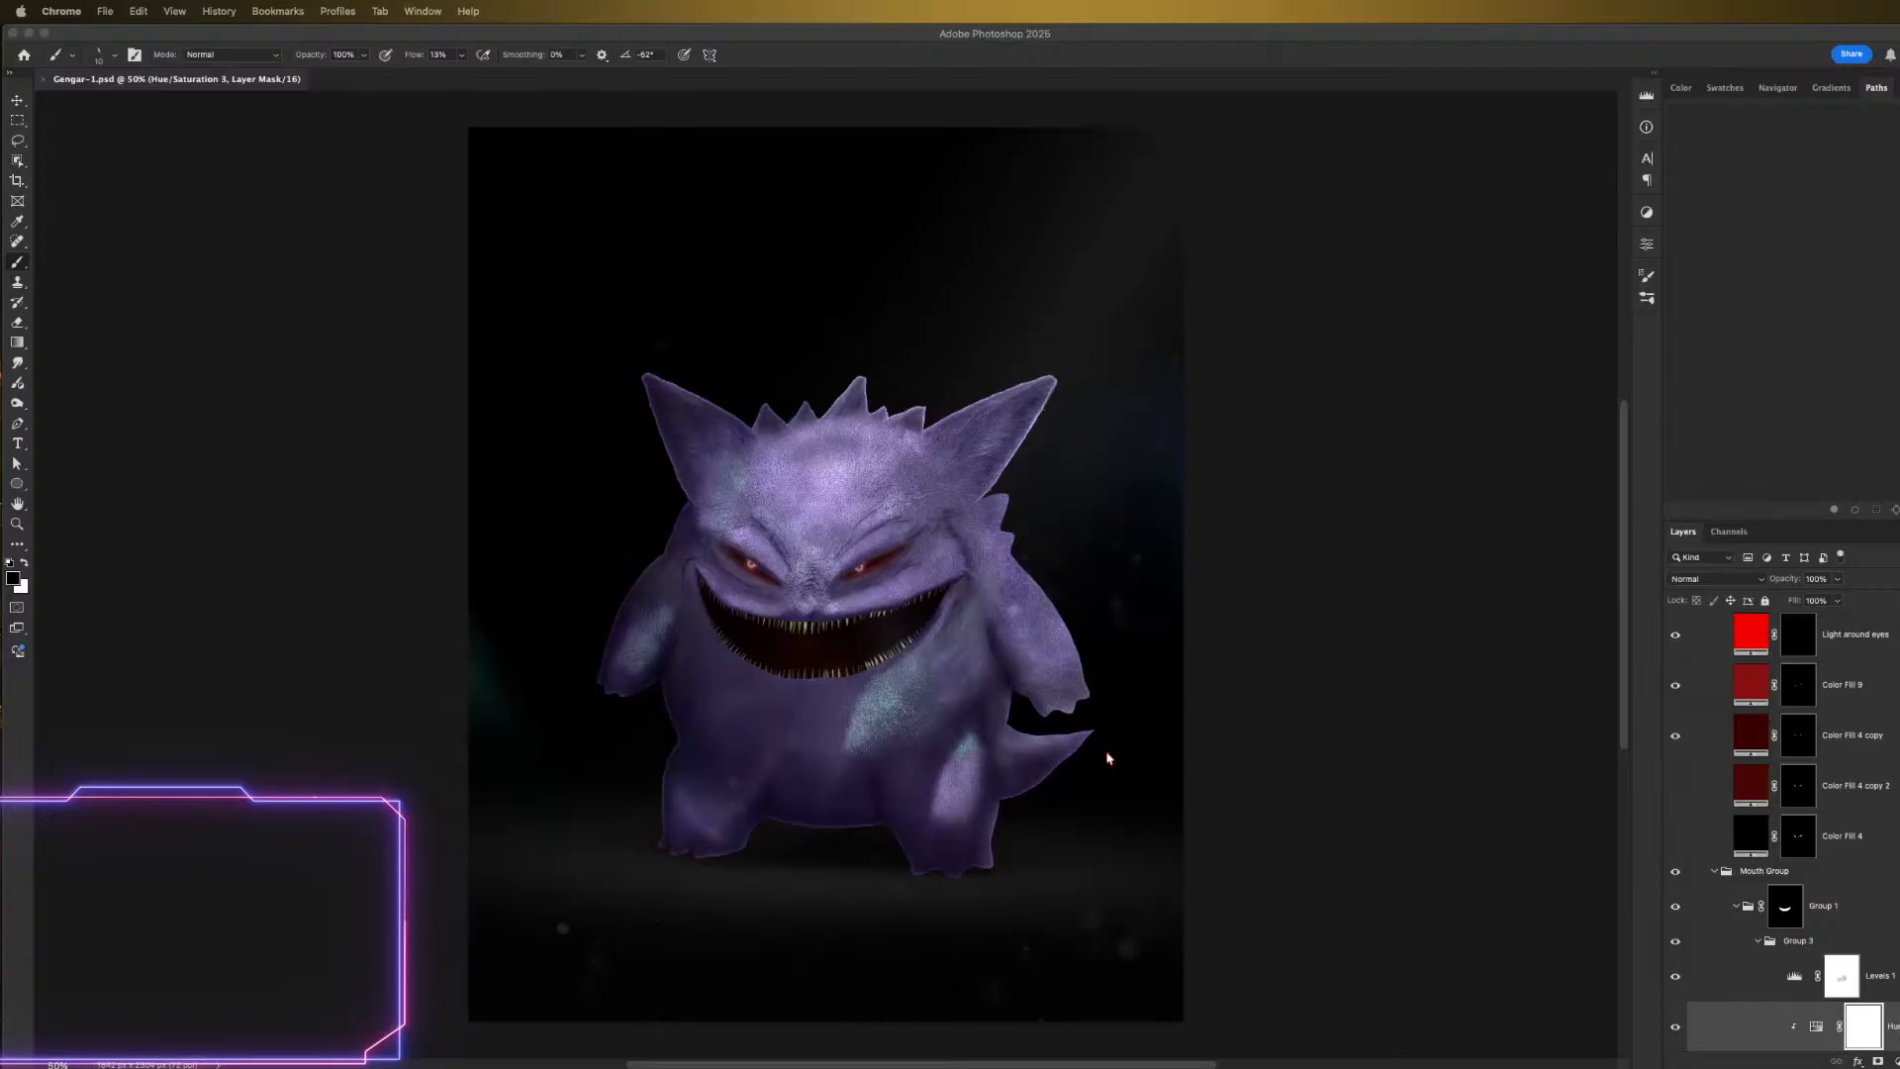
Step: Bring up the browser playing "Day 1 of Turning Pokémon Realistic in Photoshop!", narrow its window over the canvas, and close Photo Booth
drag(1108, 758, 972, 59)
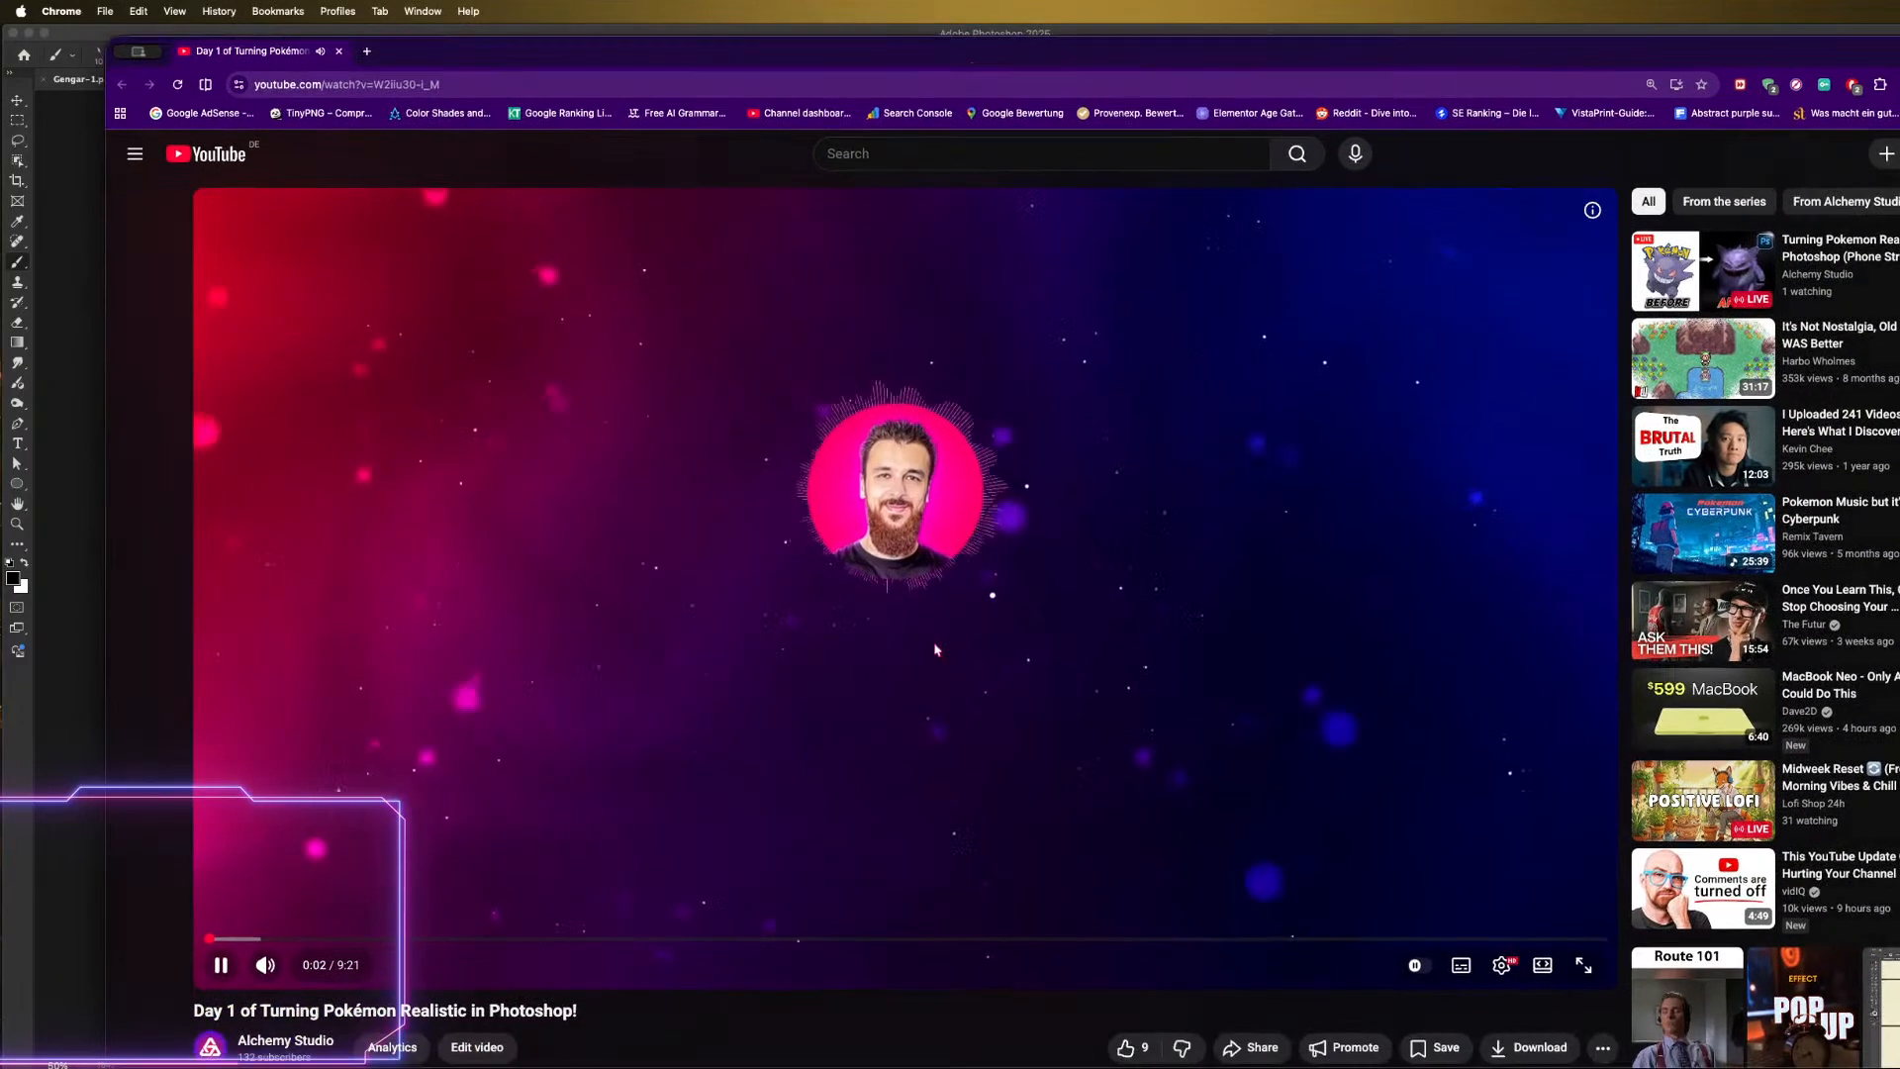
key(Down)
key(Down)
key(Down)
key(Down)
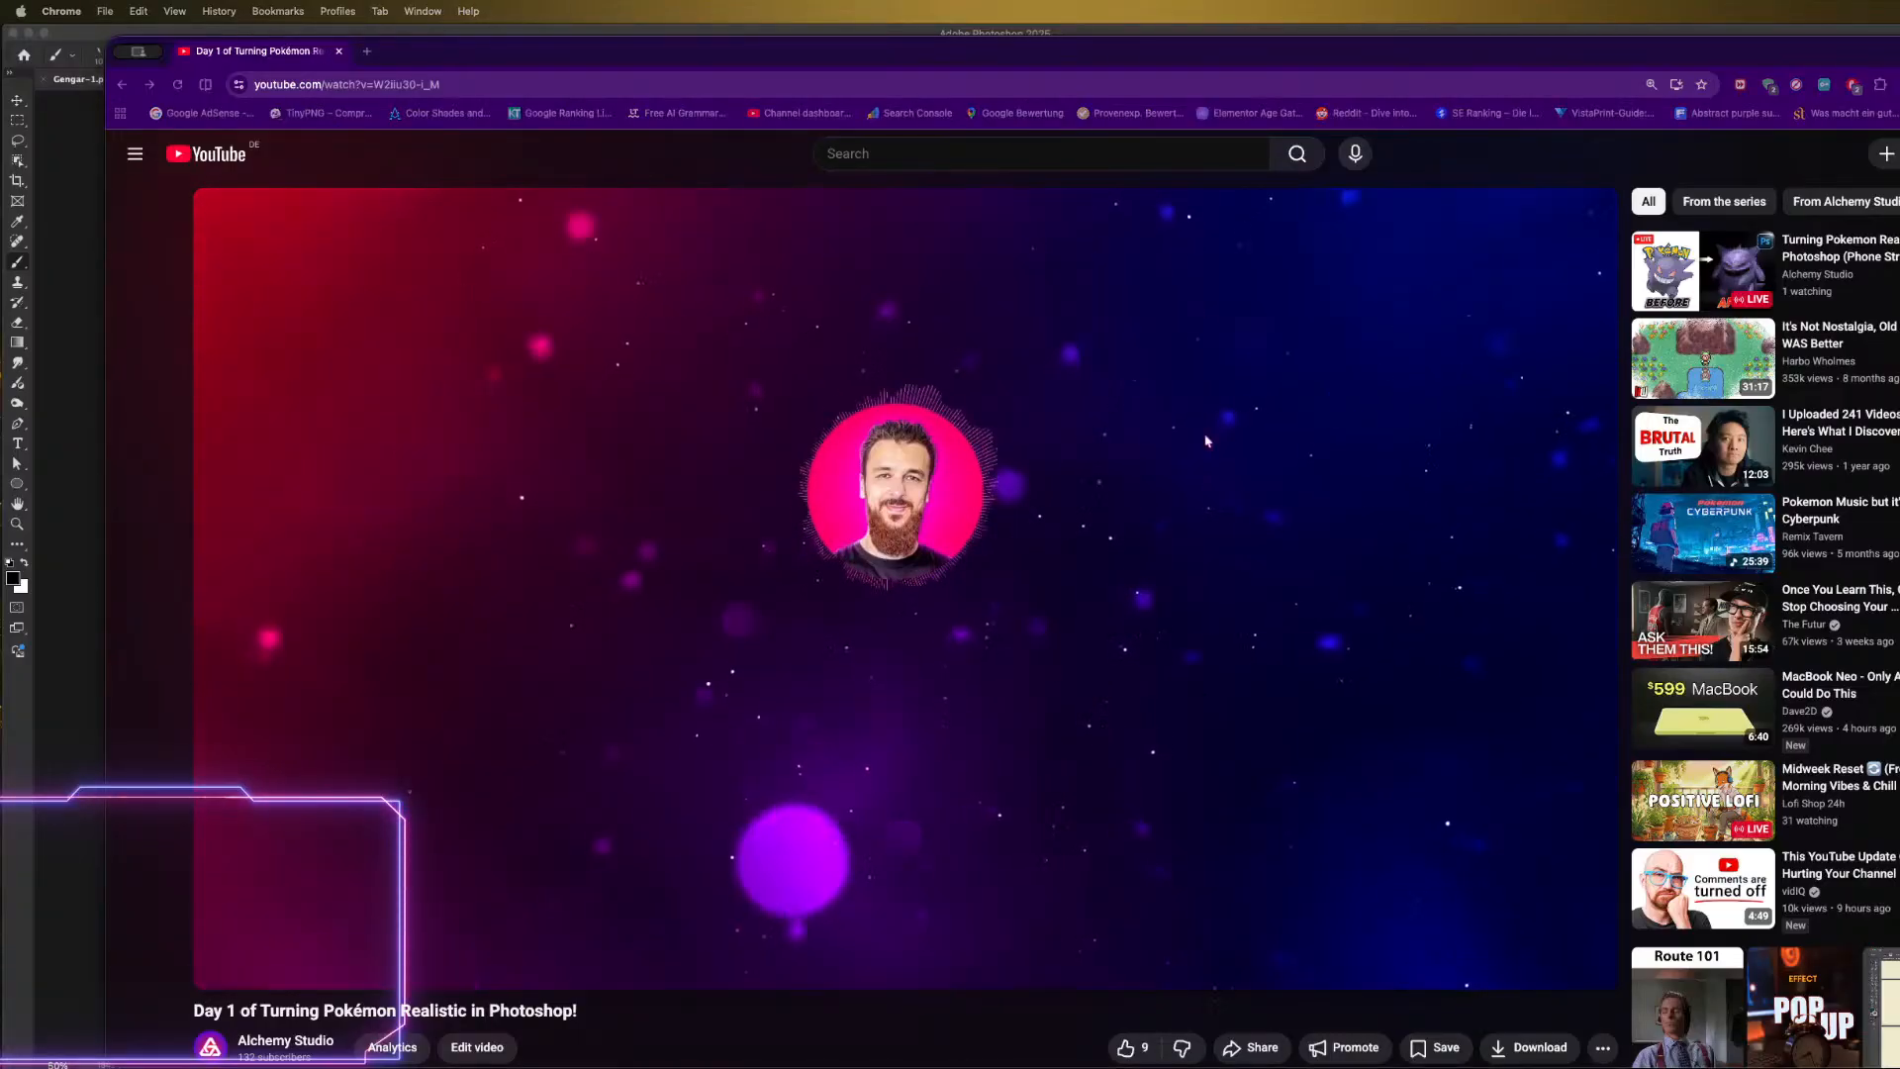
drag(1378, 55, 1363, 31)
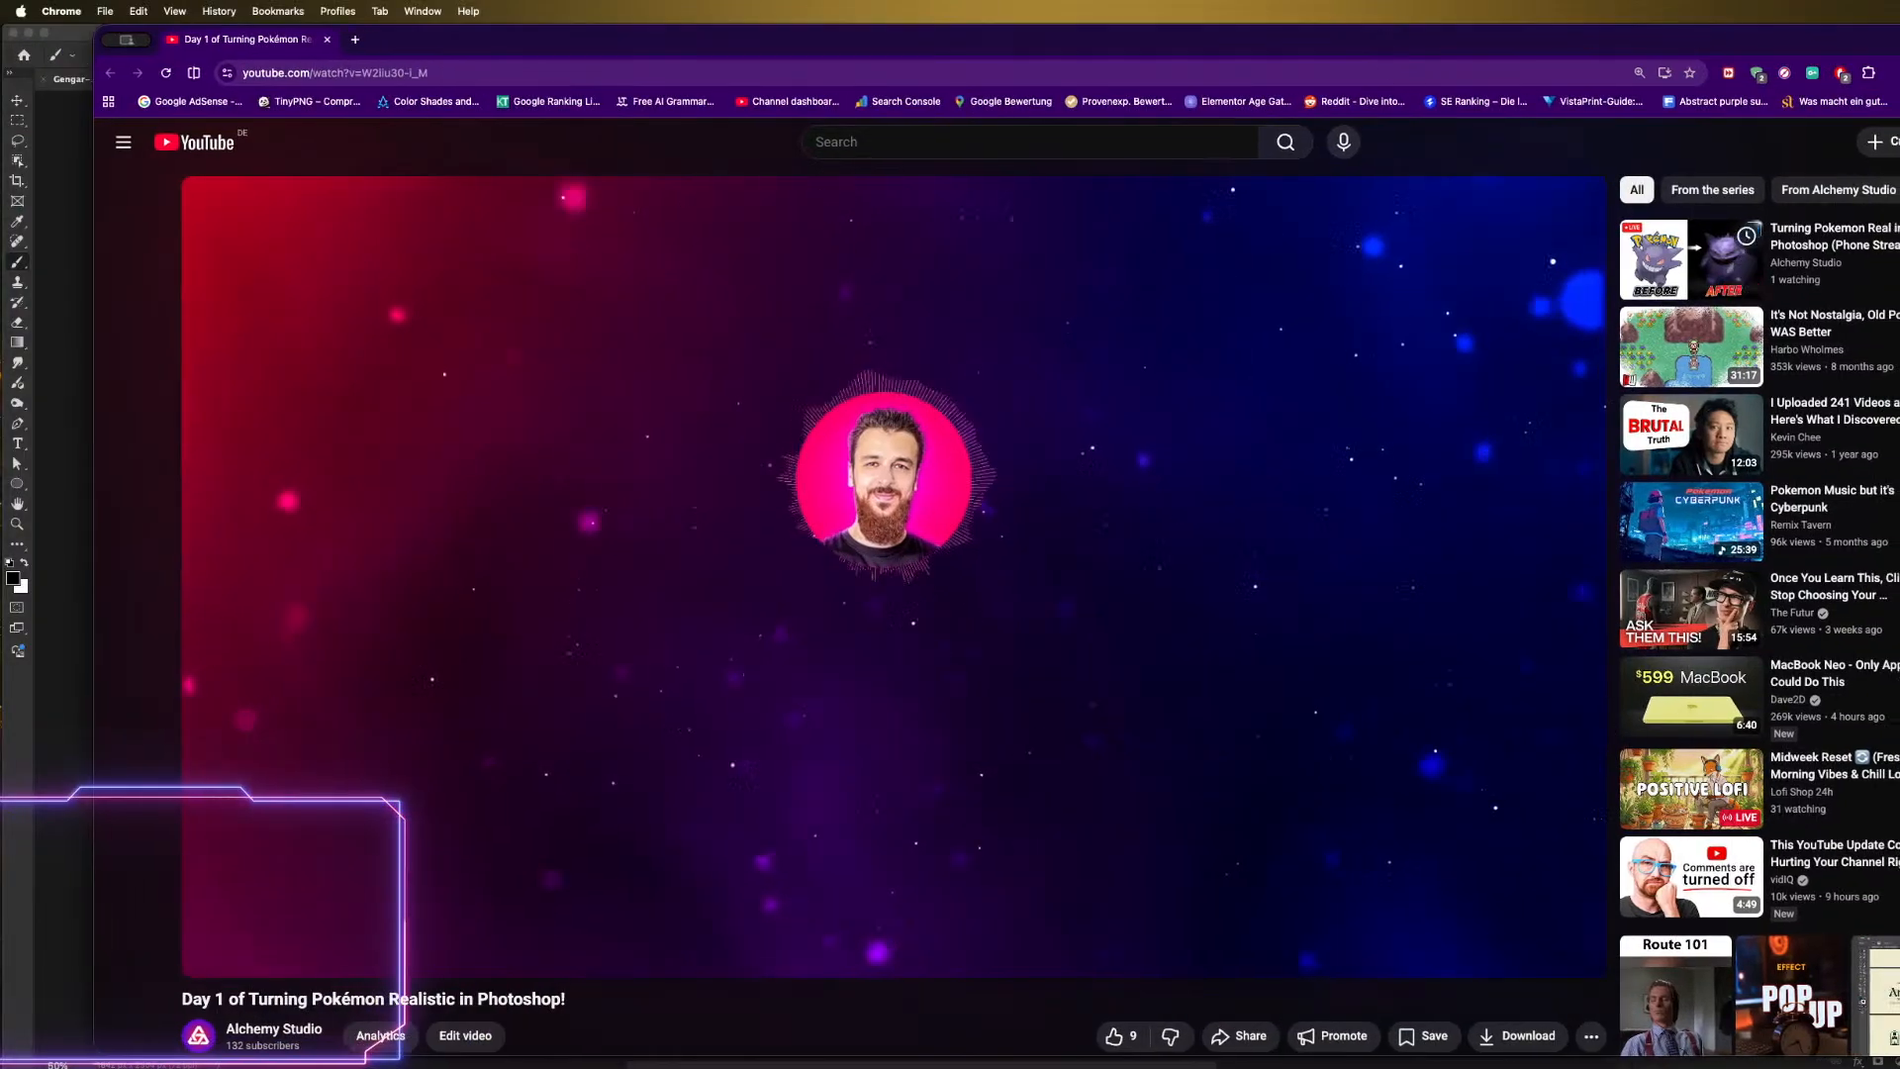
drag(1897, 782, 1520, 783)
drag(1133, 55, 1090, 59)
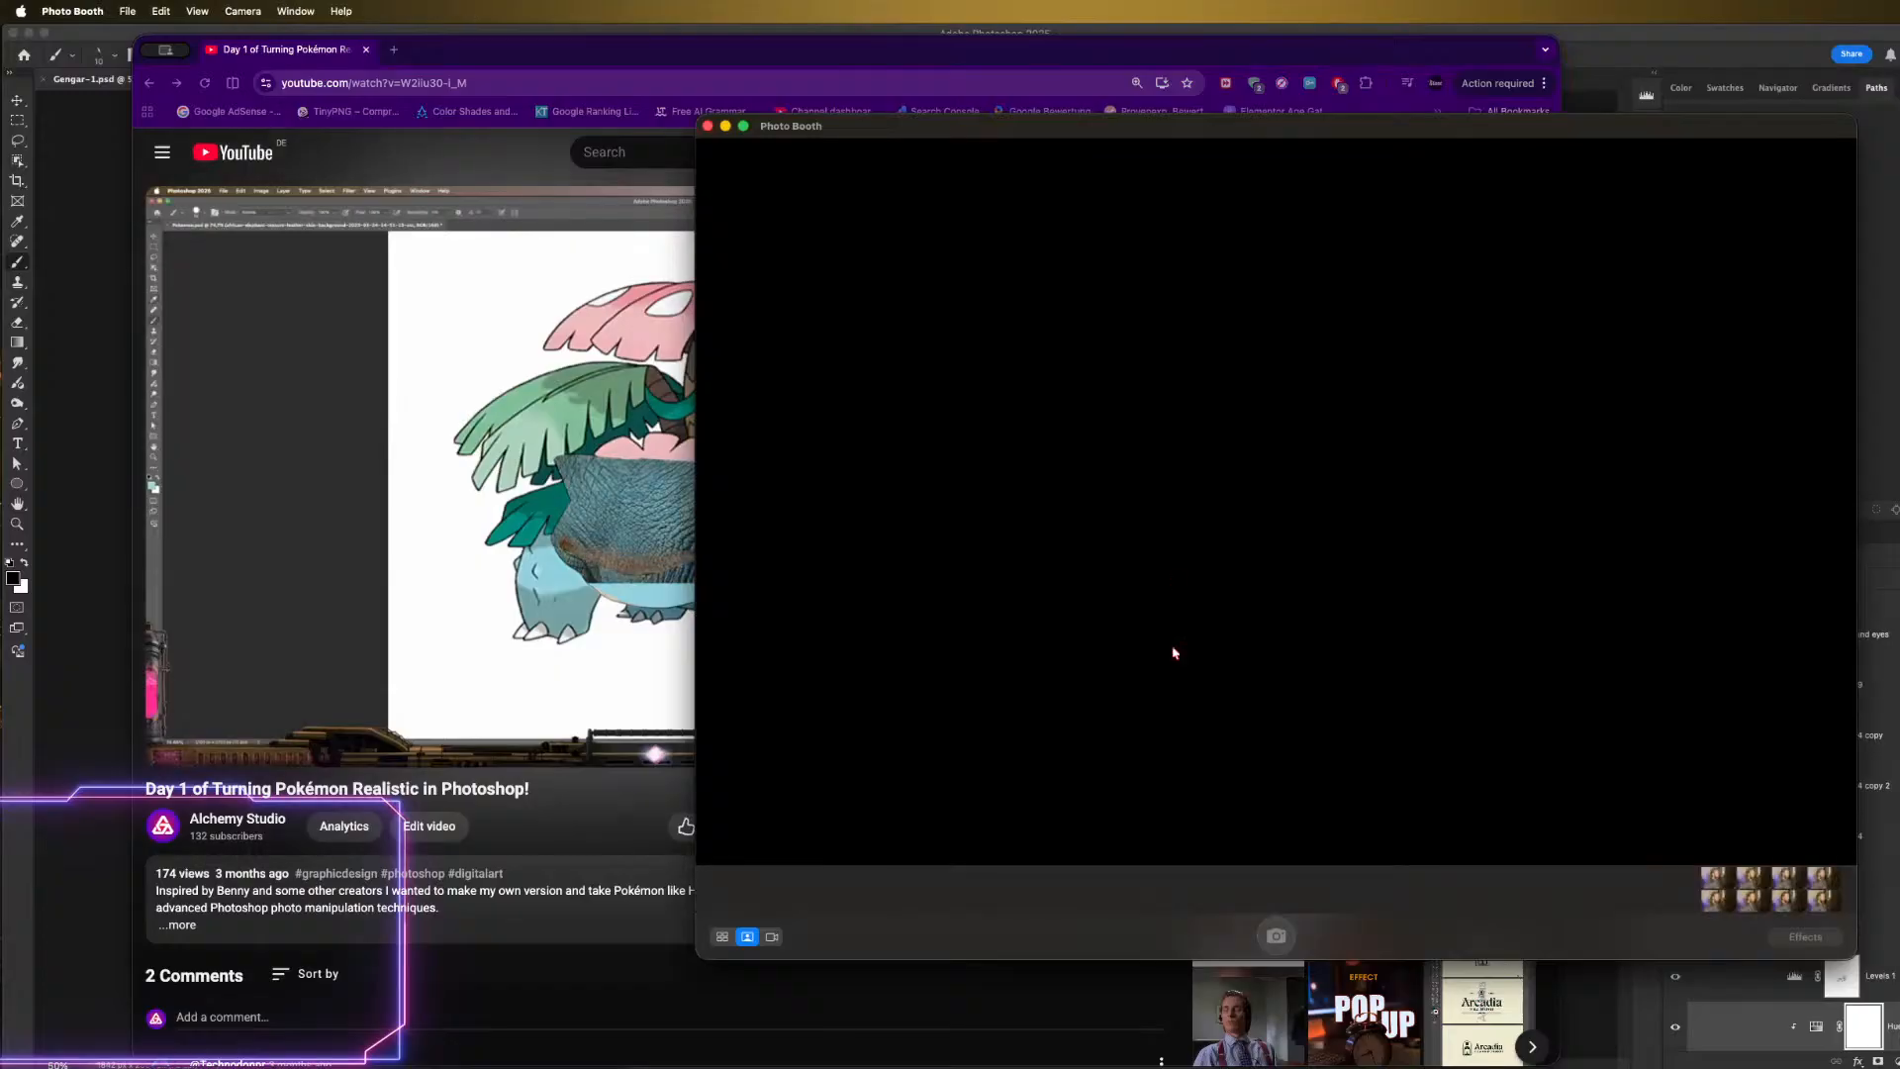
key(super+w)
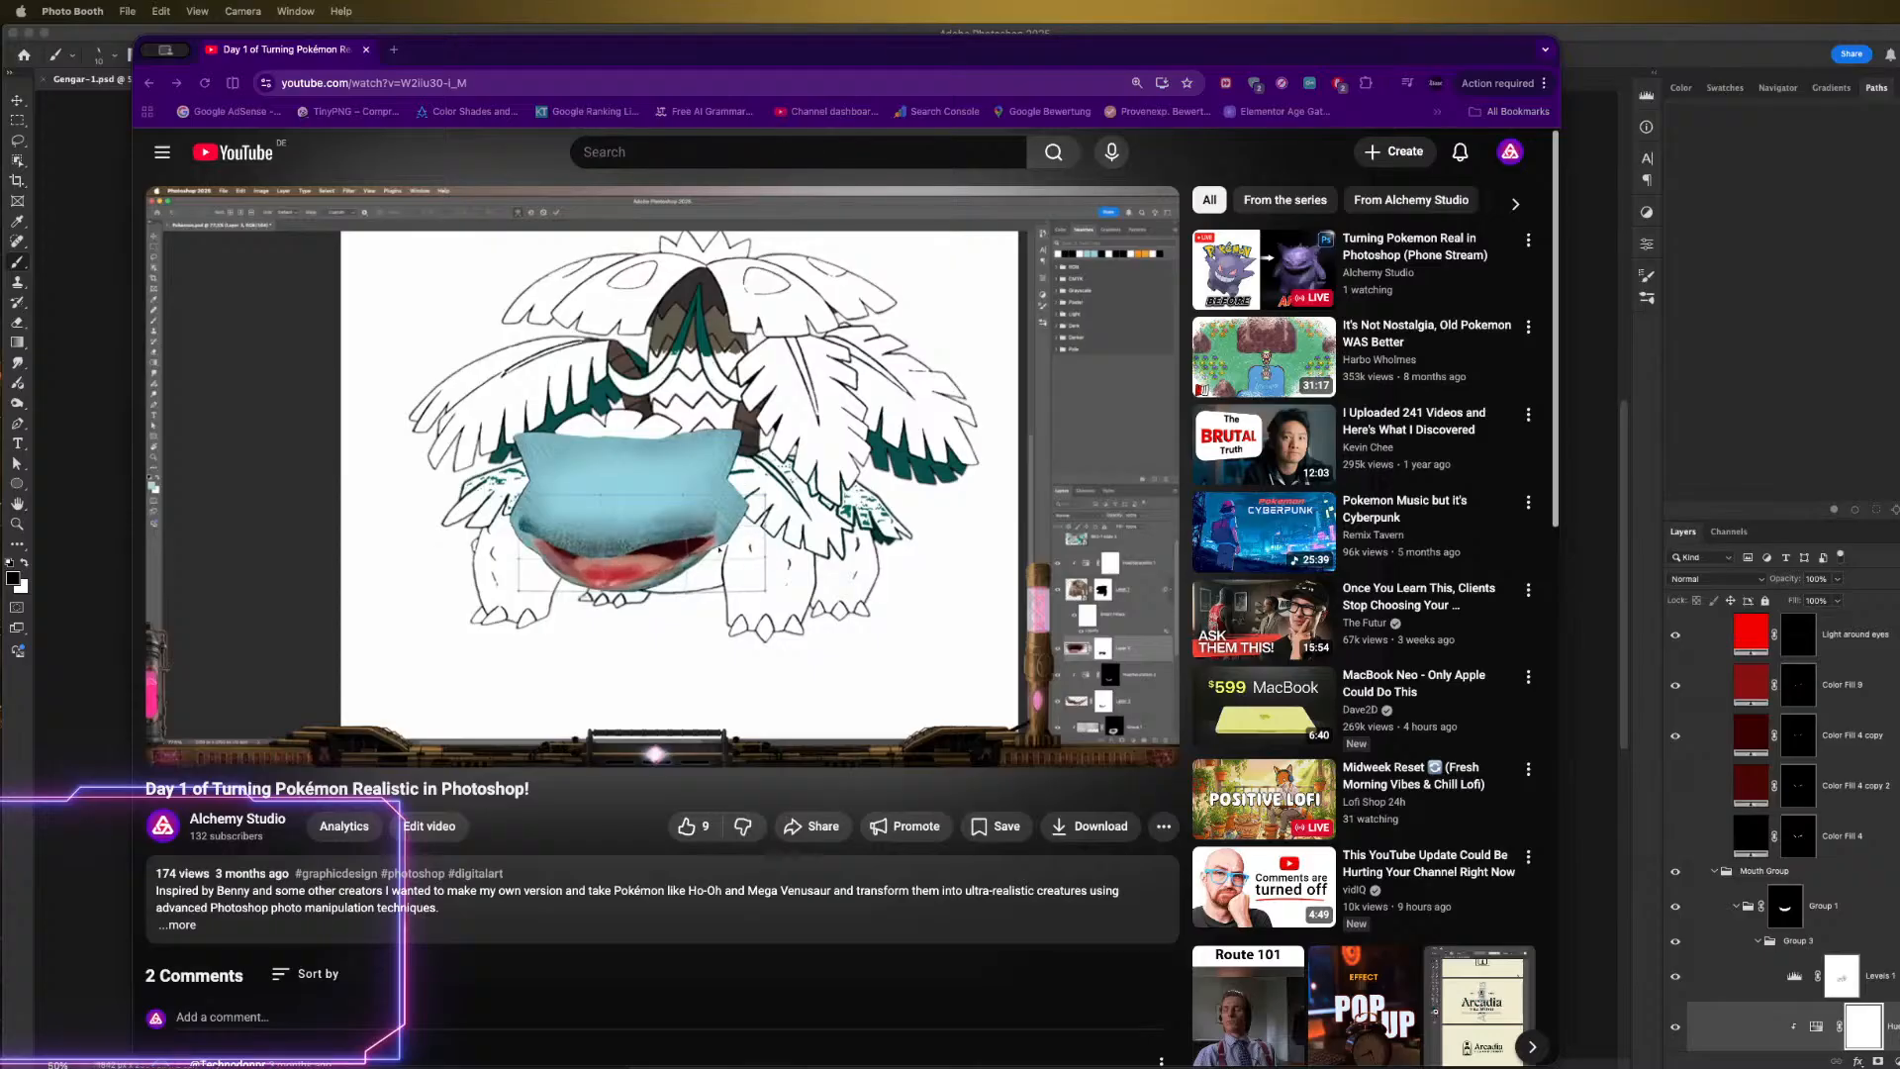
Step: Review the channel's live streams in YouTube Studio and close the Studio tab
key(super+Tab)
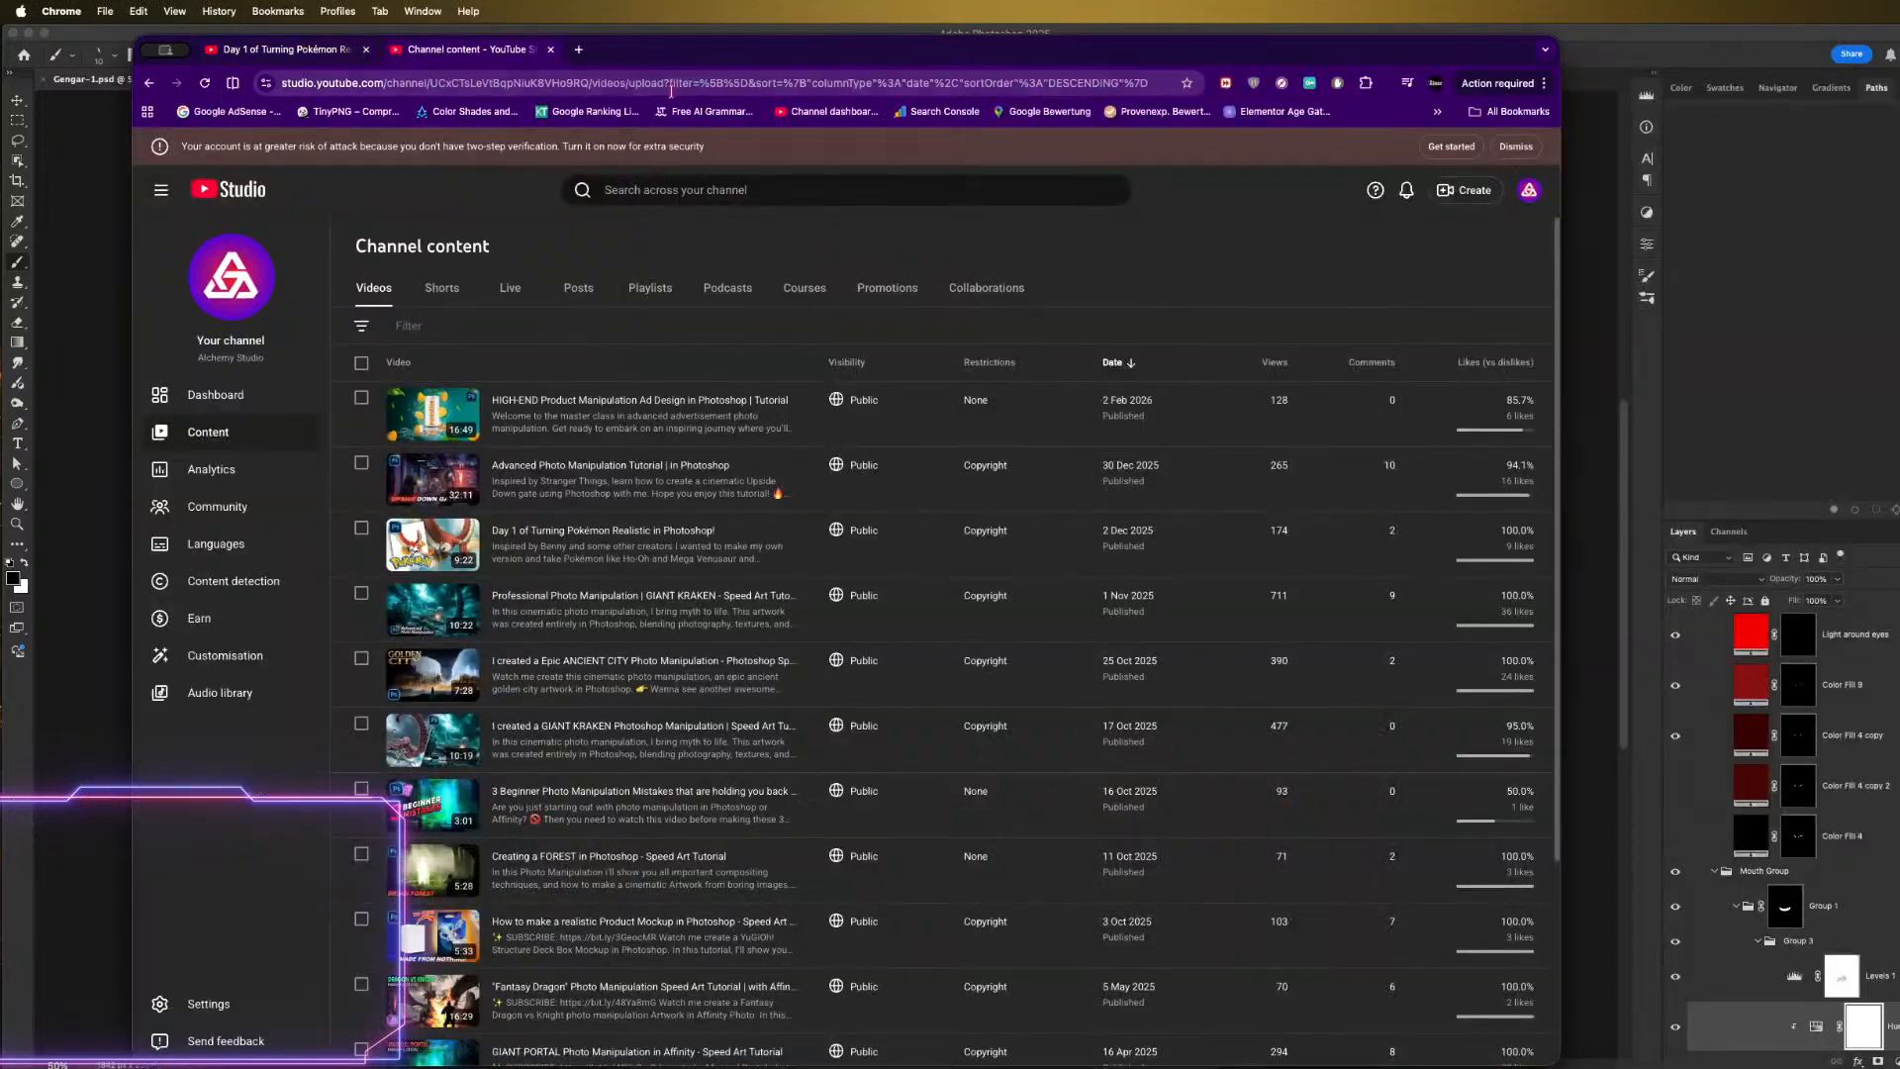
click(579, 287)
click(508, 289)
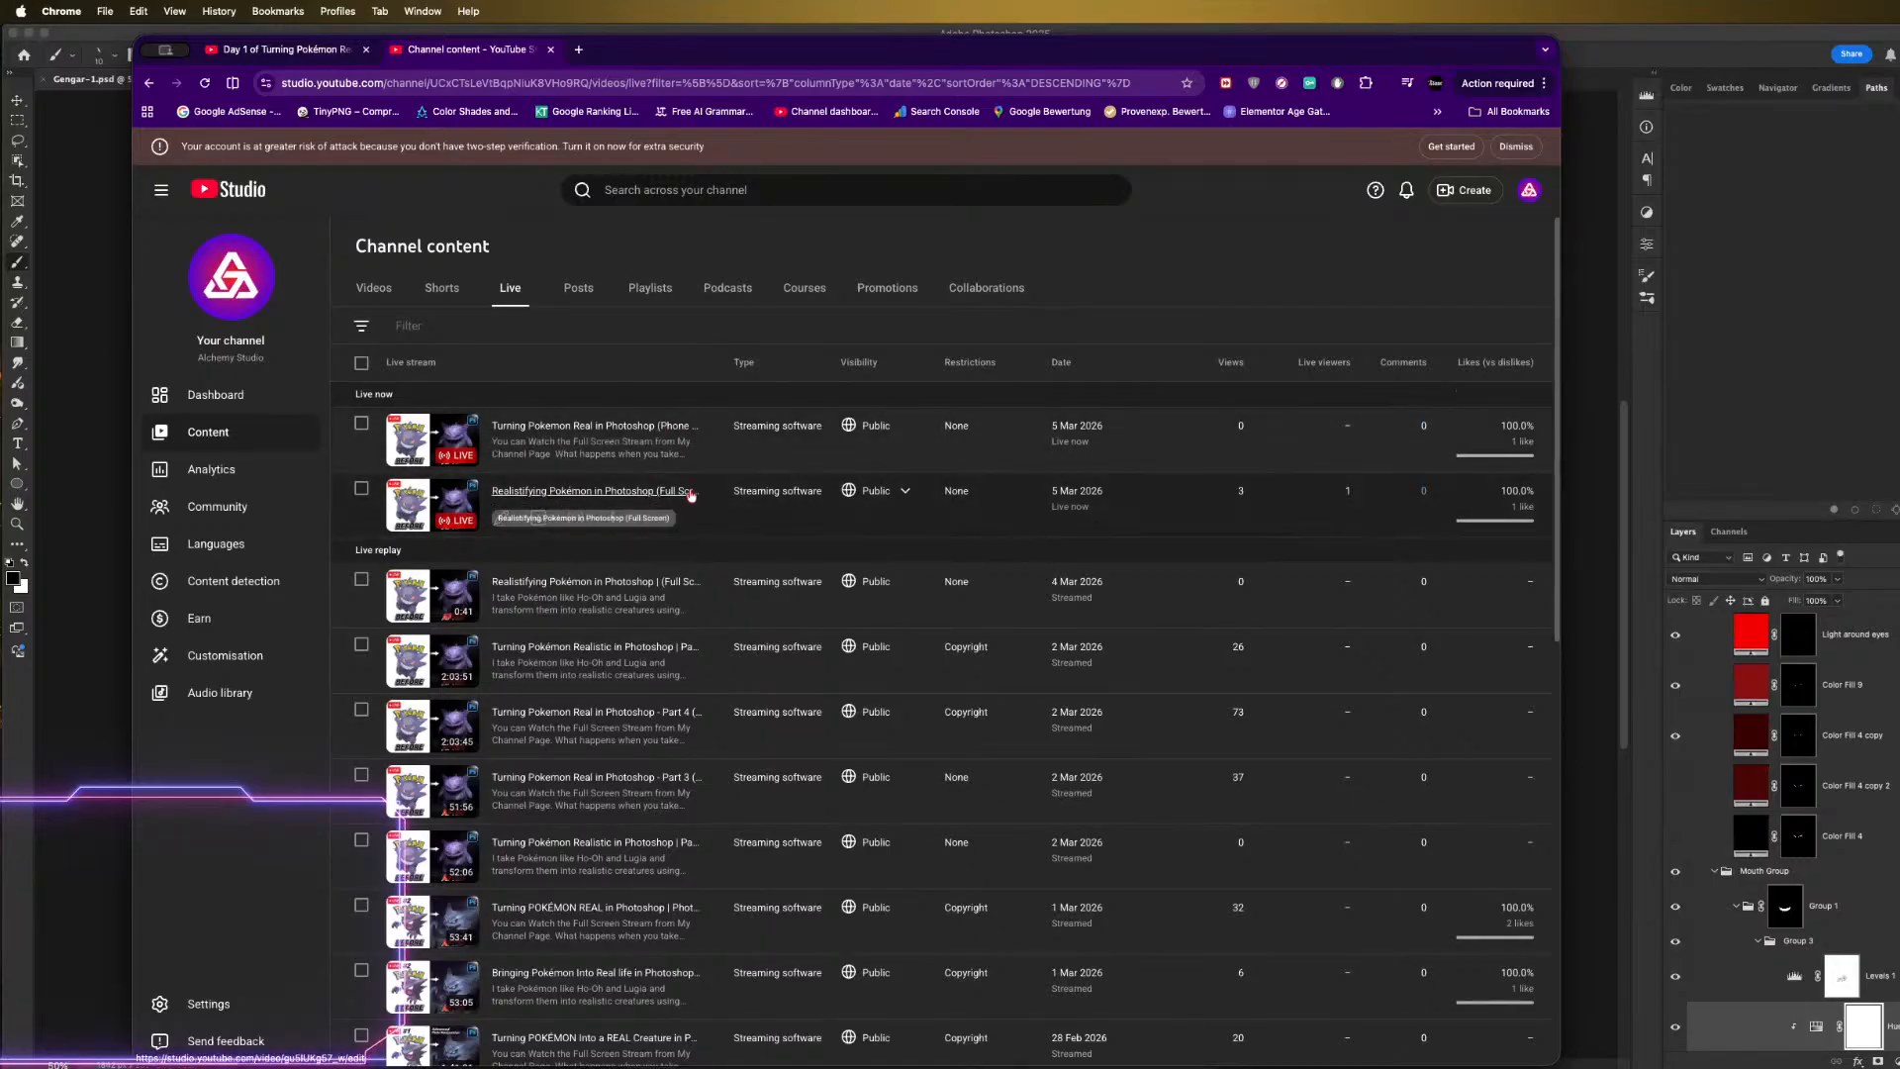
click(287, 49)
click(539, 49)
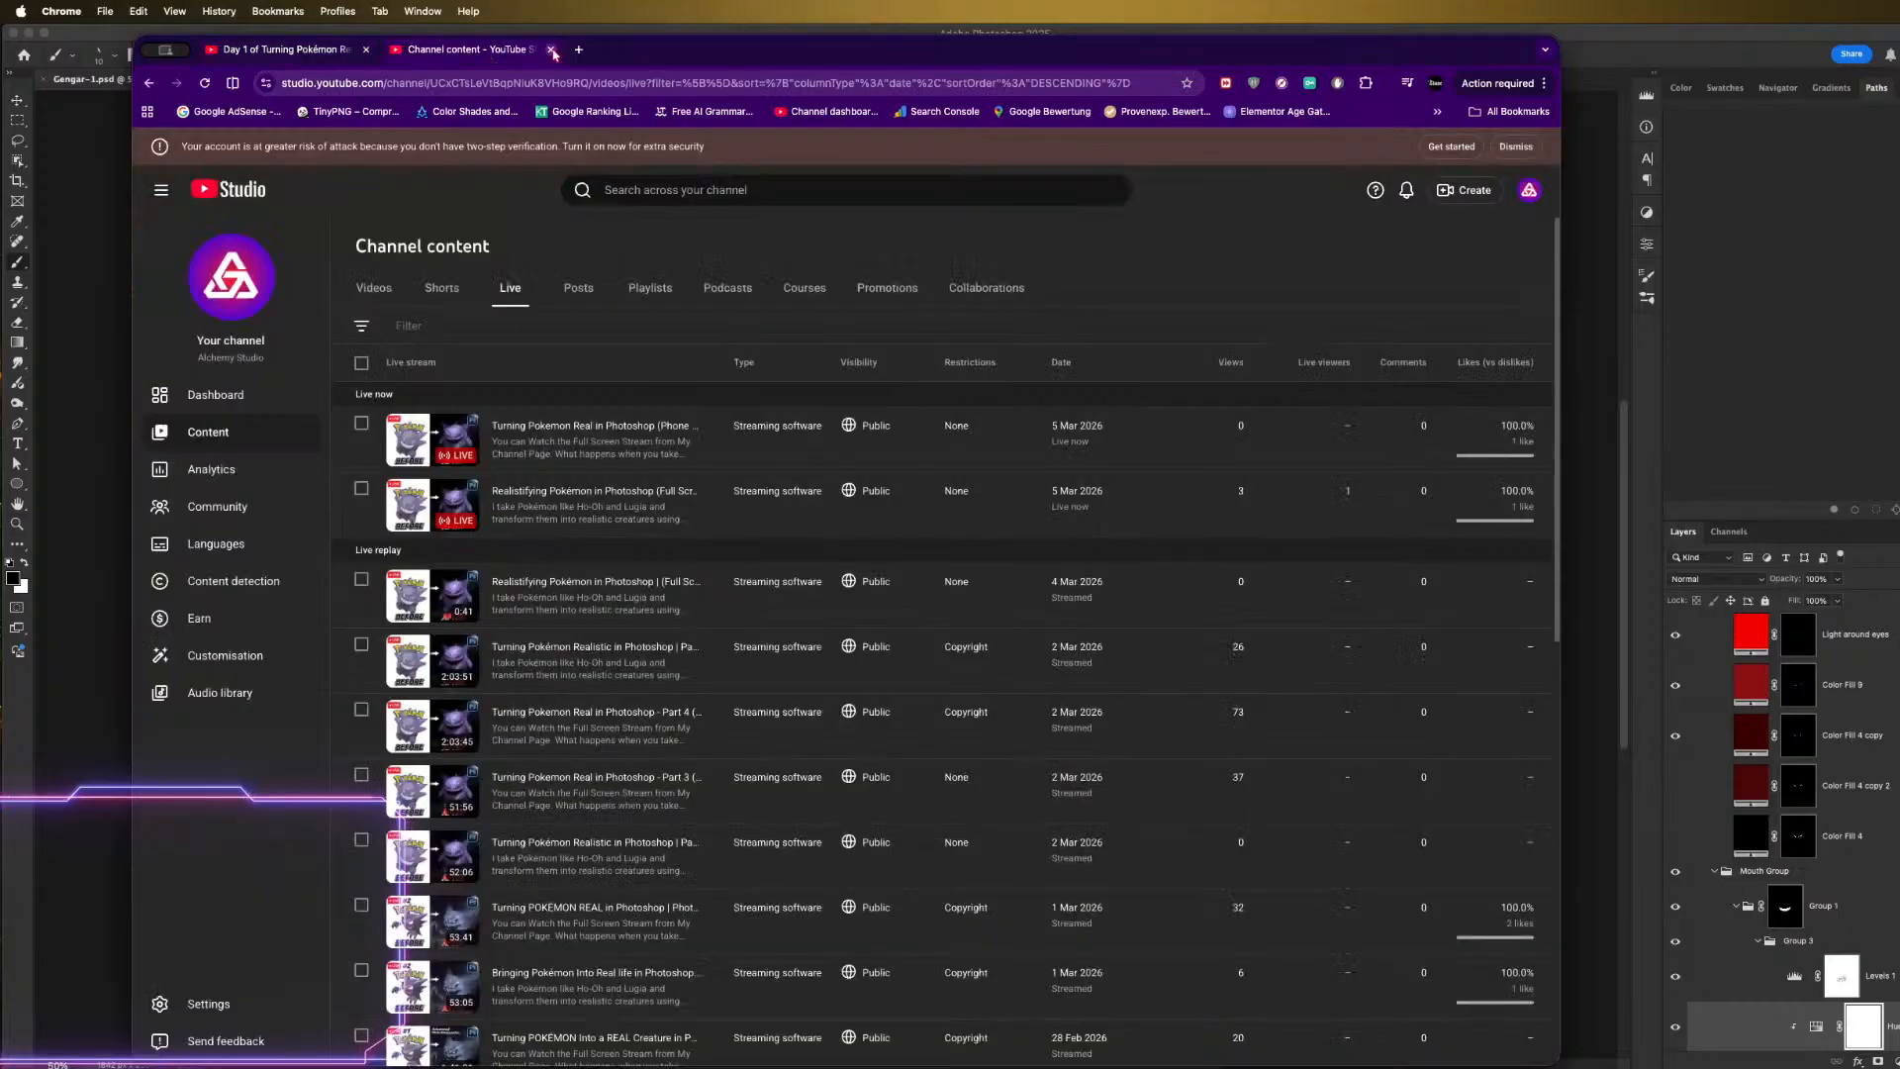
click(551, 50)
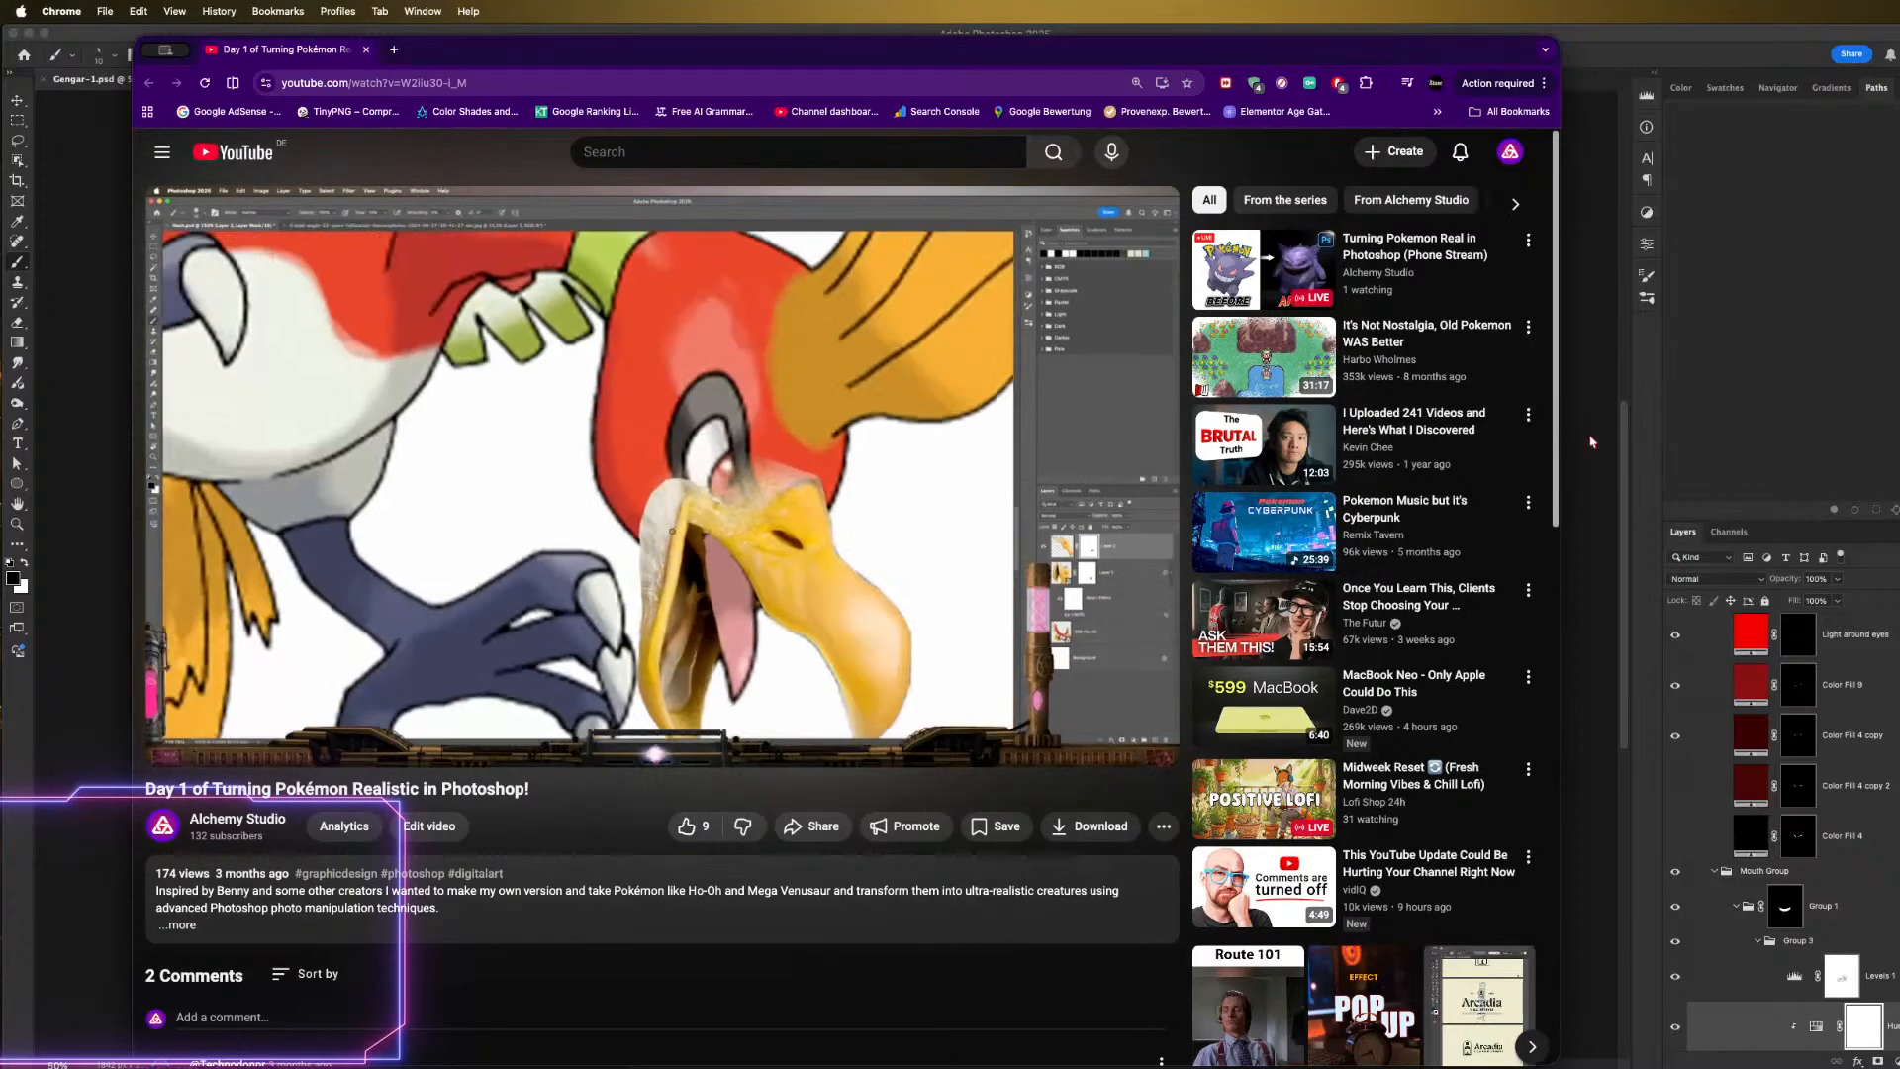
Step: Return from Photoshop to the browser's Day 1 video and move its playback back to an earlier point
click(1610, 57)
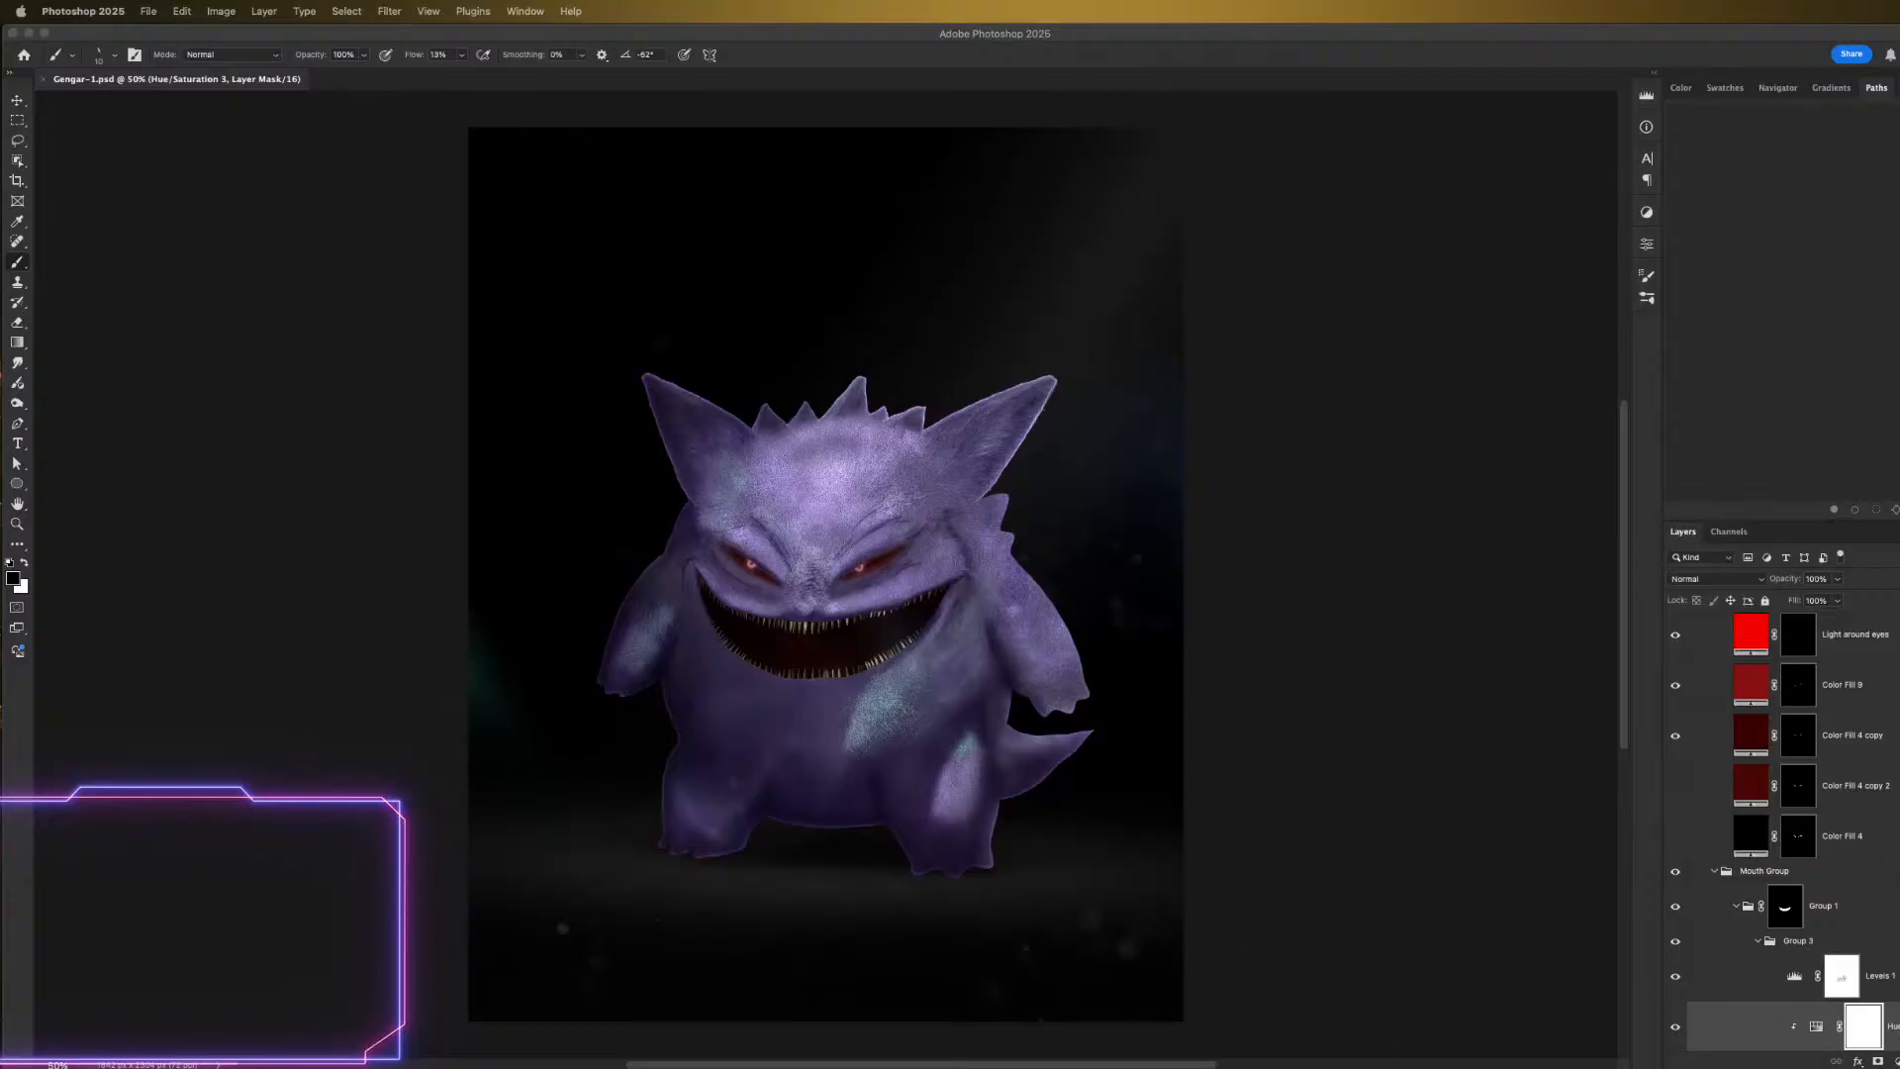
key(super+Tab)
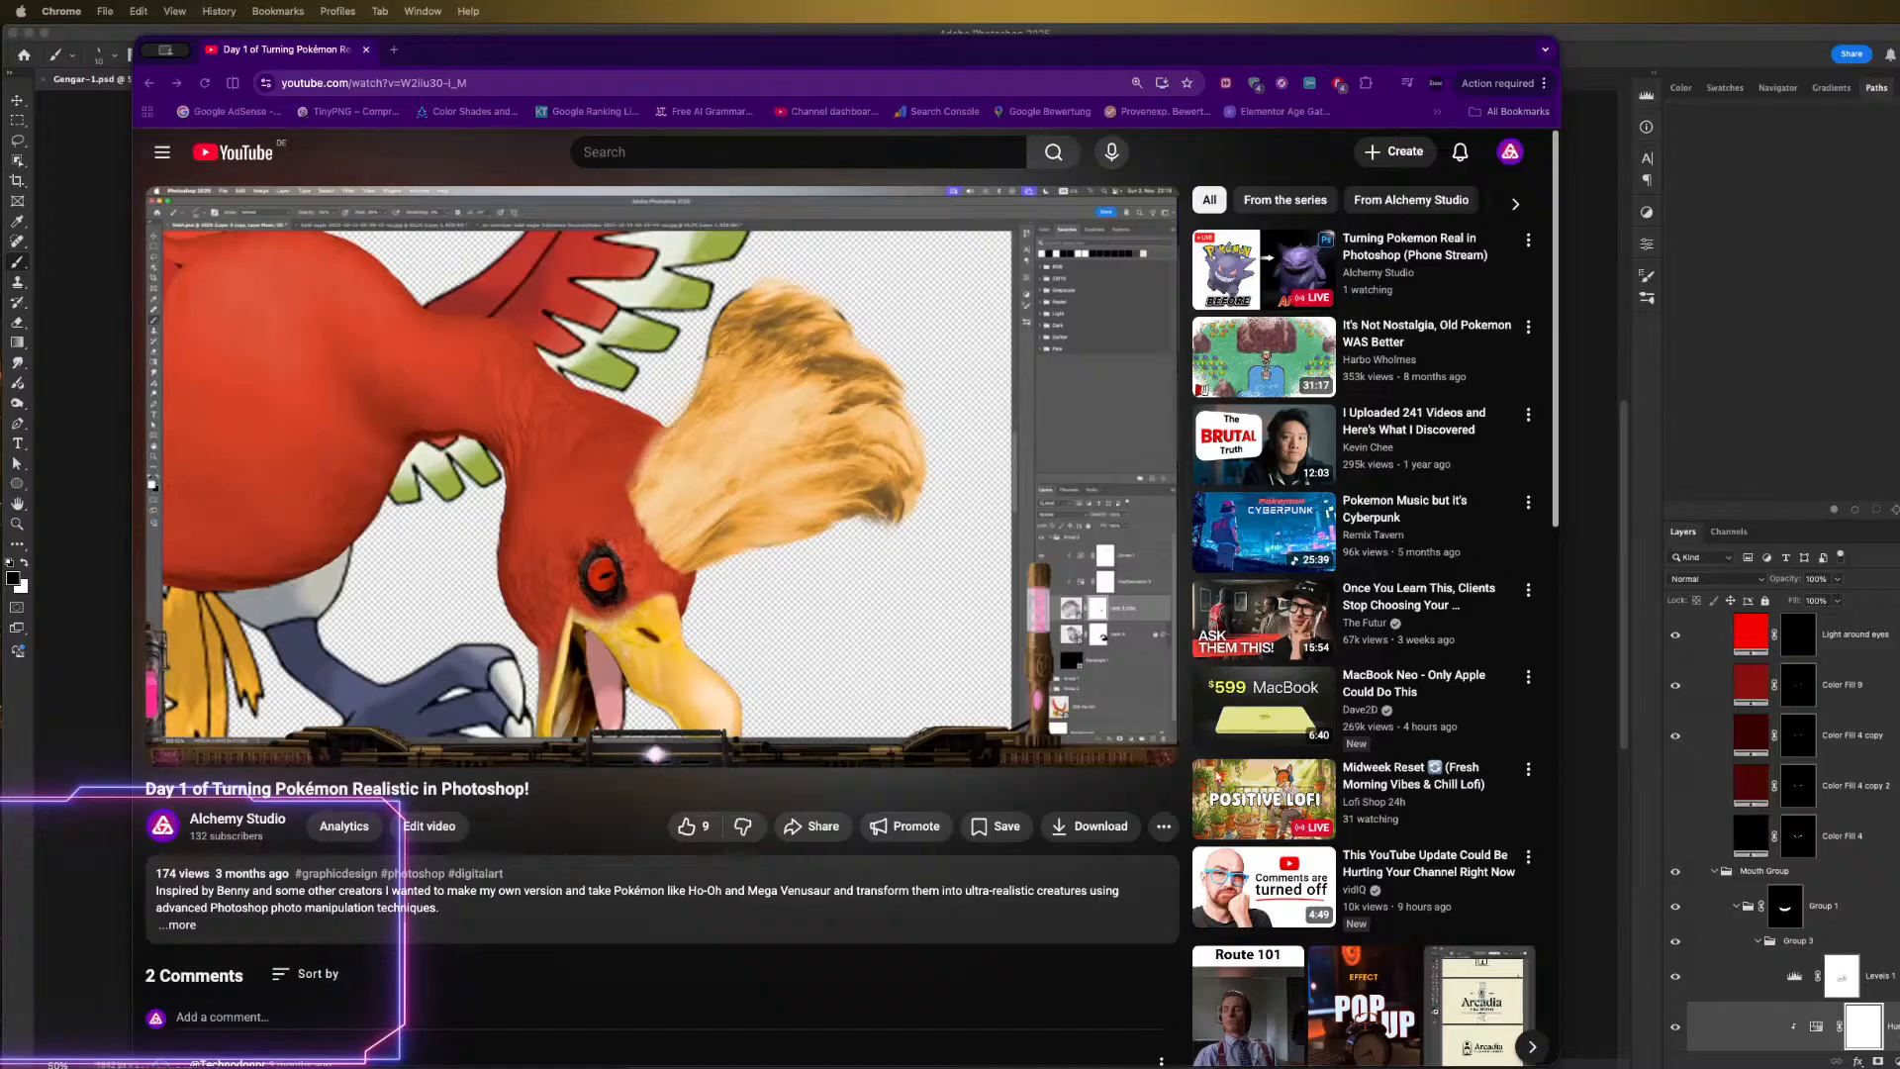
click(1625, 56)
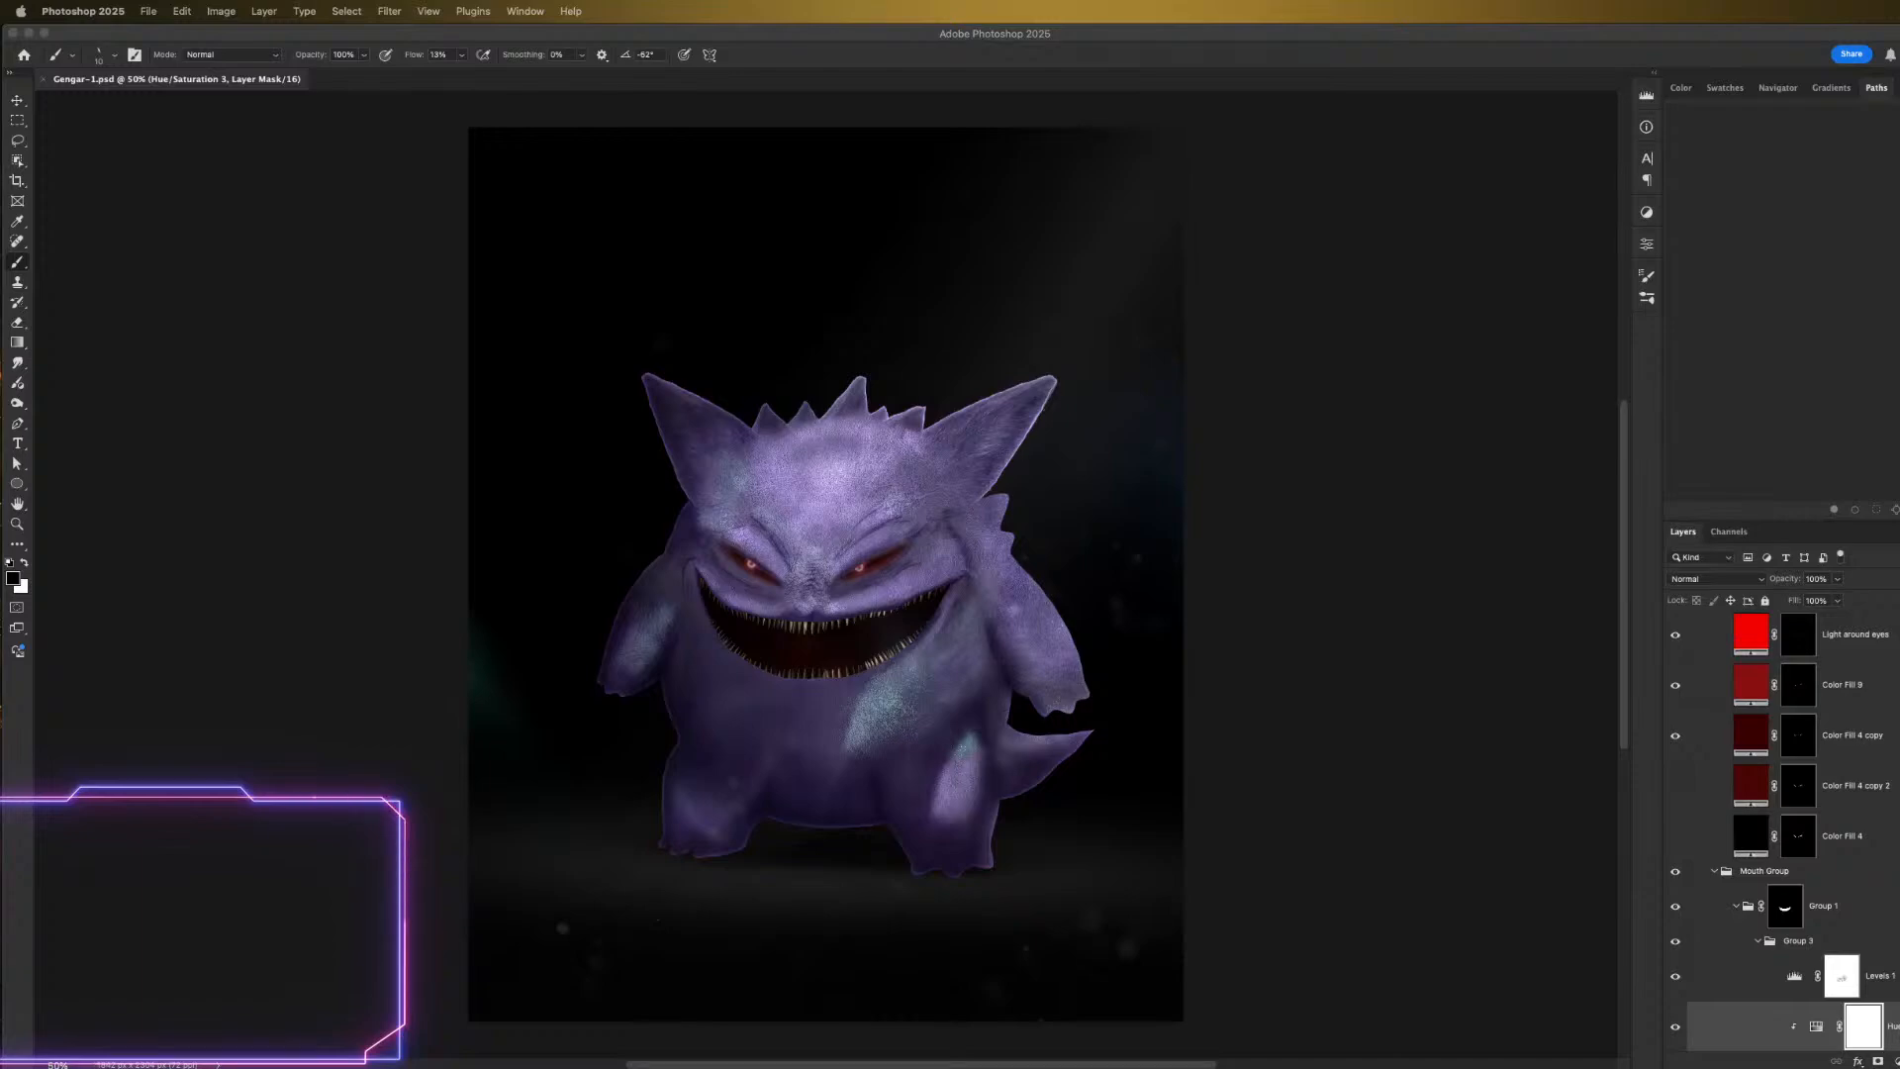
key(super+Tab)
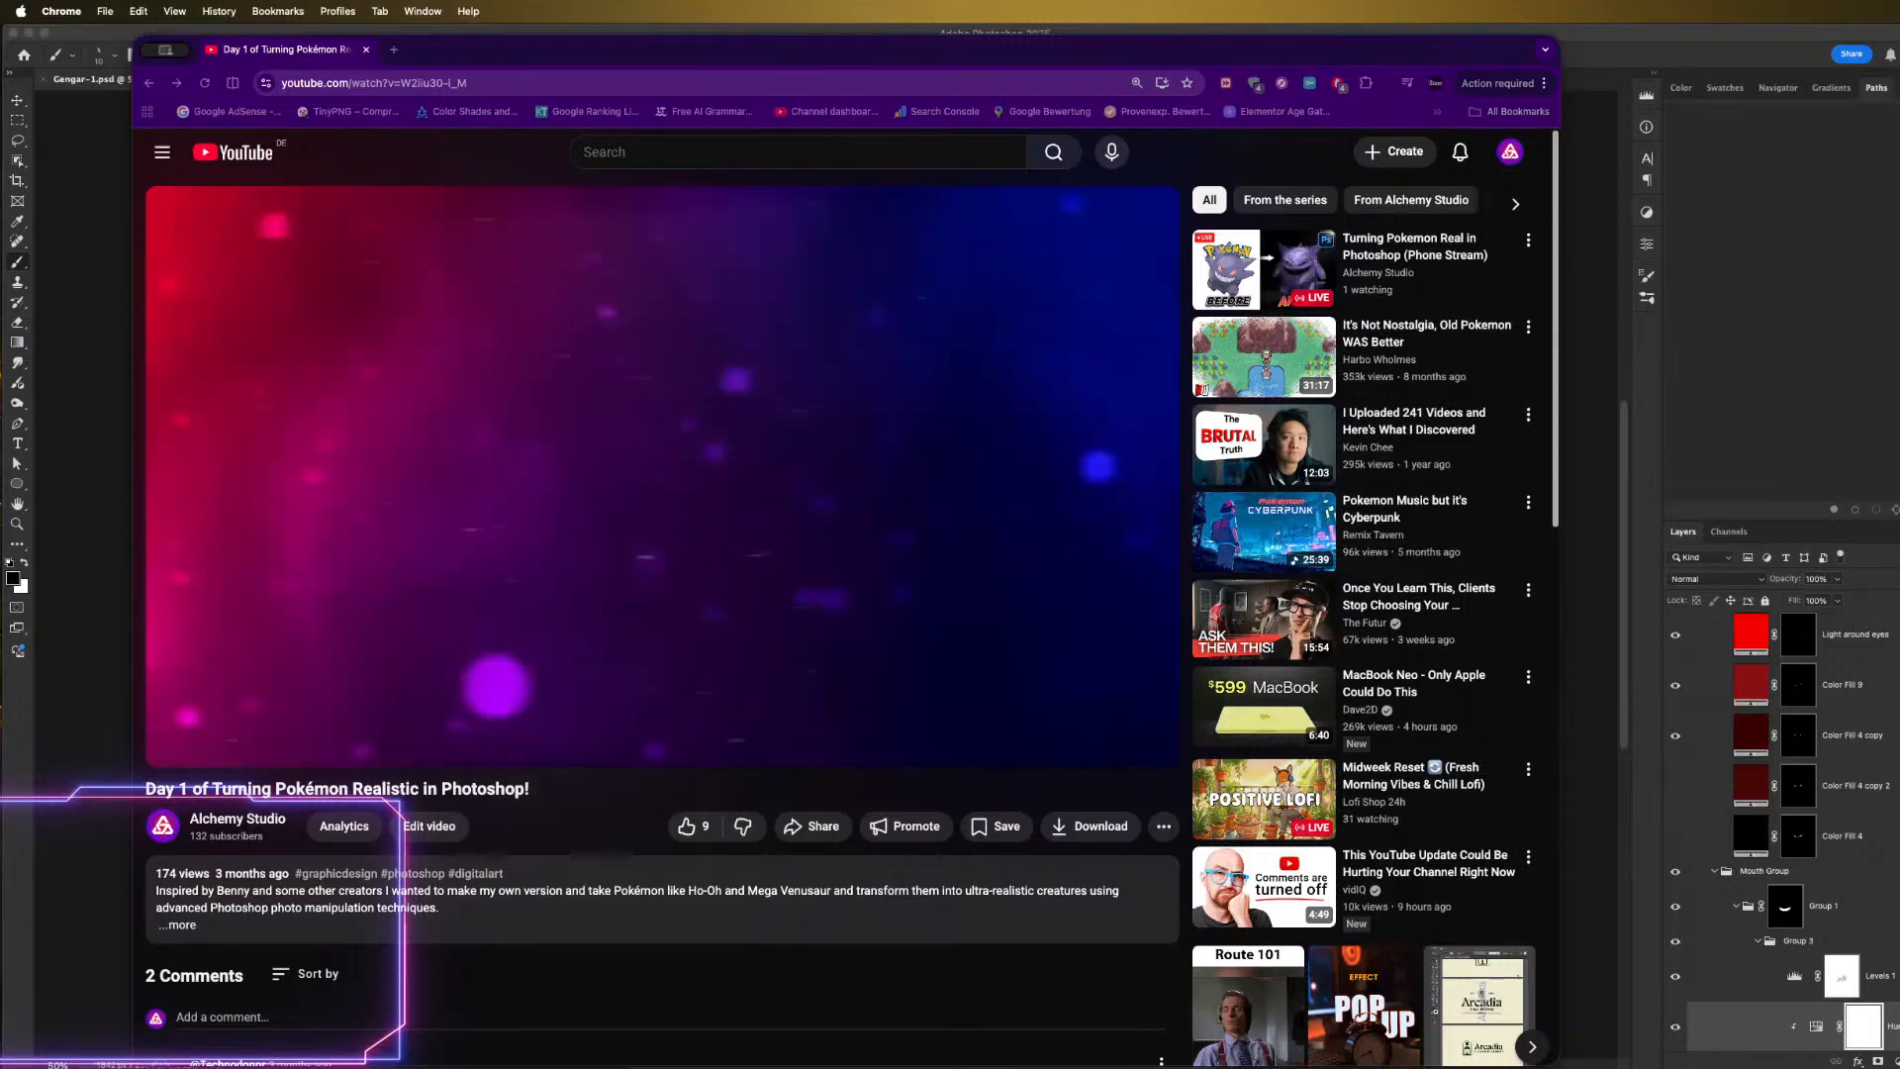
key(super+Tab)
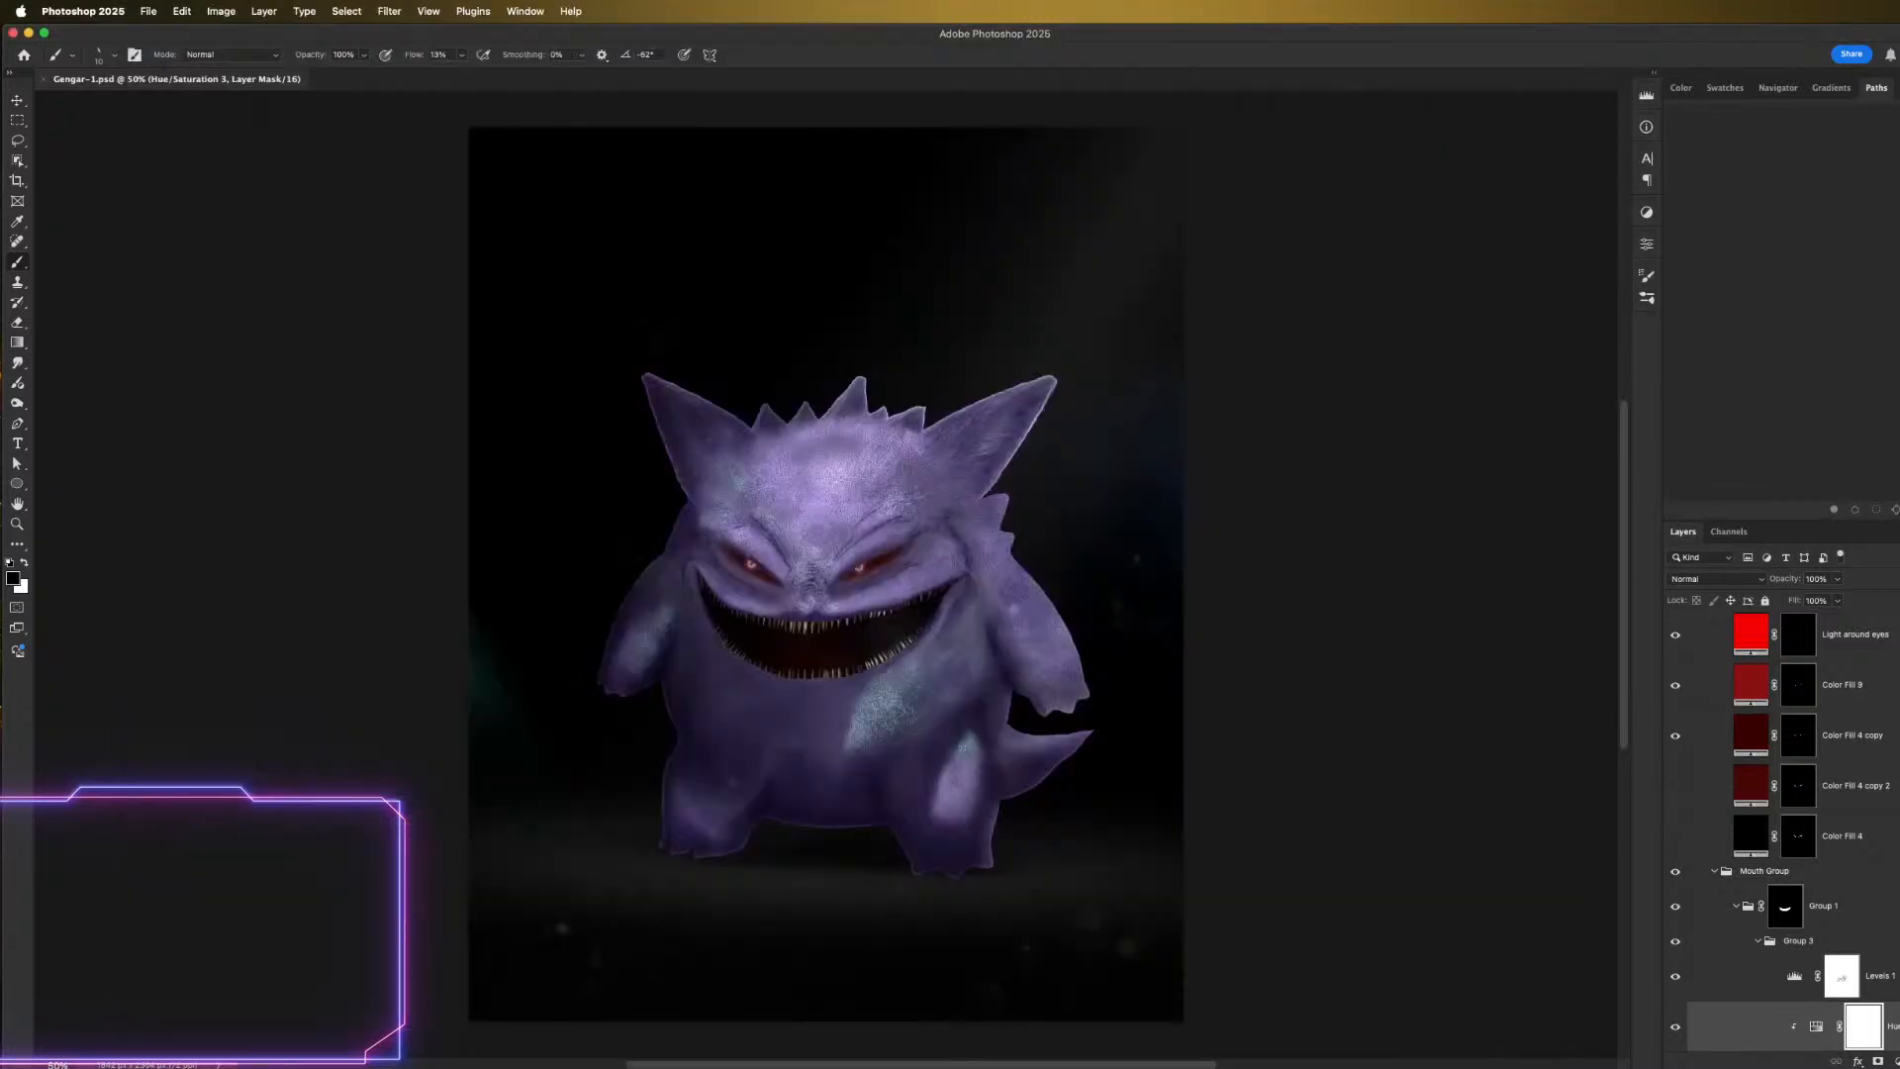
key(super+Tab)
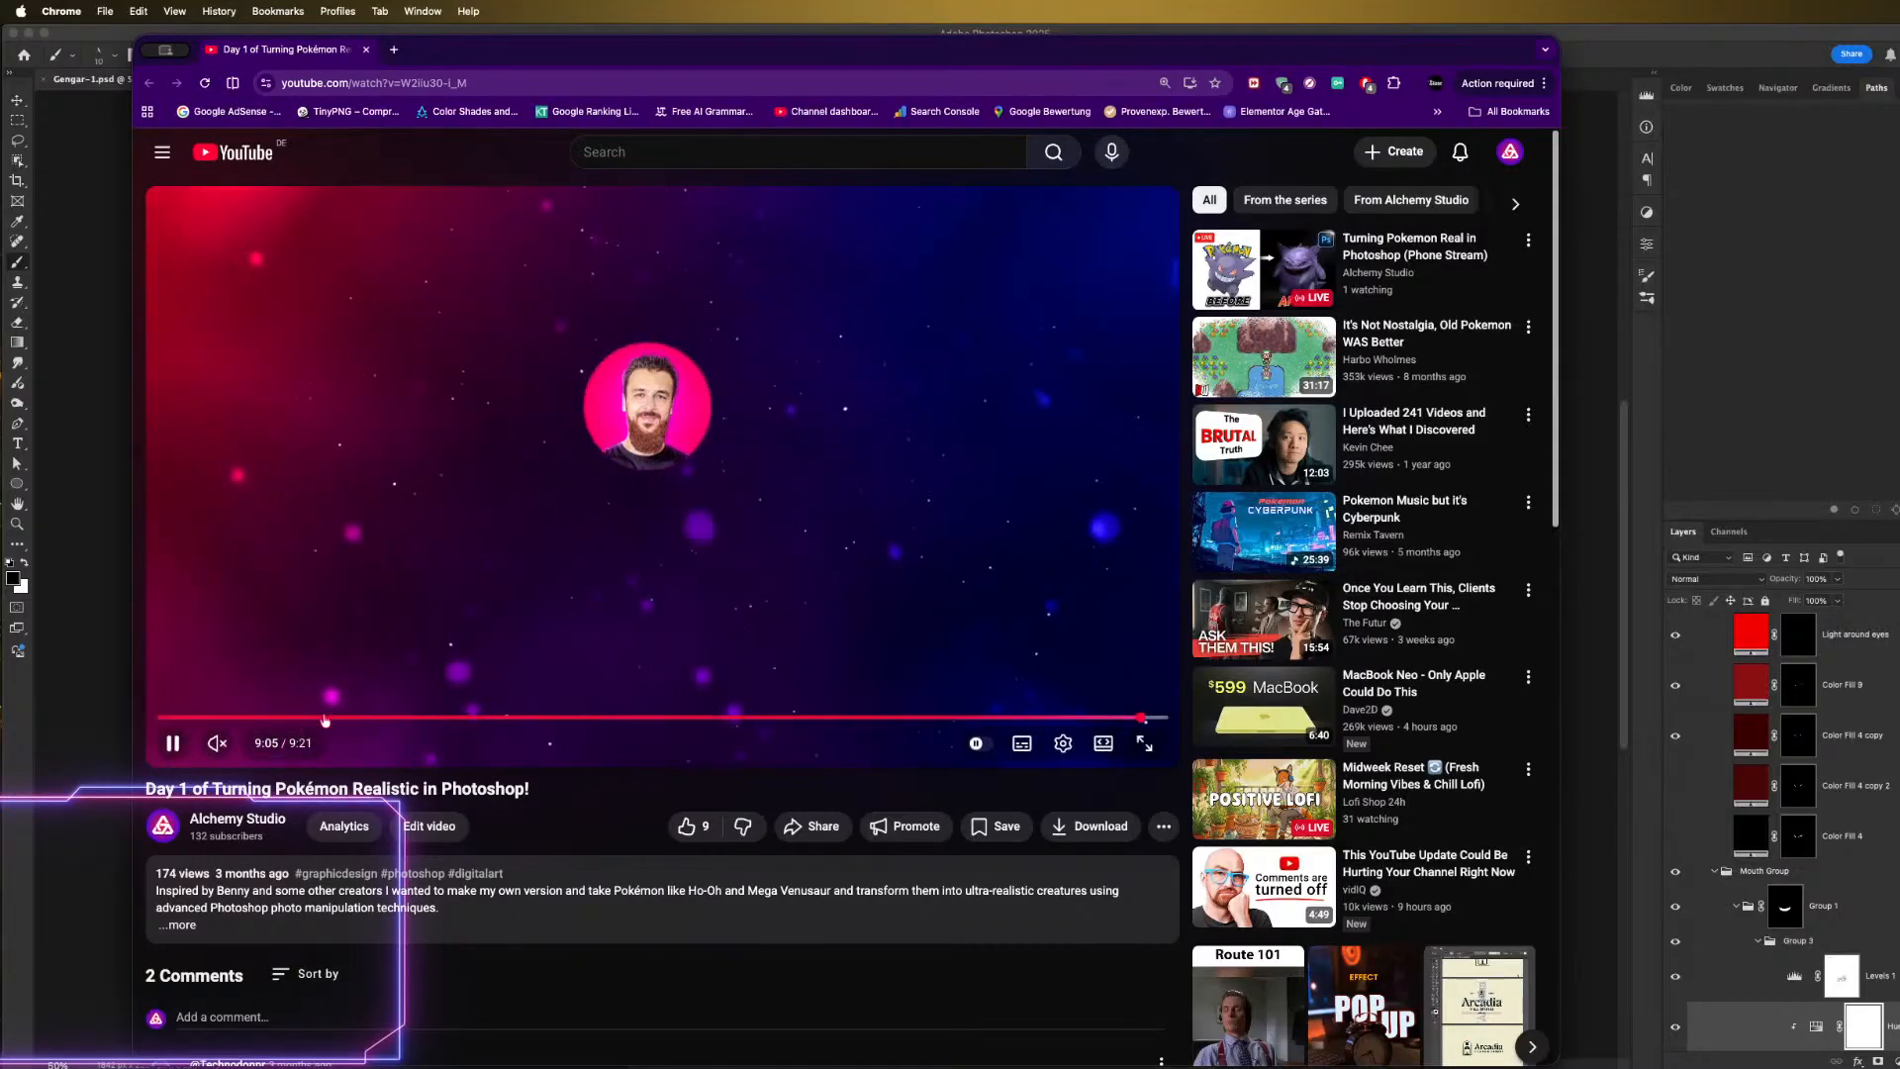
click(377, 718)
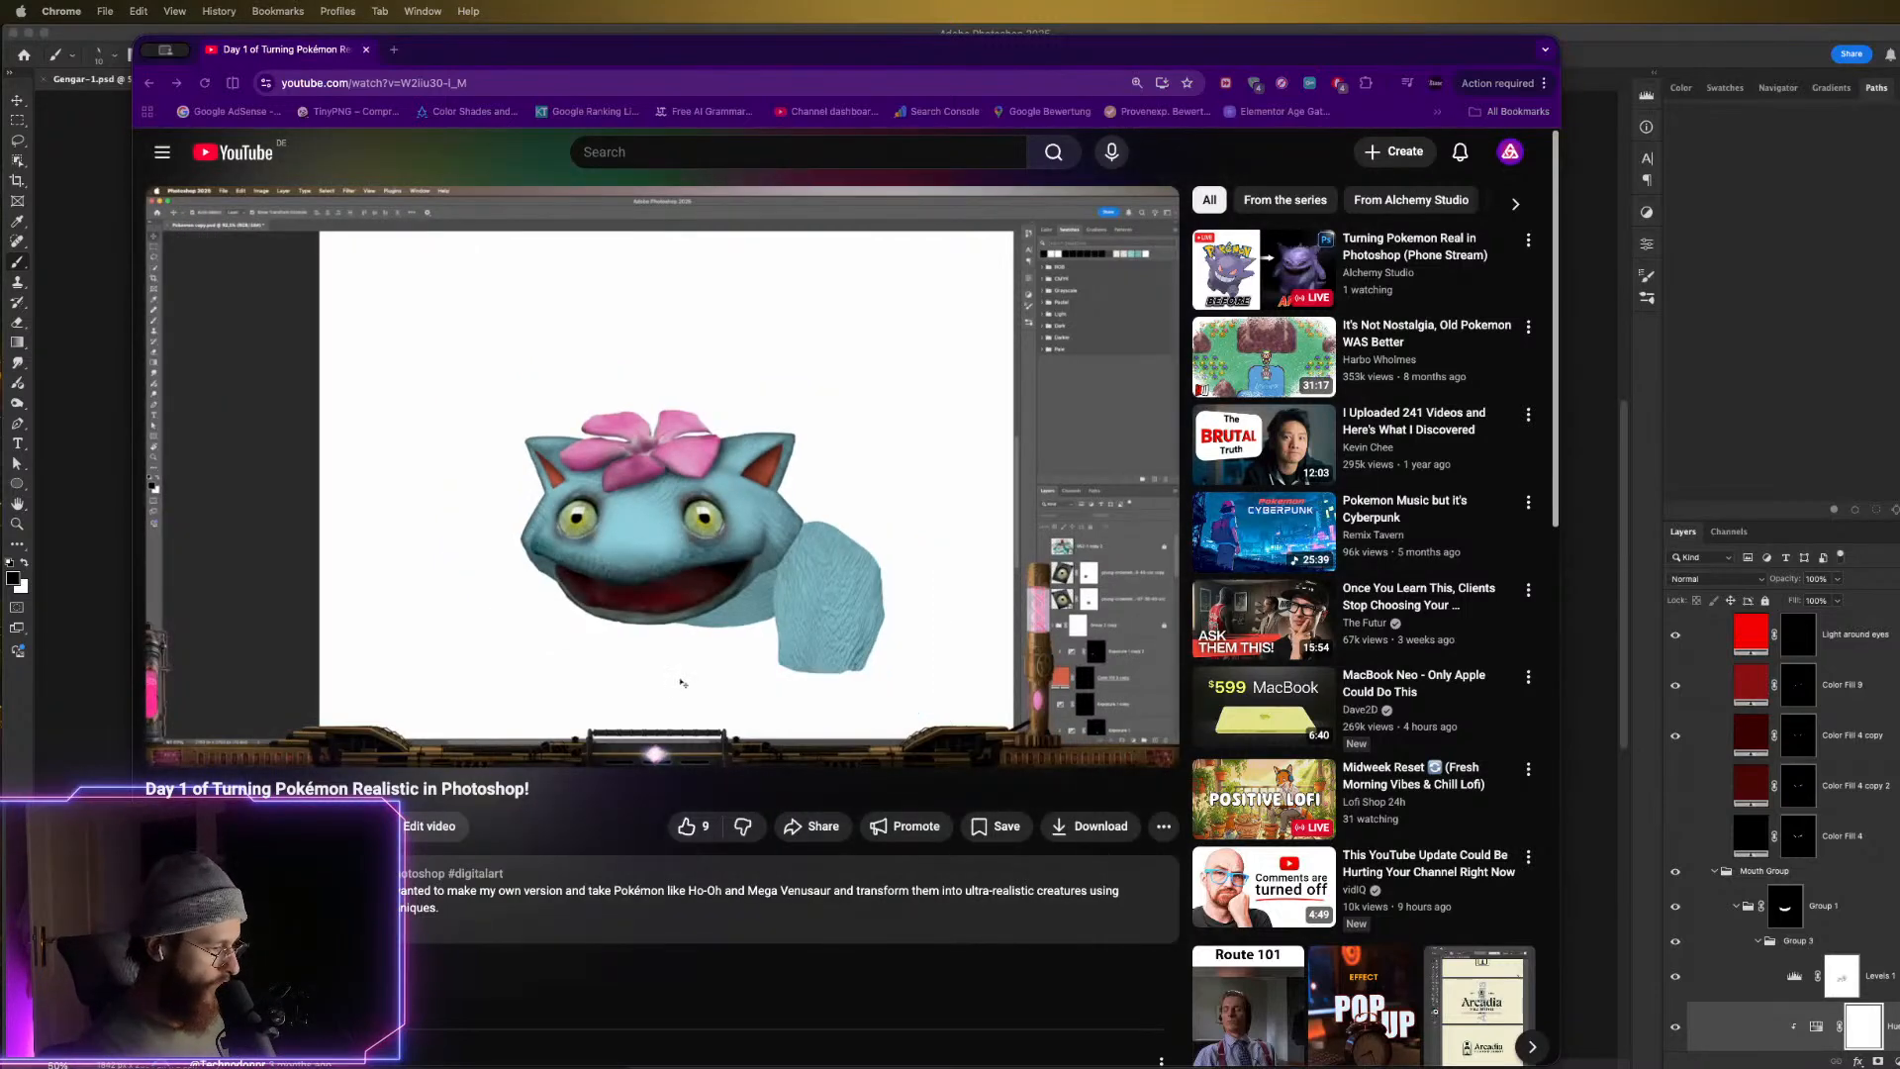
Step: Search the web for "Pansage" in a new tab and open its Pokémon Database page
key(super+t)
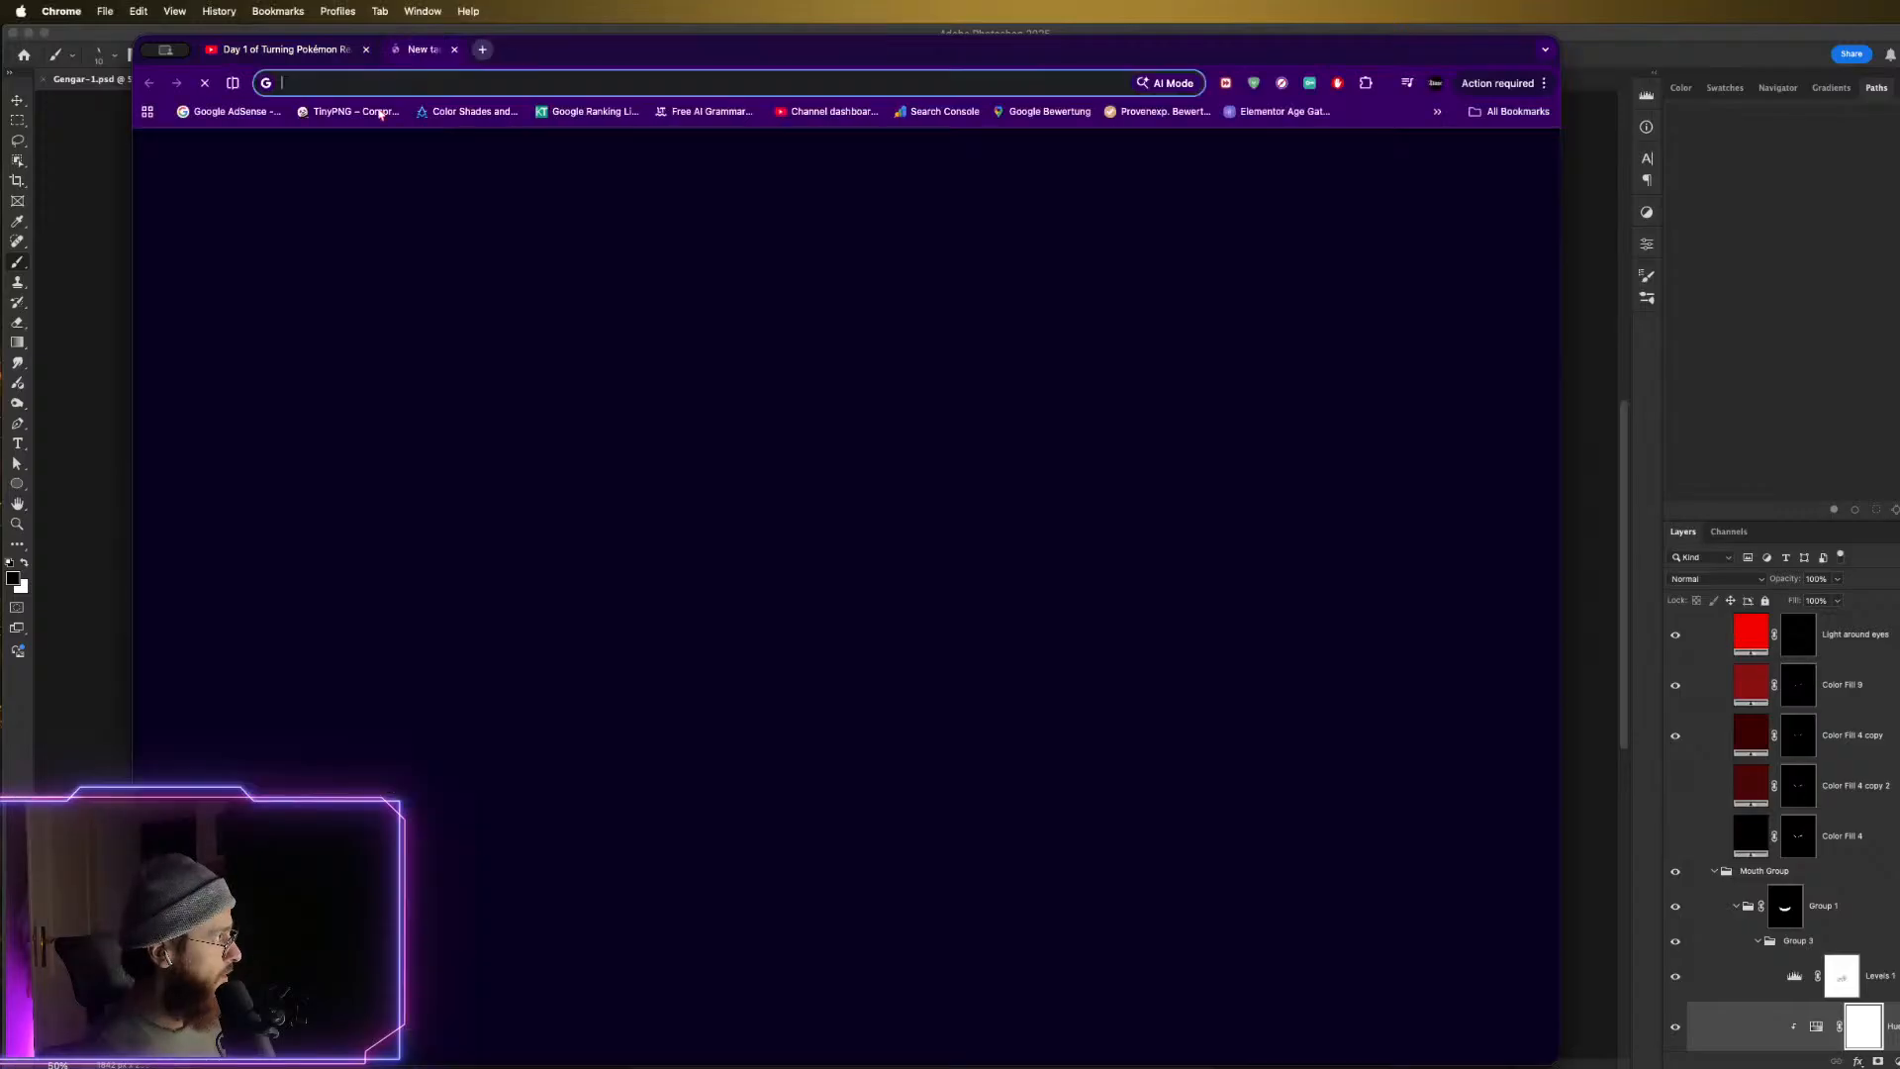
text(Pansage)
key(Return)
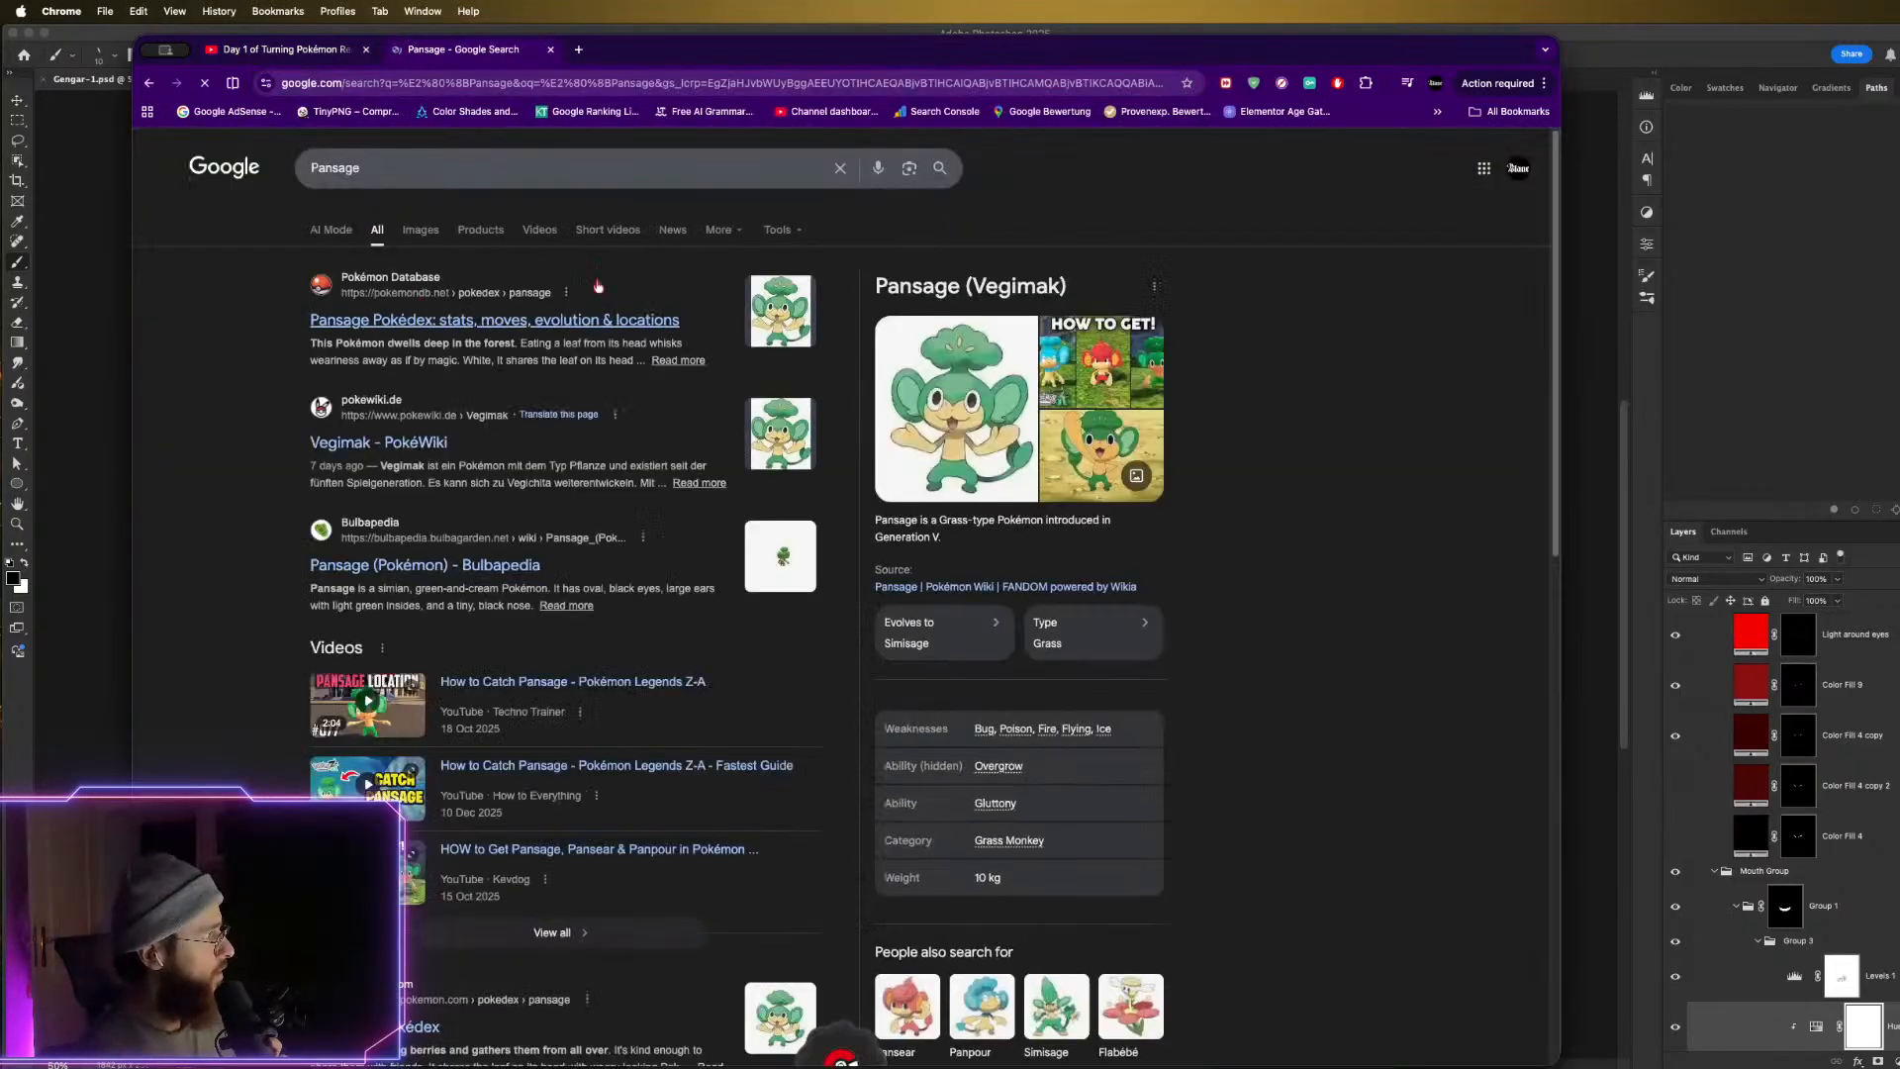
click(770, 307)
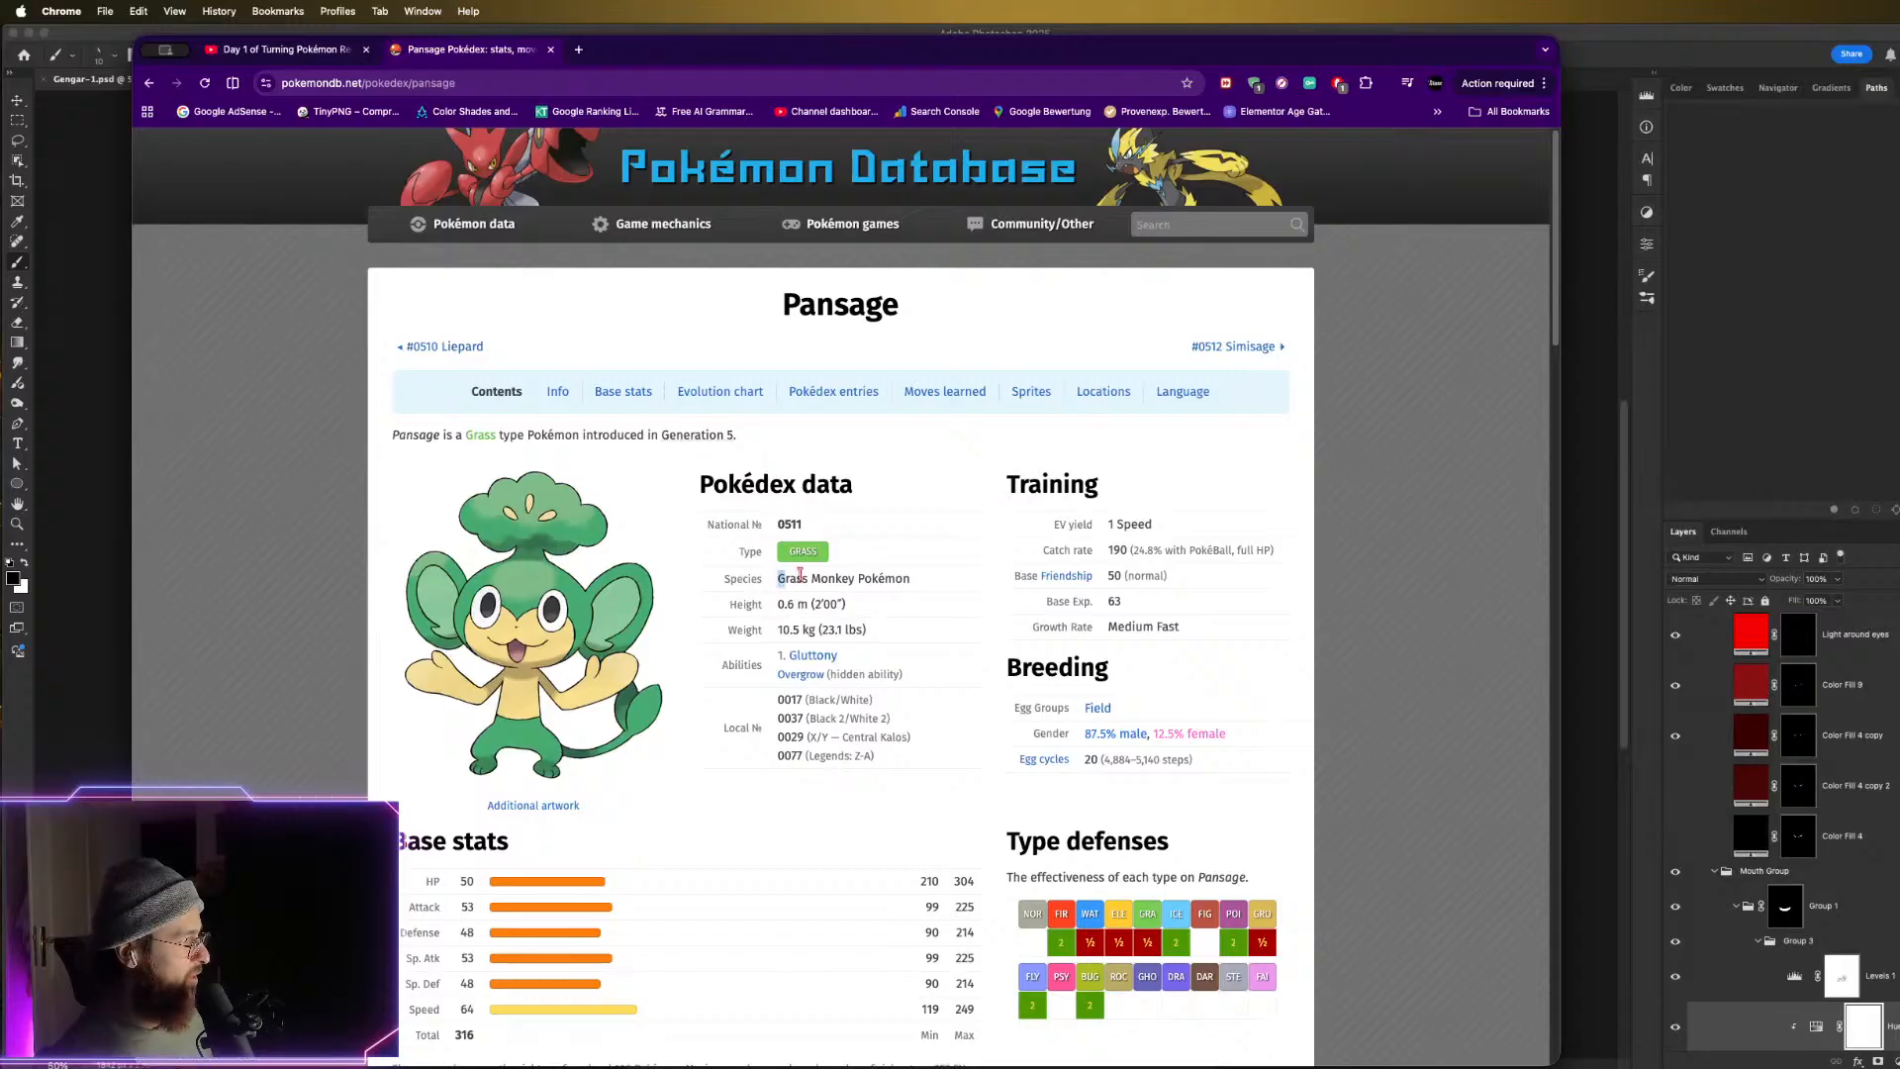
Step: Highlight the species text in Pansage's Pokédex data and check the Day 1 video before returning to the page
drag(781, 578, 929, 585)
drag(803, 578, 895, 578)
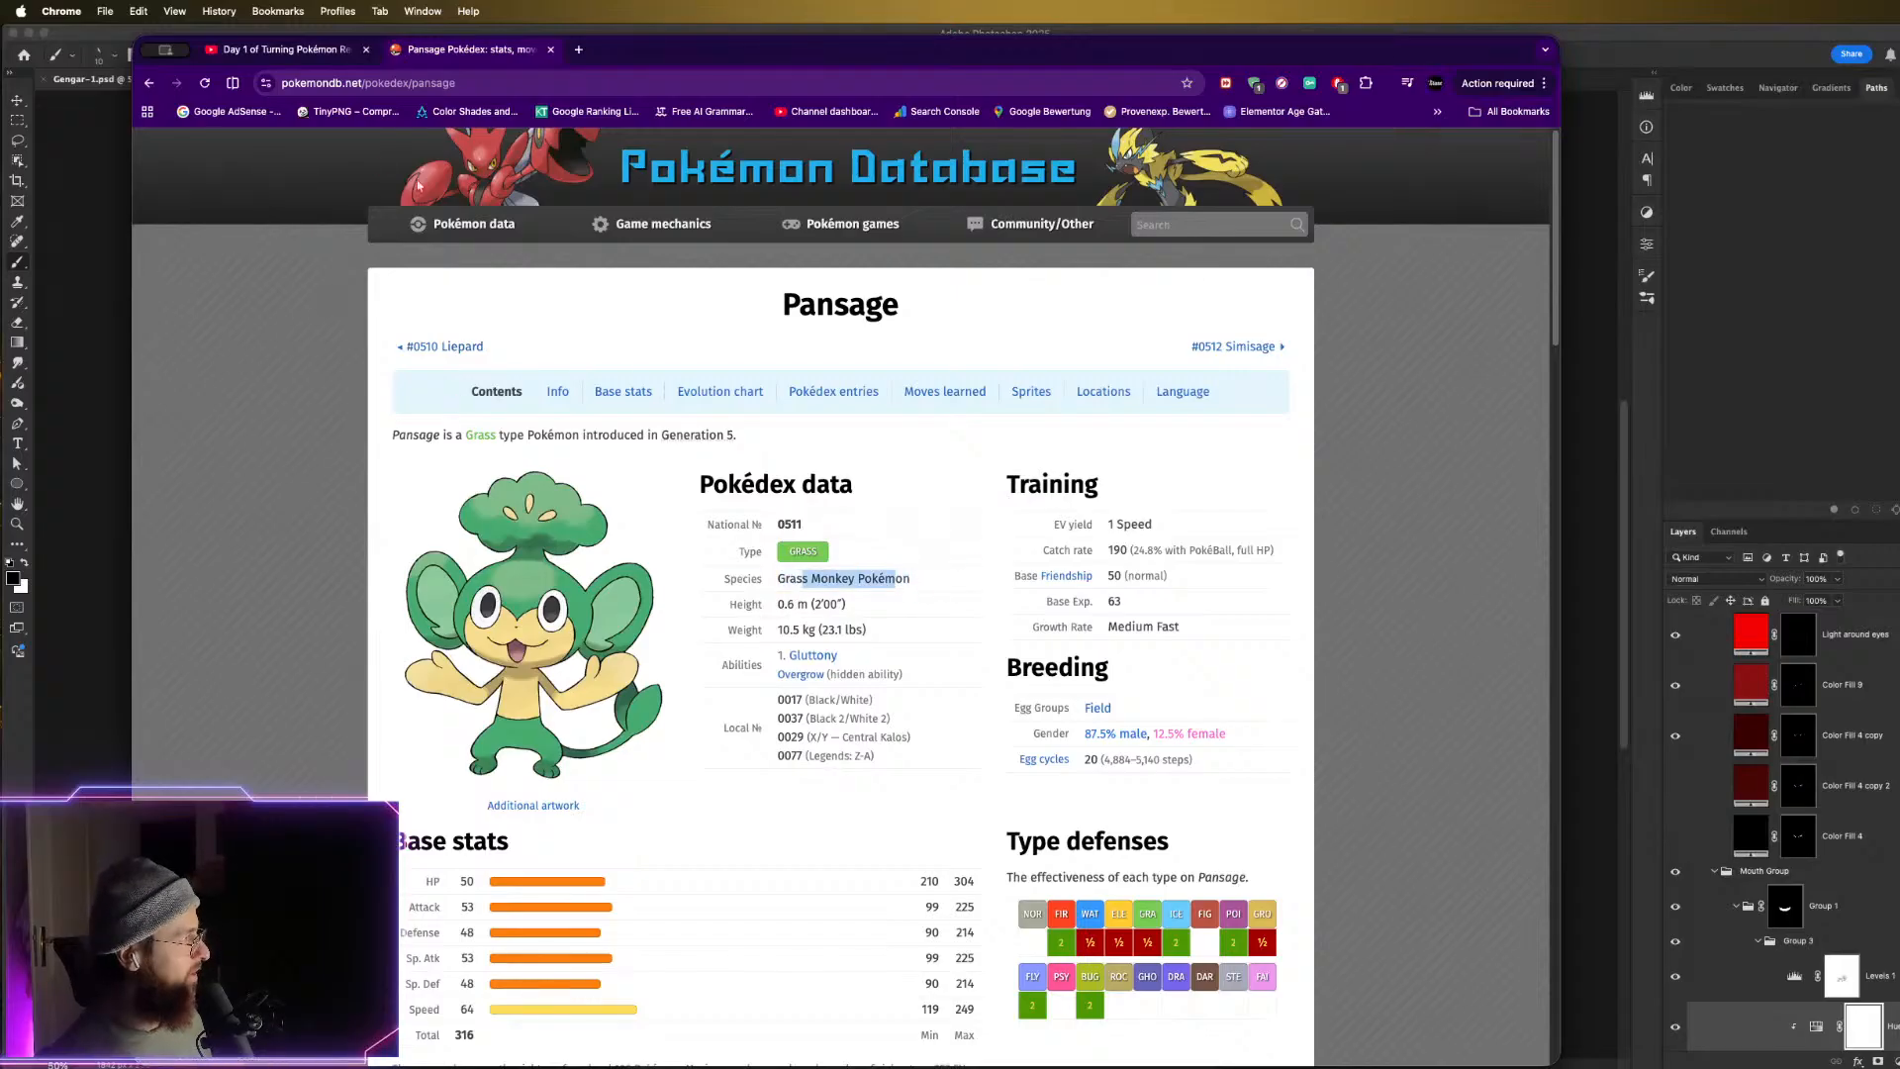
click(316, 54)
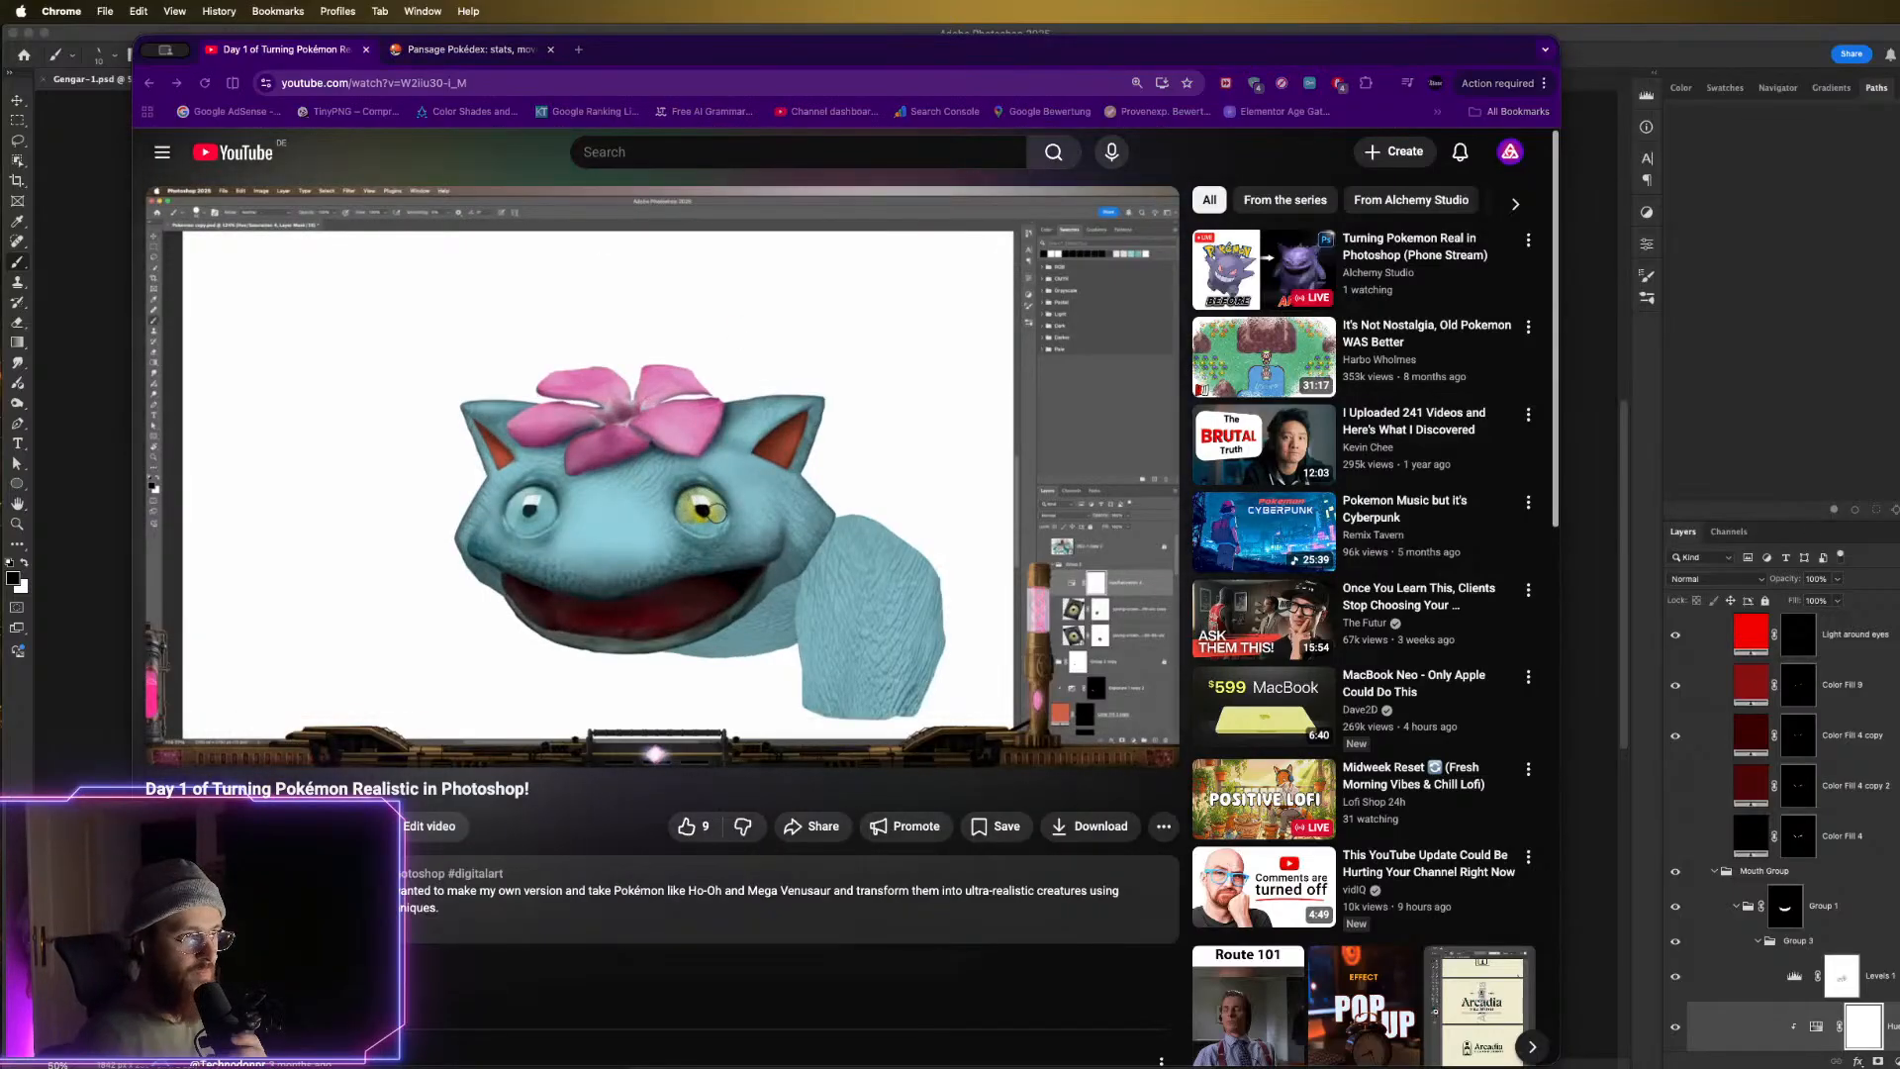
click(465, 50)
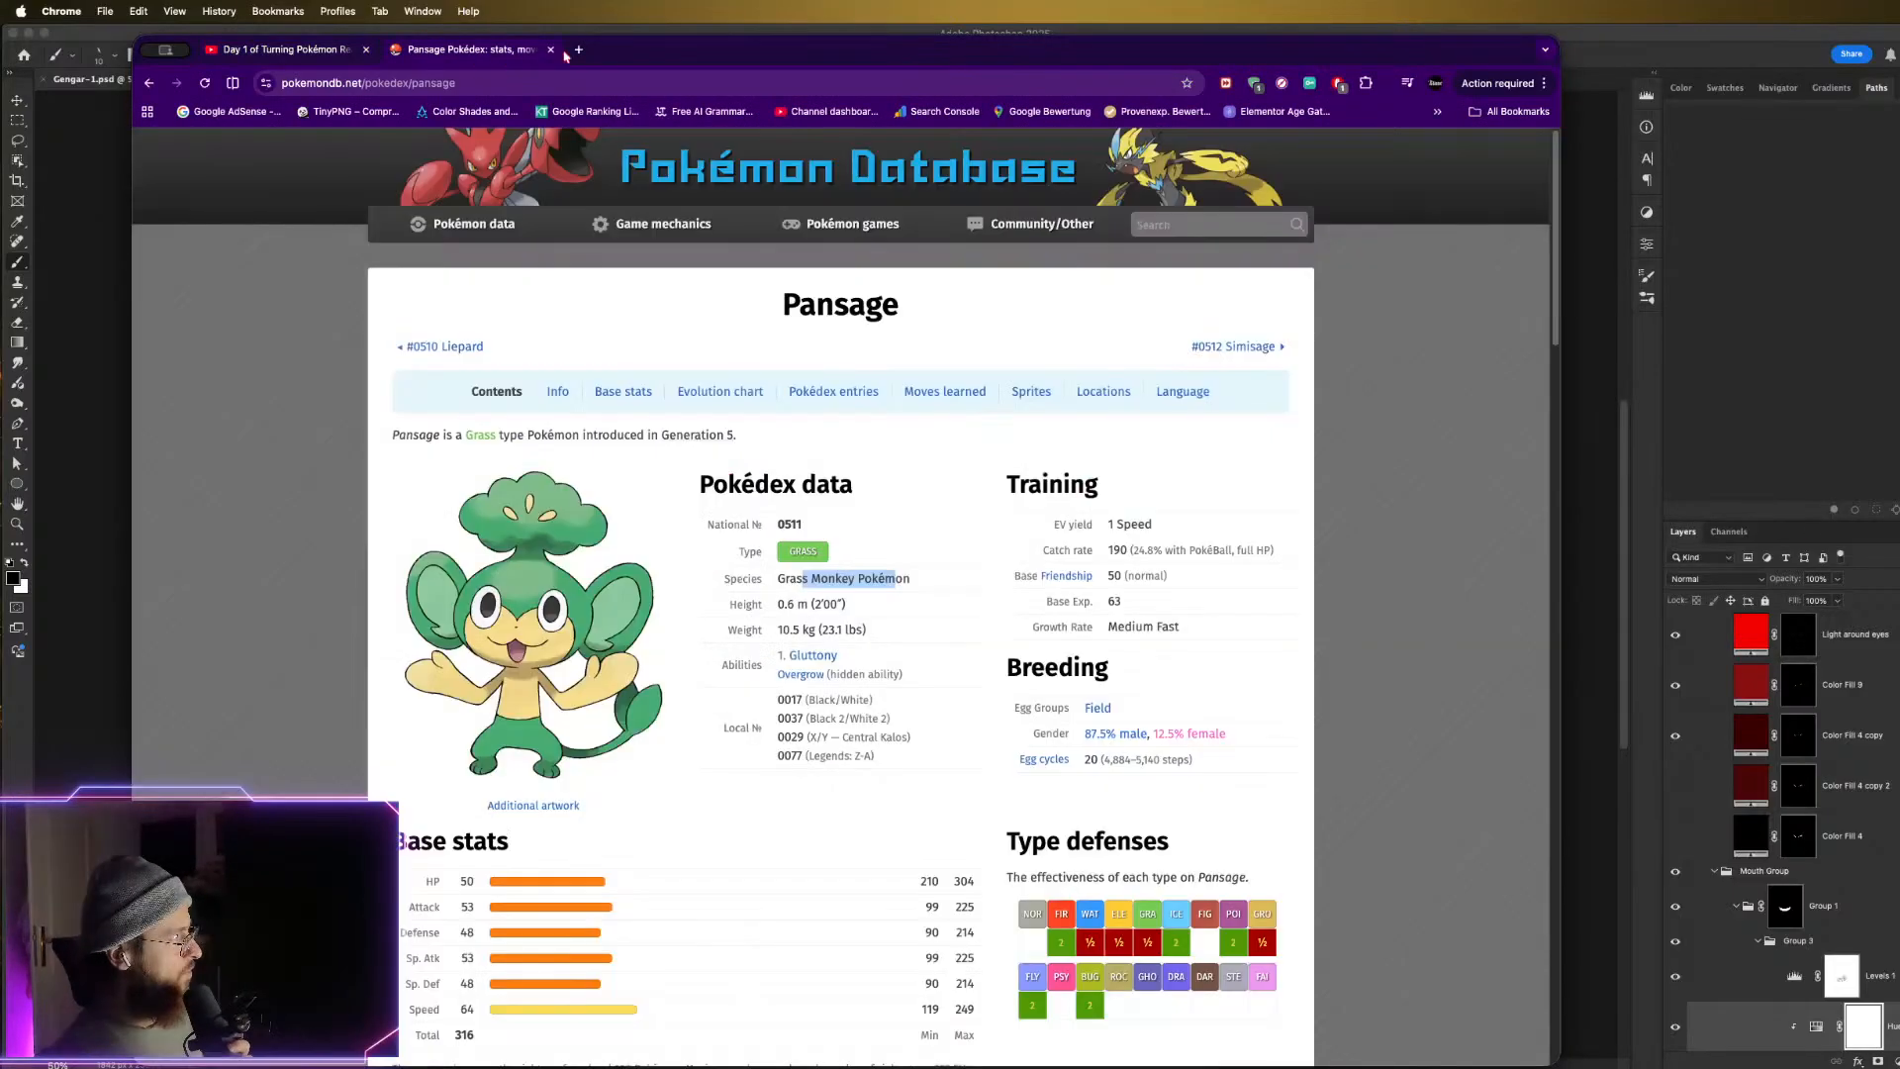
click(578, 50)
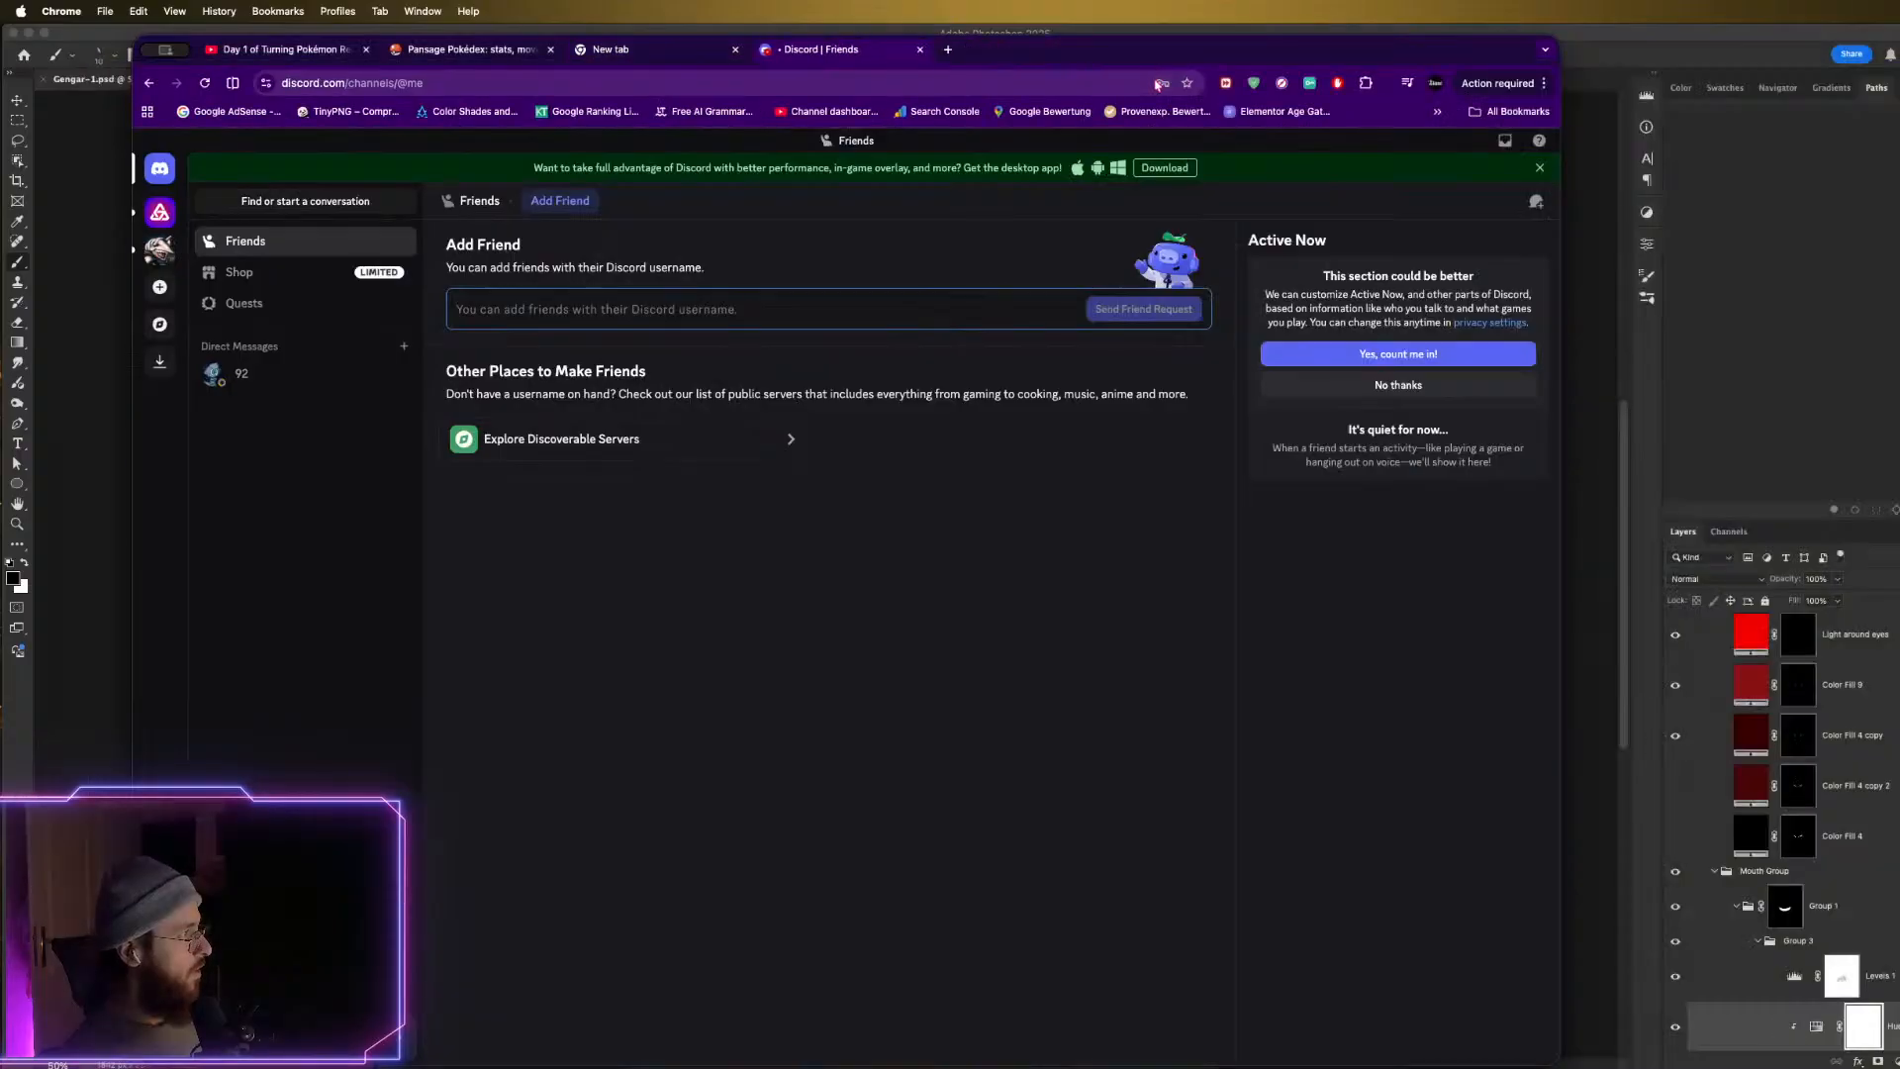
click(286, 376)
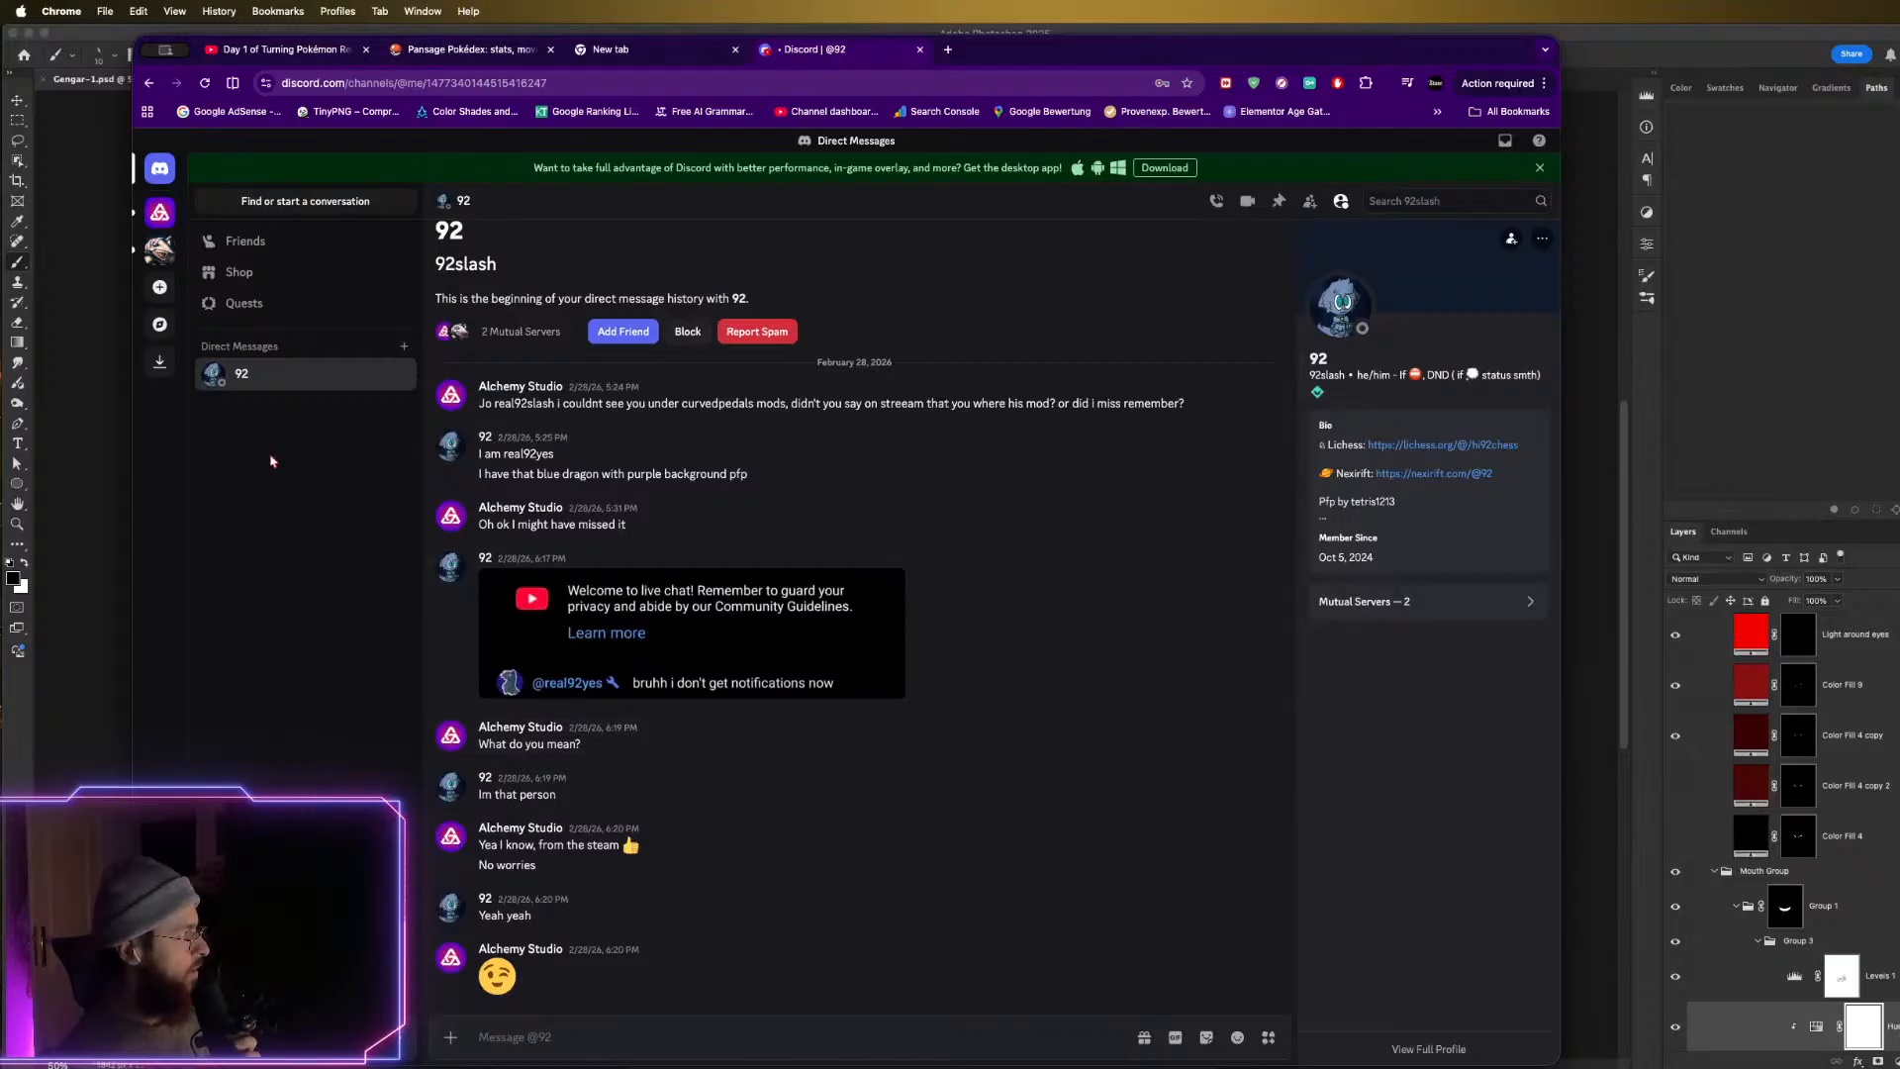
click(159, 211)
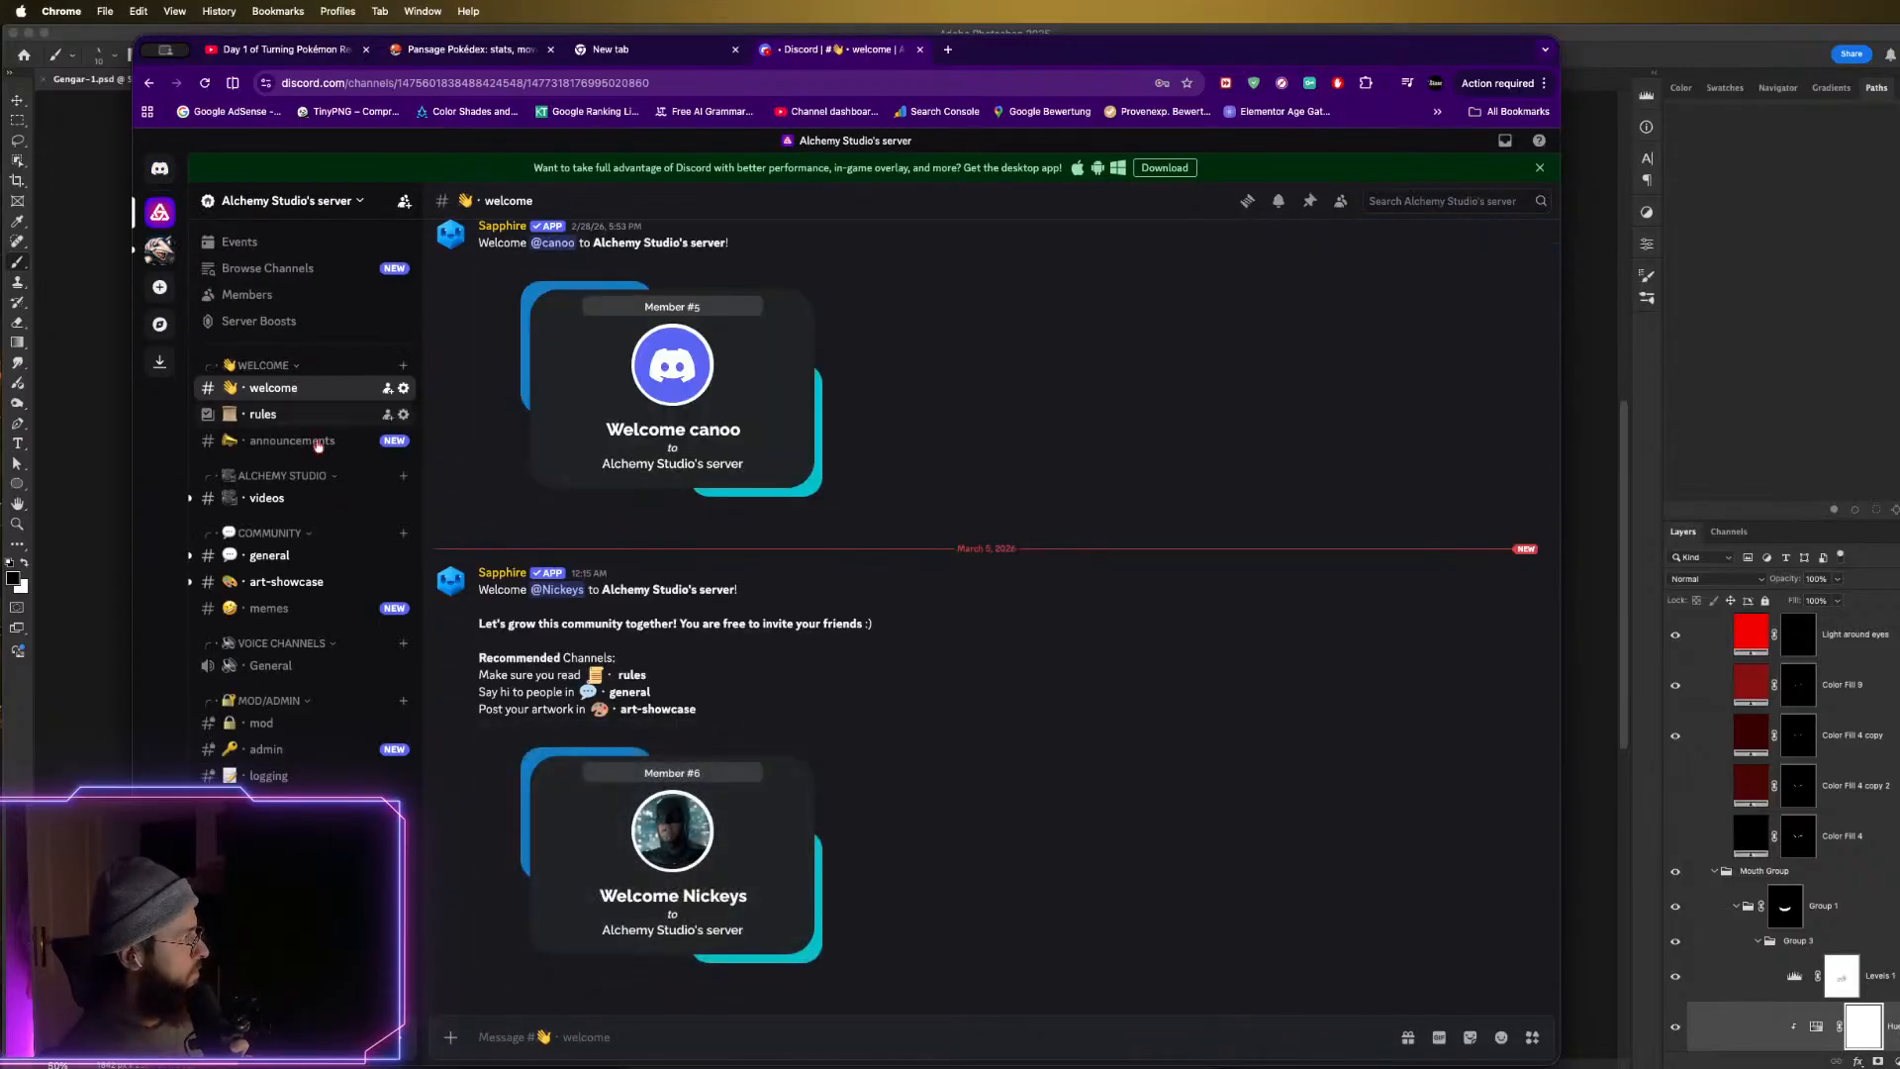
click(286, 581)
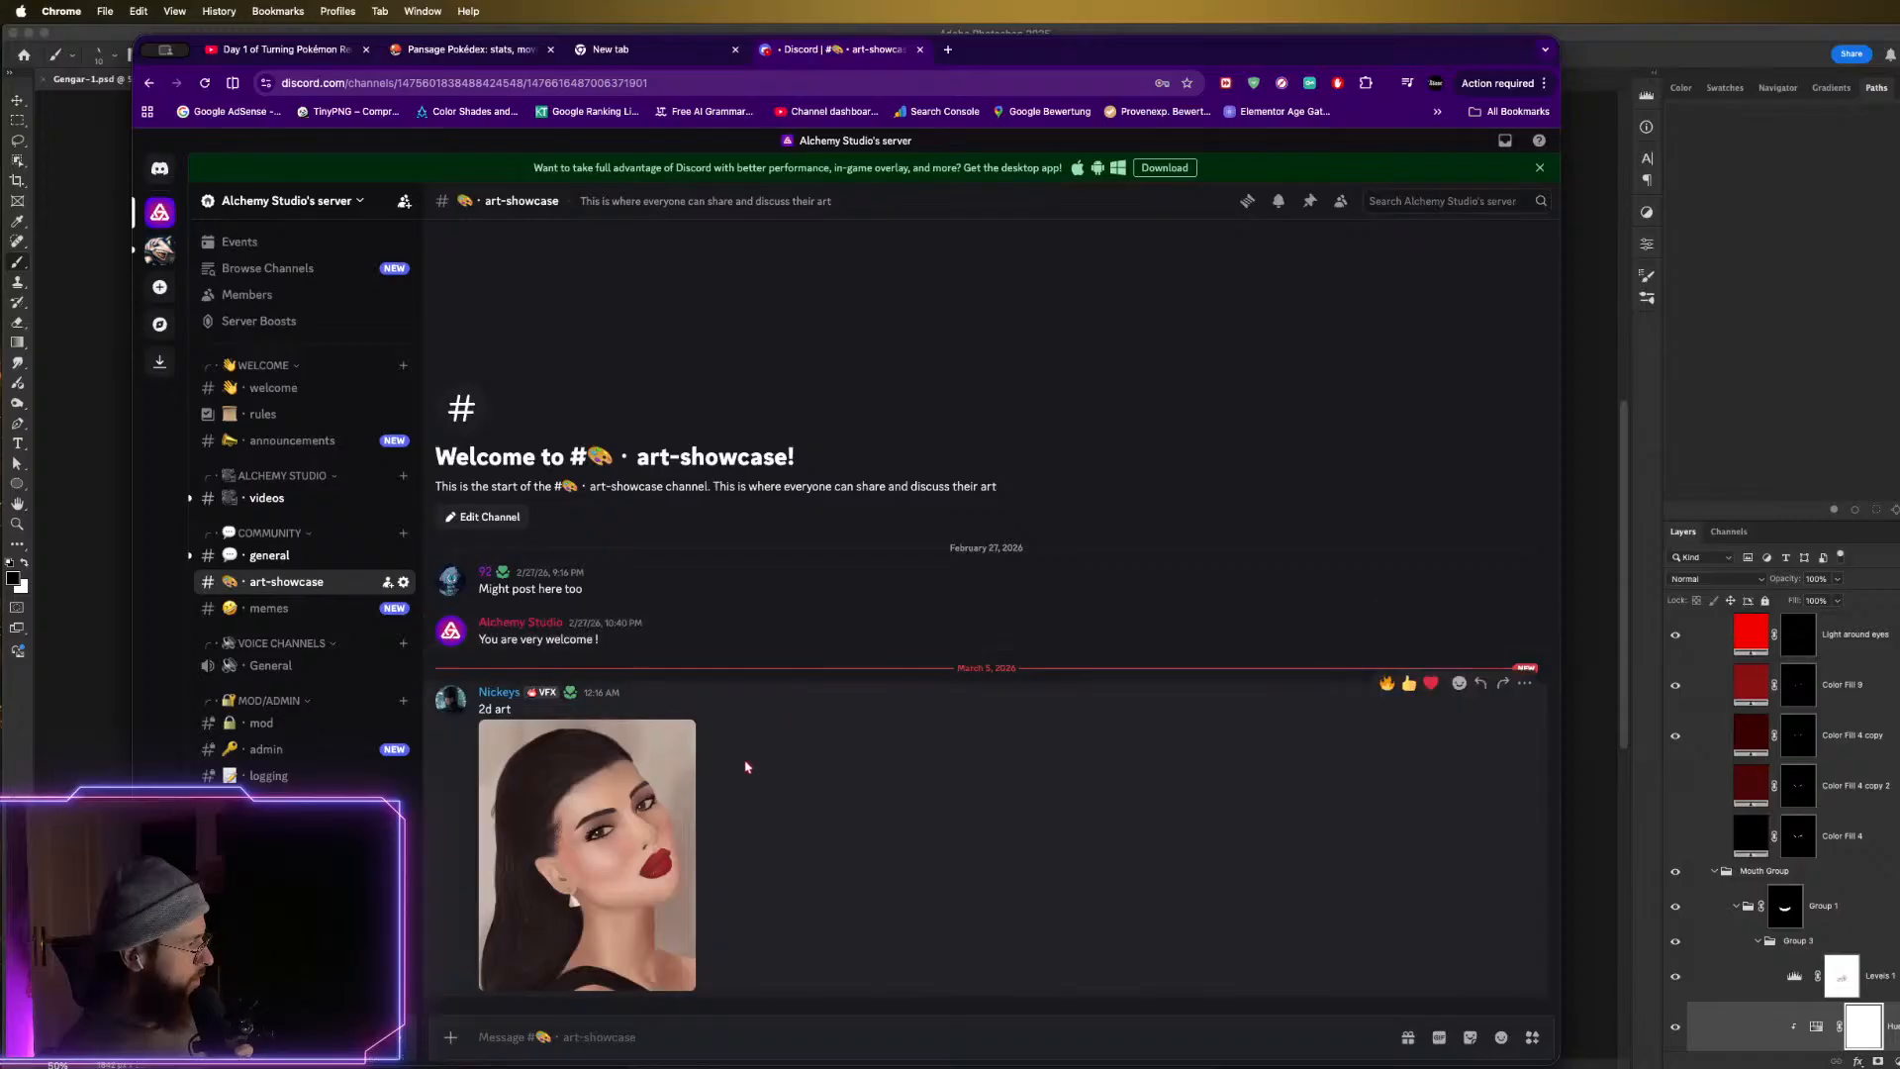
Step: View the "2d art" portrait from the art-showcase channel at full size and close the image viewer
click(624, 784)
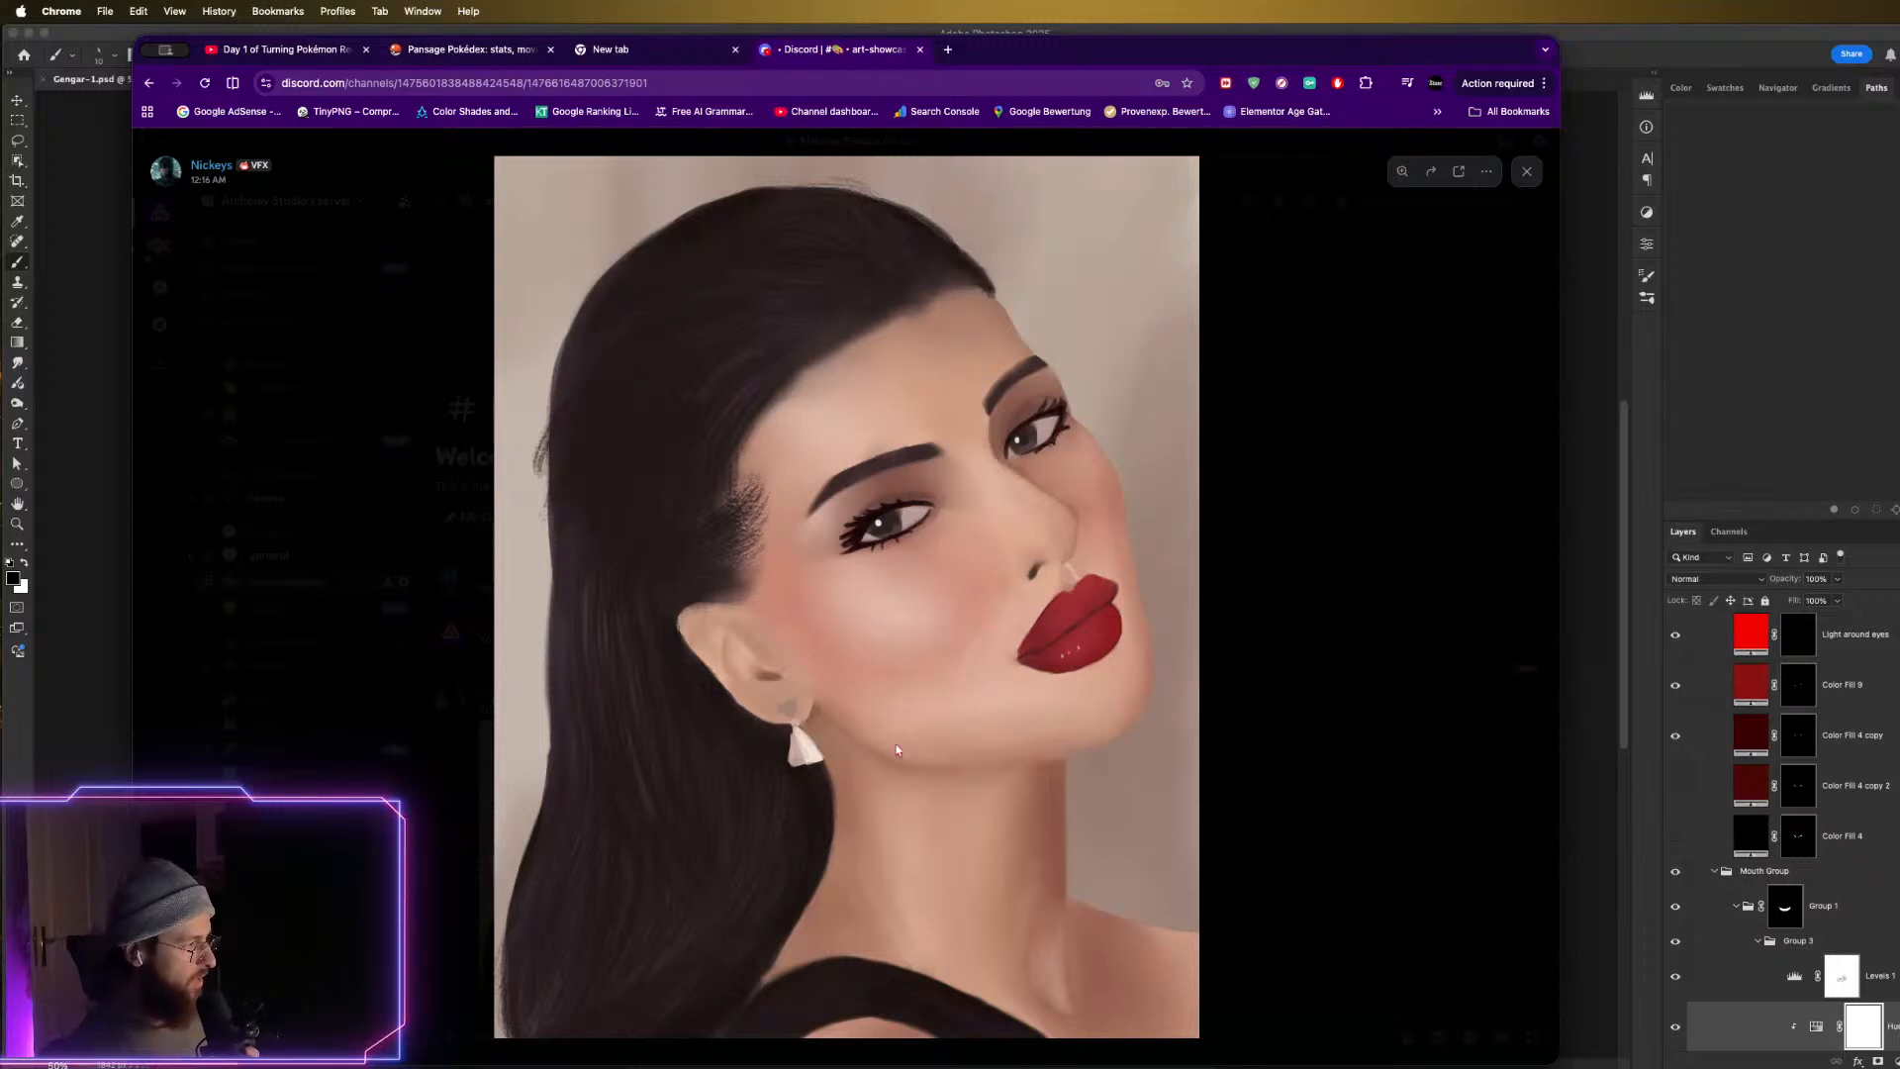
click(1358, 519)
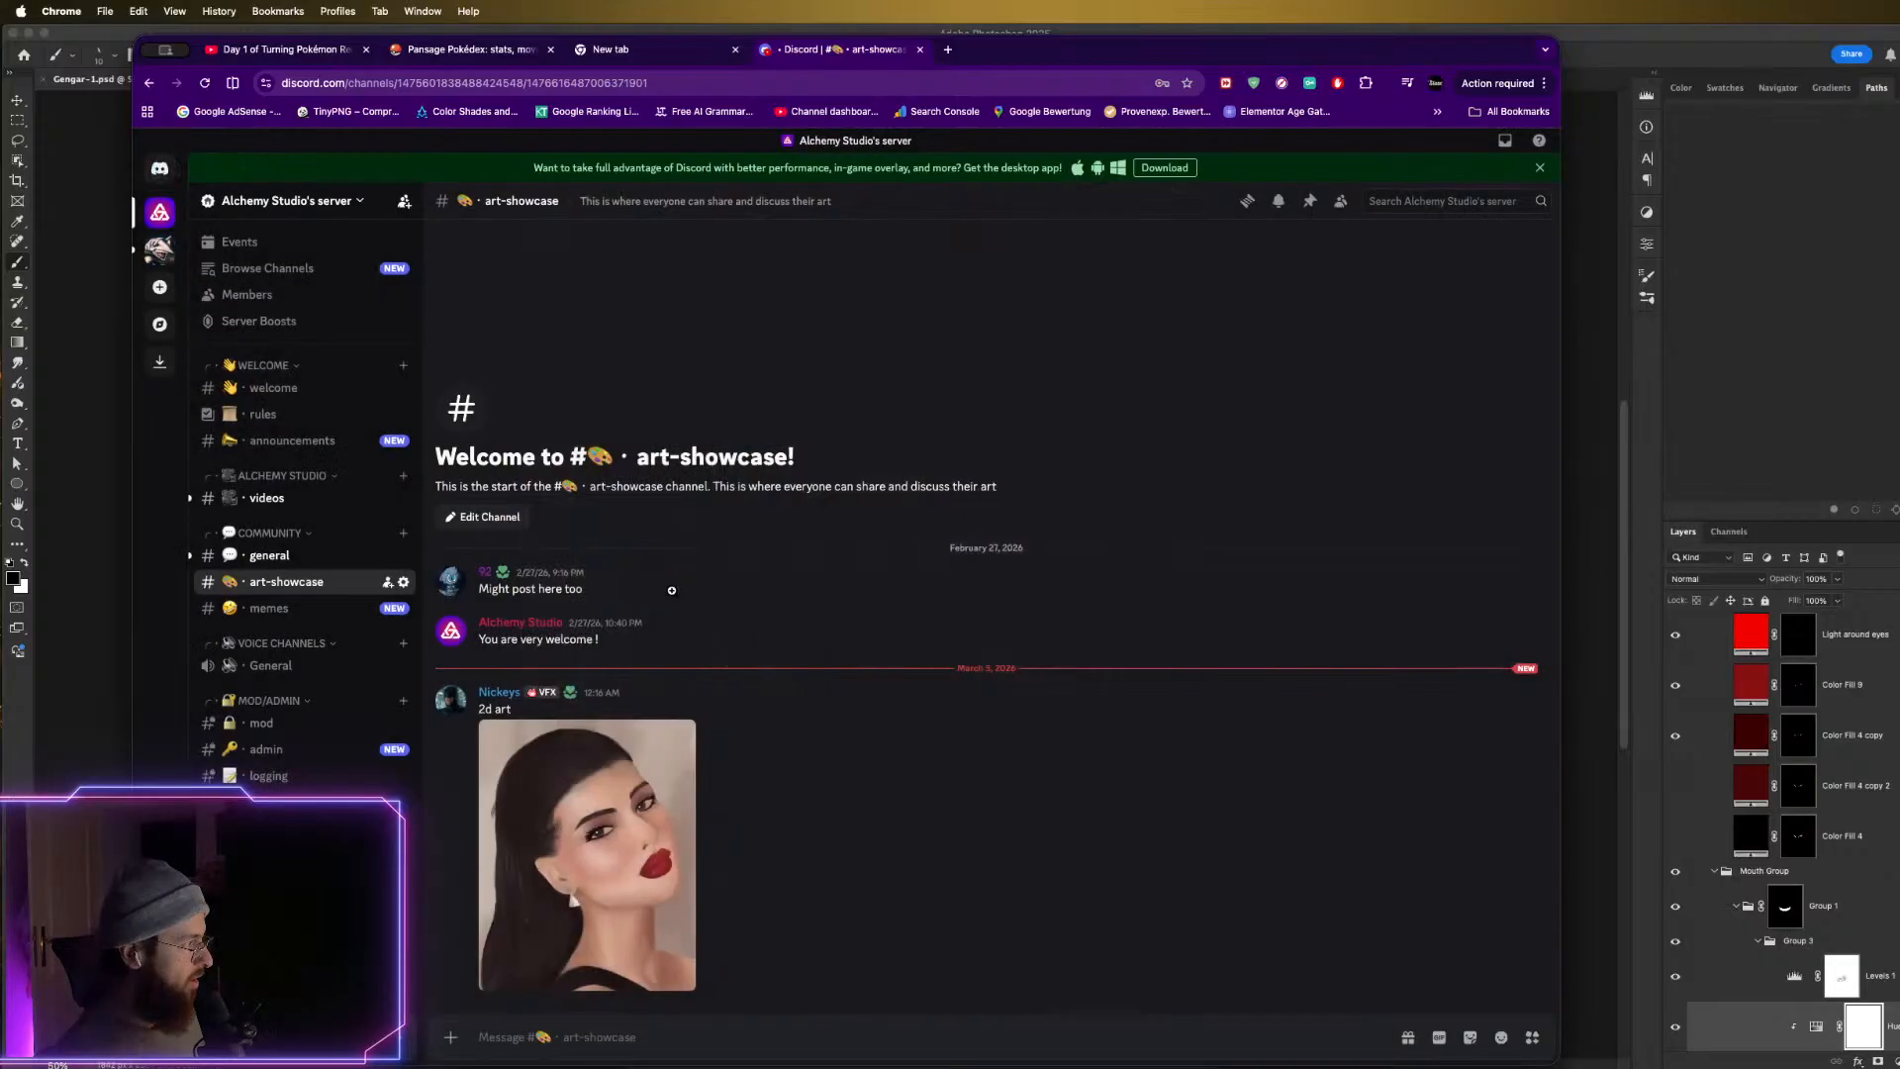
click(643, 841)
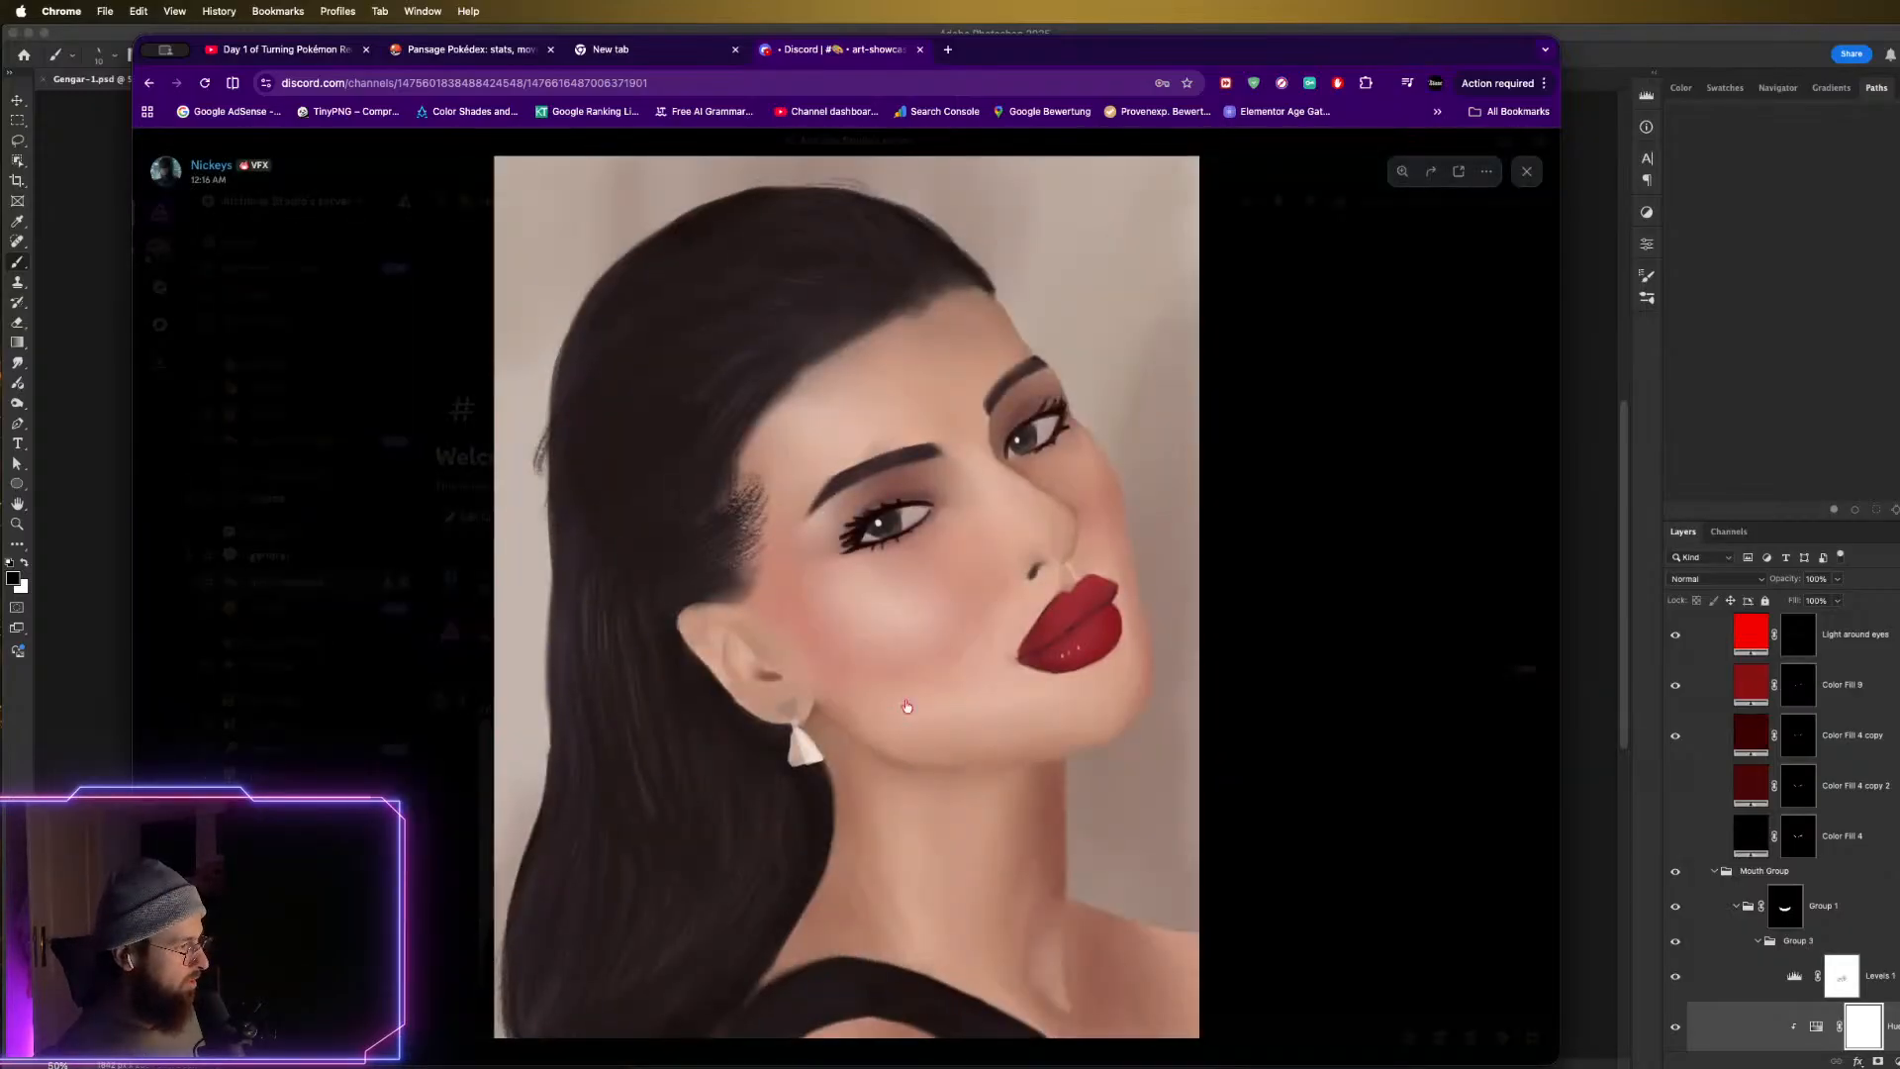
click(1379, 515)
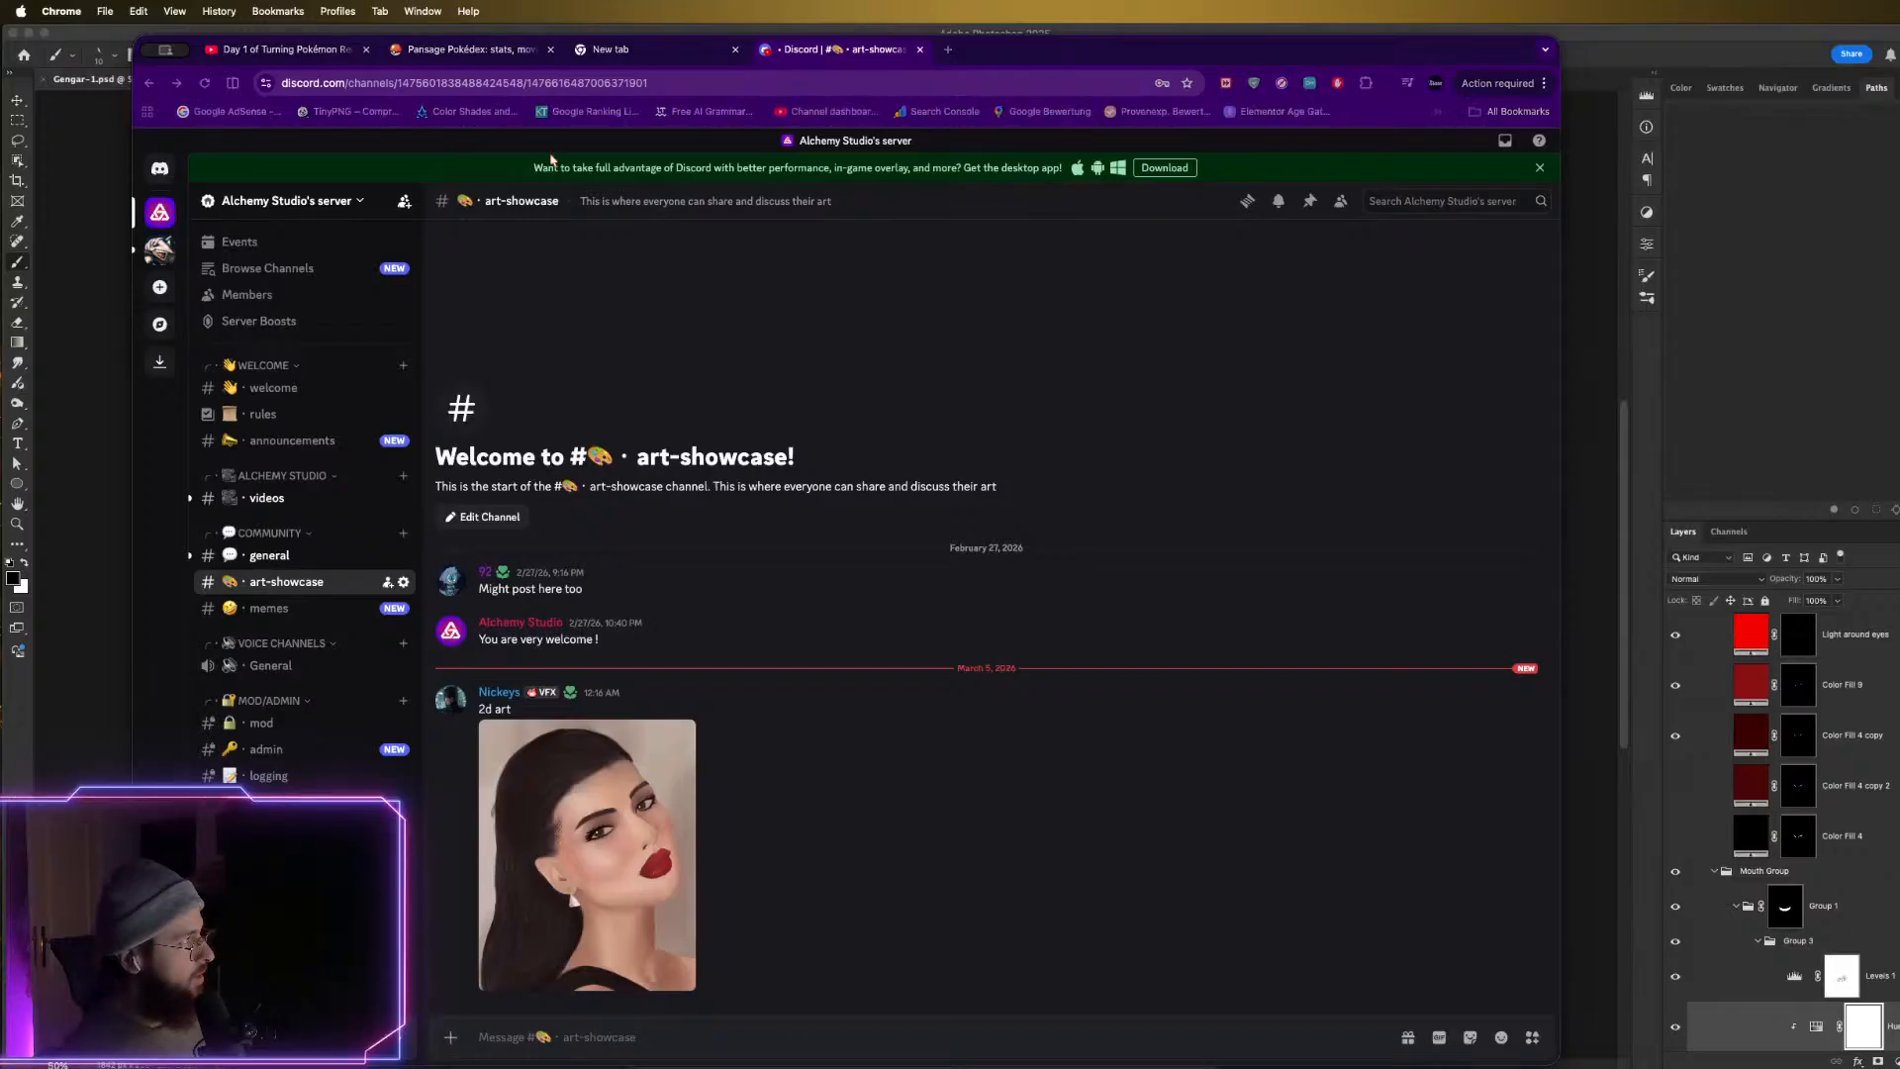
Step: Close the empty new tab and return to the Pansage page on Pokémon Database
key(ctrl+shift+Tab)
key(ctrl+shift+Tab)
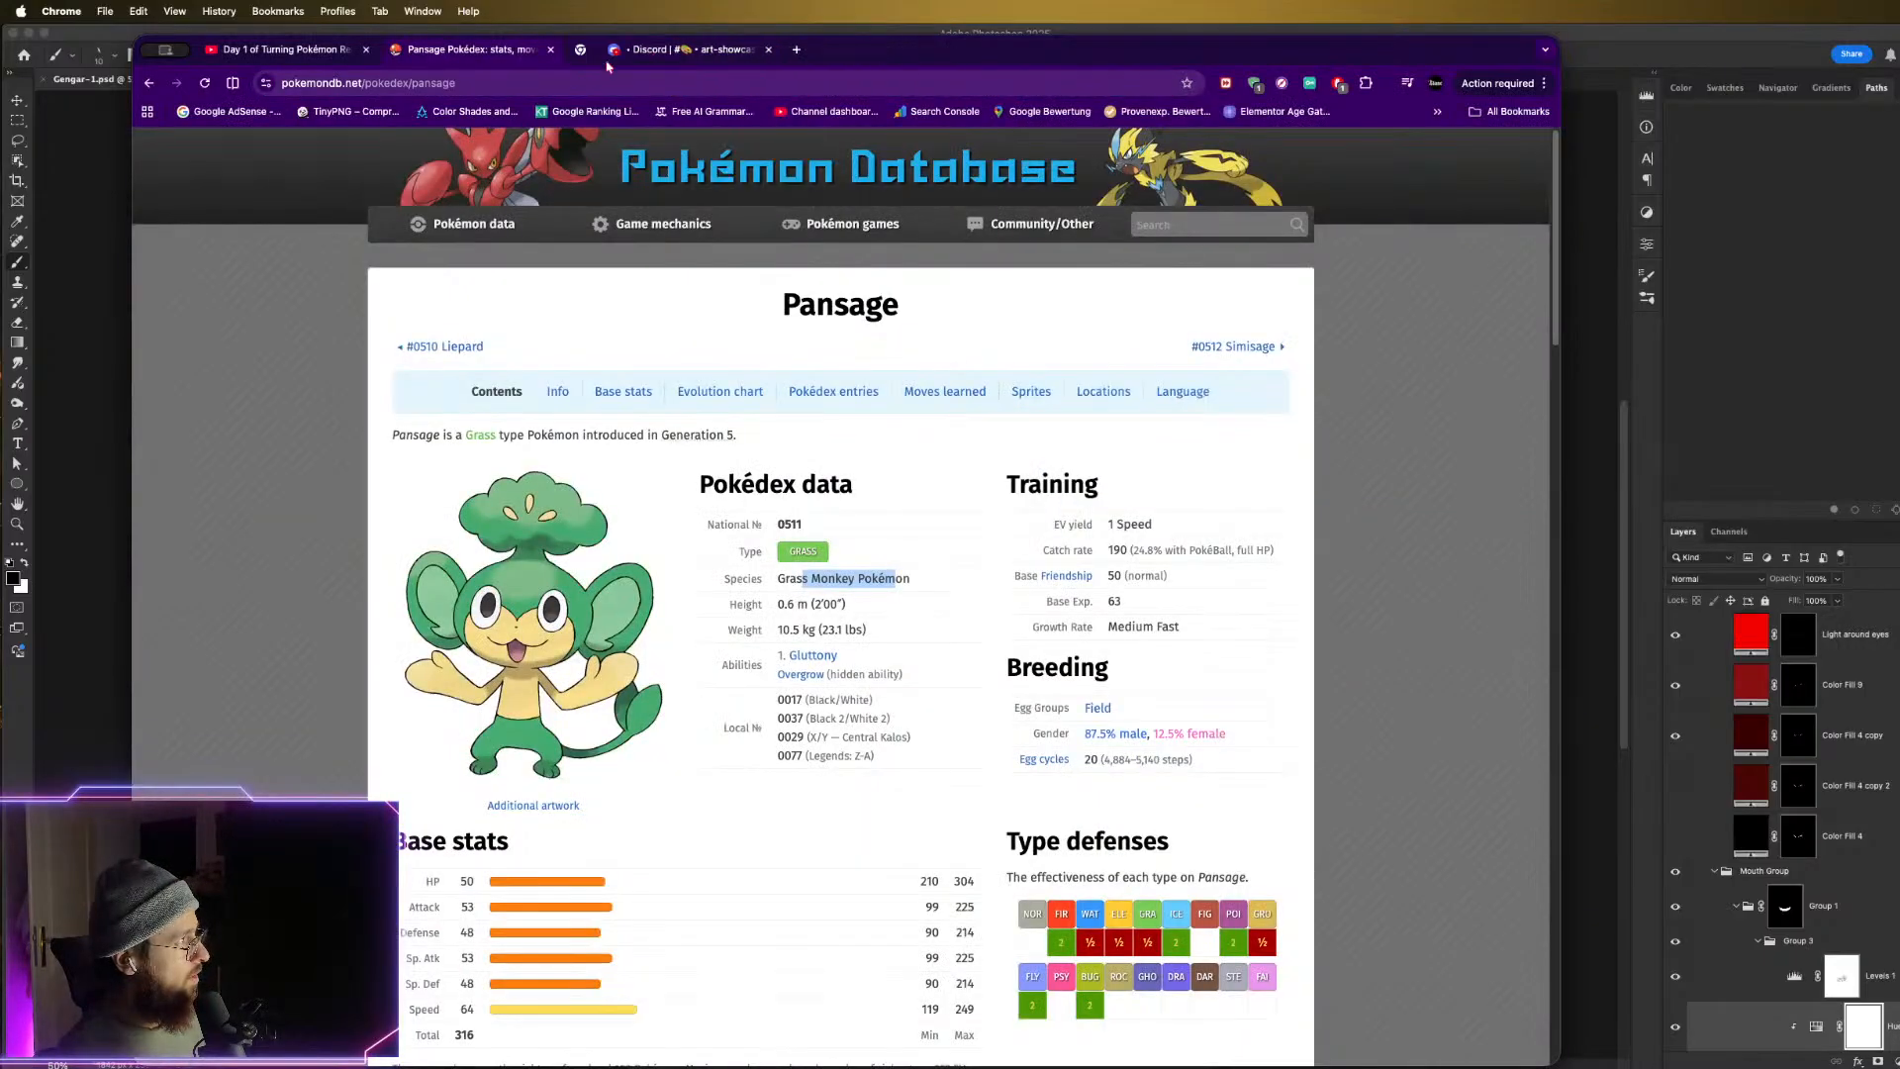
click(735, 48)
key(ctrl+Tab)
key(ctrl+shift+Tab)
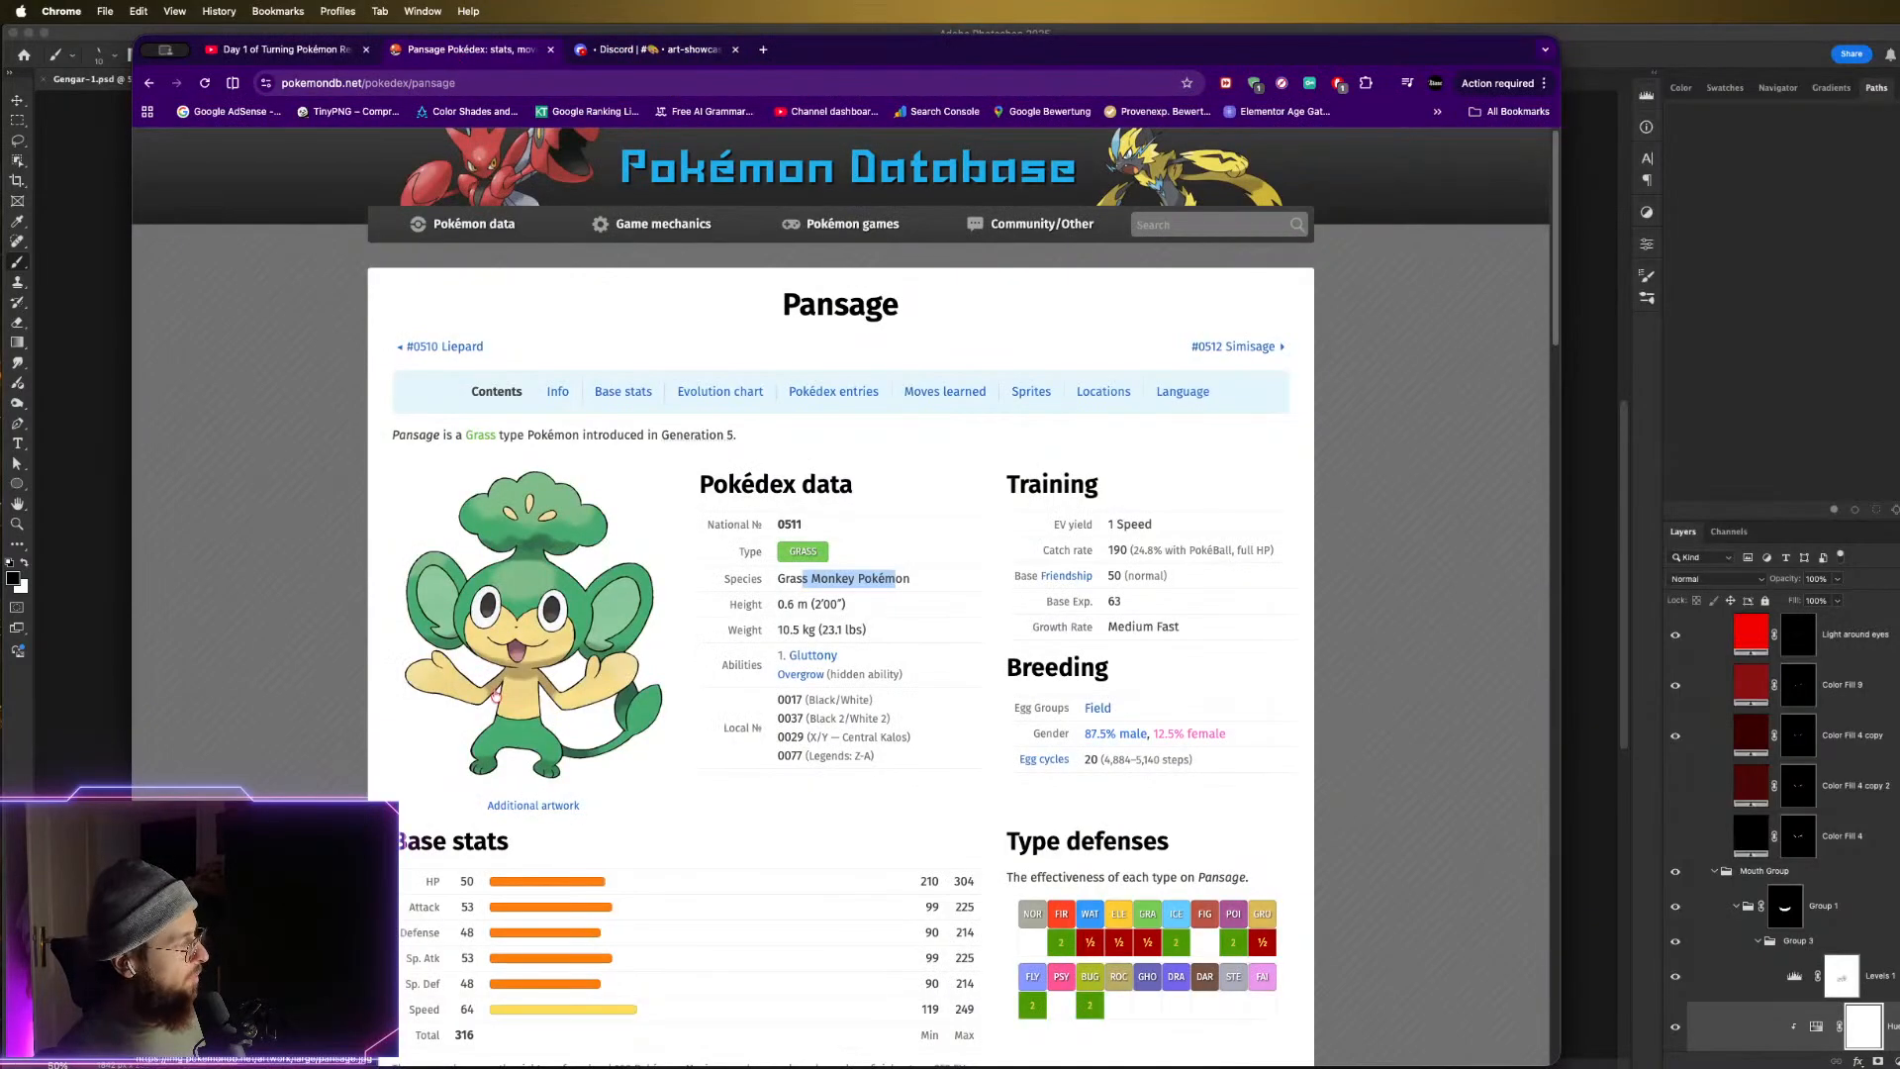
Step: Examine the Pansage artwork on the Pokémon Database page and switch back to the Gengar document in Photoshop
double_click(577, 681)
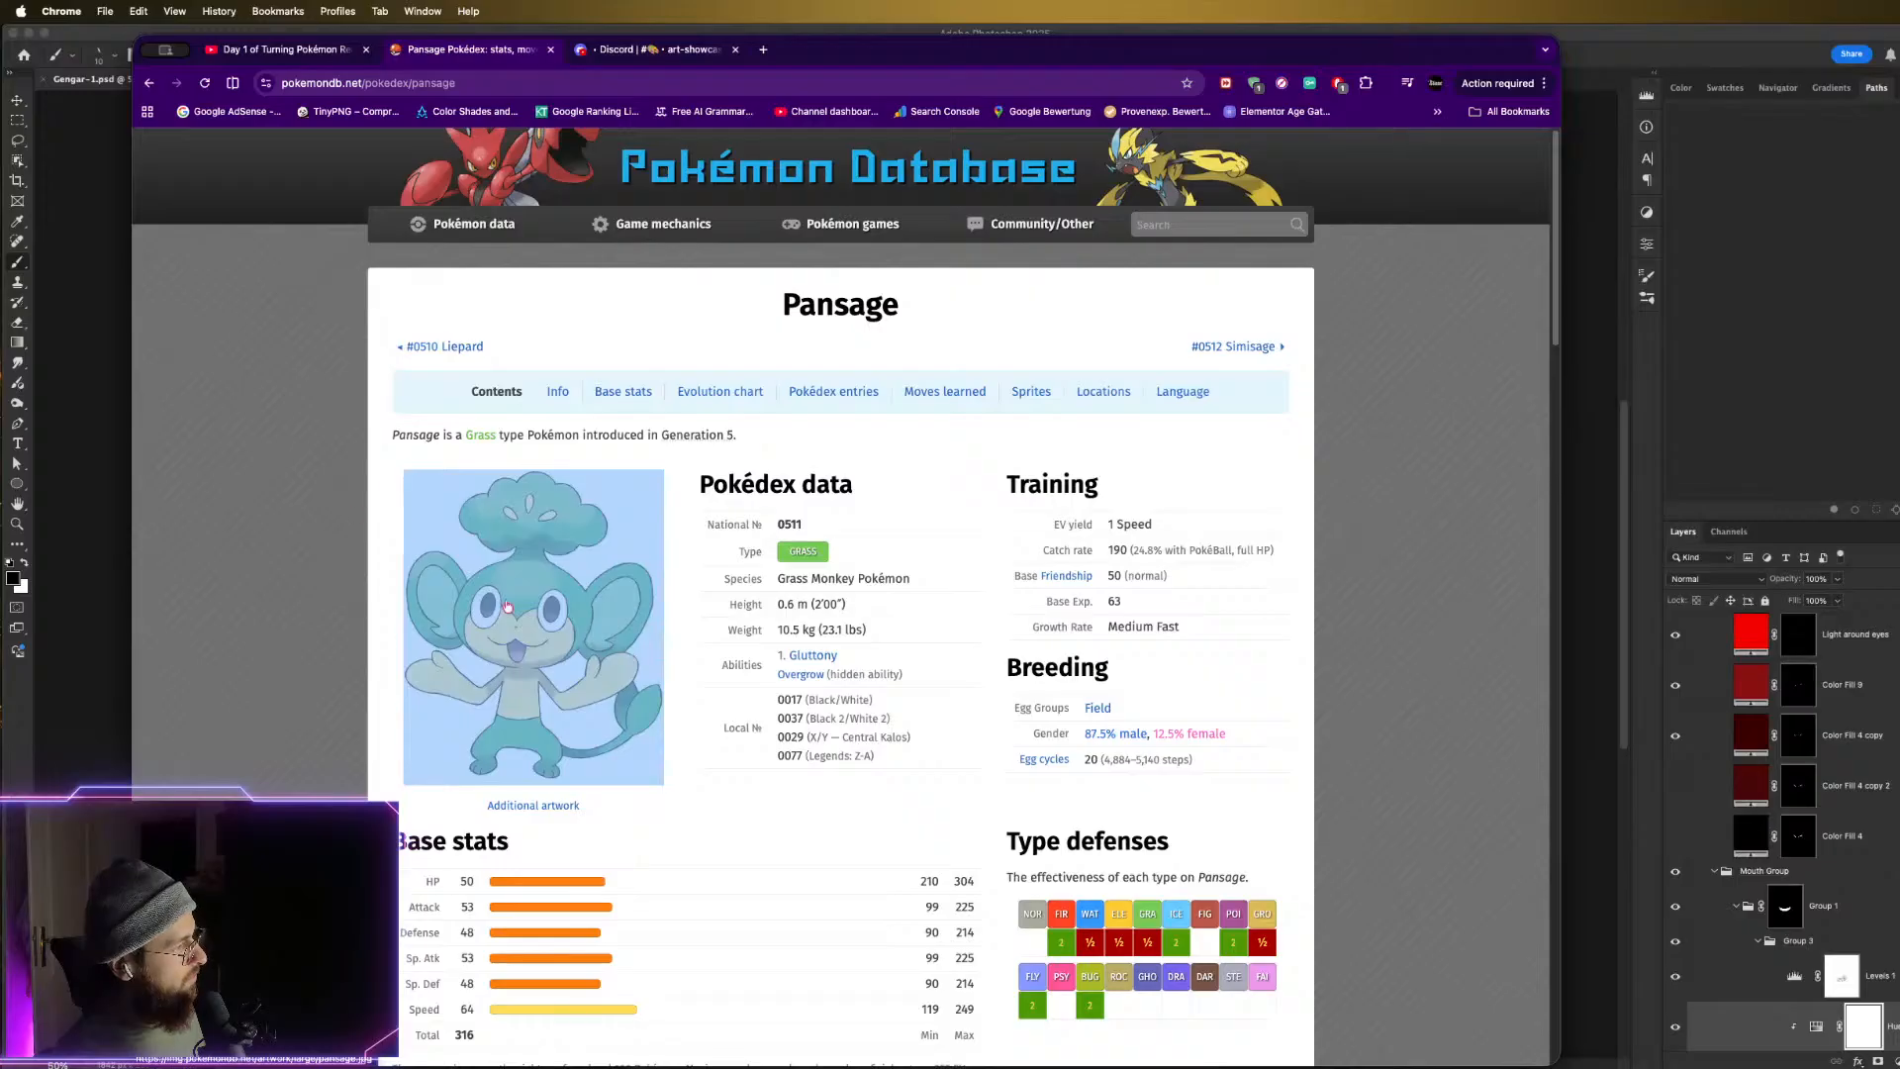
click(325, 447)
drag(326, 447, 706, 761)
drag(366, 519, 566, 707)
scroll(566, 701, down, 5)
scroll(566, 701, up, 5)
click(553, 571)
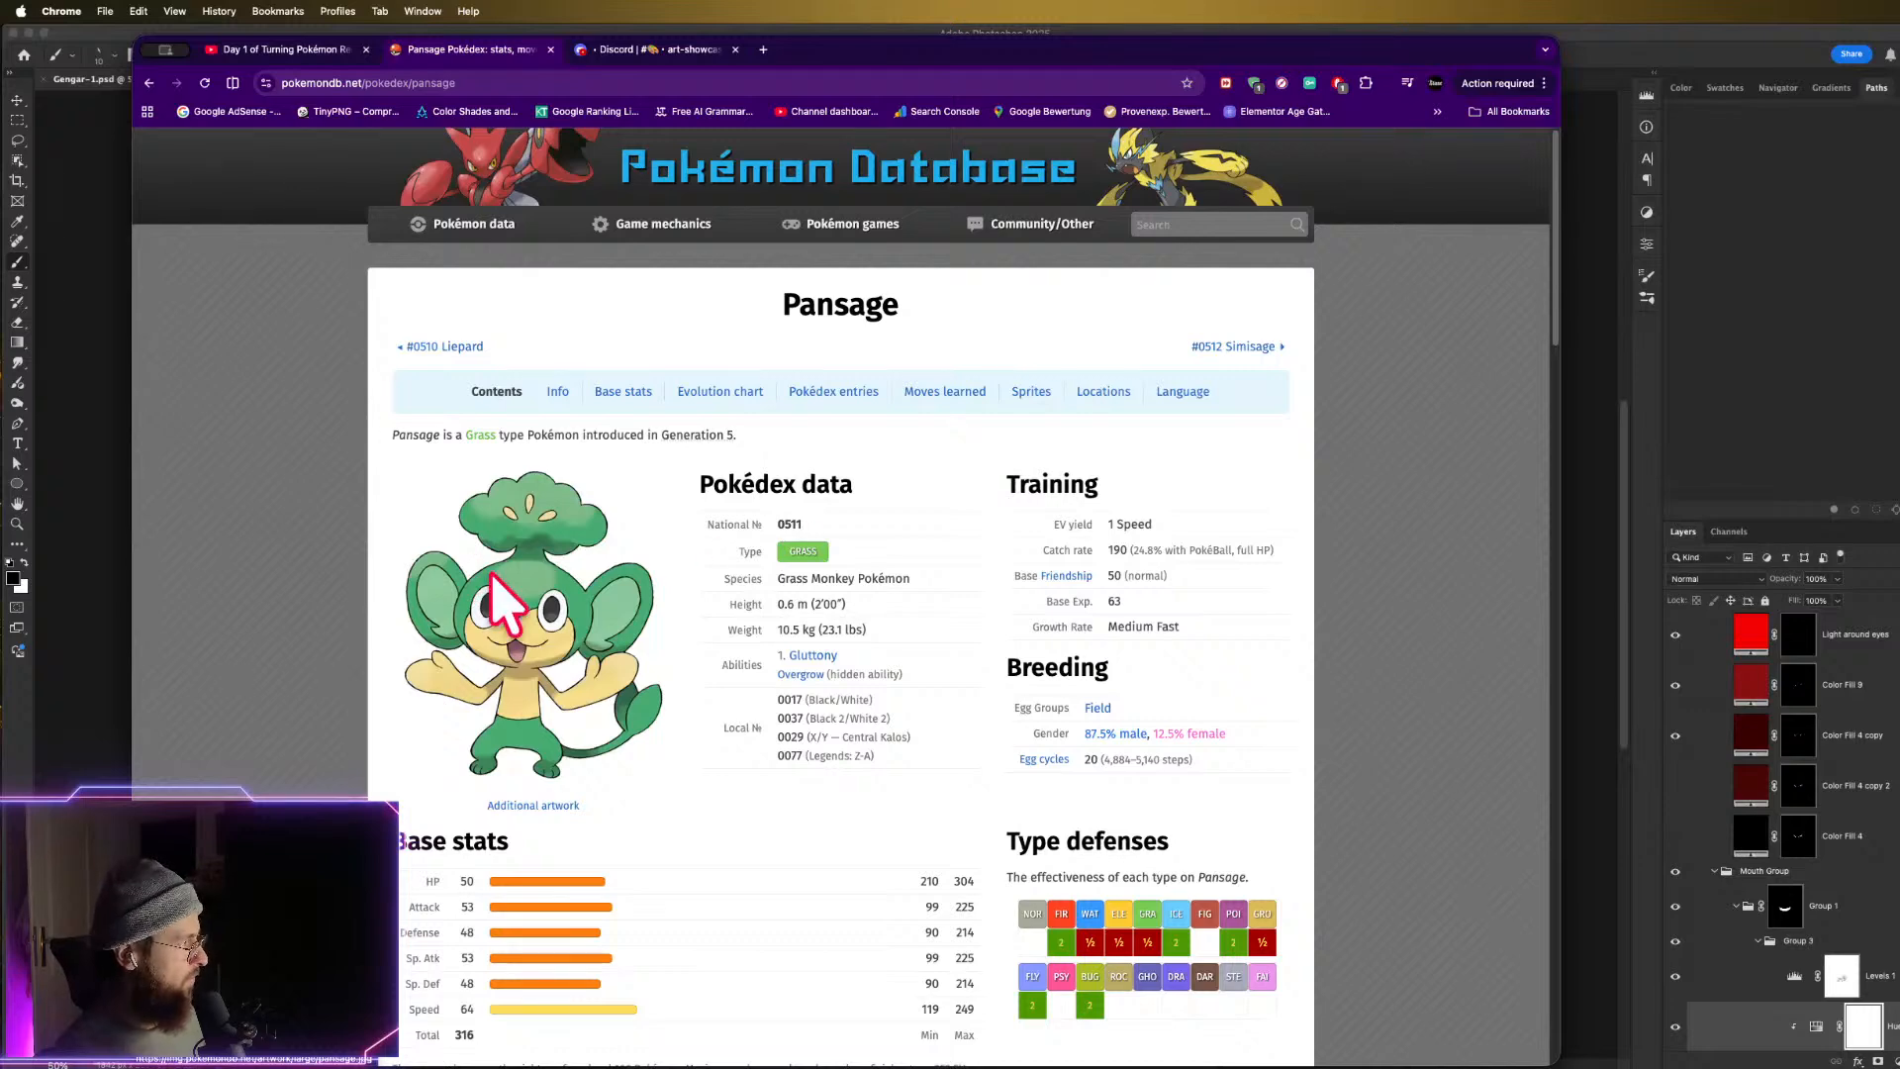
drag(485, 558, 554, 692)
click(293, 539)
mouse_move(293, 539)
mouse_down()
mouse_move(579, 686)
mouse_move(525, 495)
mouse_up()
click(331, 53)
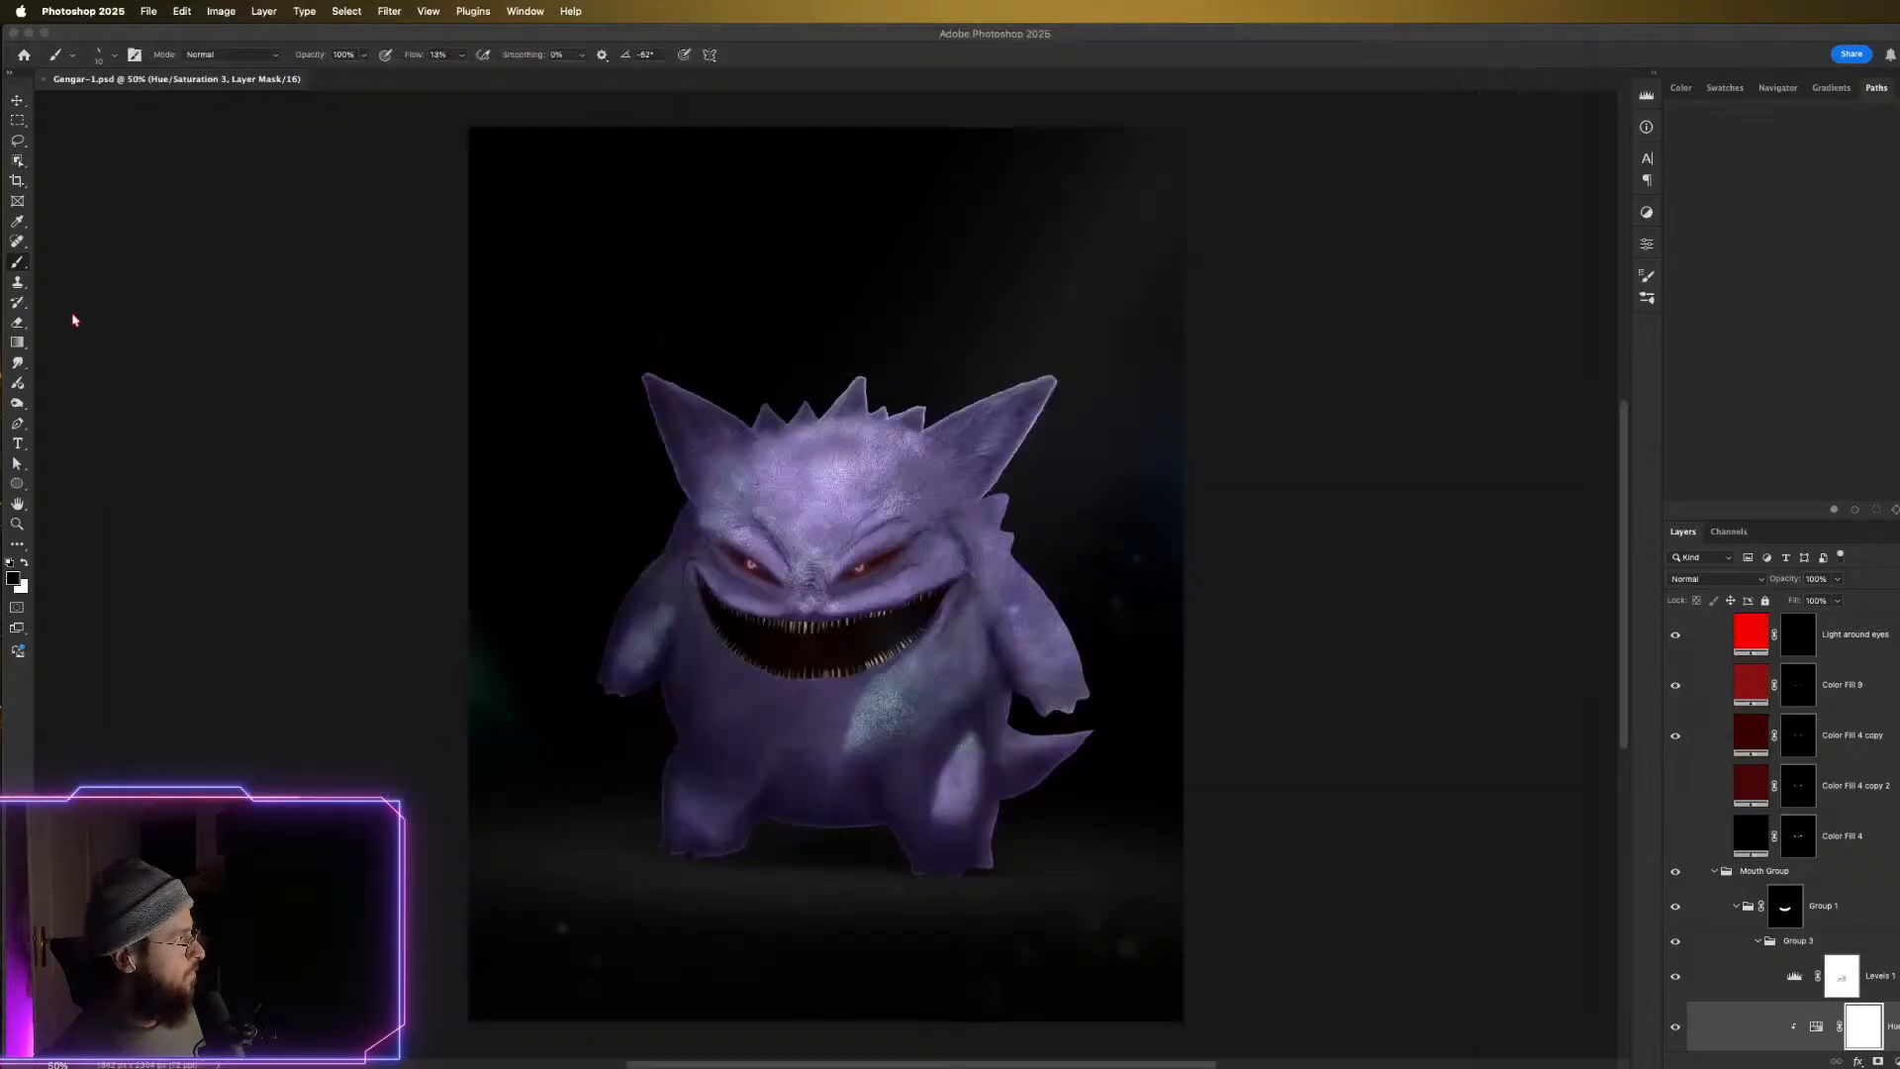
Step: Examine the Gengar artwork up close around the eyes and as a whole figure
click(72, 310)
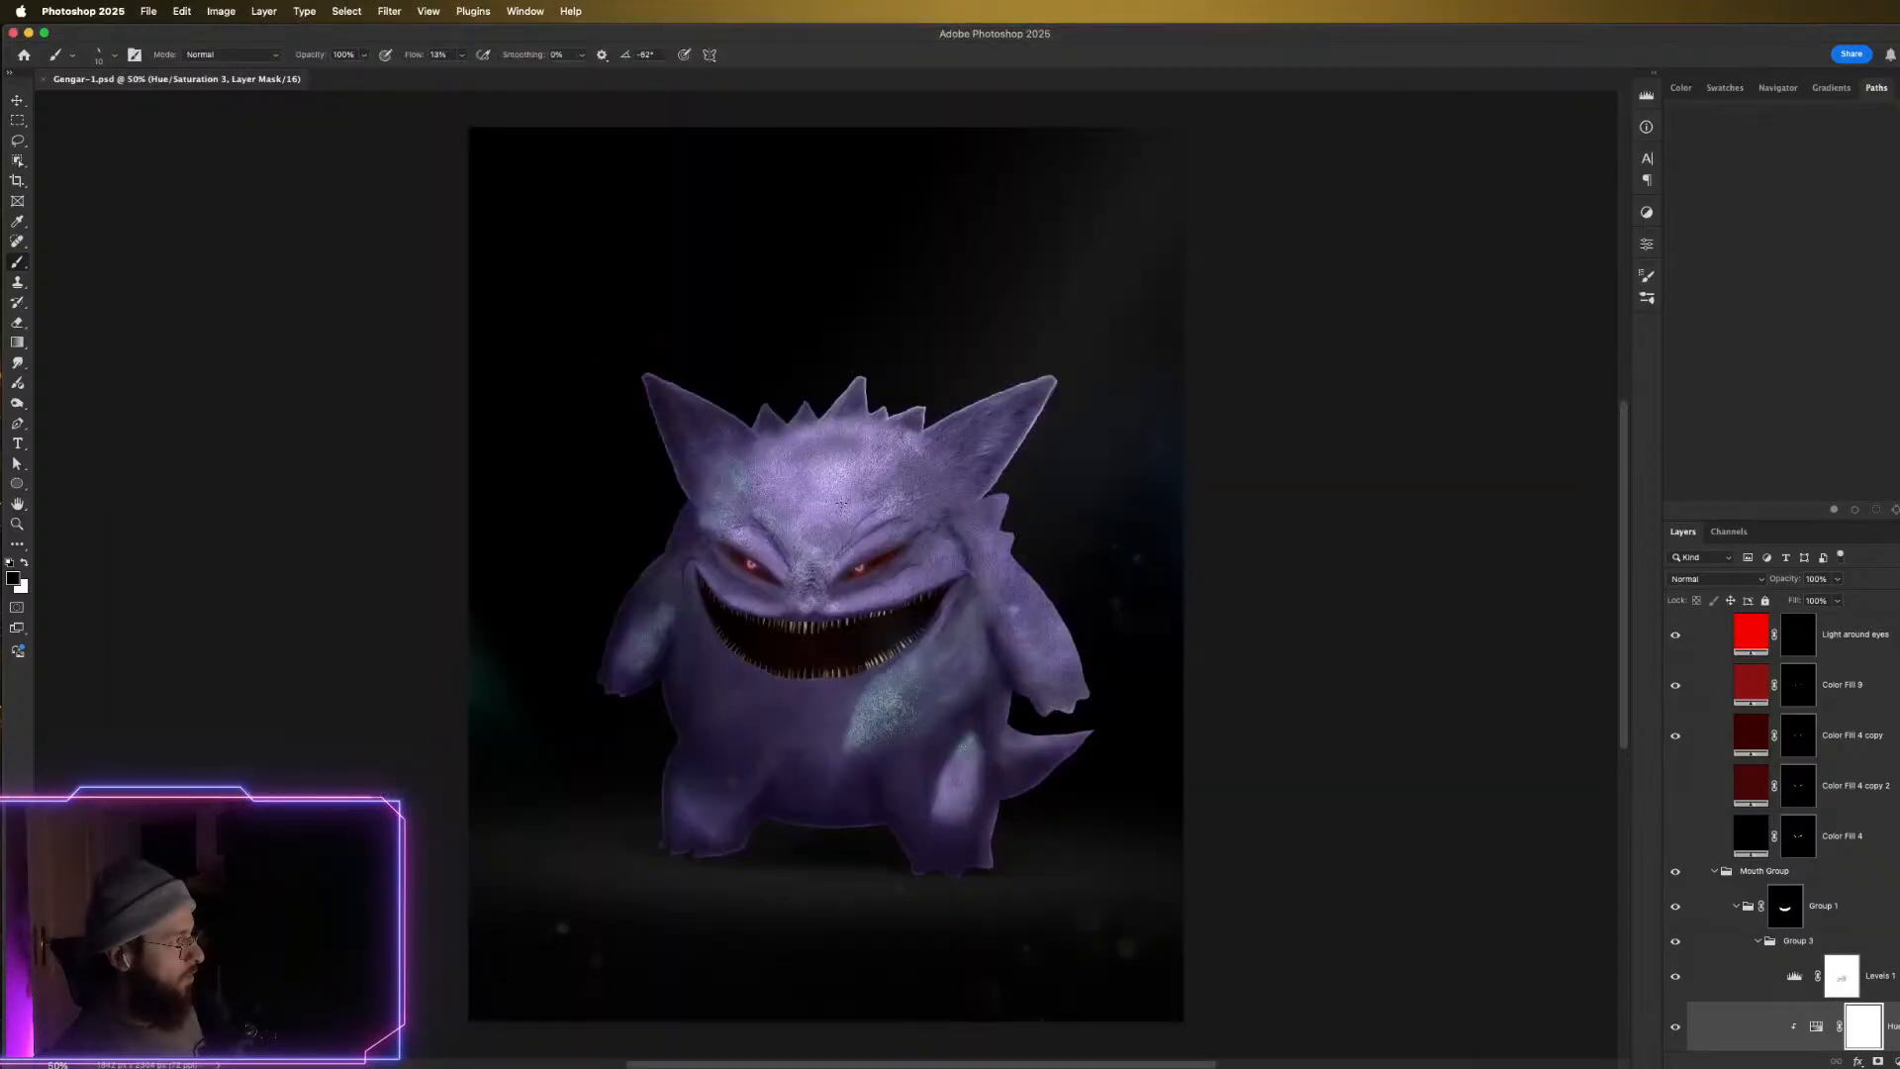
drag(1289, 650, 1576, 650)
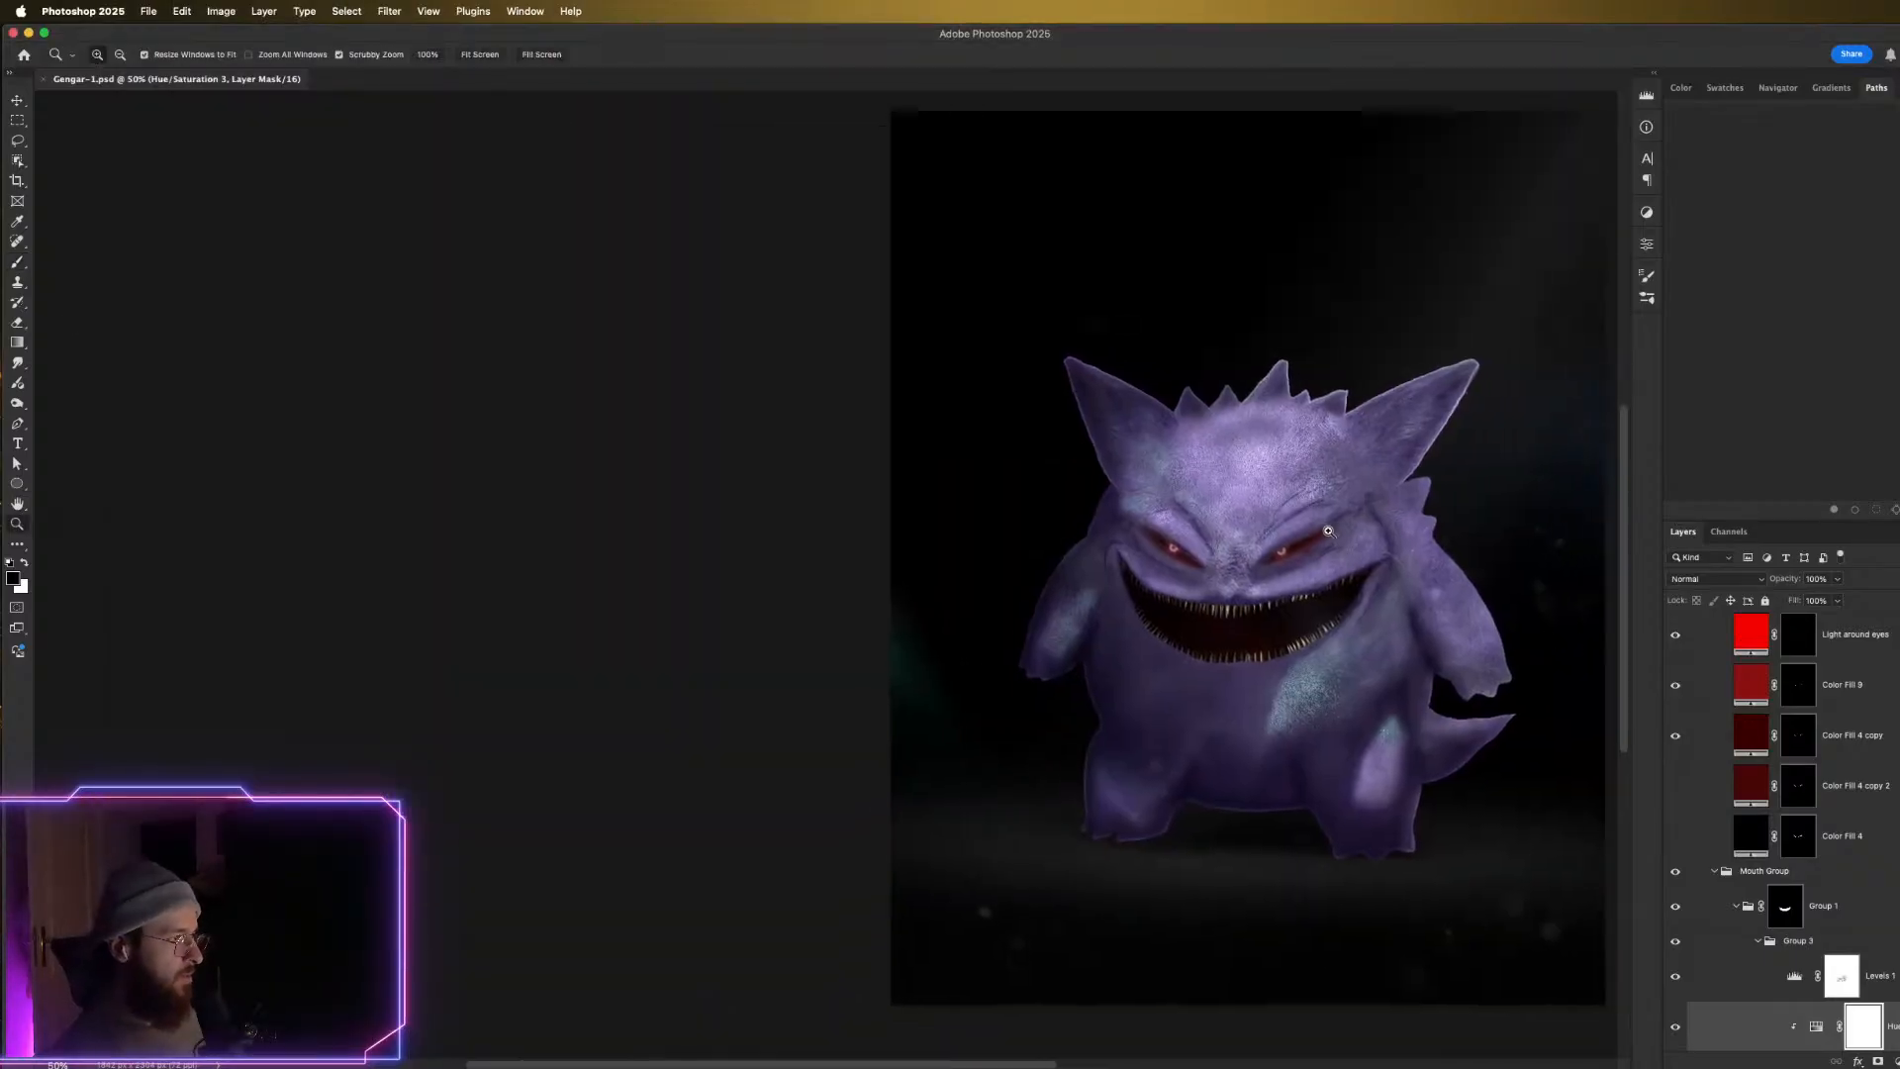
key(z)
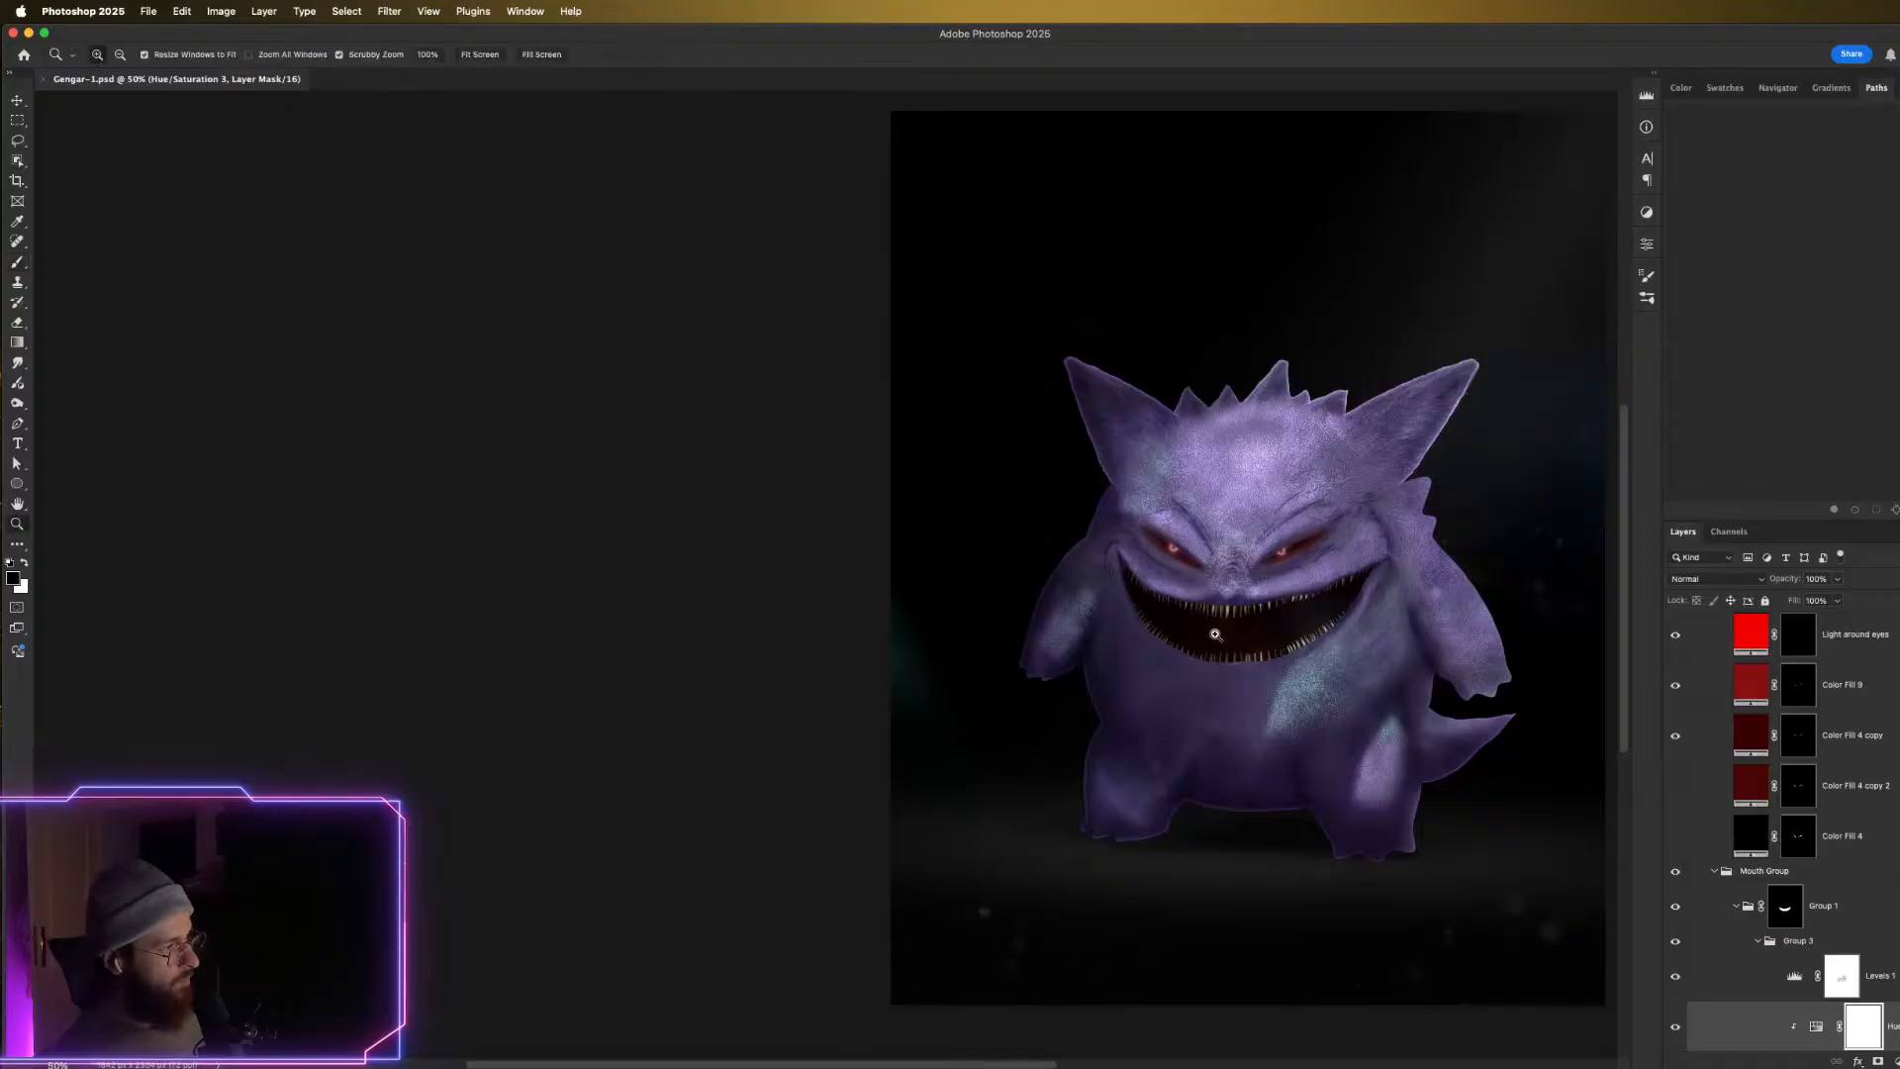
drag(1258, 551, 1334, 554)
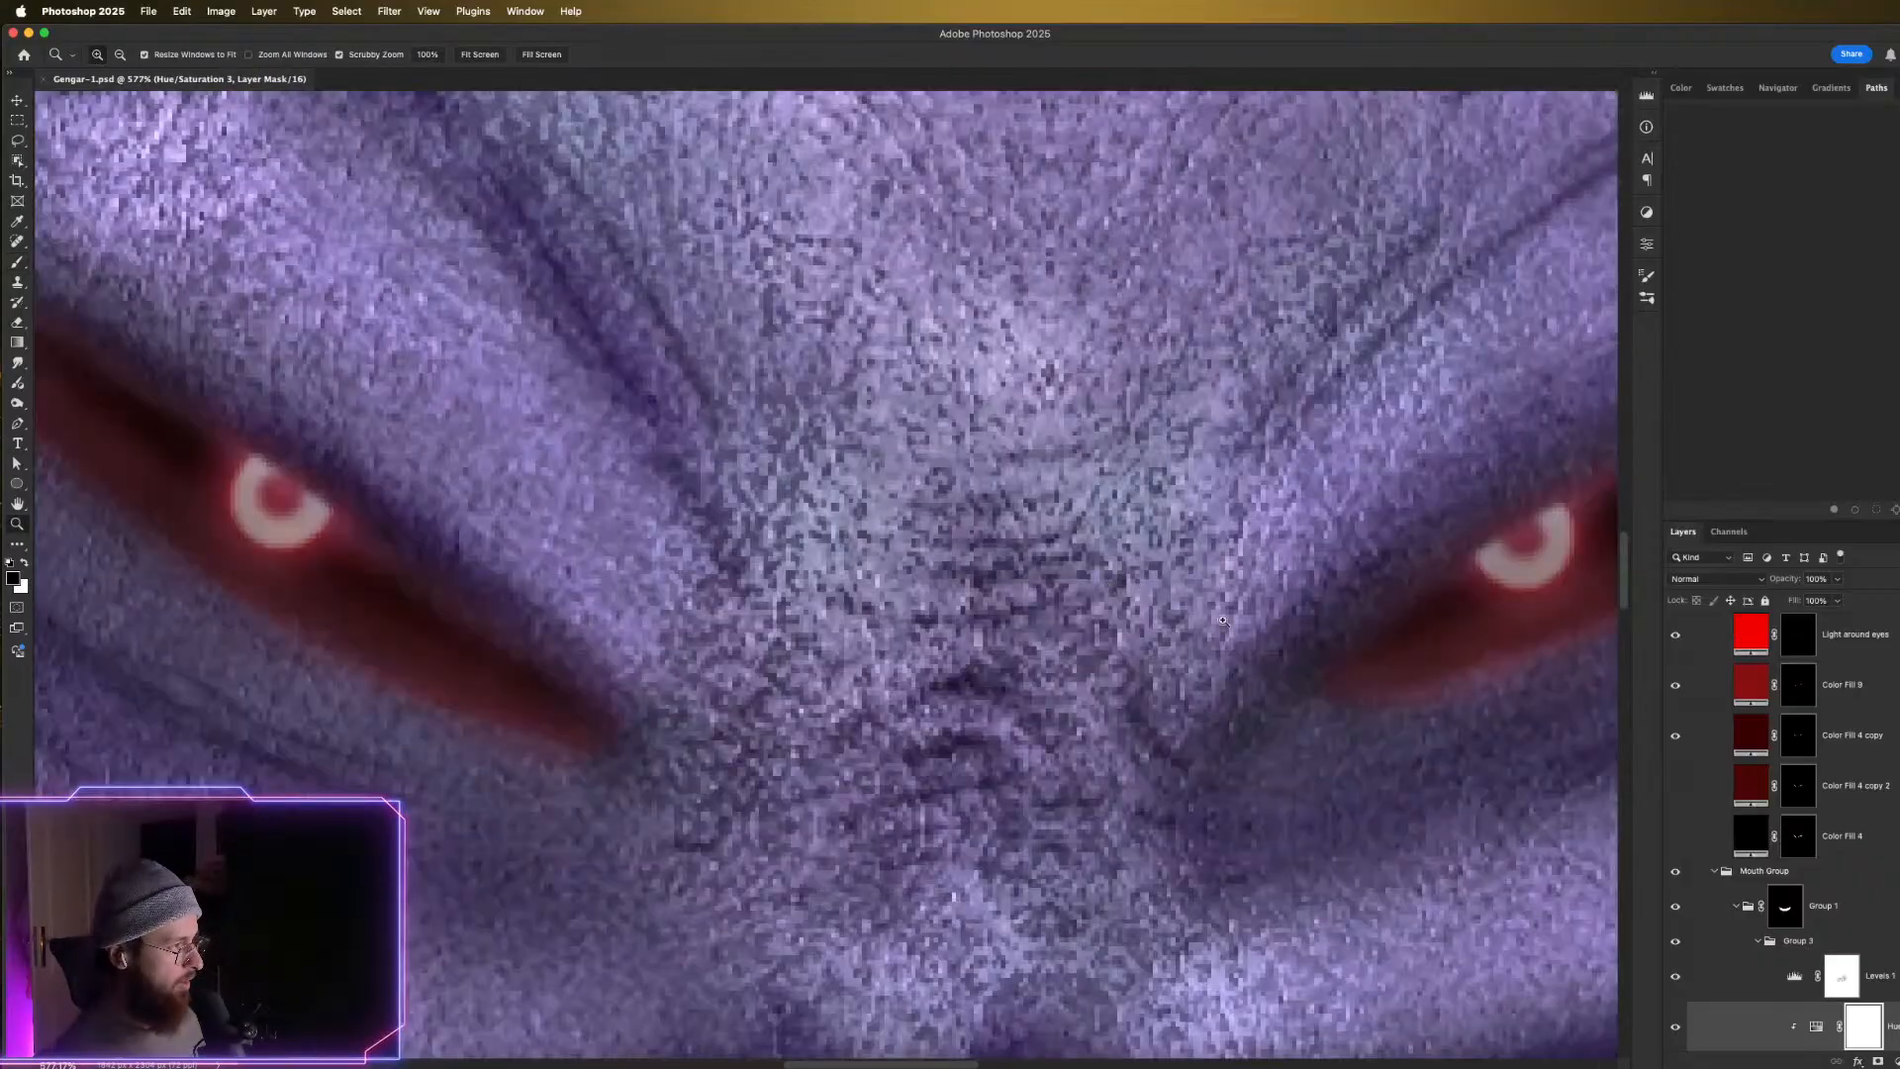
drag(1207, 621, 1143, 623)
scroll(1147, 614, down, 5)
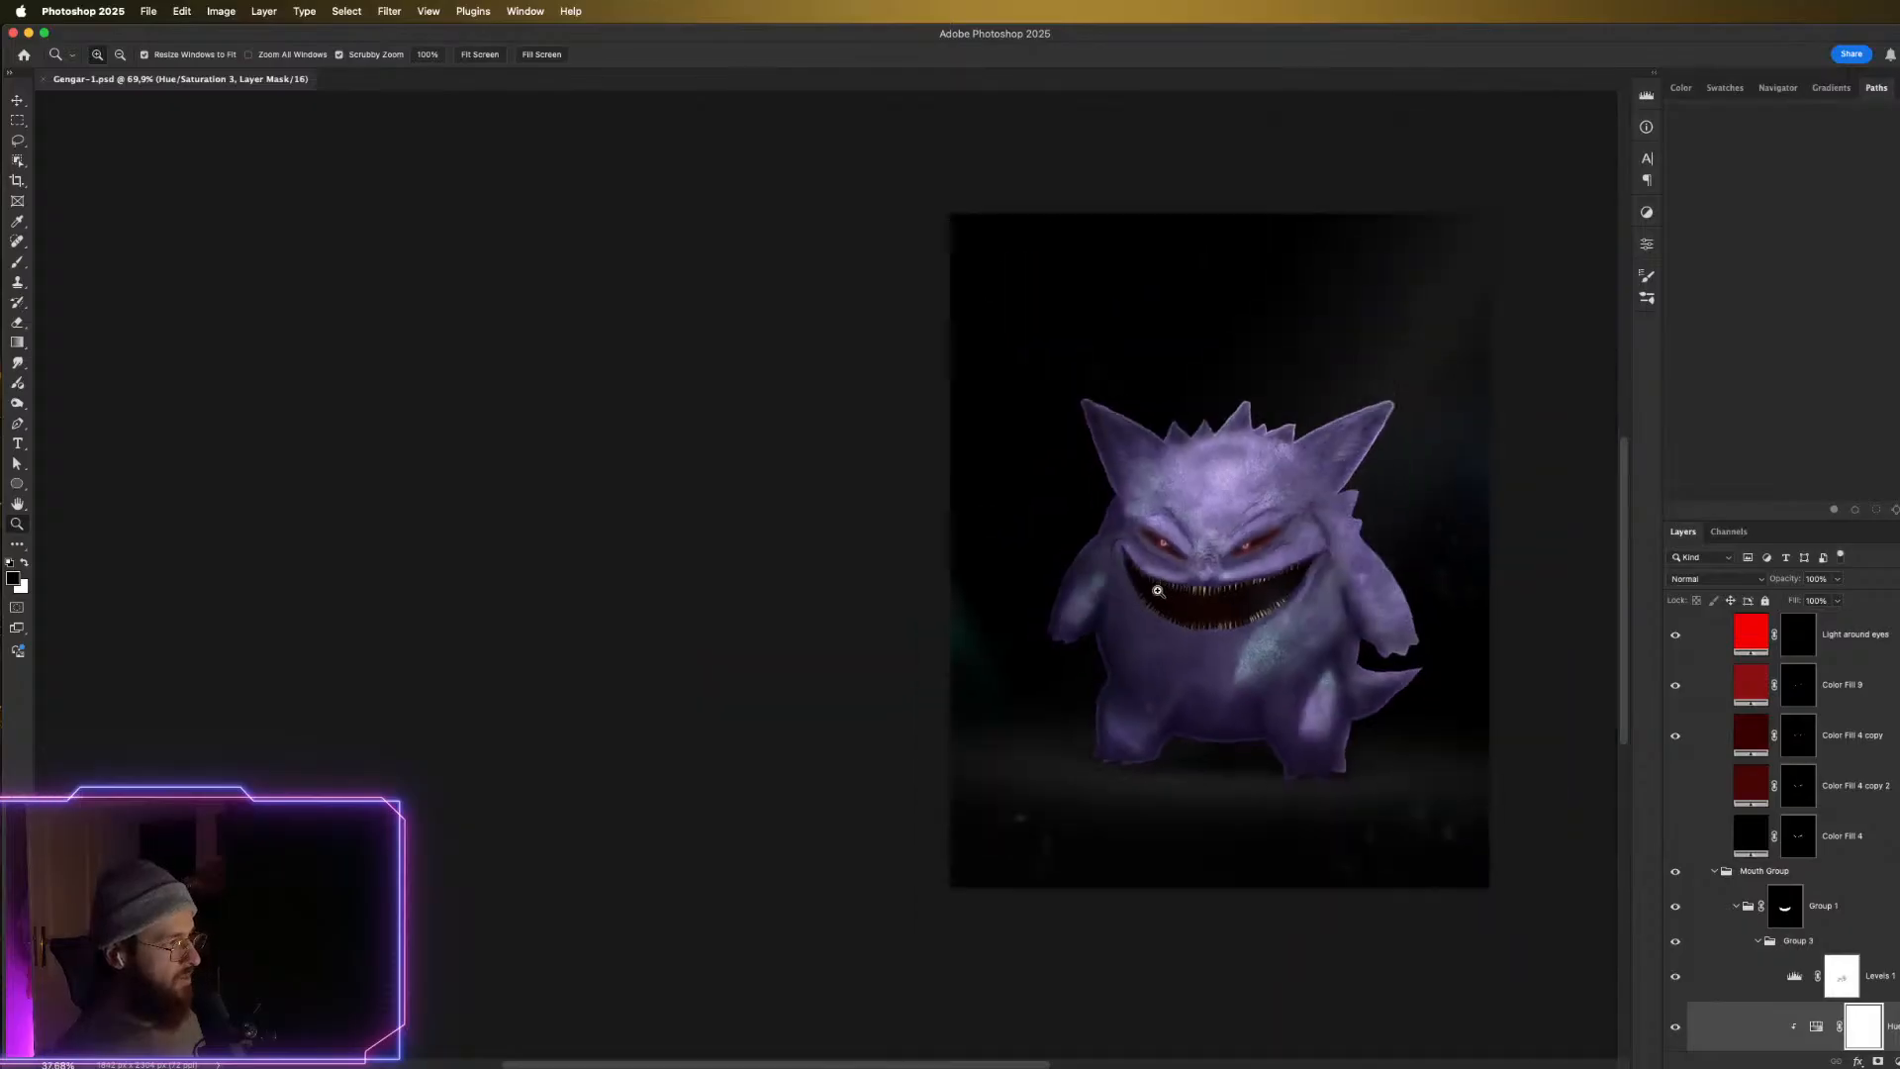
scroll(1284, 556, up, 2)
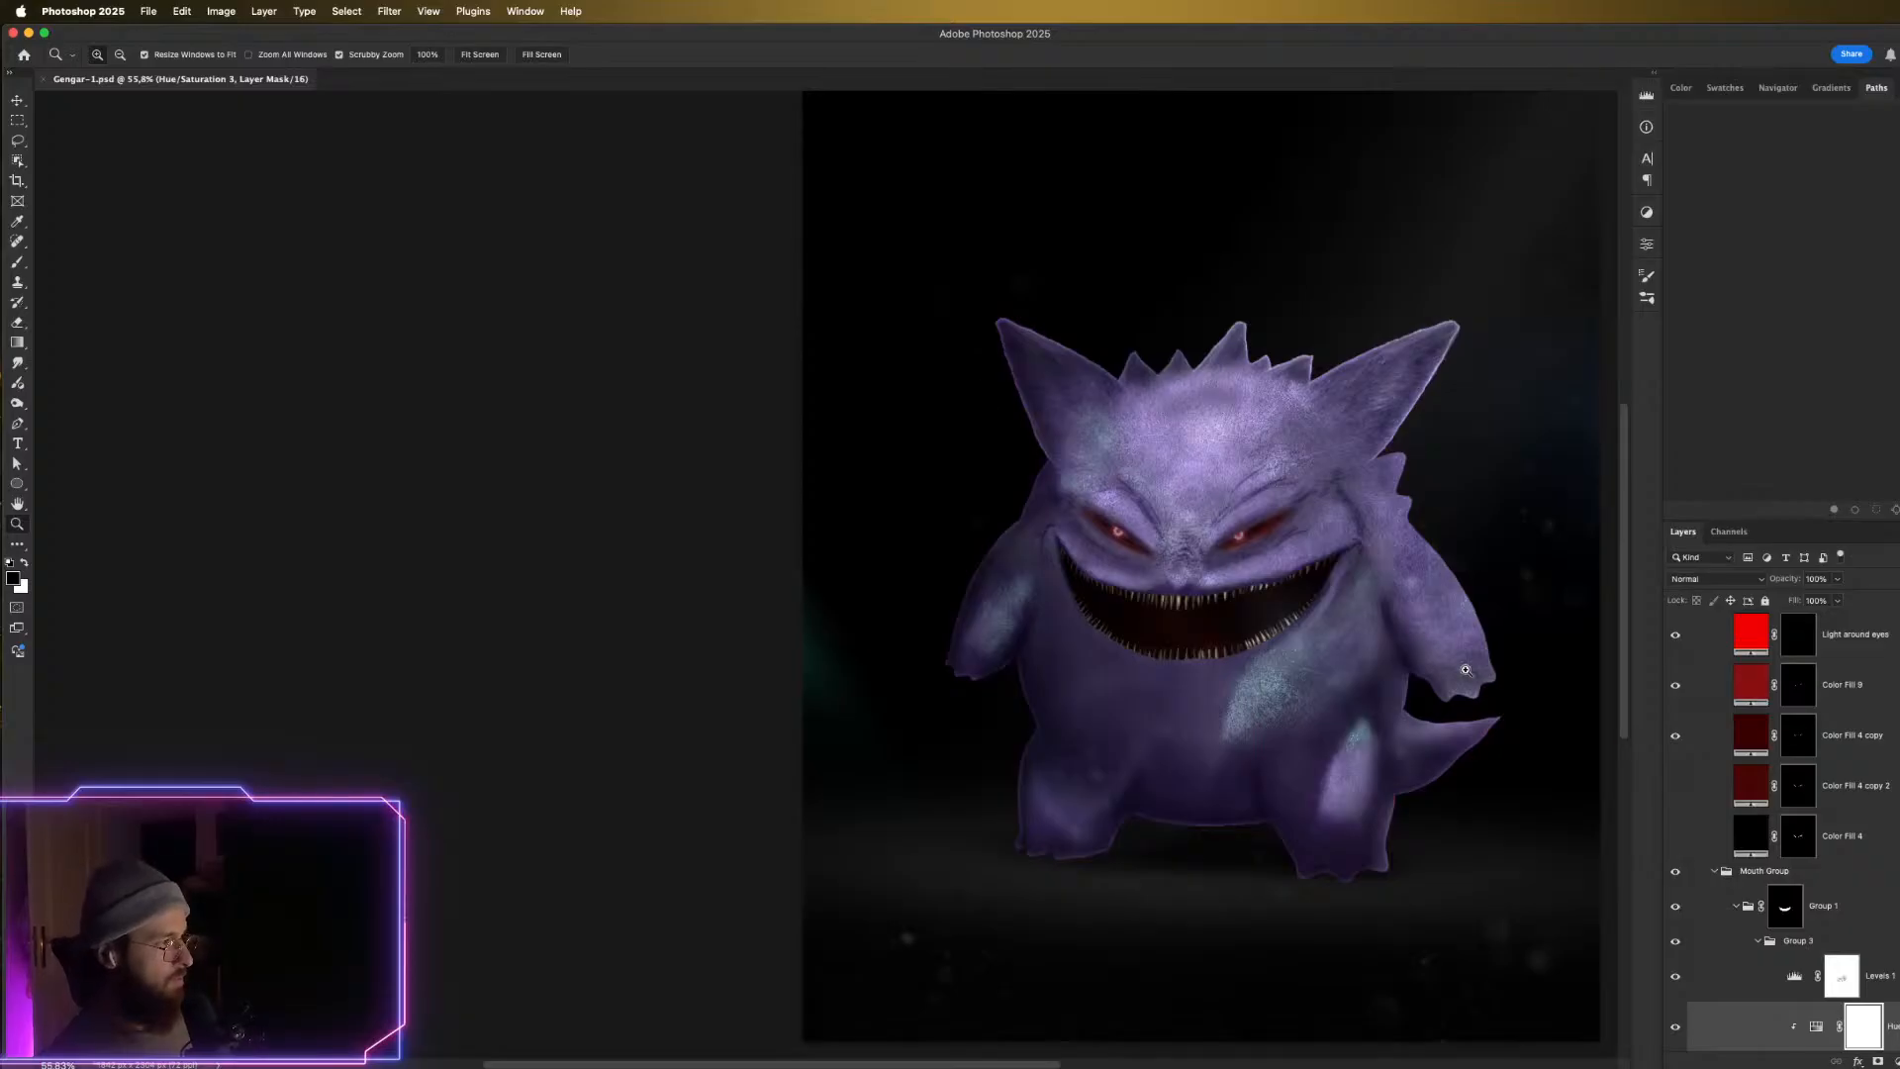
Step: Compare the Gengar artwork with the Bg Plain group hidden and shown, leaving the group visible
scroll(1782, 837, down, 10)
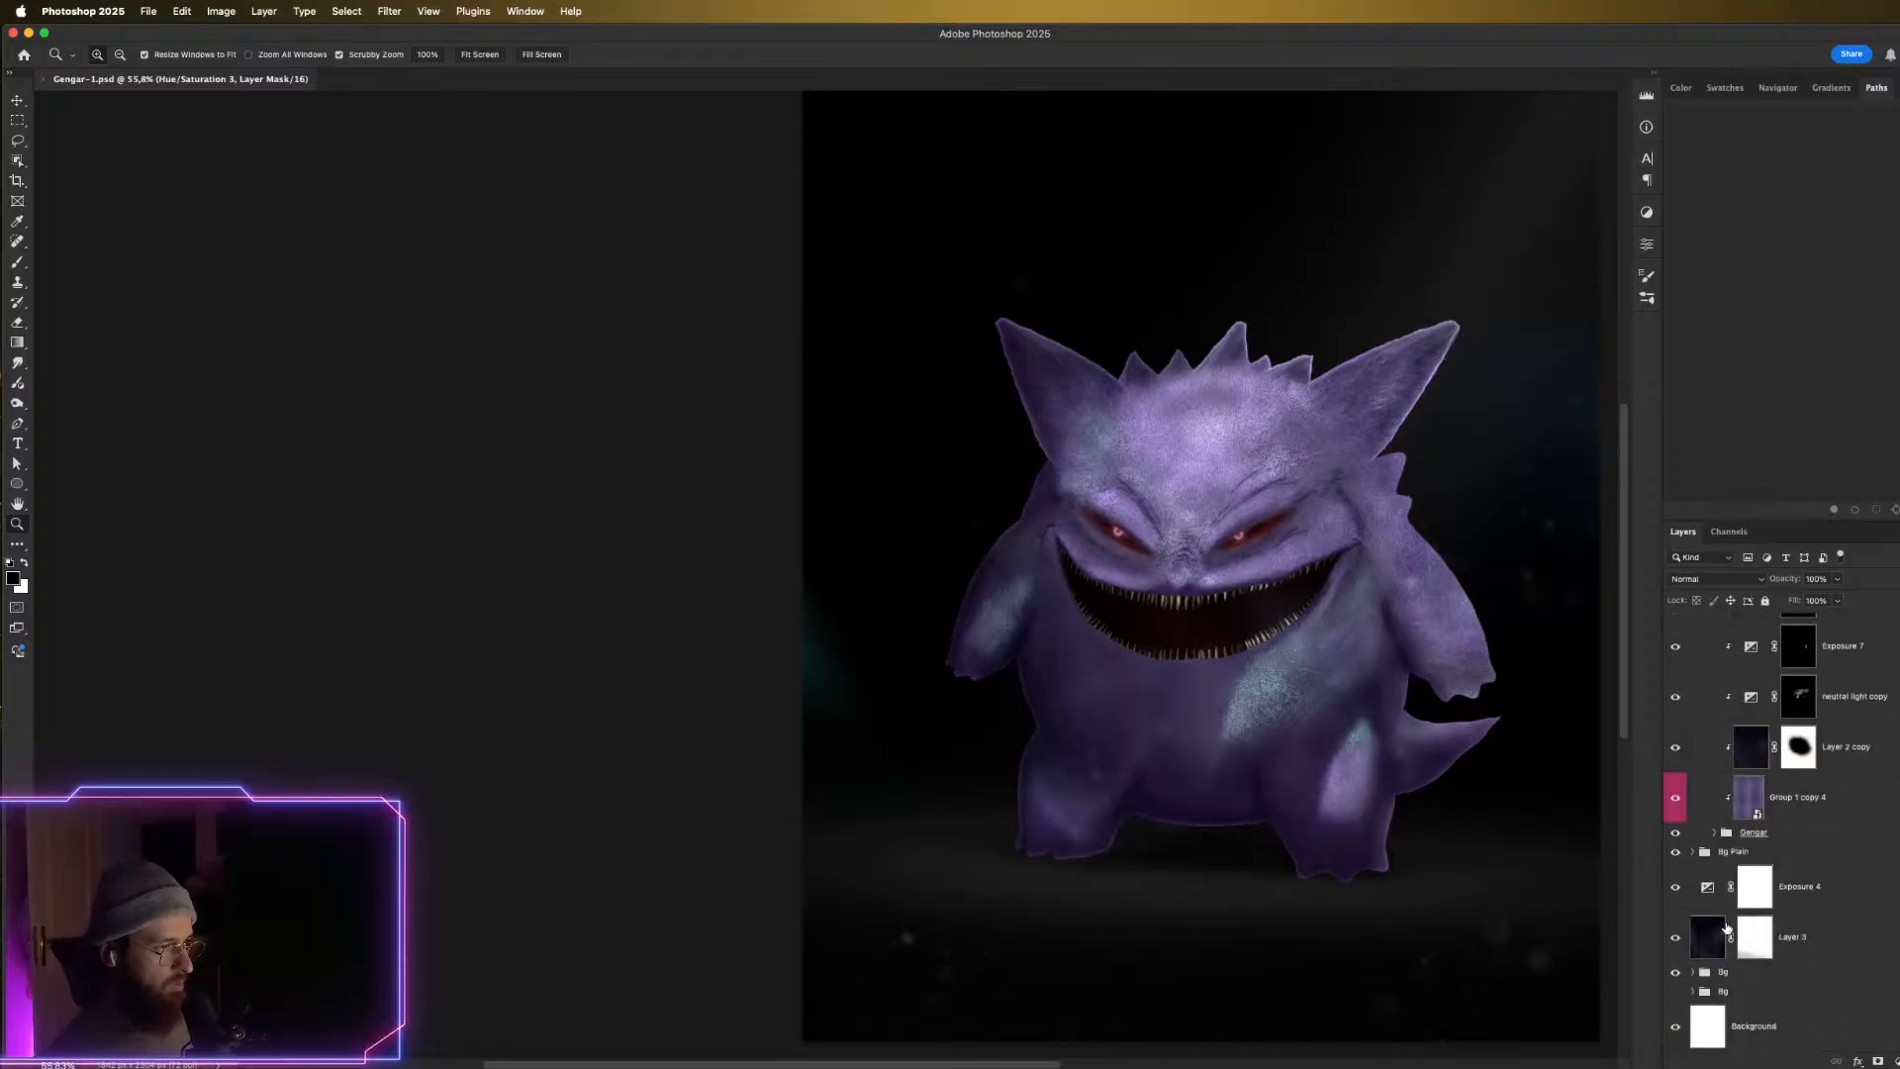
click(1675, 853)
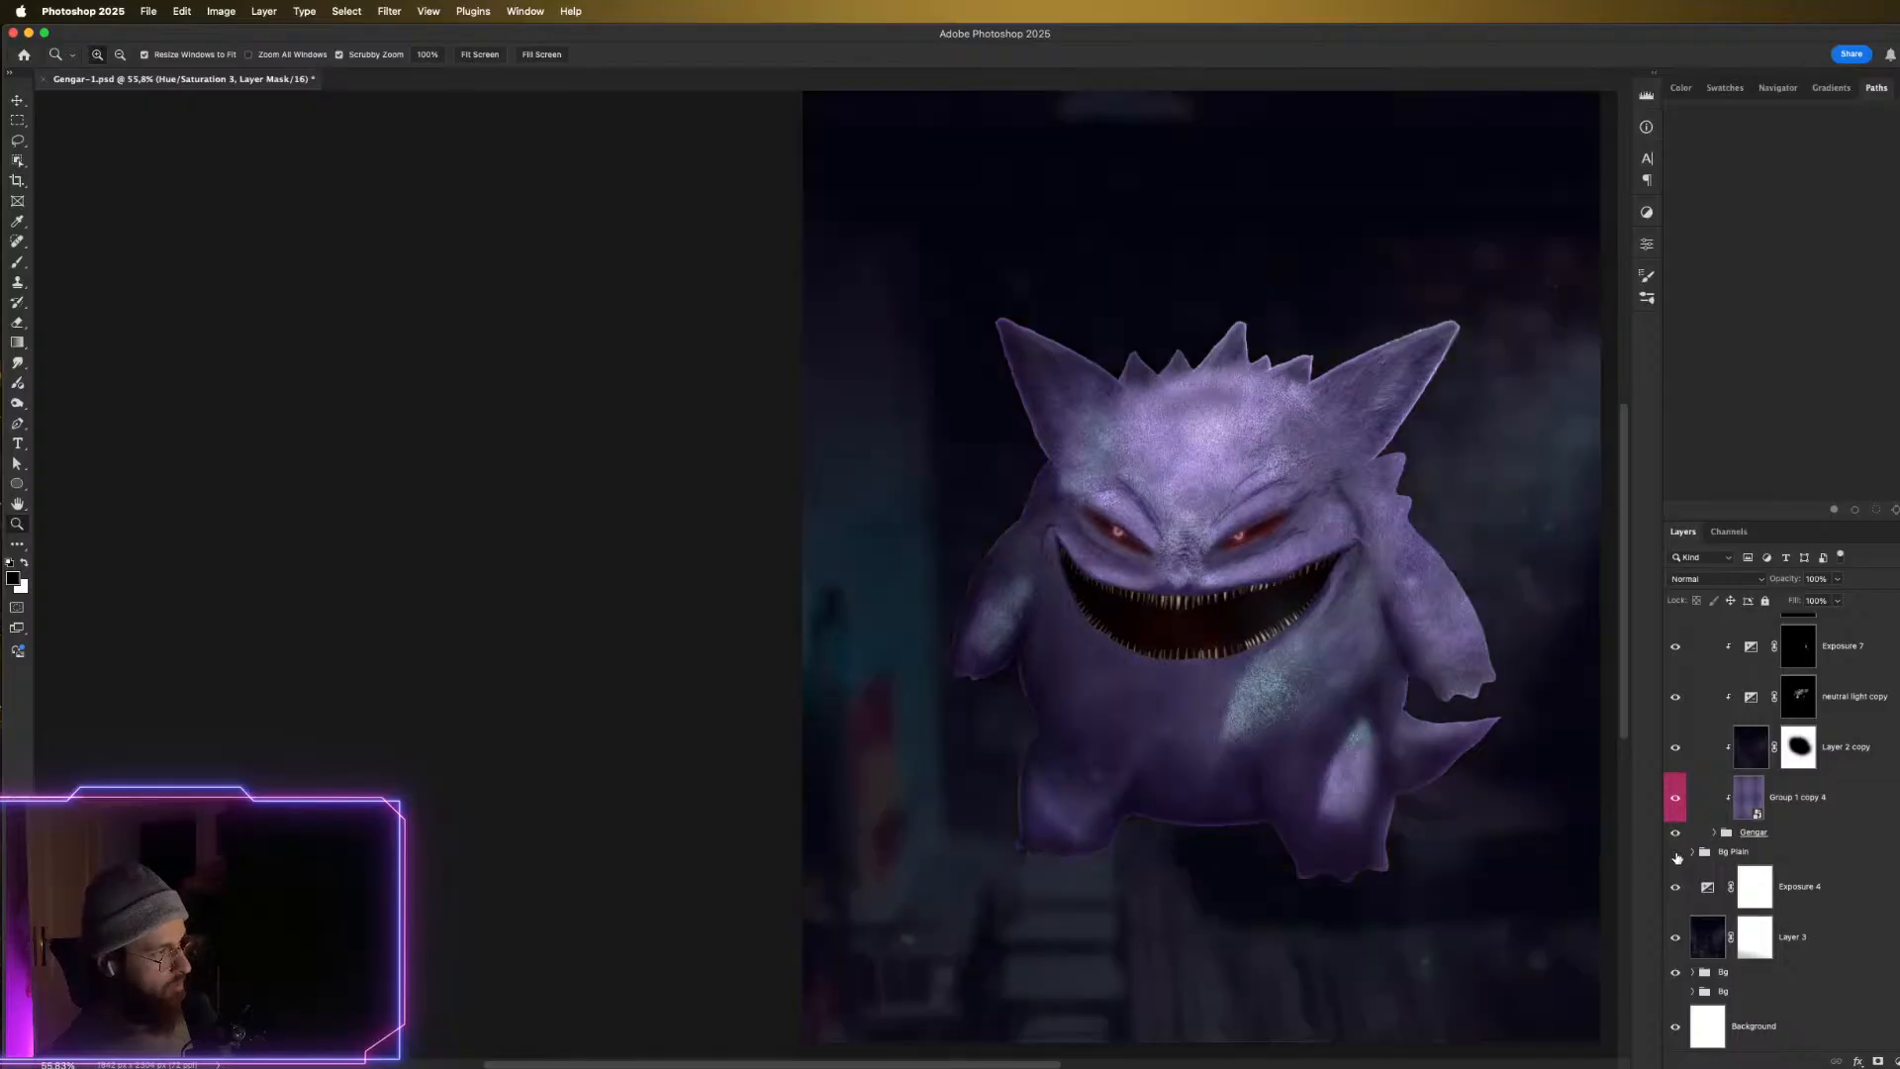
click(1675, 853)
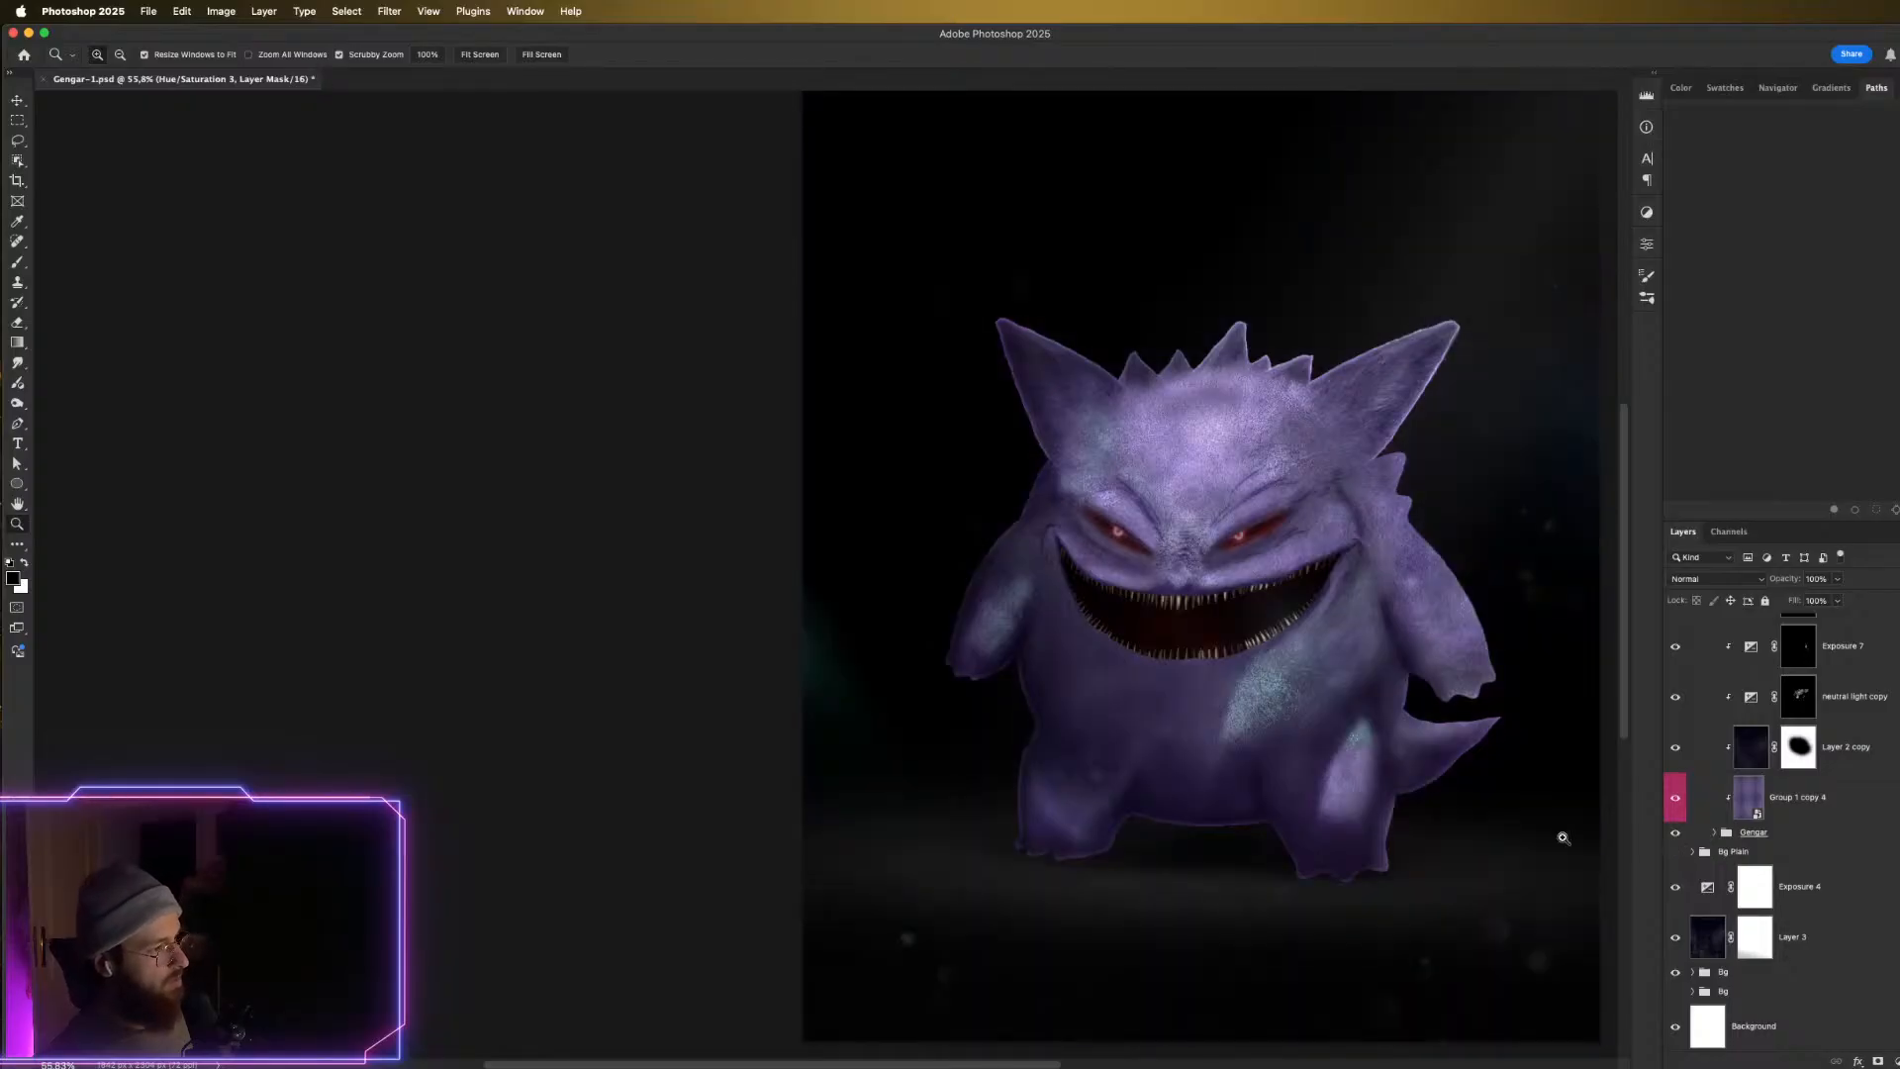
key(super+z)
scroll(1267, 780, down, 3)
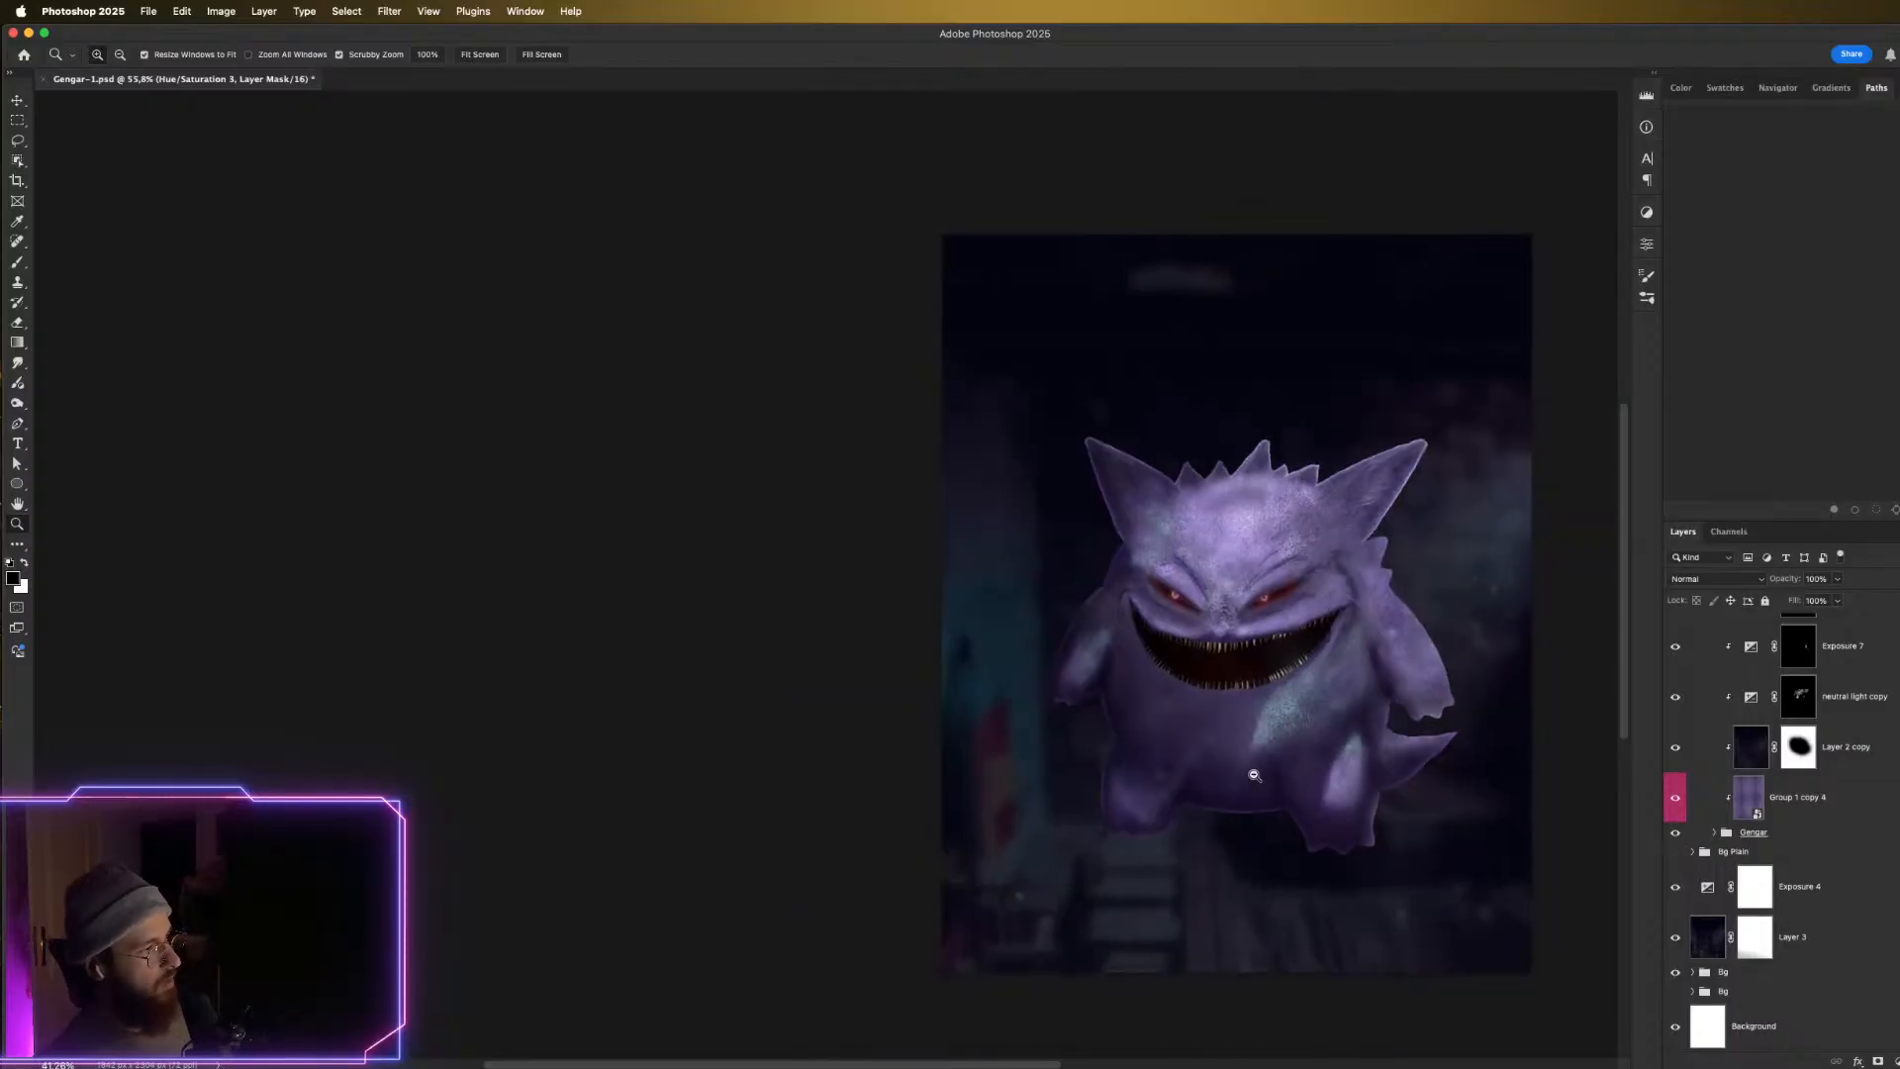
scroll(1267, 781, up, 2)
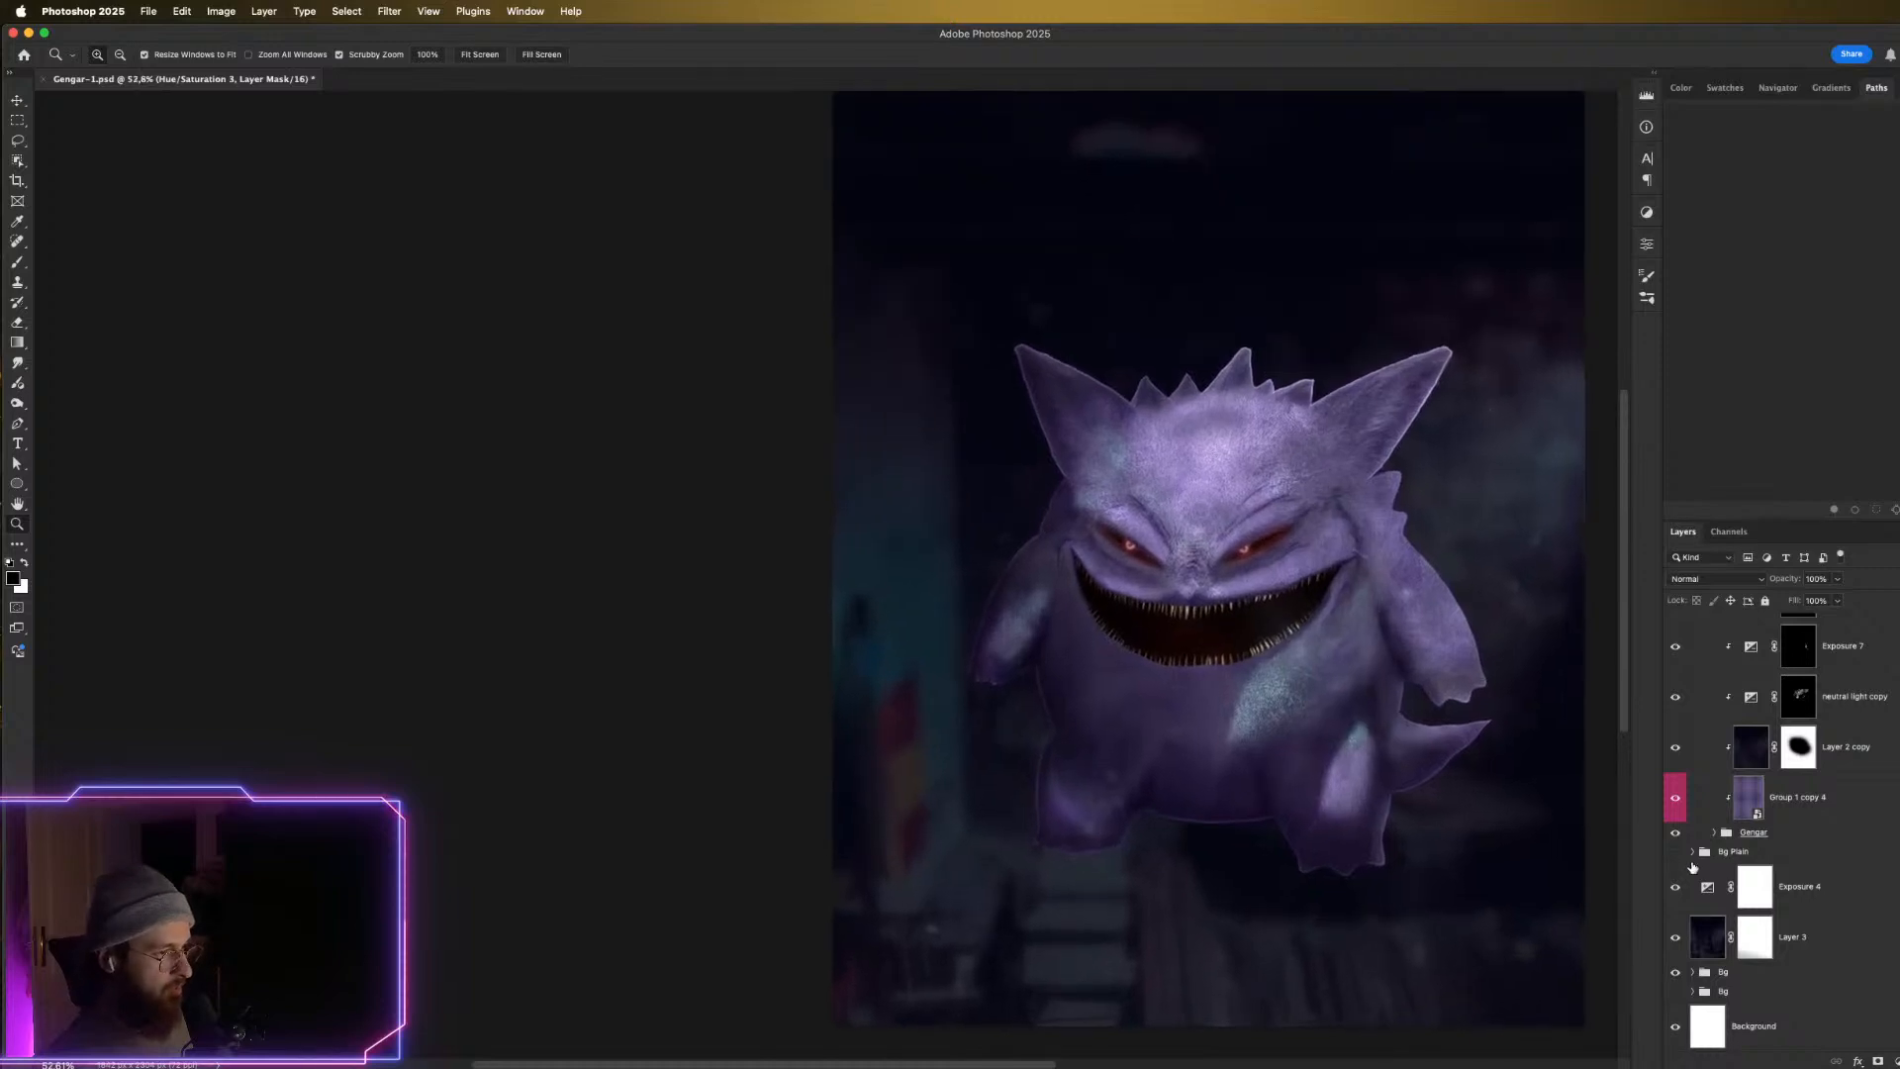
click(1675, 851)
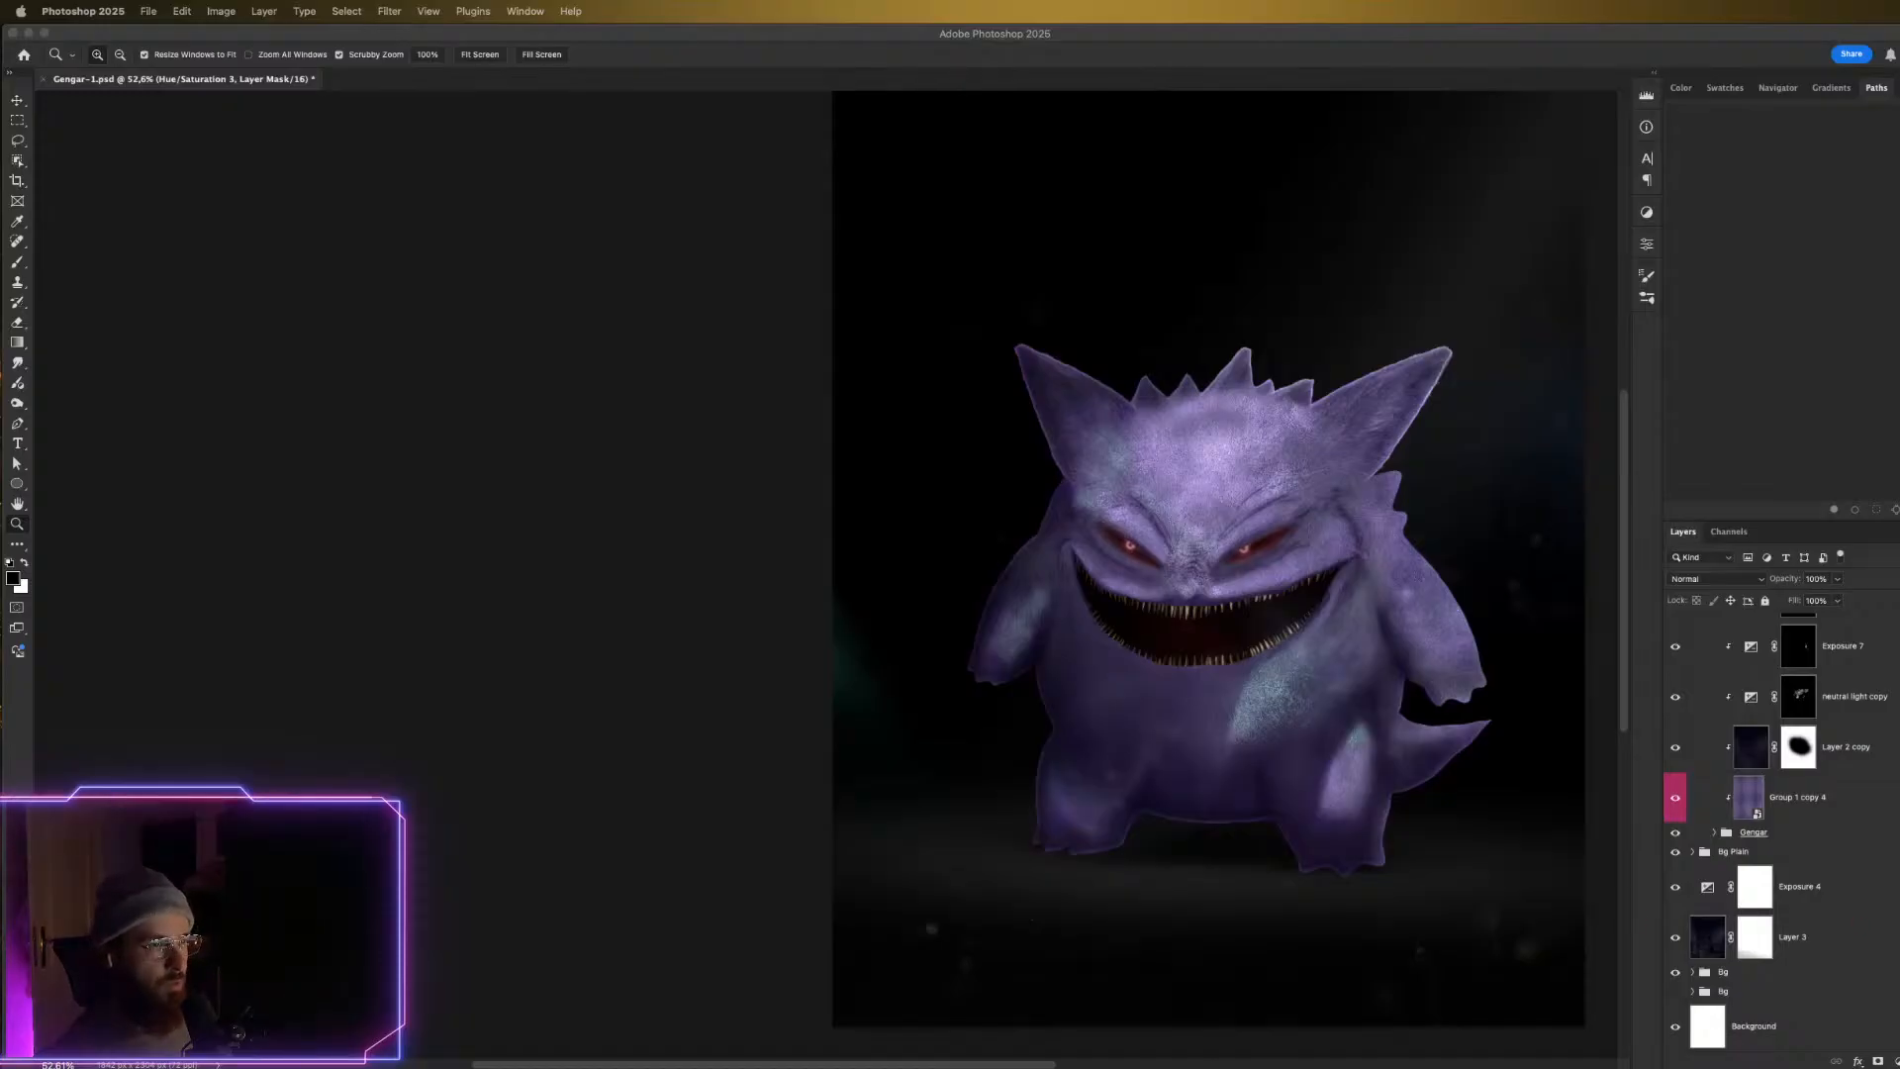
Step: Switch to Chrome and view the announcements, welcome and rules channels of Alchemy Studio's Discord server, ending on welcome
key(super+Tab)
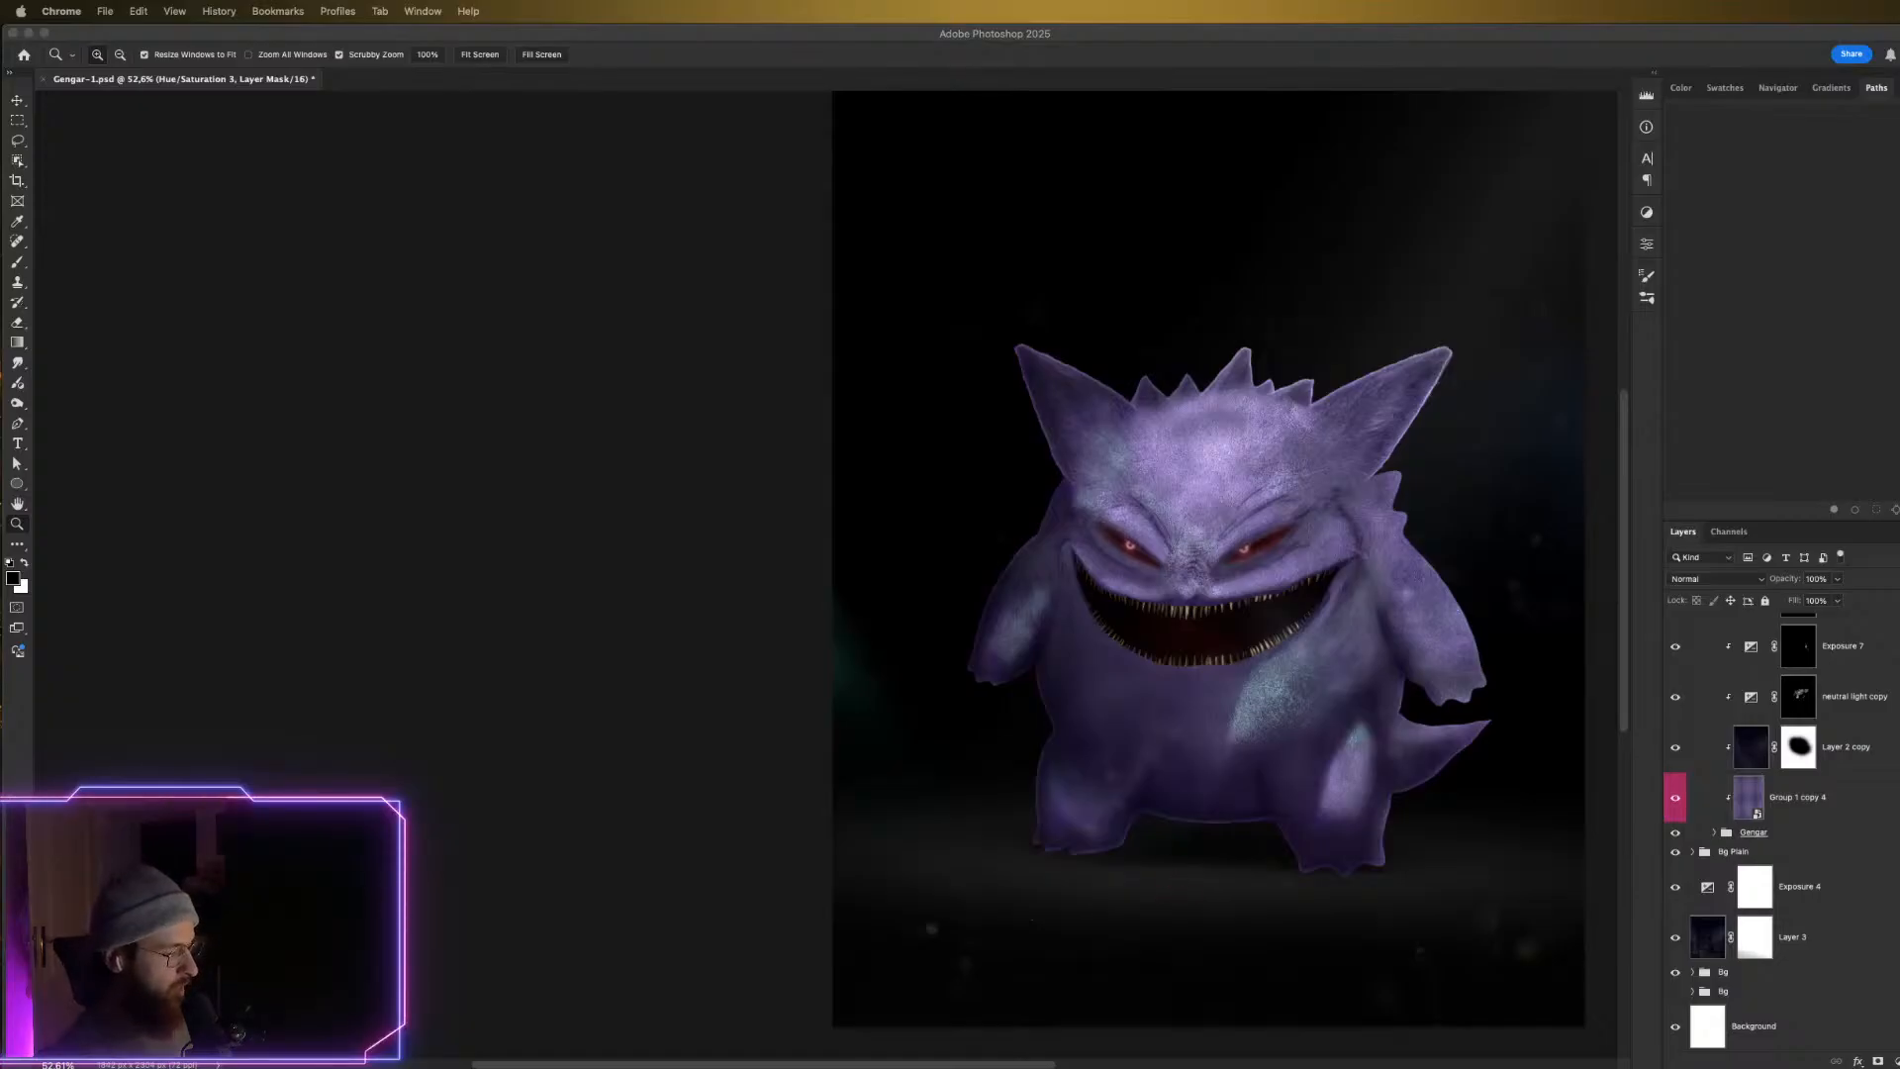
key(super+Tab)
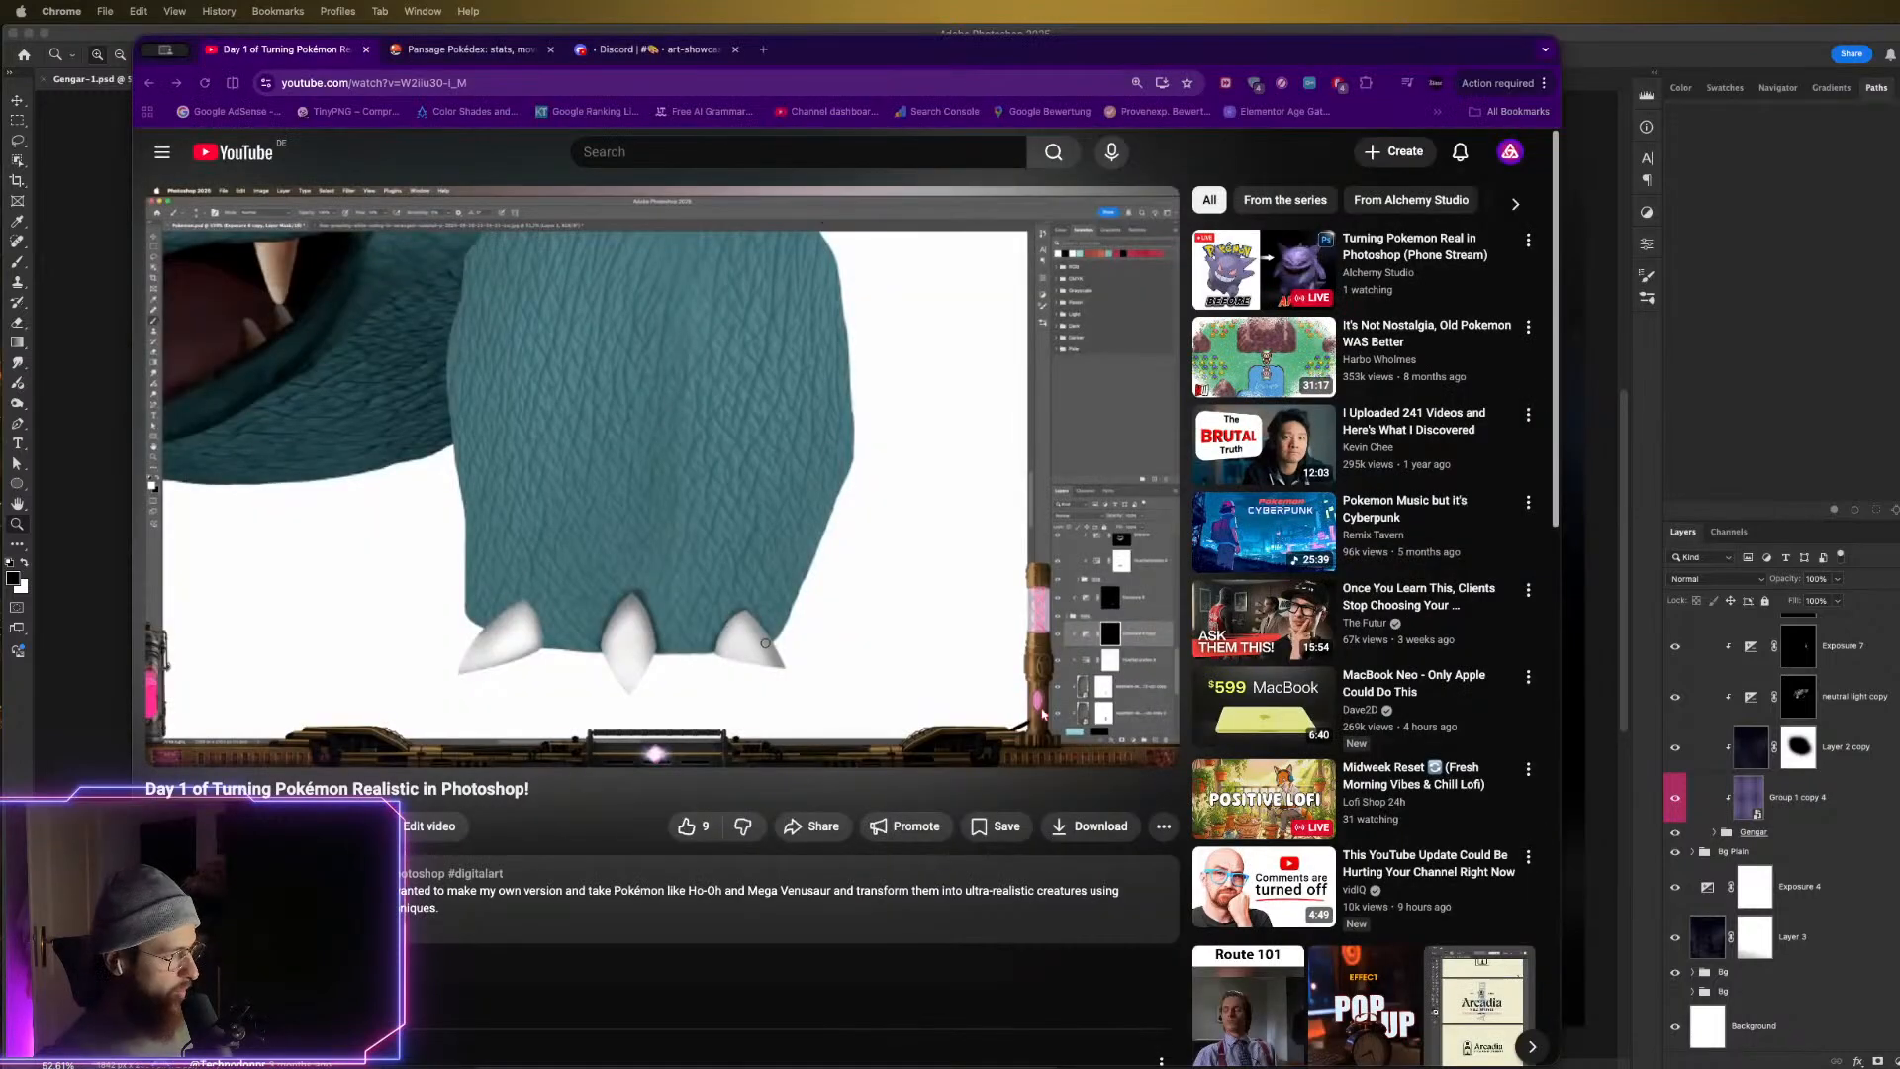
click(645, 51)
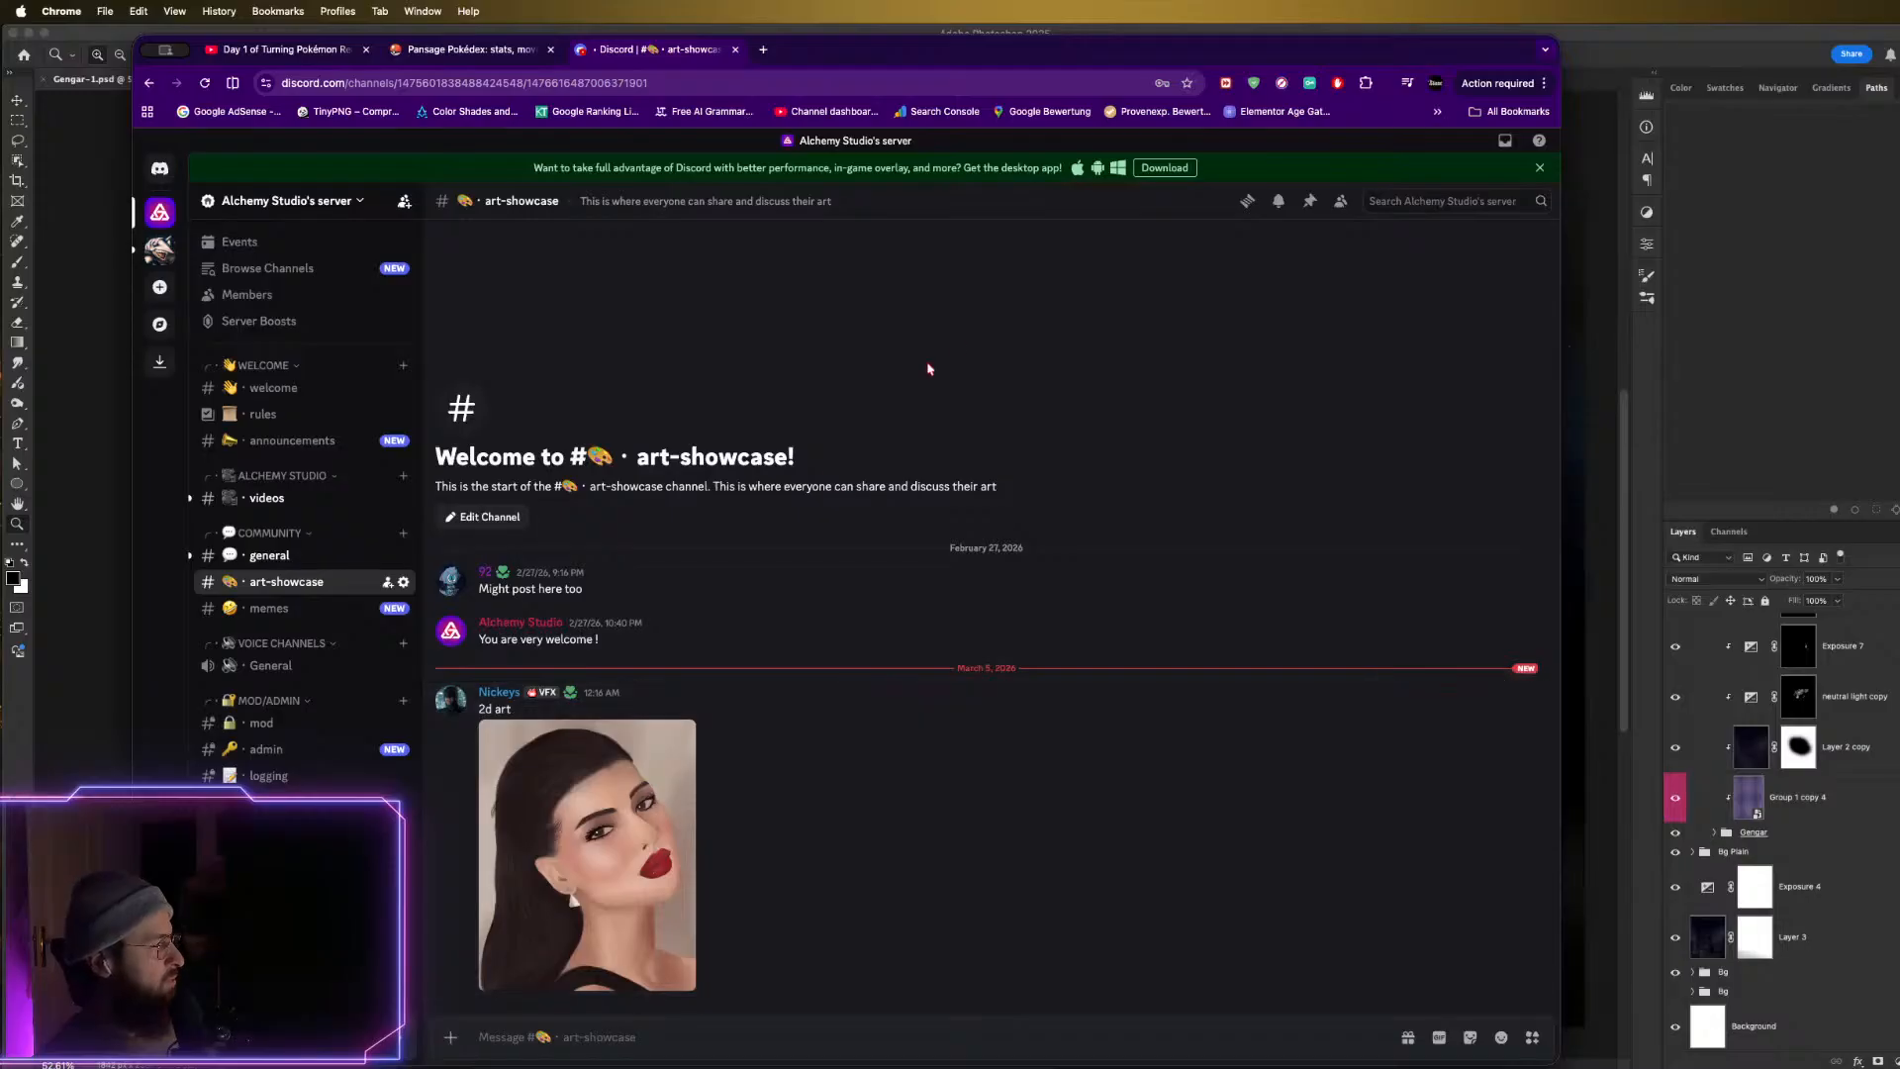
click(314, 437)
click(310, 391)
click(300, 421)
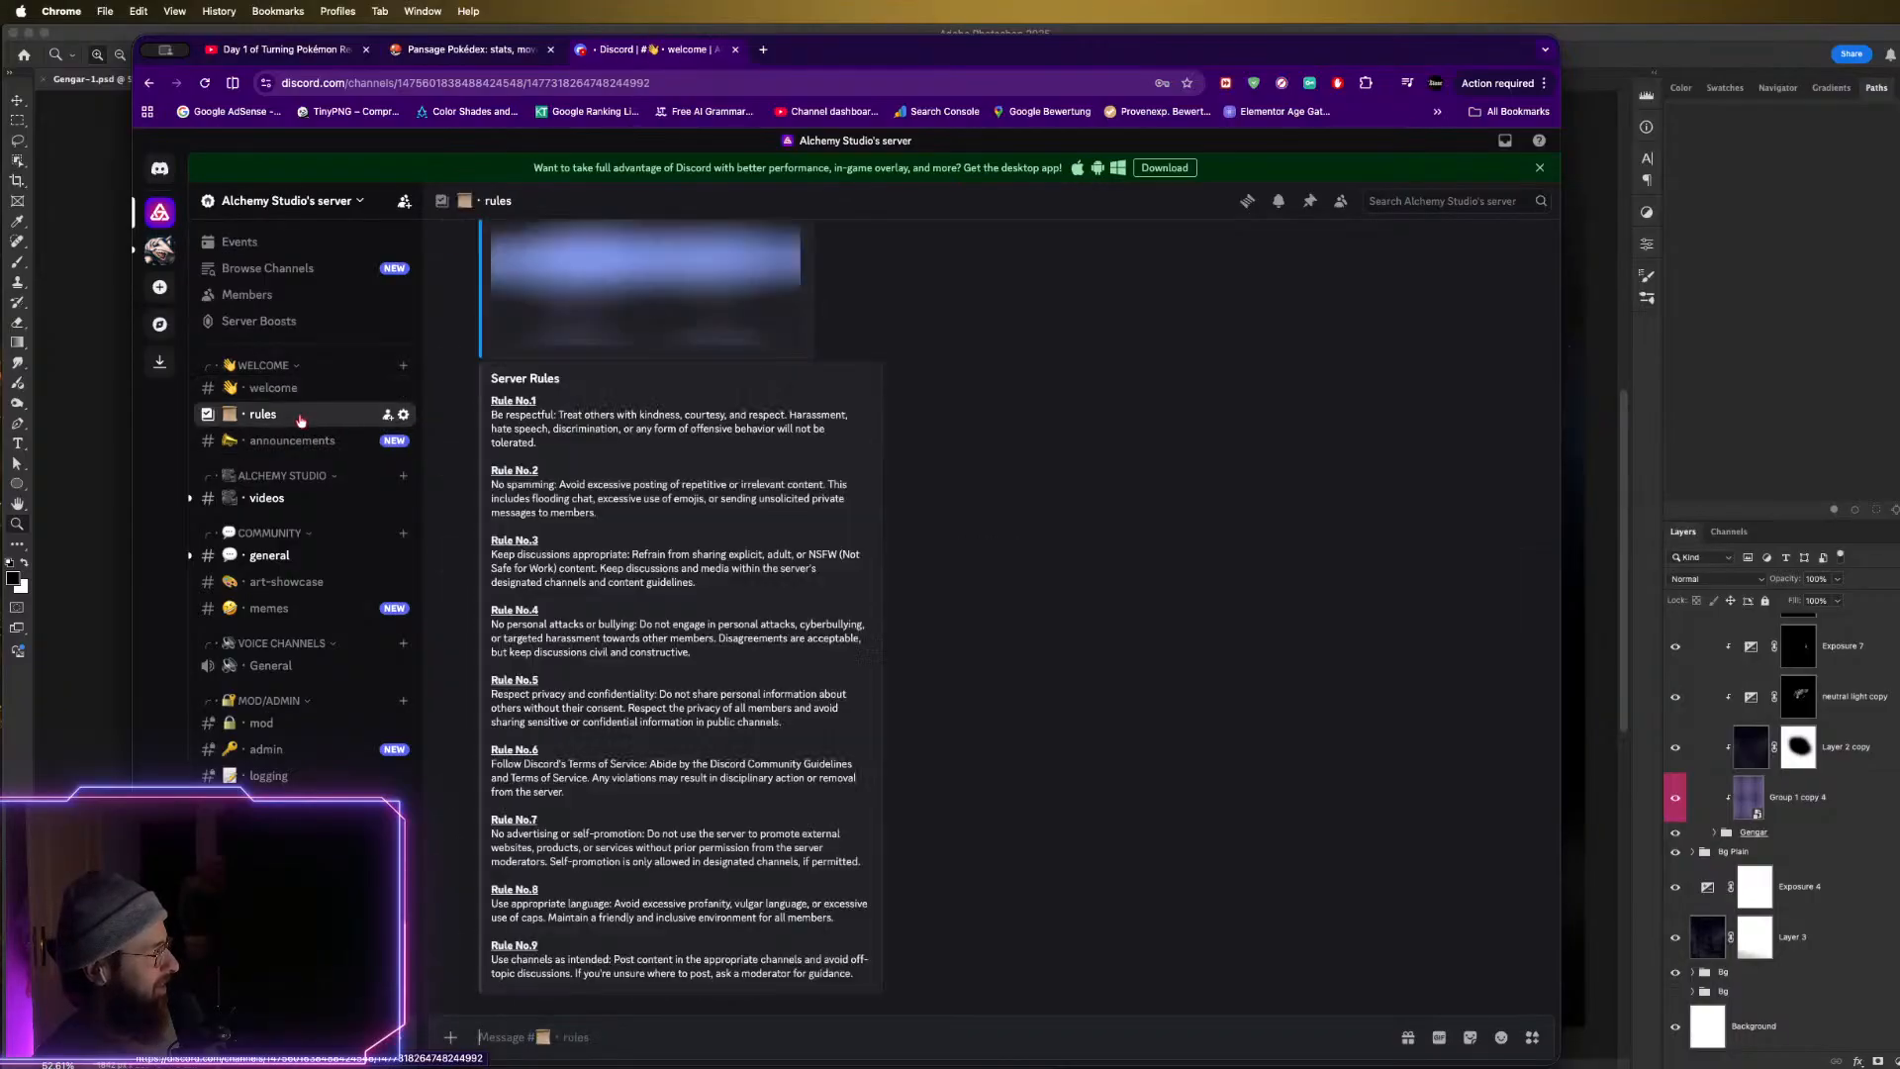
click(297, 392)
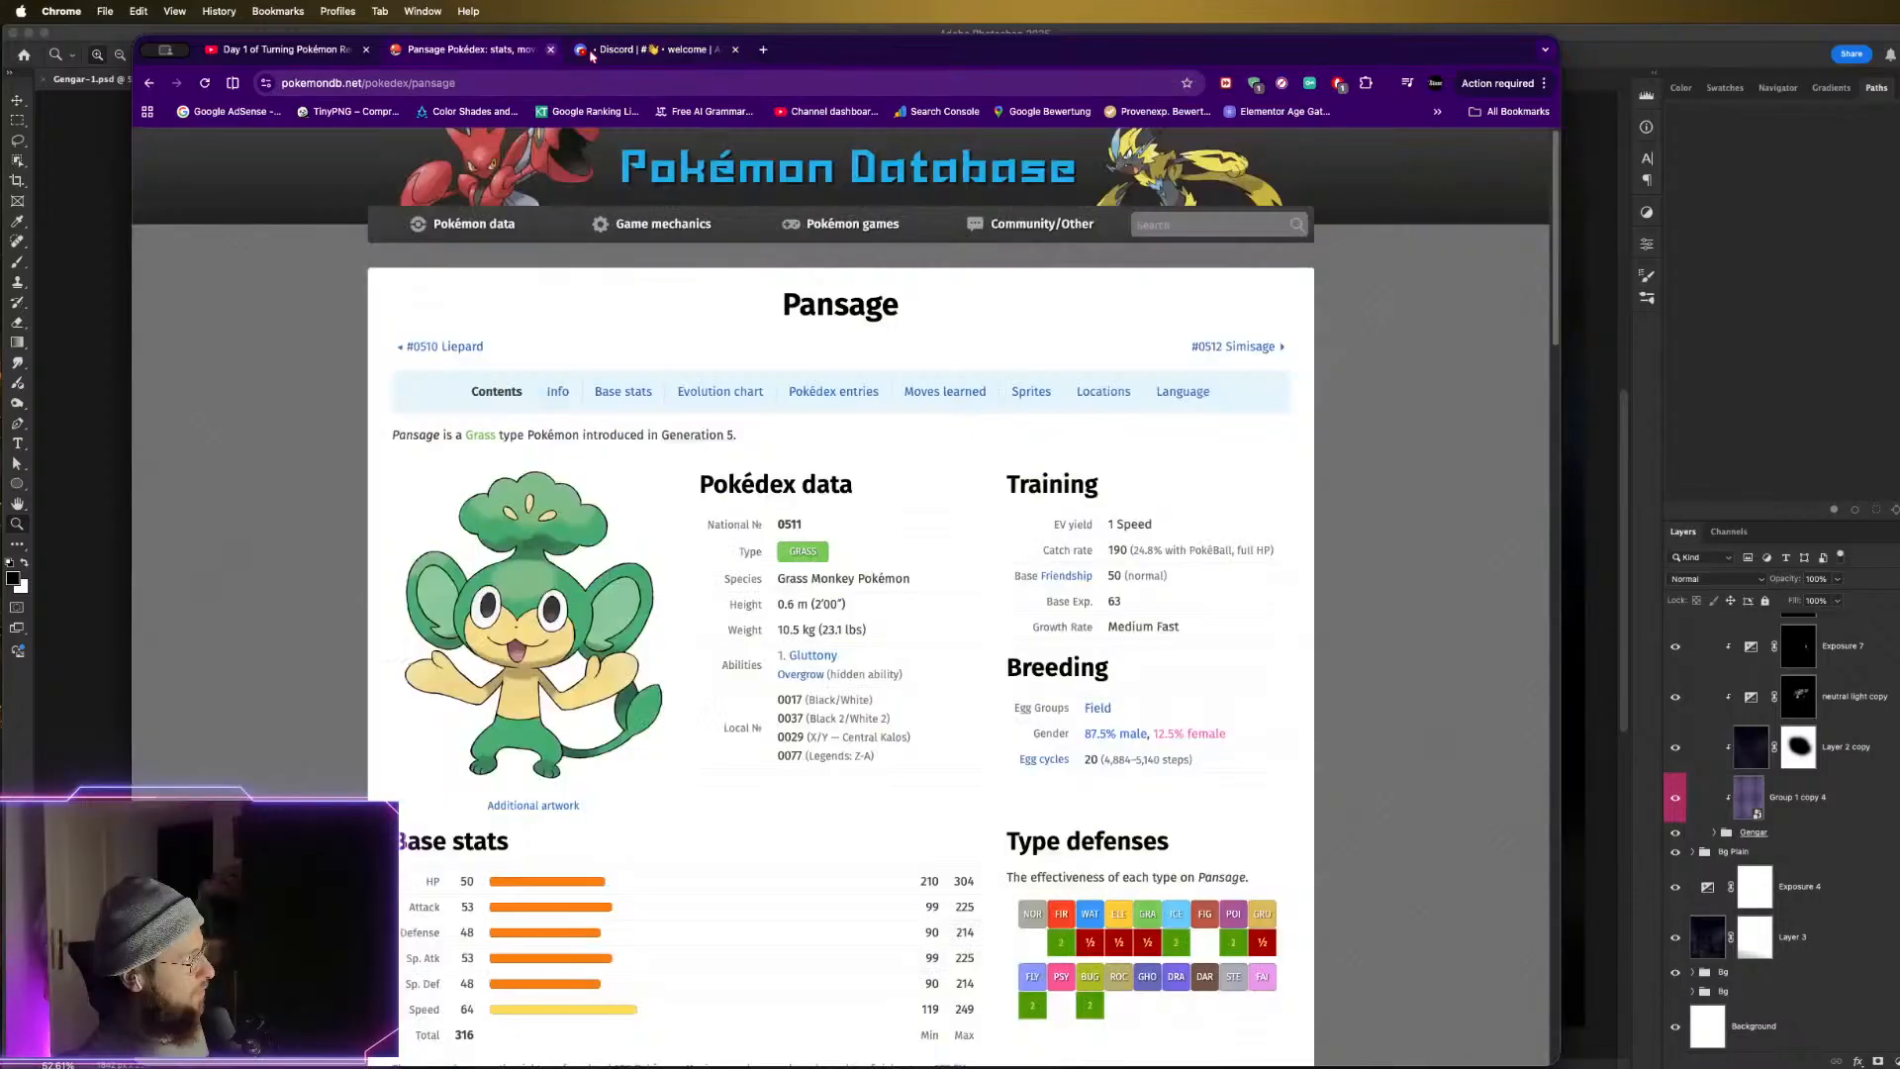
Step: Close the Pansage, Discord and YouTube tabs in Chrome and return to the Gengar document in Photoshop
click(148, 83)
click(176, 82)
click(259, 55)
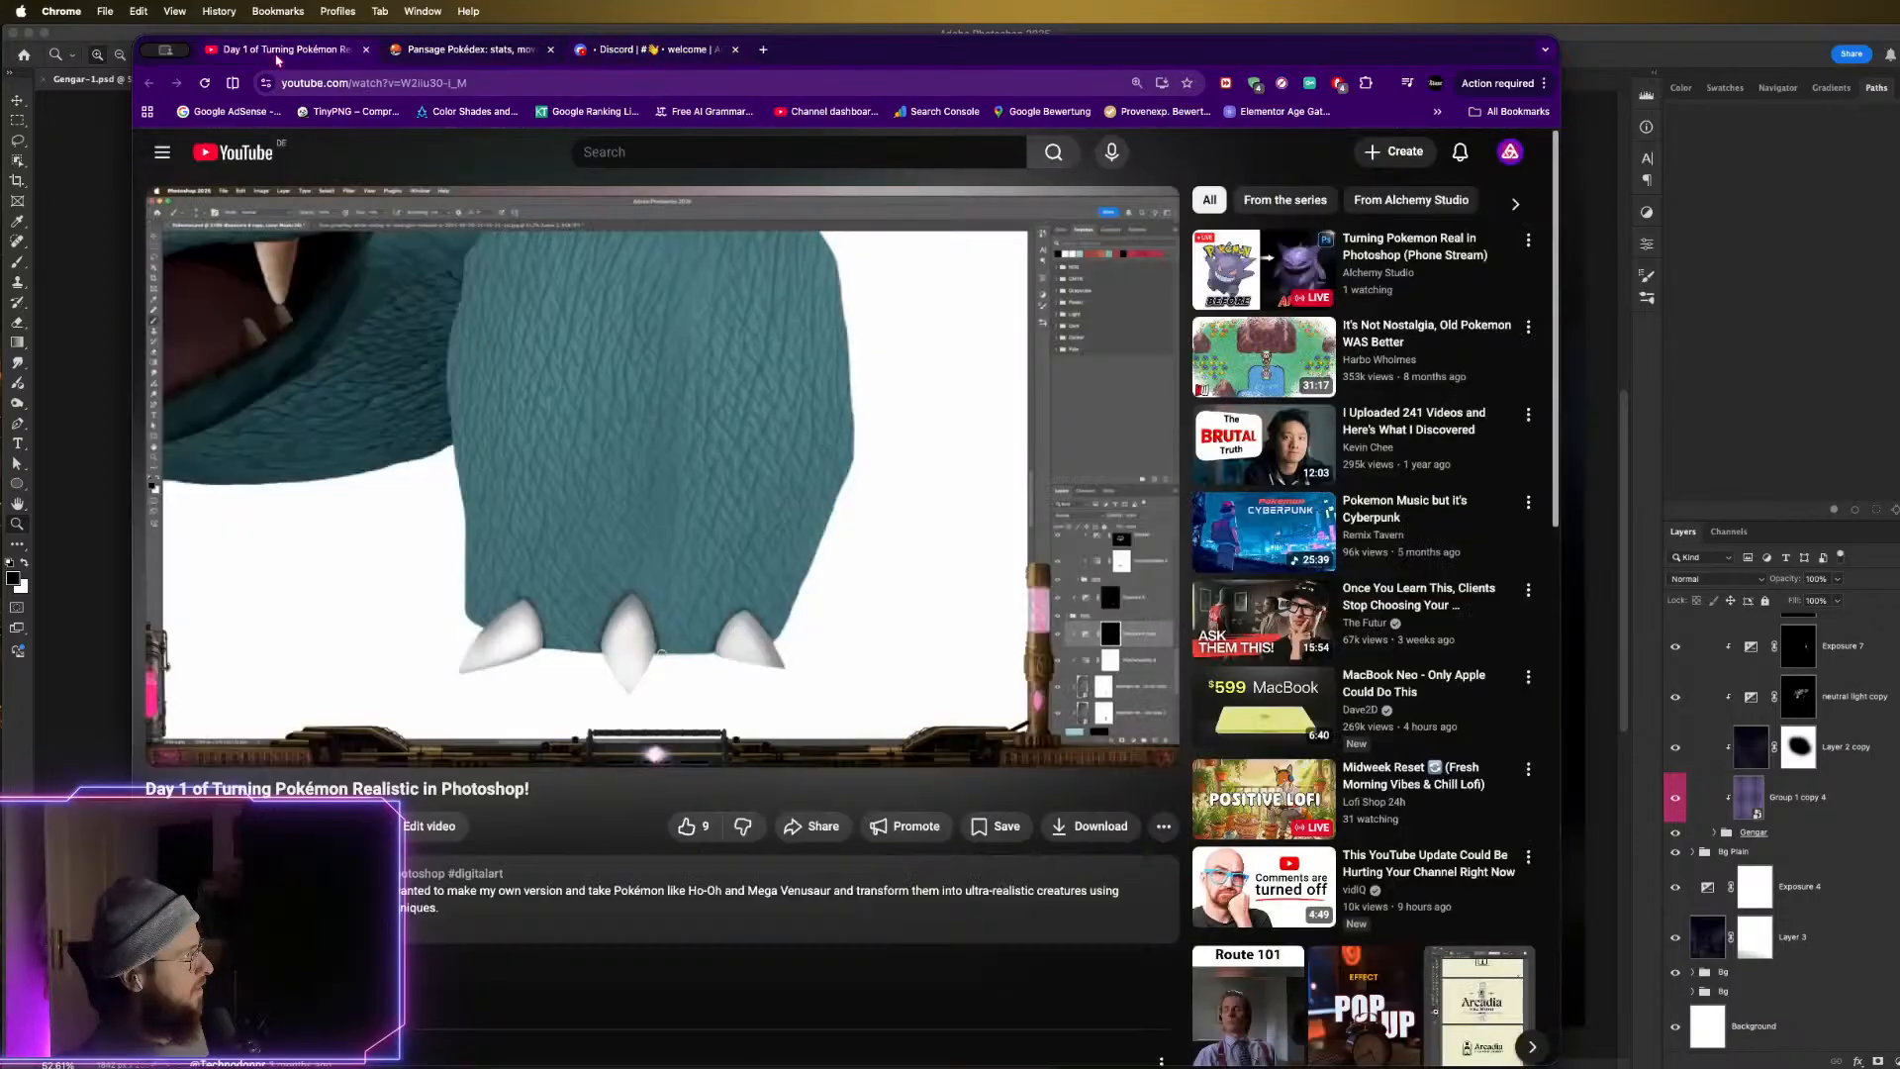
click(465, 49)
click(579, 54)
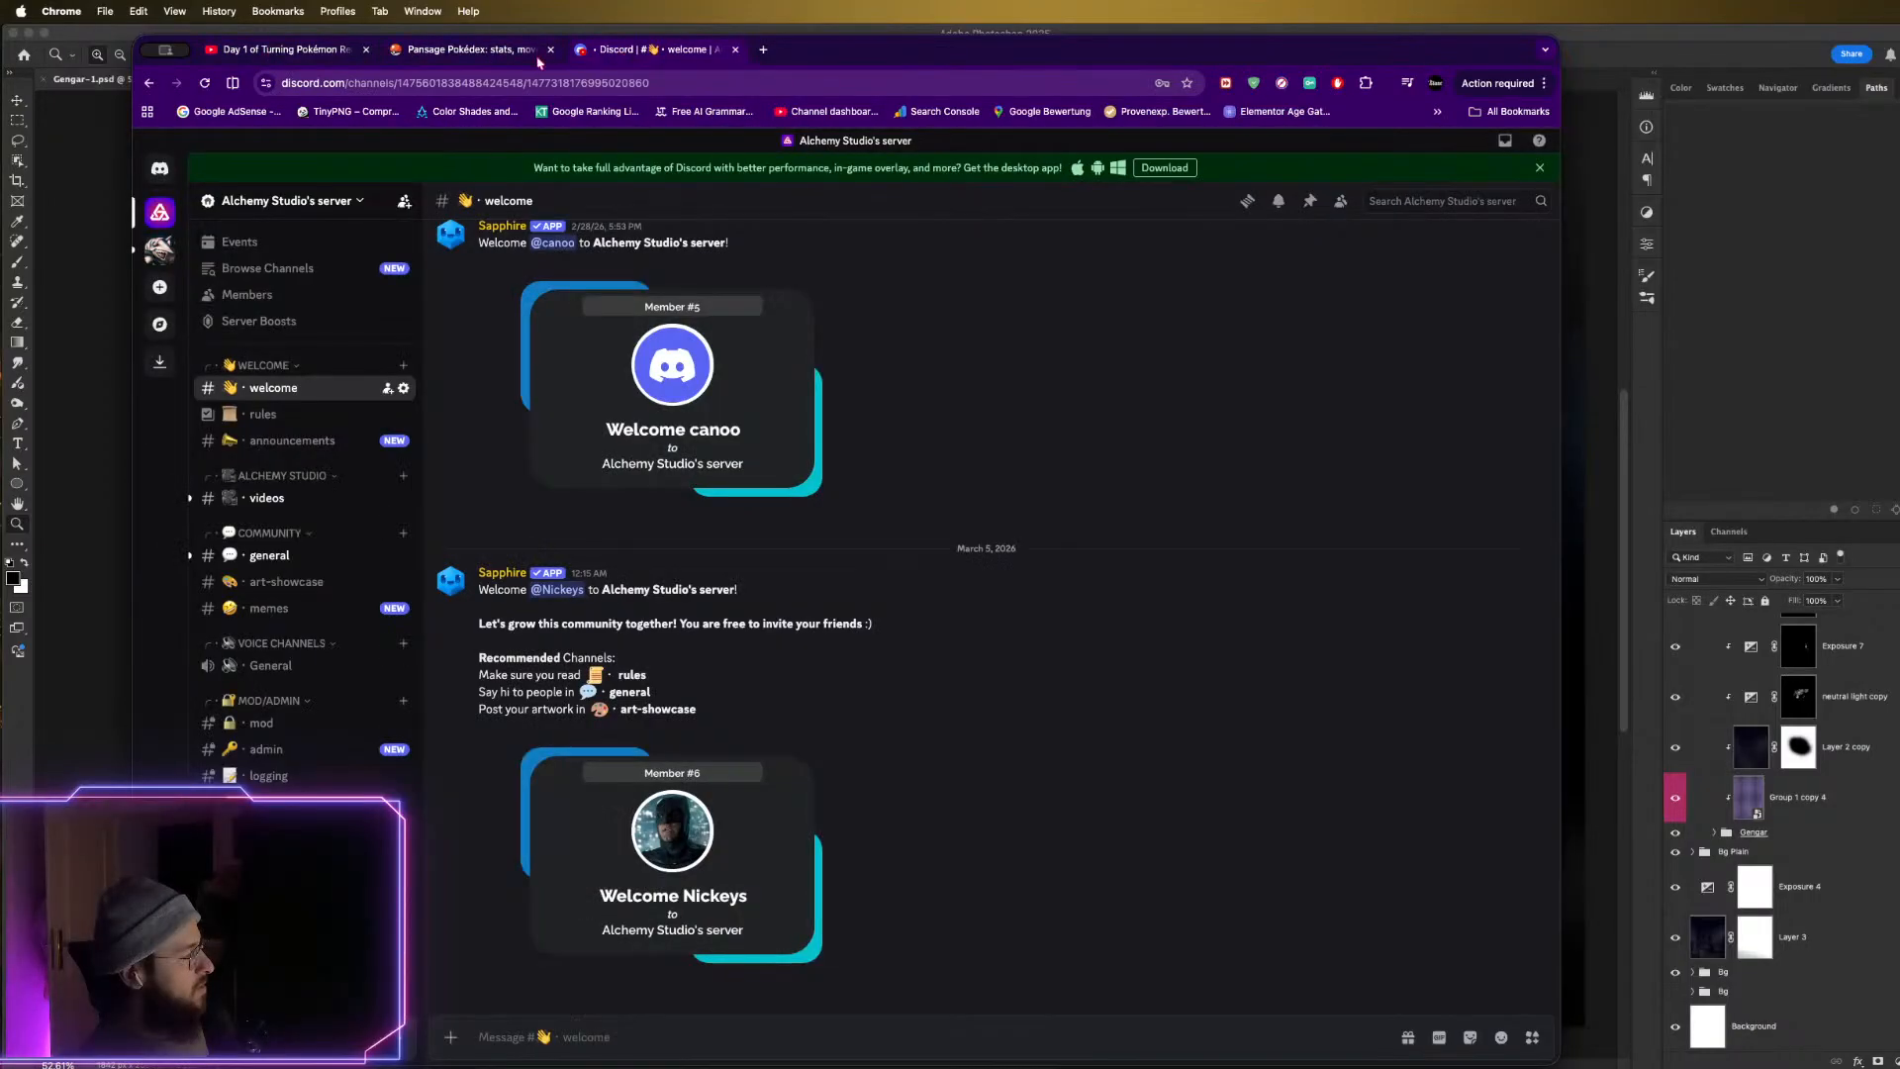
click(551, 50)
click(551, 49)
click(365, 49)
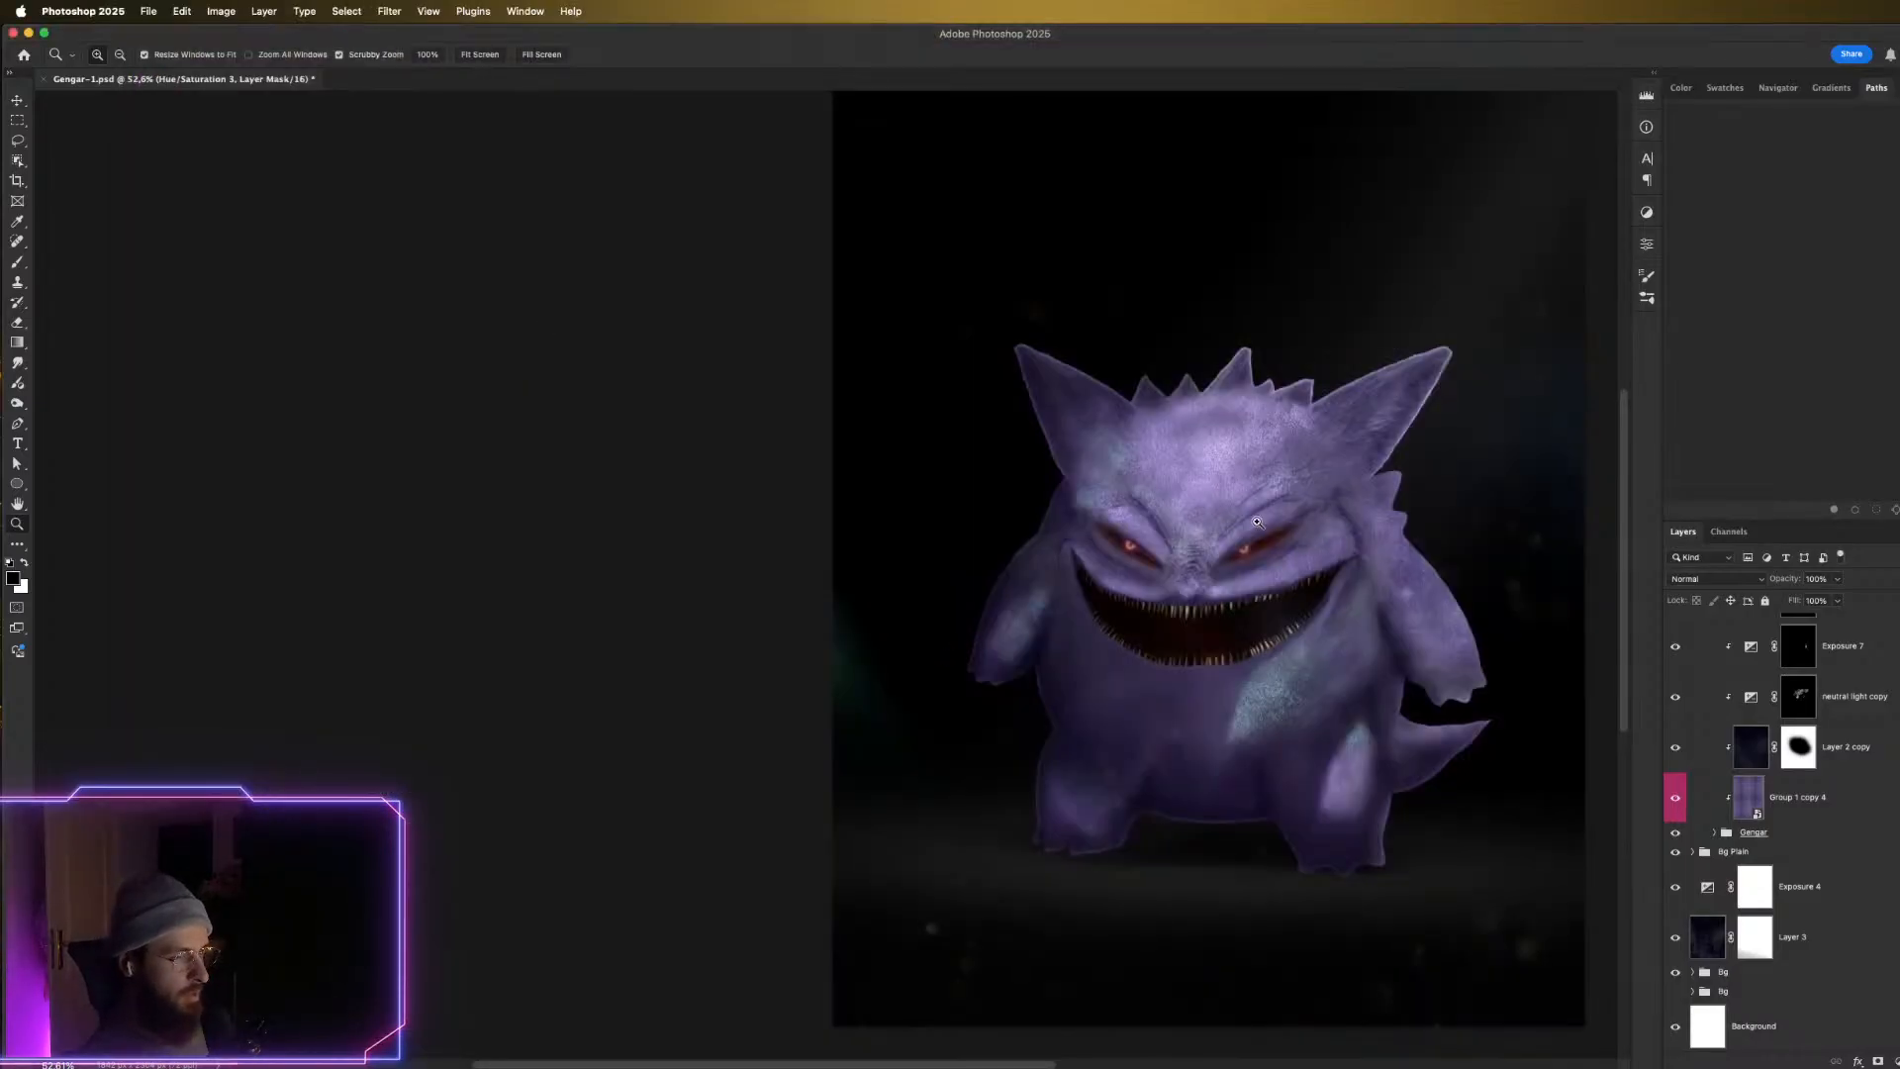
drag(1259, 523, 1229, 751)
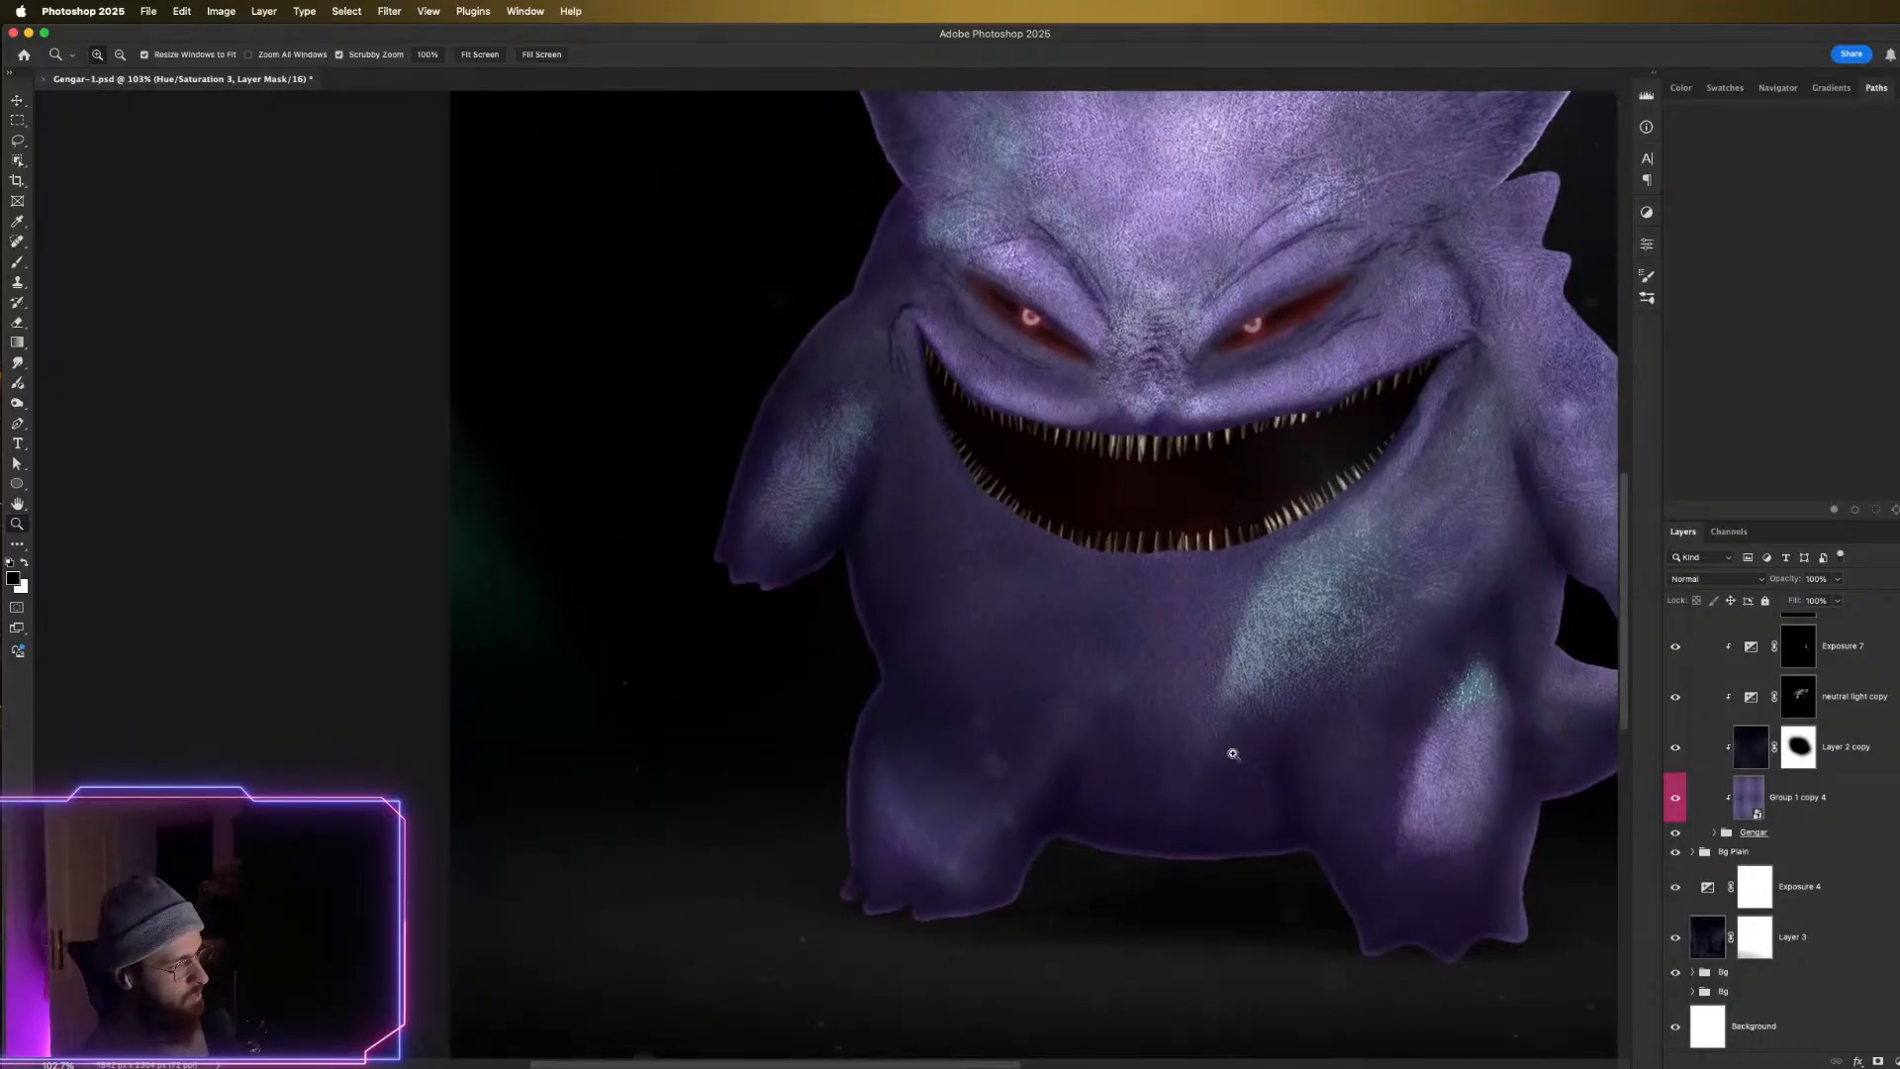
key(v)
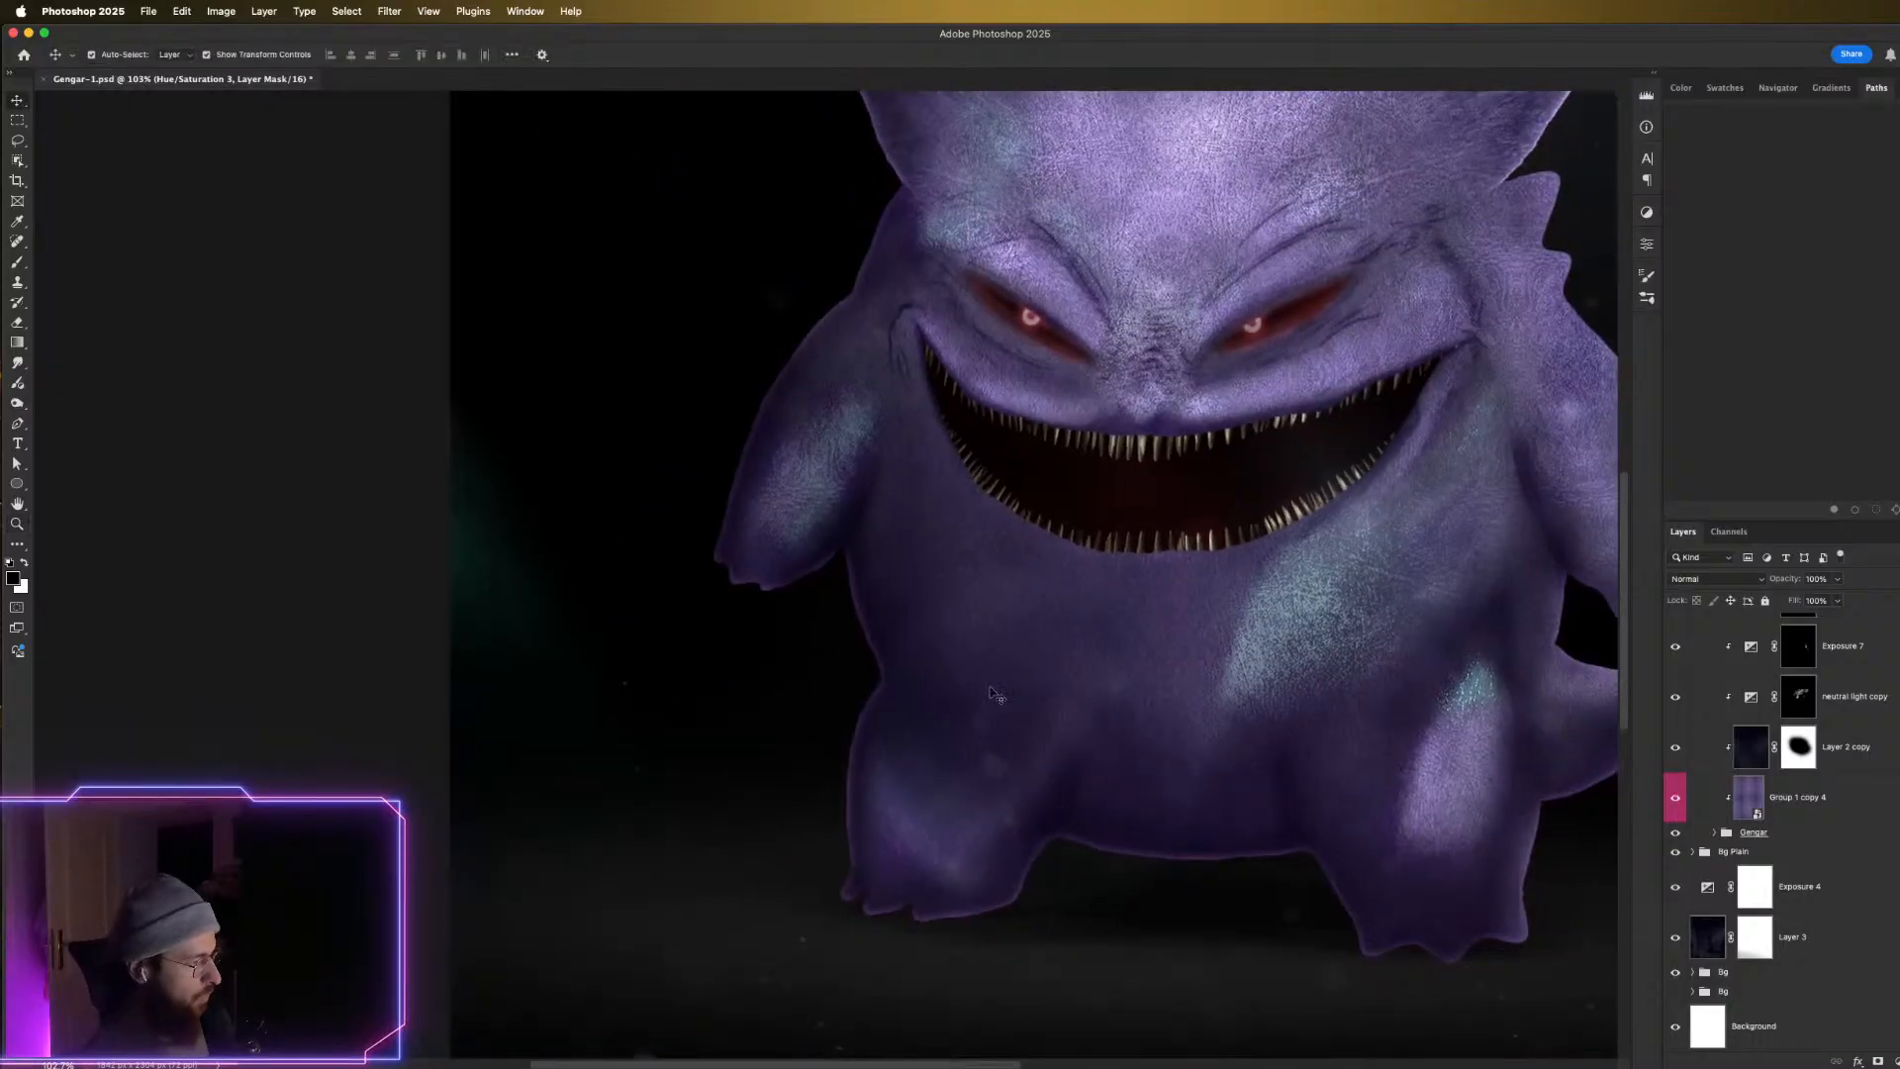
drag(1148, 741, 1256, 765)
key(z)
key(v)
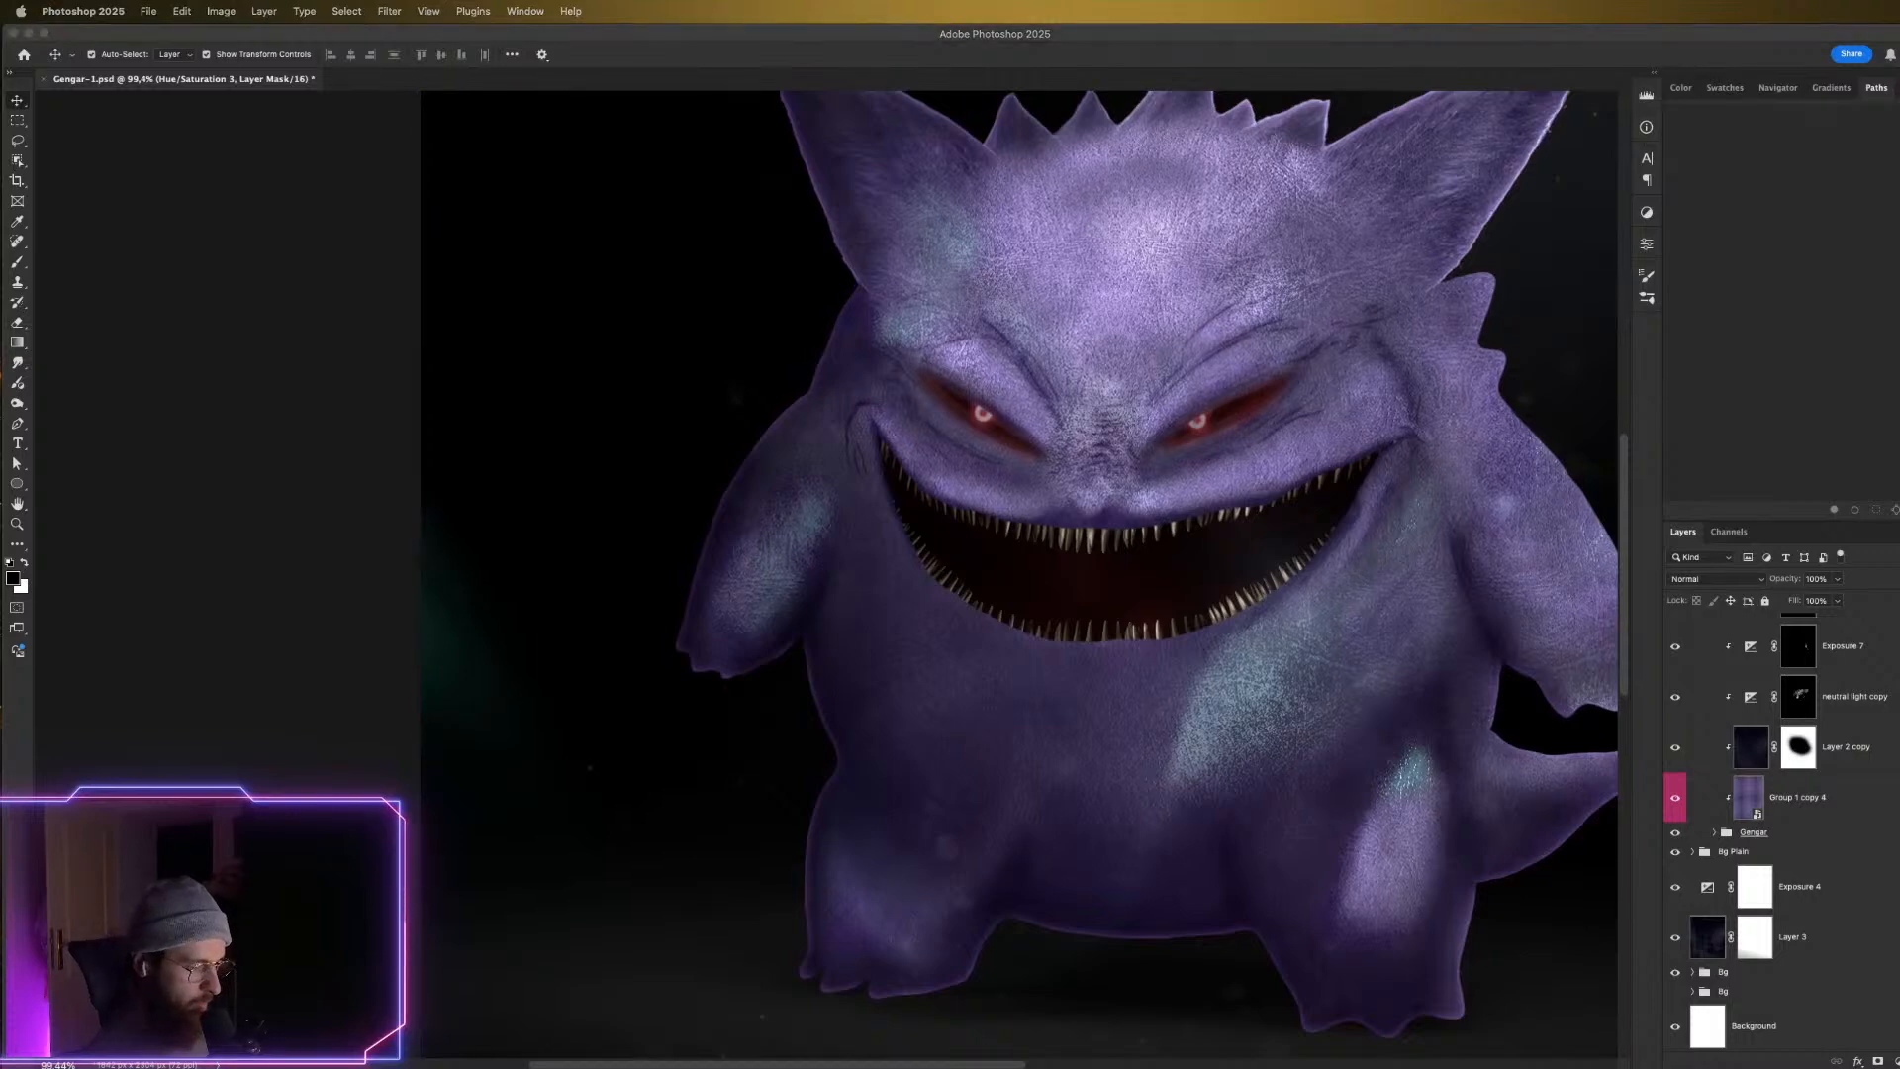
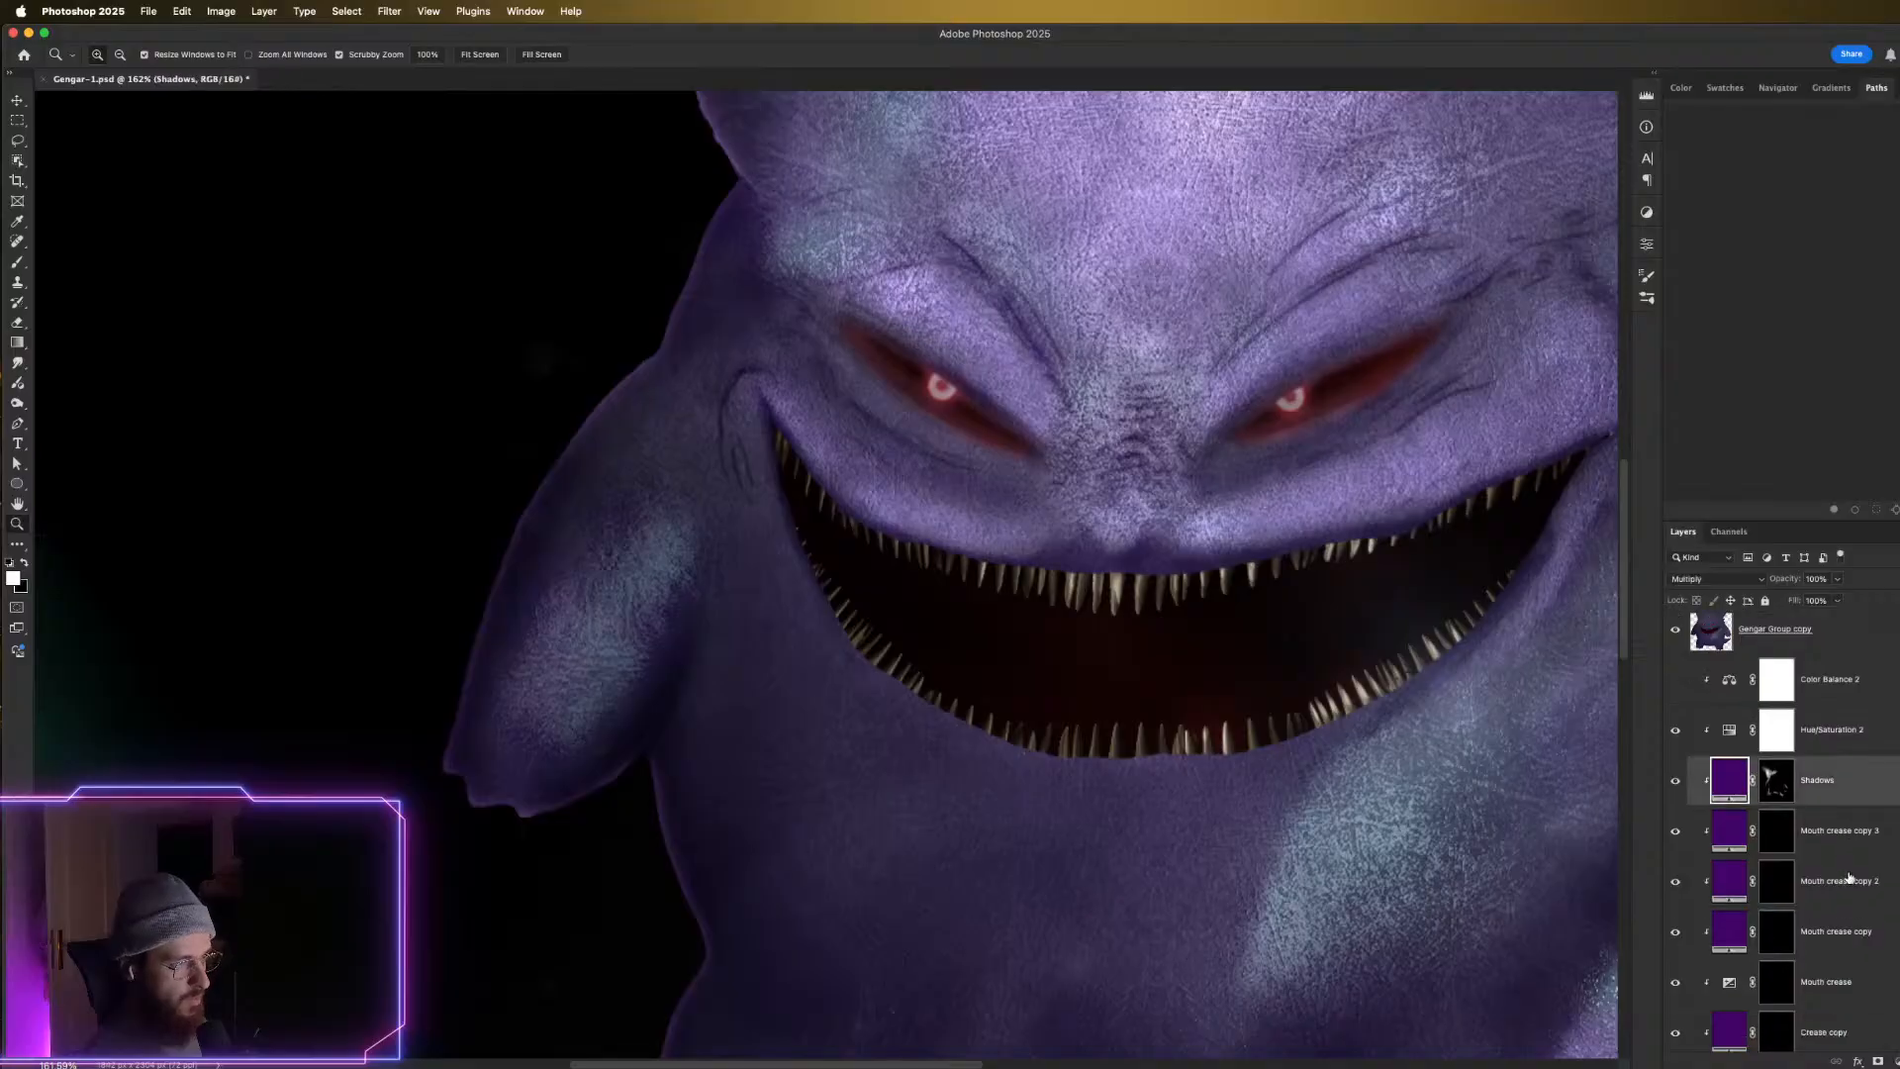
scroll(1849, 876, down, 2)
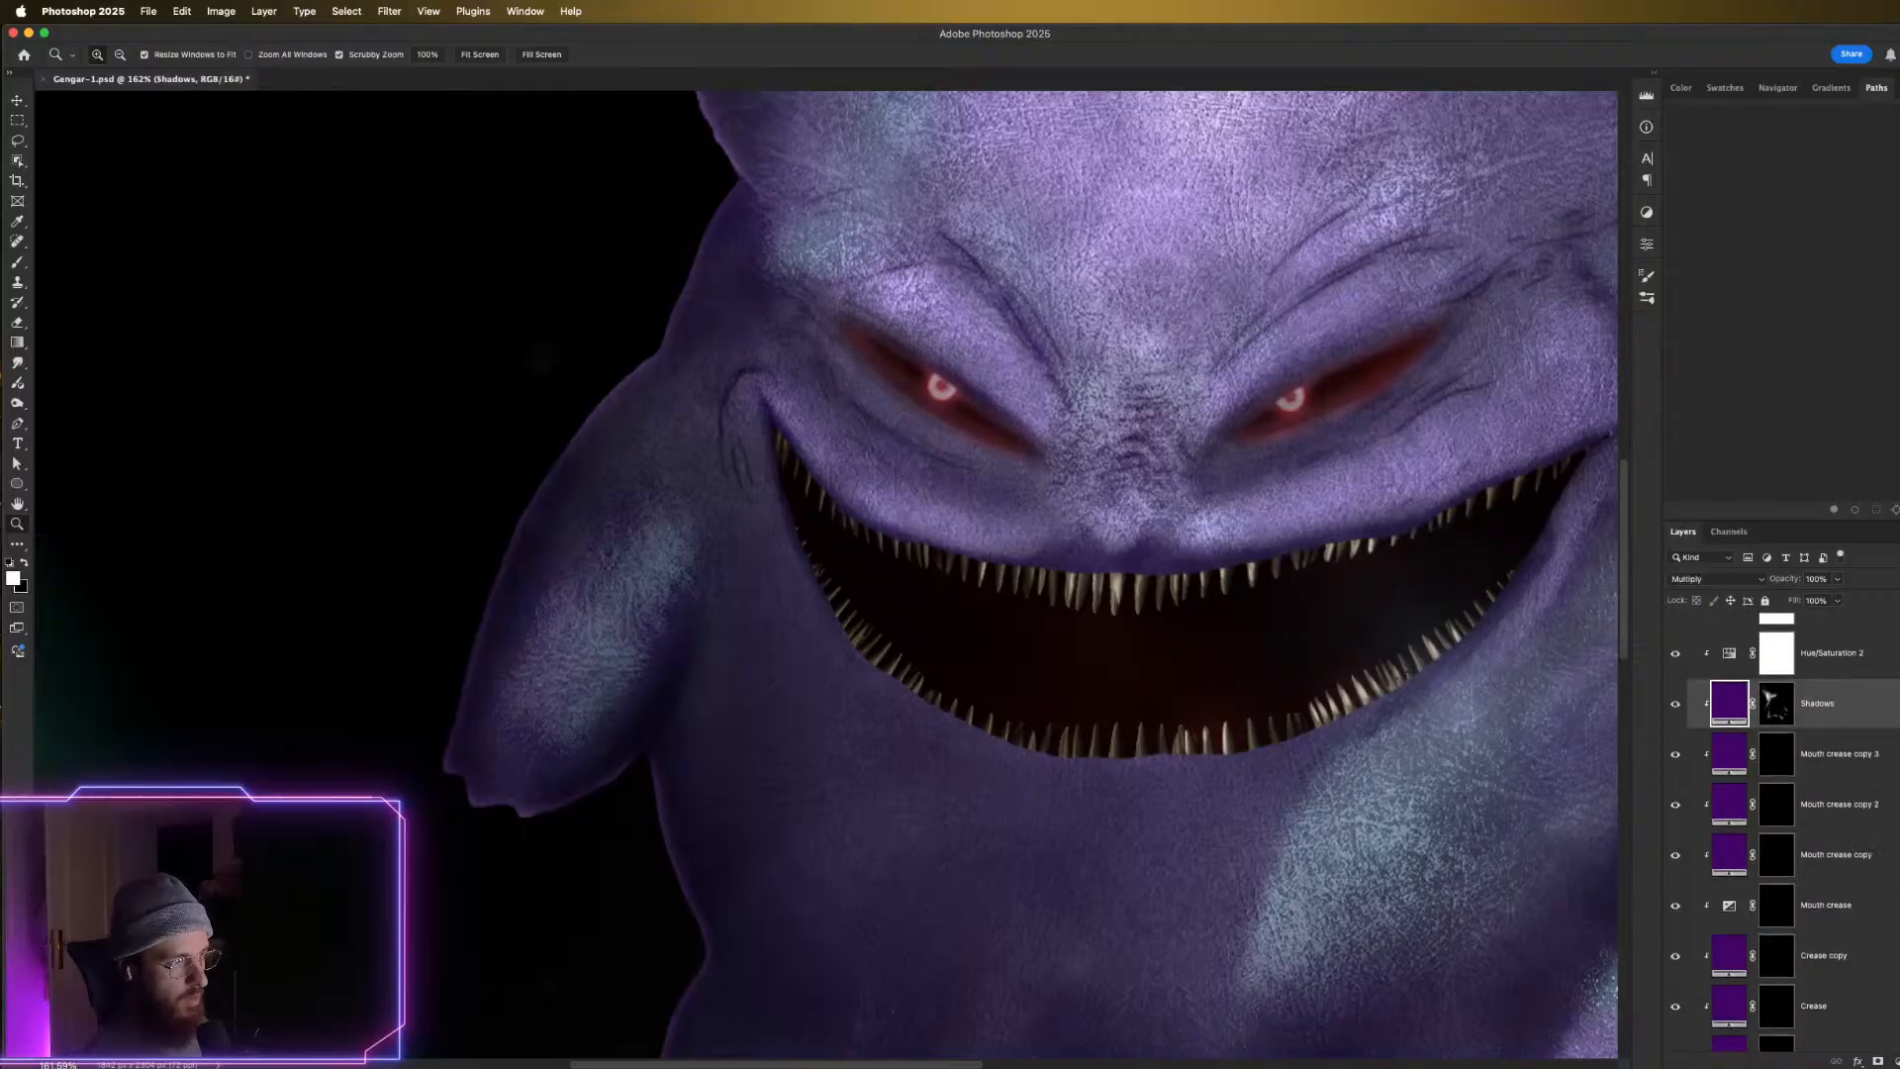
key(super+shift+alt+n)
key(super+z)
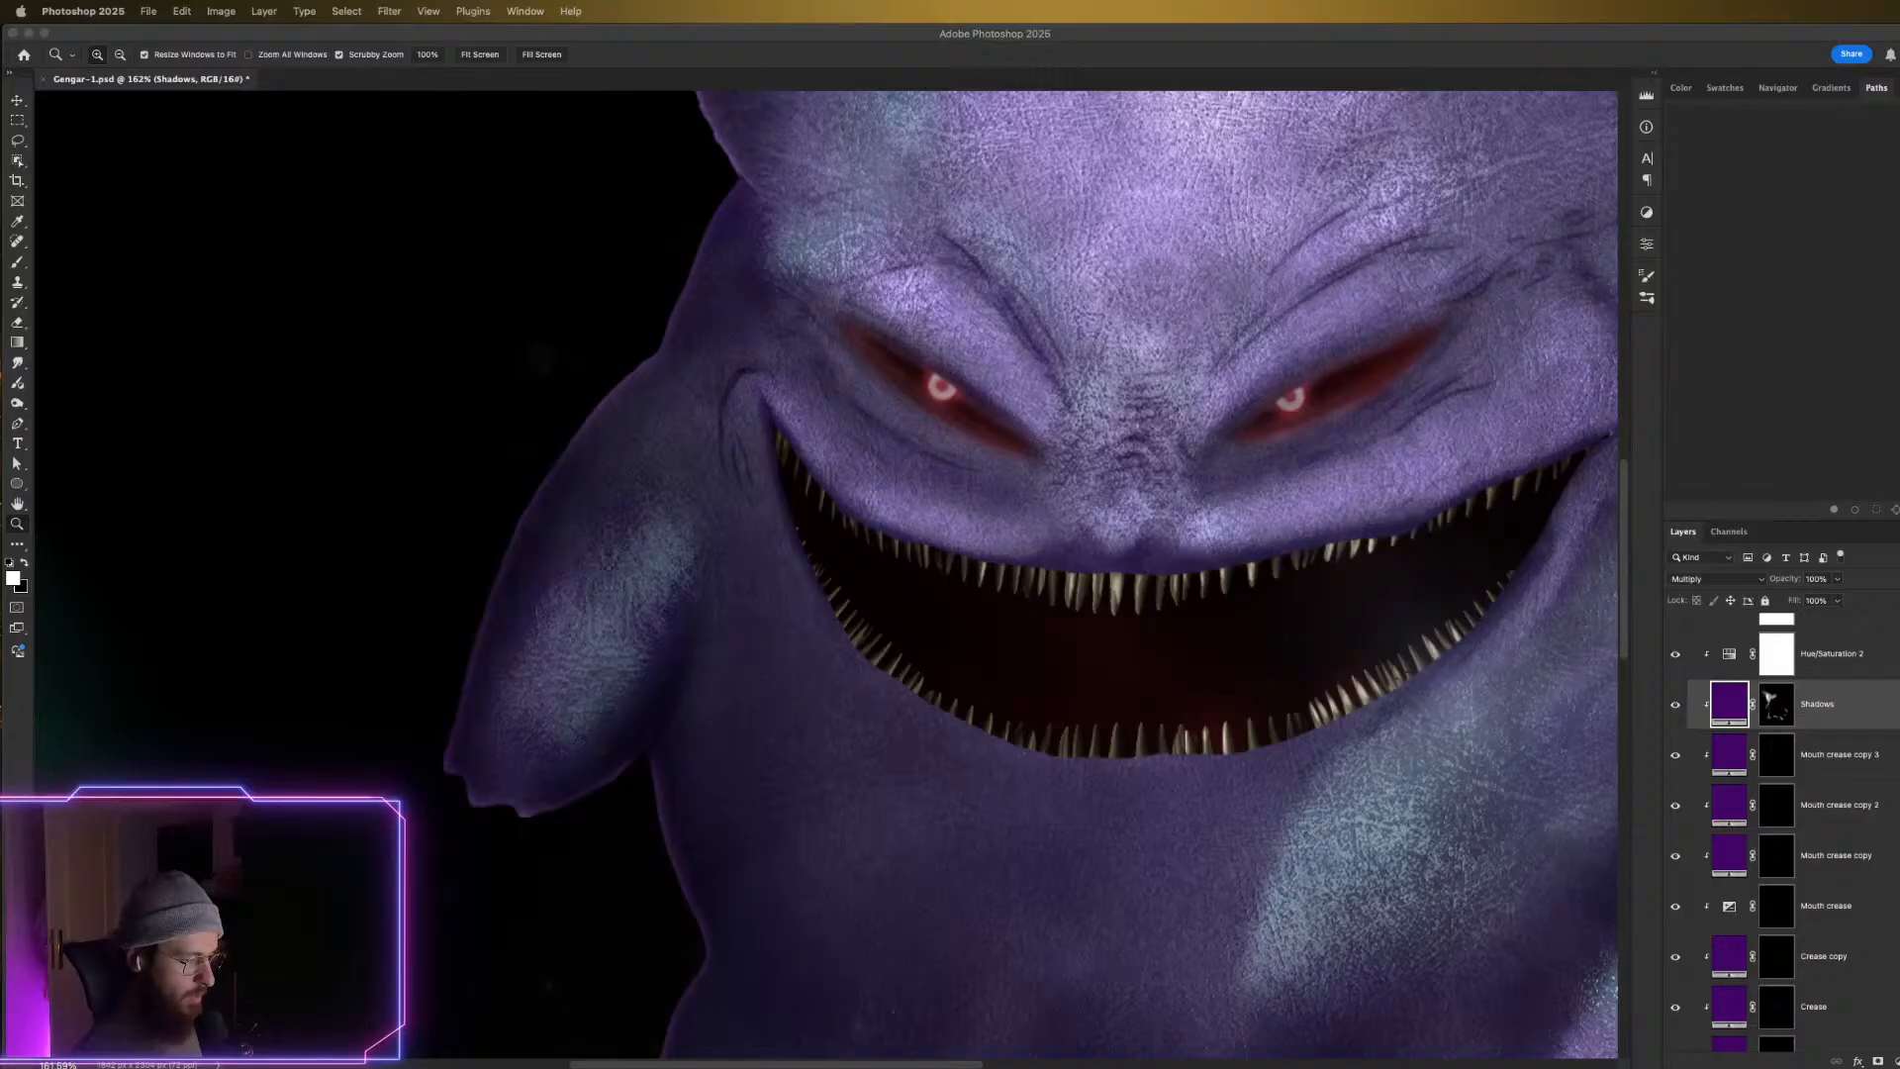
drag(1164, 611, 885, 605)
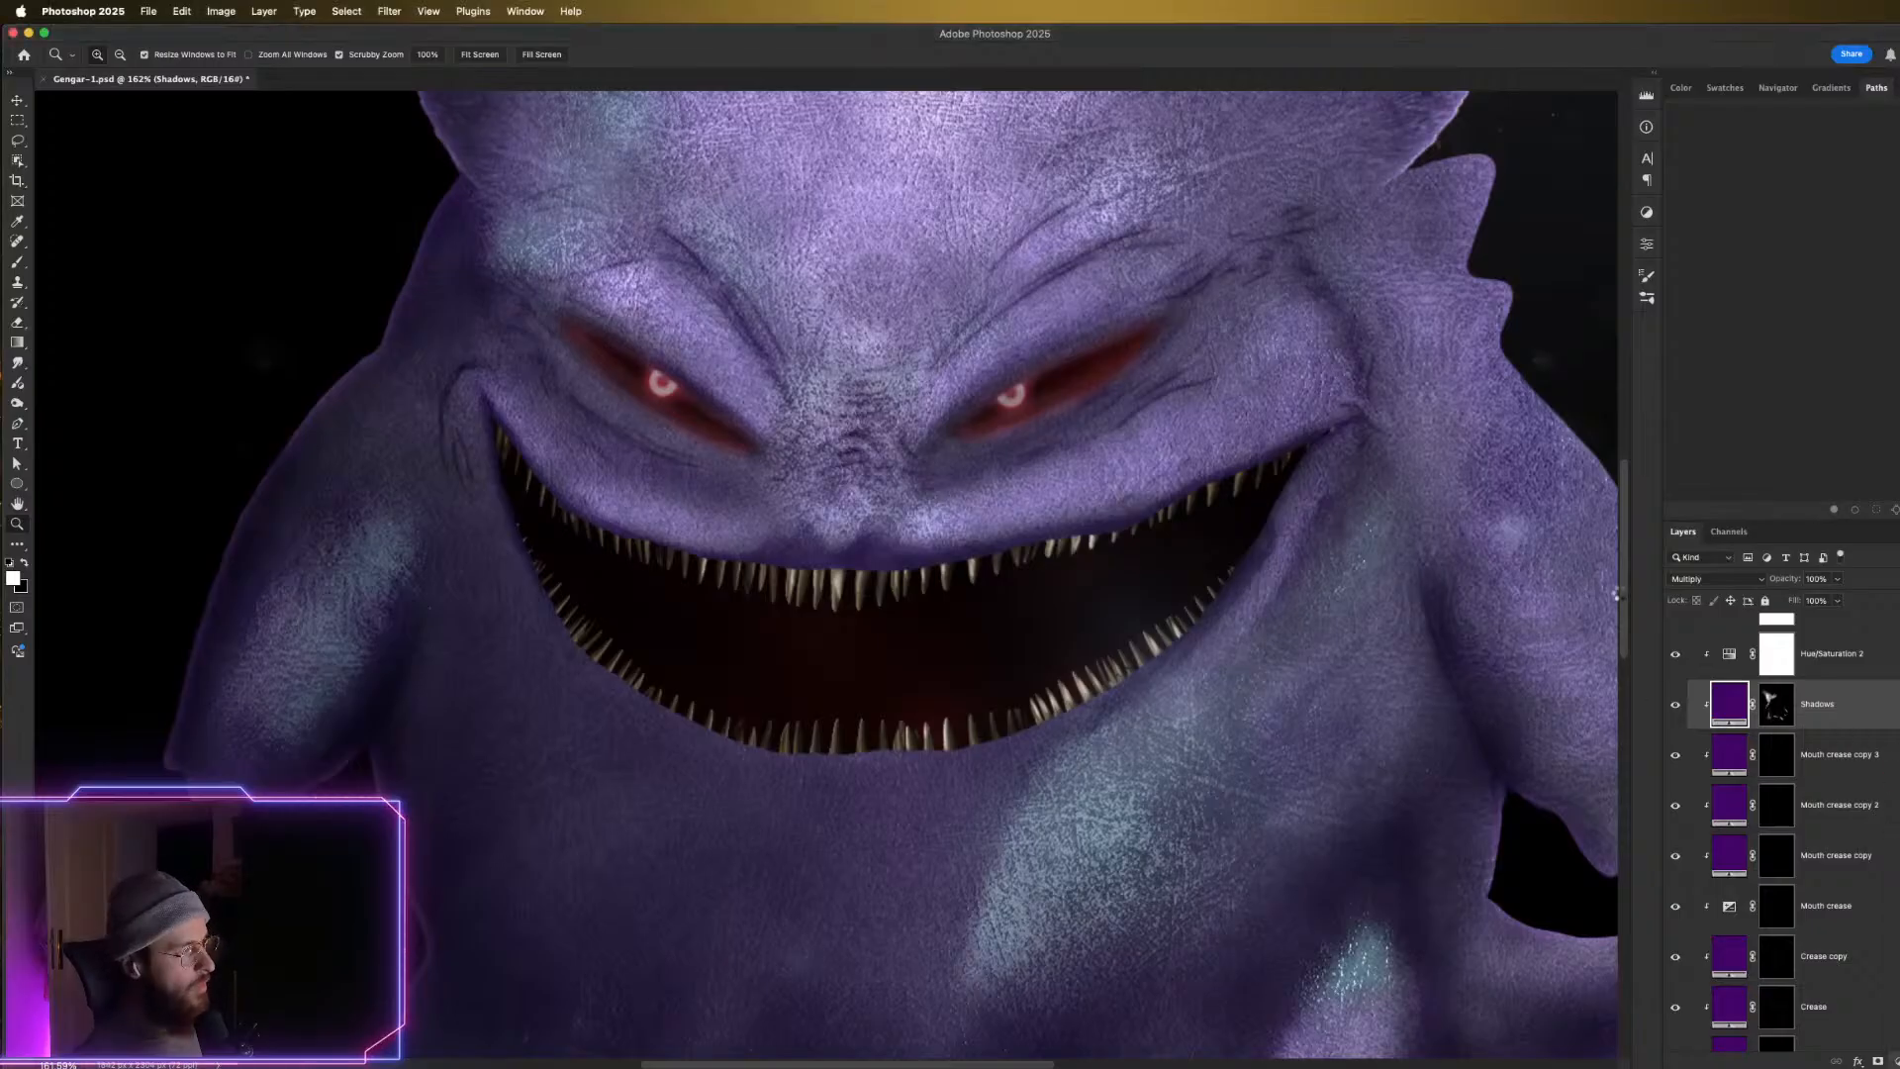
key(ctrl+shift+n)
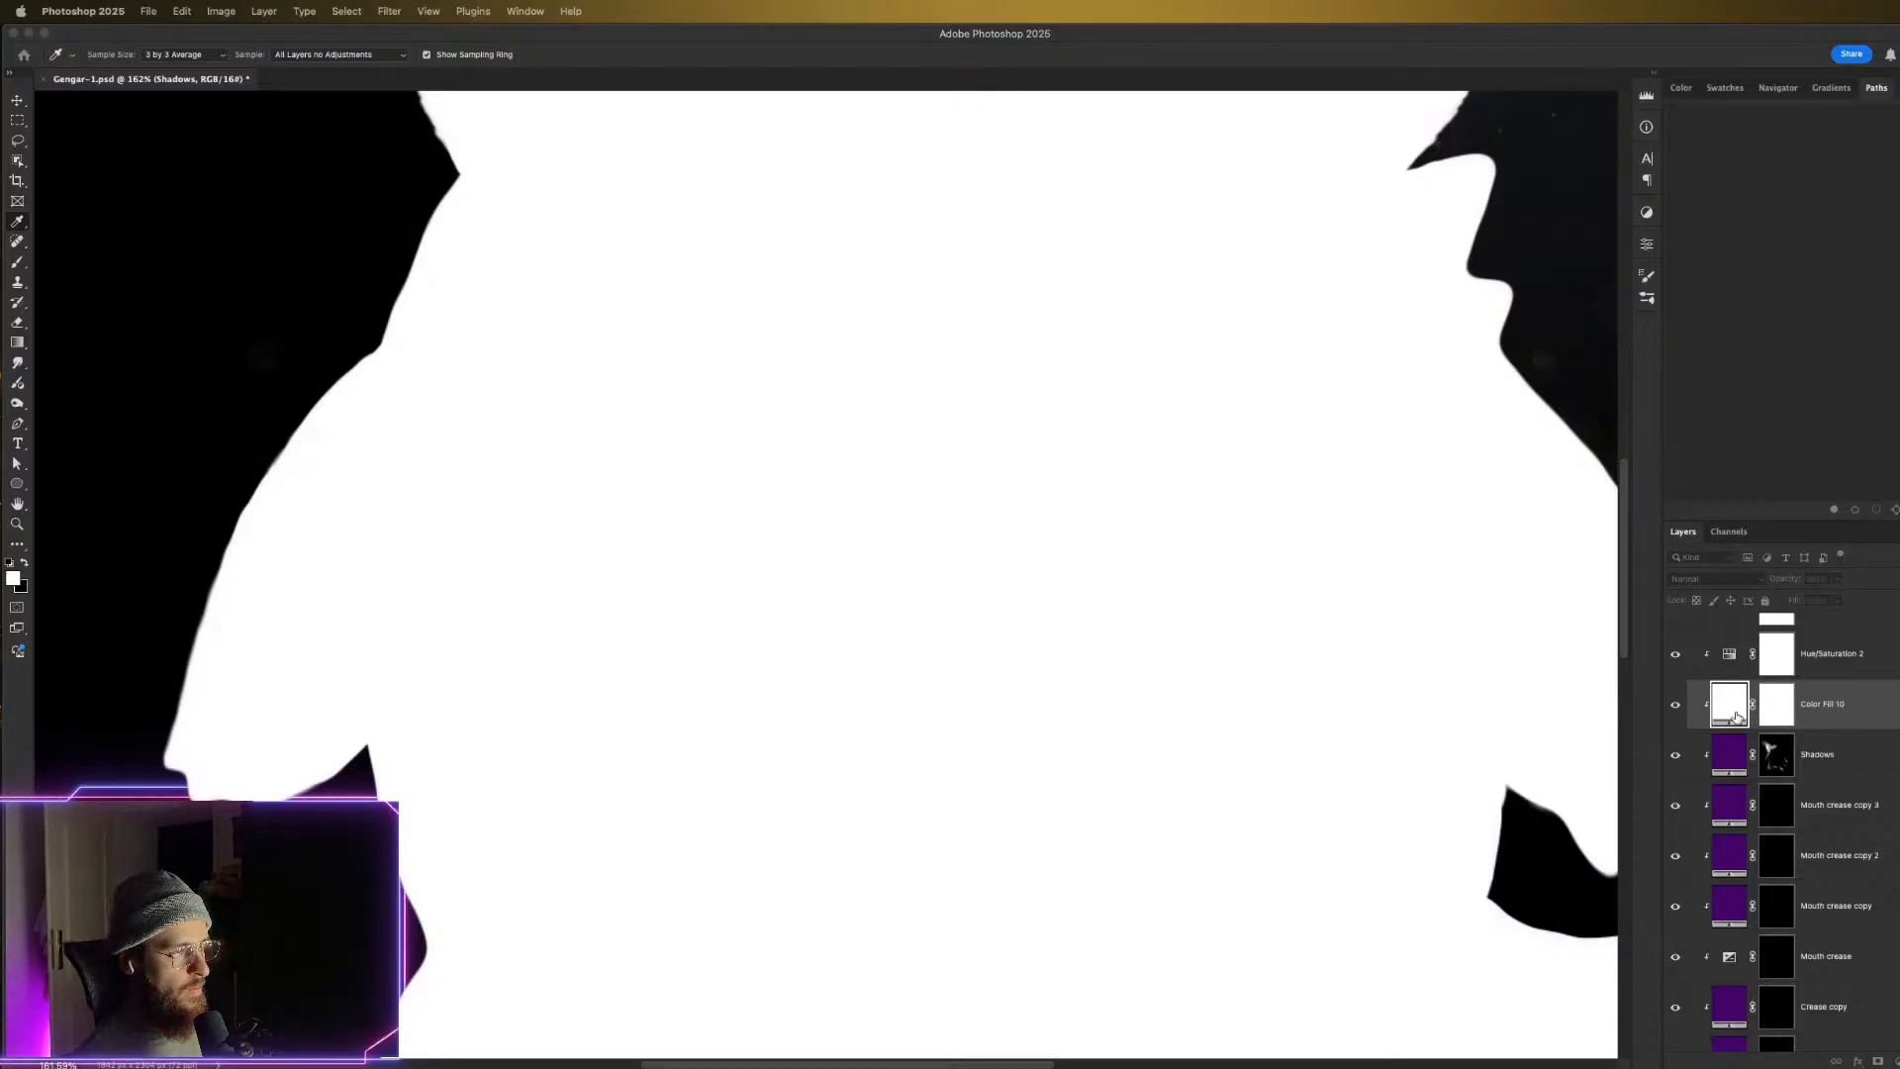
key(BackSpace)
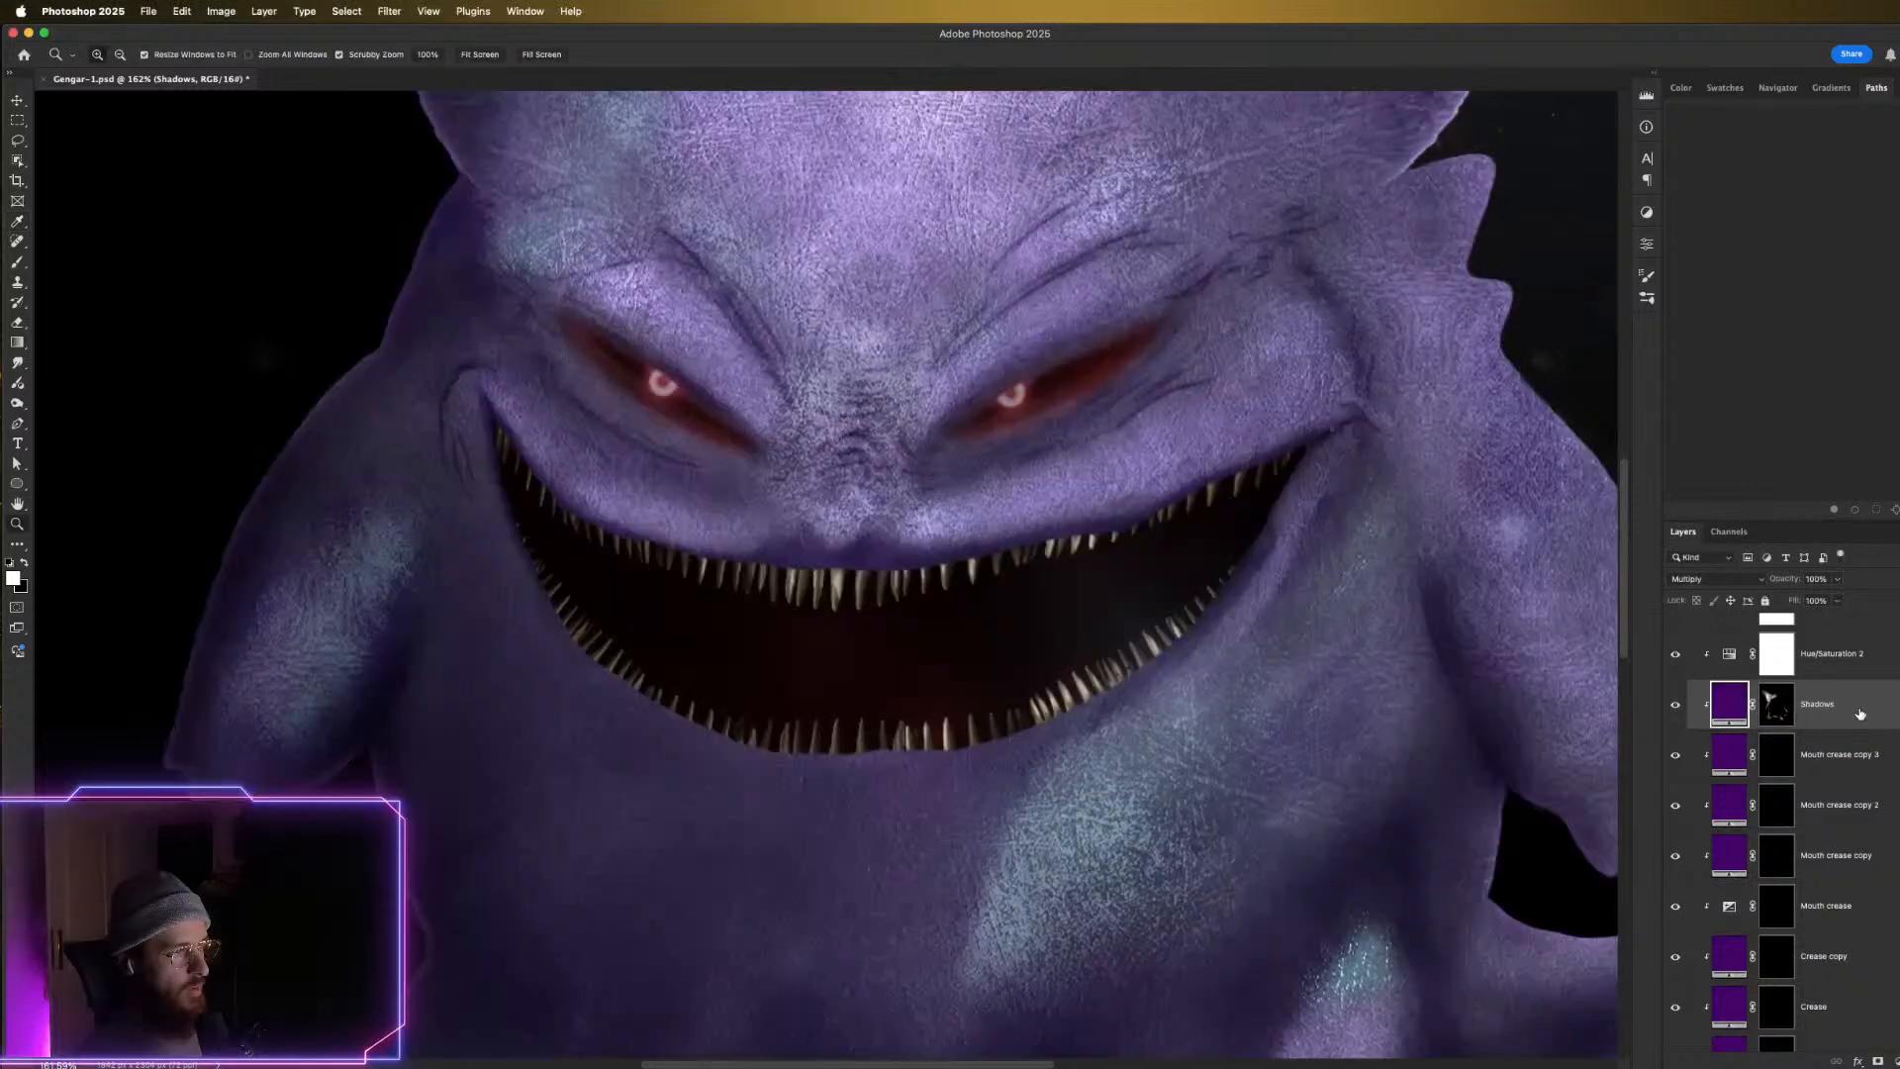
Step: Duplicate the Shadows layer and fill the duplicate's layer mask with black
key(z)
drag(1840, 704, 1858, 695)
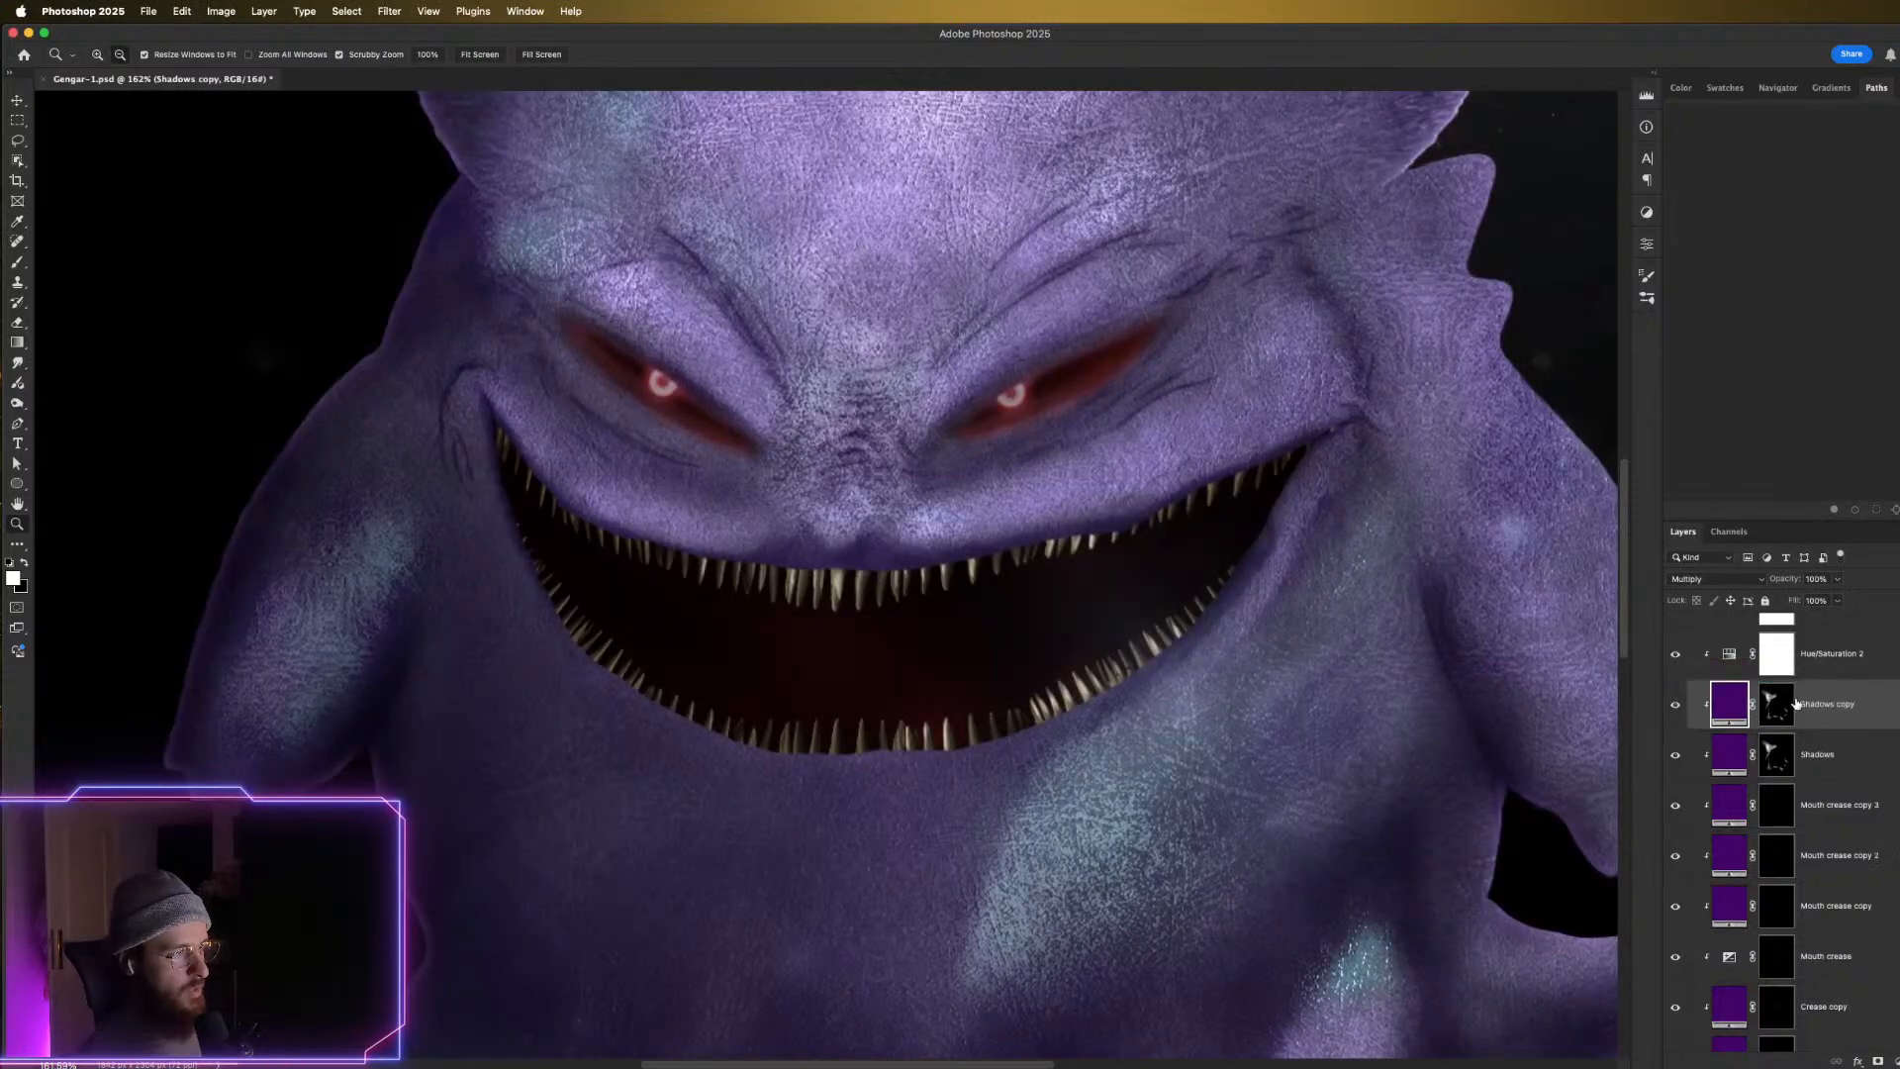
click(1774, 704)
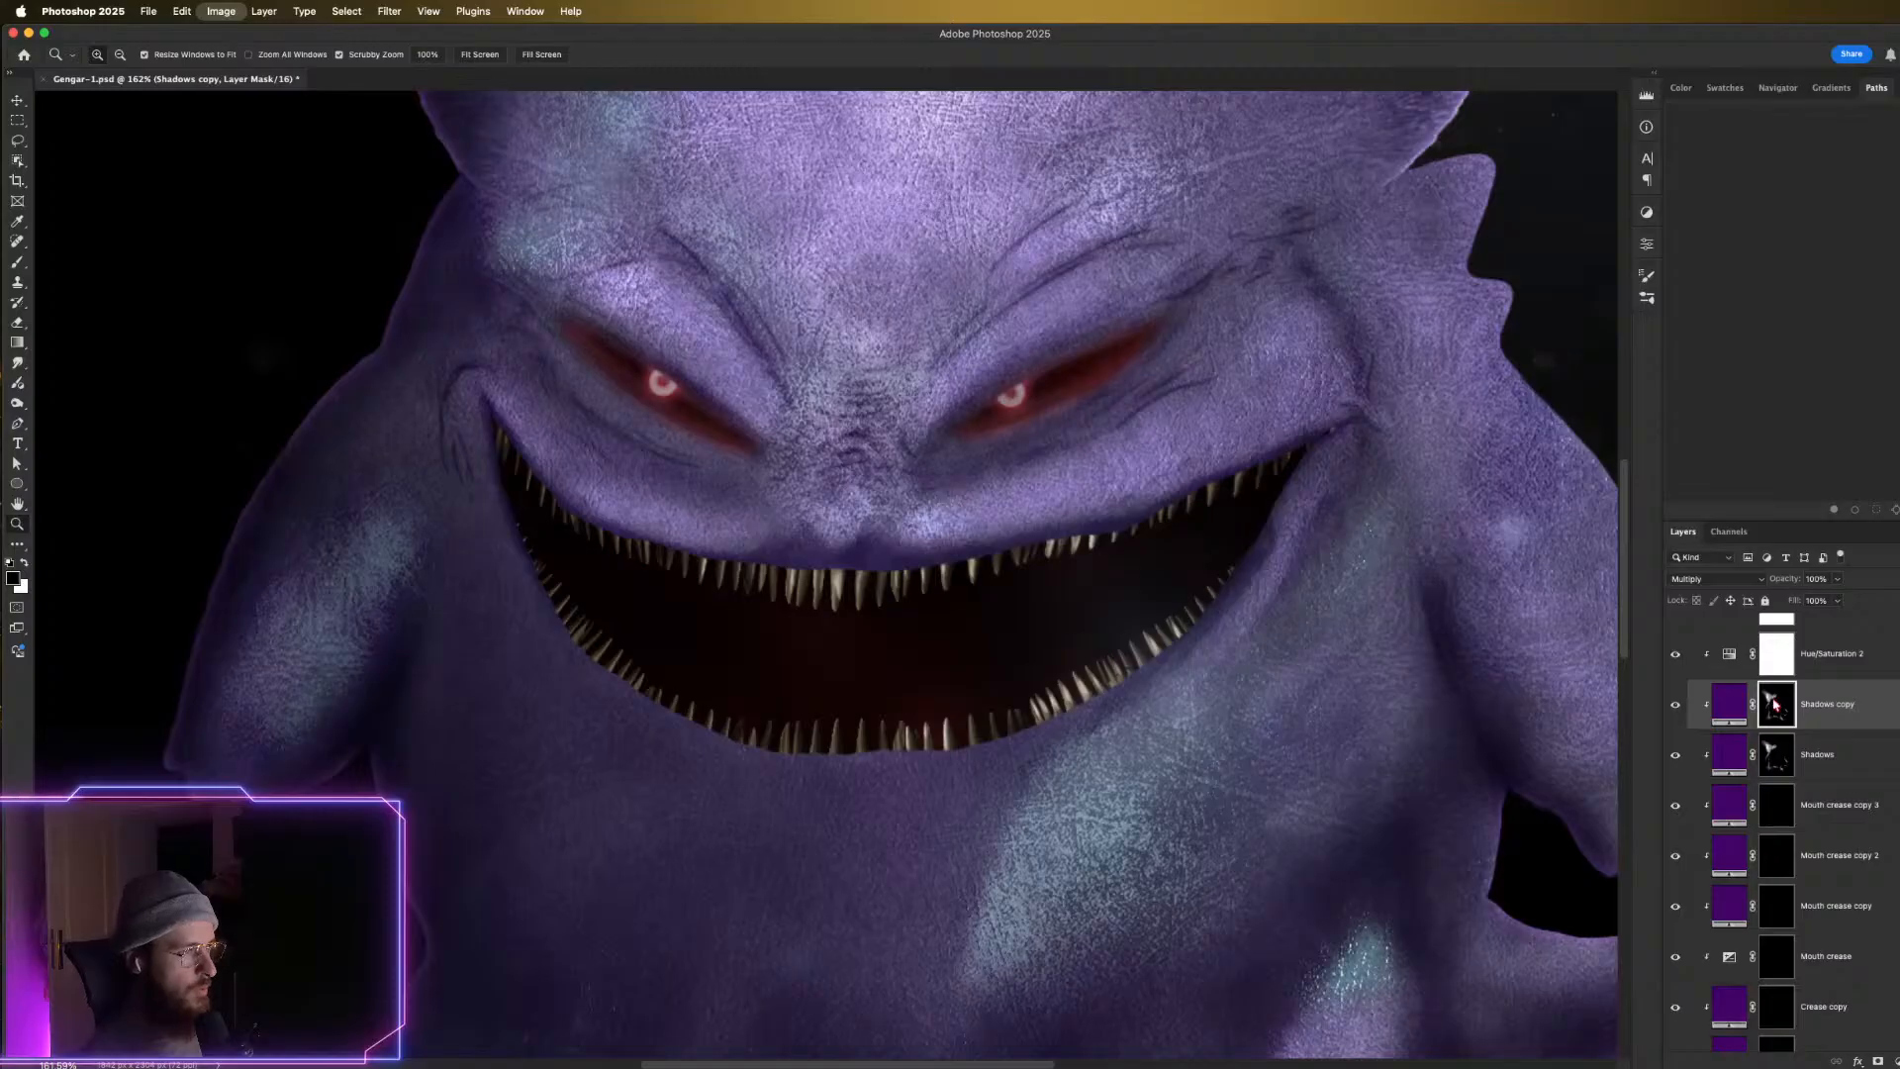
key(super+i)
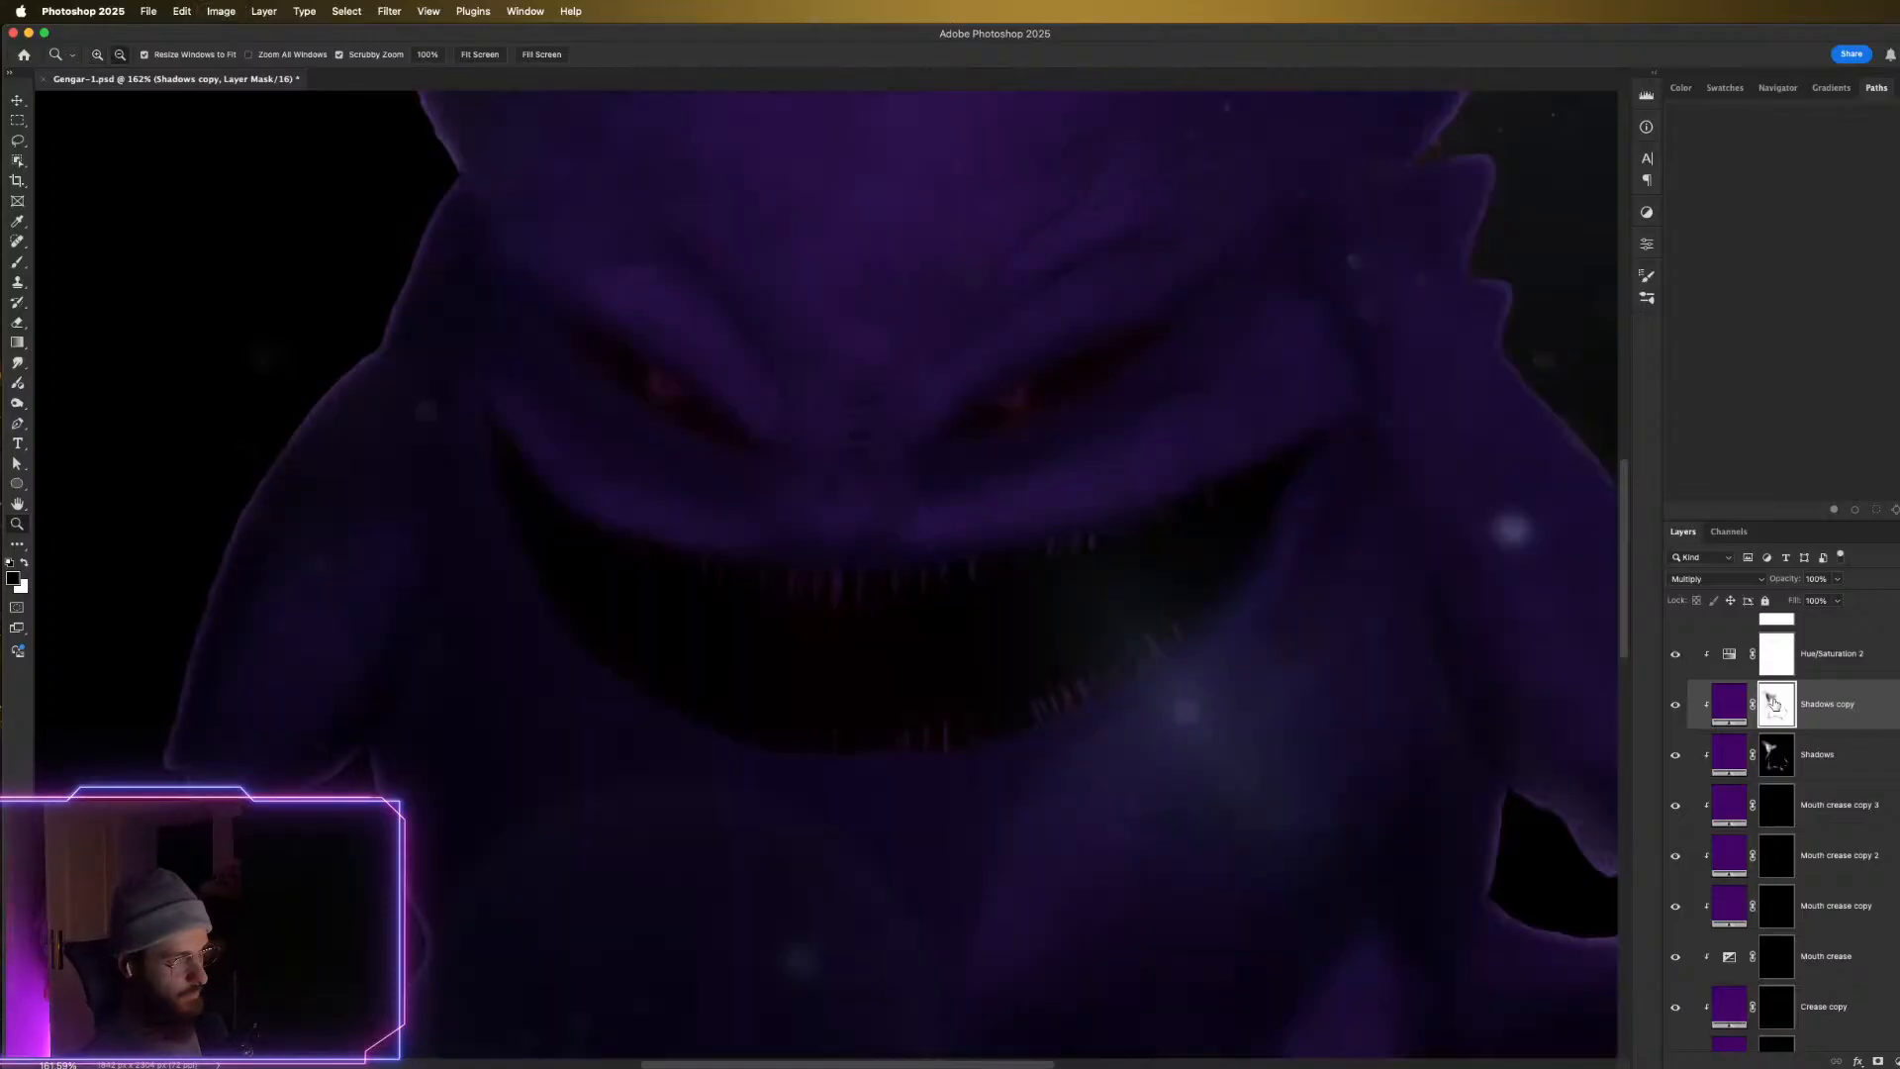
key(alt+BackSpace)
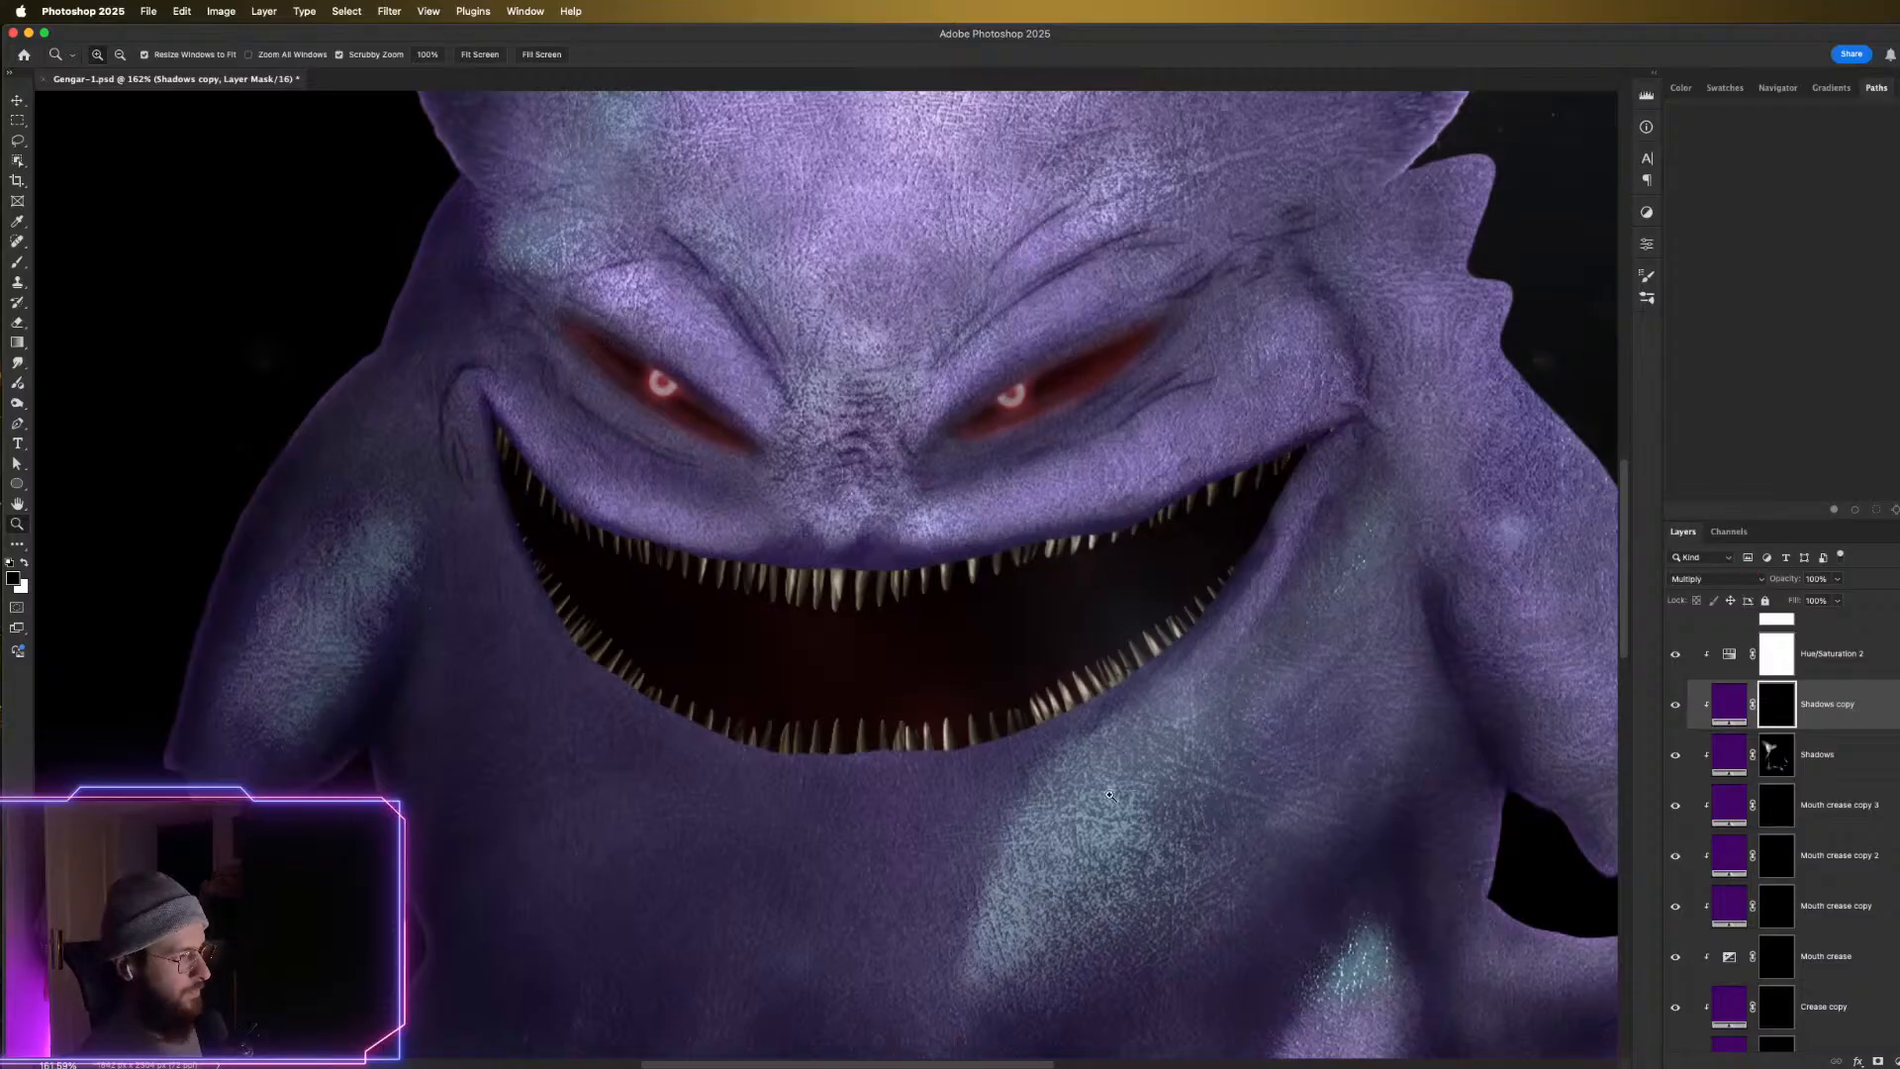
Step: Choose the Soft Round Pressure Size brush for painting on the Shadows copy layer mask around the mouth
drag(1173, 727, 1402, 692)
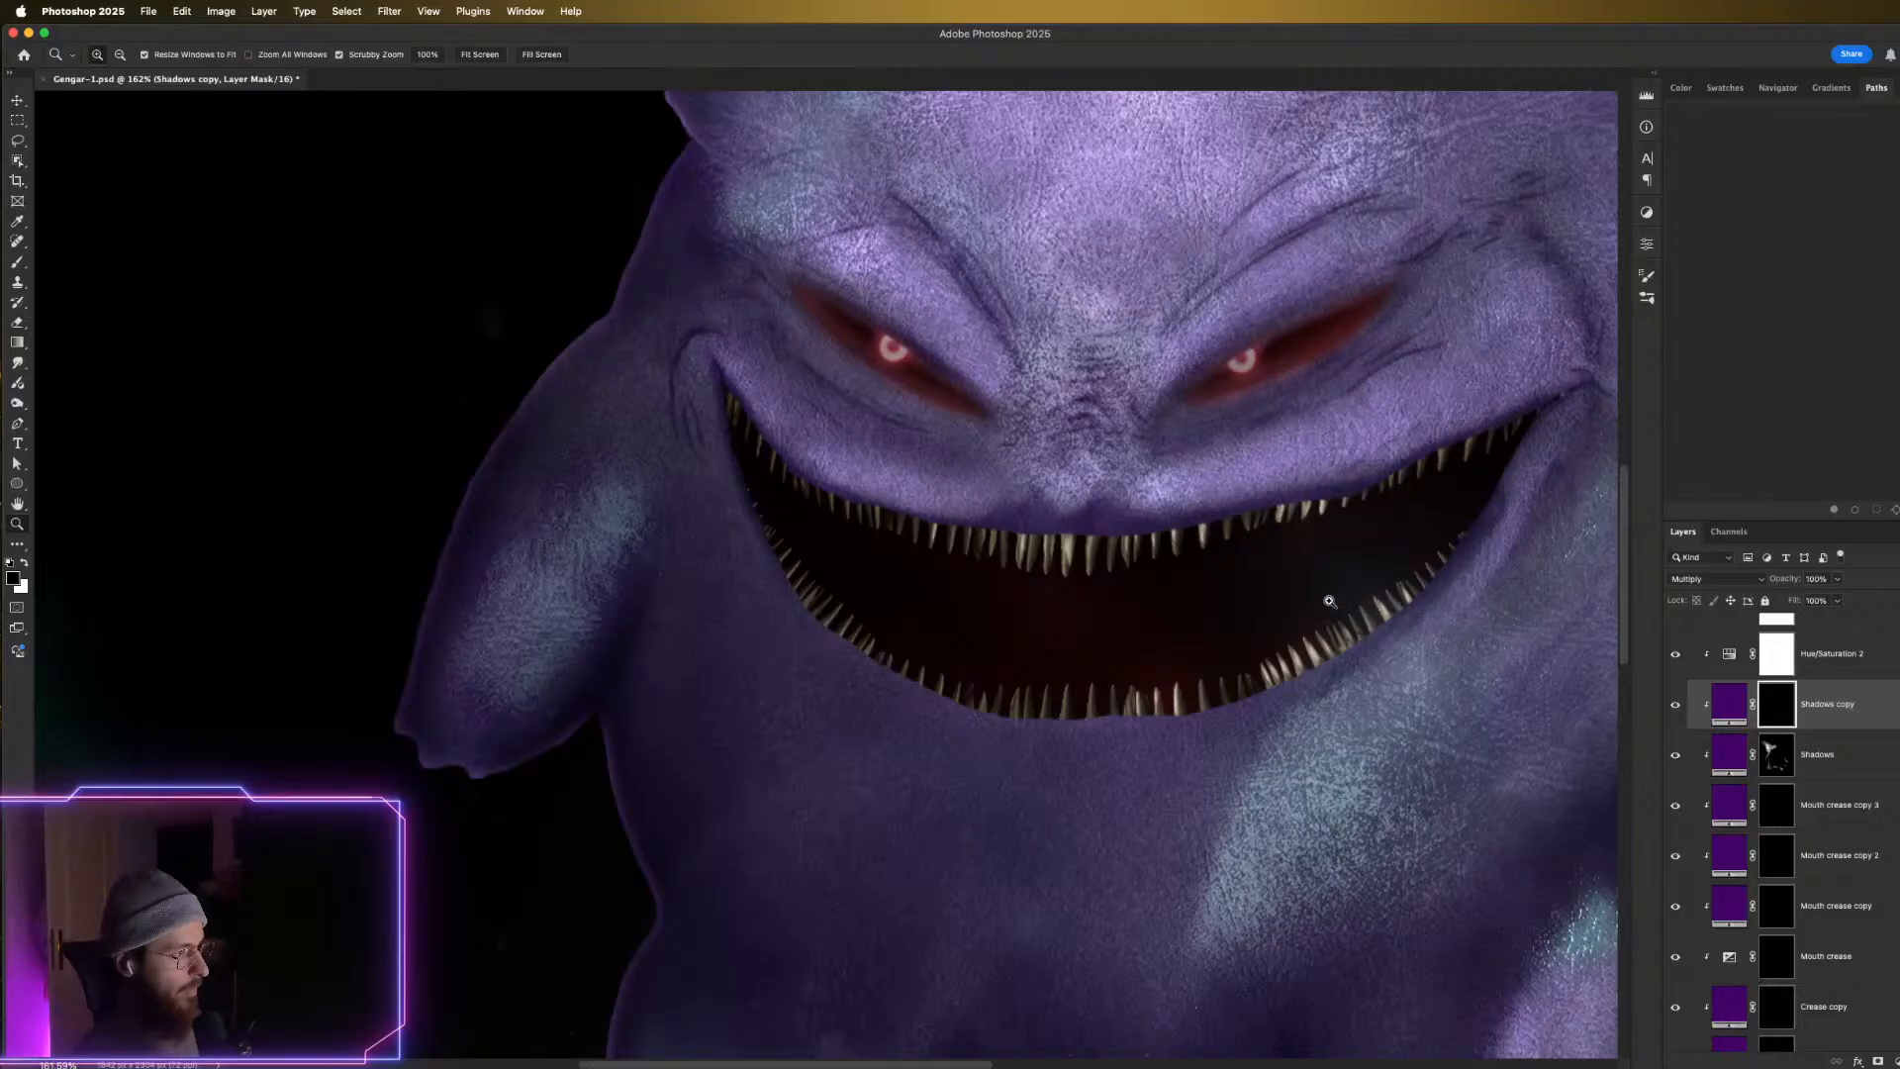
drag(1282, 582, 1306, 581)
key(b)
click(1647, 307)
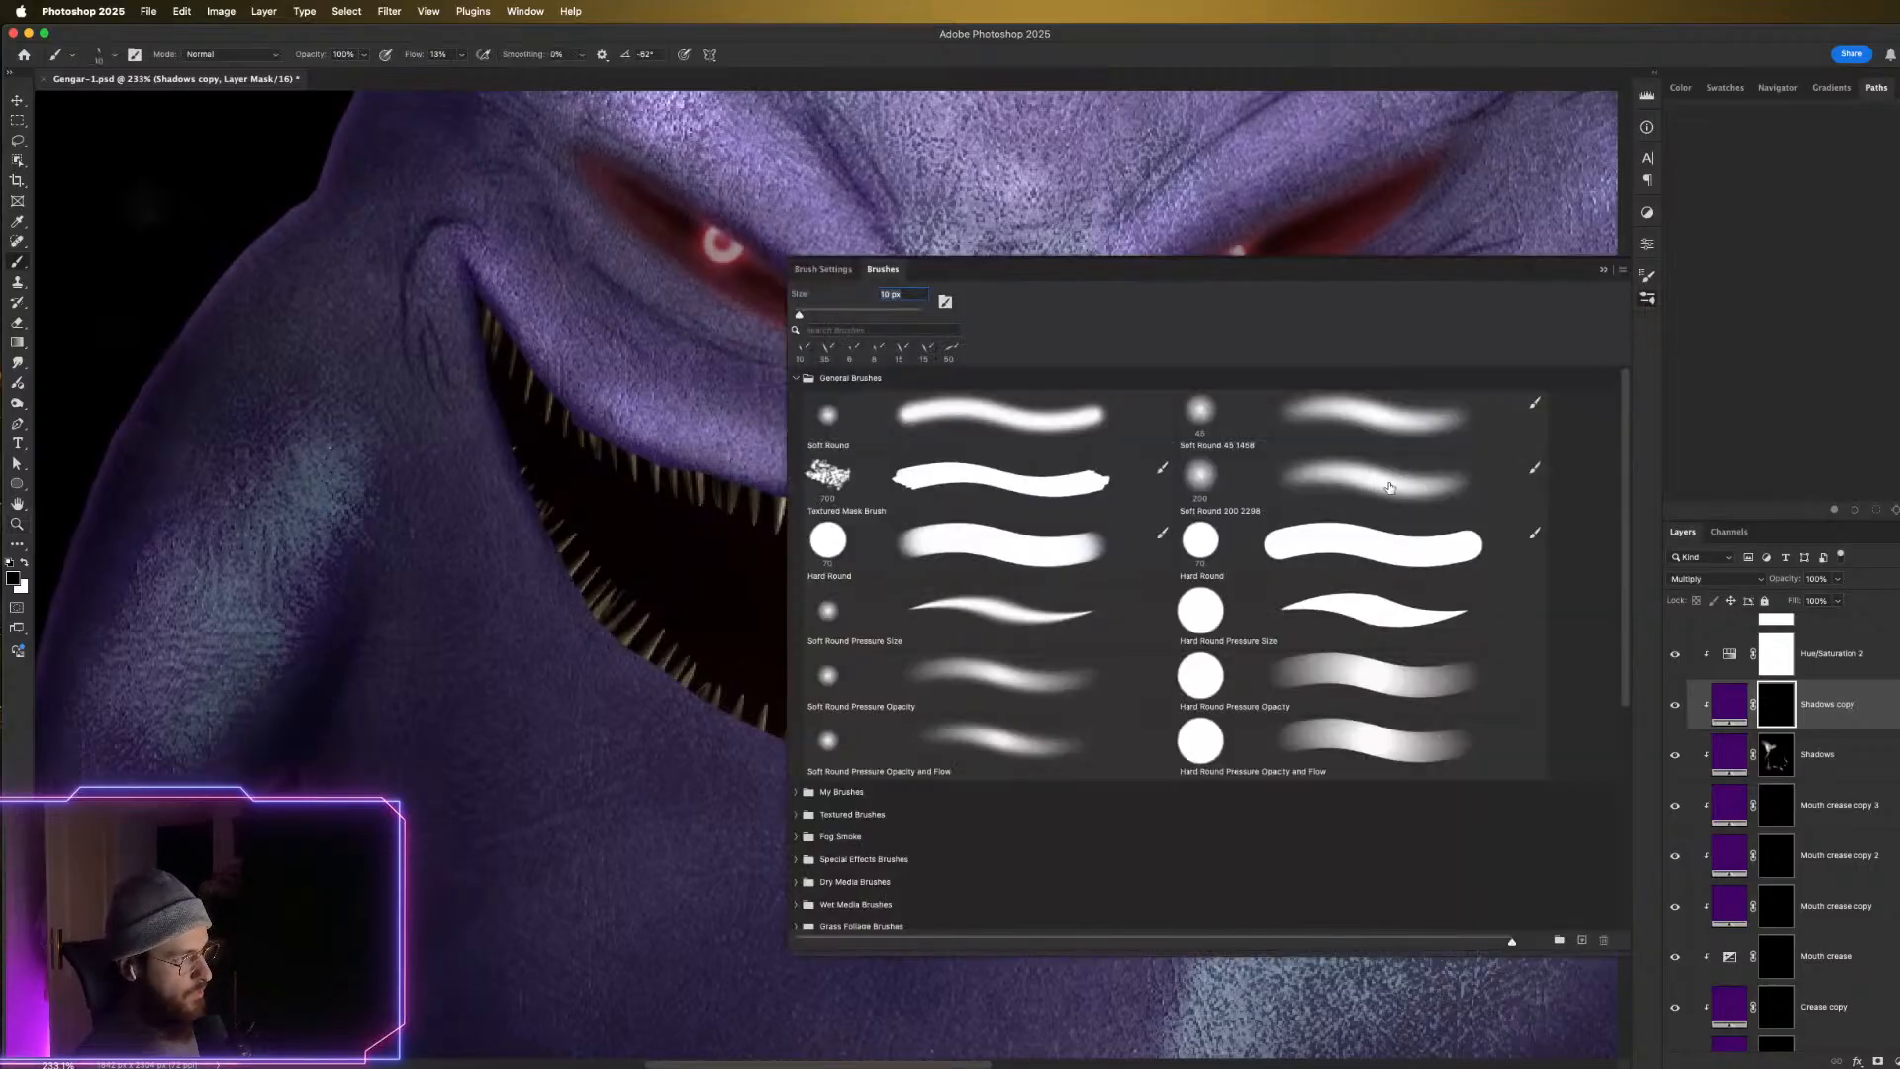
click(1063, 617)
click(1646, 297)
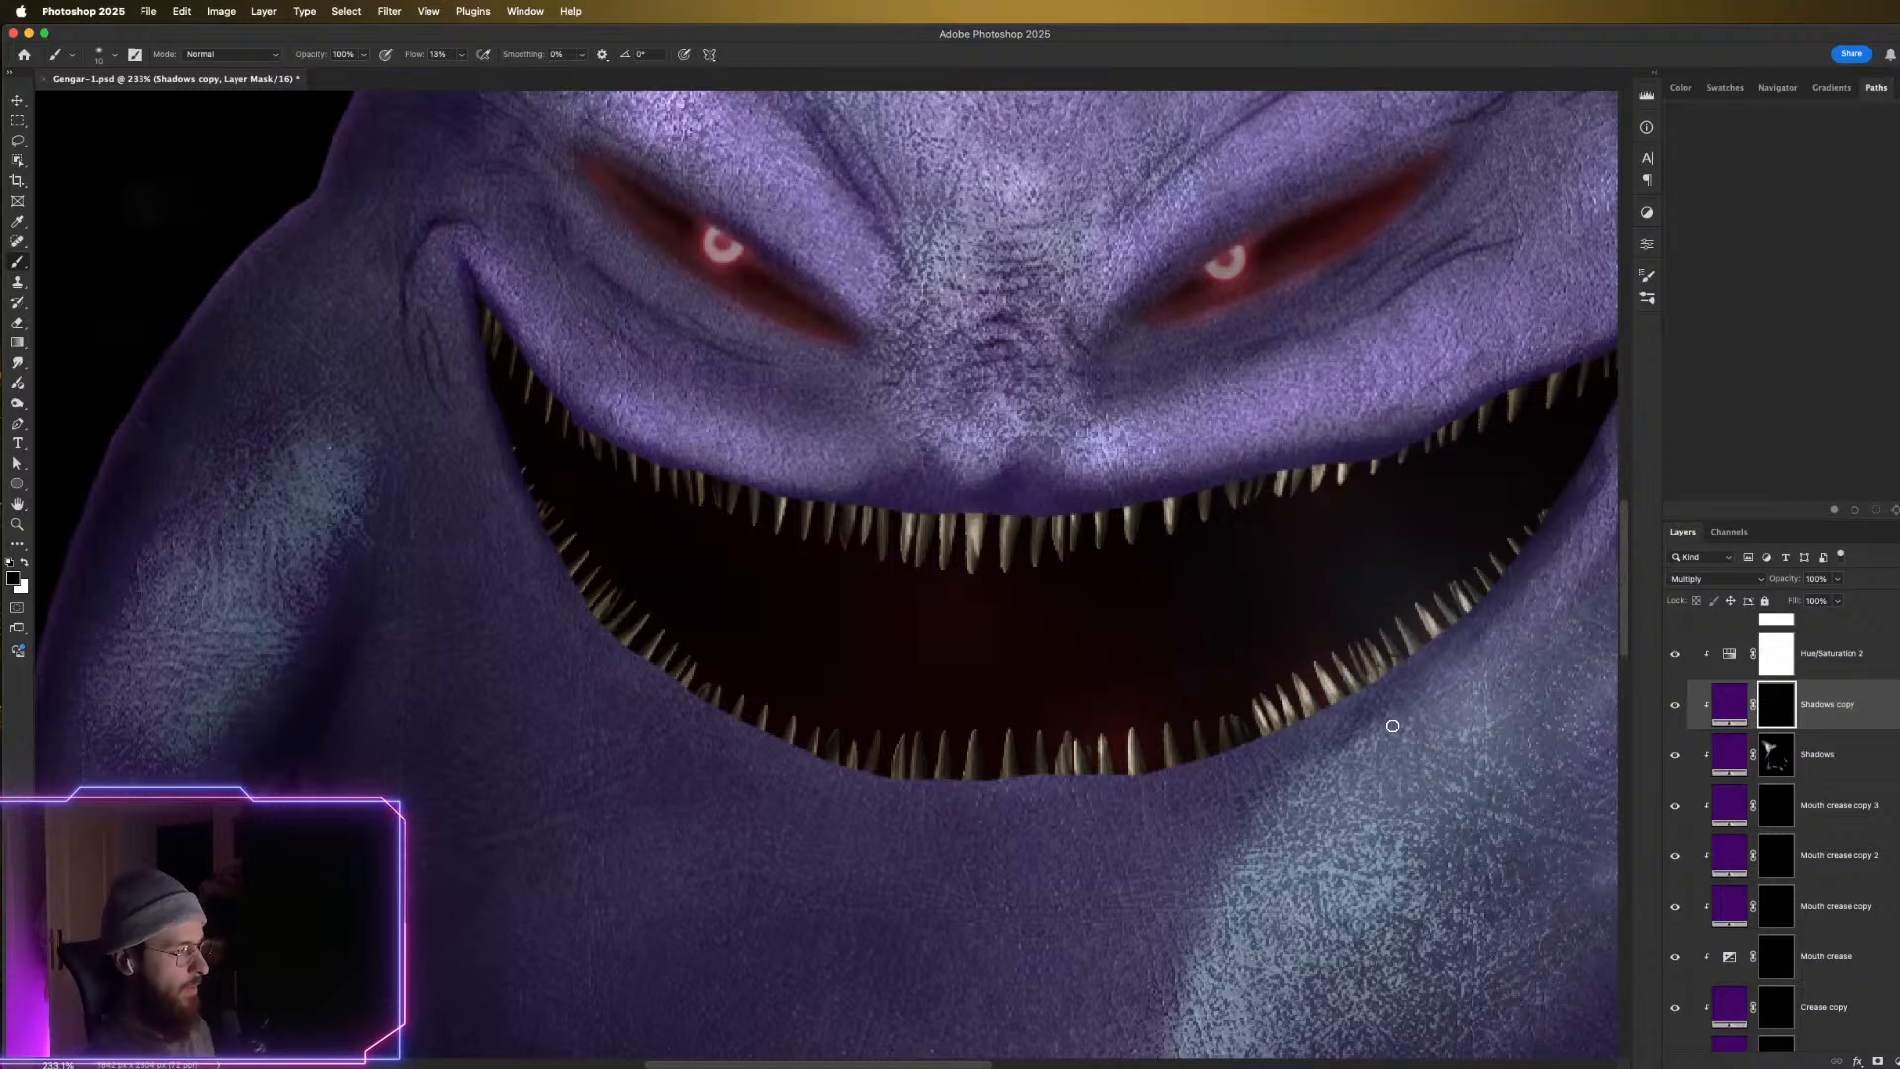
key(bracketright)
key(bracketright)
key(bracketright)
key(bracketright)
key(bracketright)
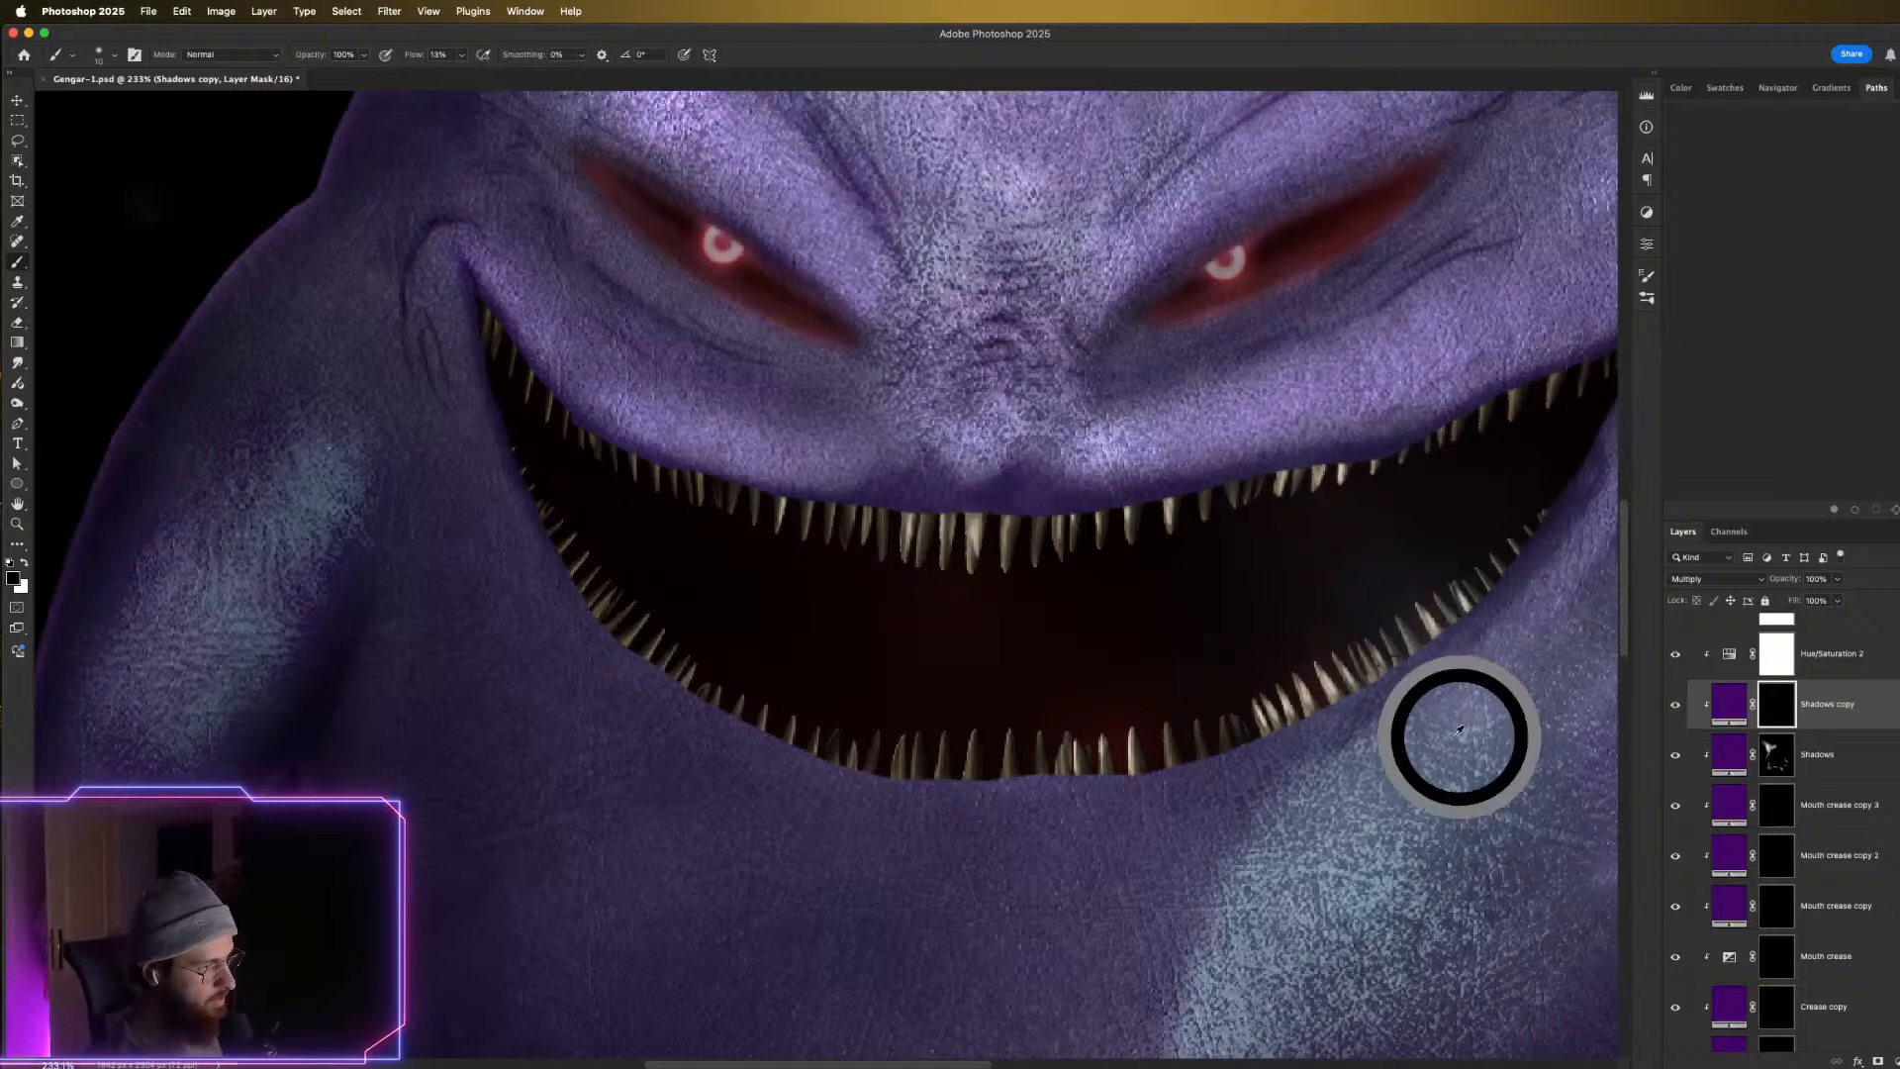
key(bracketleft)
key(bracketleft)
key(bracketleft)
key(bracketleft)
key(bracketleft)
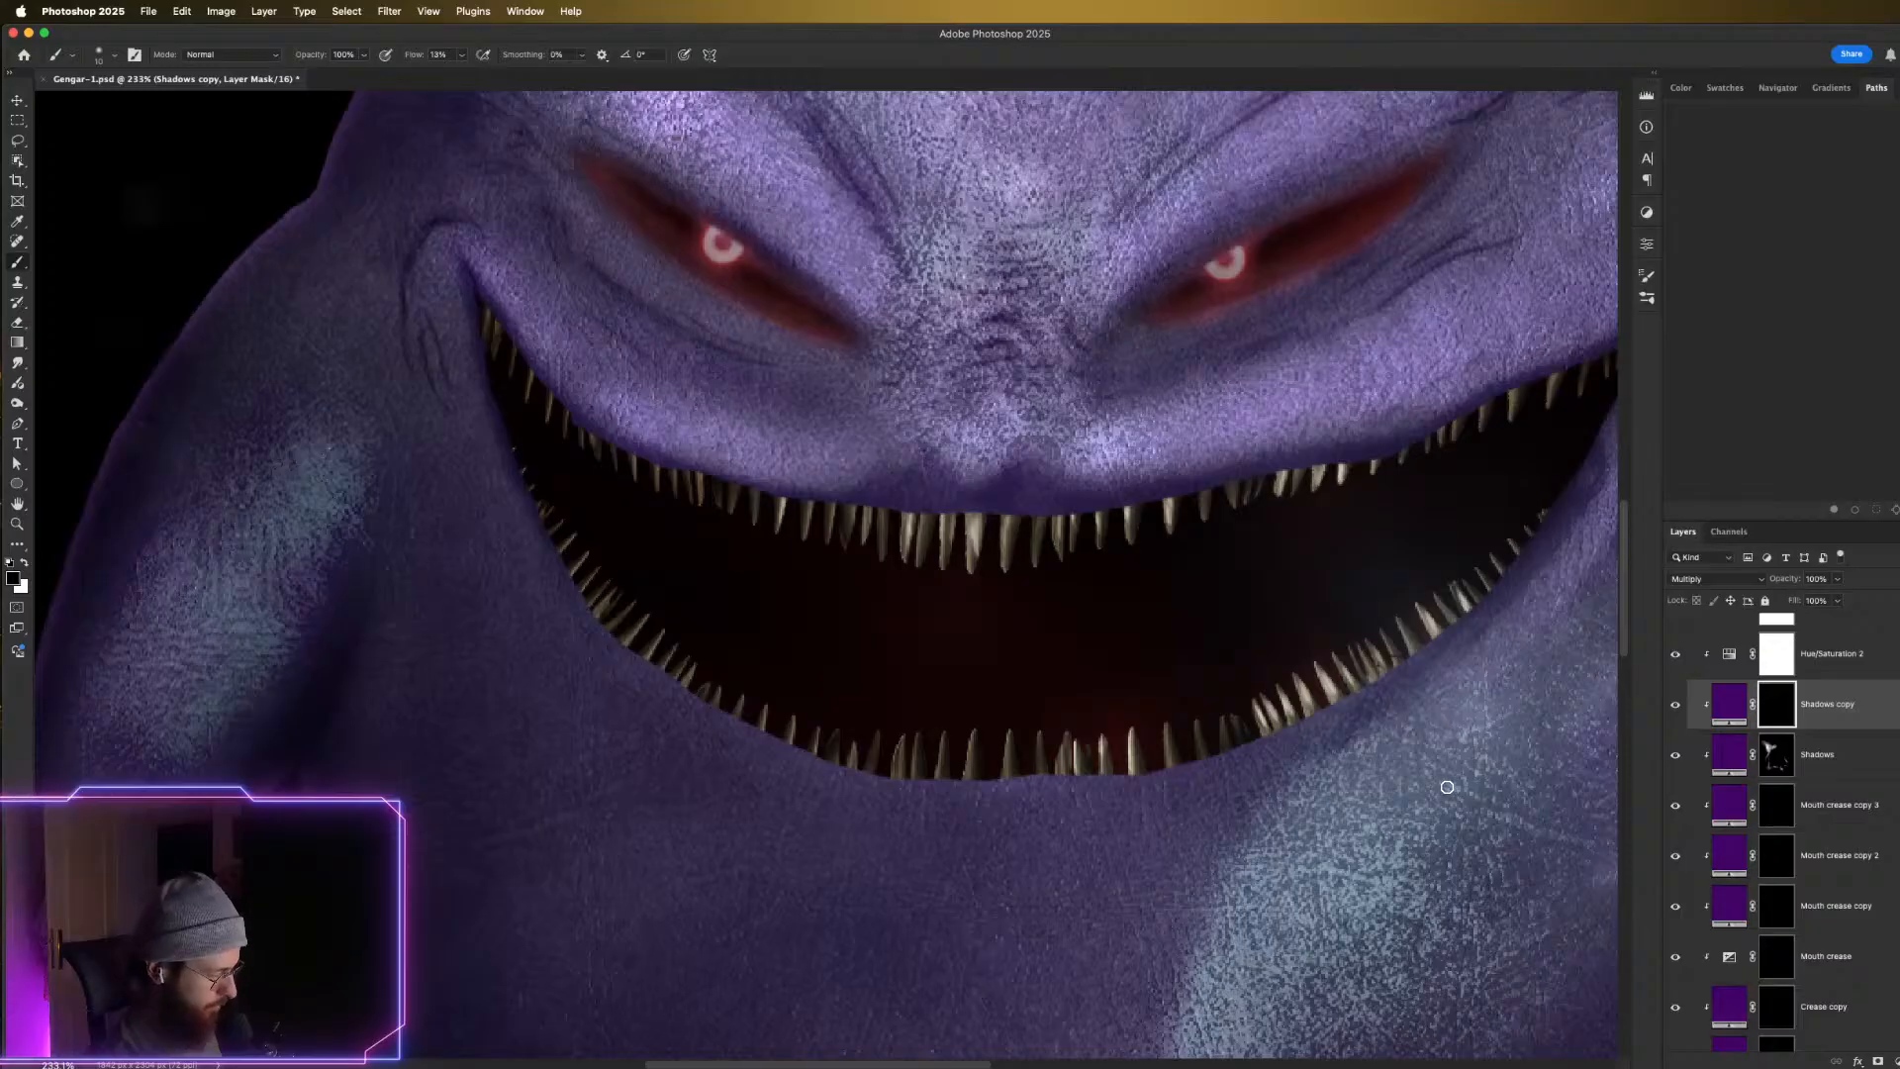
key(x)
key(x)
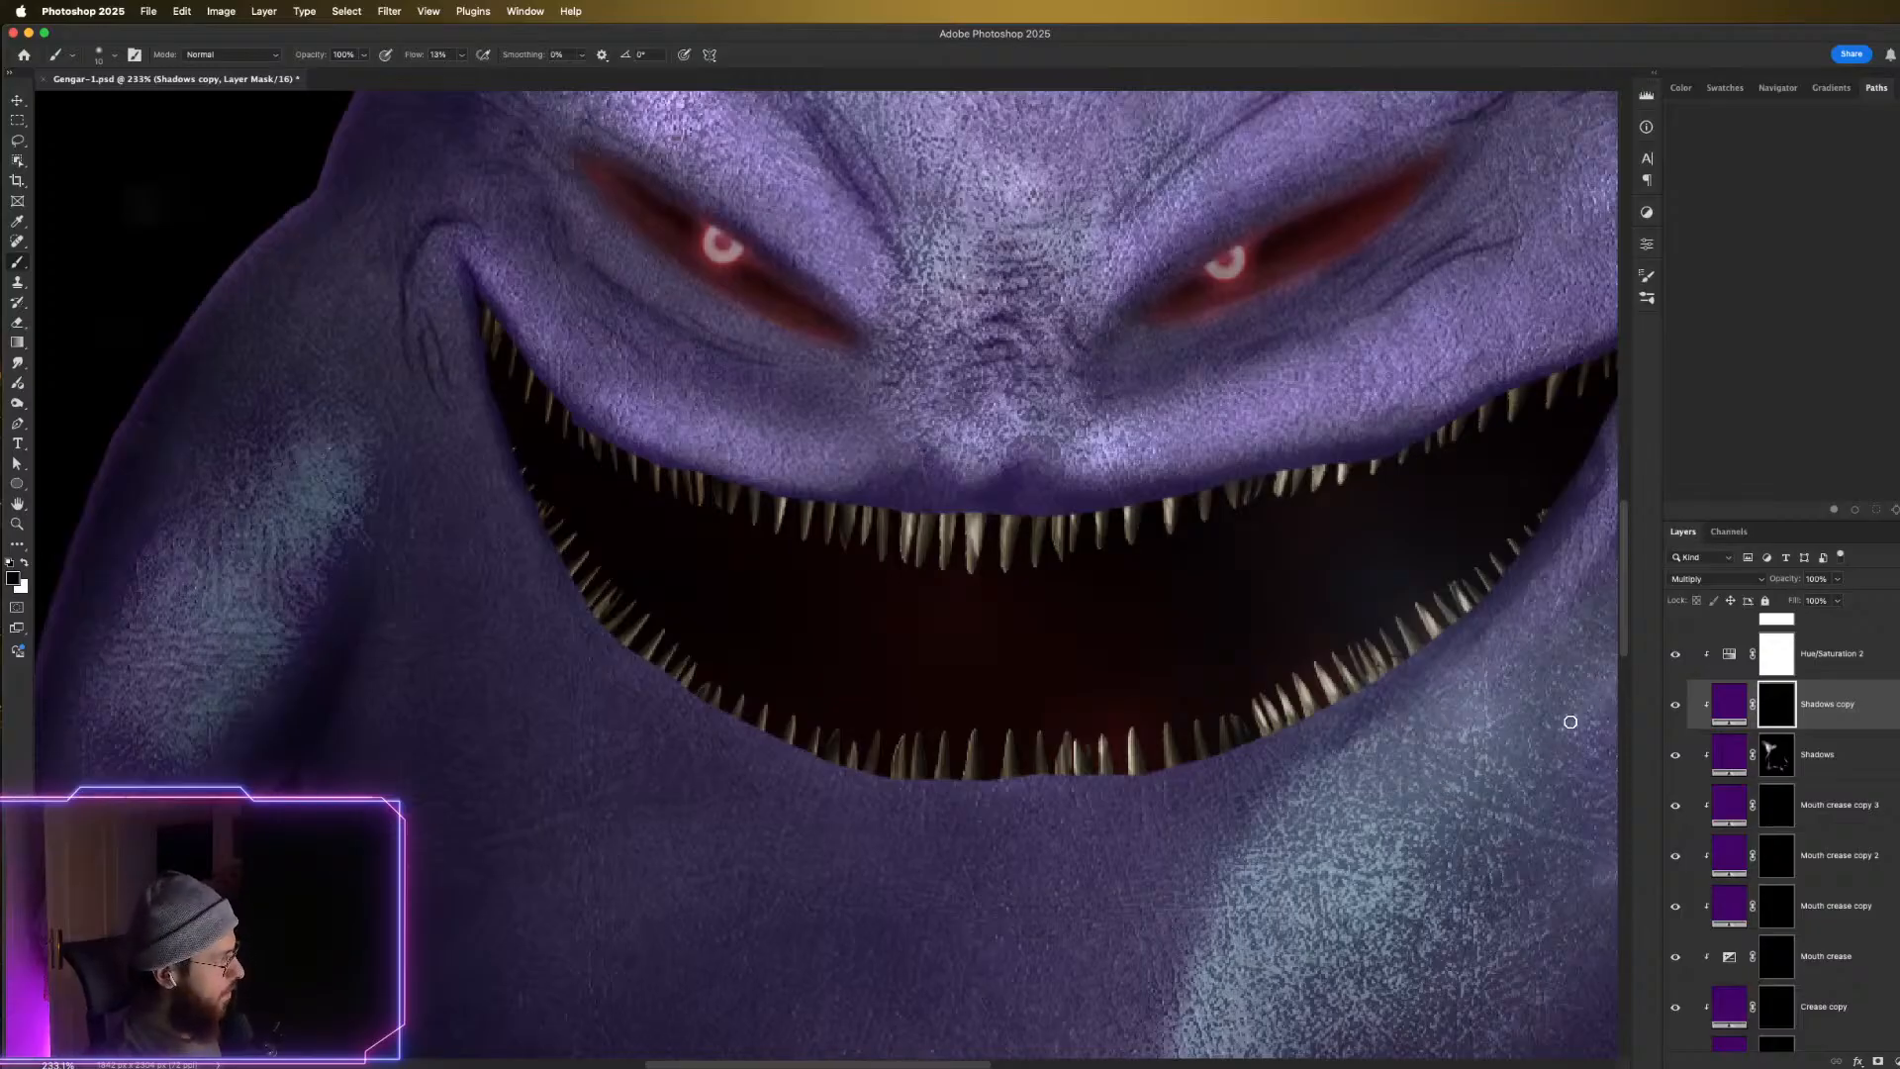
key(z)
drag(1521, 800, 1479, 805)
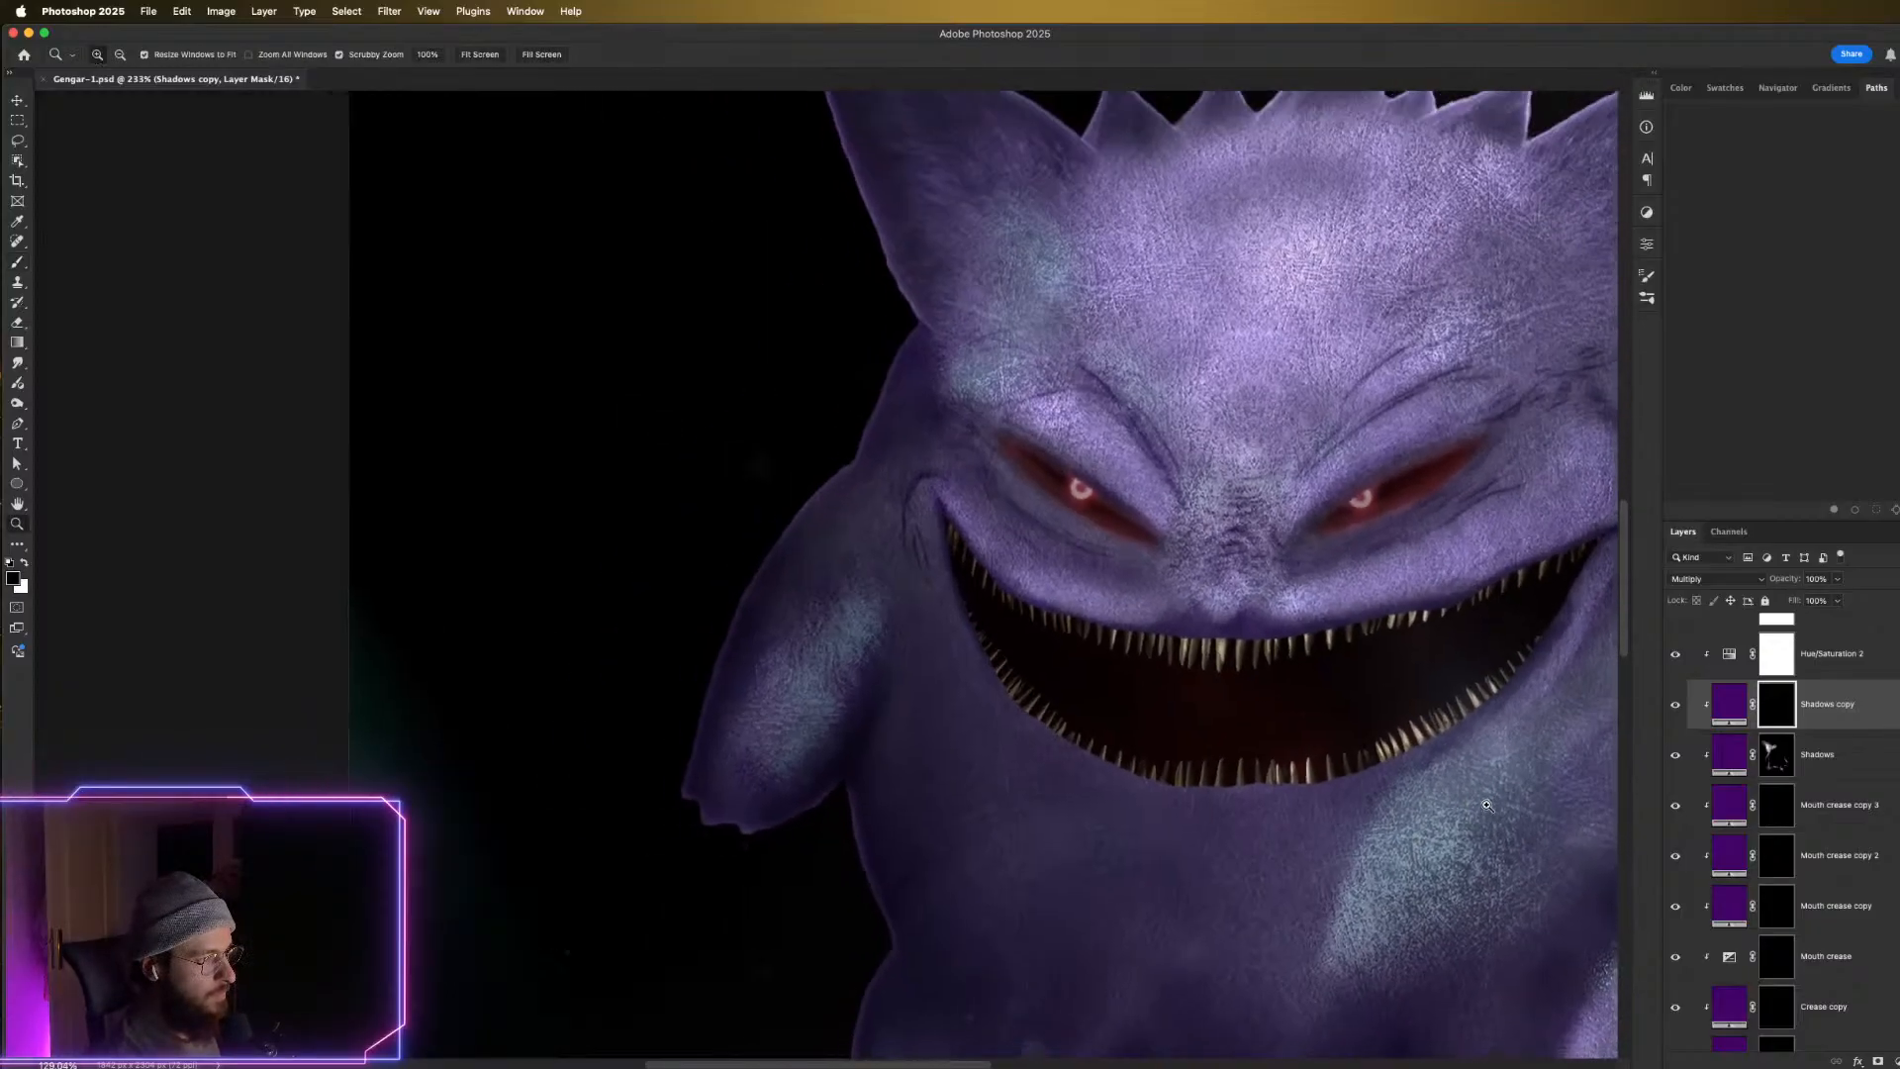
key(b)
mouse_move(1500, 870)
mouse_down()
mouse_move(1534, 781)
mouse_move(1500, 770)
mouse_up()
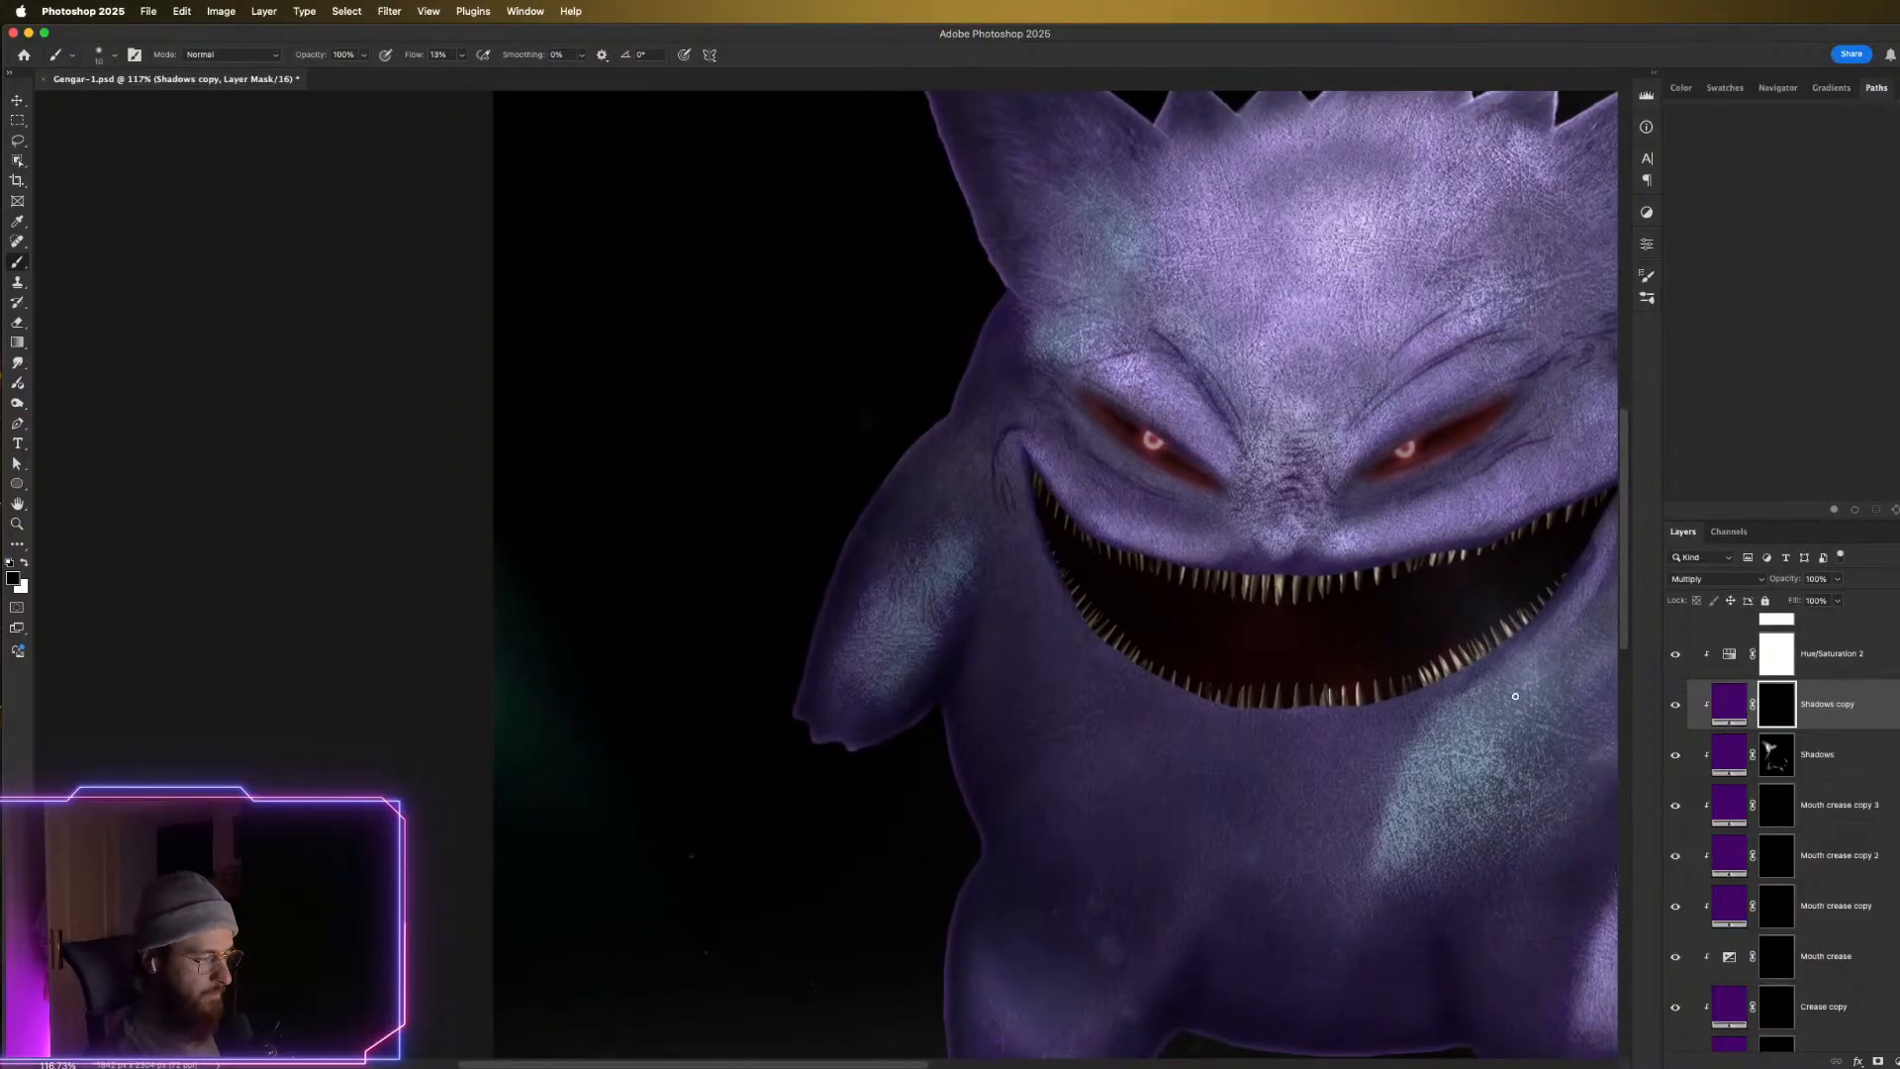
mouse_move(1494, 621)
mouse_down()
mouse_move(1553, 623)
mouse_move(1514, 626)
mouse_up()
drag(1452, 710, 1408, 722)
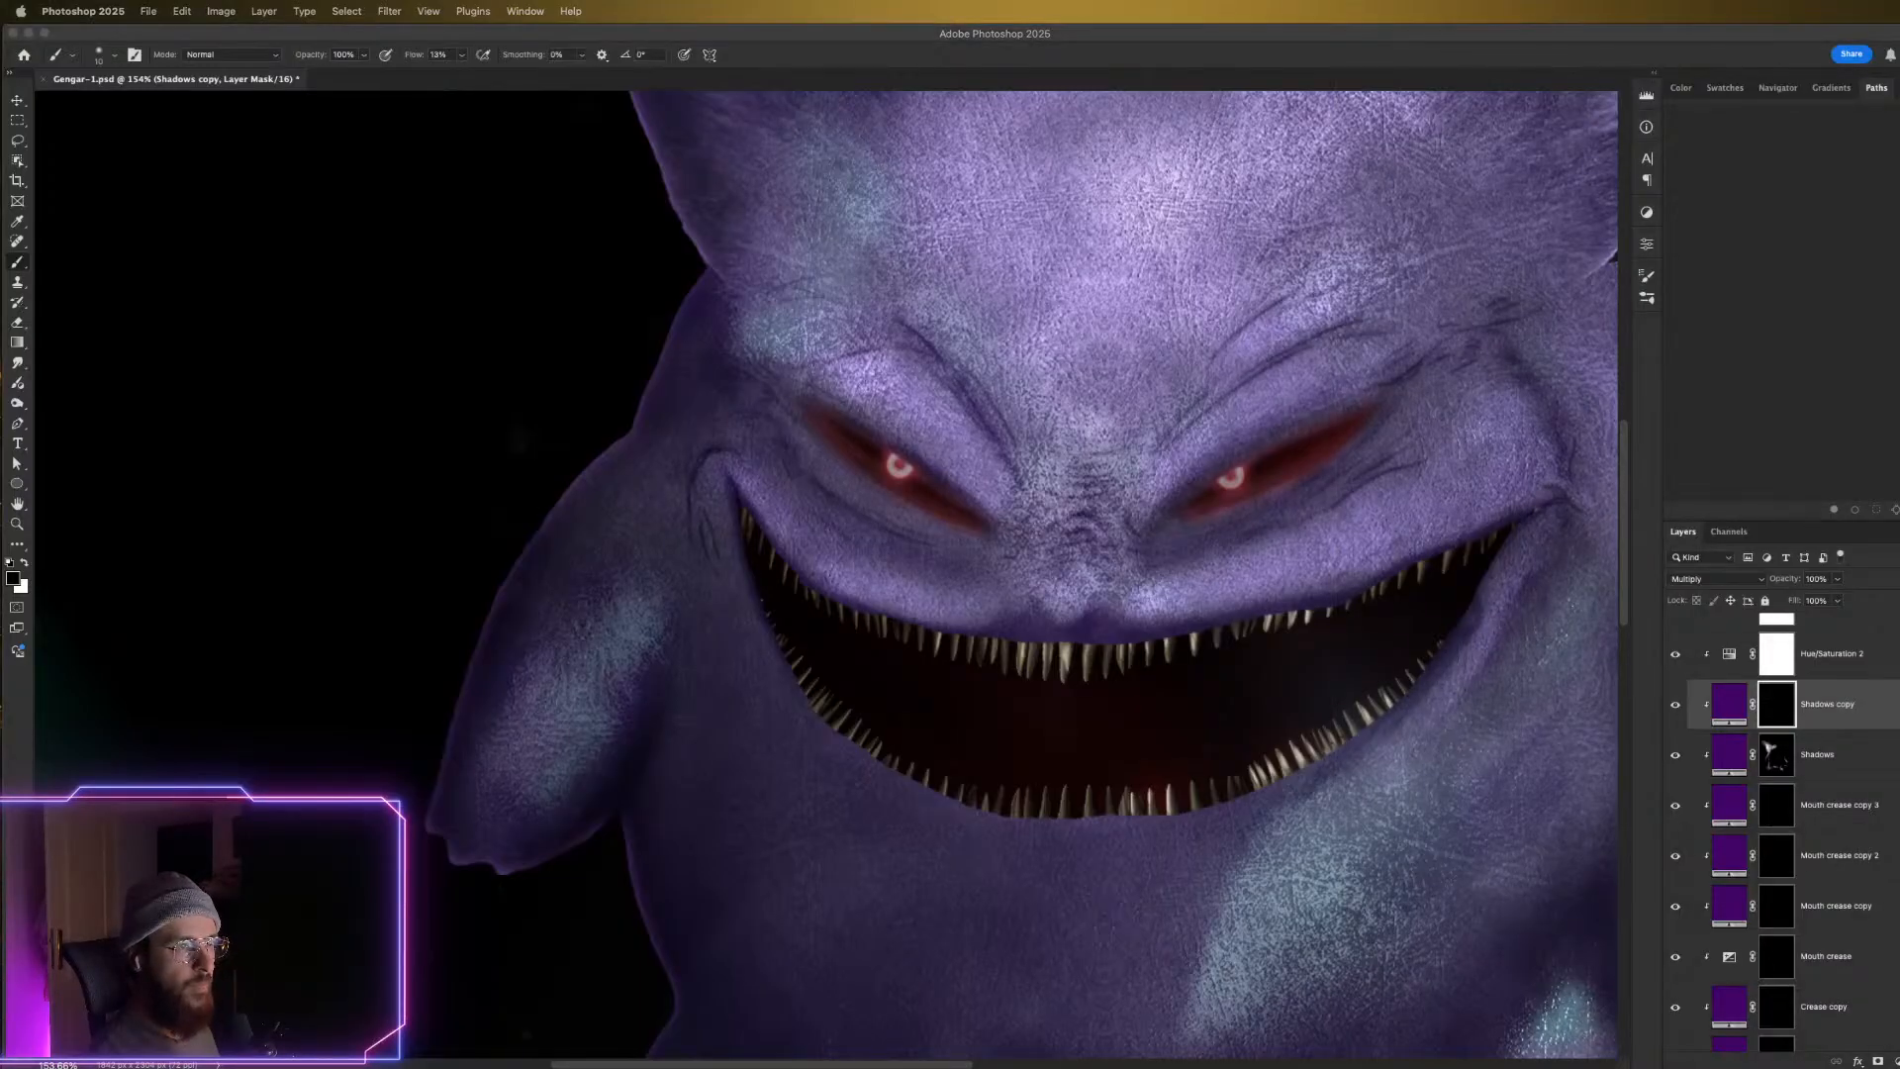
Step: Switch to the YouTube live chat window in Chrome, read the recent messages and return to Photoshop
key(super+Tab)
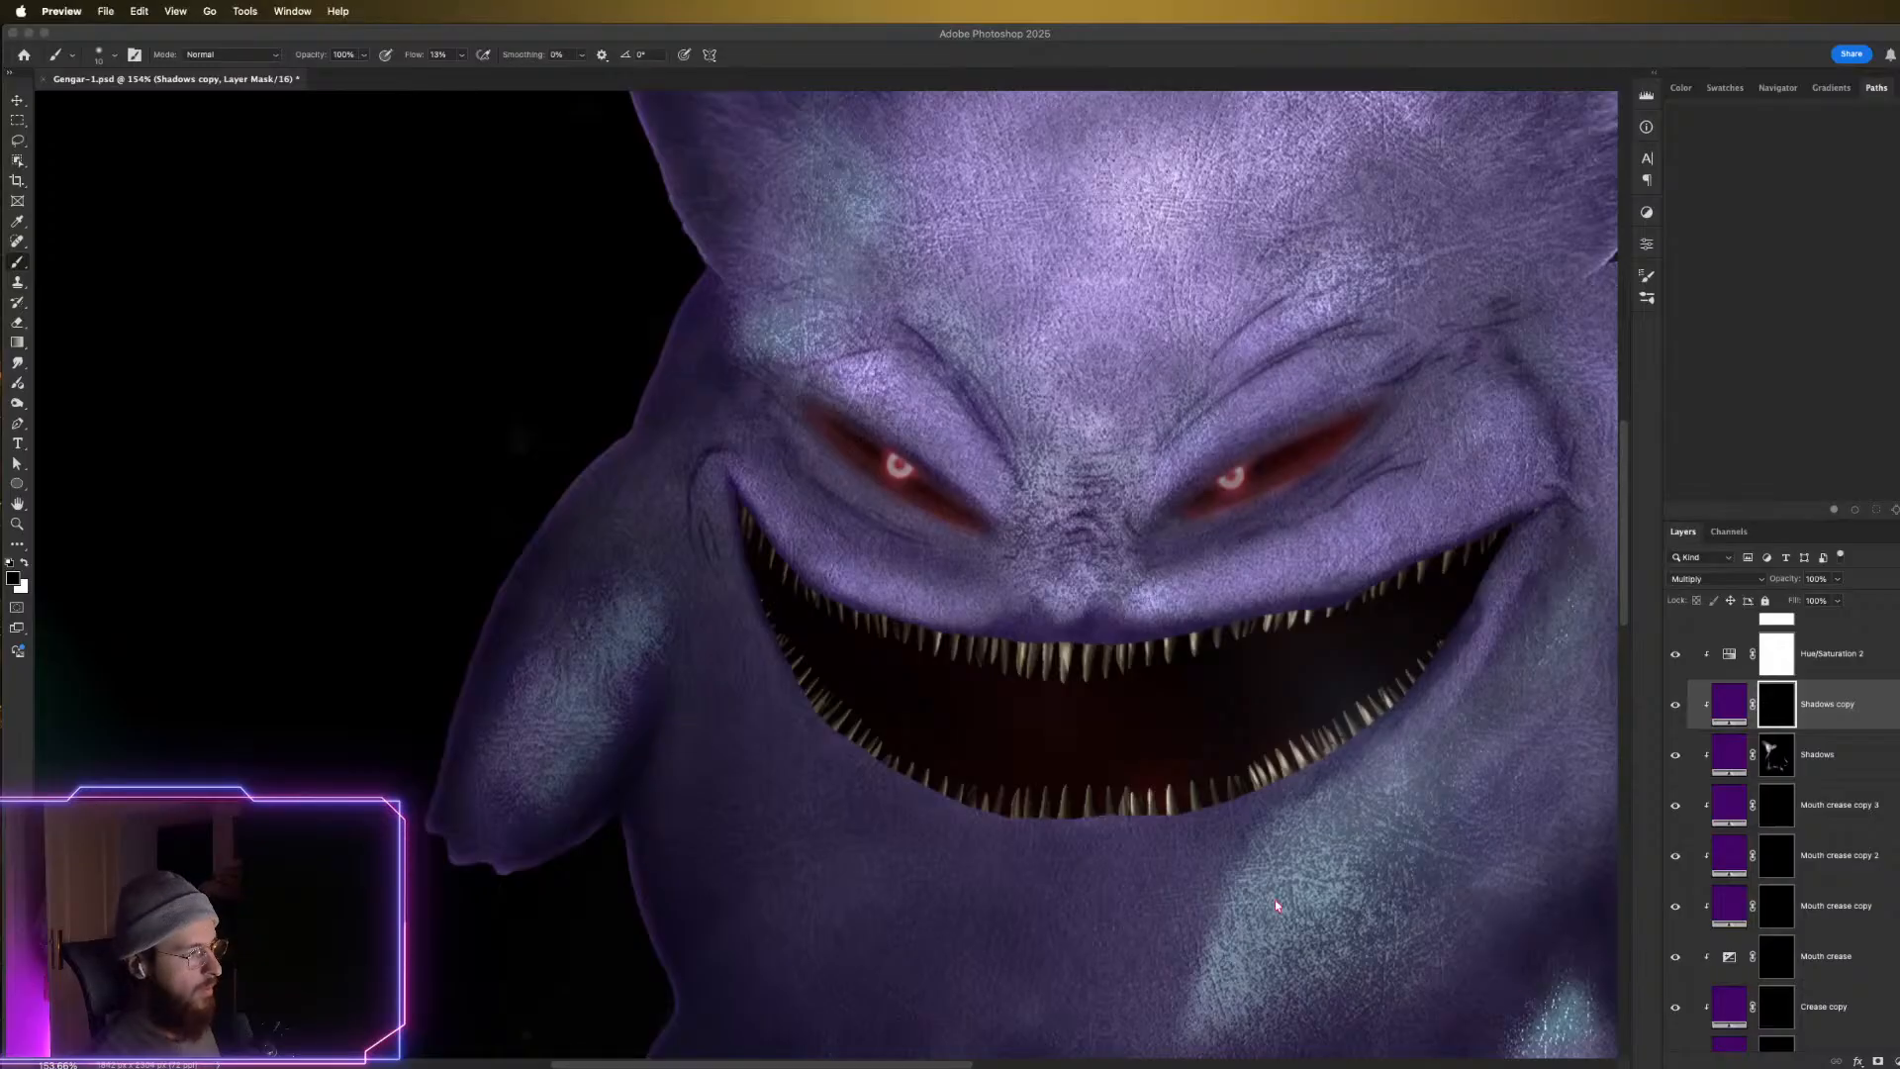
click(1296, 858)
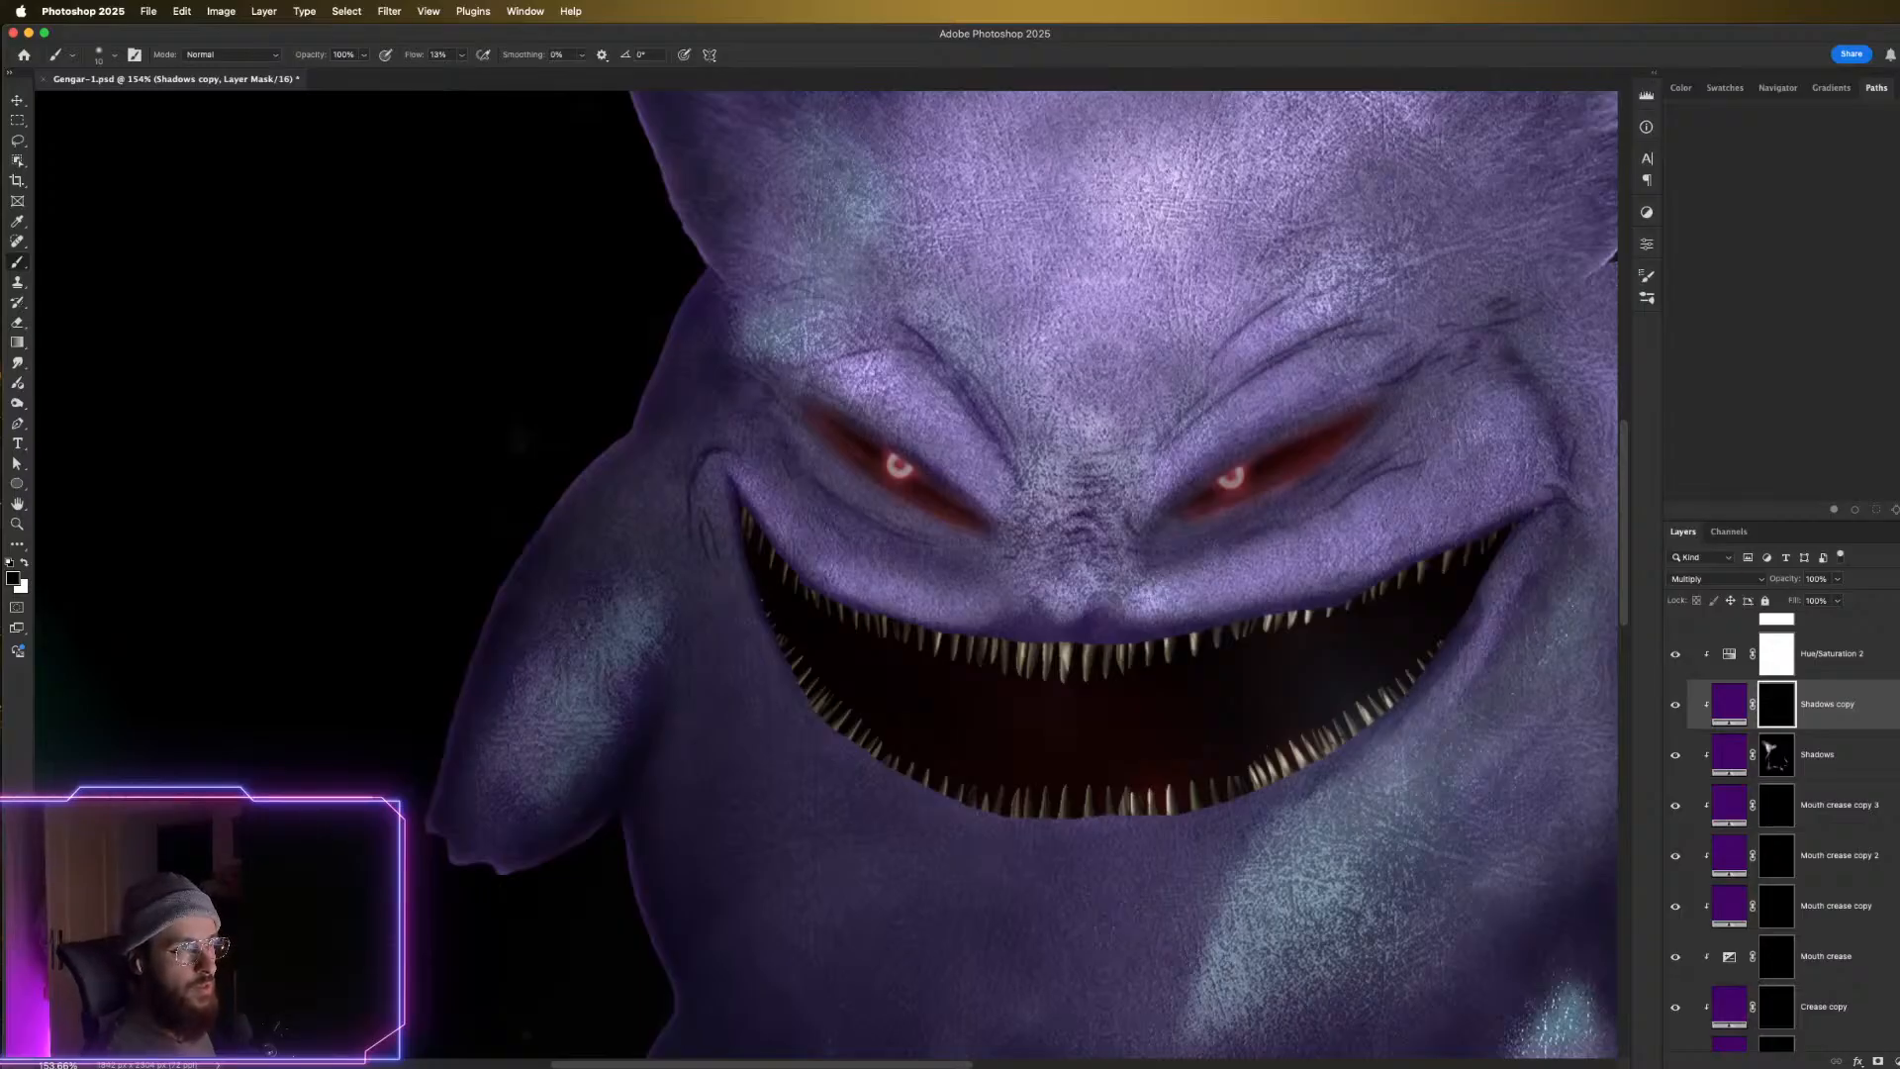
key(super+Tab)
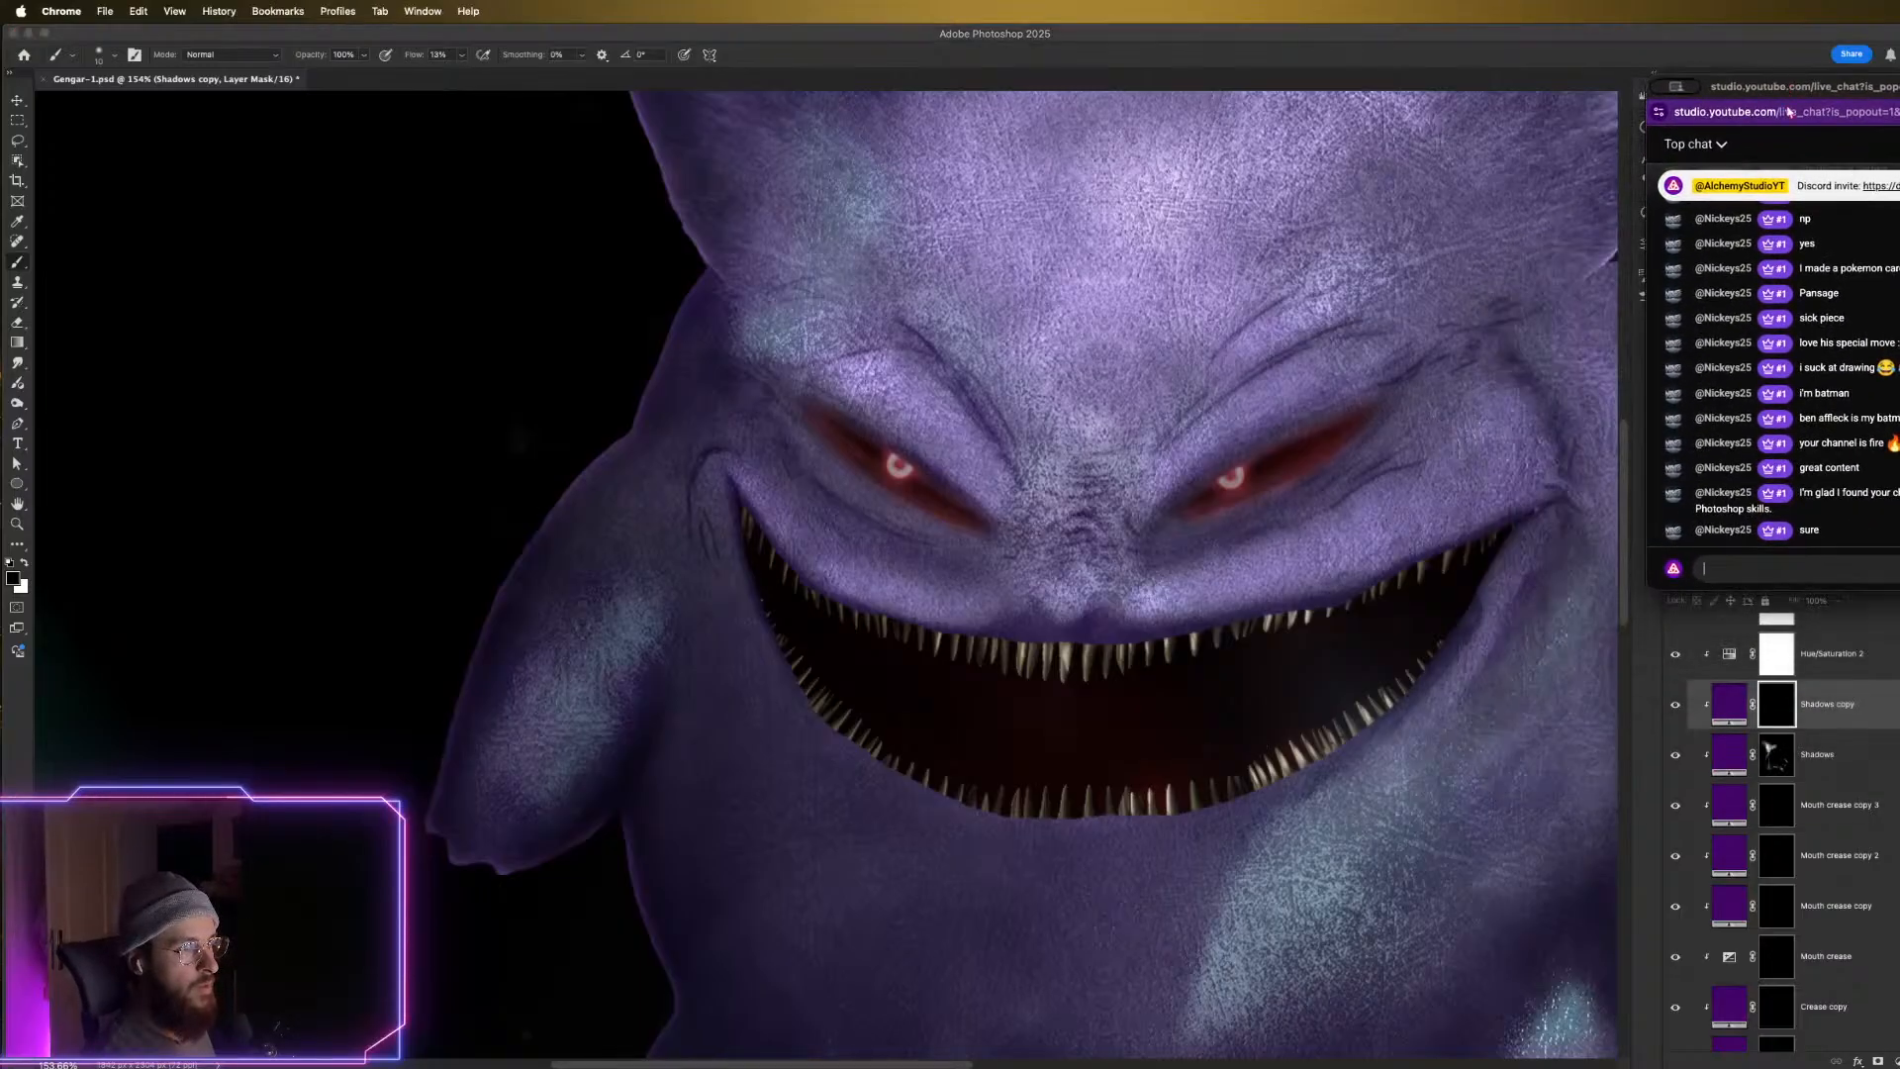
drag(1771, 586, 1771, 485)
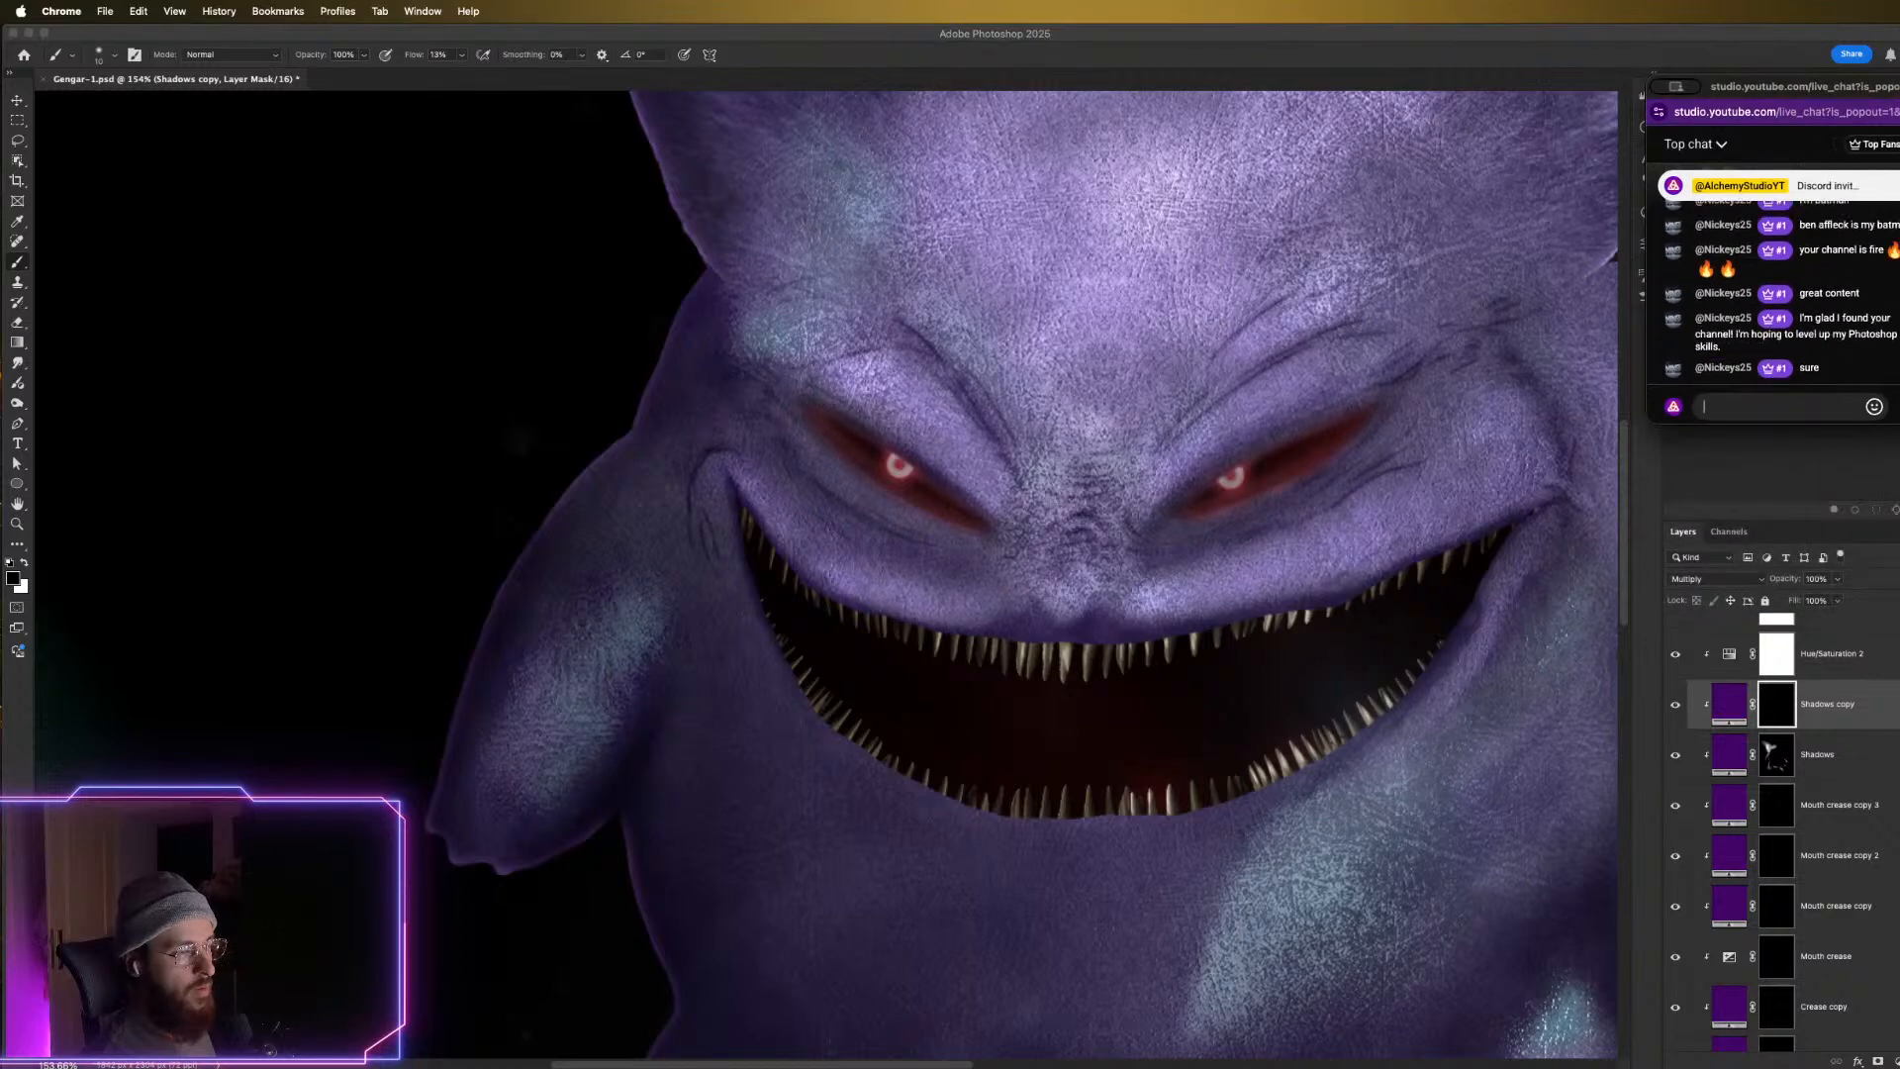
drag(1854, 86, 1867, 85)
key(super+Tab)
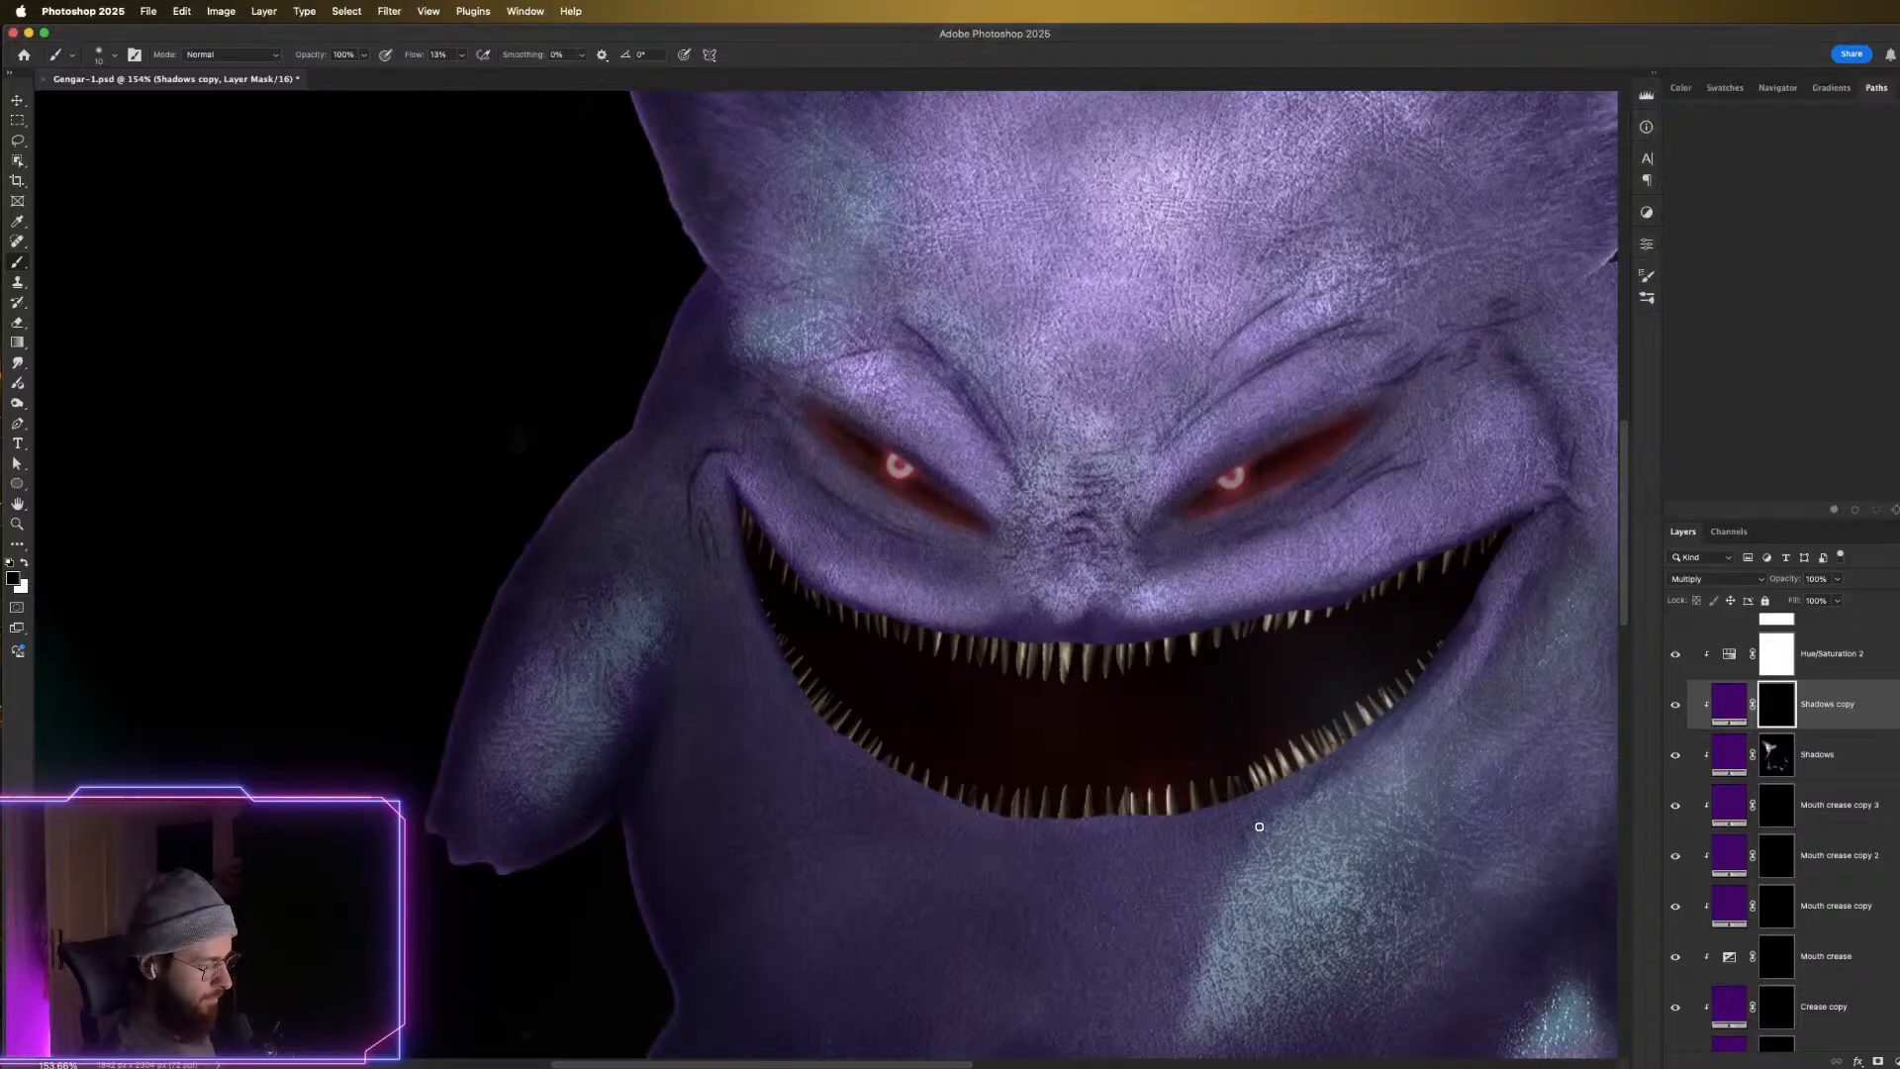
Step: Make white the foreground colour for the mask, and check Chrome's live chat for new messages before returning to Photoshop
key(x)
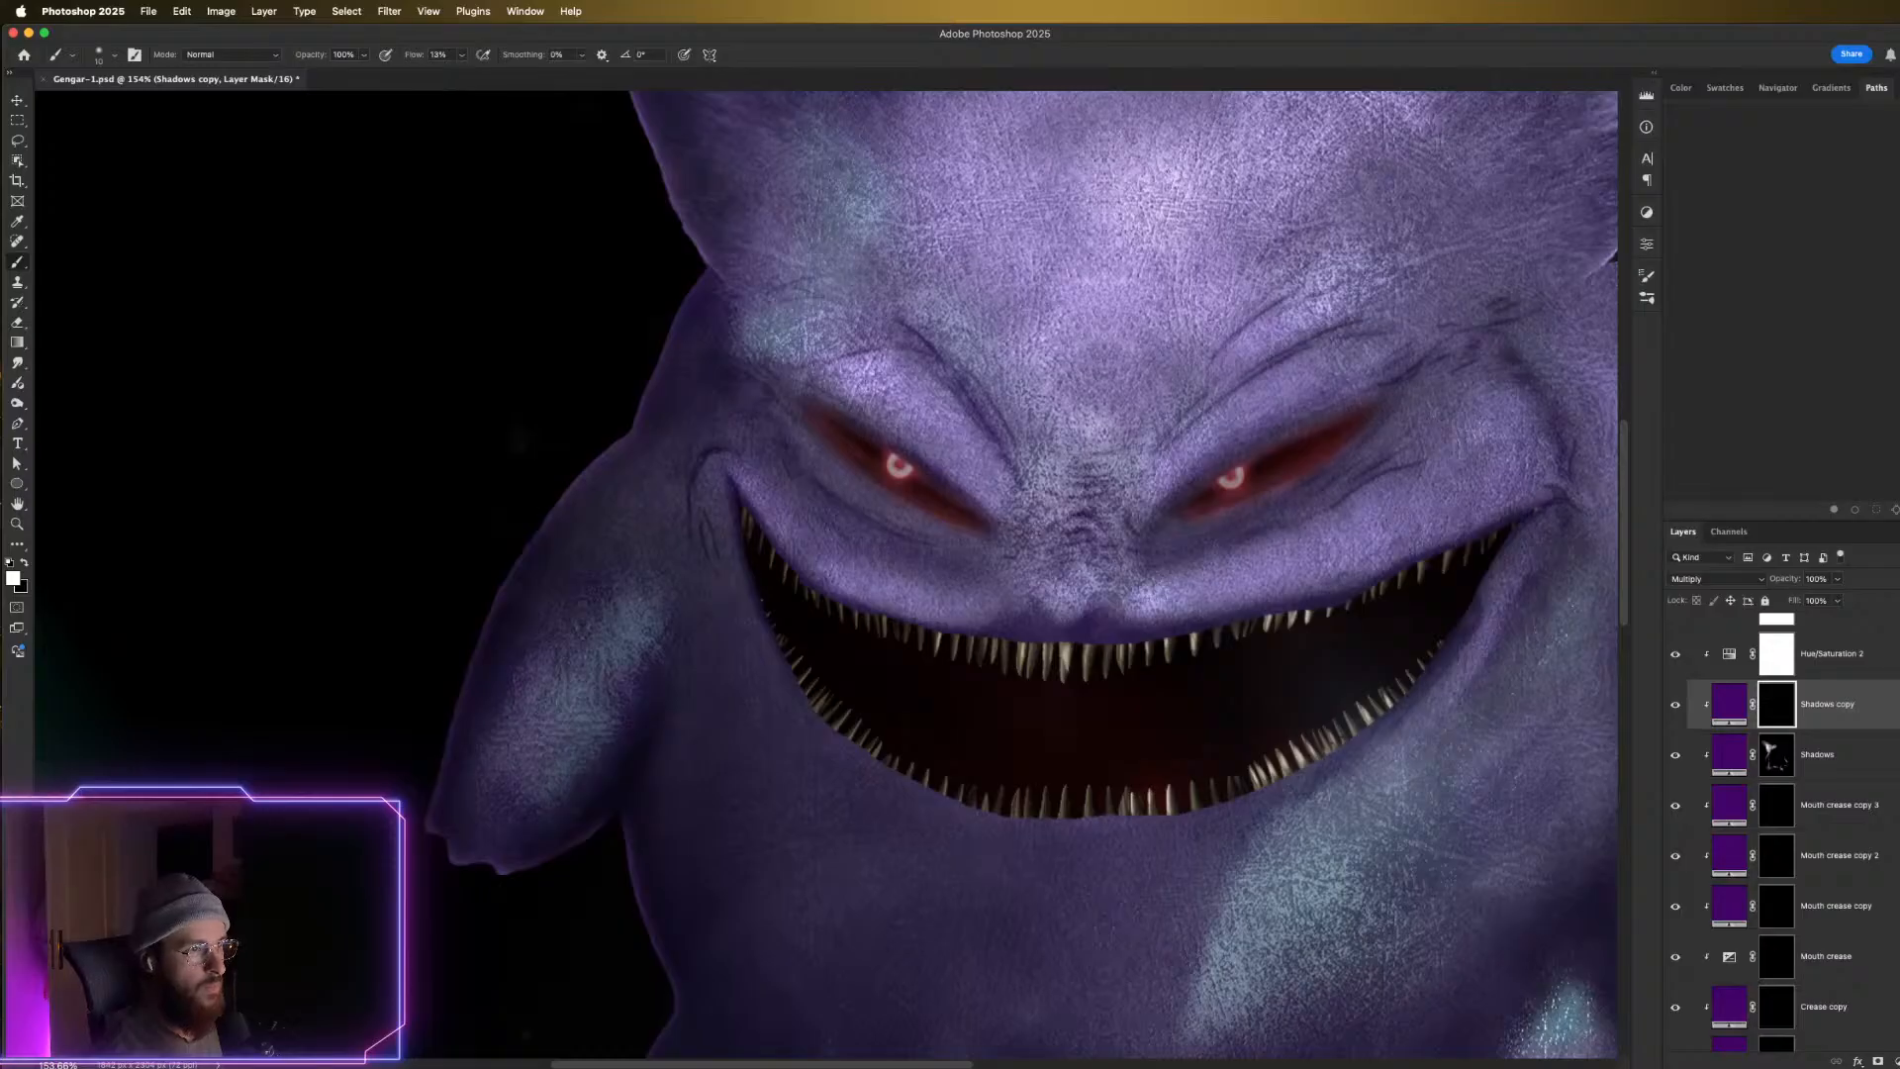
key(super+Tab)
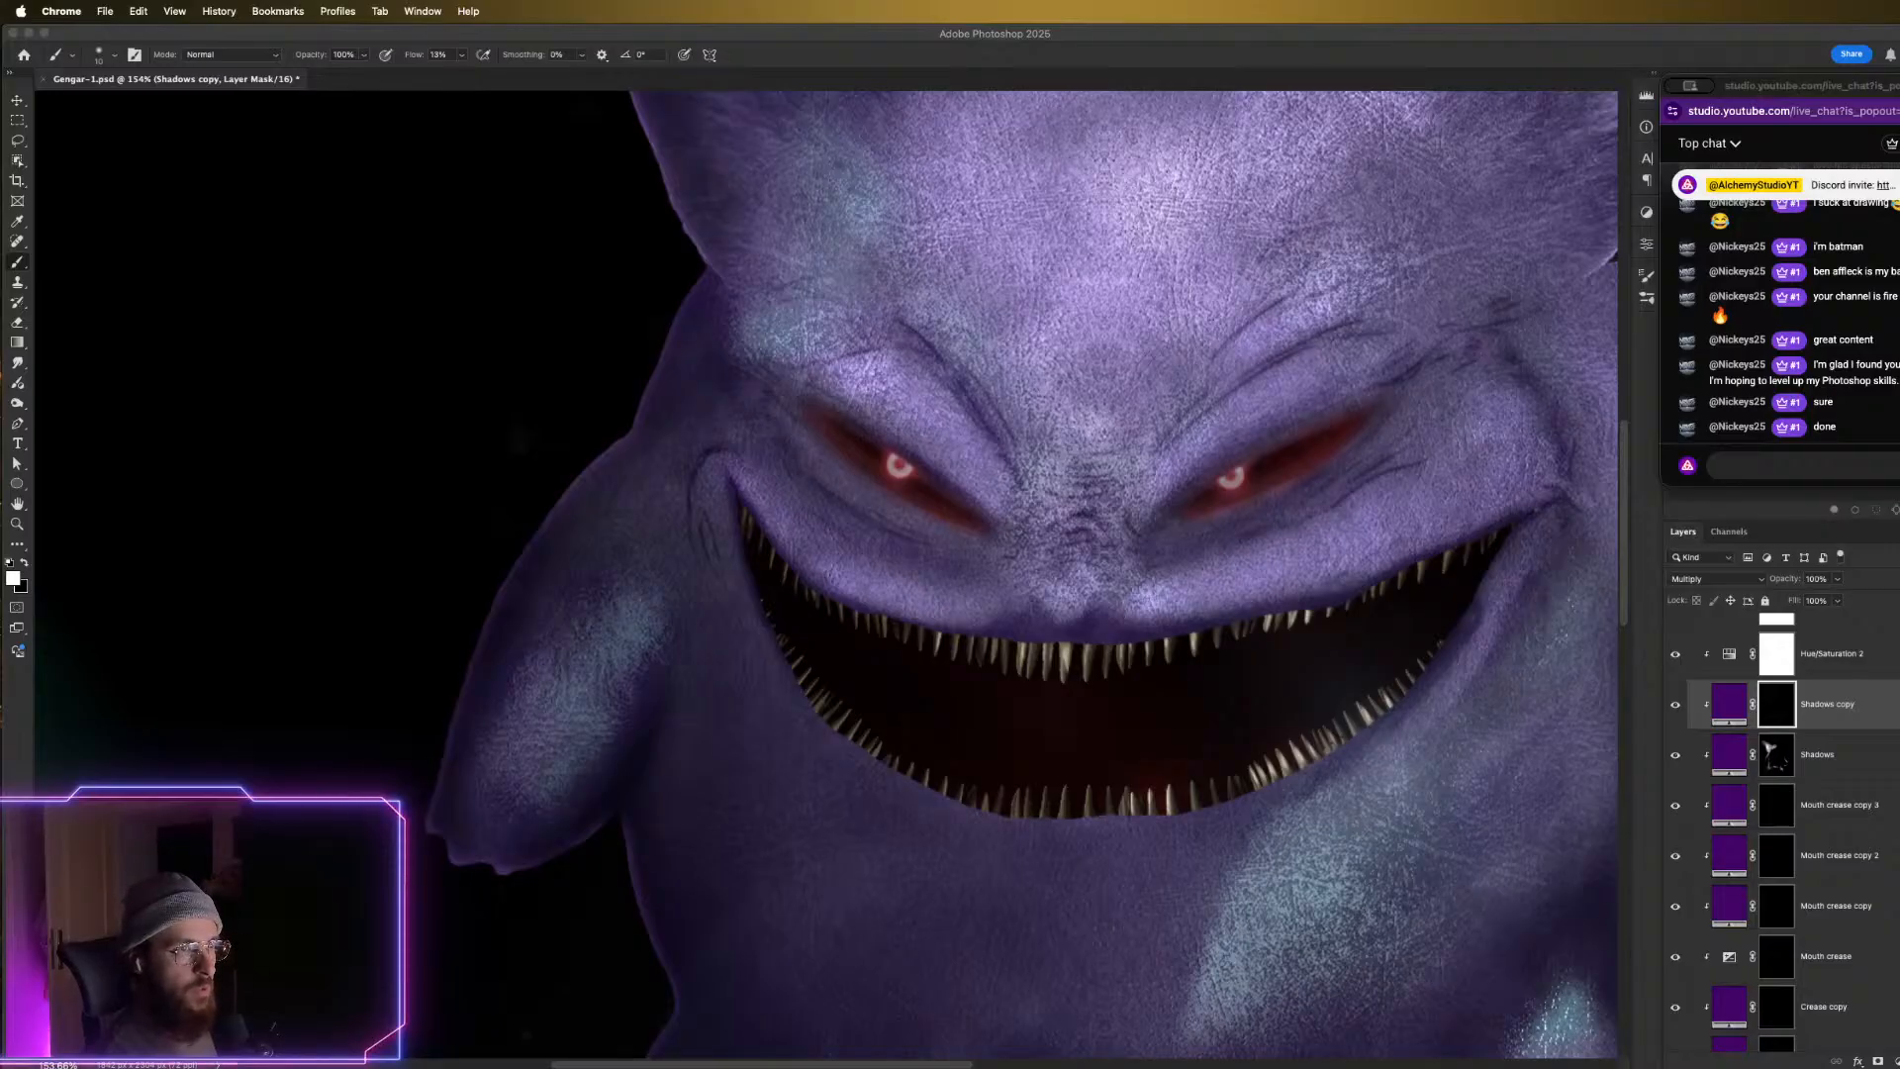
key(super+Tab)
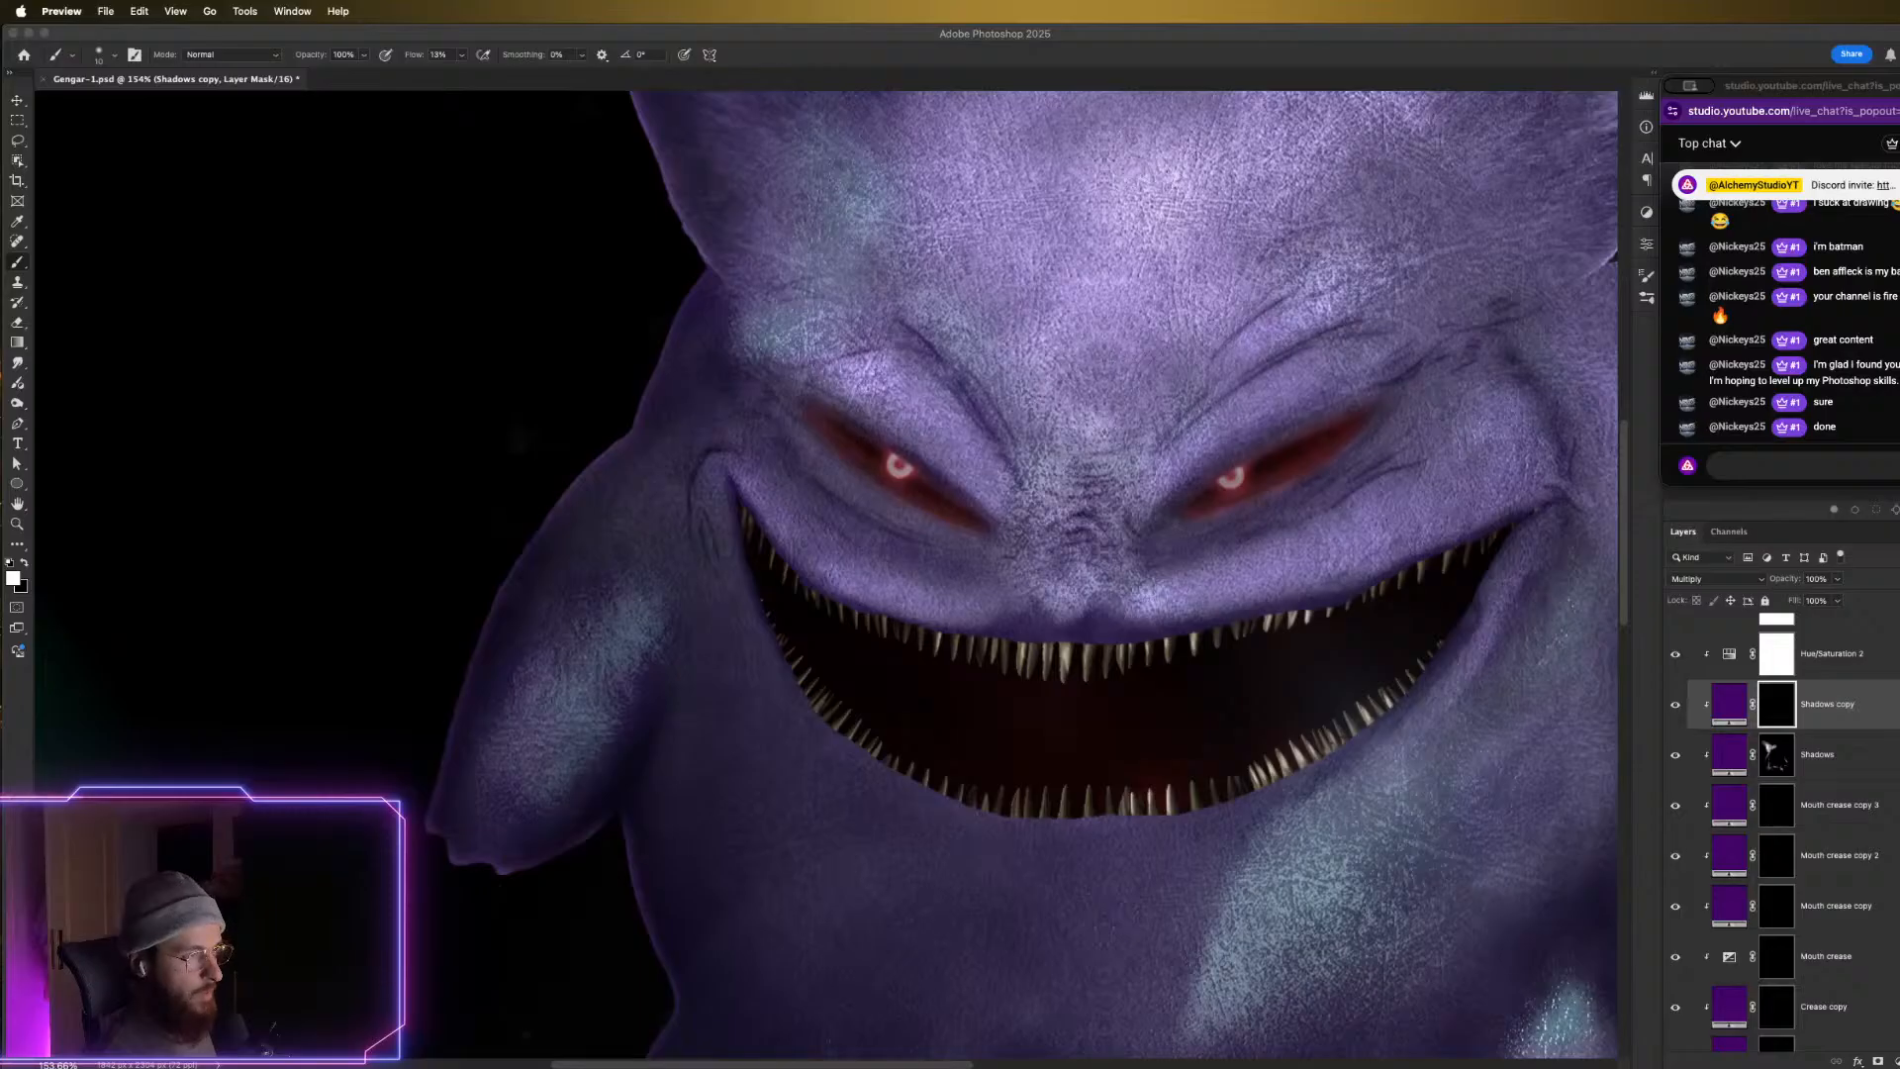
click(1893, 414)
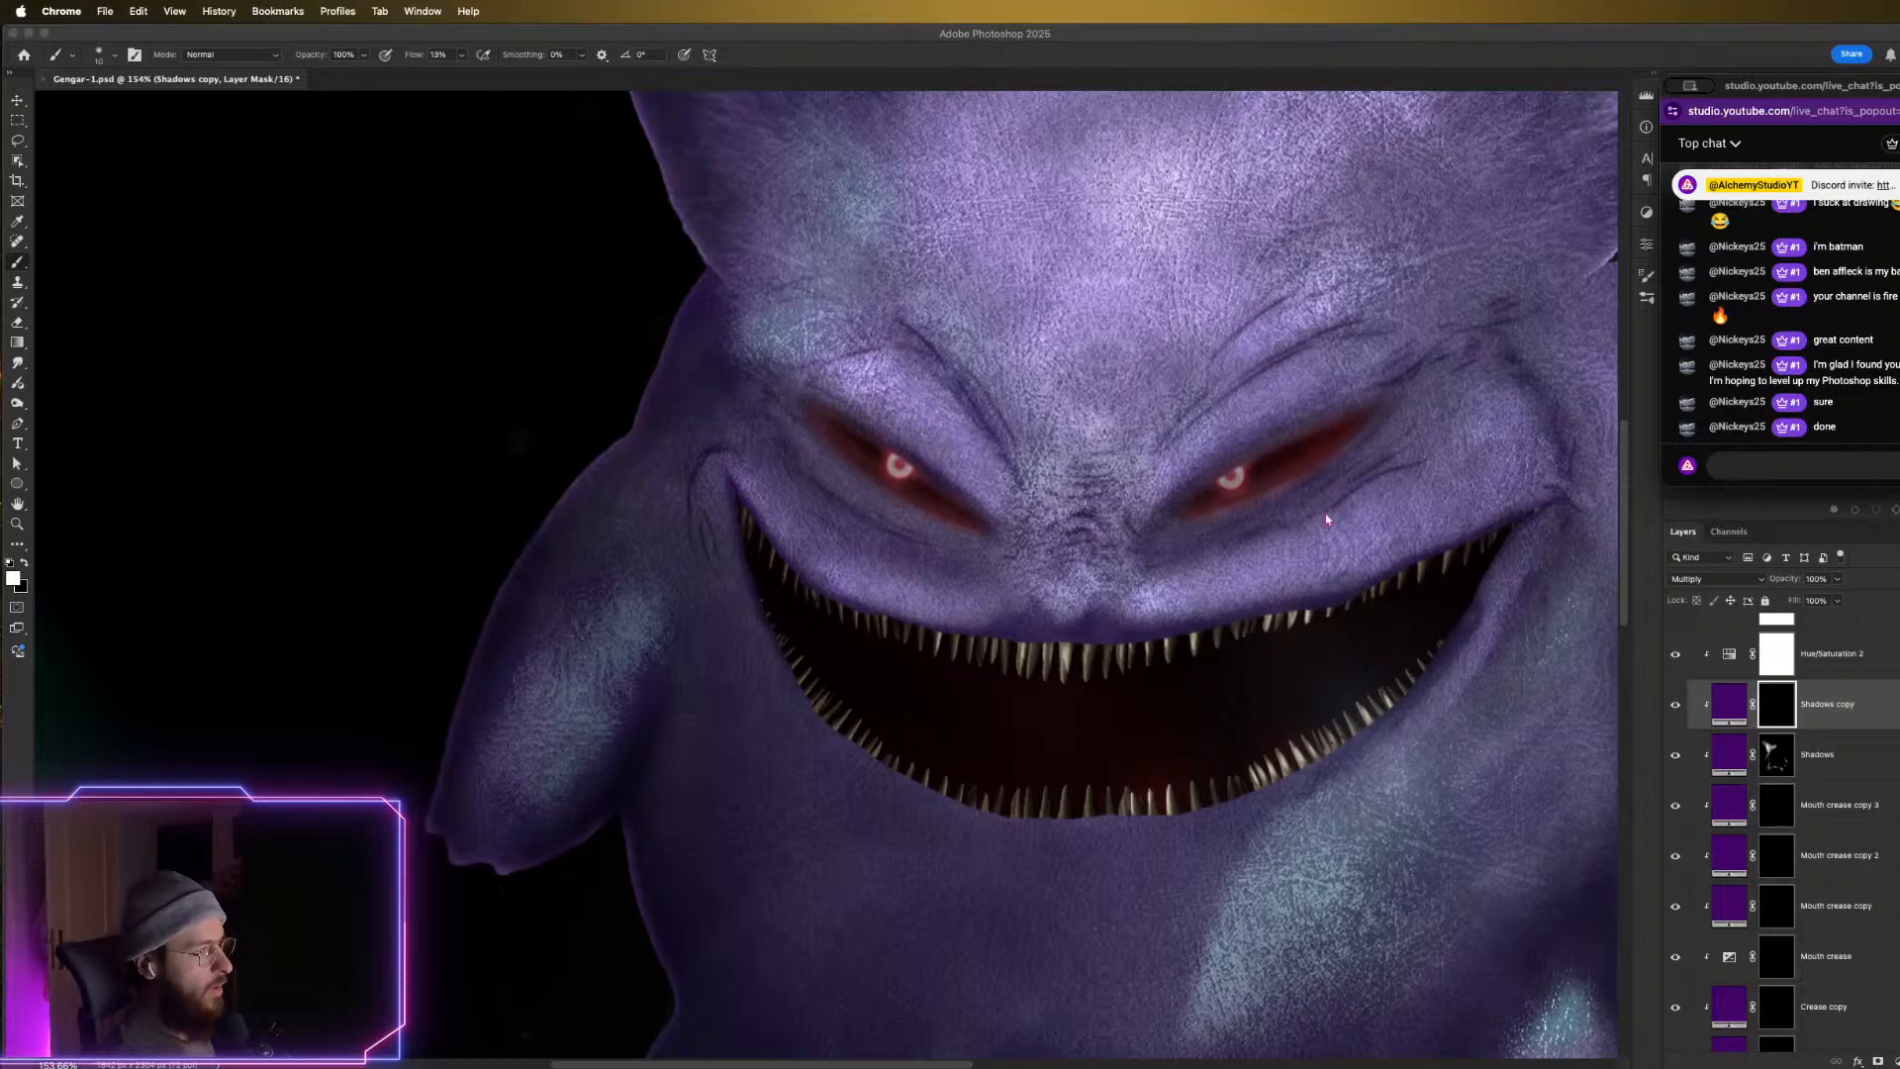
click(1349, 767)
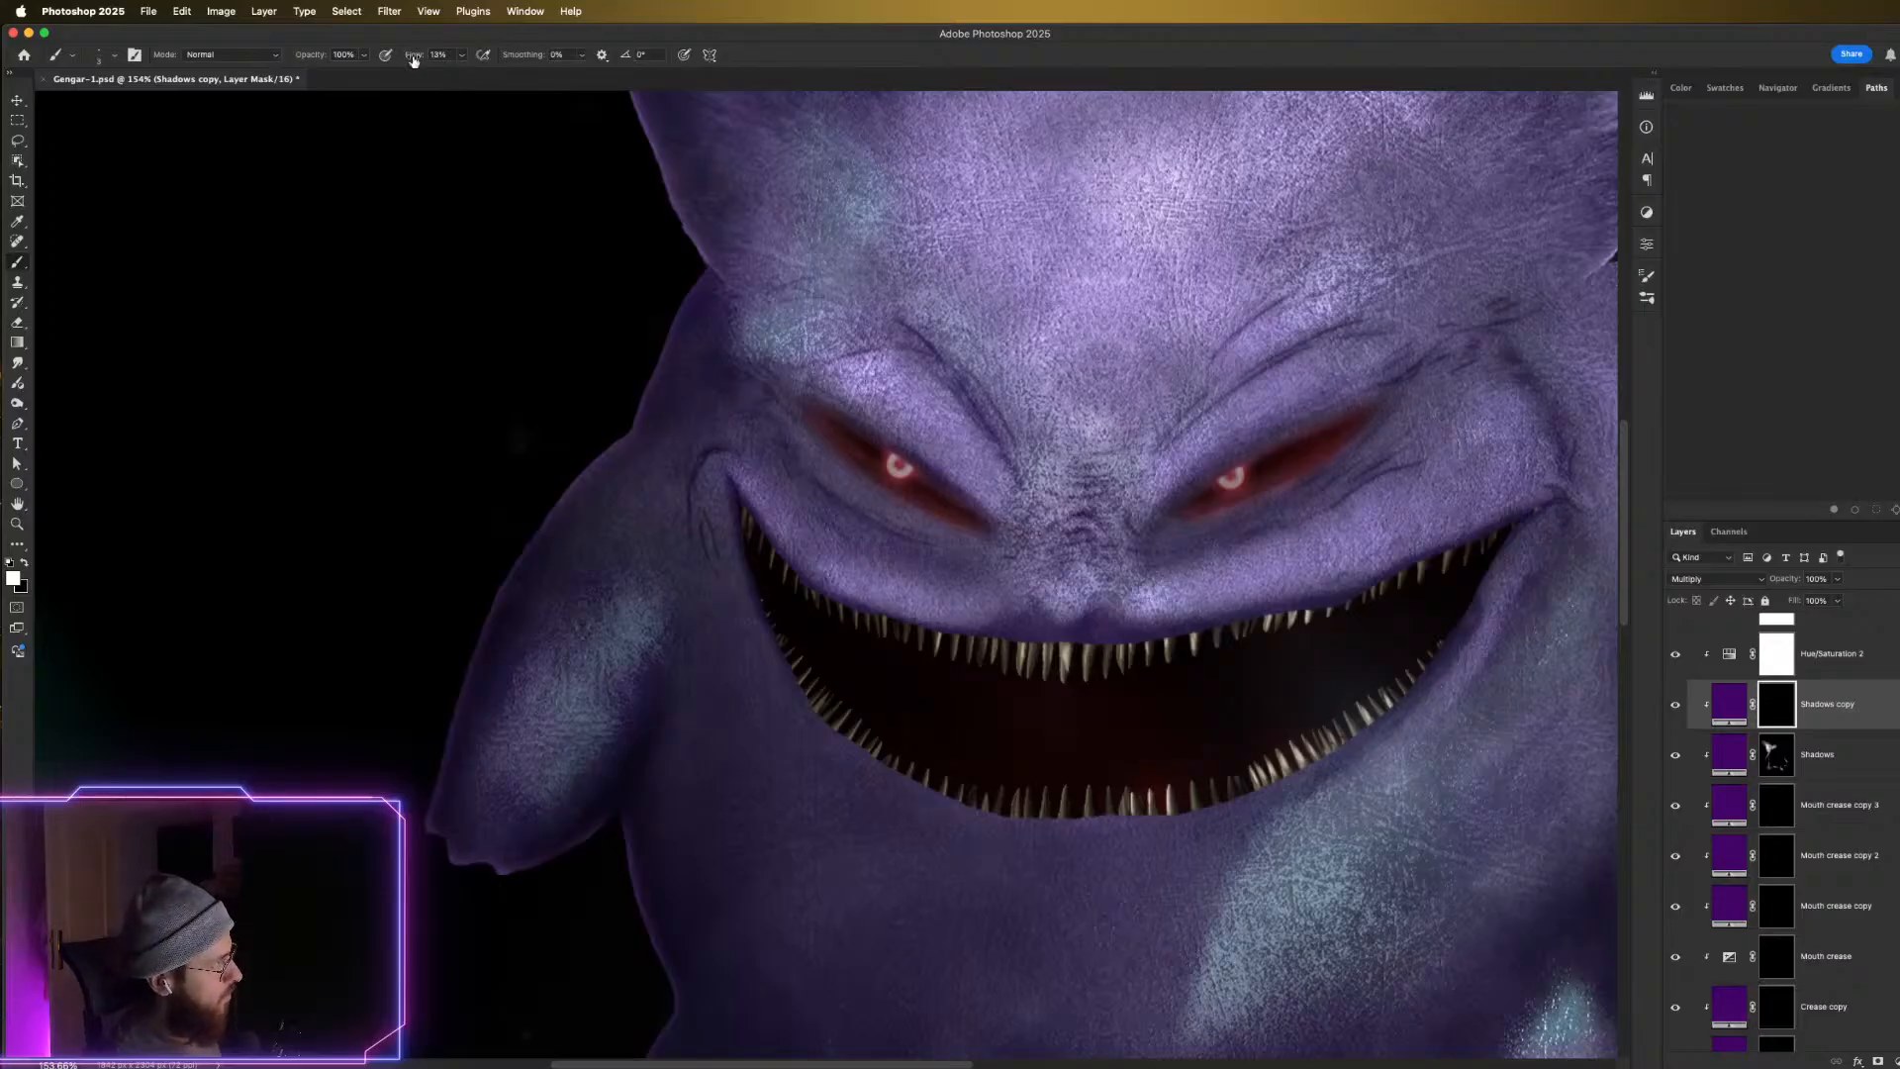
Step: Set the brush's flow to 48% and its smoothing to 24%
drag(412, 56, 442, 63)
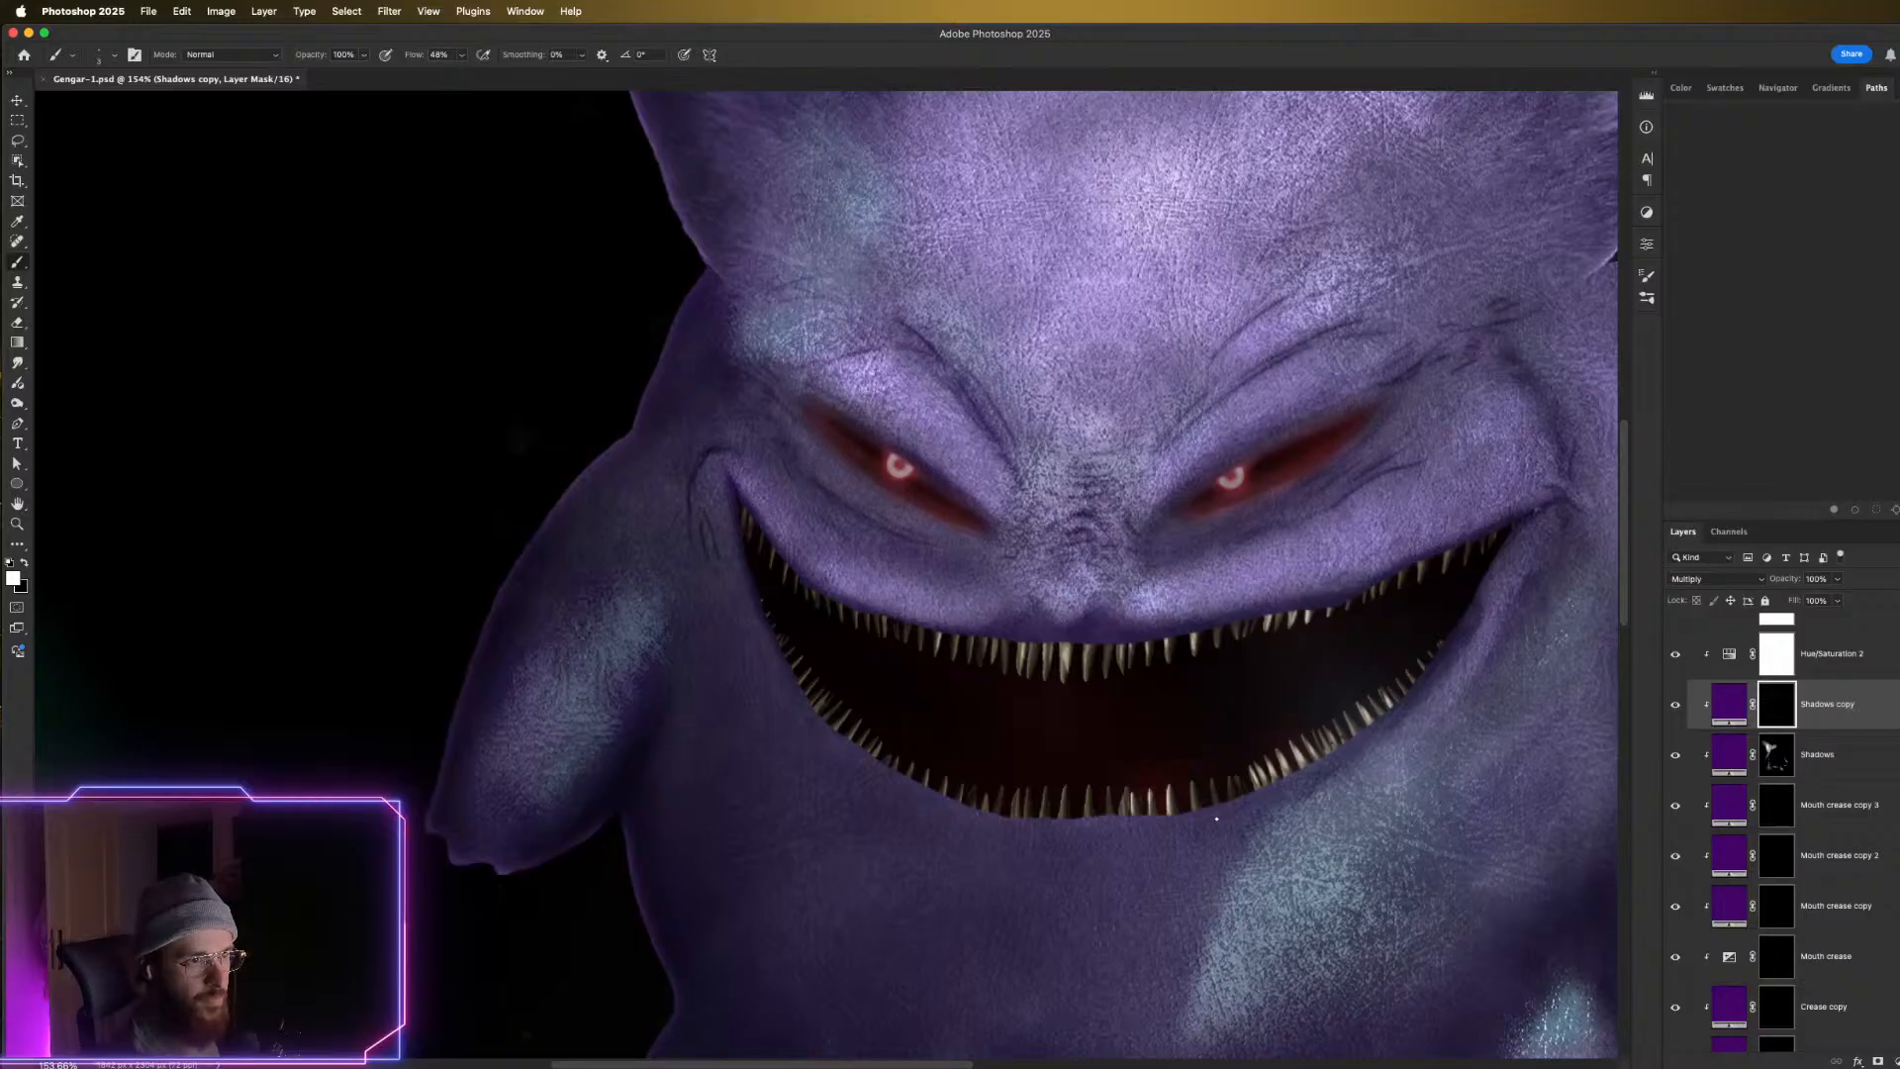
scroll(1385, 801, left, 5)
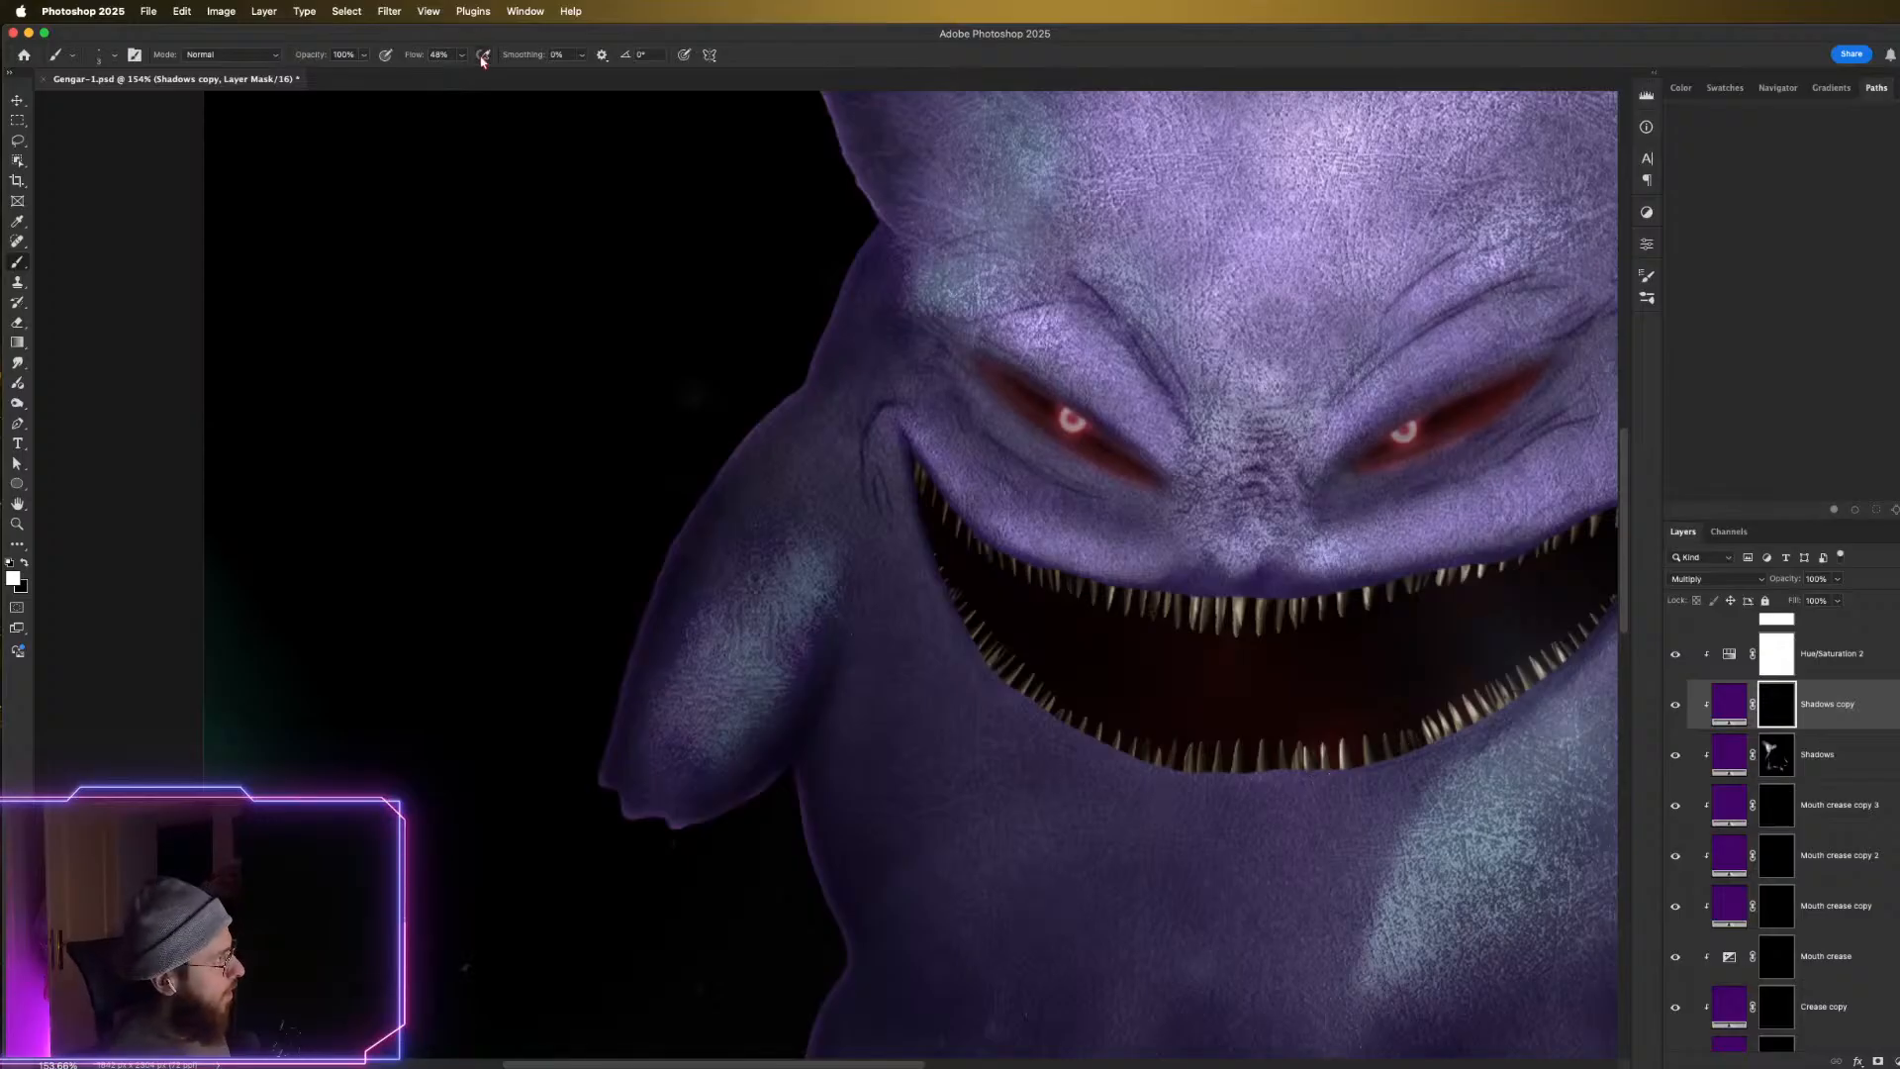
drag(522, 57, 540, 67)
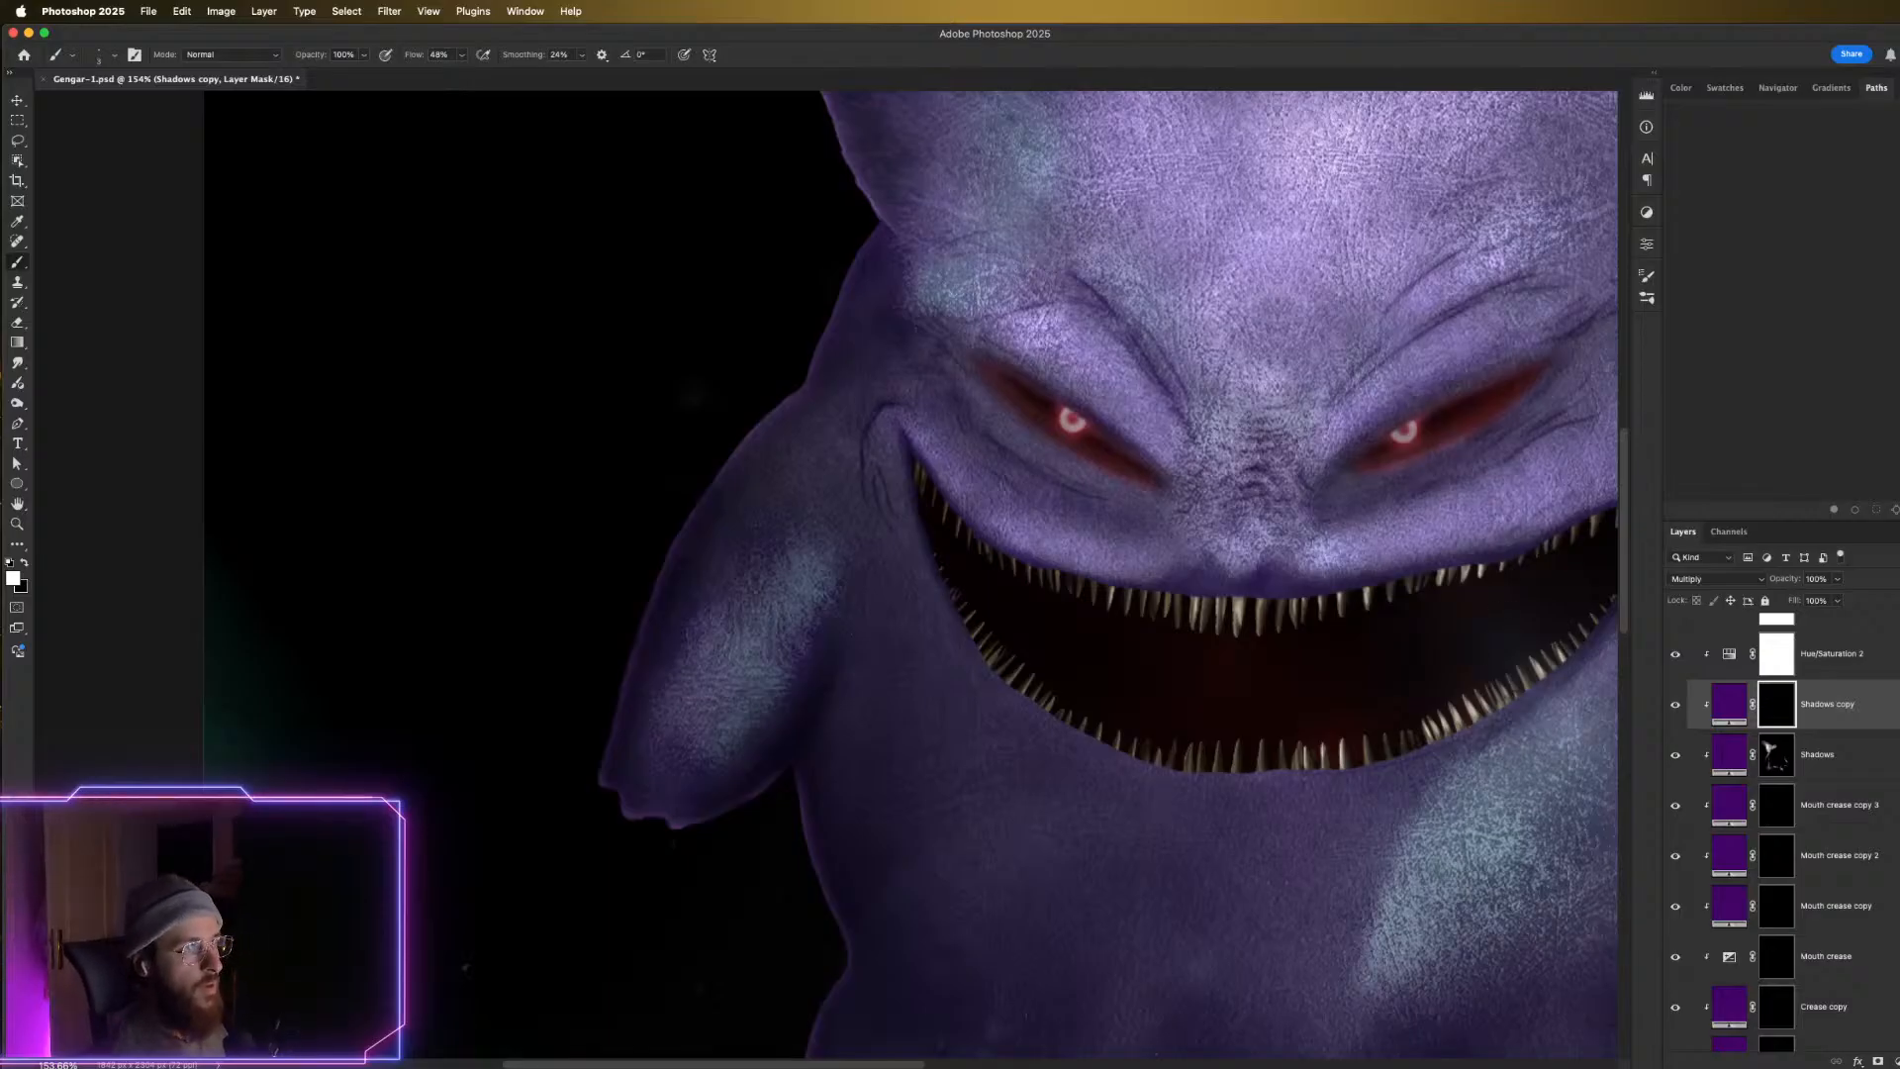
Step: Read the newest live chat messages in Chrome, move the chat window out of the way and return to Photoshop
key(super+Tab)
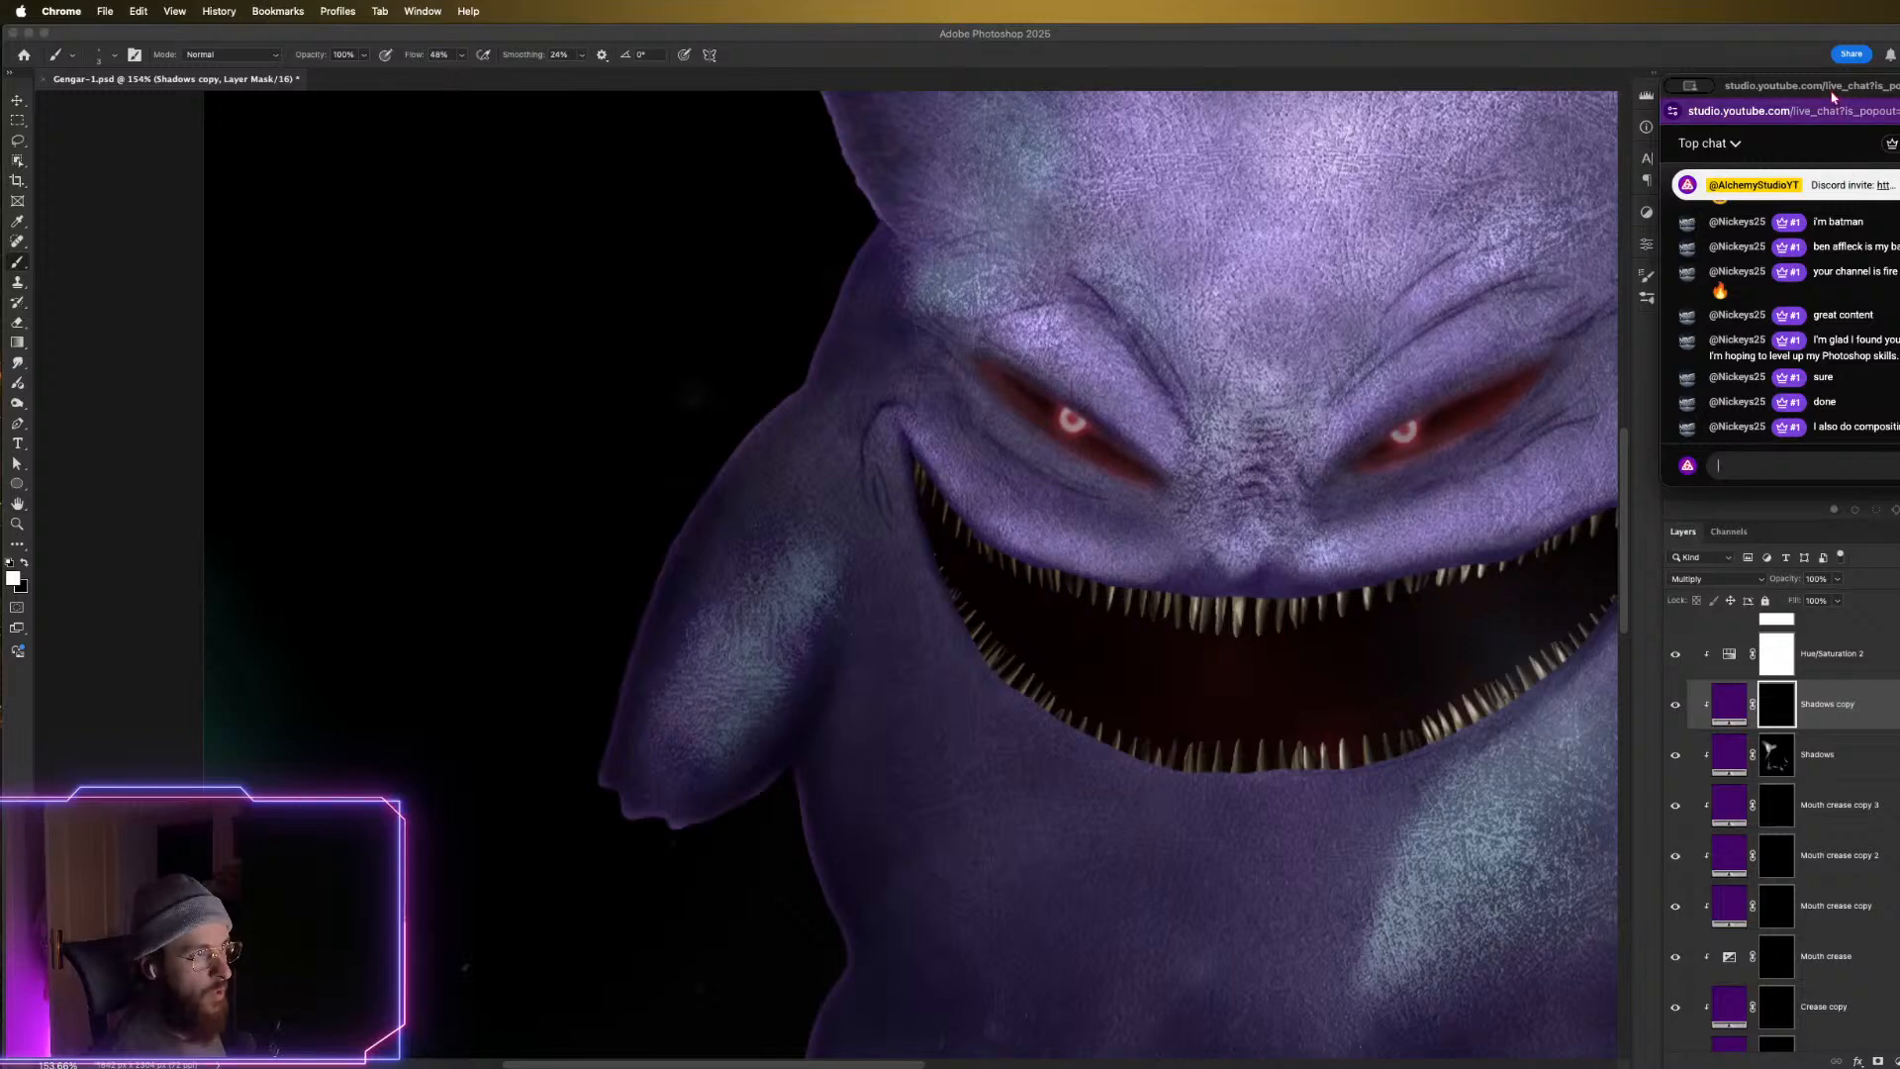
drag(1832, 96, 1899, 99)
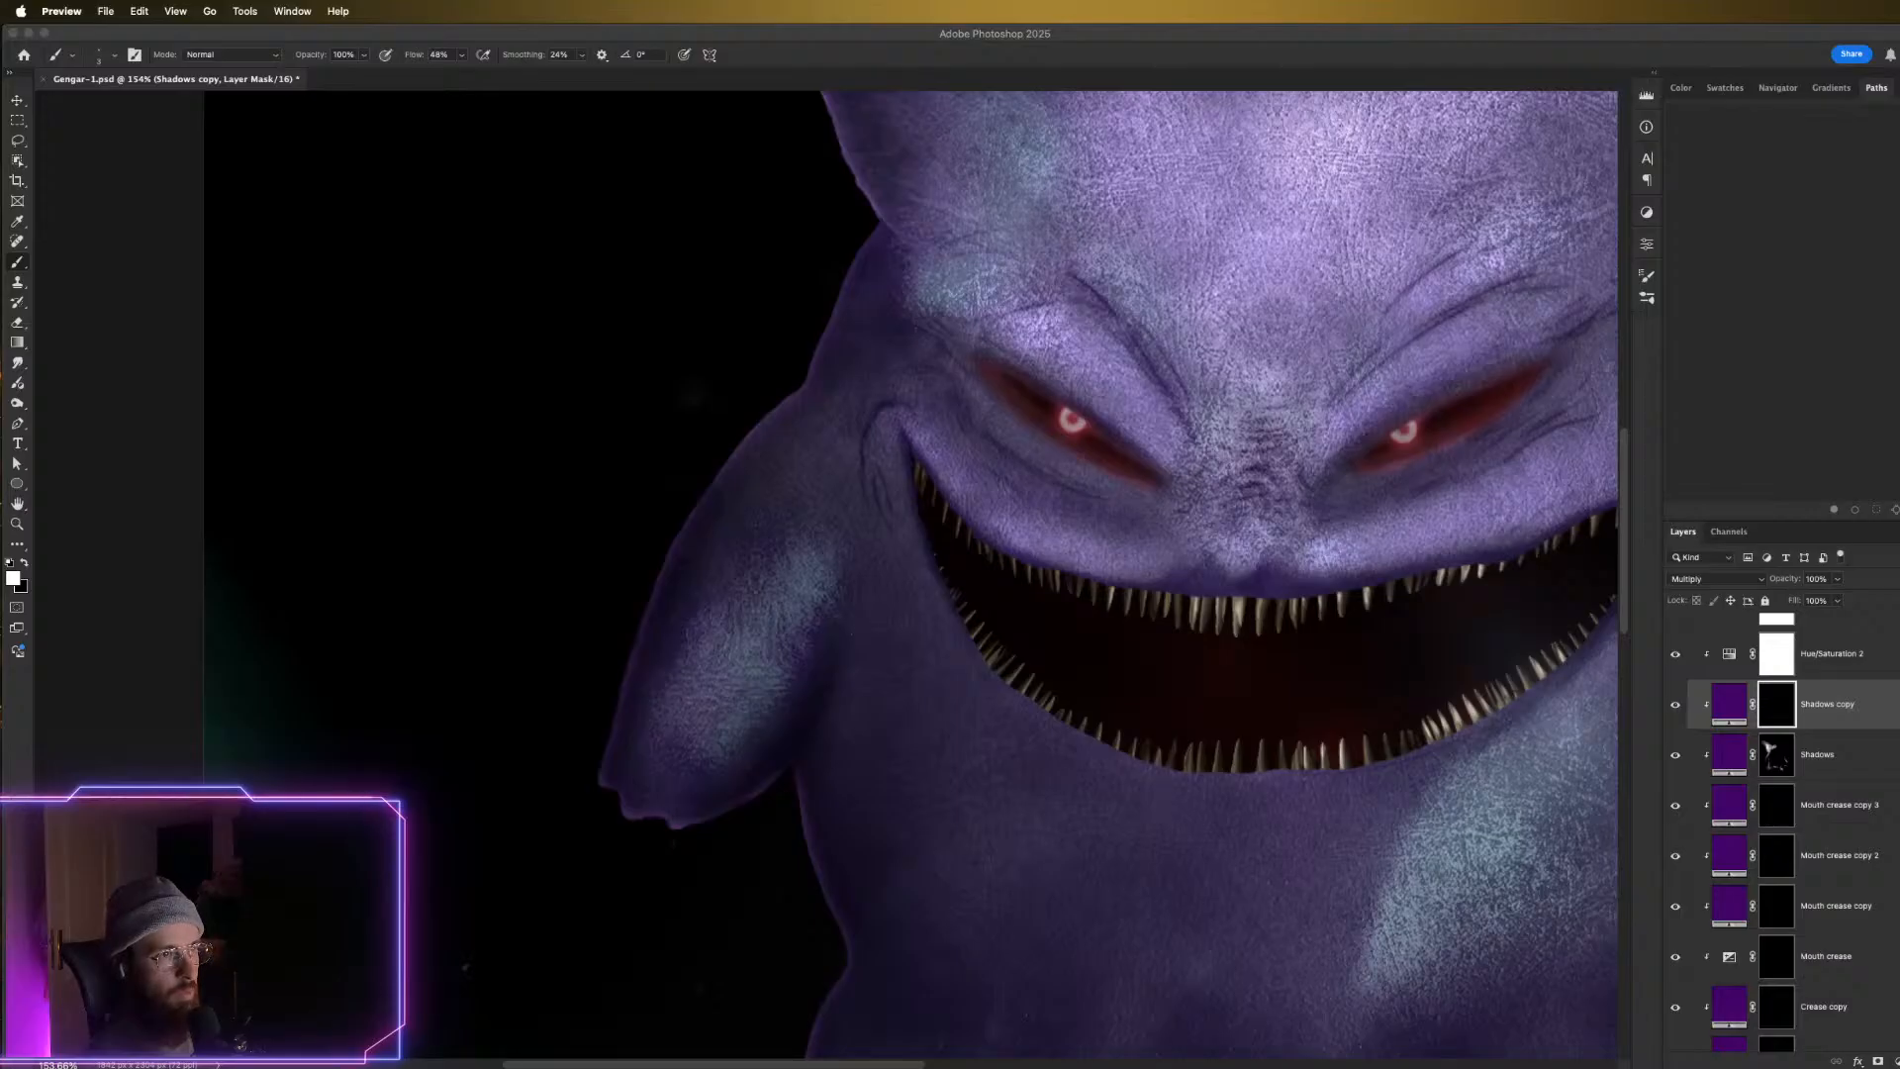
key(super+Tab)
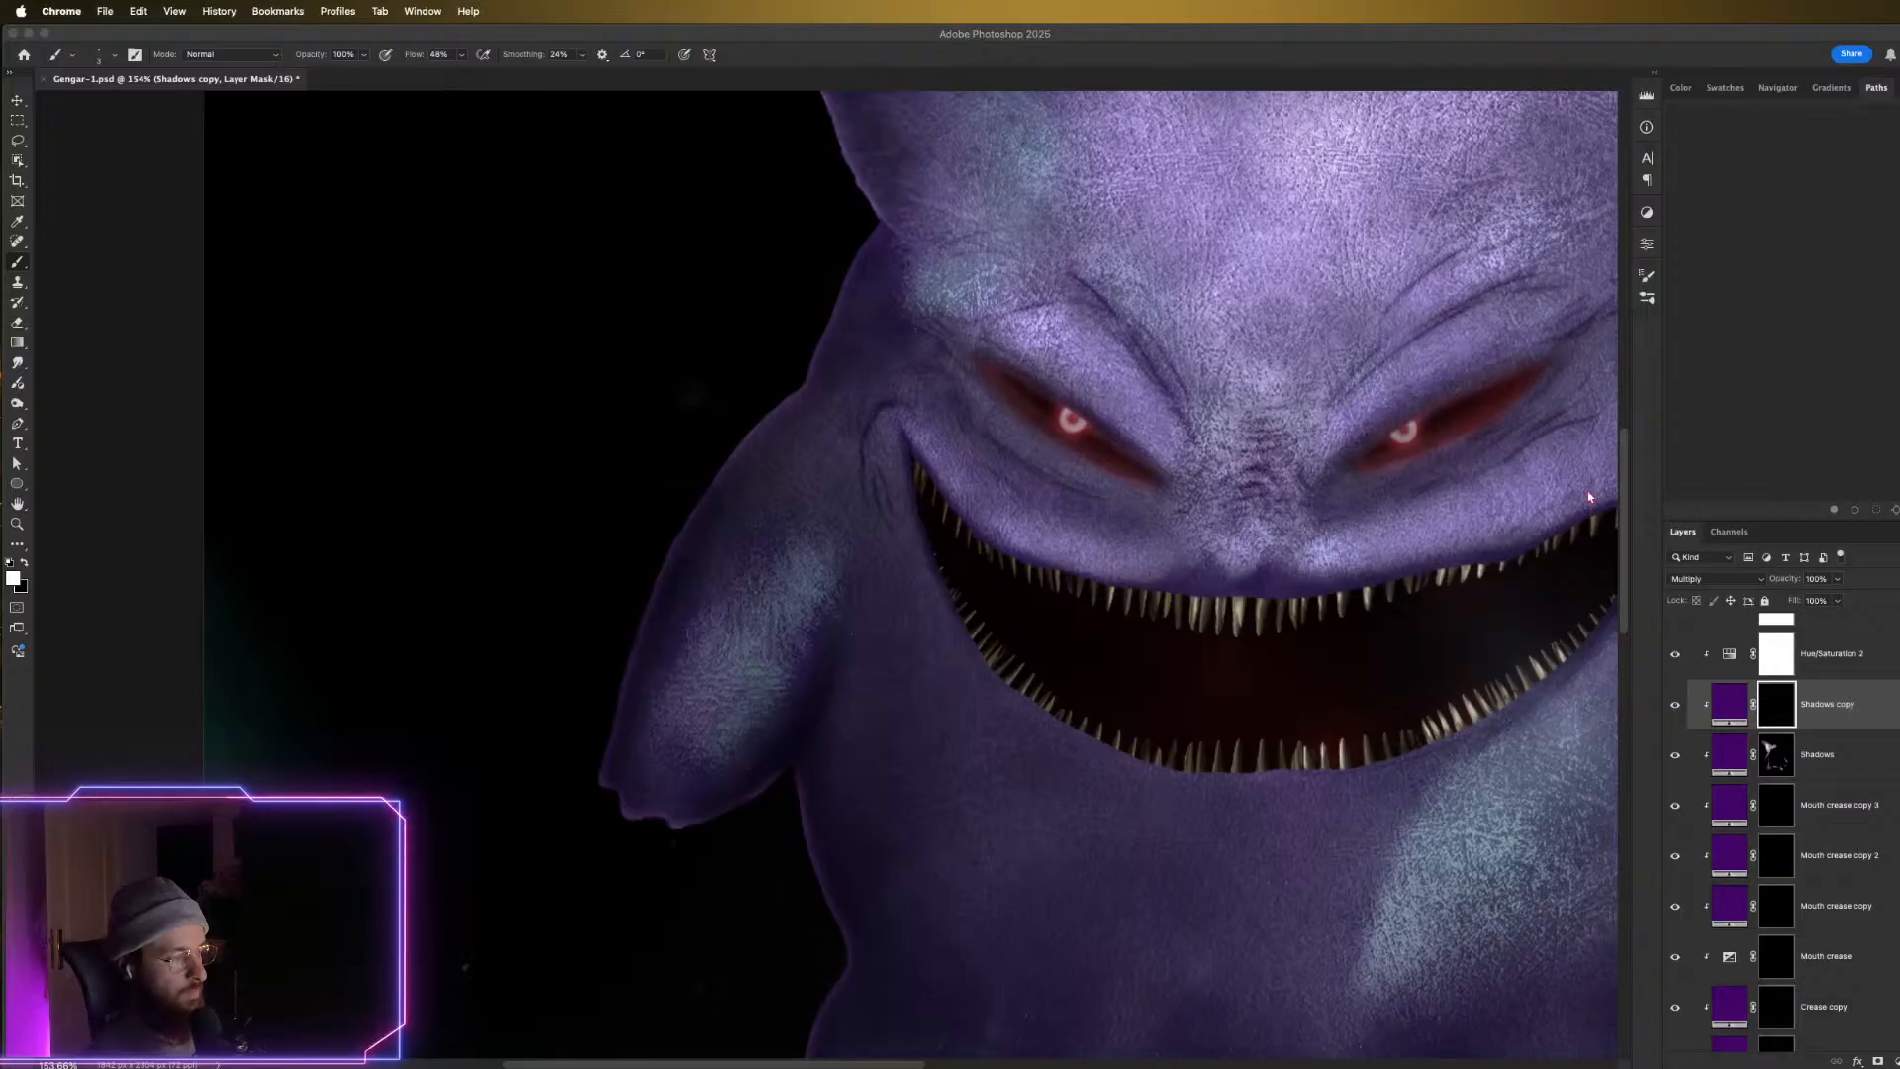
scroll(1242, 805, down, 2)
click(1306, 823)
Step: Try fine shadow strokes along the lower lip on the Shadows copy mask and undo them
drag(1354, 730, 1299, 752)
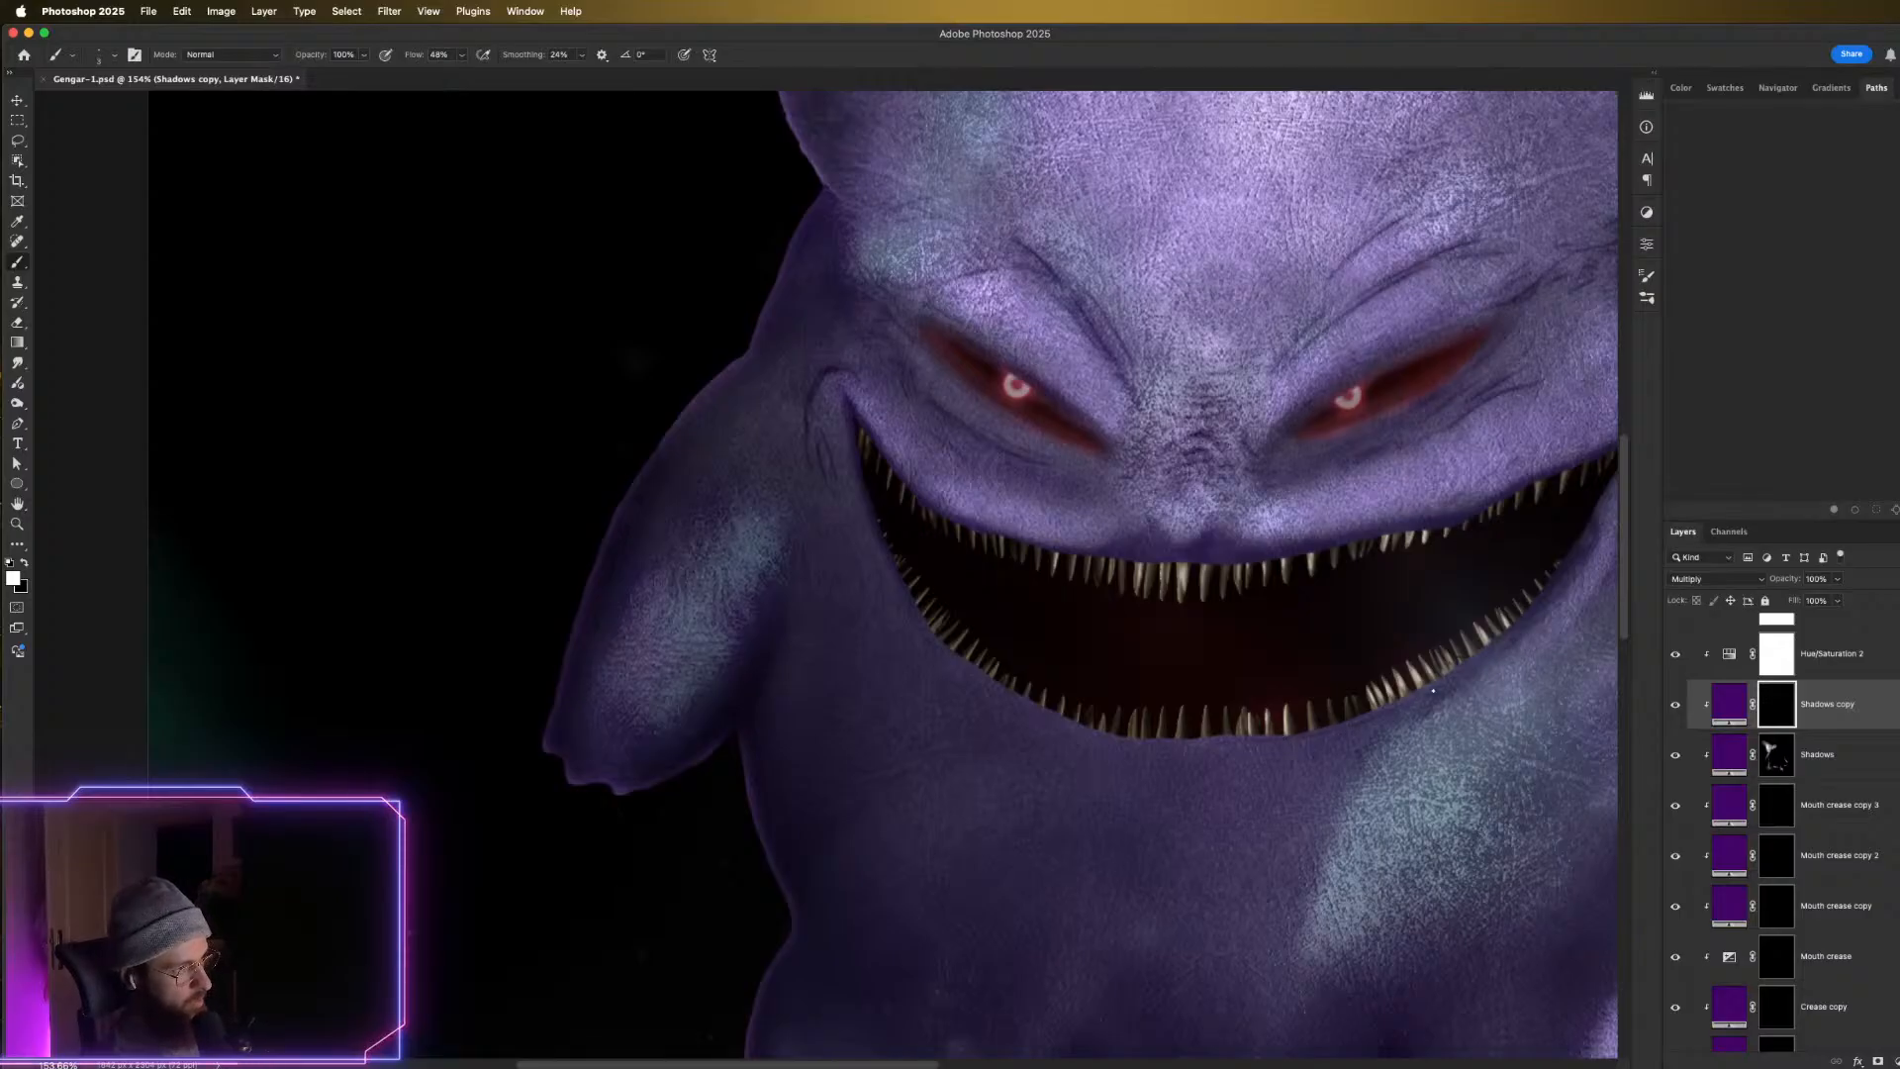
scroll(1415, 690, left, 5)
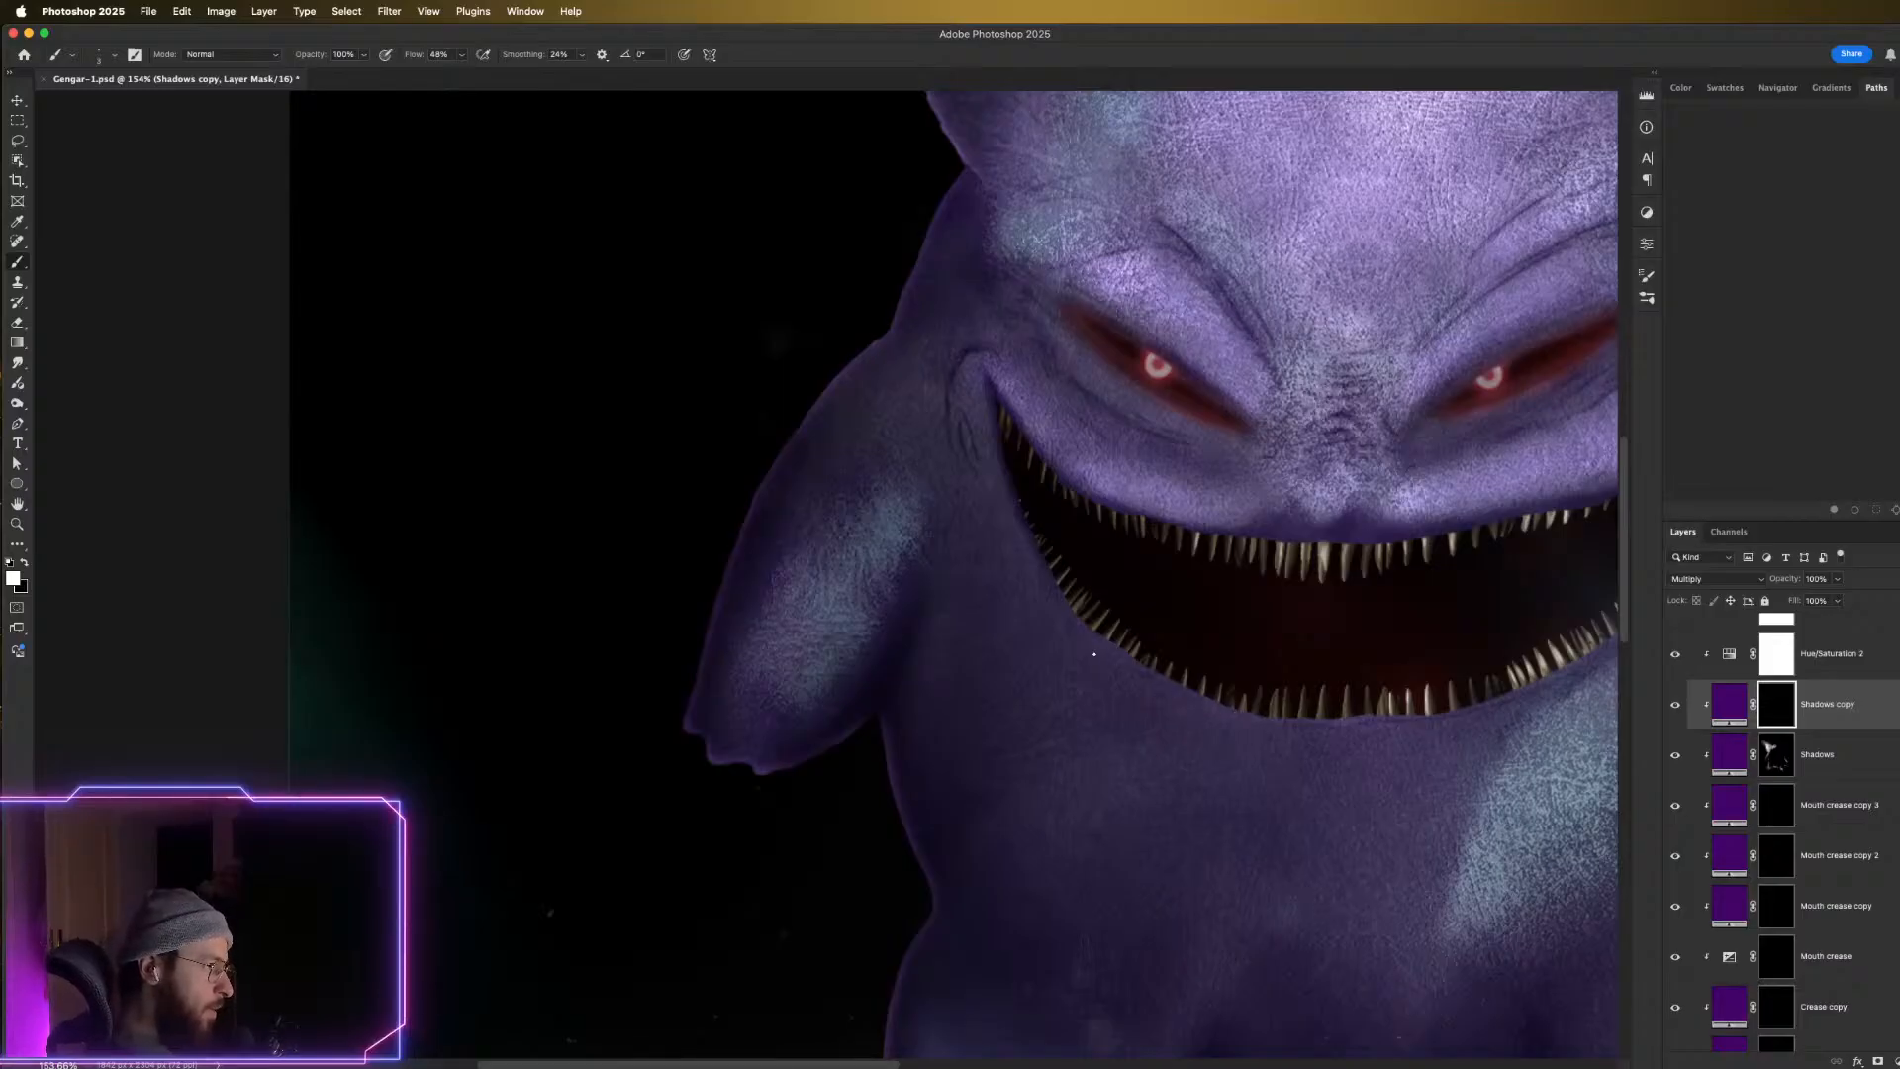
key(super+z)
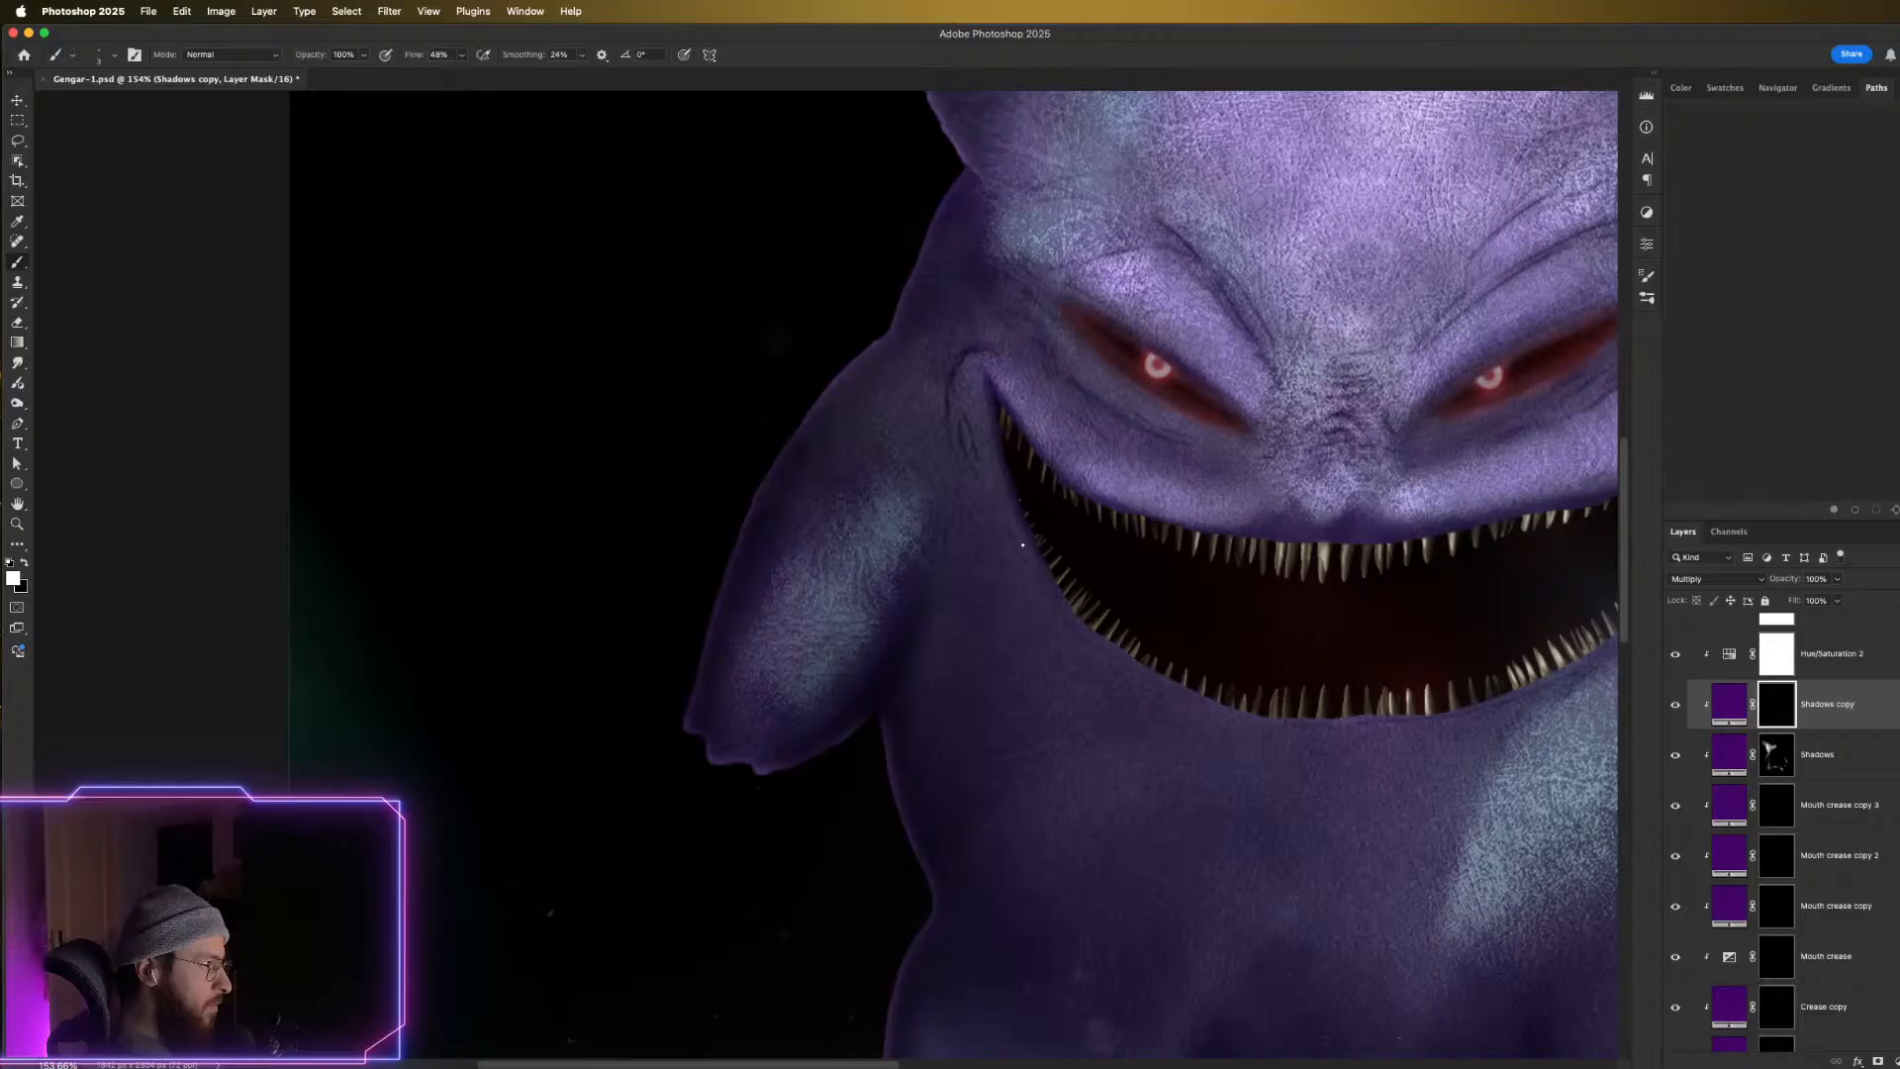
key(super+z)
key(super+z)
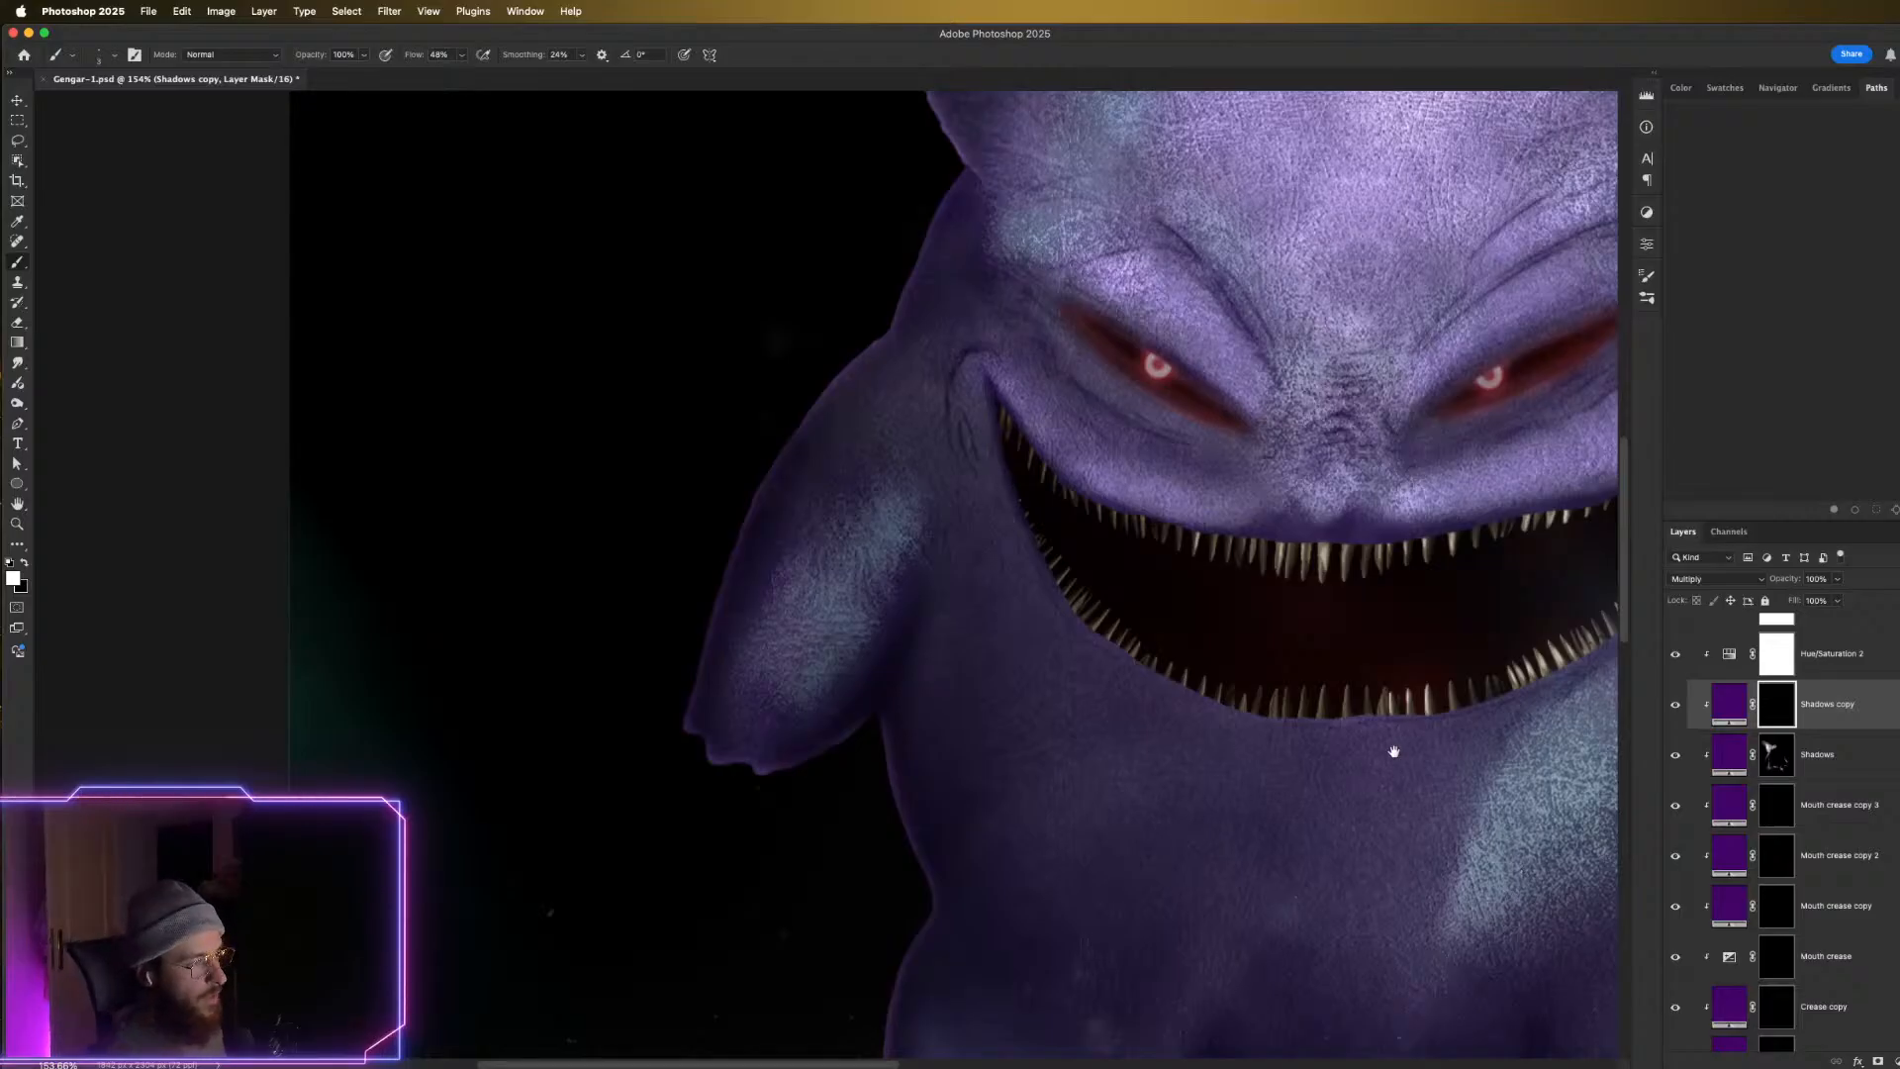
Step: Paint a thin shadow crease in white on the Shadows copy mask, just beneath the middle of the lower lip
mouse_move(1393, 752)
mouse_down()
mouse_move(1264, 751)
mouse_move(1206, 708)
mouse_up()
key(z)
key(b)
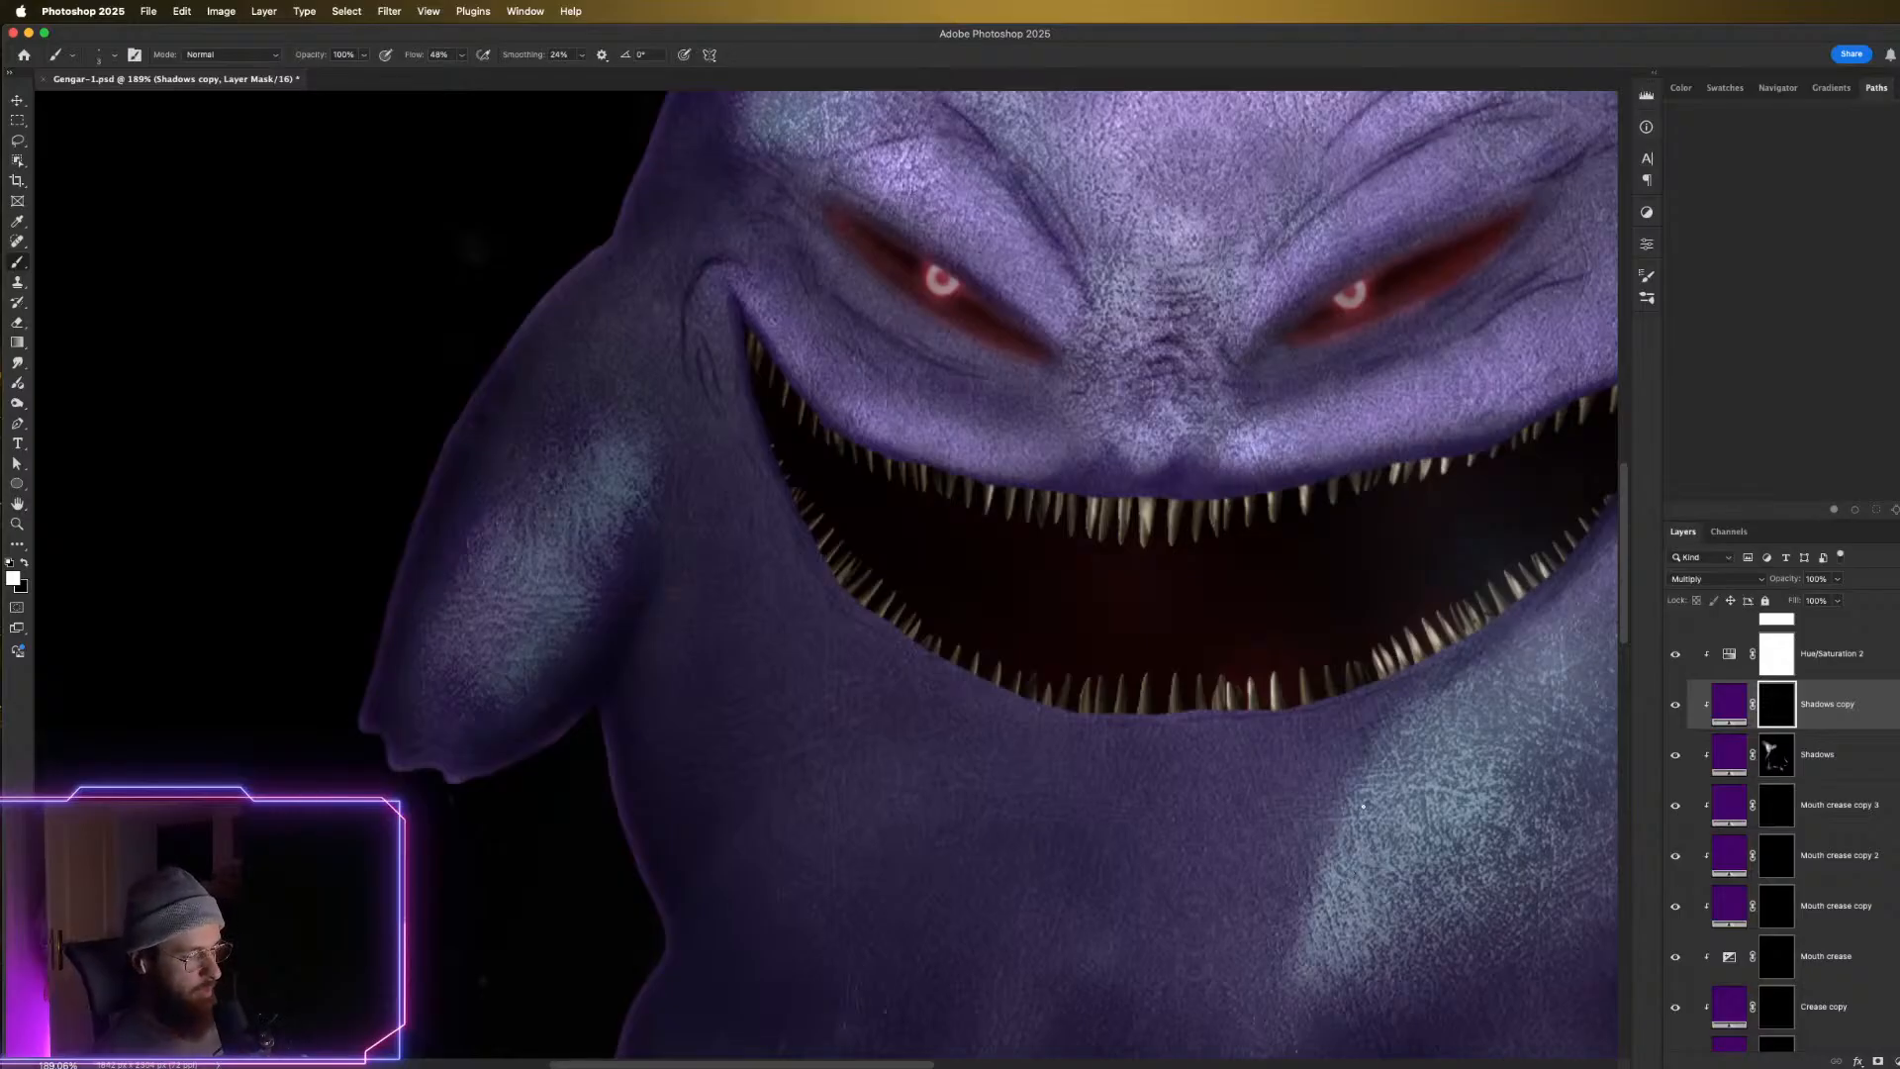
drag(1313, 815, 1378, 797)
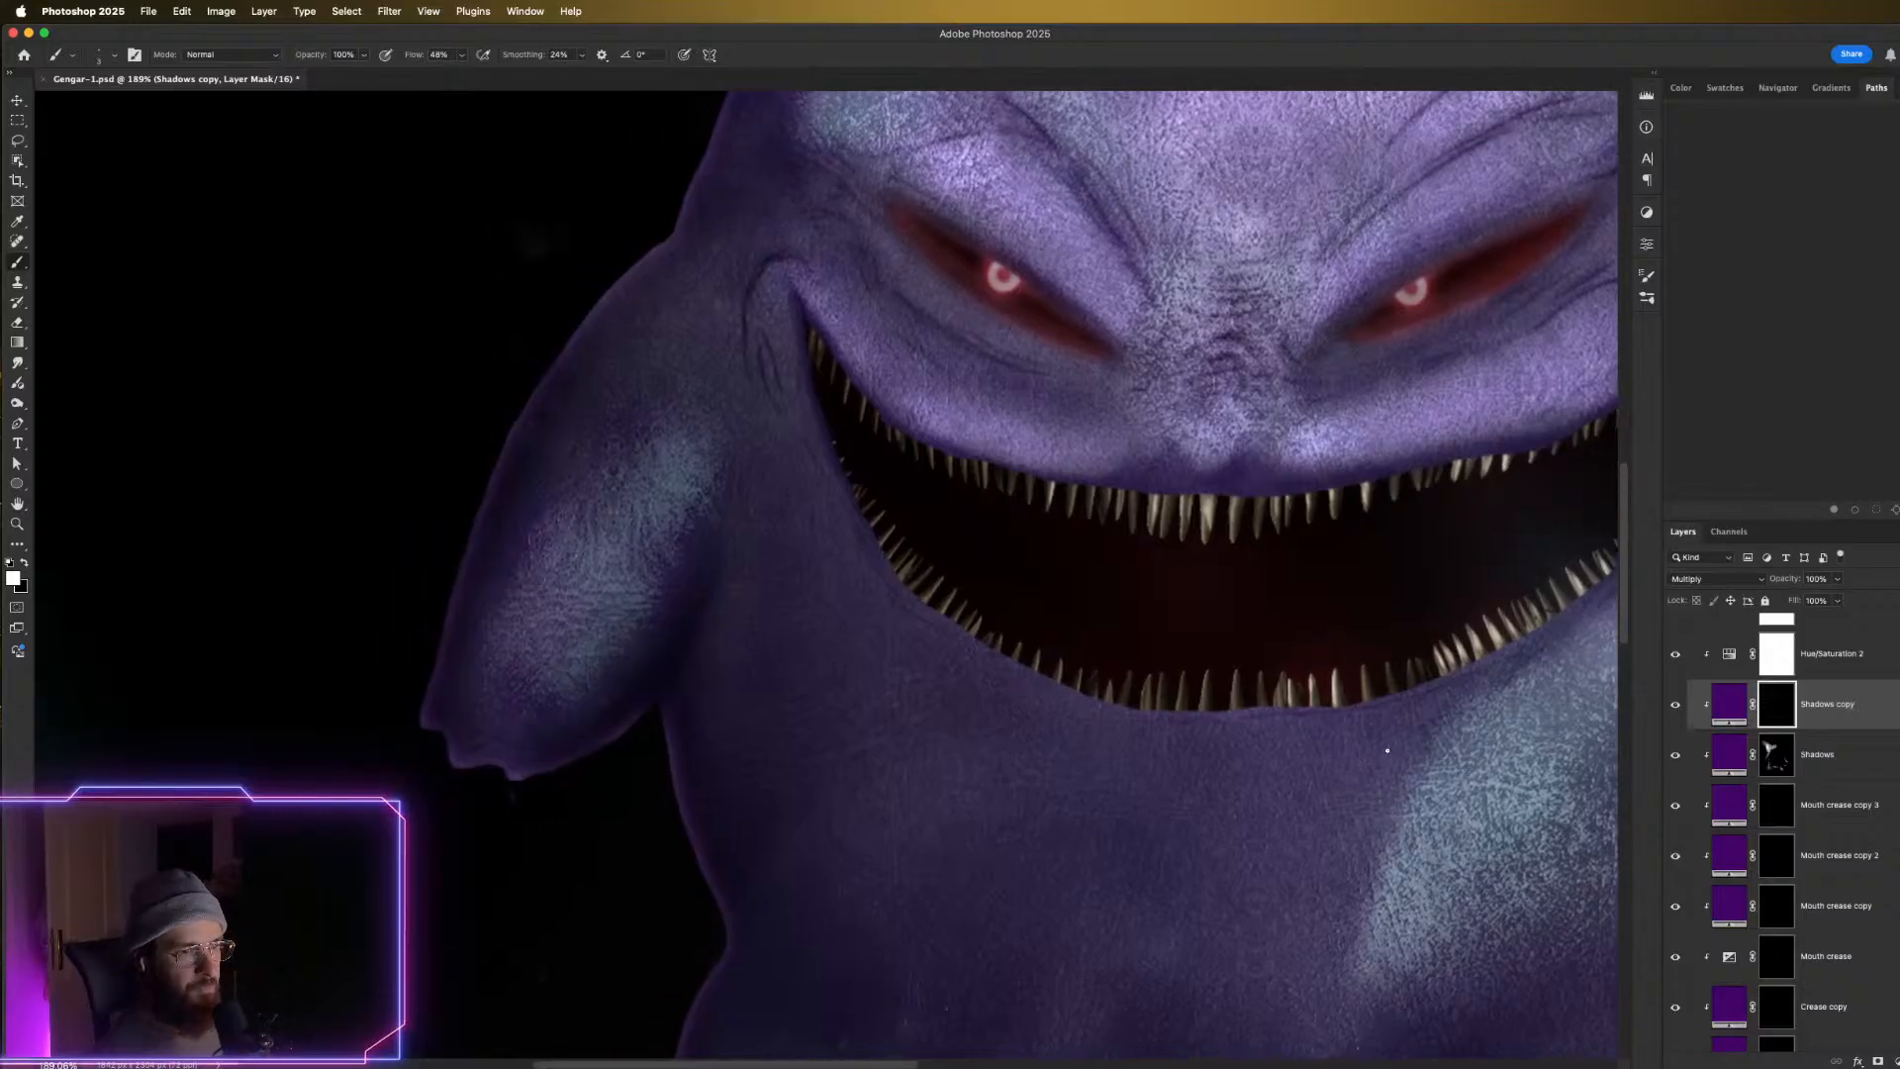
drag(1351, 718, 1270, 760)
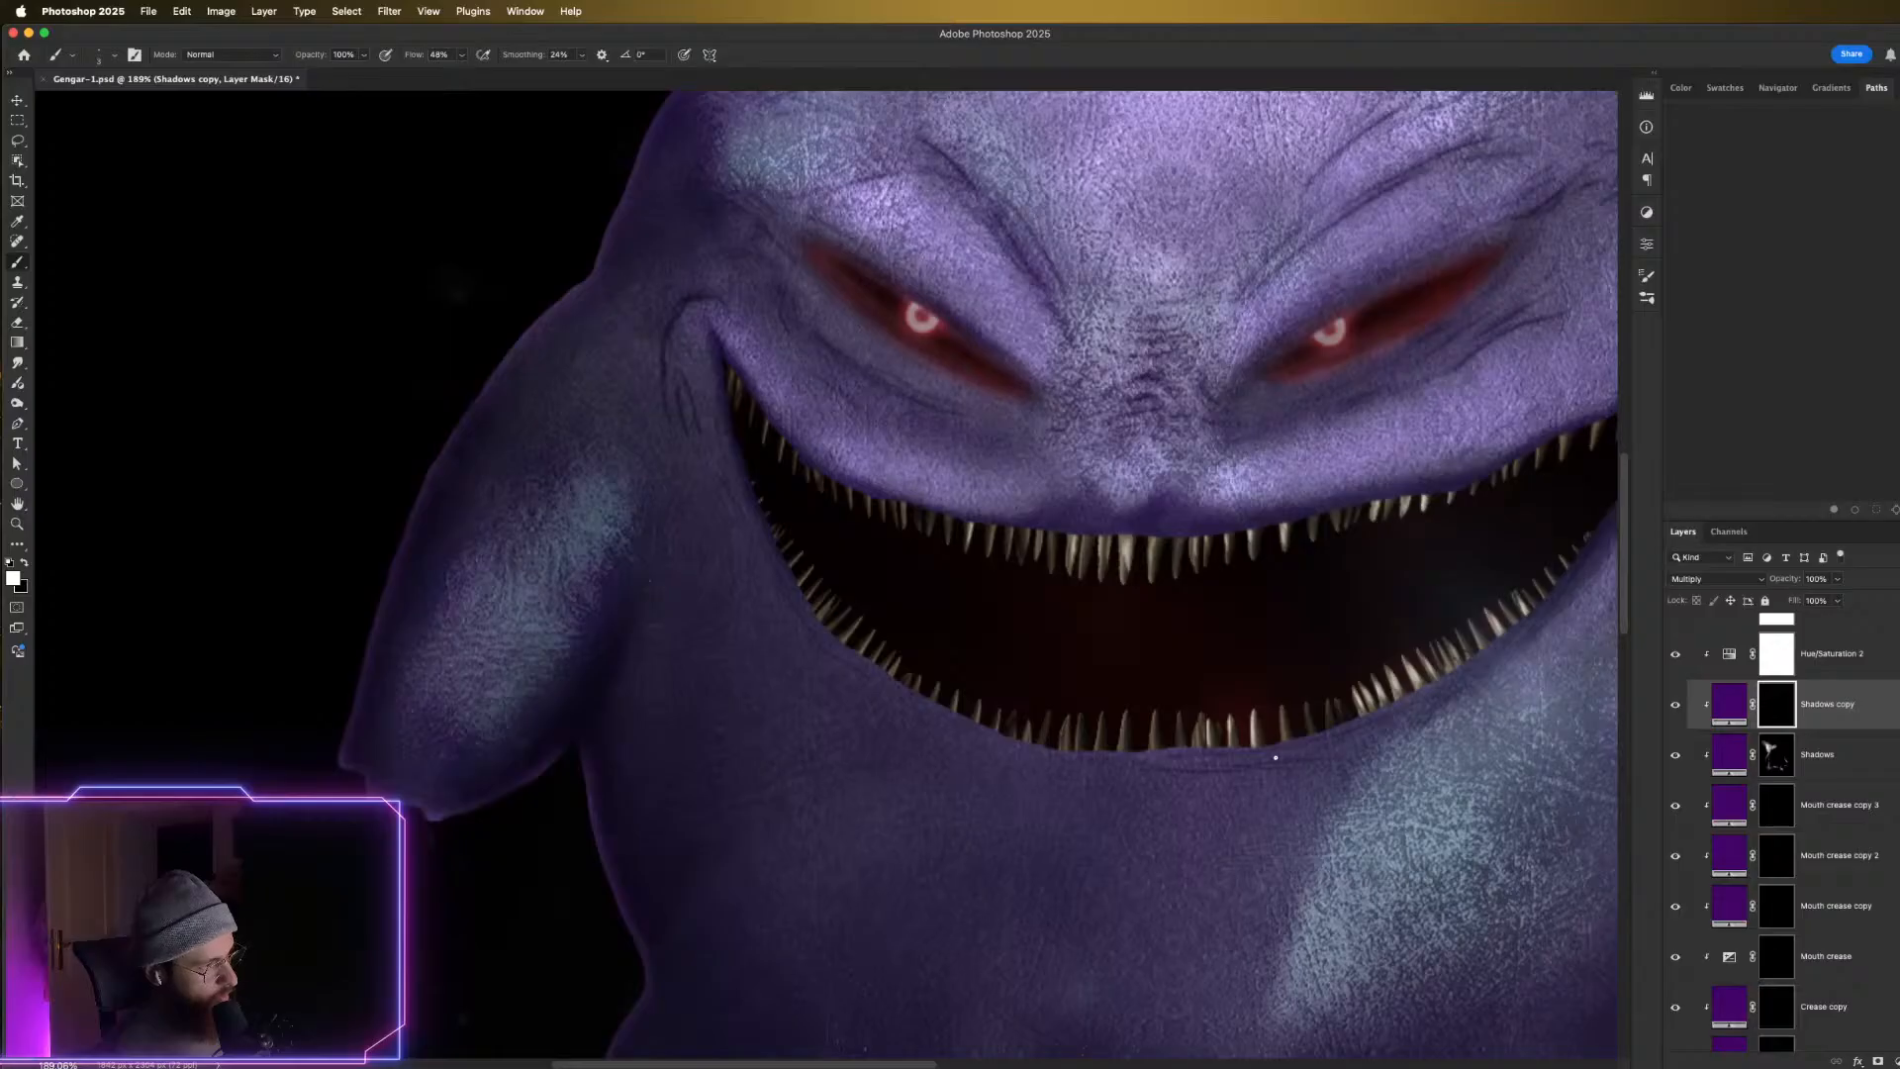
Step: Extend the crease lines along both sides of the lower lip's underside, undoing the stray strokes
key(super+z)
key(super+z)
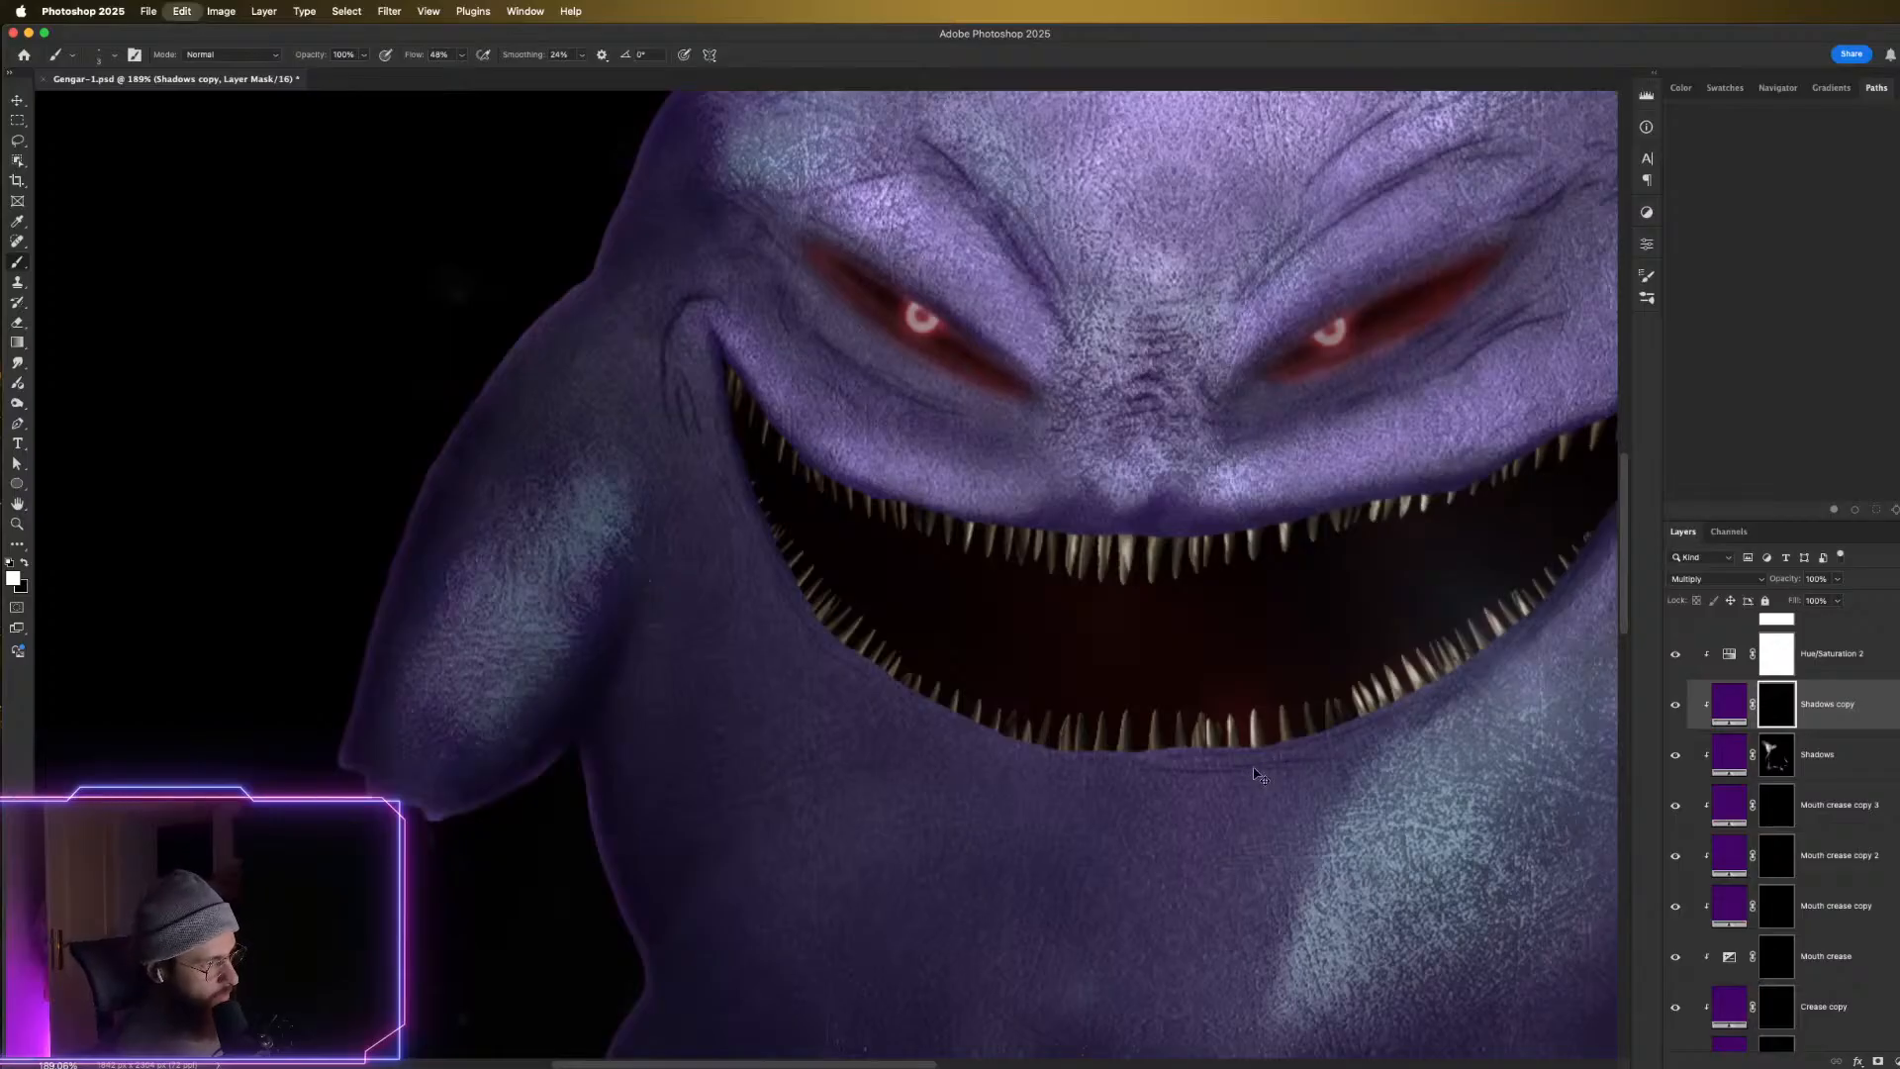
key(super+z)
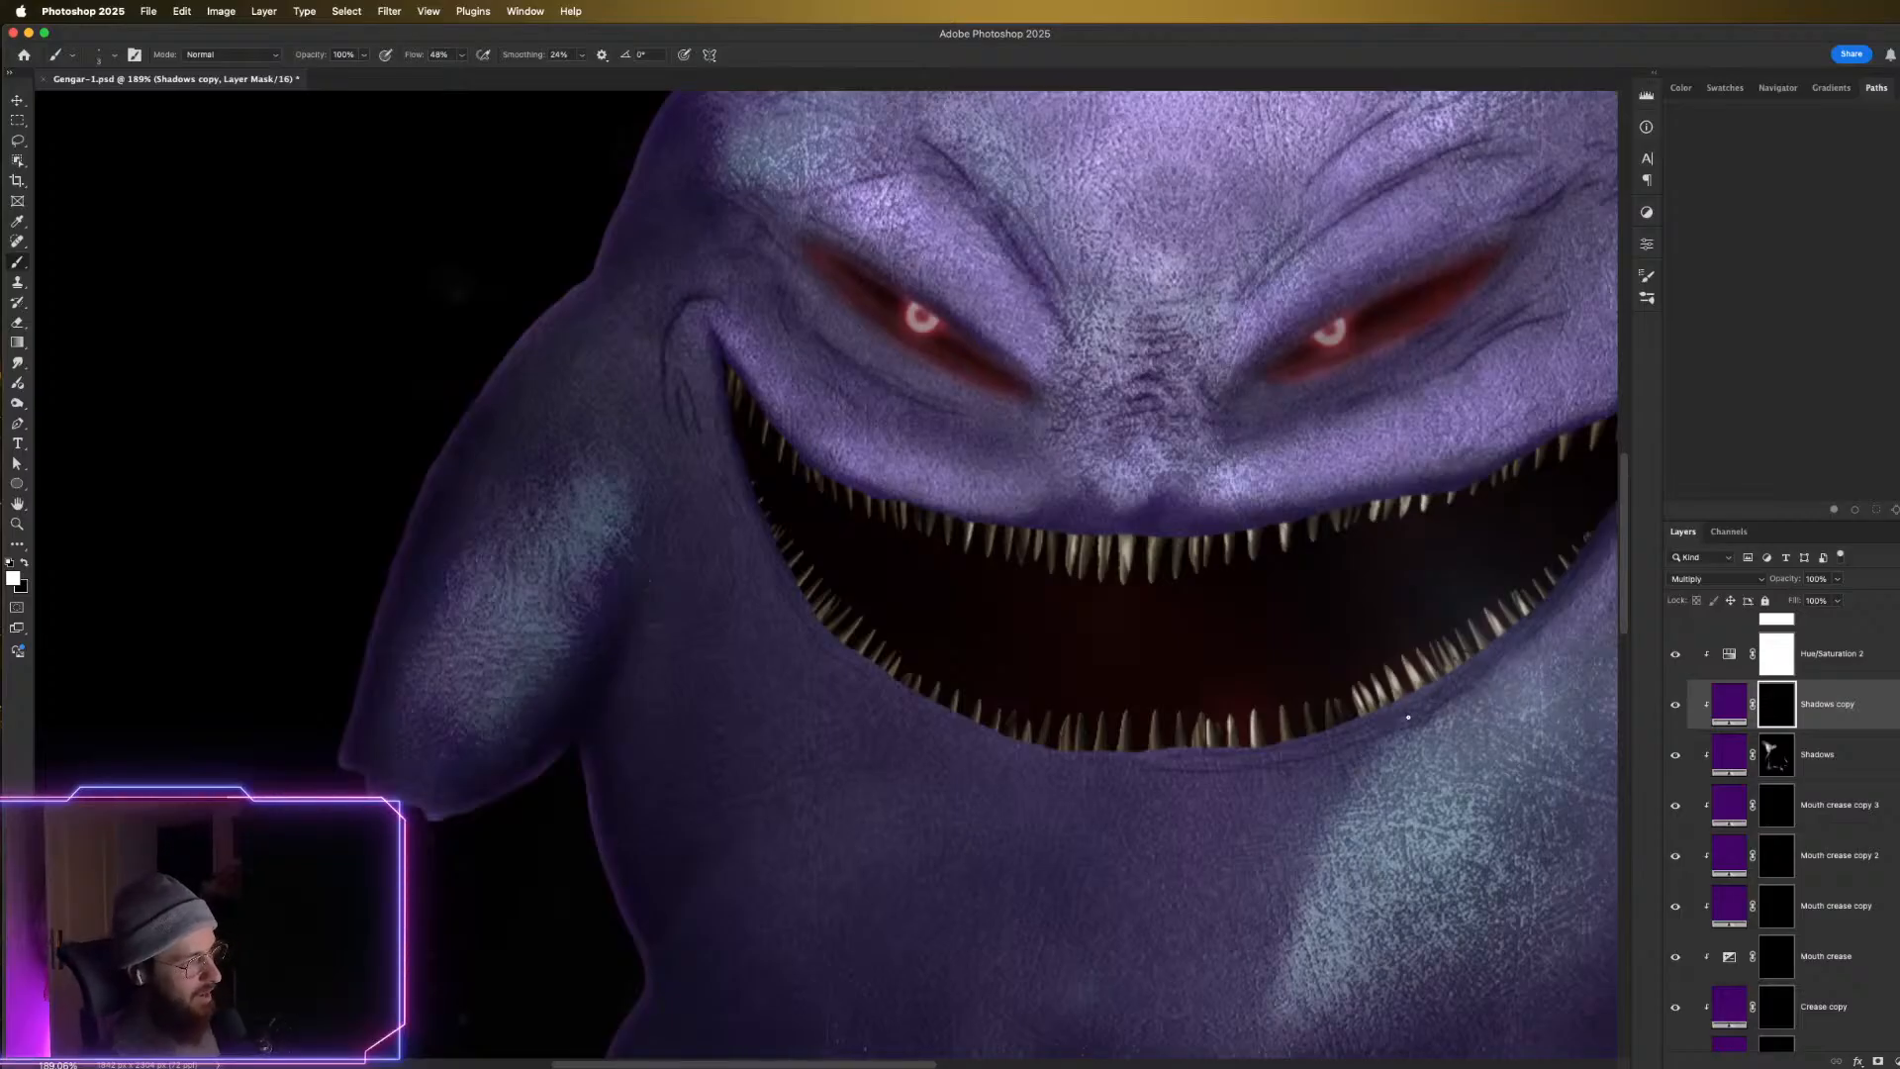
key(super+z)
key(super+z)
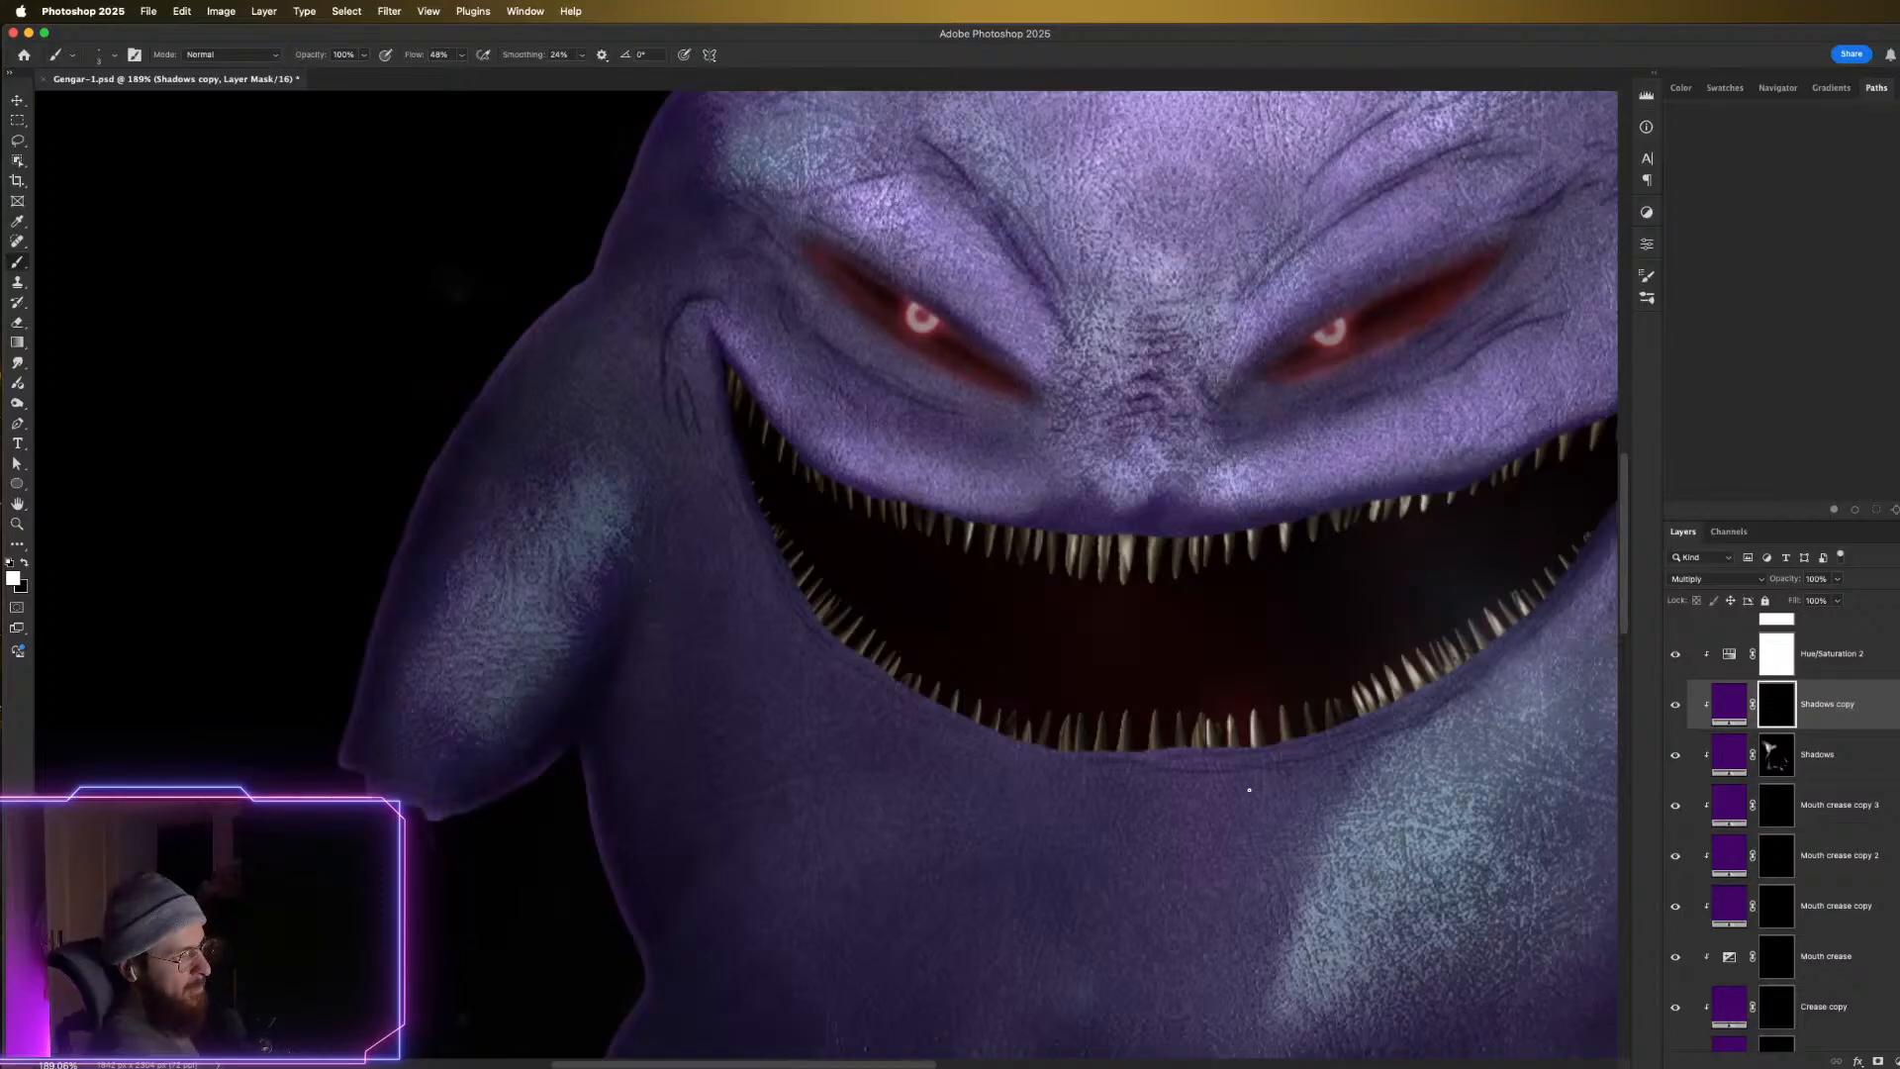
Step: Examine the shadow creases beneath the lower lip and around both corners of the mouth up close
key(z)
mouse_move(1415, 732)
mouse_down()
mouse_move(1314, 770)
mouse_move(1411, 685)
mouse_move(1399, 785)
mouse_move(1380, 777)
mouse_move(1404, 768)
mouse_move(1371, 750)
mouse_move(1436, 732)
mouse_move(1383, 740)
mouse_move(1454, 737)
mouse_up()
key(b)
key(z)
key(b)
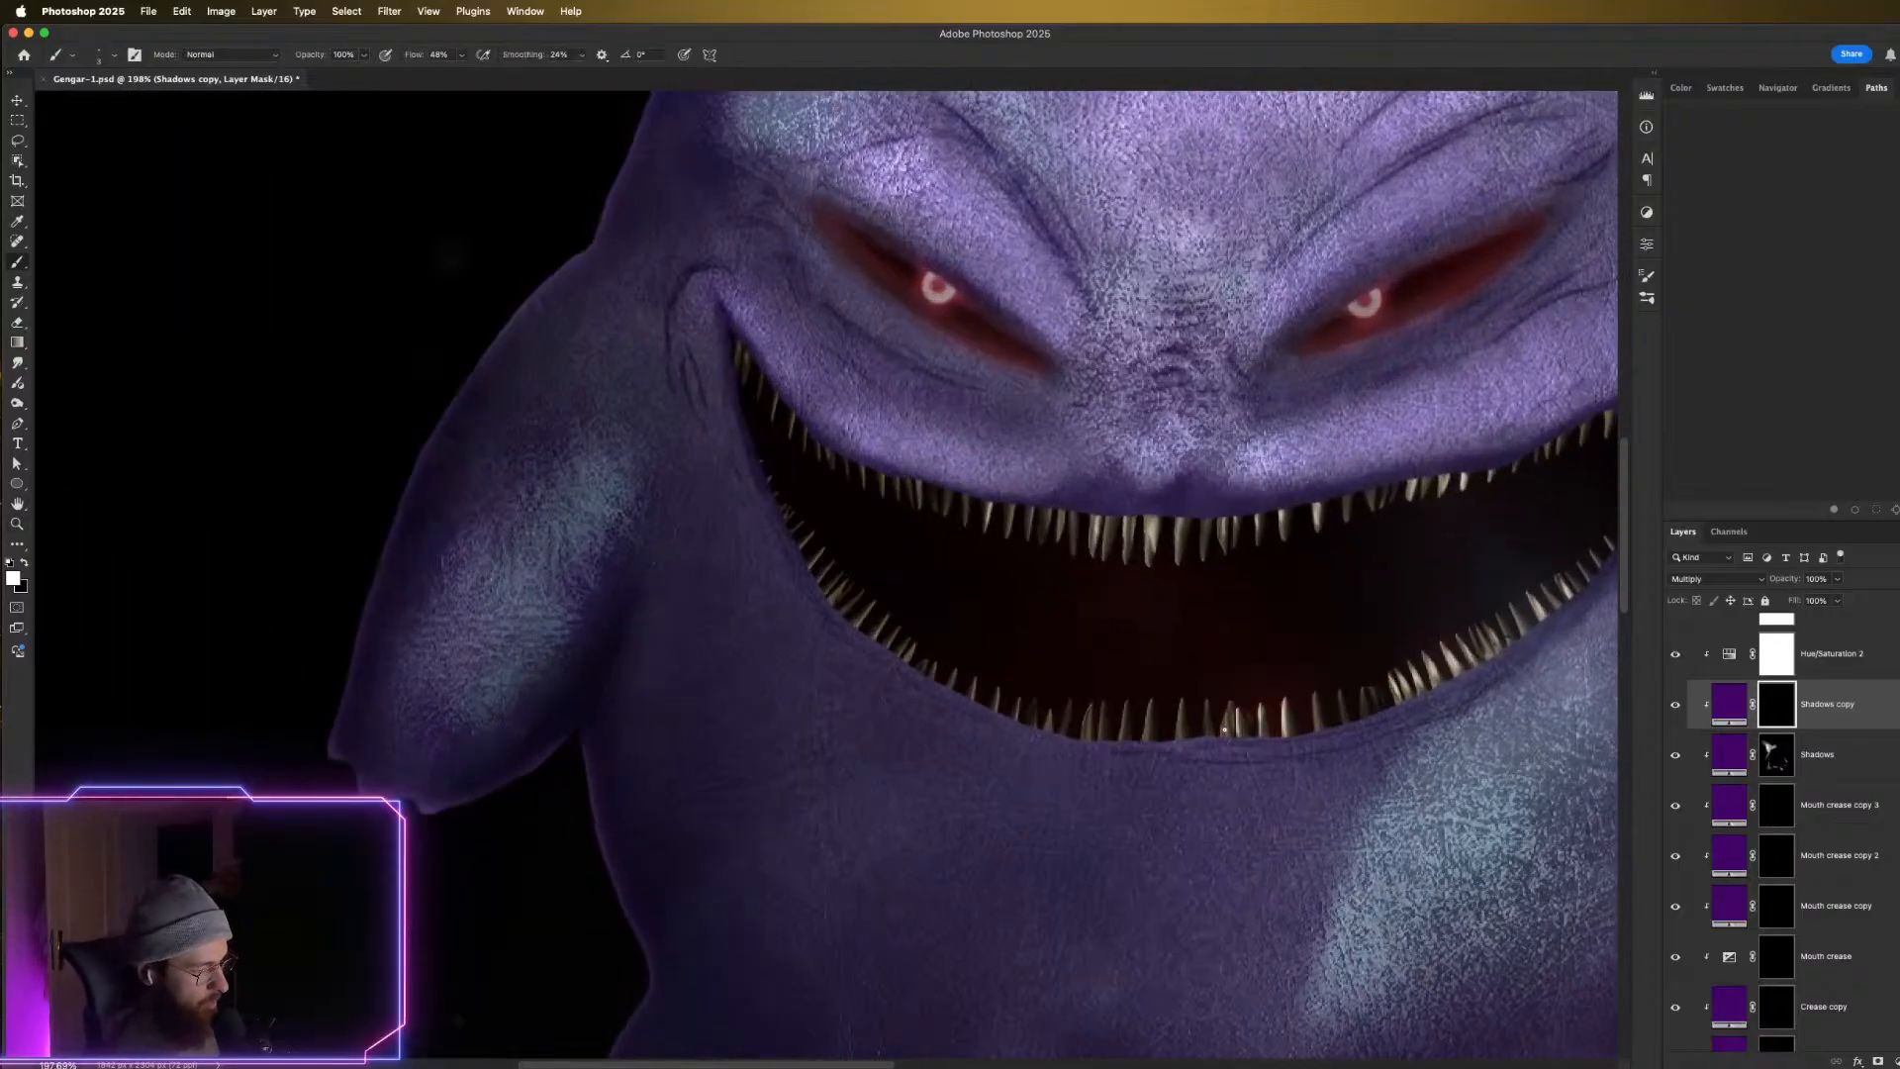
scroll(1431, 754, left, 5)
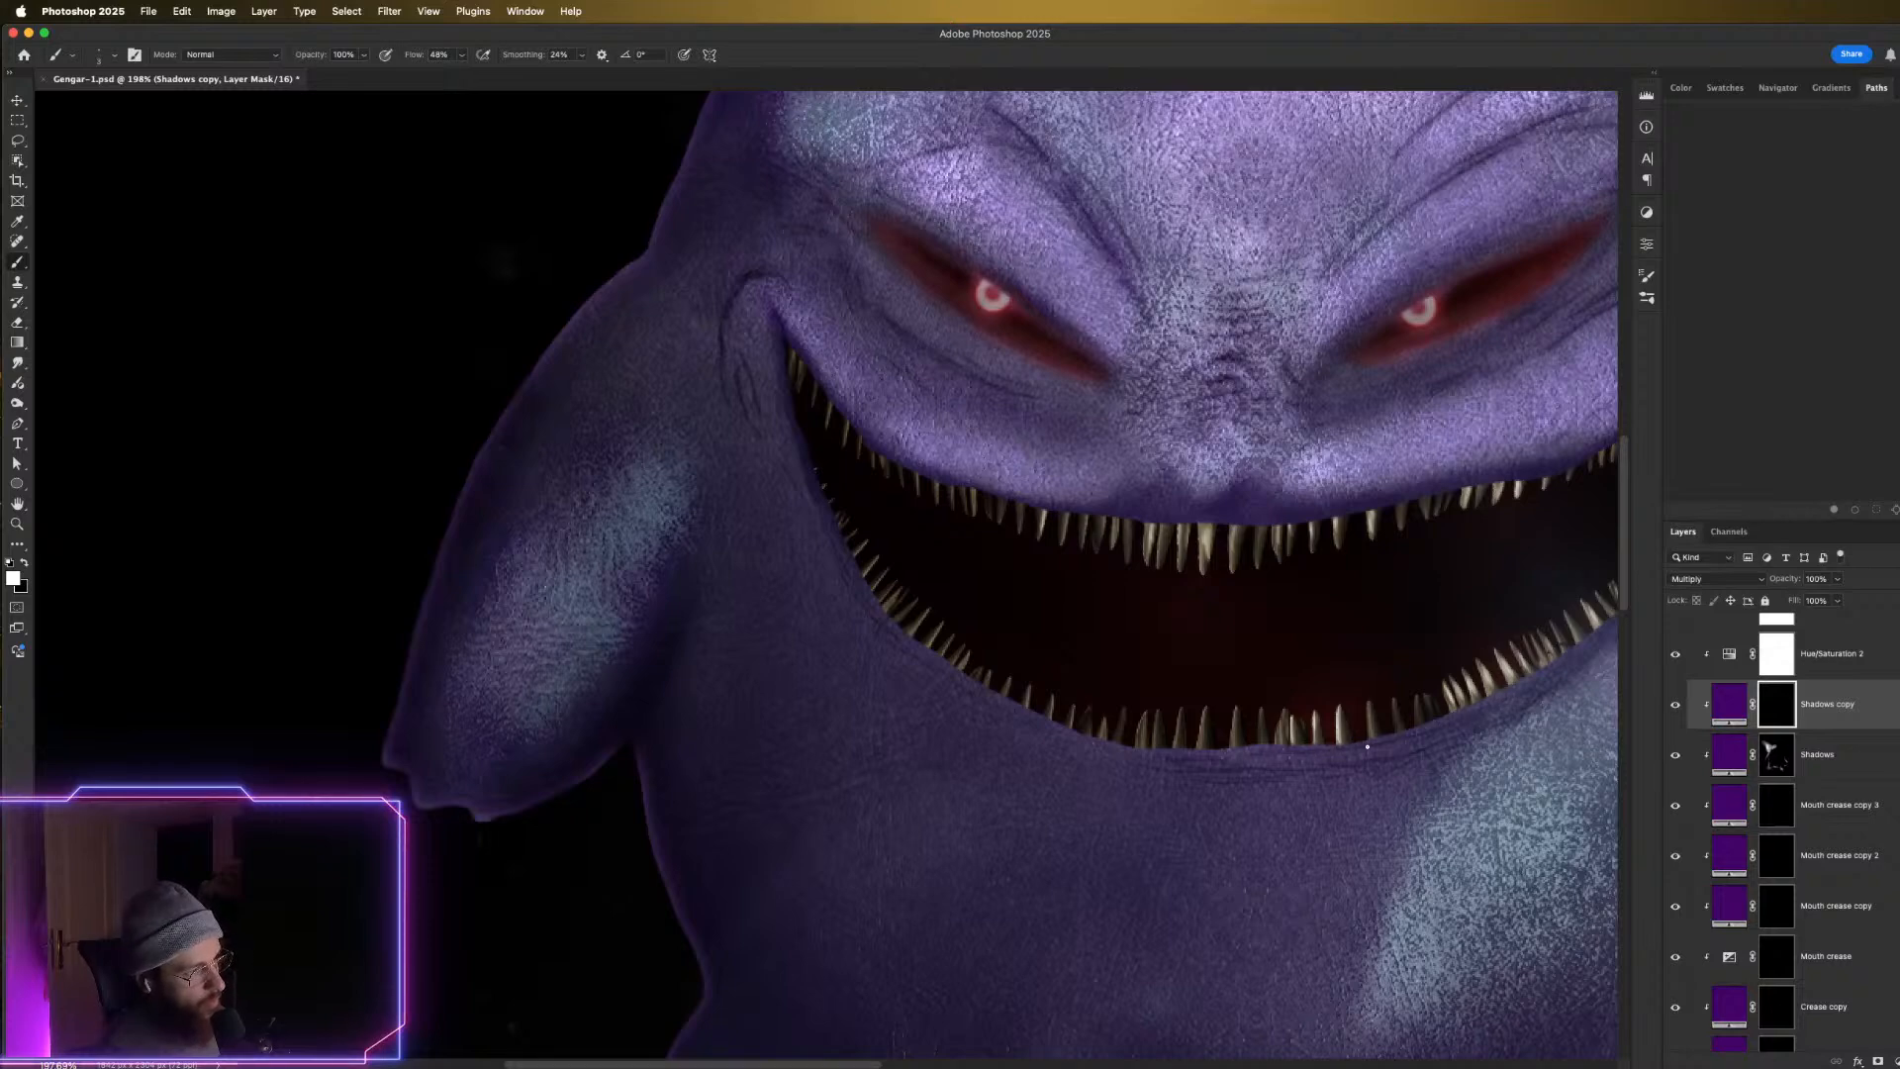
scroll(1370, 748, right, 3)
scroll(1369, 748, up, 1)
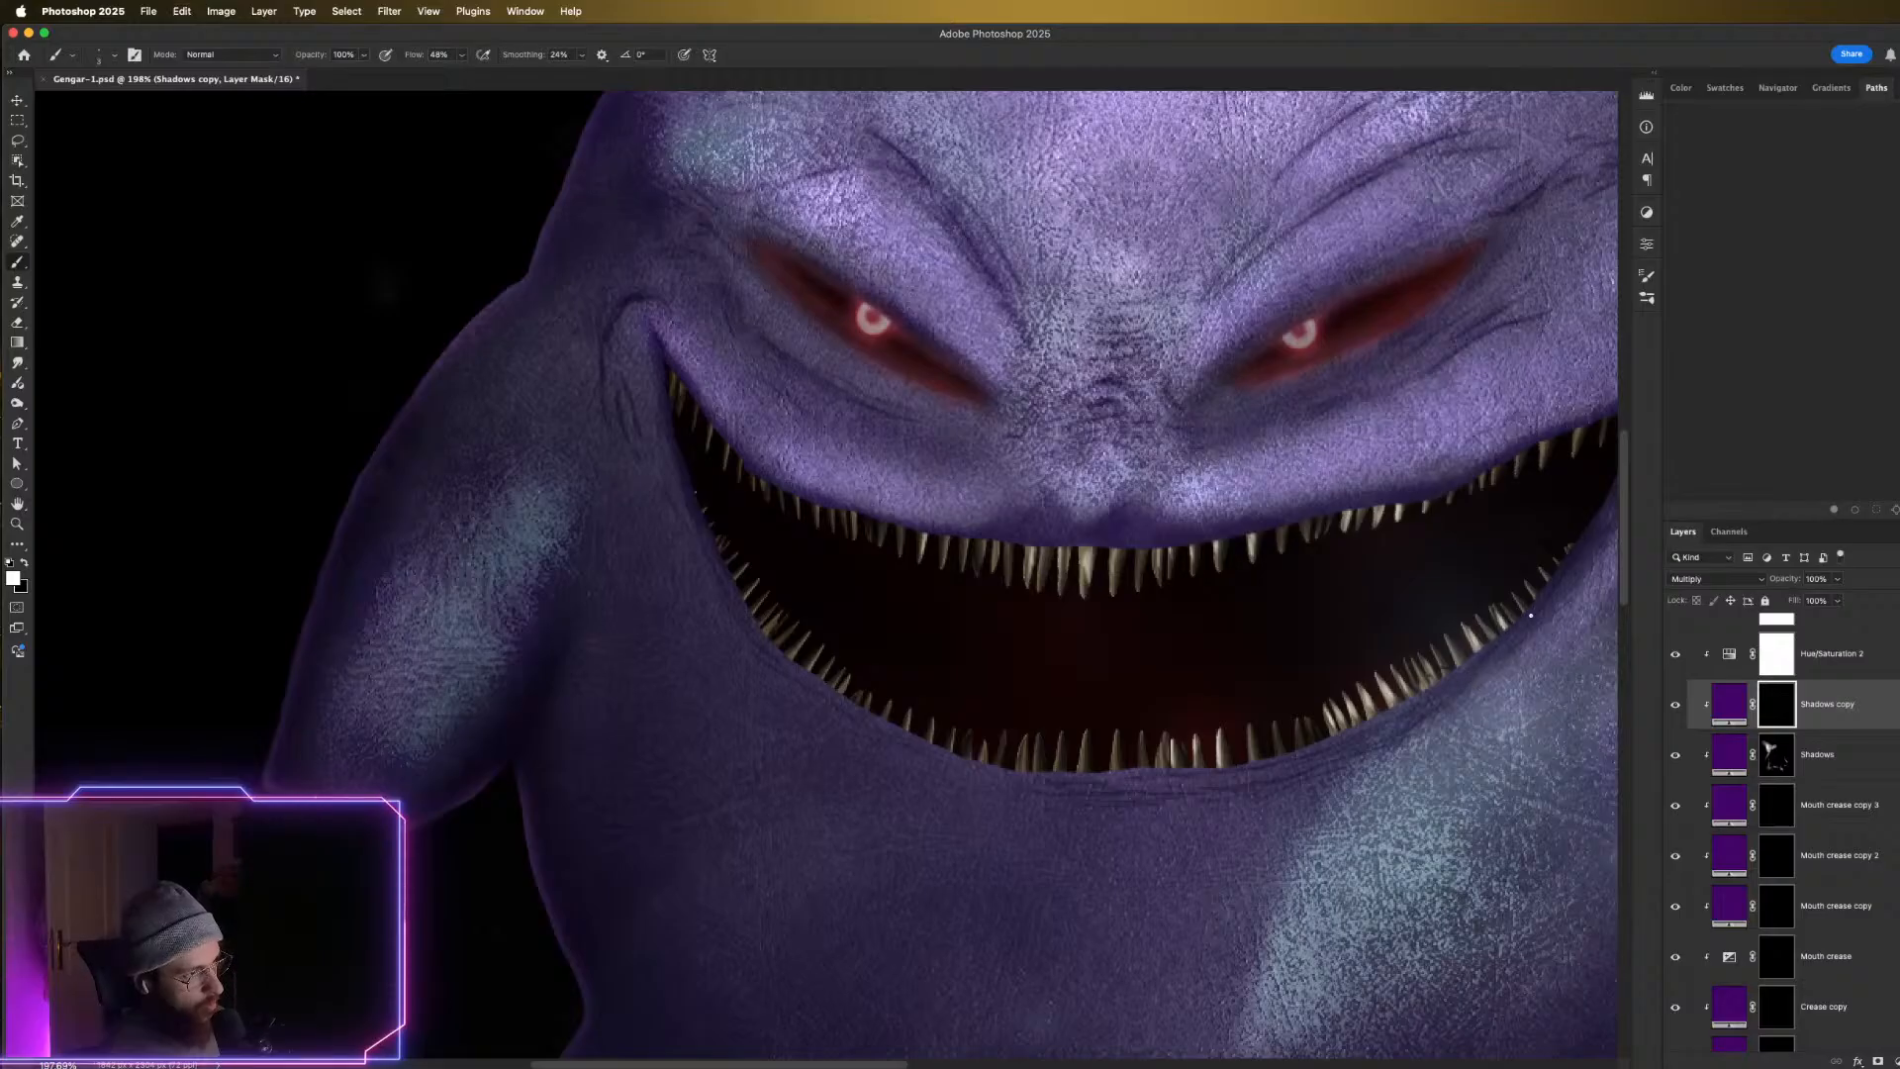
drag(1483, 699, 1352, 711)
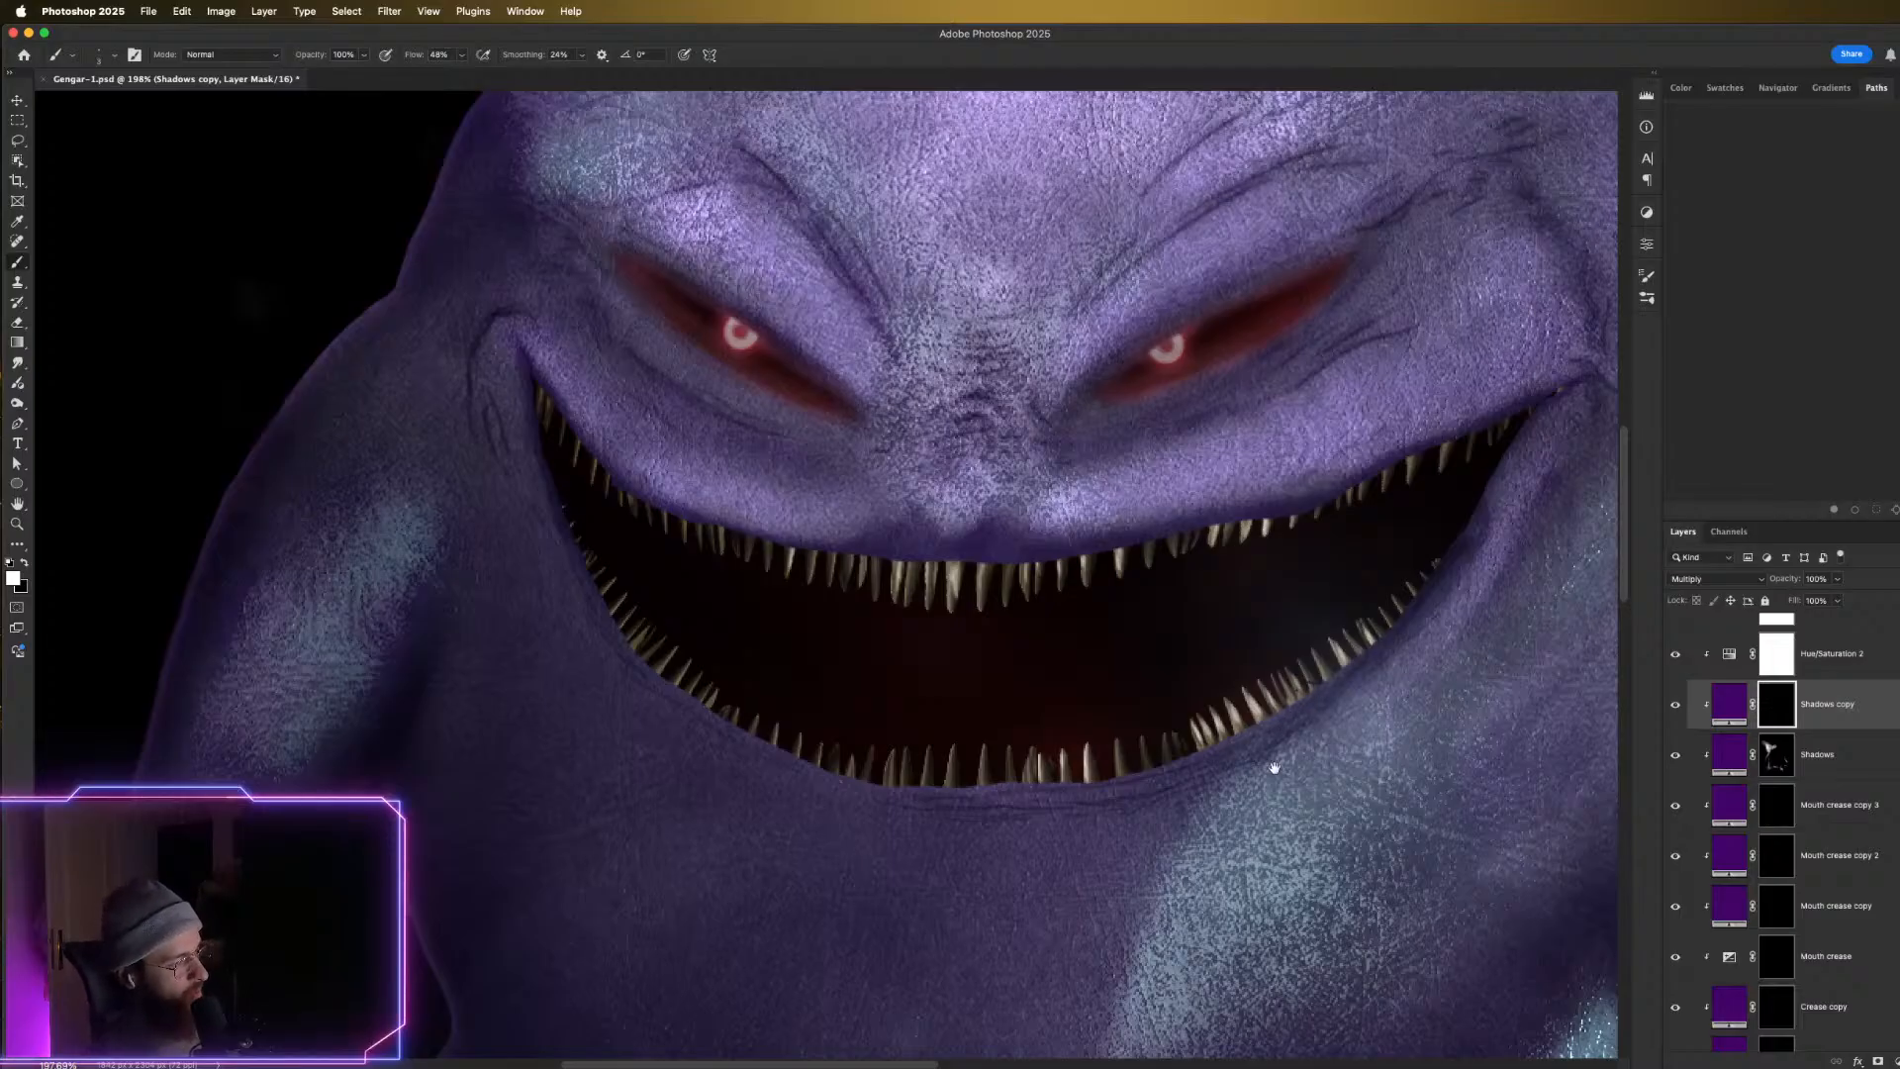
drag(1275, 768, 1341, 742)
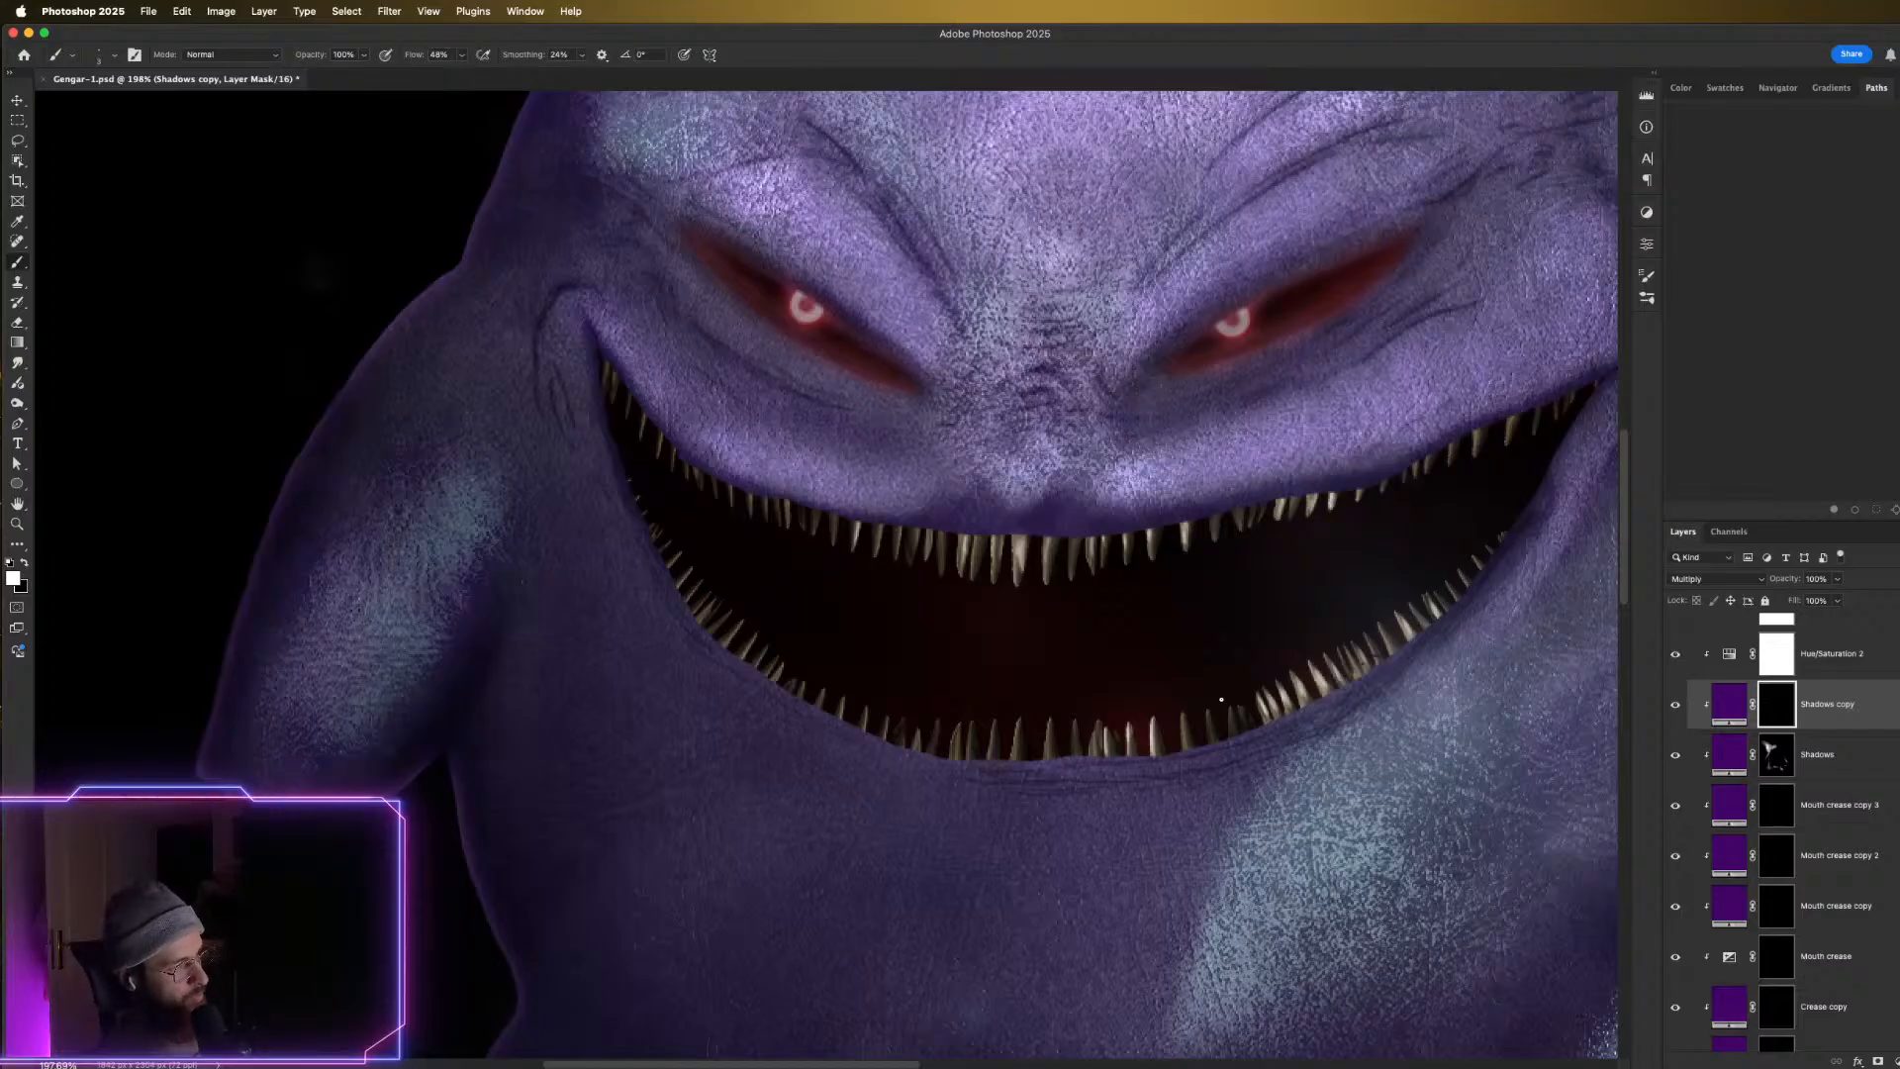
drag(1434, 722, 1497, 679)
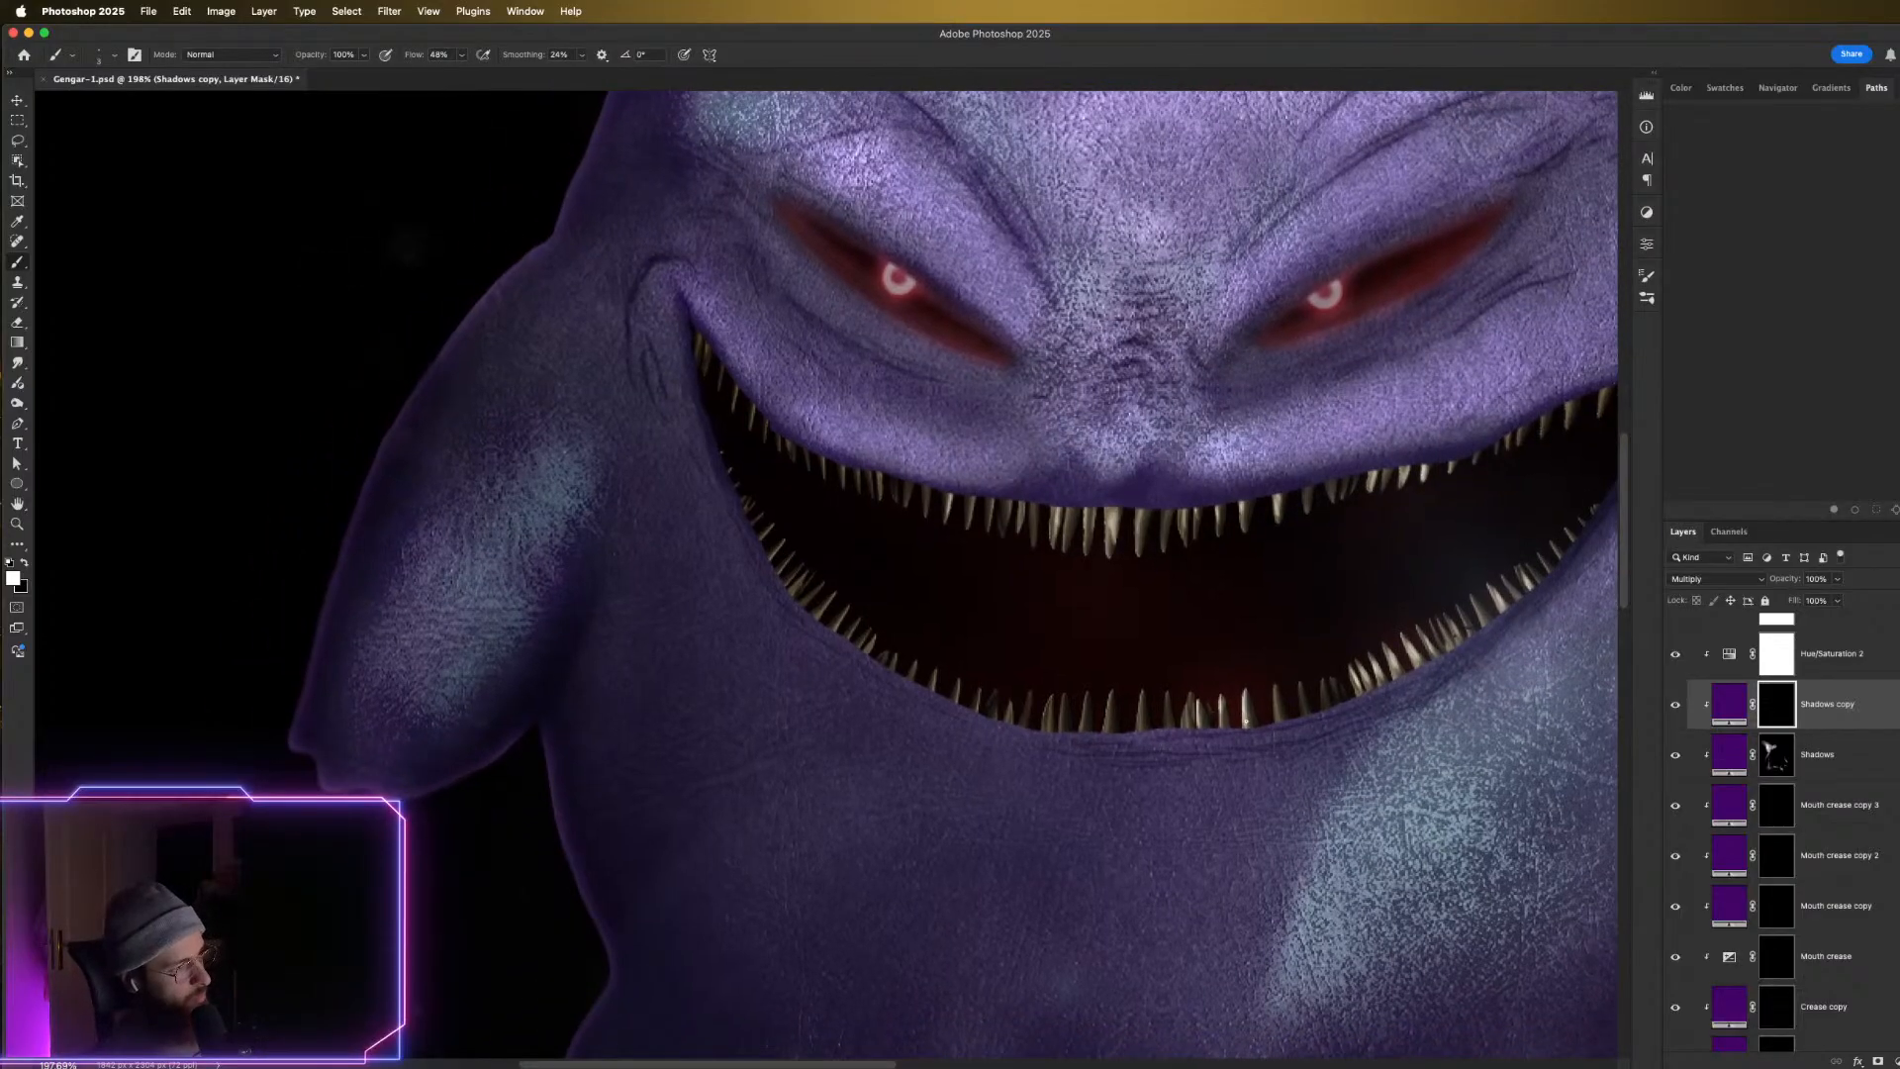
drag(1358, 763, 1435, 737)
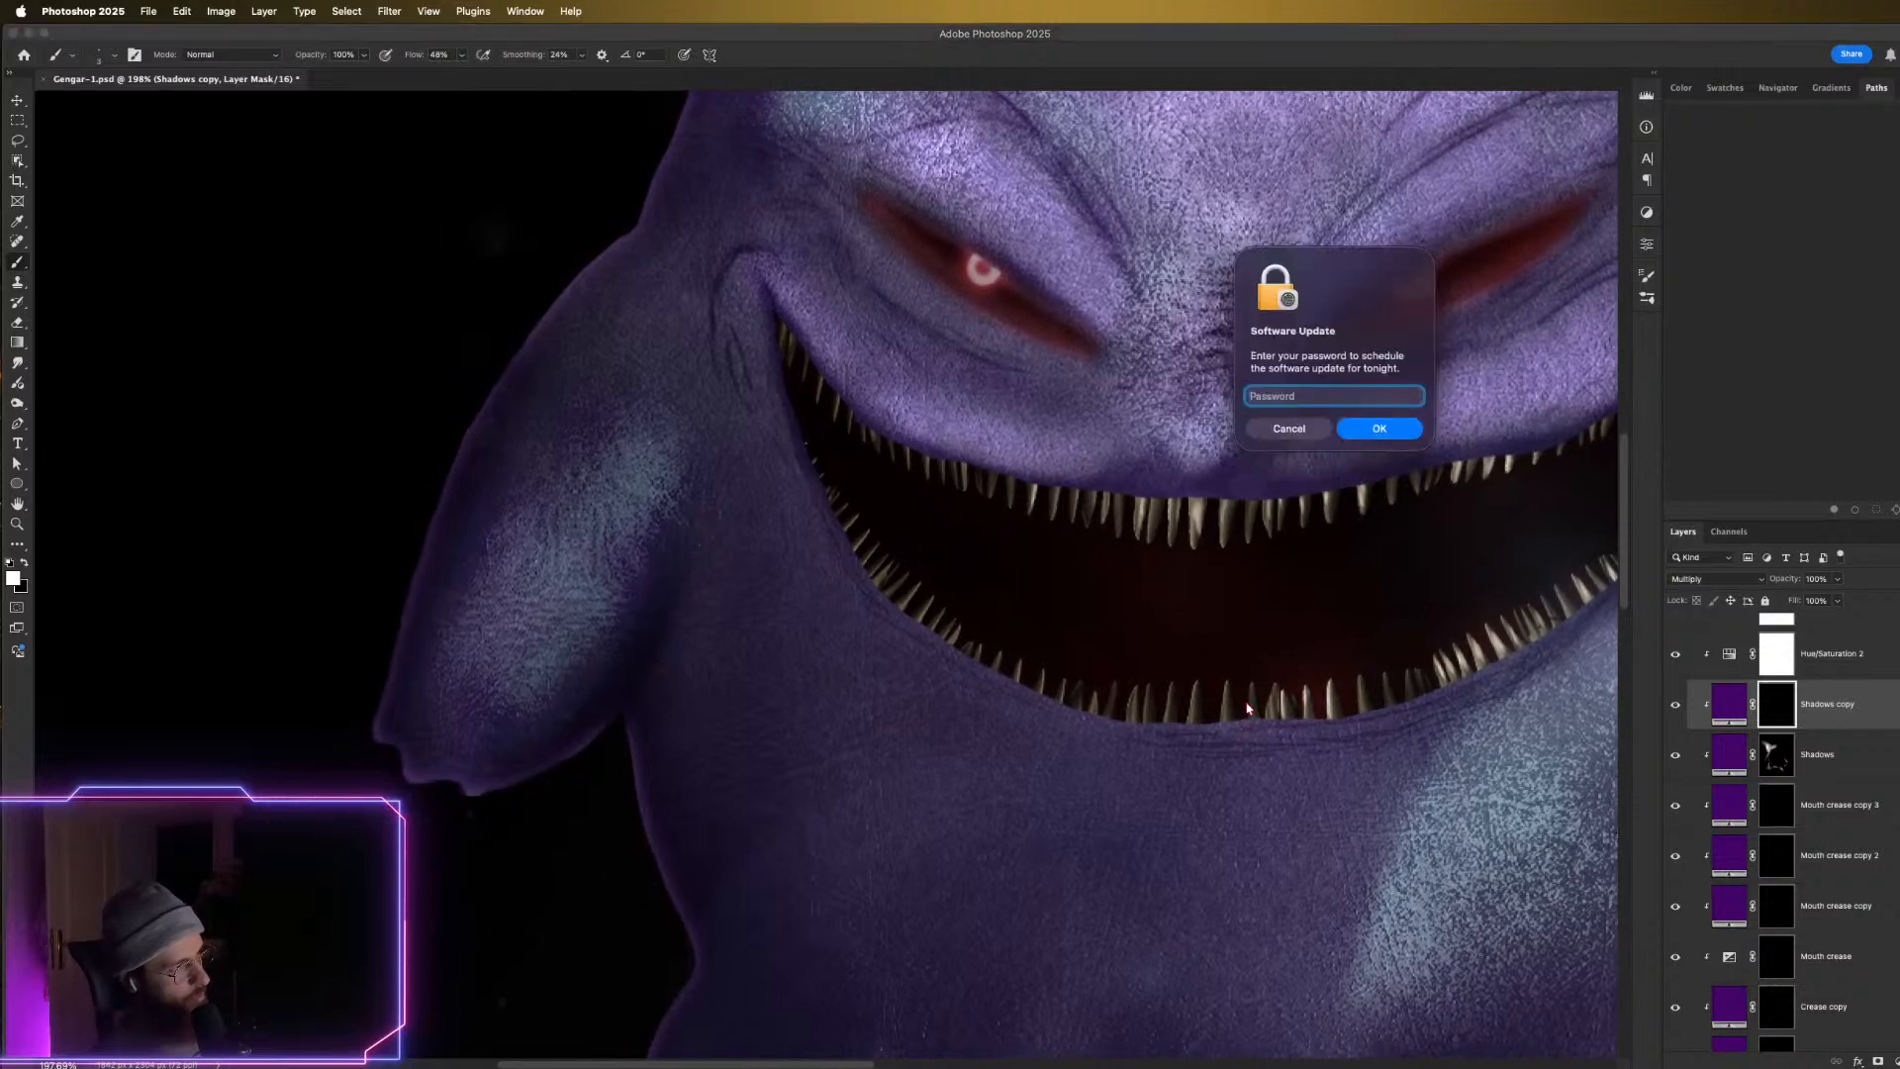
Step: Cancel the macOS software update password prompt
click(1298, 431)
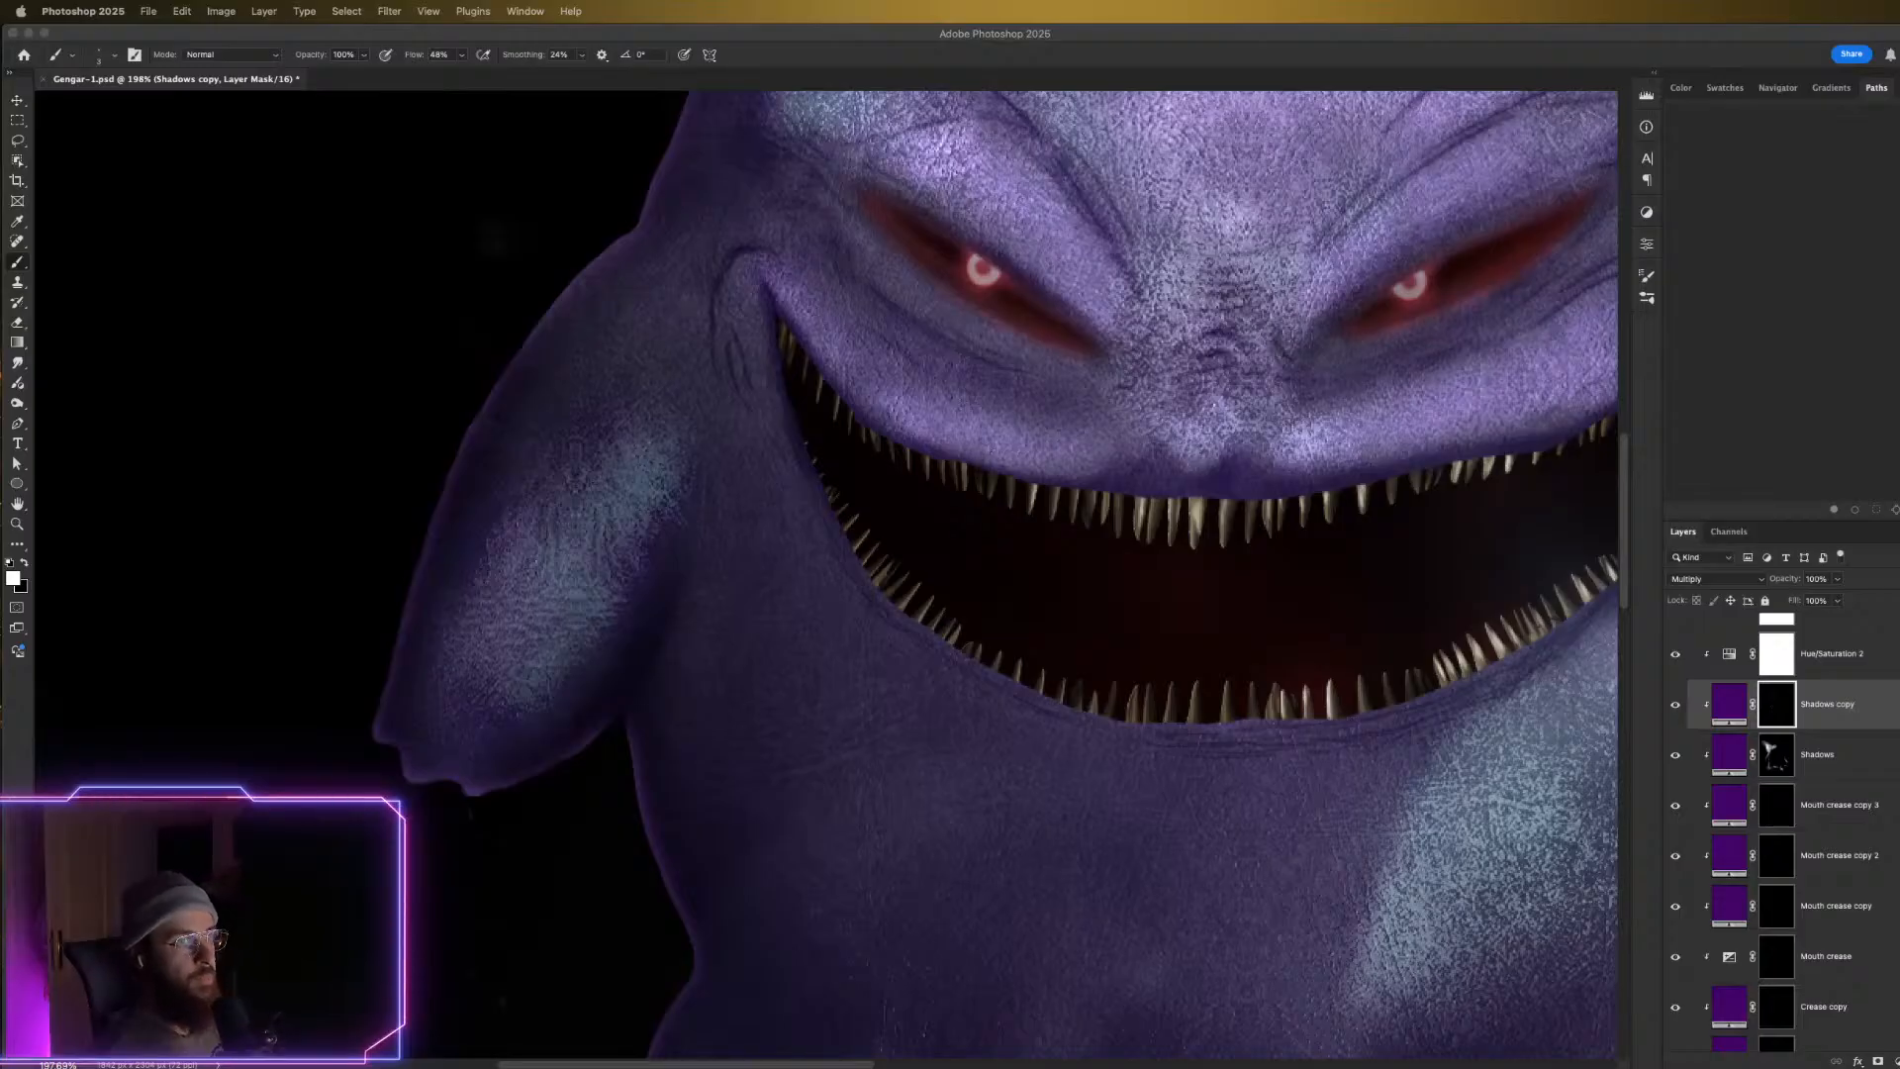
key(super+Tab)
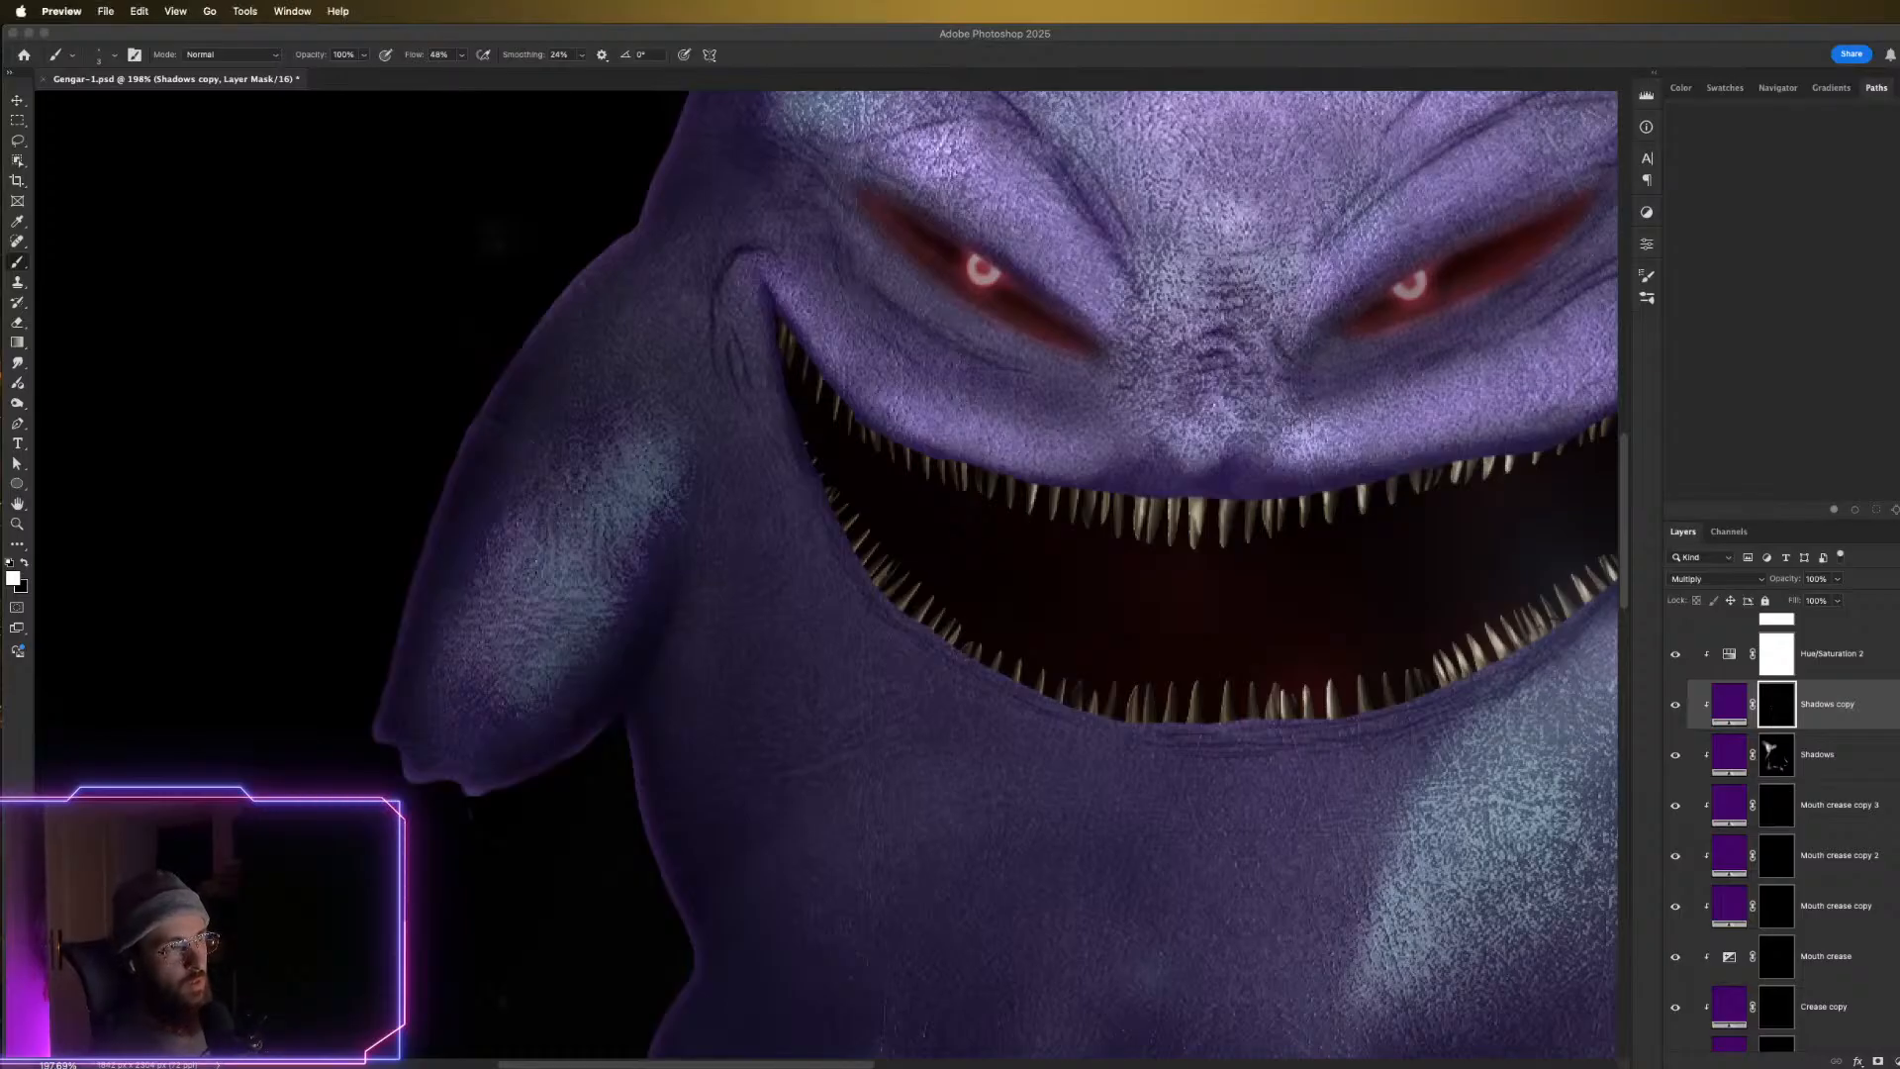
key(super+Tab)
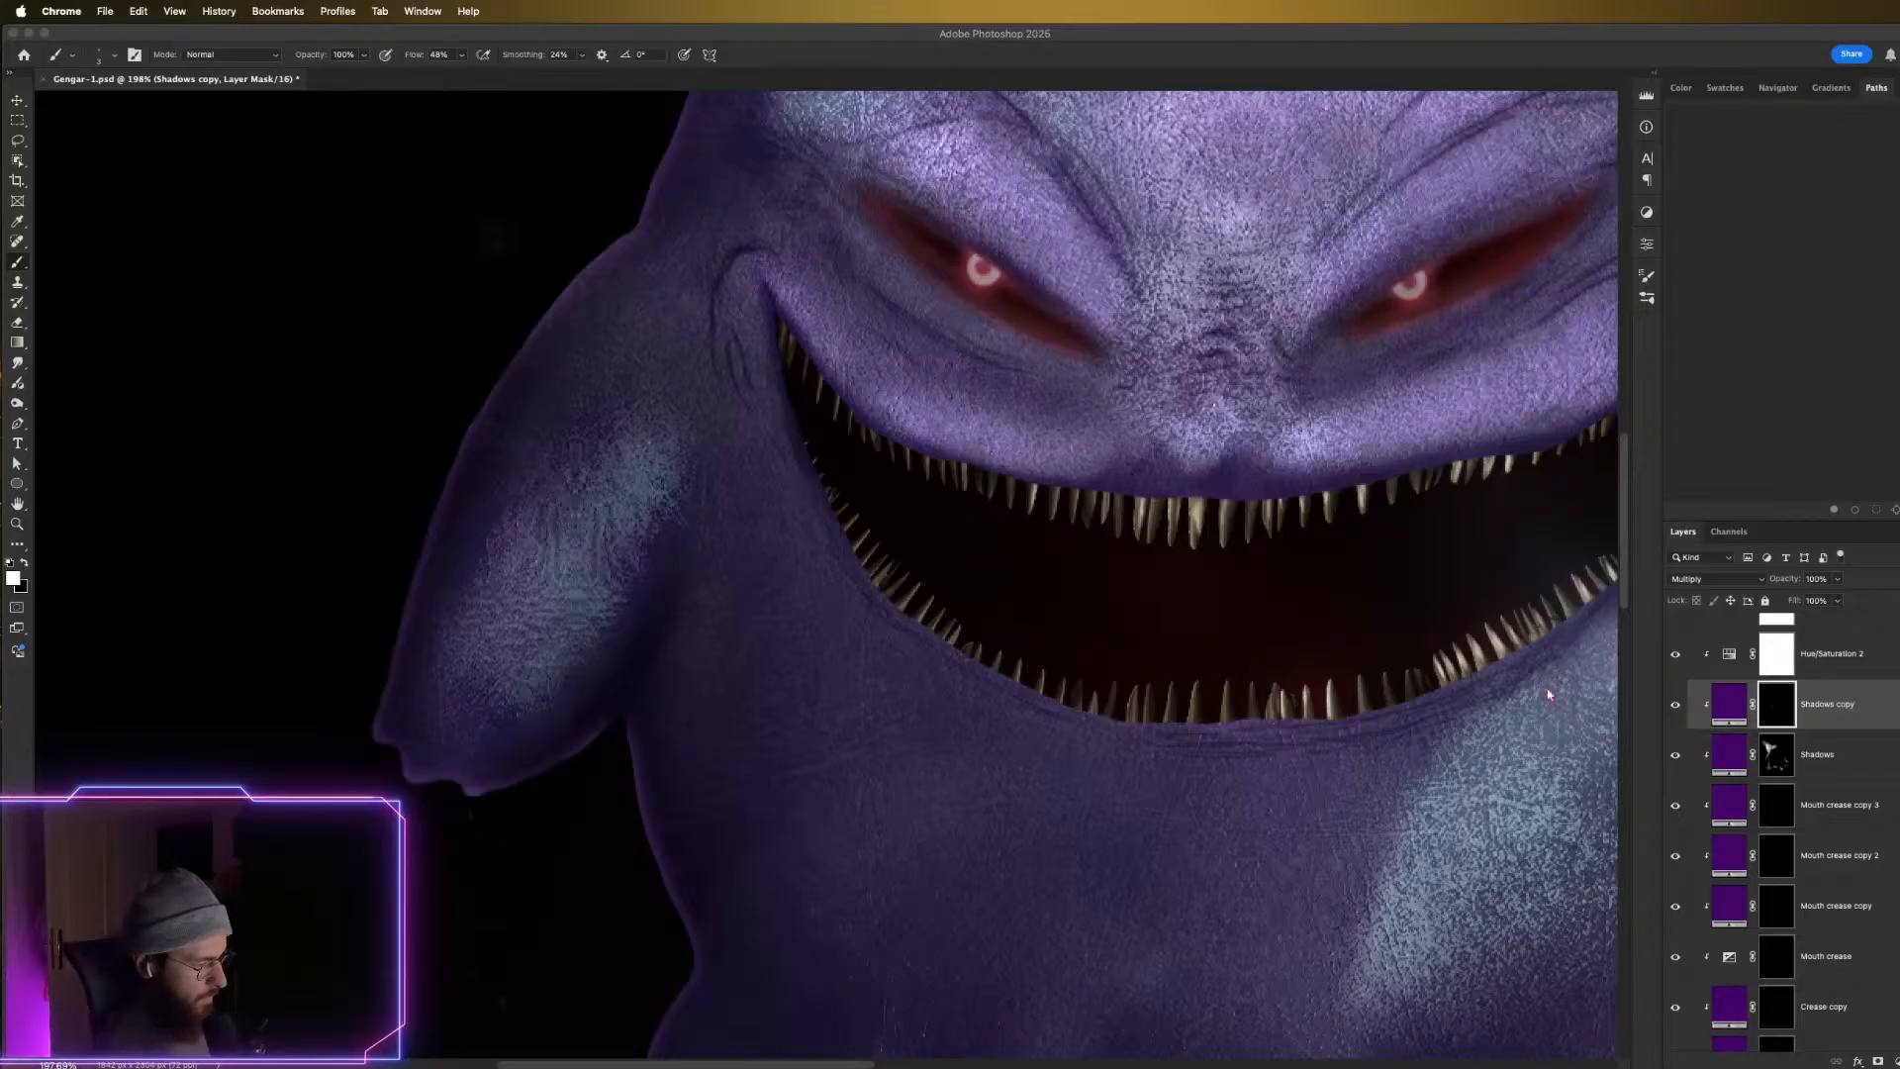
key(z)
drag(1446, 750, 1464, 822)
scroll(1464, 823, right, 3)
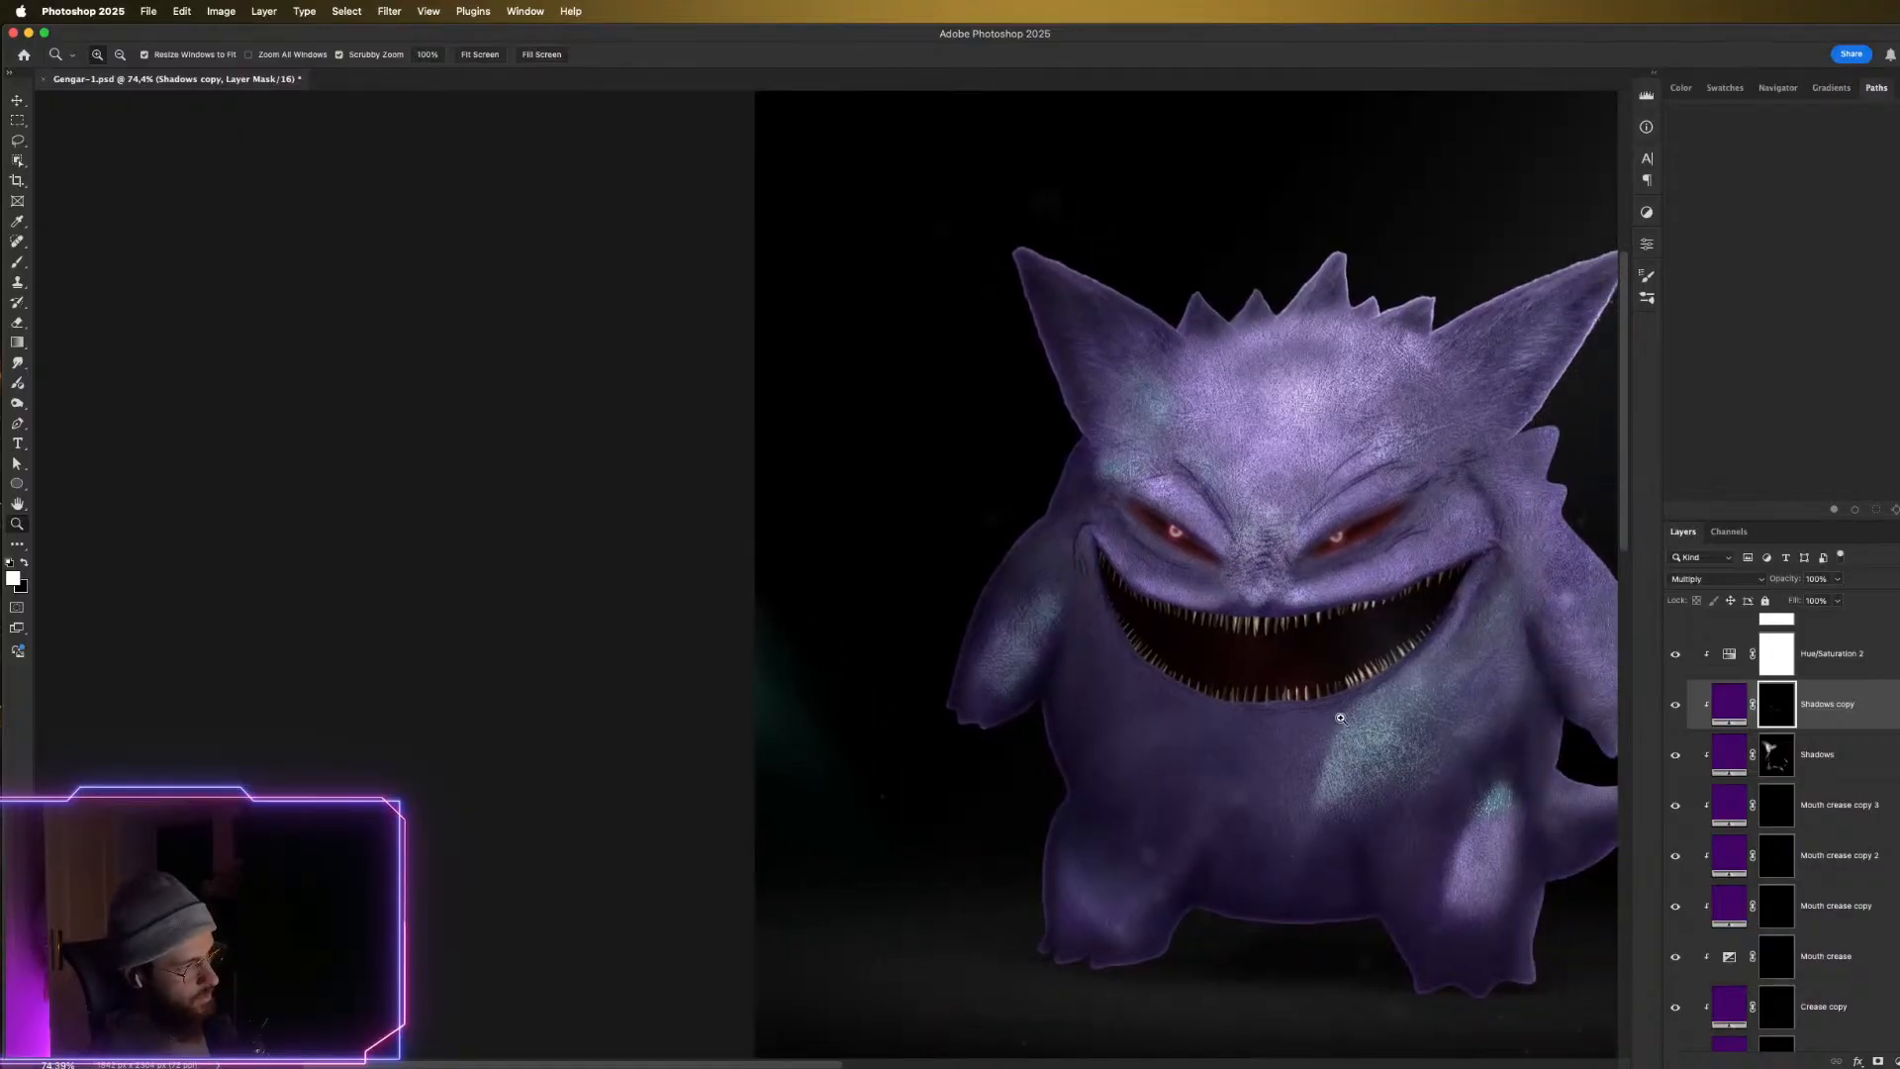
mouse_move(1345, 715)
mouse_down()
mouse_move(1374, 722)
mouse_move(1345, 716)
mouse_up()
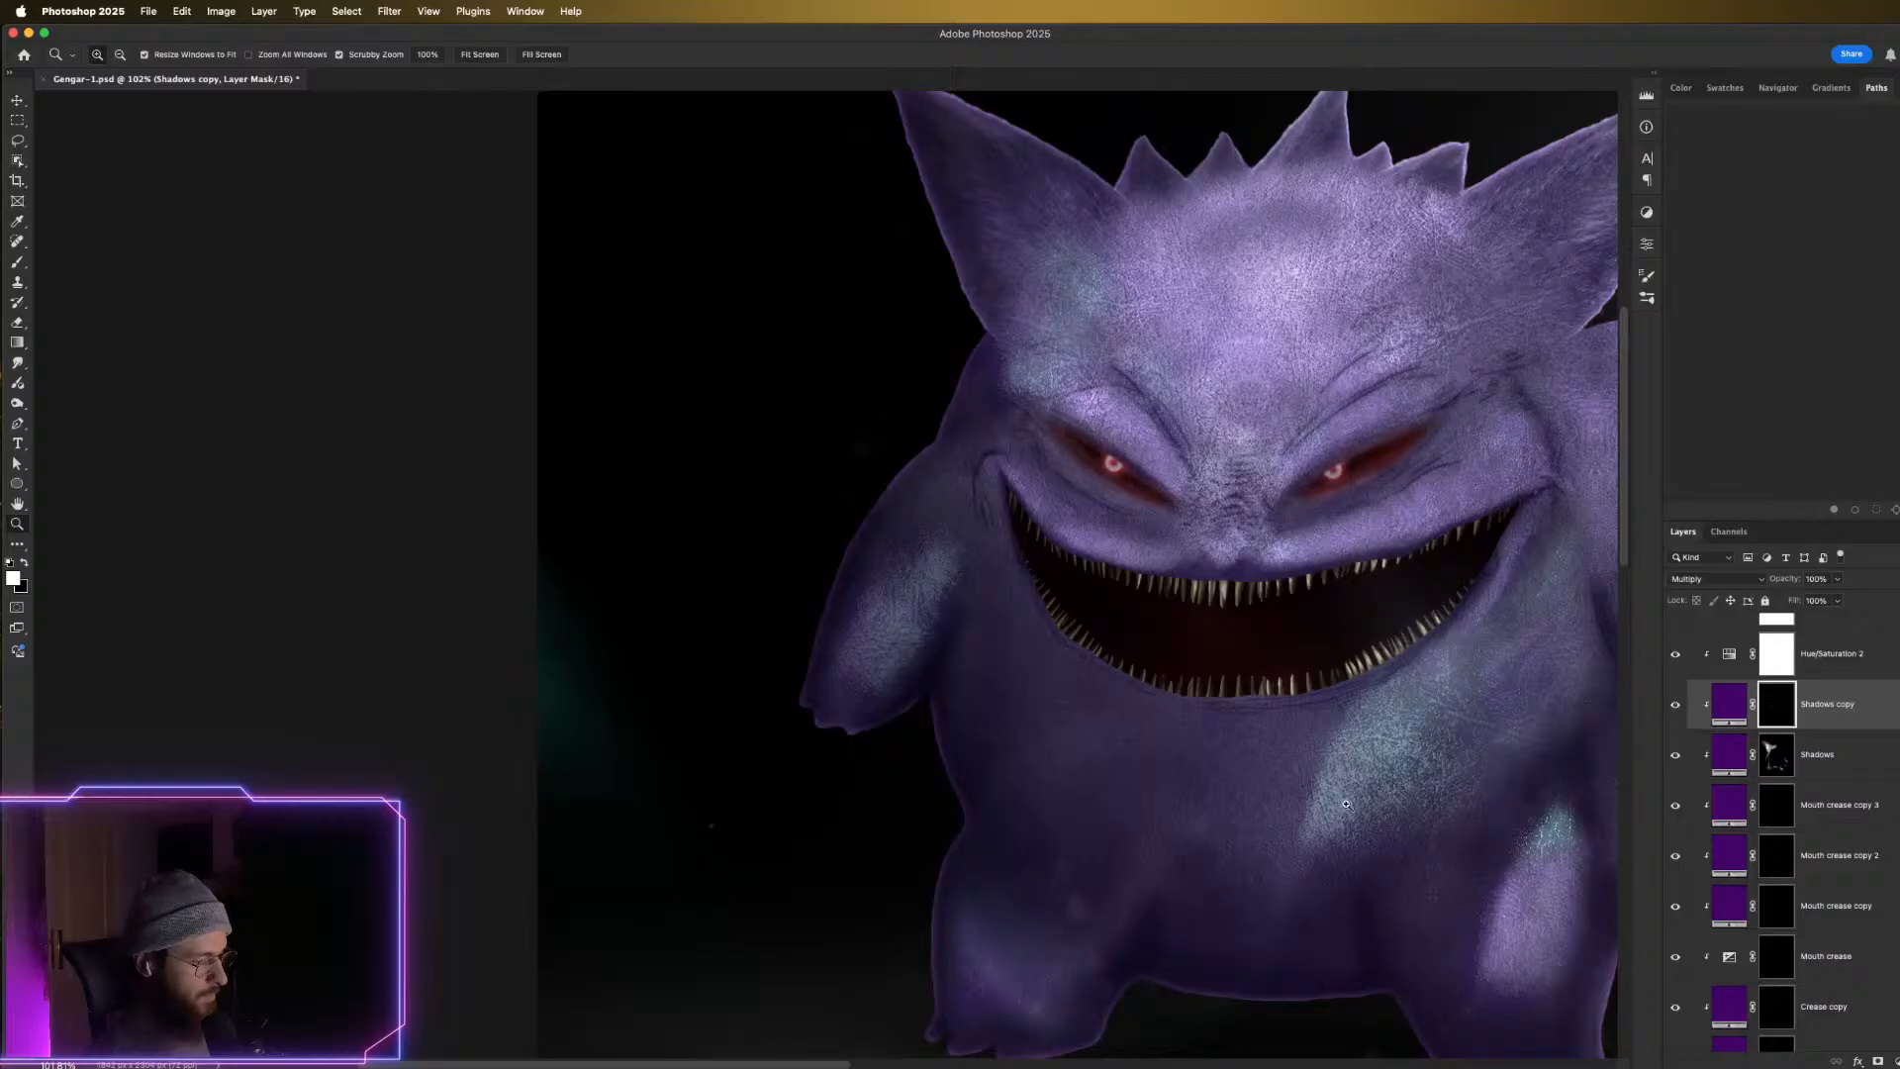
key(super+Tab)
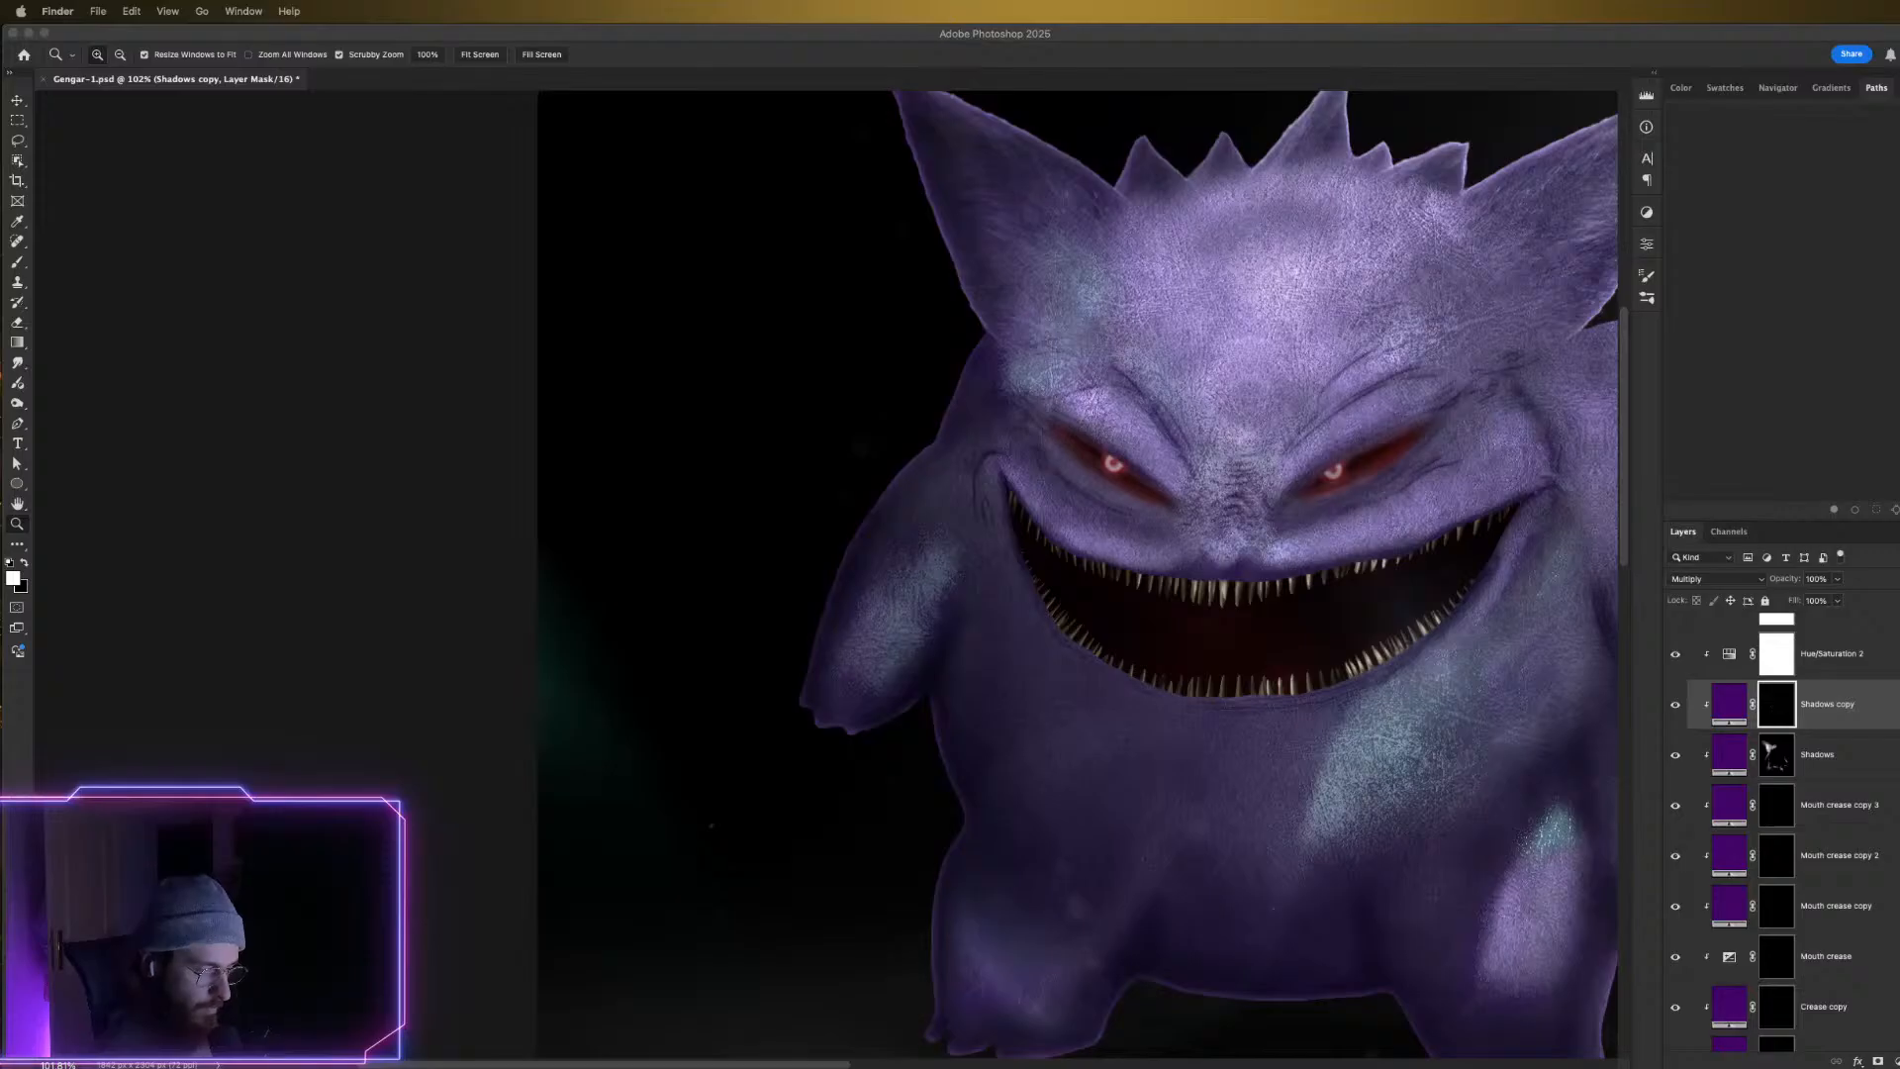
click(1280, 615)
drag(1280, 615, 1164, 645)
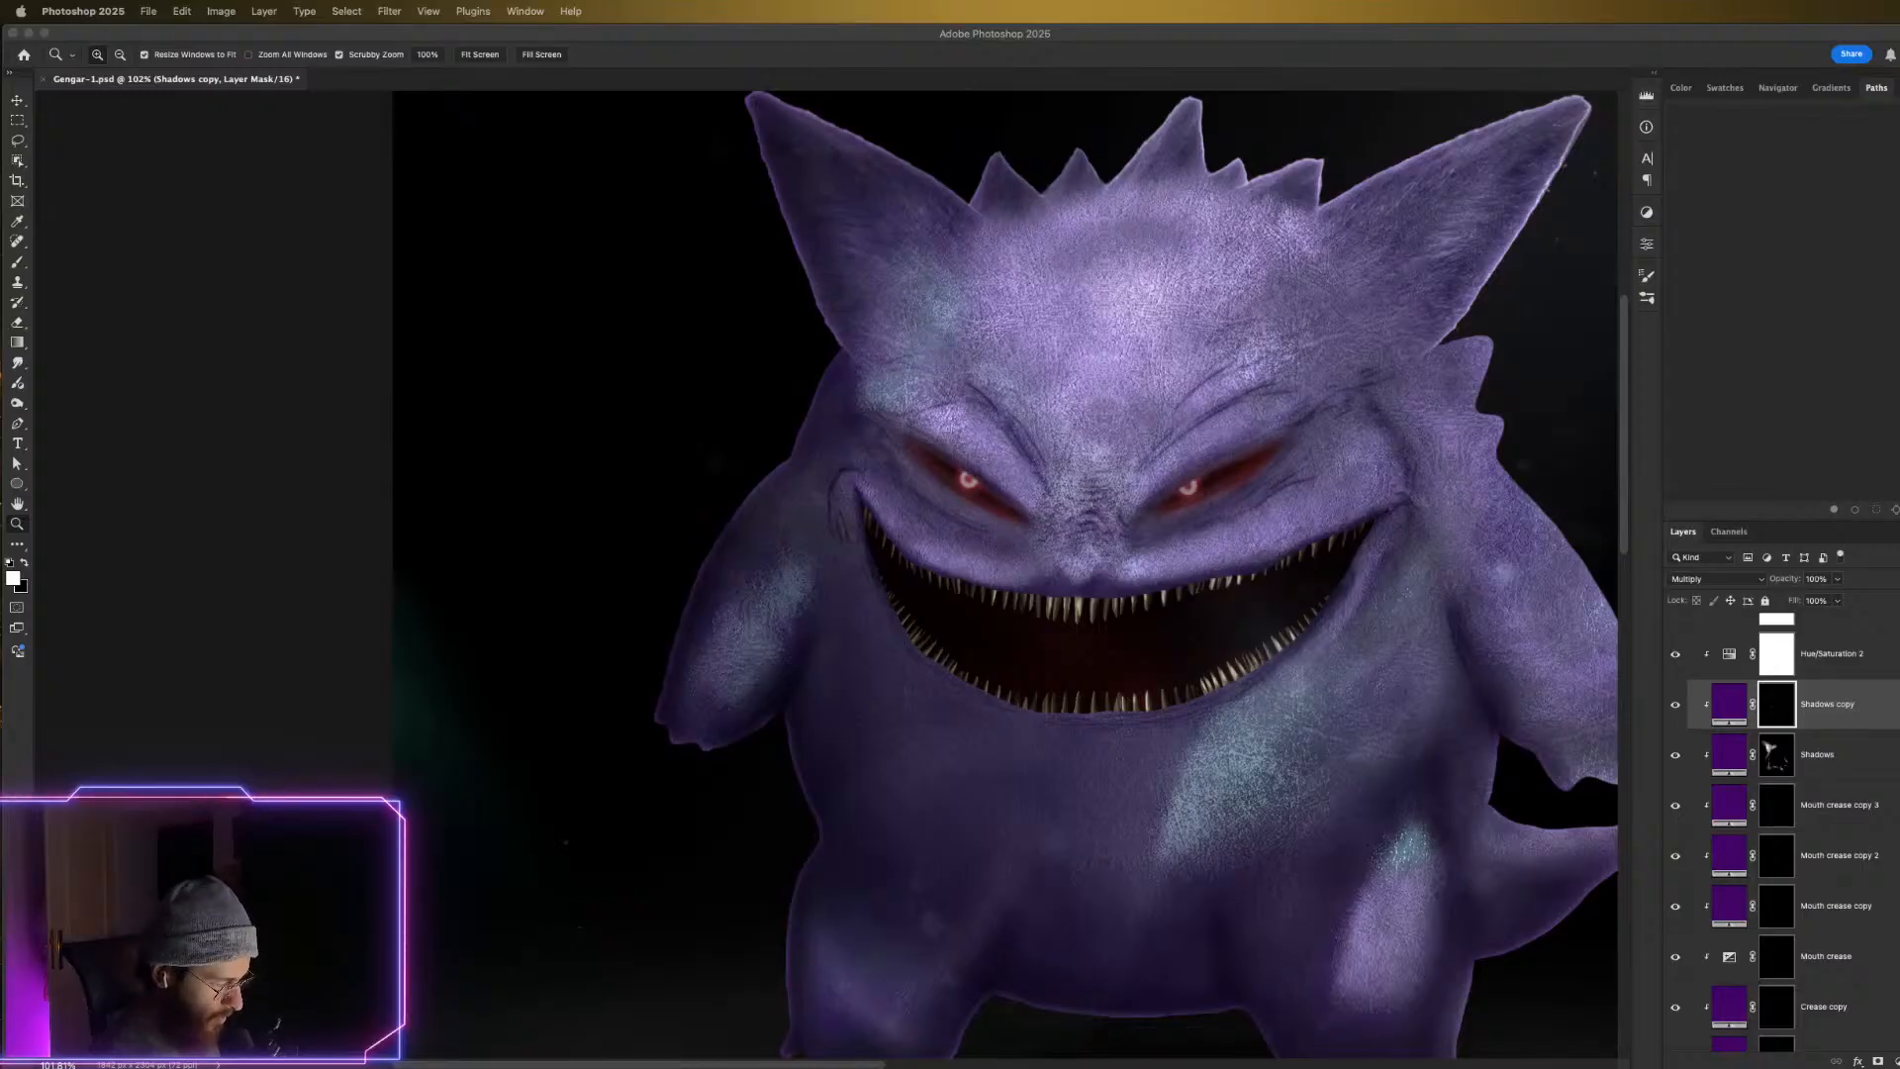
key(super+Tab)
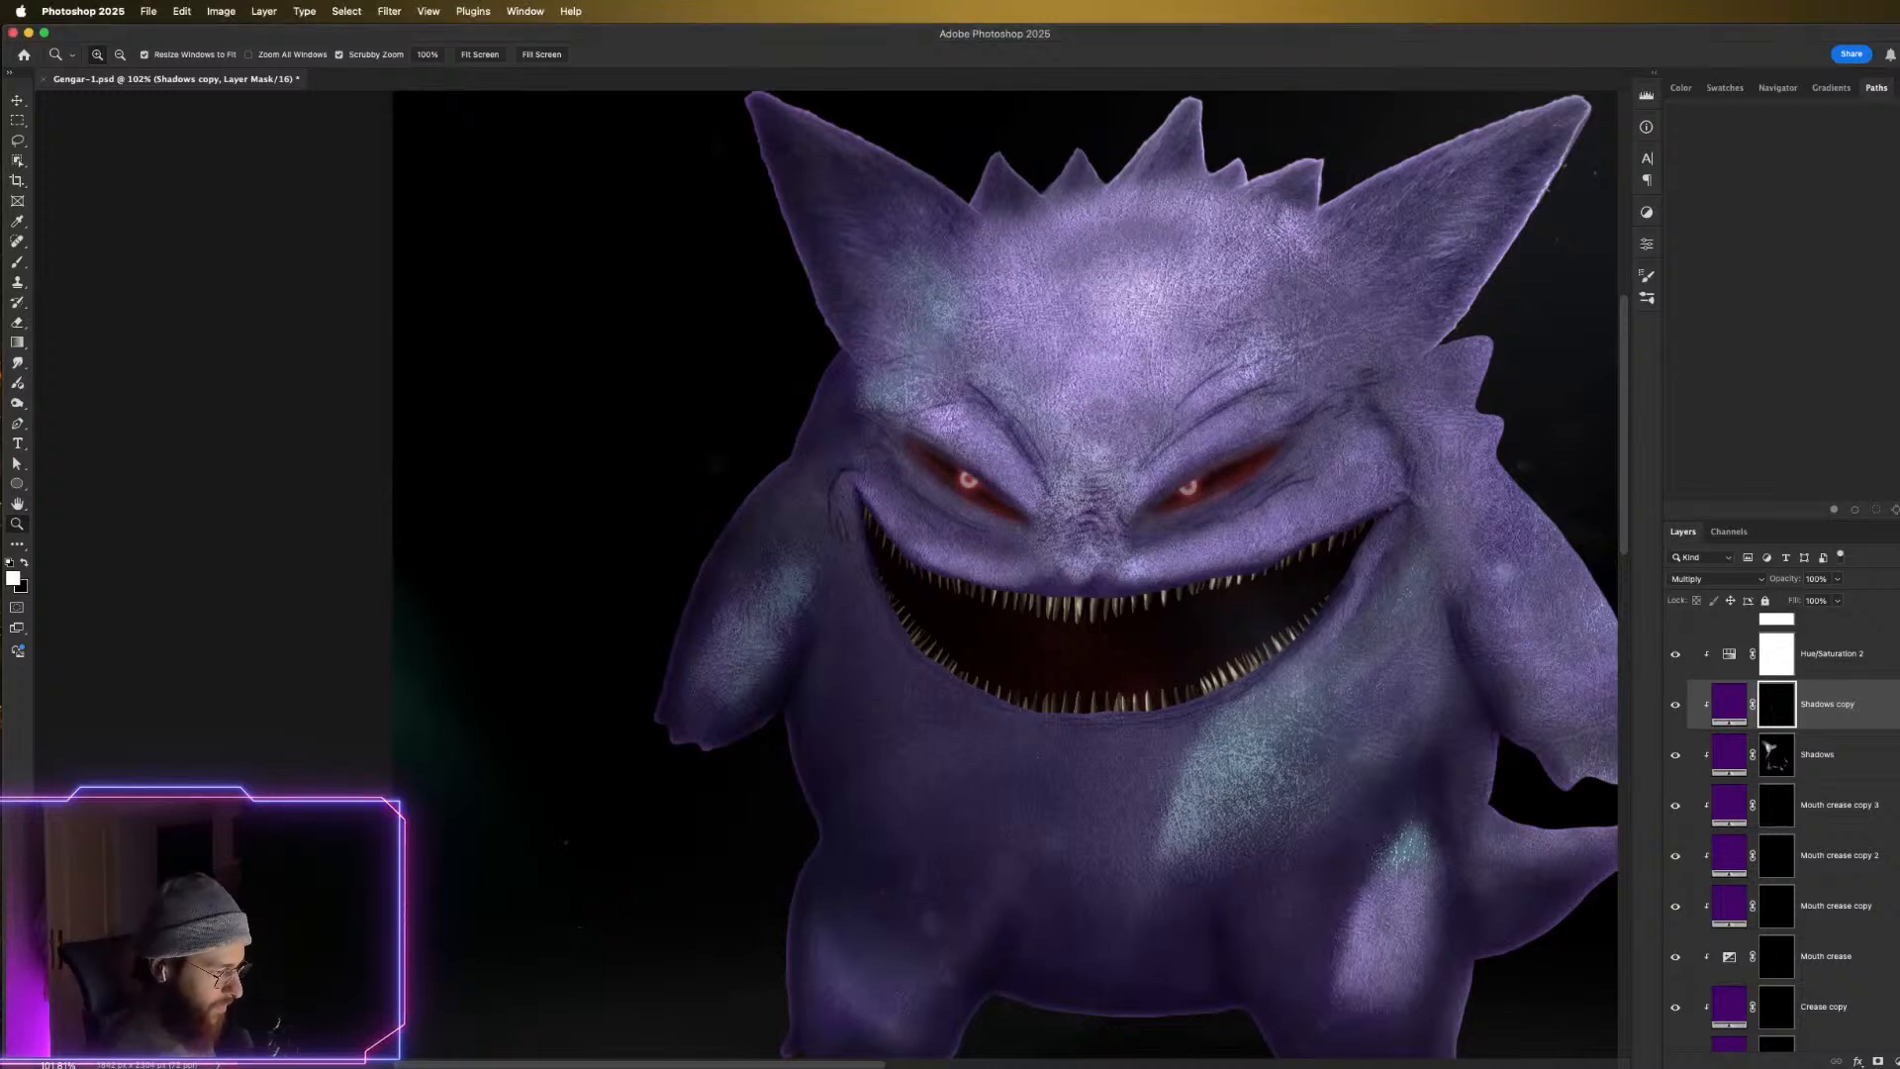
key(super+Tab)
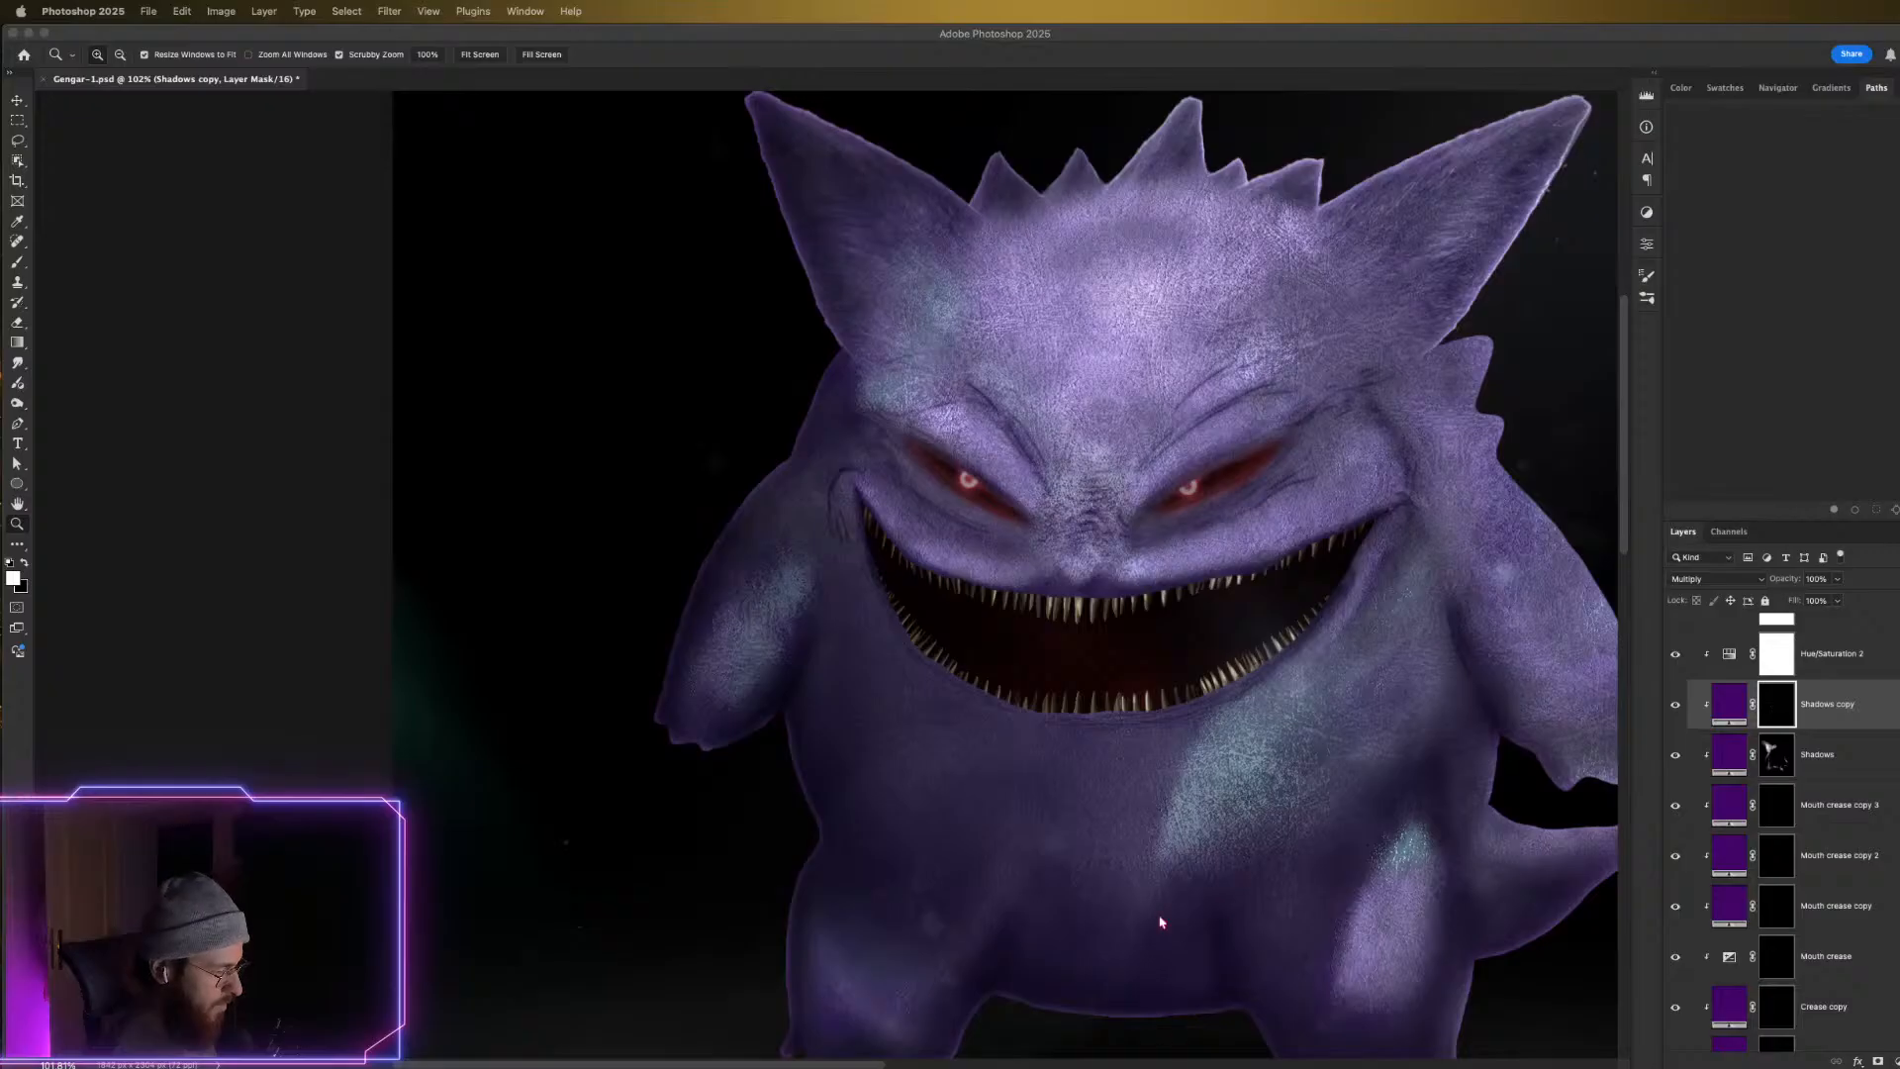
click(1273, 686)
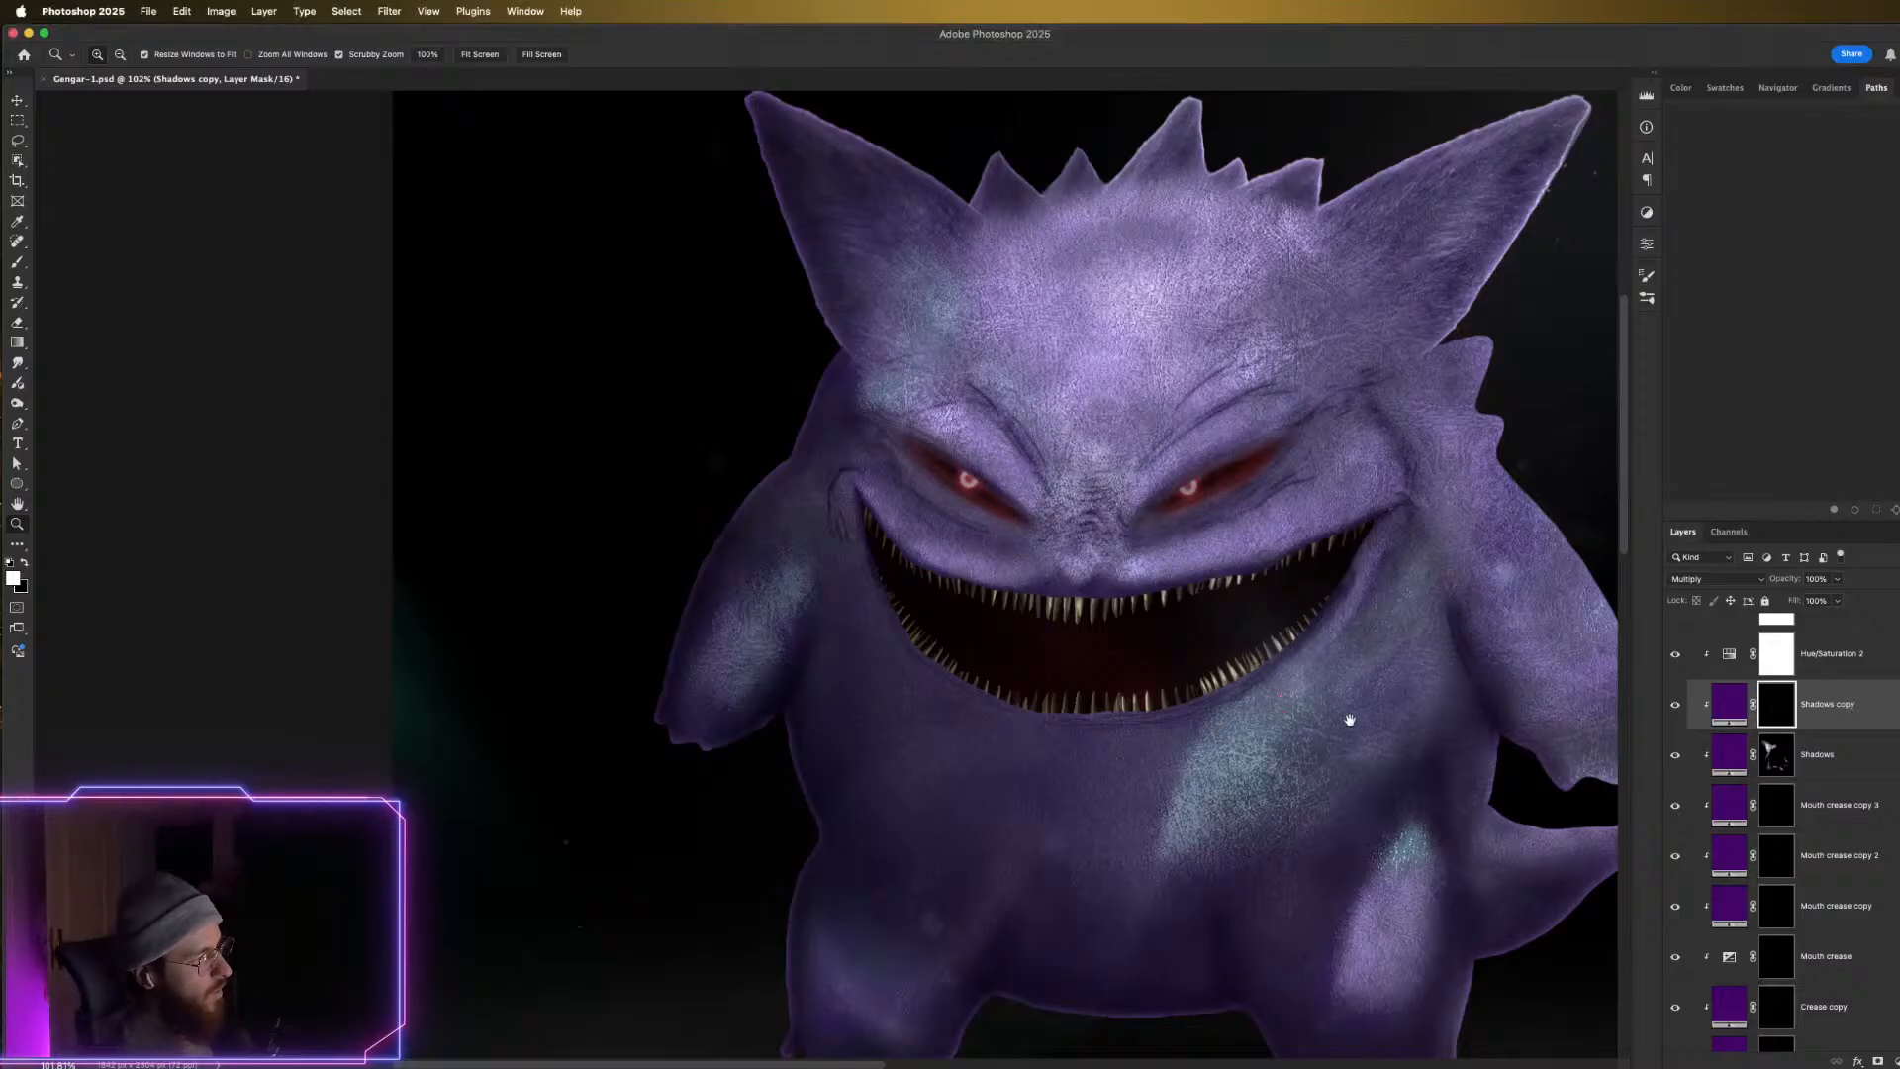
Step: Compare the lower-lip creases close up and with the whole creature in view to judge where more detail is needed
scroll(1325, 725, left, 3)
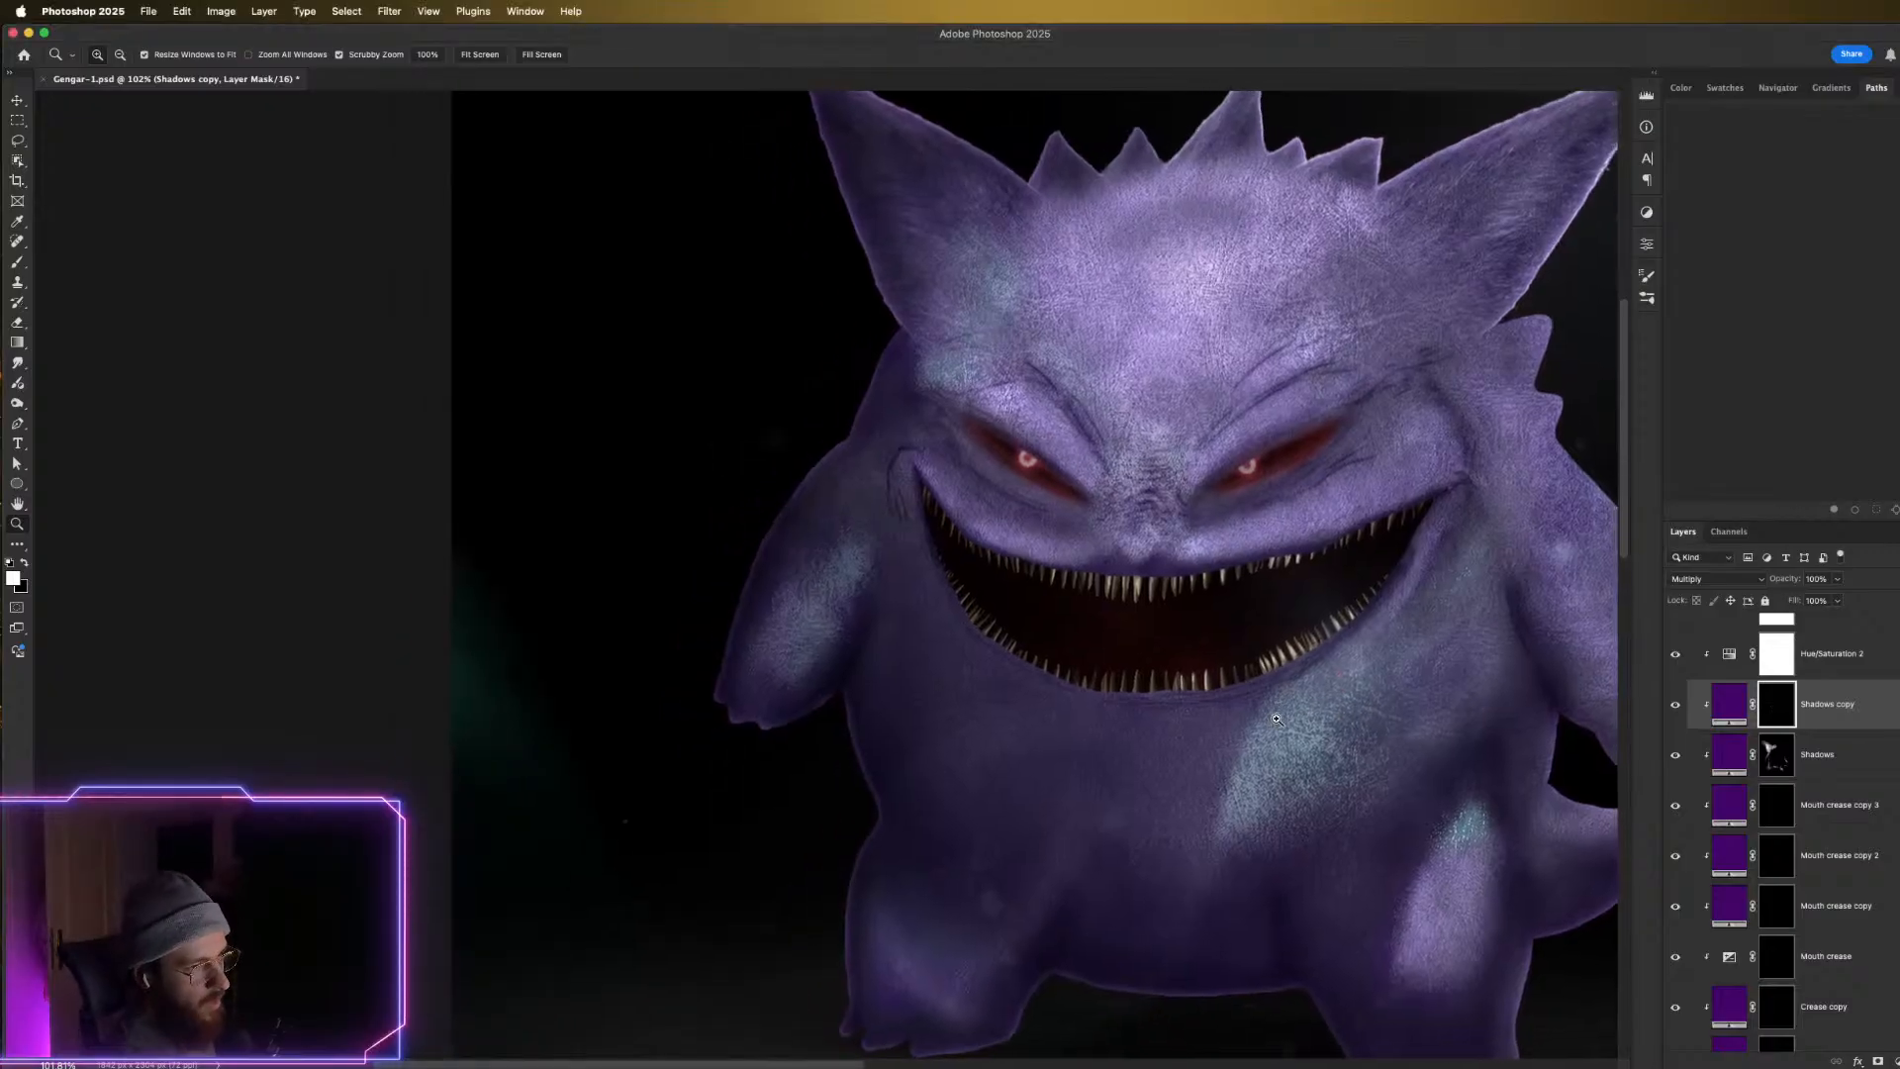
drag(1238, 637, 1360, 615)
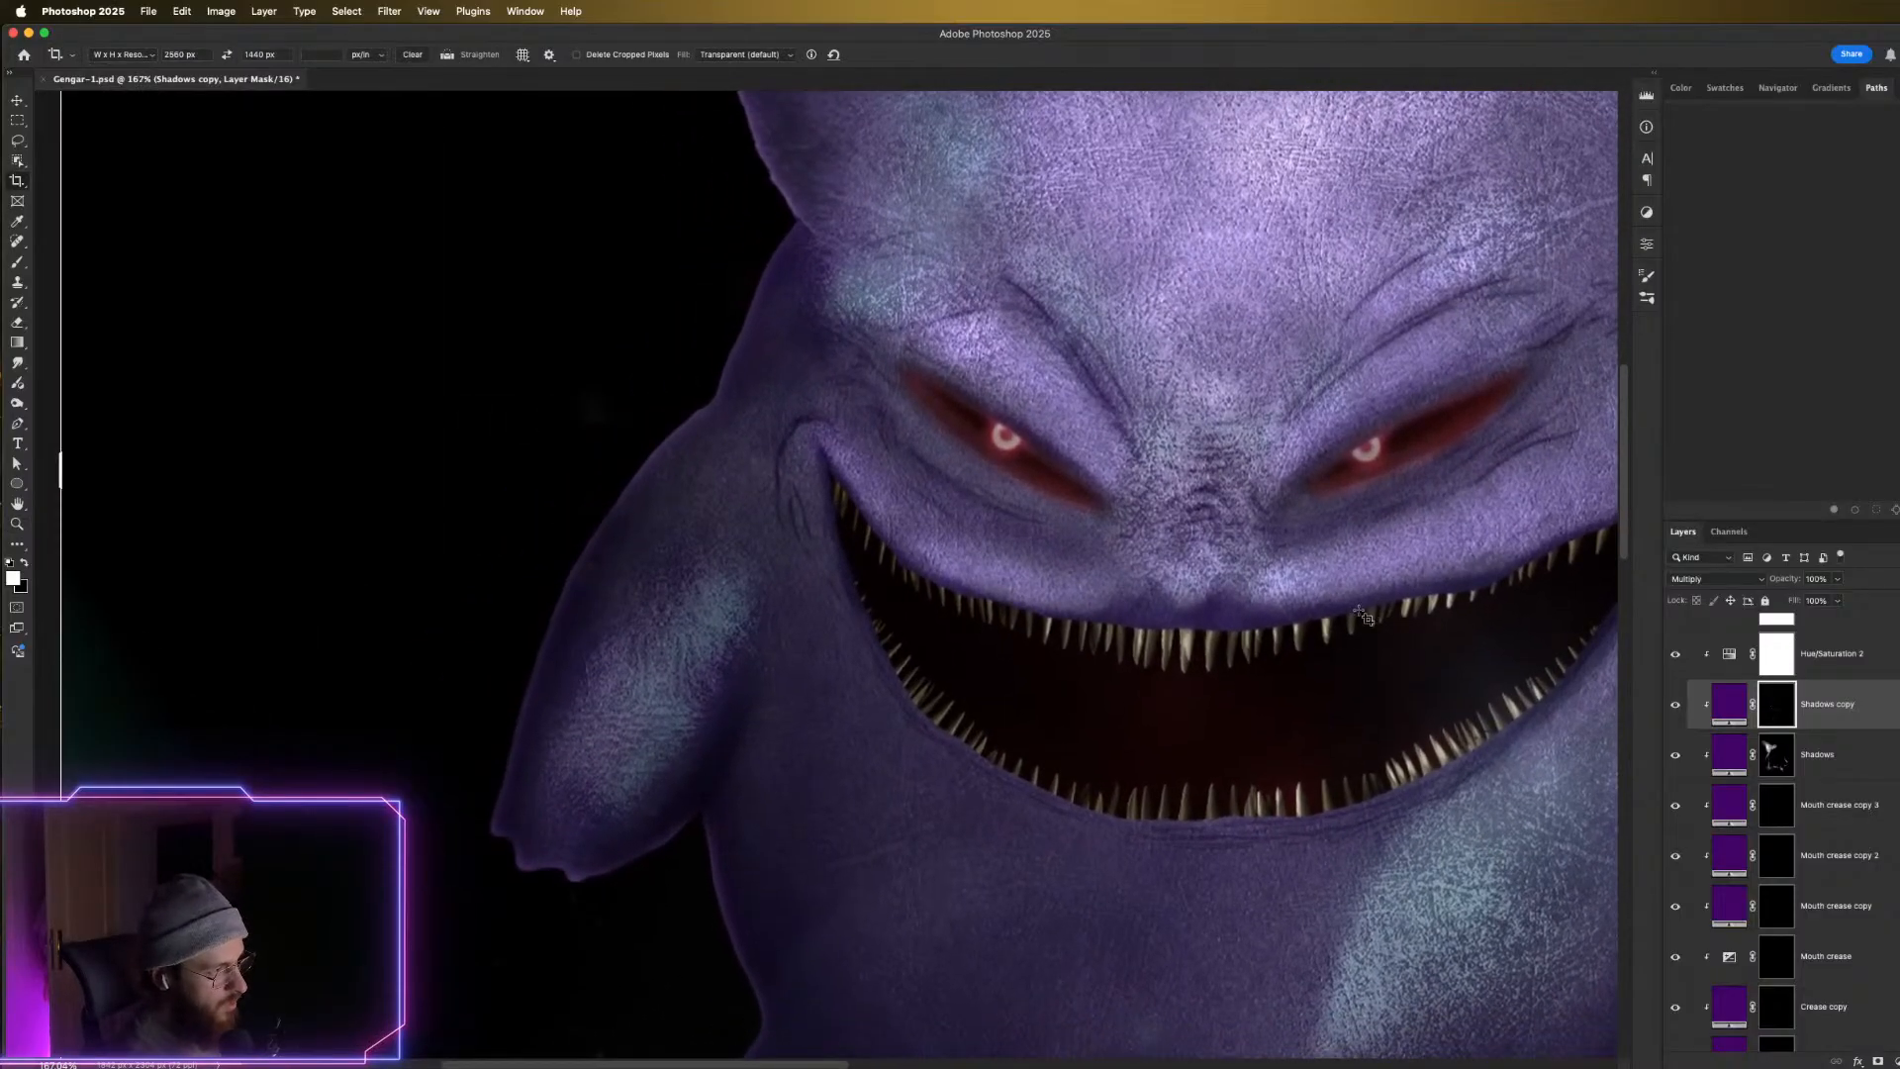
key(c)
key(b)
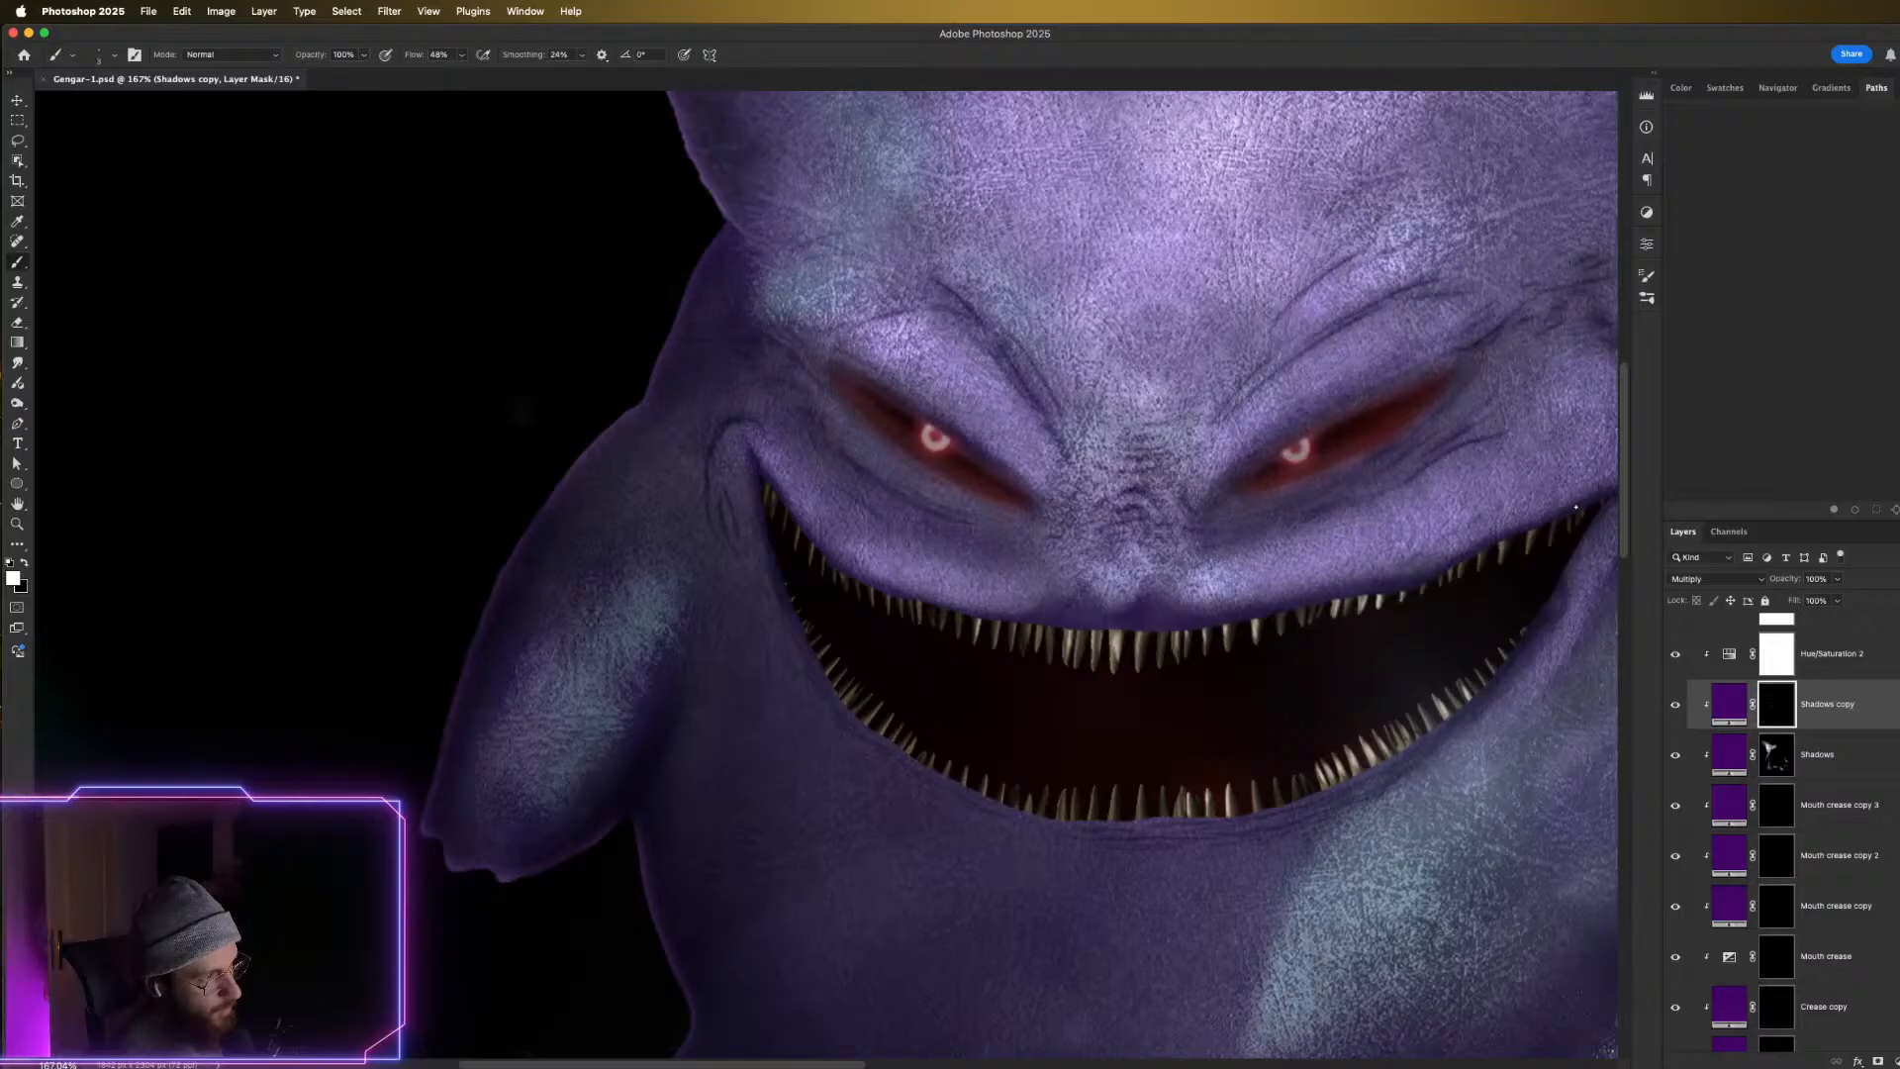
scroll(1543, 500, right, 2)
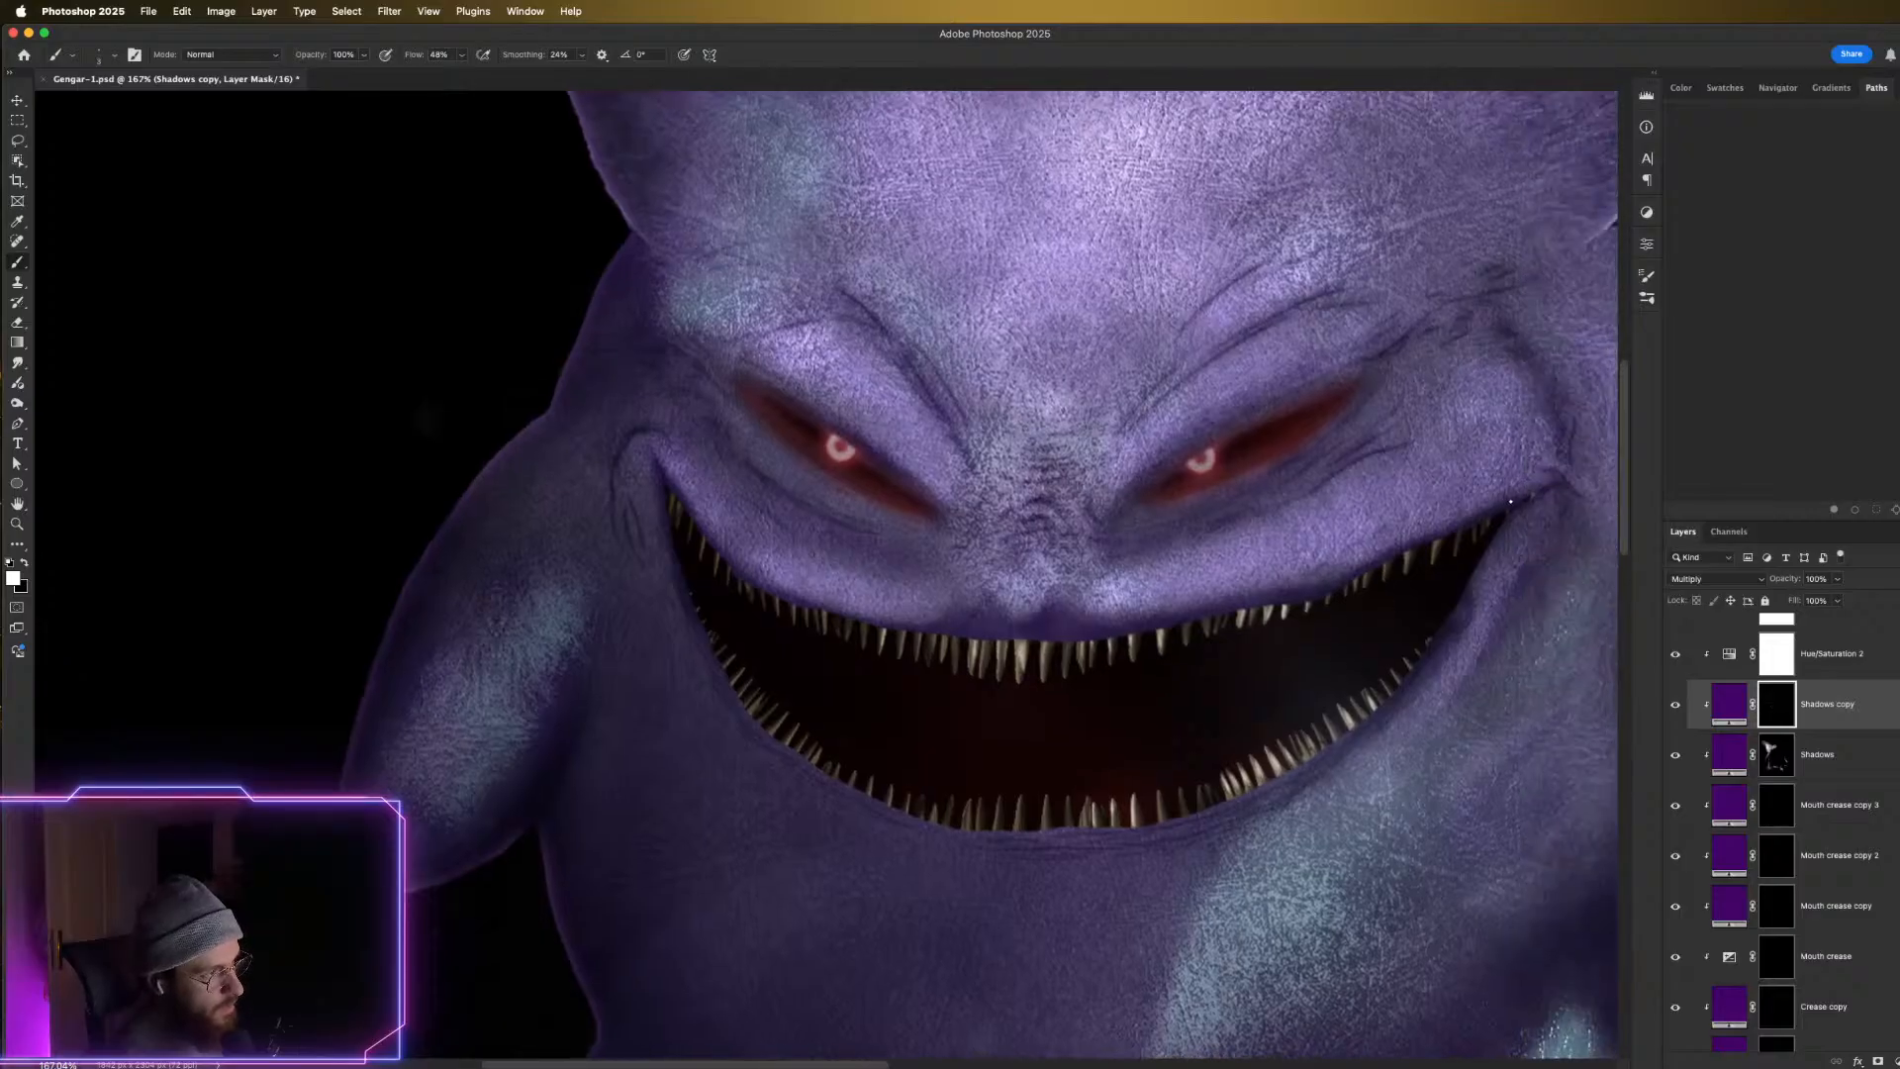
scroll(1207, 572, left, 4)
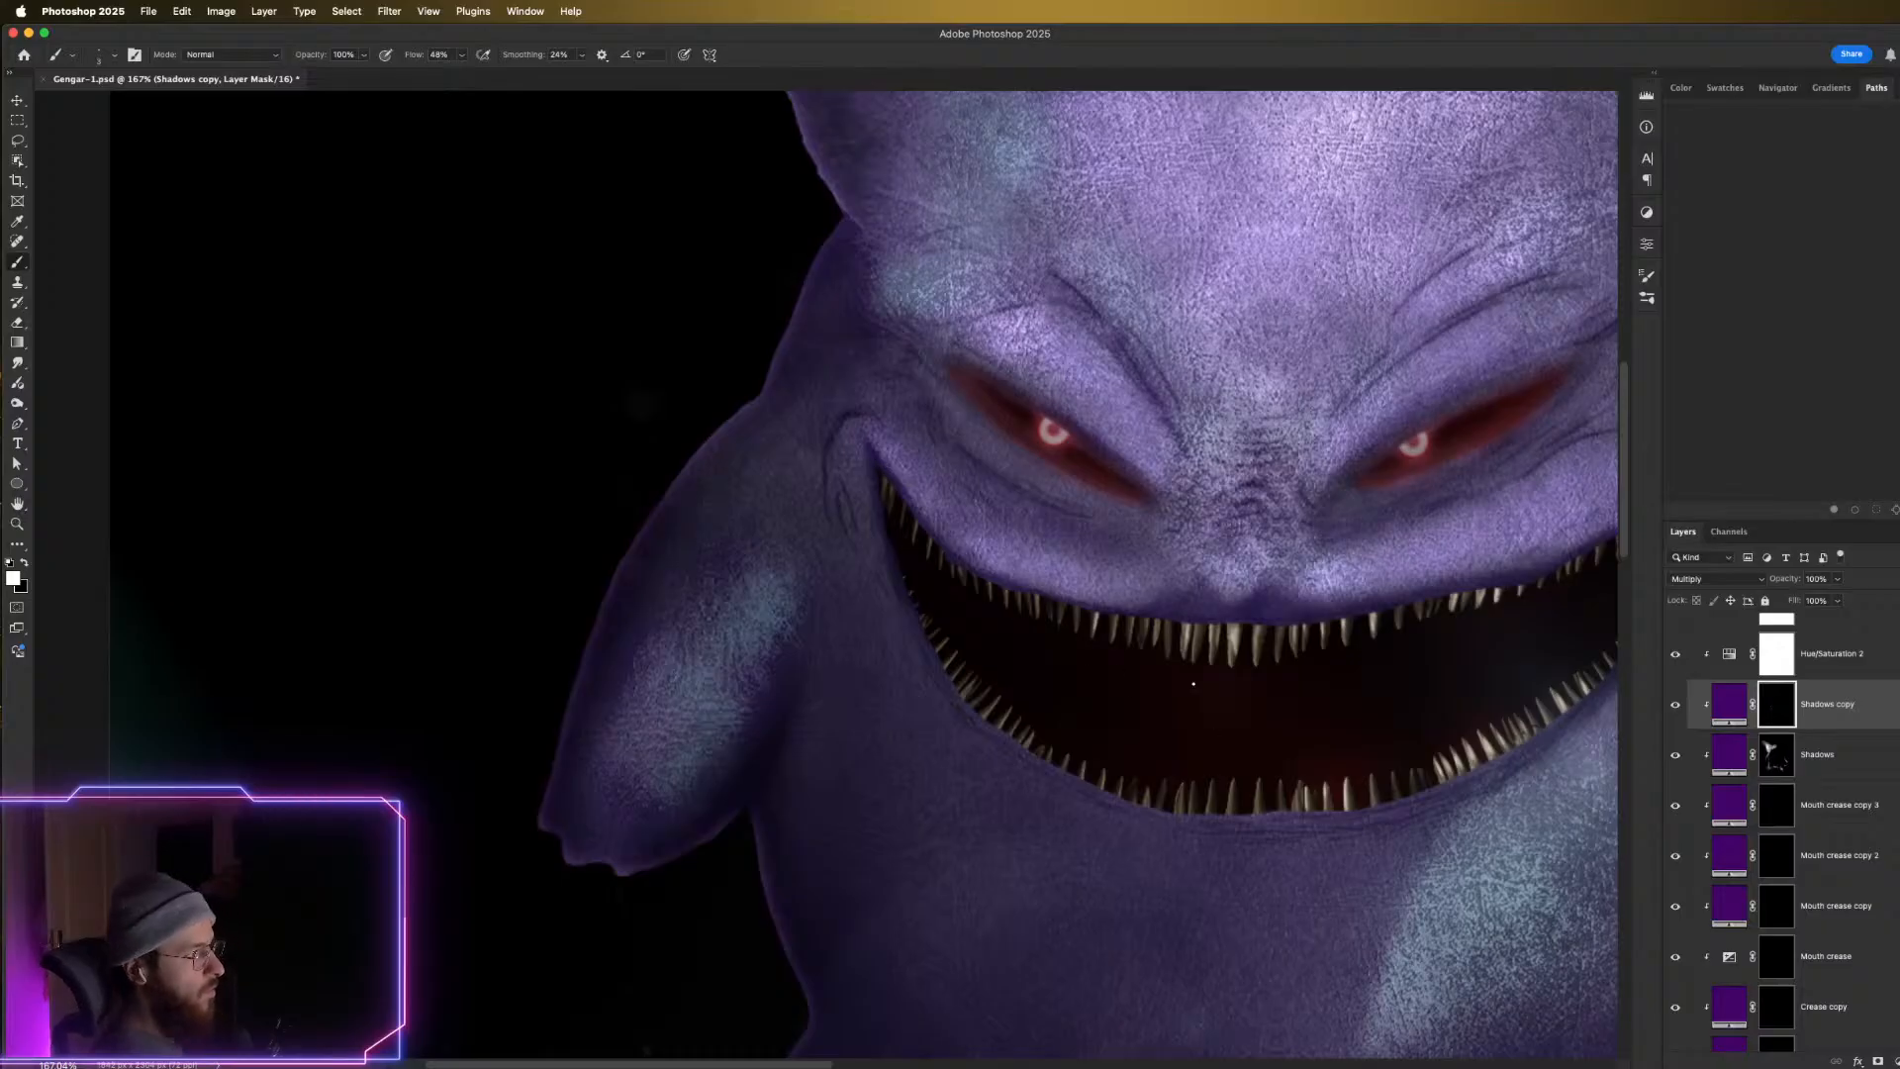
key(z)
mouse_move(1442, 640)
mouse_down()
mouse_move(1385, 637)
mouse_move(1444, 655)
mouse_up()
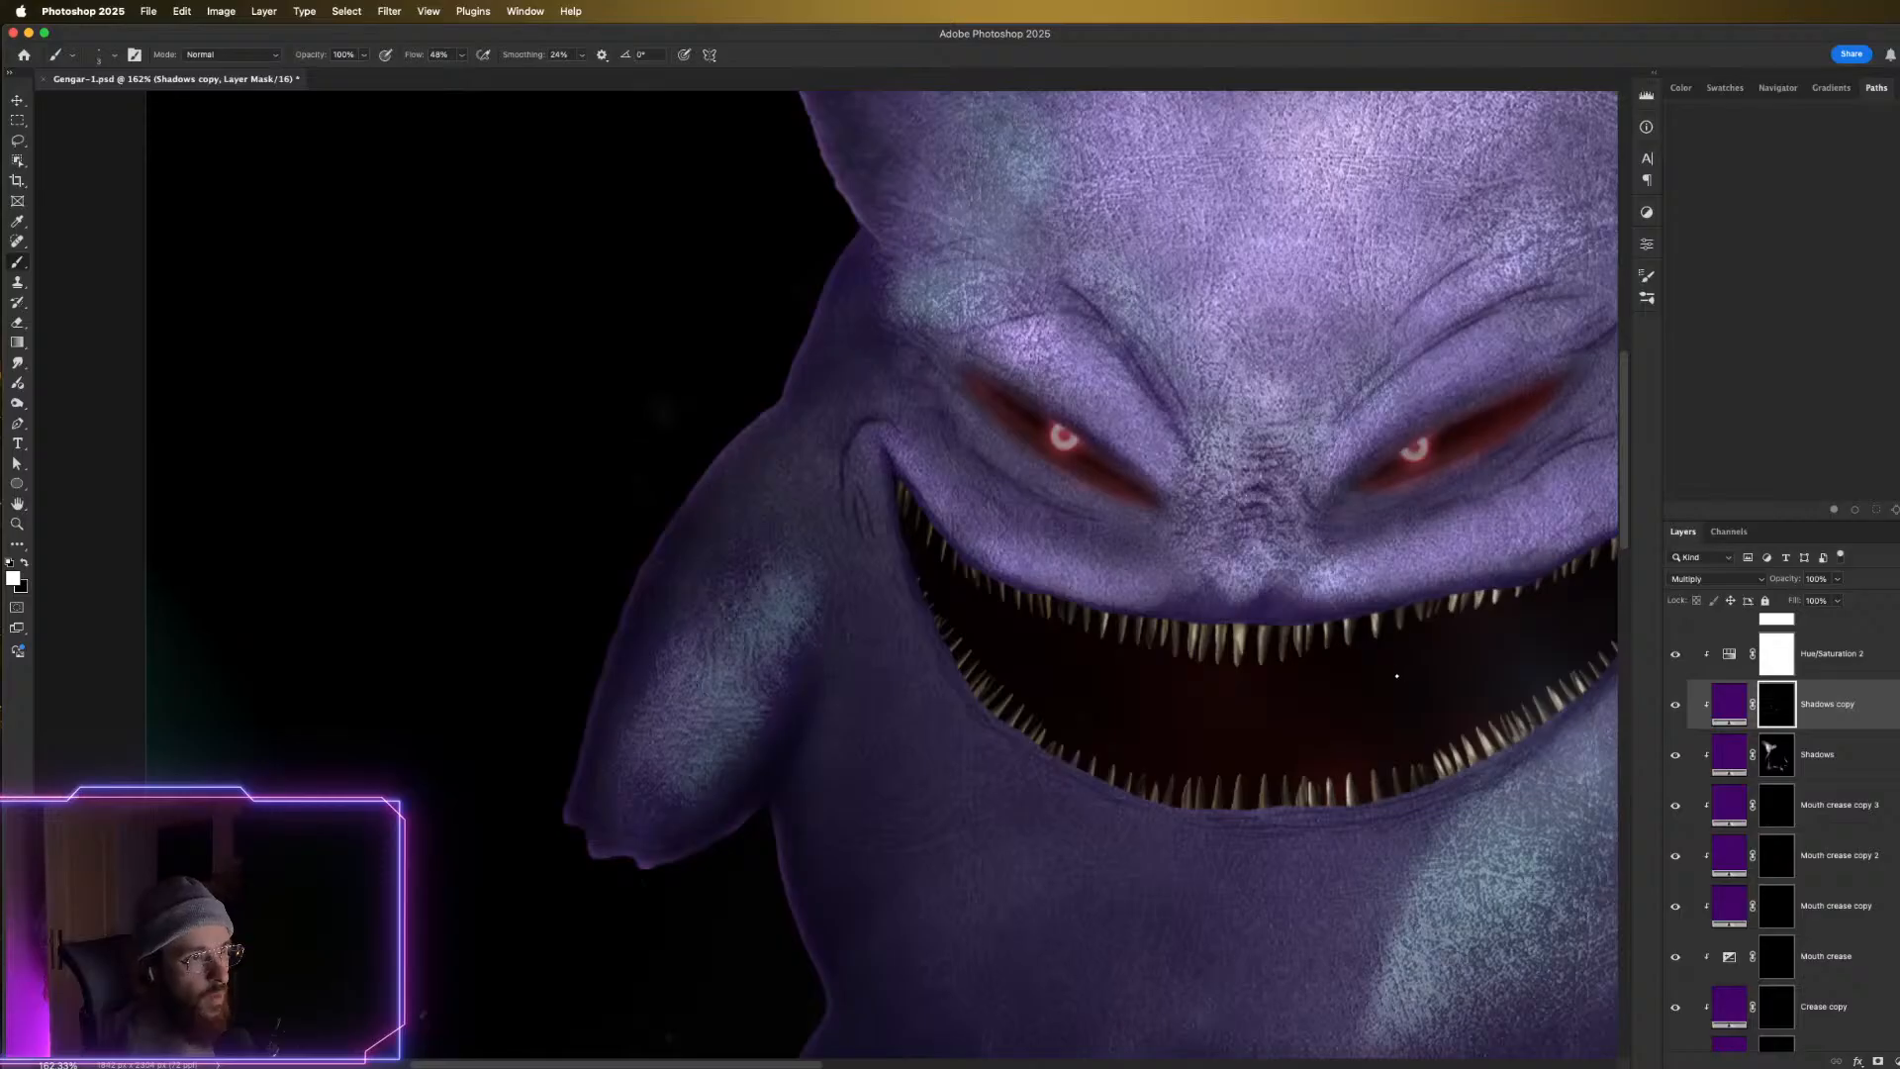
key(z)
drag(1261, 620, 1306, 621)
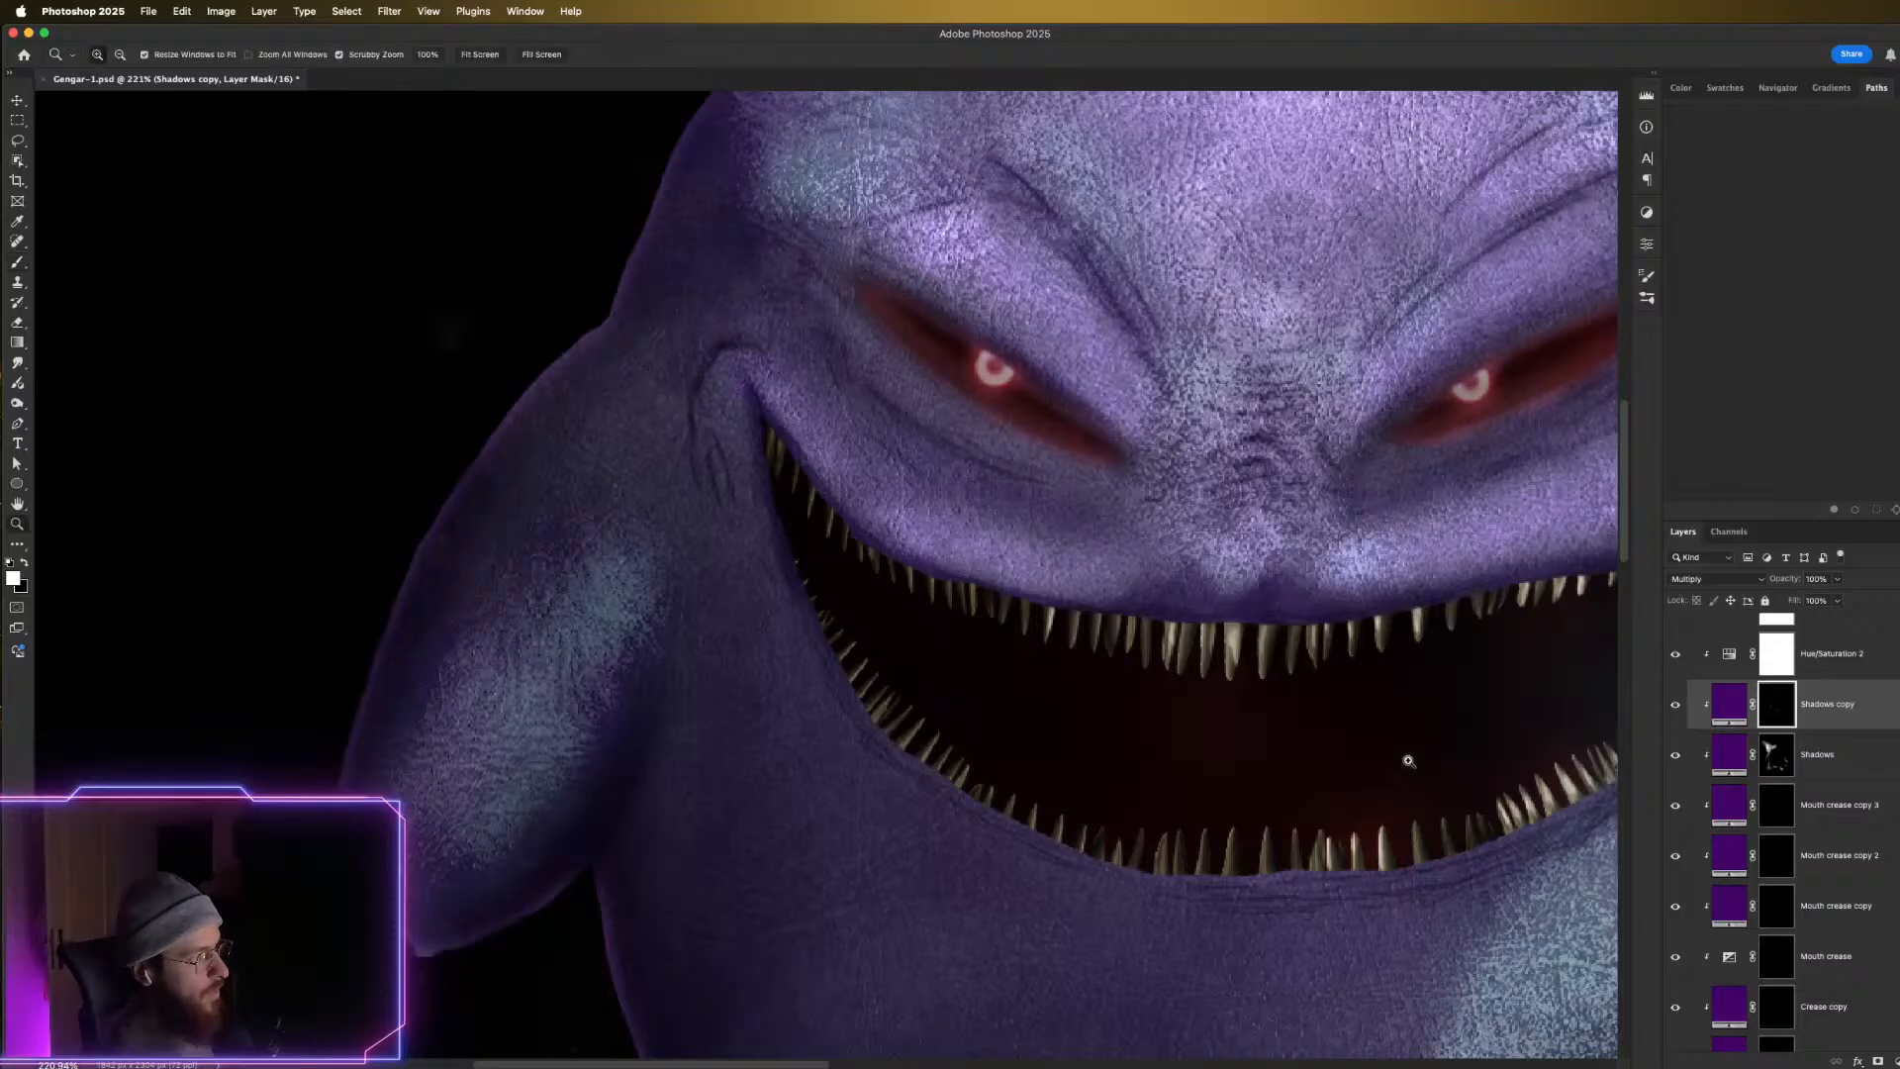
scroll(1405, 757, down, 5)
drag(1414, 757, 1370, 715)
scroll(1371, 716, up, 3)
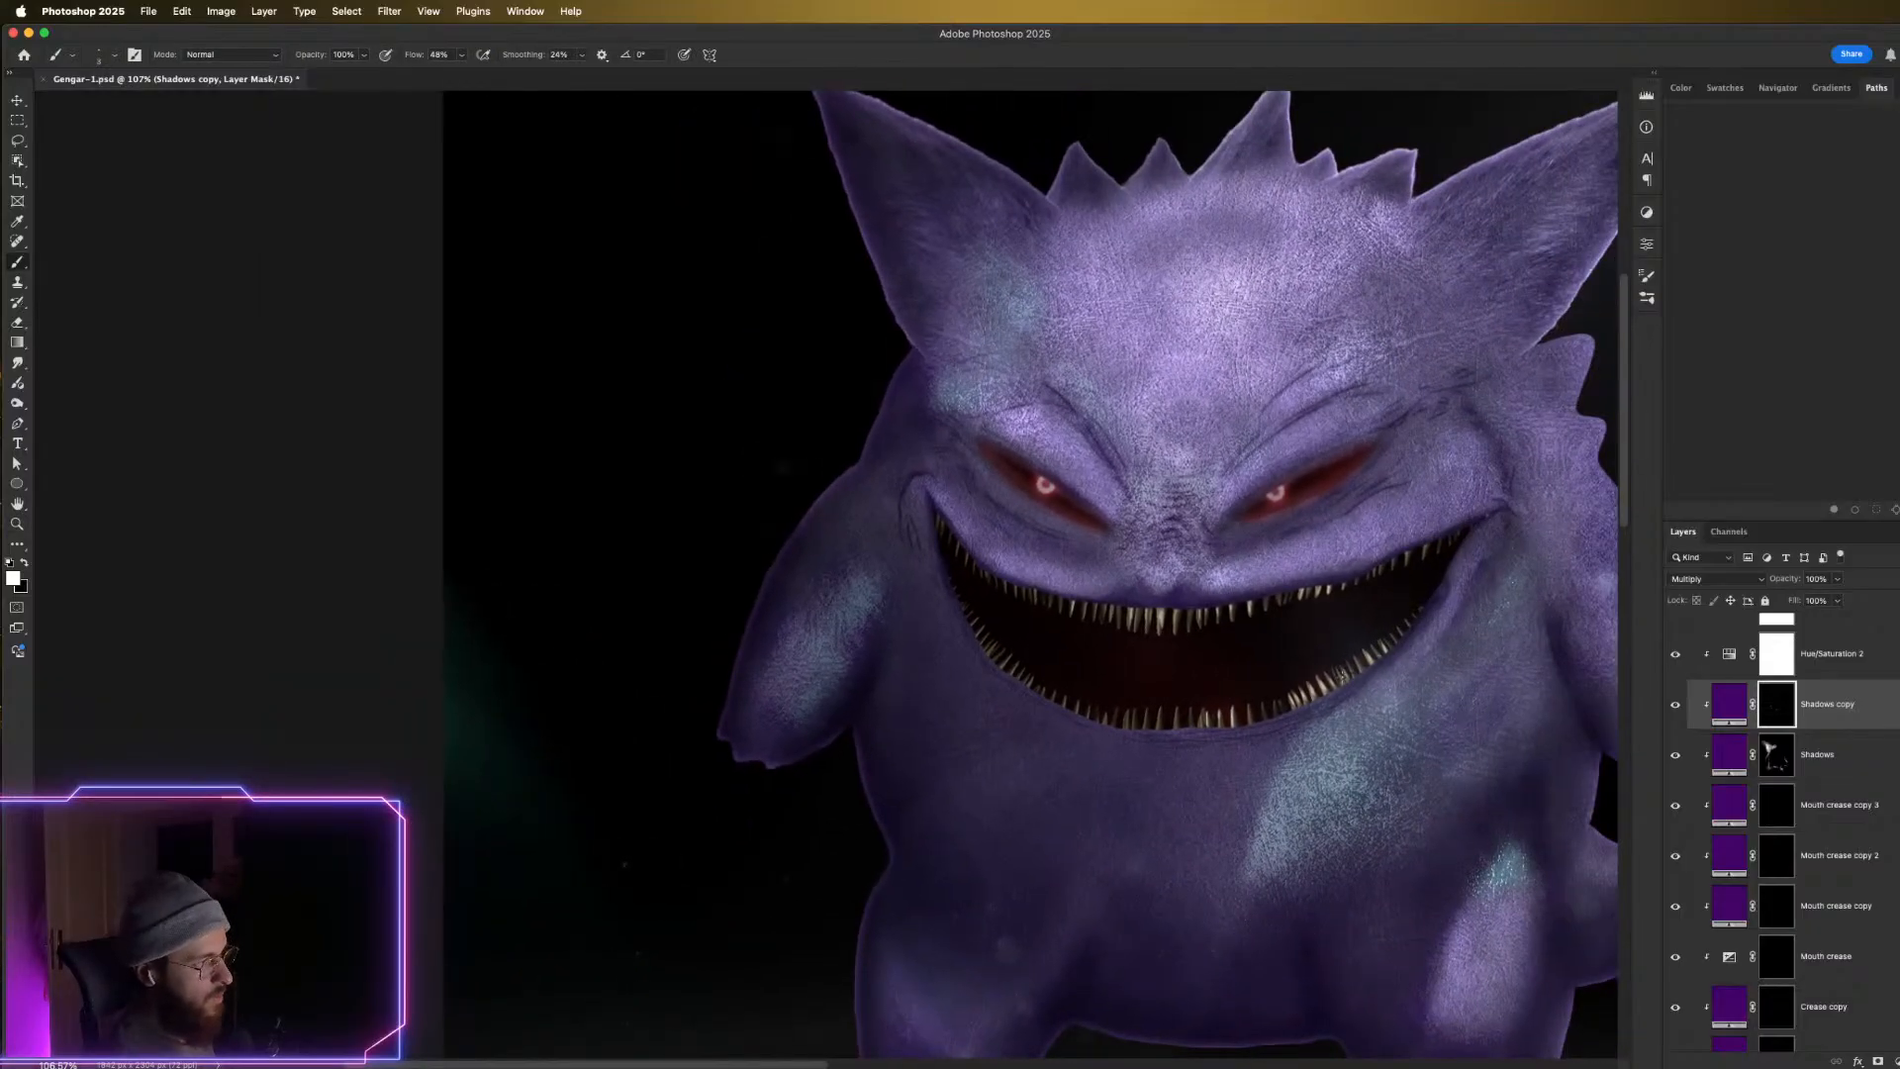
key(z)
scroll(1368, 749, up, 3)
scroll(1368, 749, up, 2)
key(b)
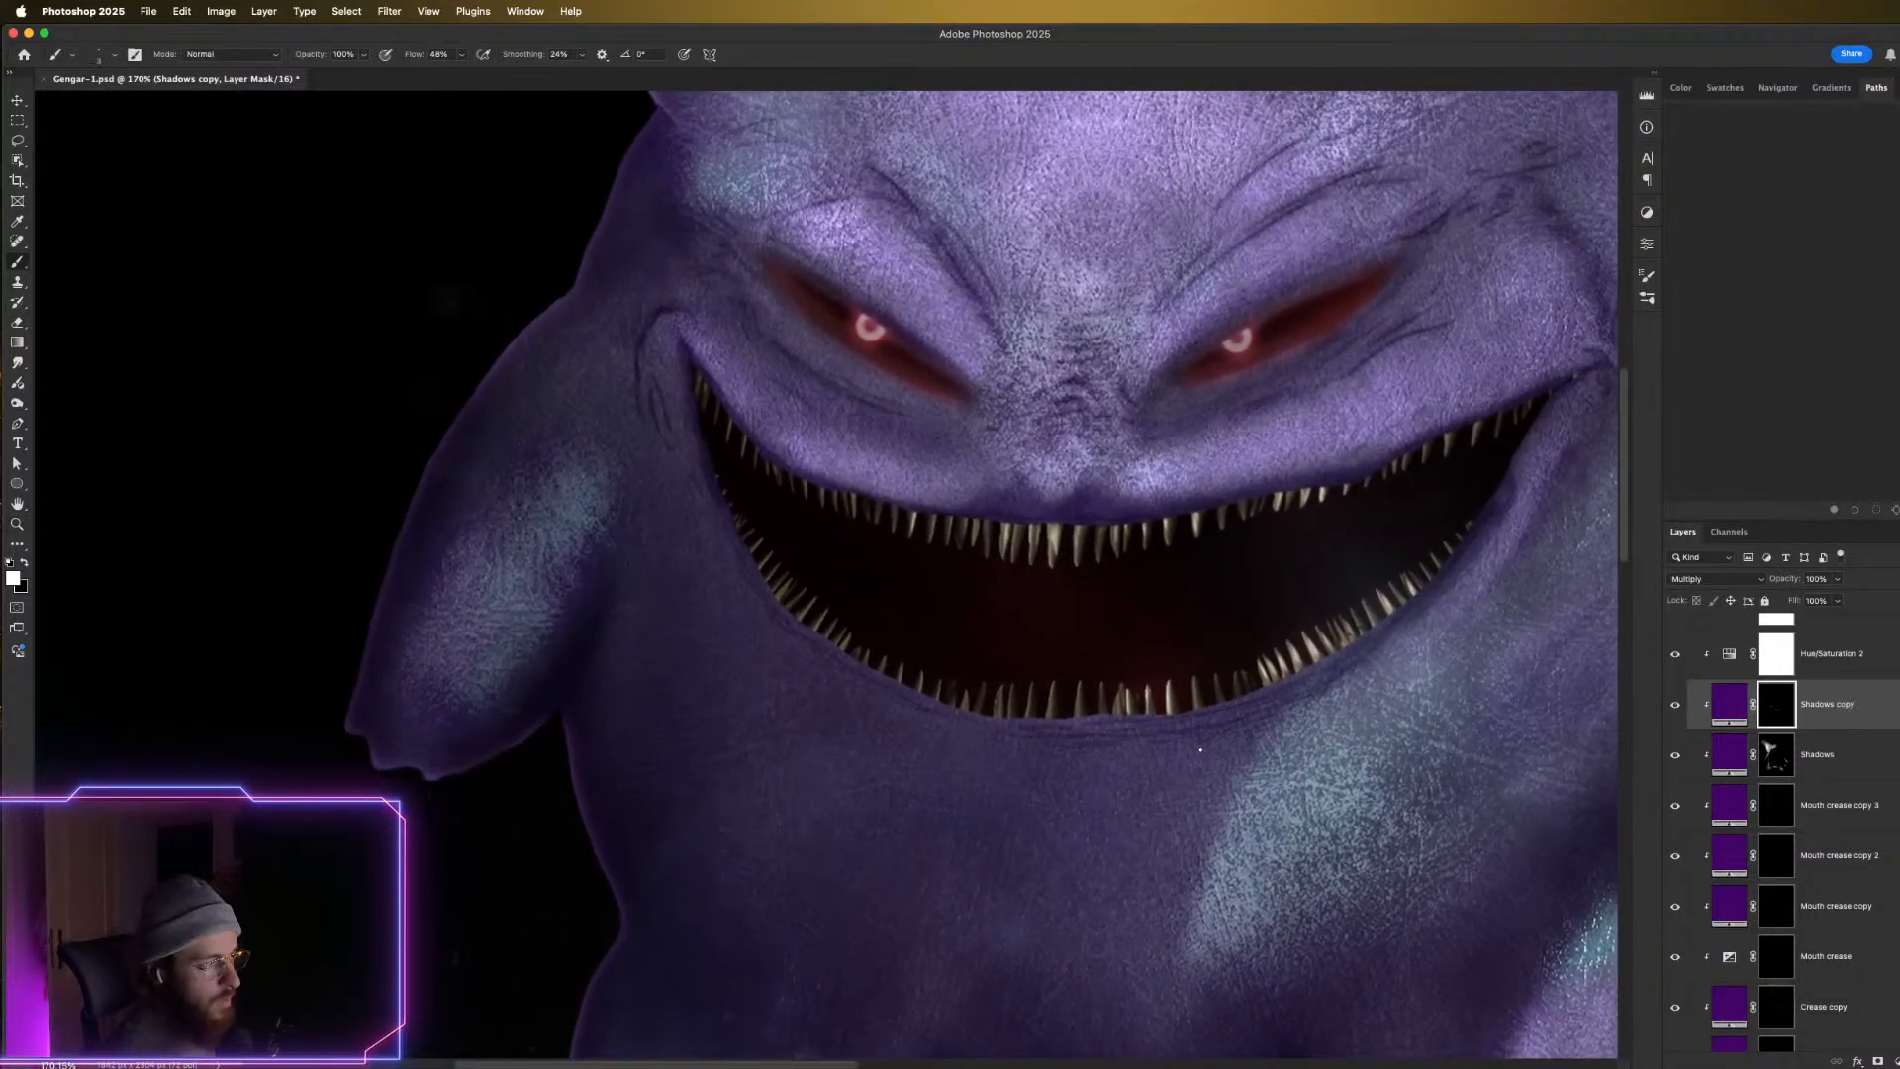
Step: Try fine shadow strokes on the Shadows copy mask beside the right-hand side of the lower lip and undo them
key(z)
drag(1154, 773, 1196, 787)
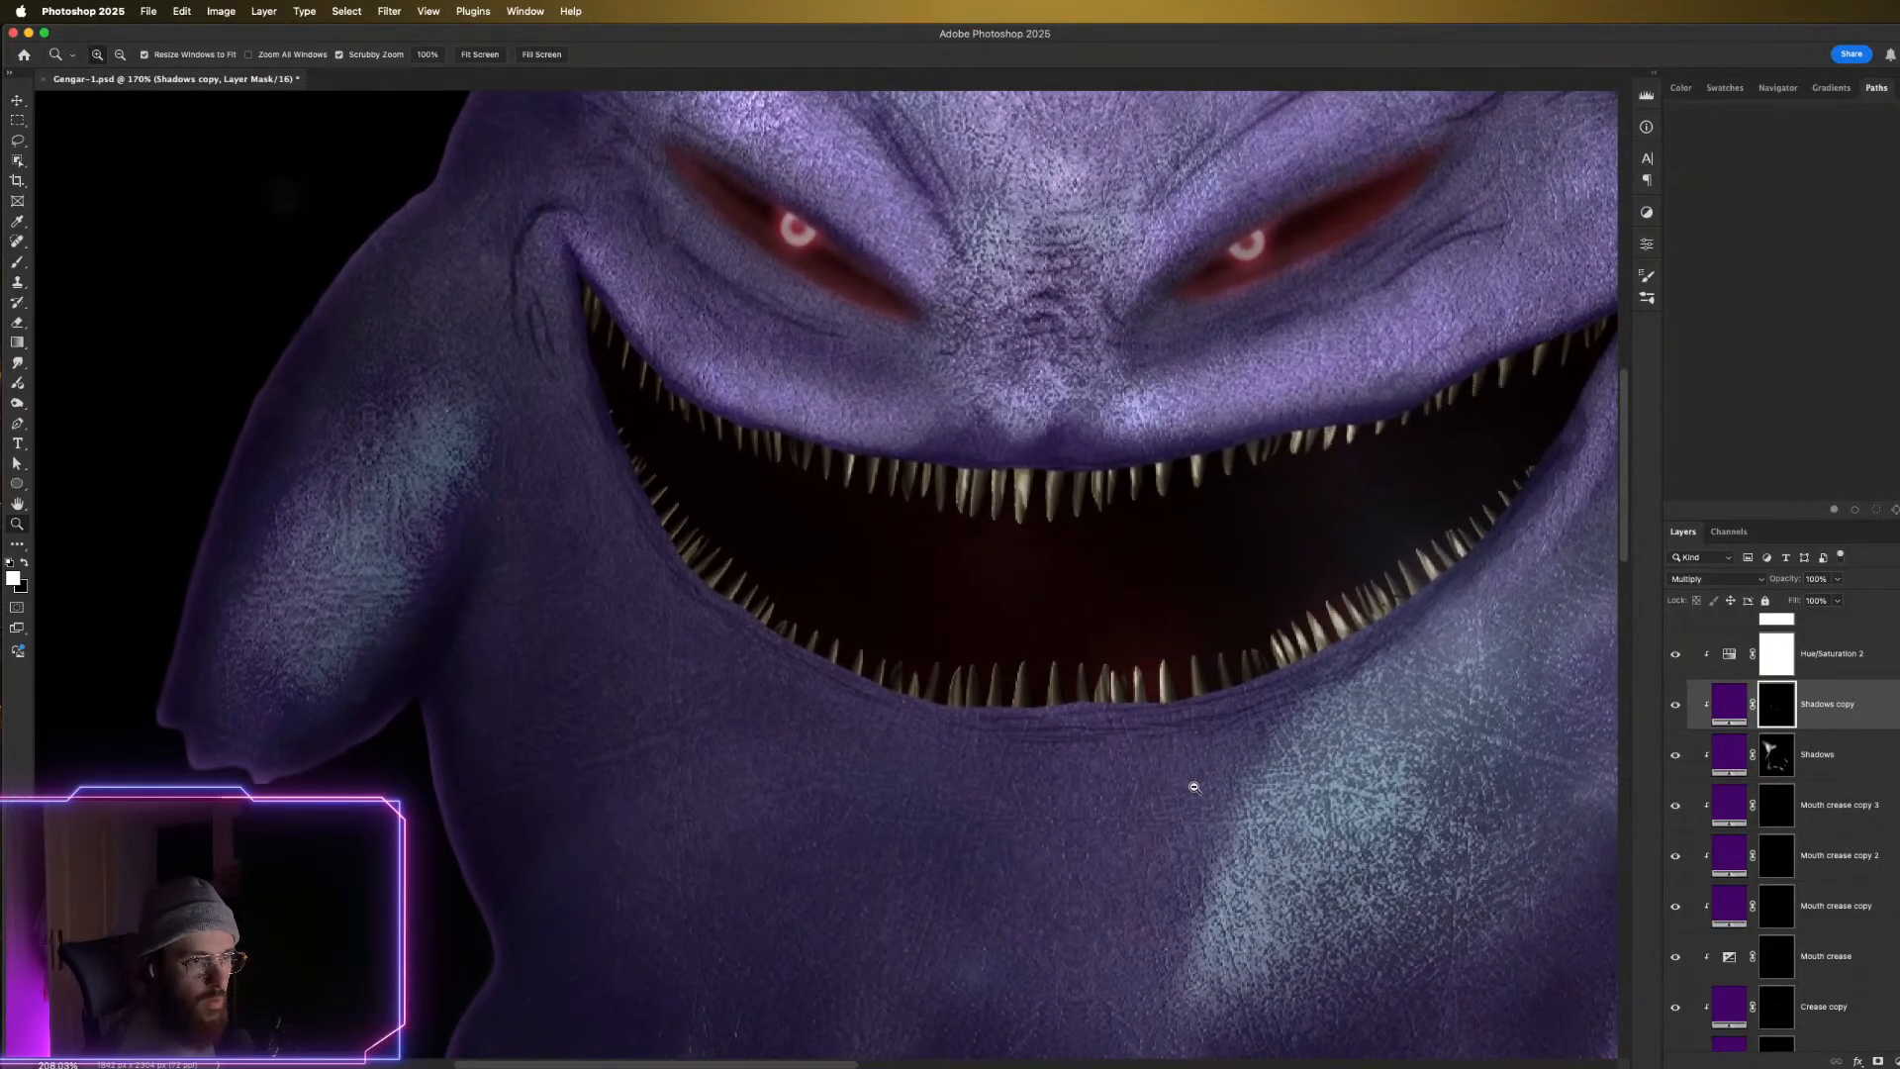
key(b)
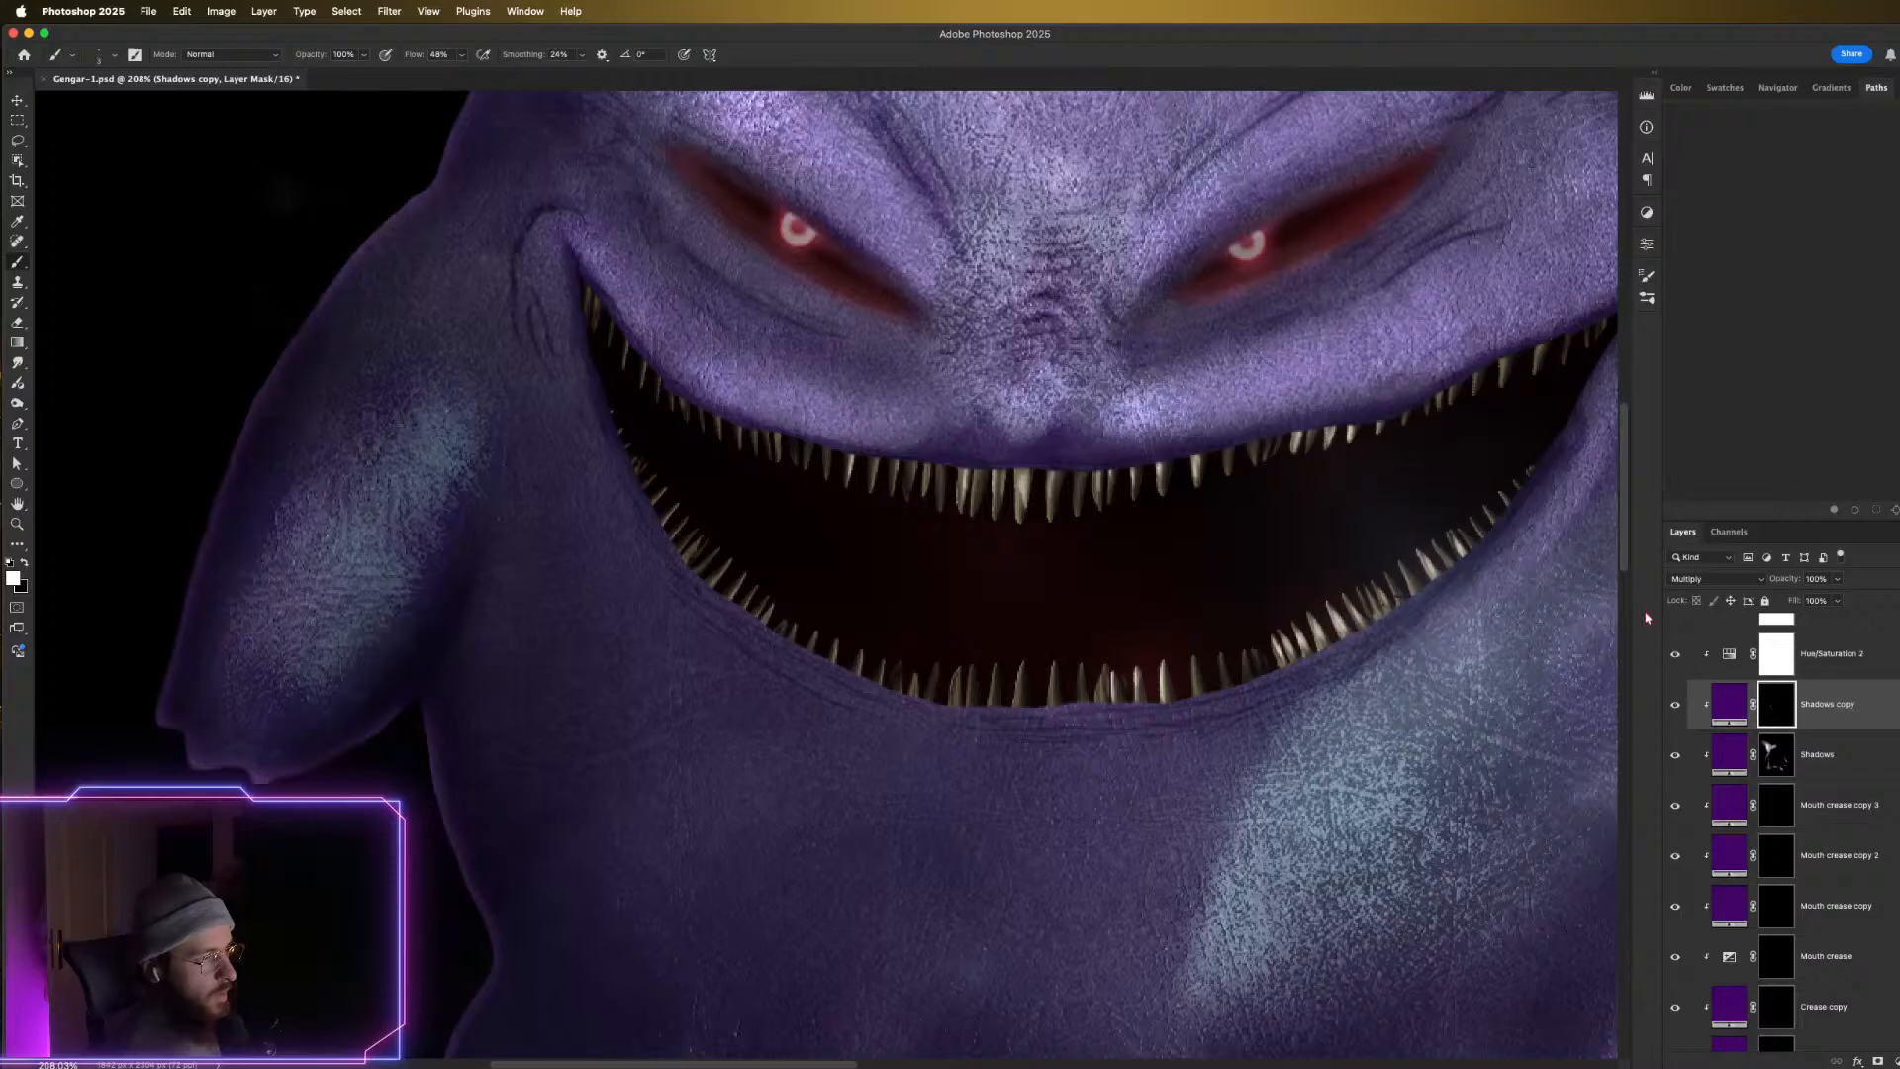
drag(1455, 638, 1380, 615)
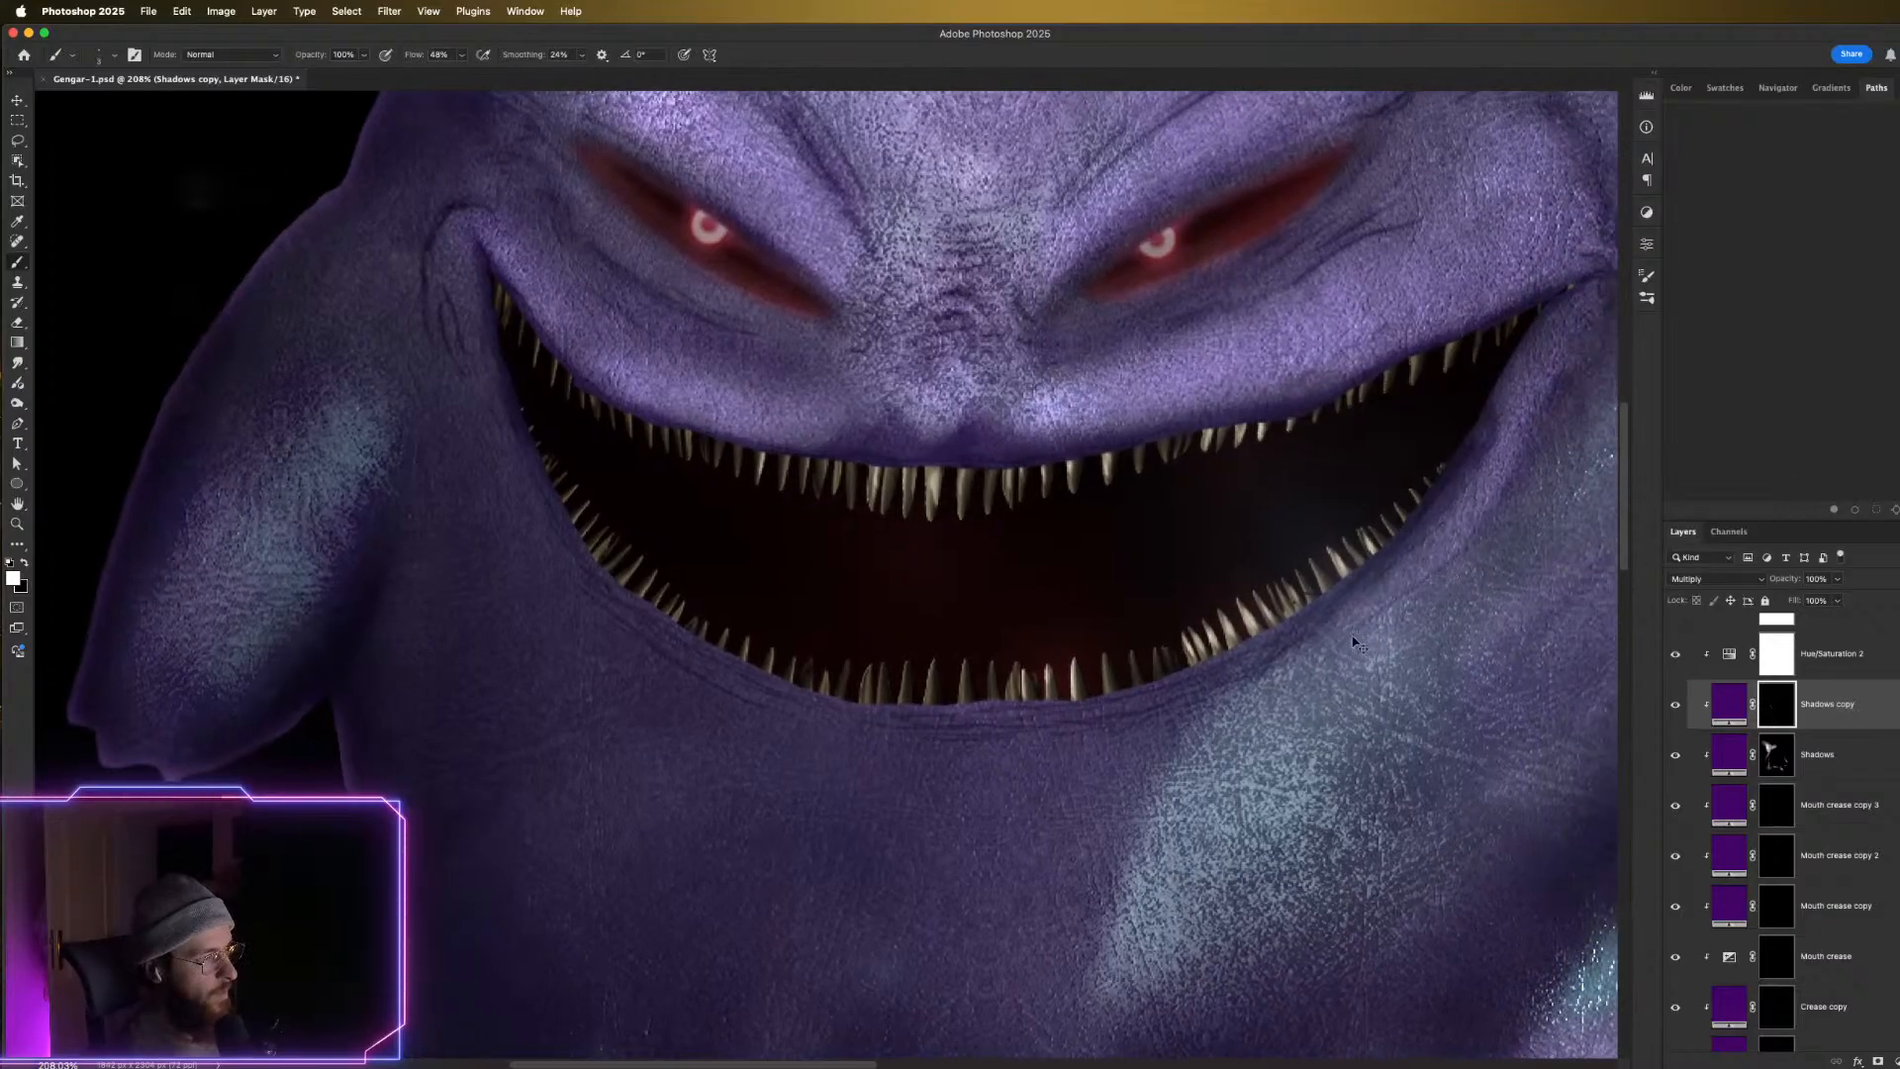
key(super+z)
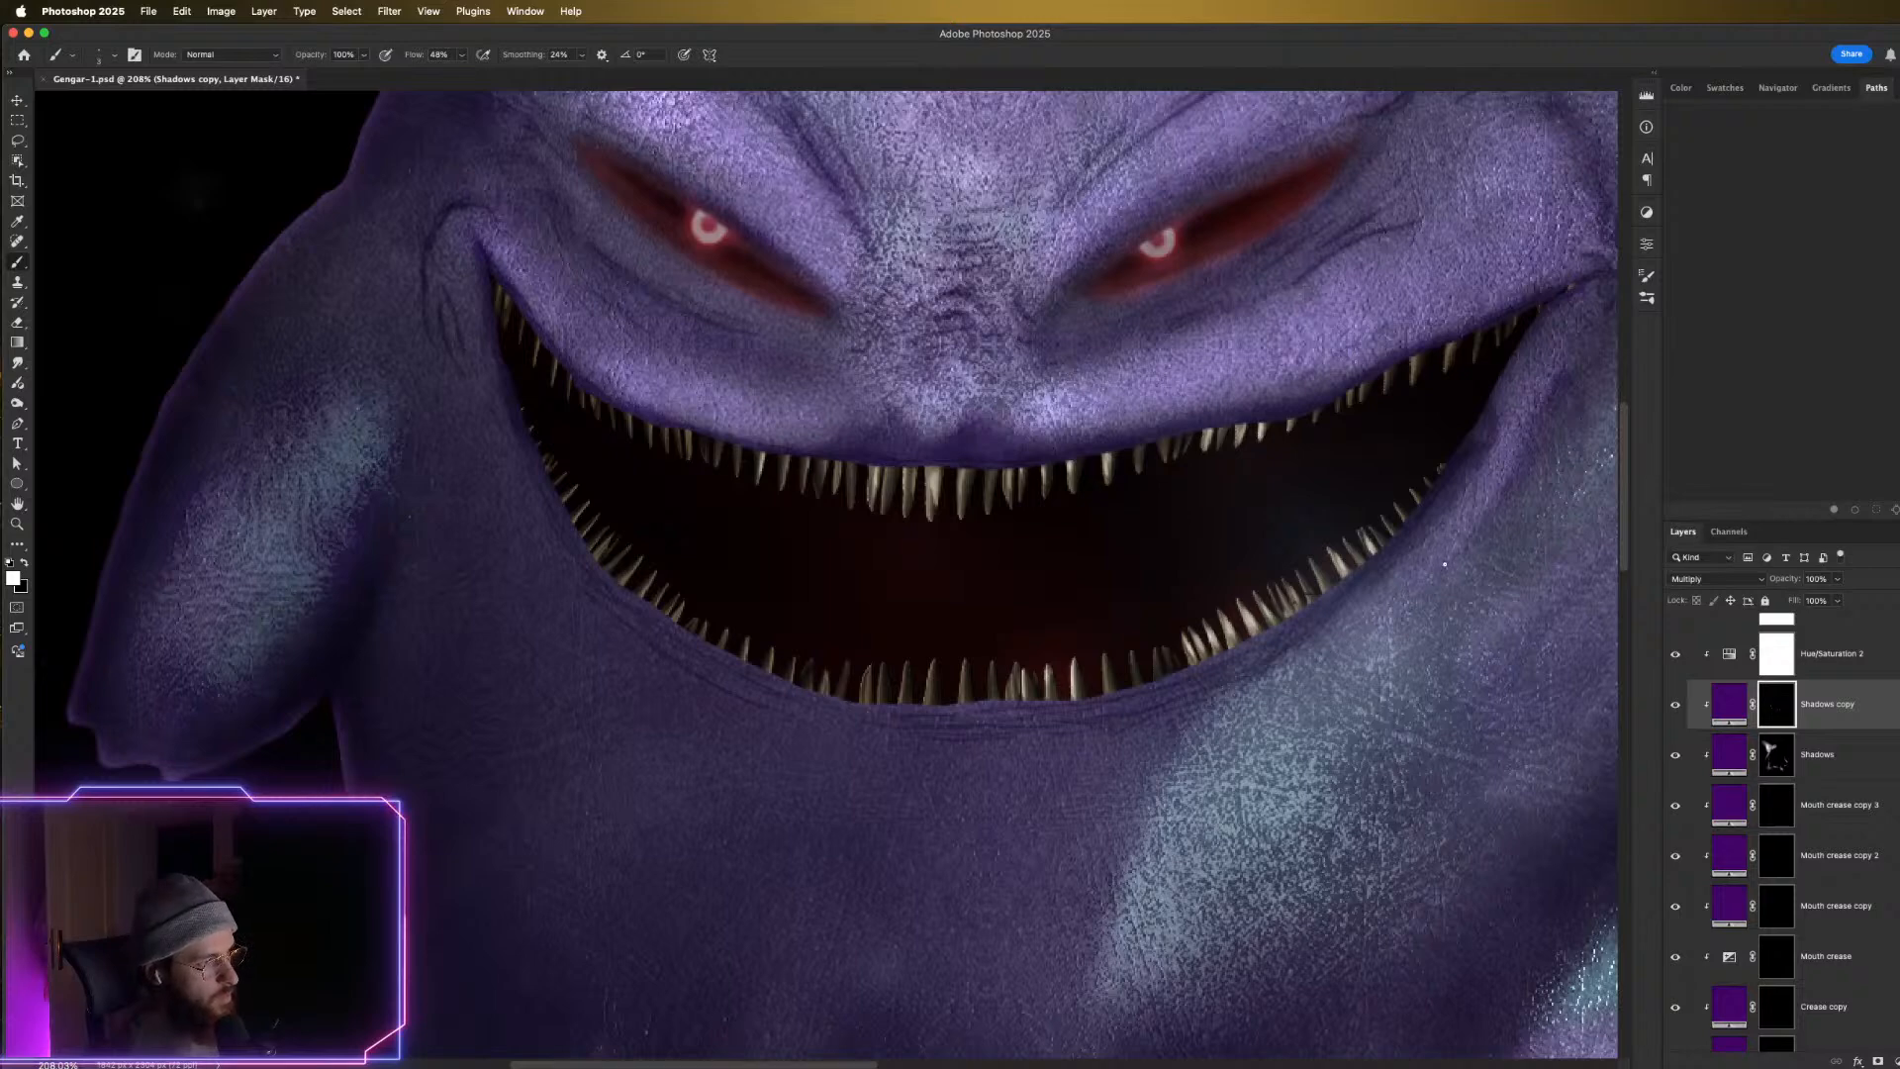
key(super+z)
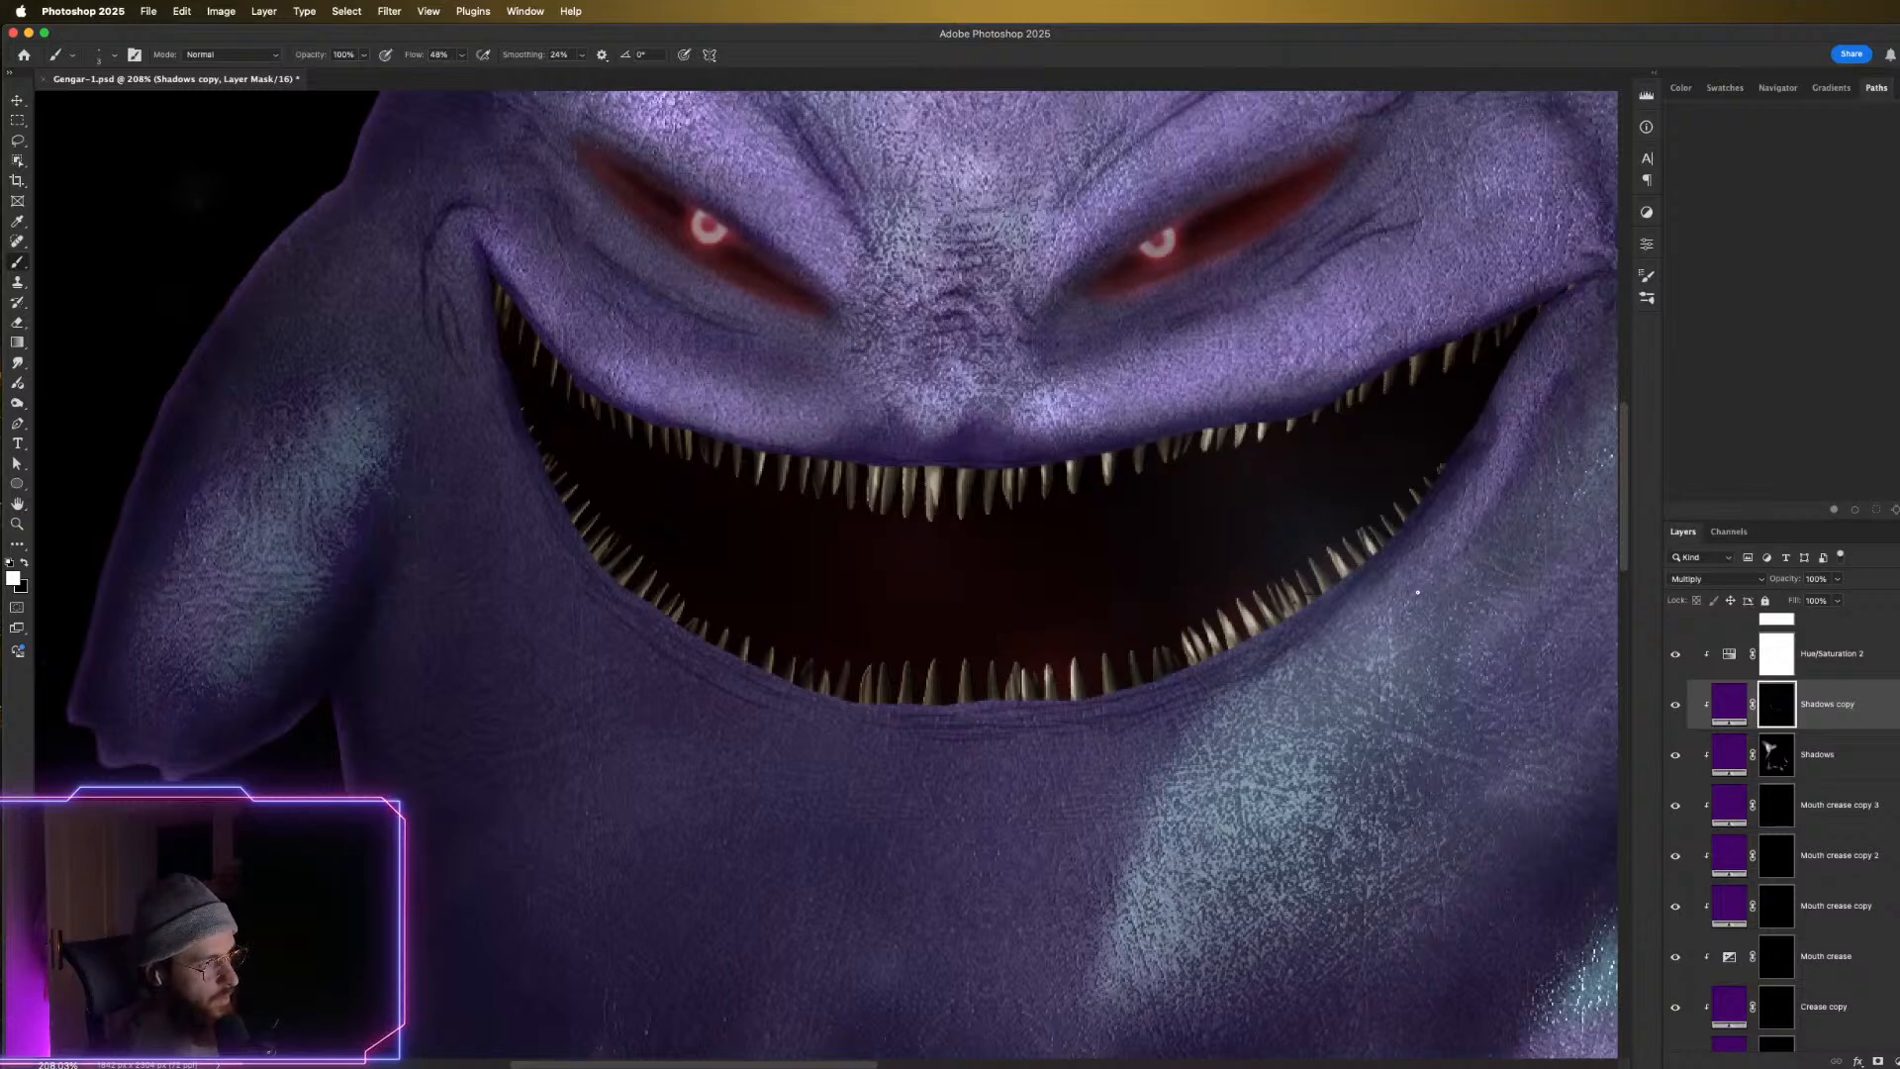
key(super+z)
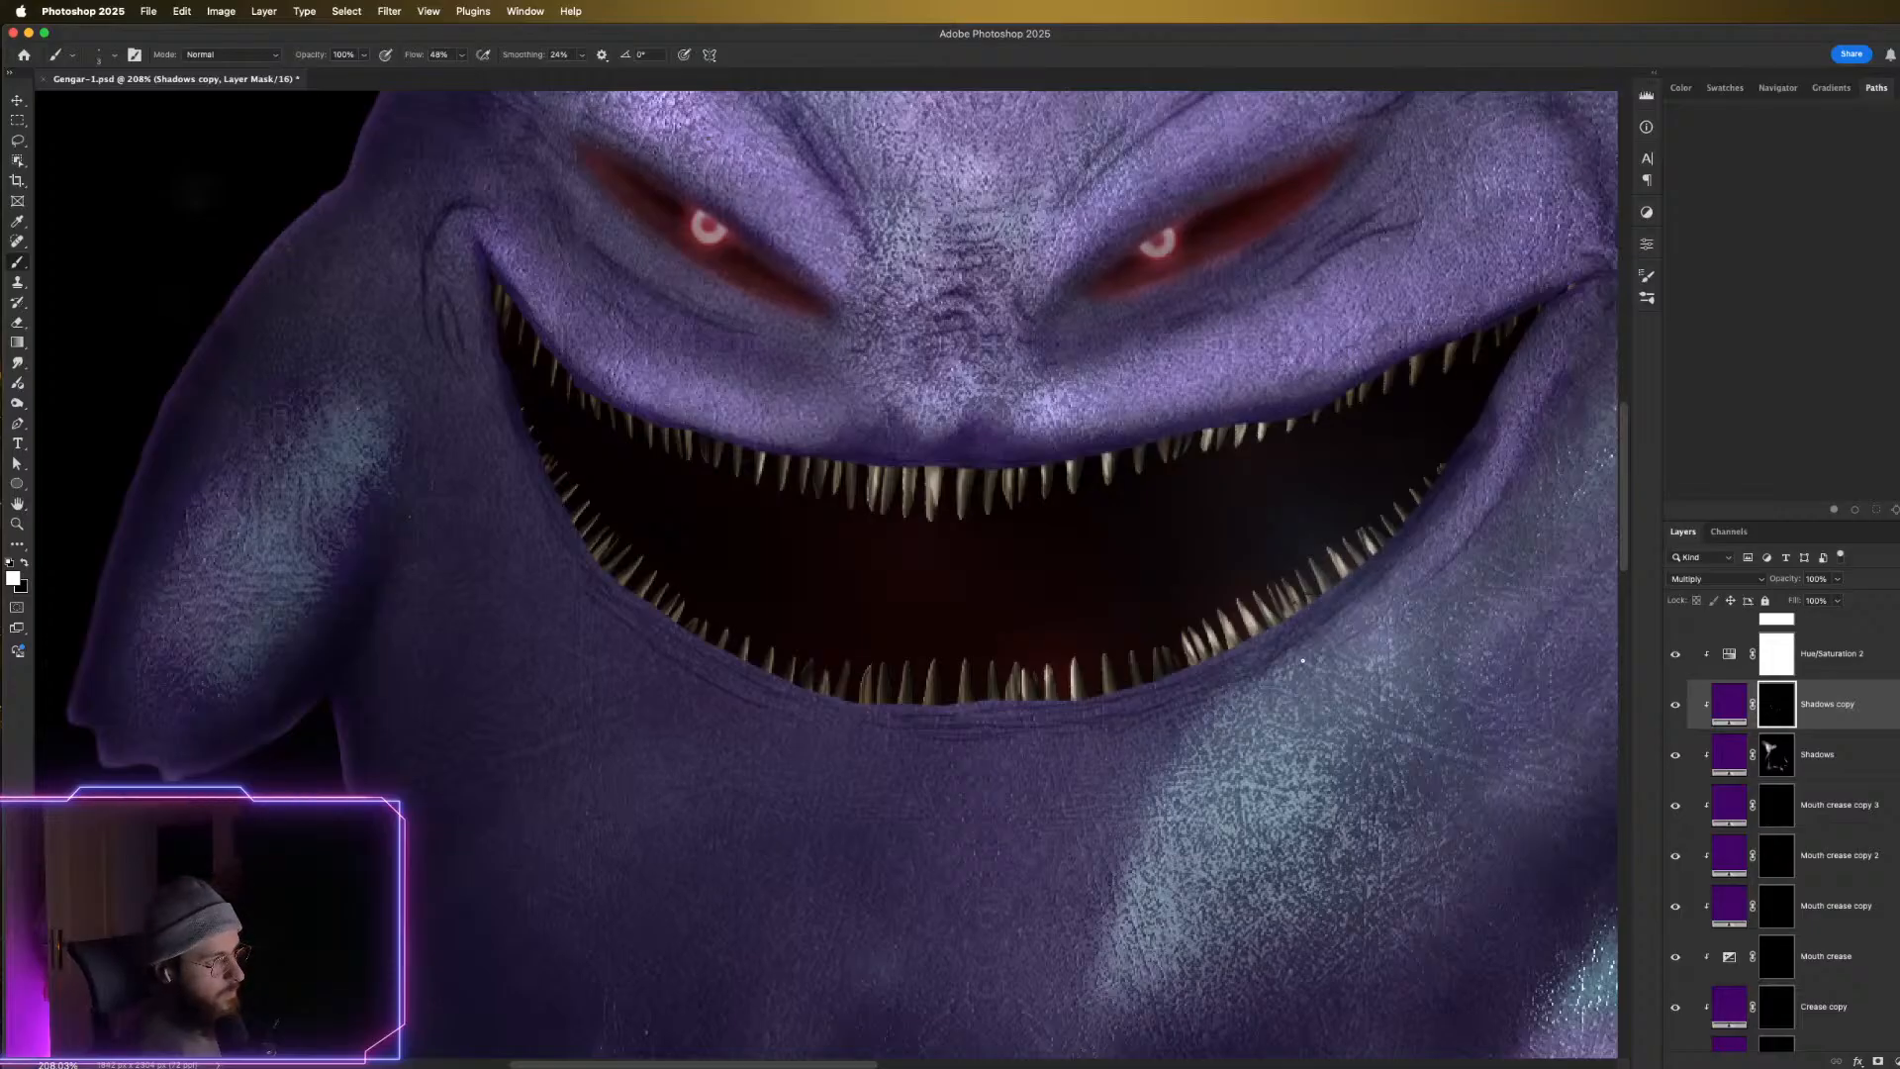
Step: Paint a long, thin curved crease in white on the Shadows copy mask, across the chin below the lower lip
key(z)
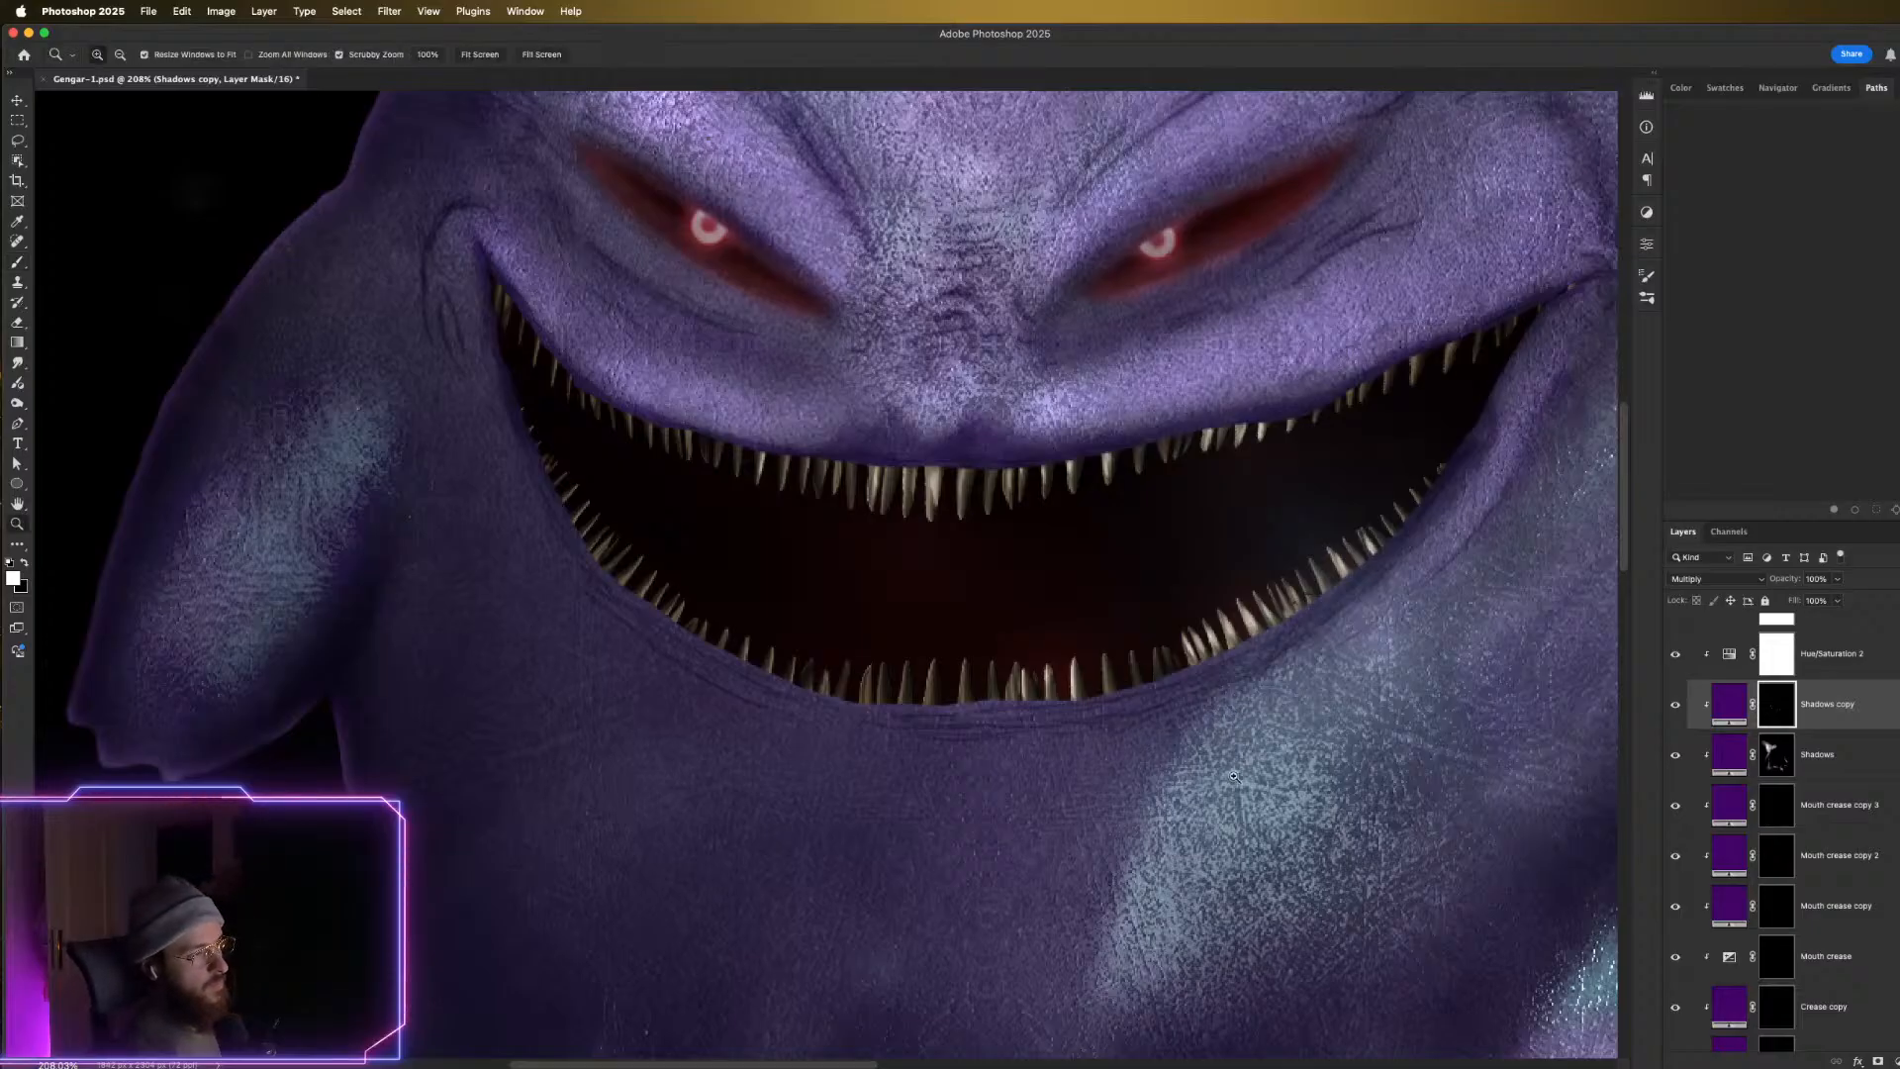
mouse_move(1213, 708)
mouse_down()
mouse_move(1182, 779)
mouse_move(1255, 783)
mouse_move(1186, 799)
mouse_move(1346, 734)
mouse_up()
key(b)
key(z)
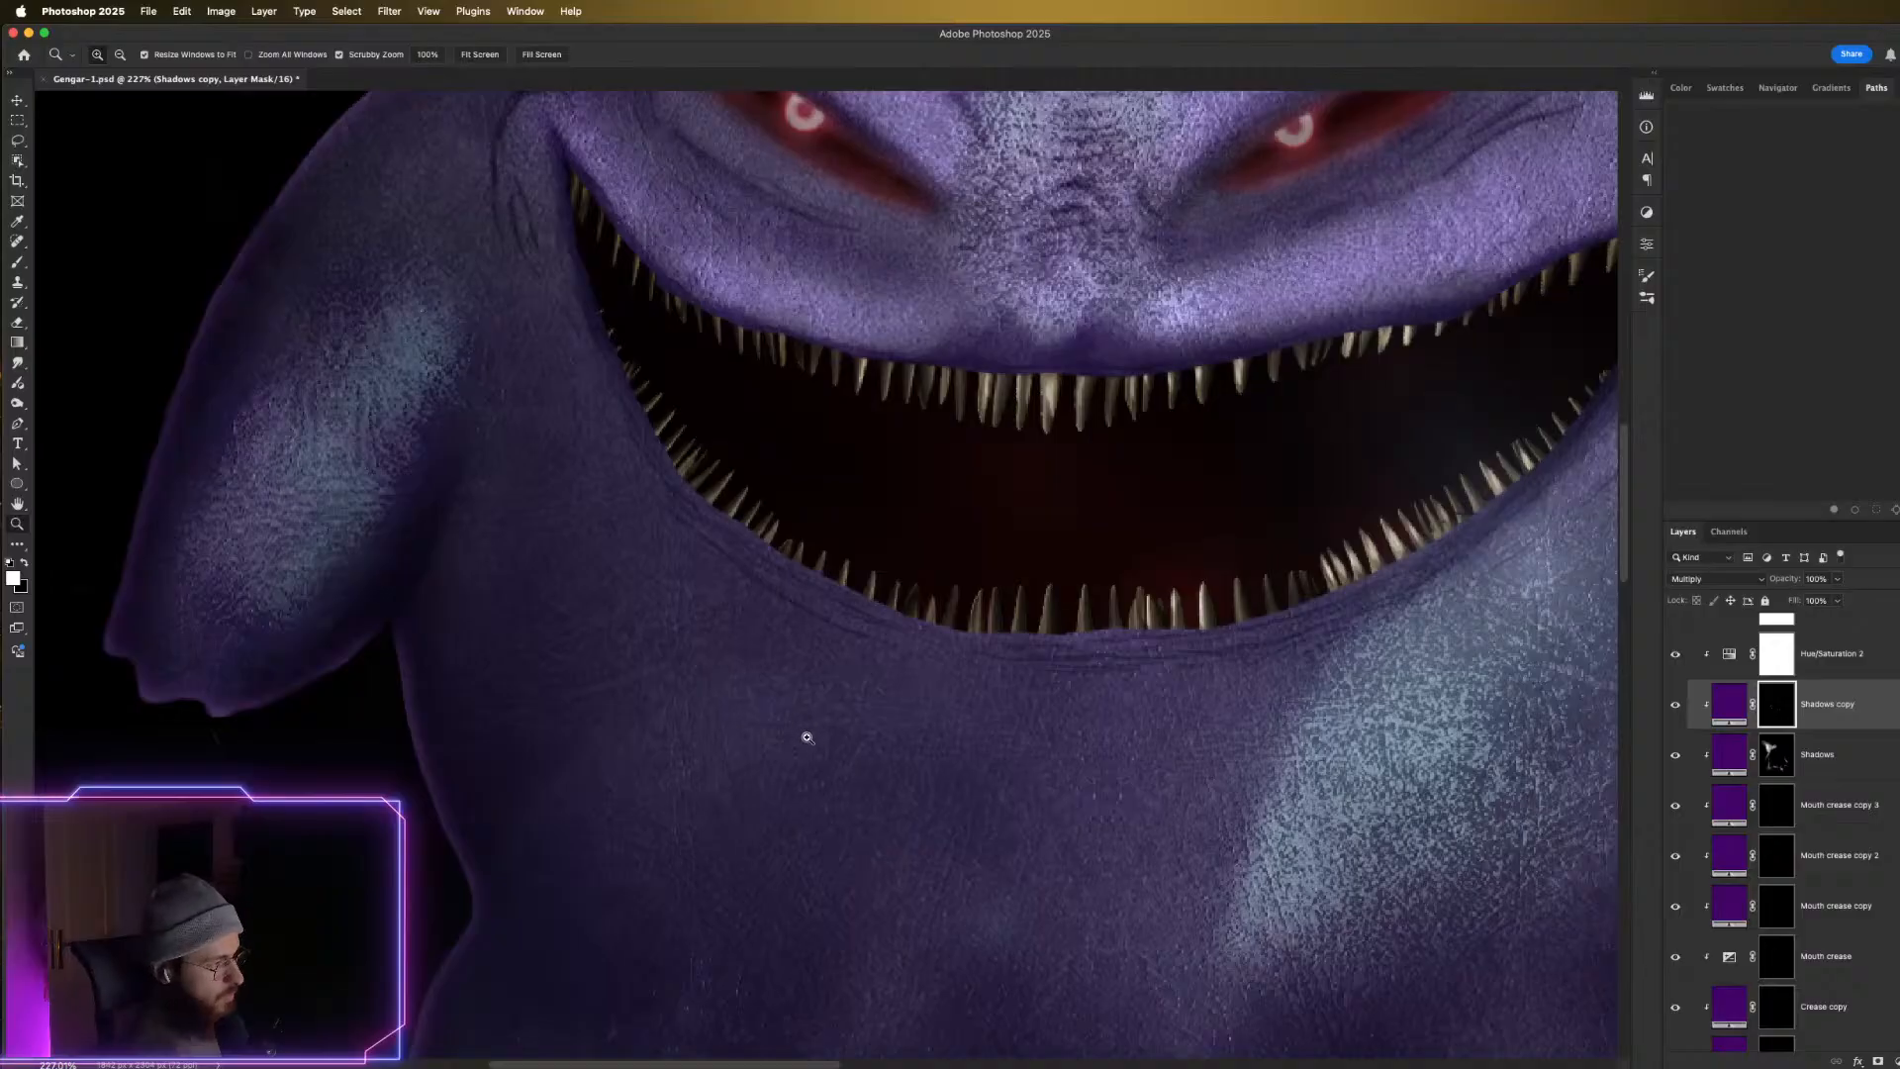
key(b)
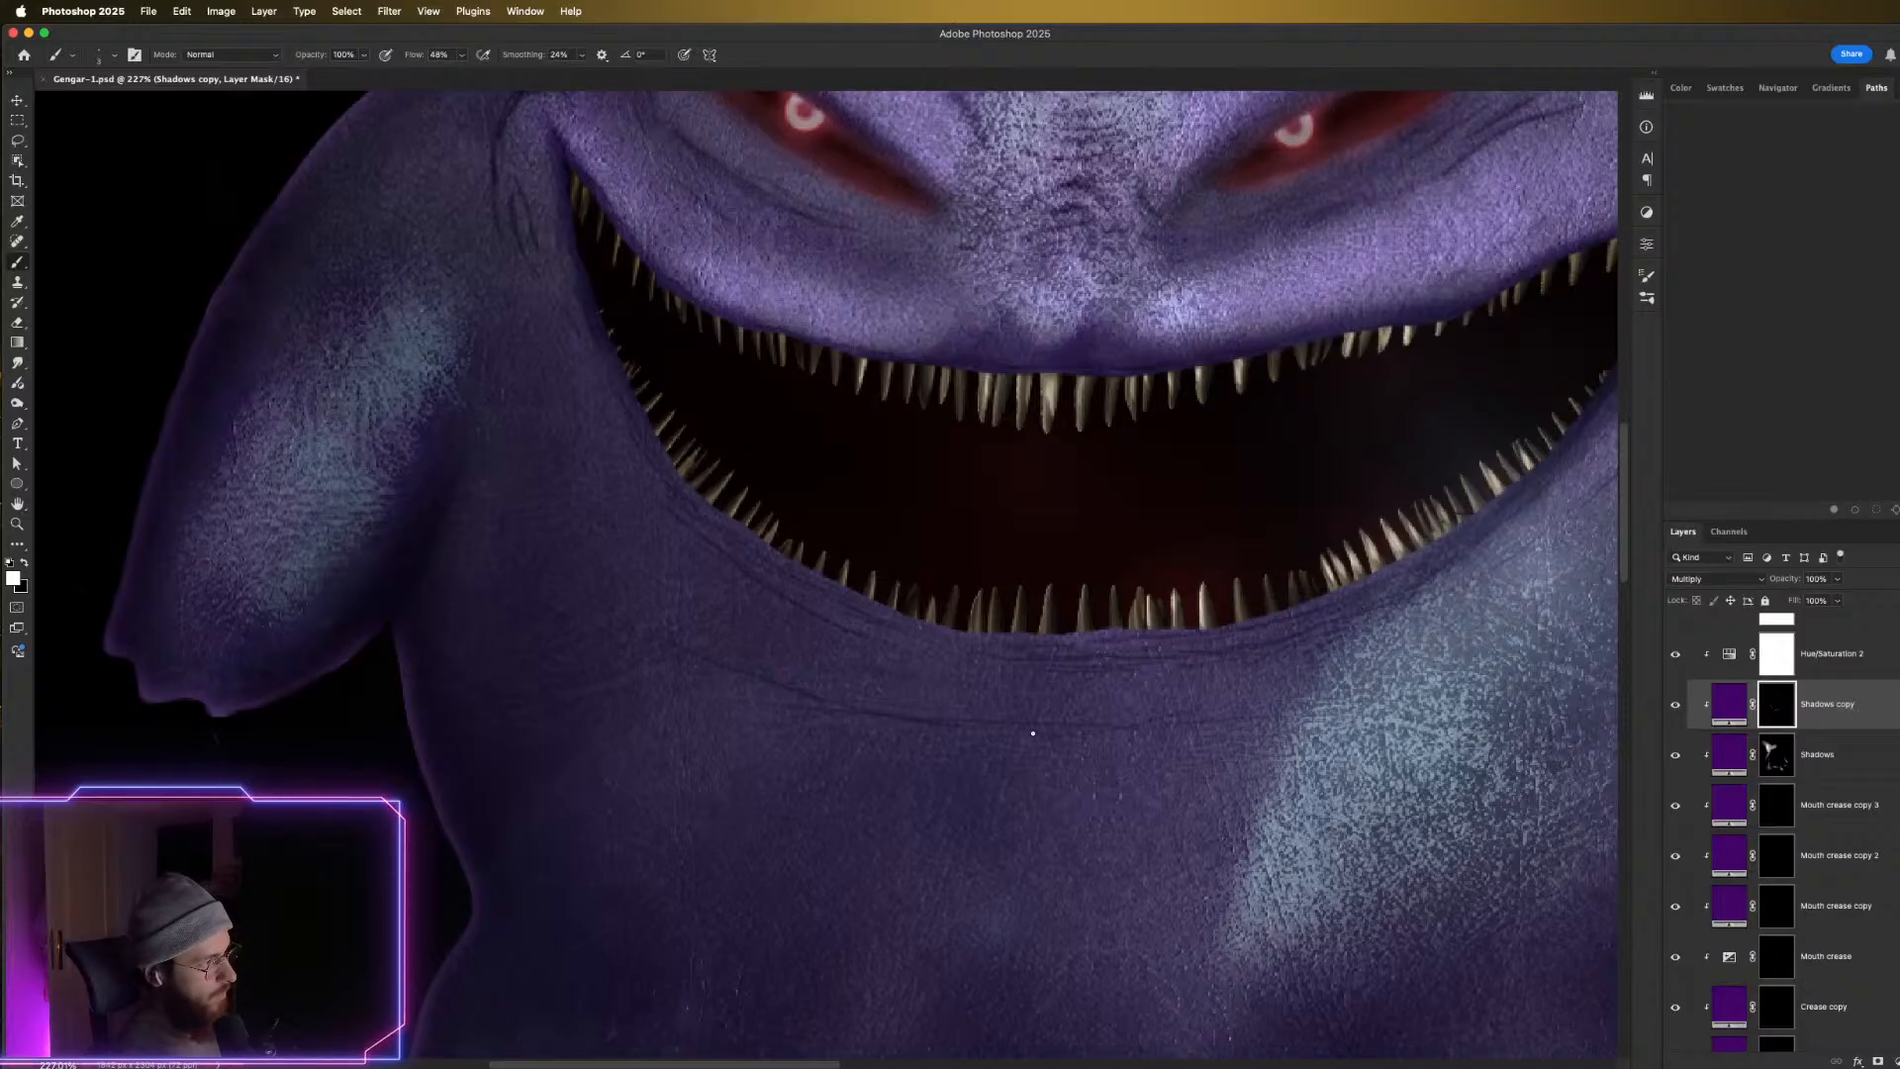
Step: Extend the chin crease toward the left-hand side of the body on the Shadows copy mask, painting in white and trimming excess in black
key(z)
mouse_move(1229, 750)
mouse_down()
mouse_move(1199, 754)
mouse_move(1253, 782)
mouse_up()
drag(1059, 700, 1073, 691)
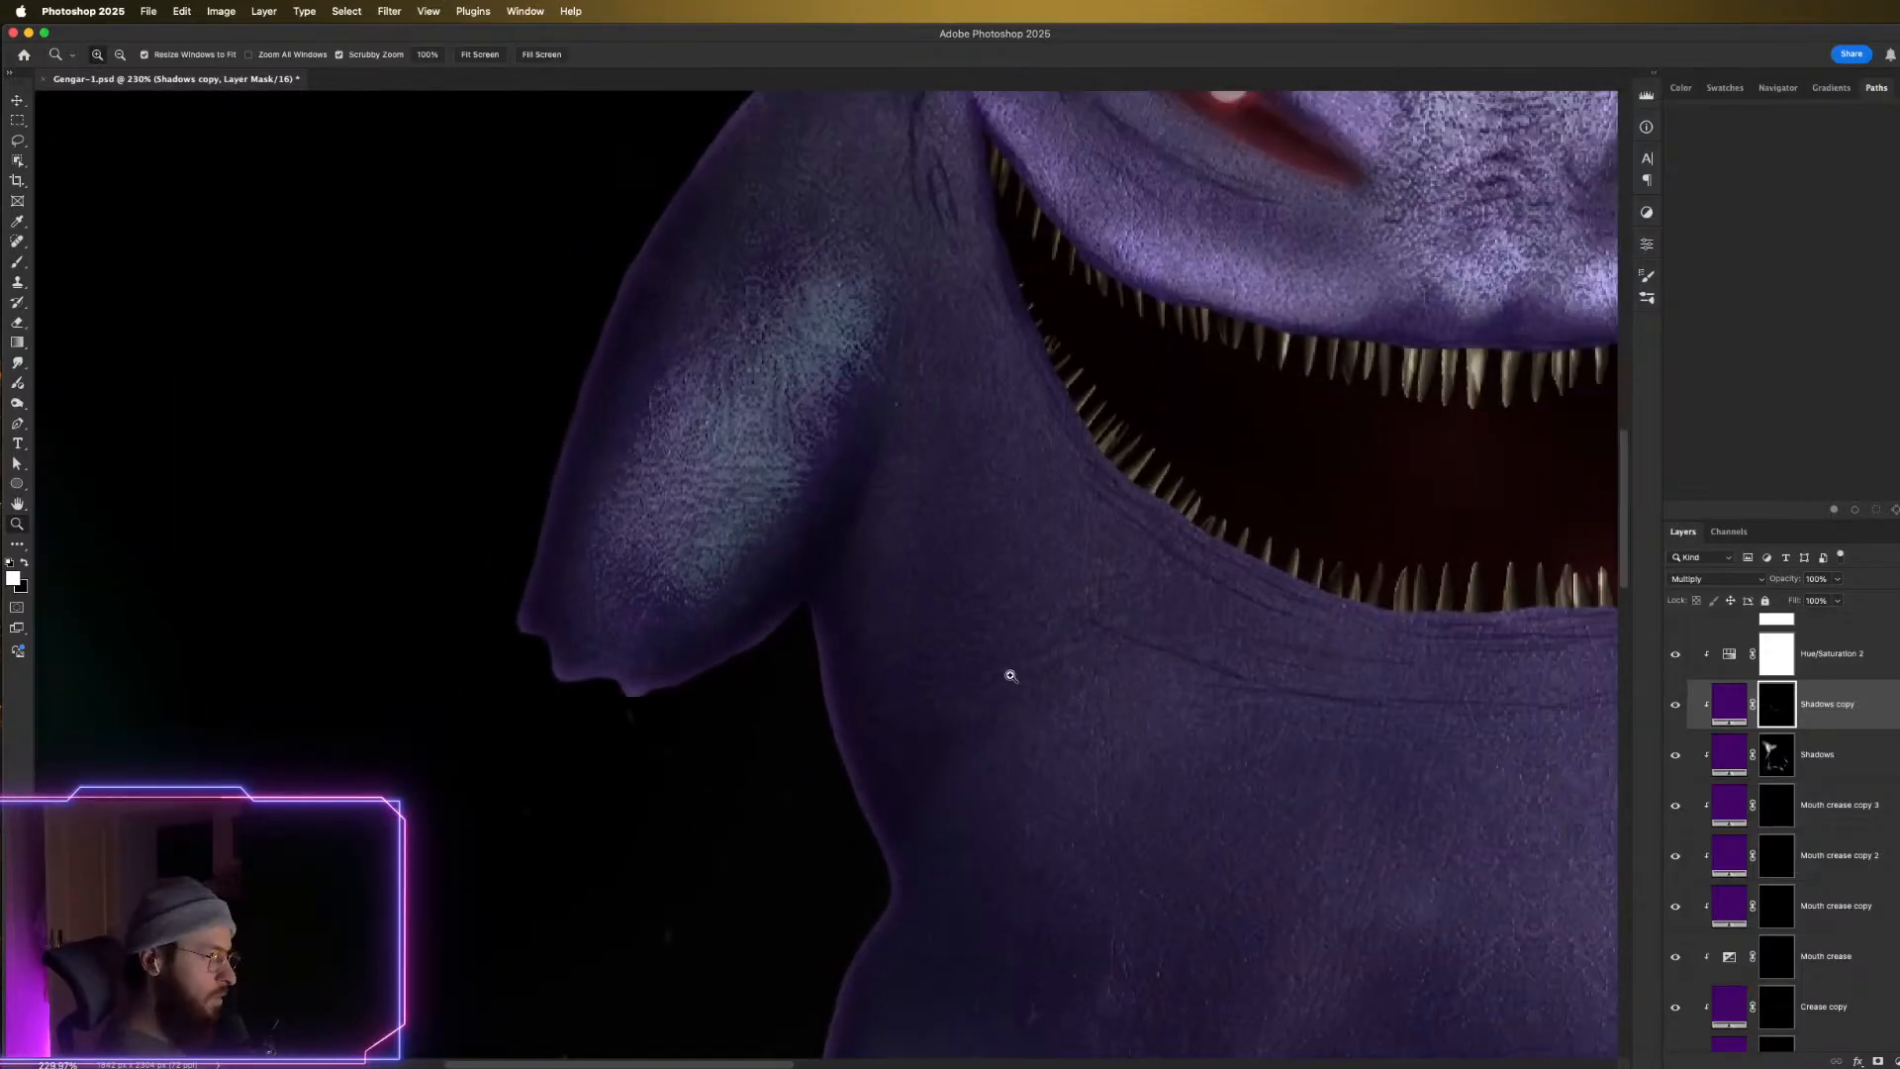
key(b)
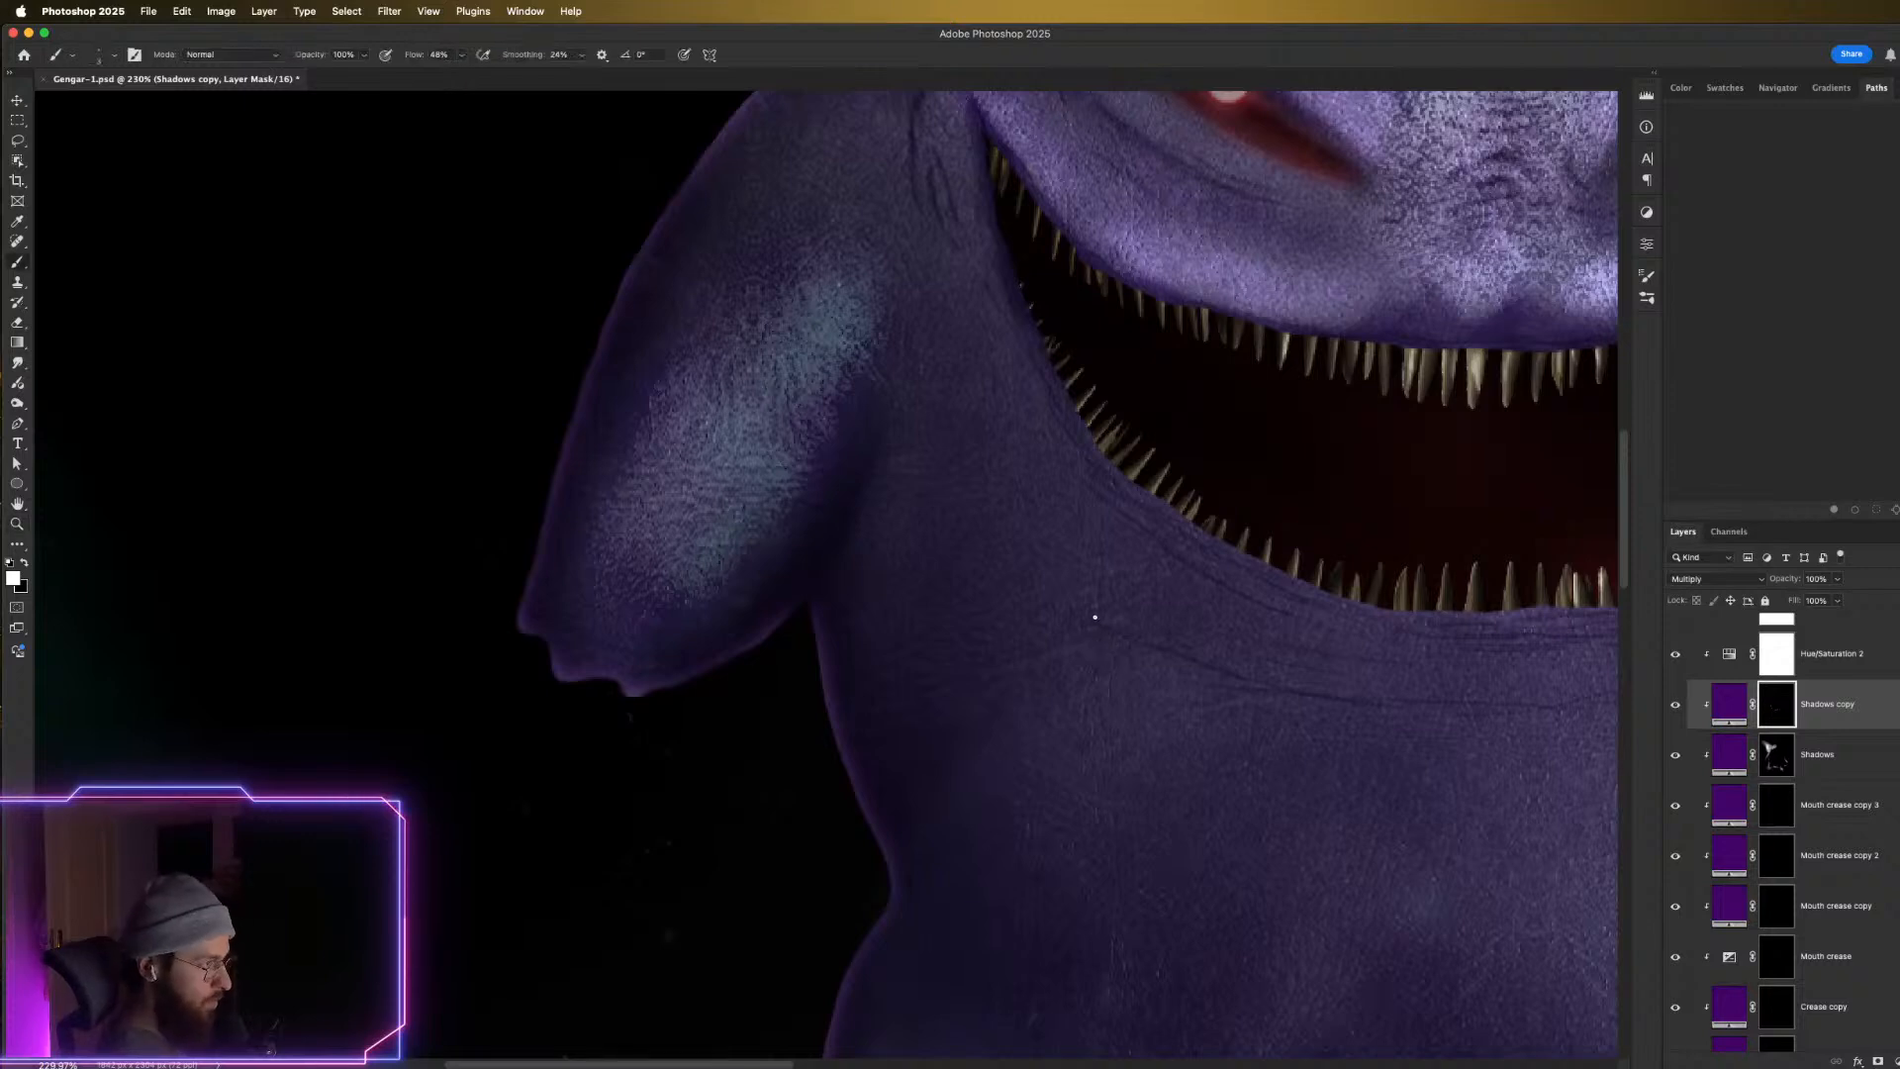
key(x)
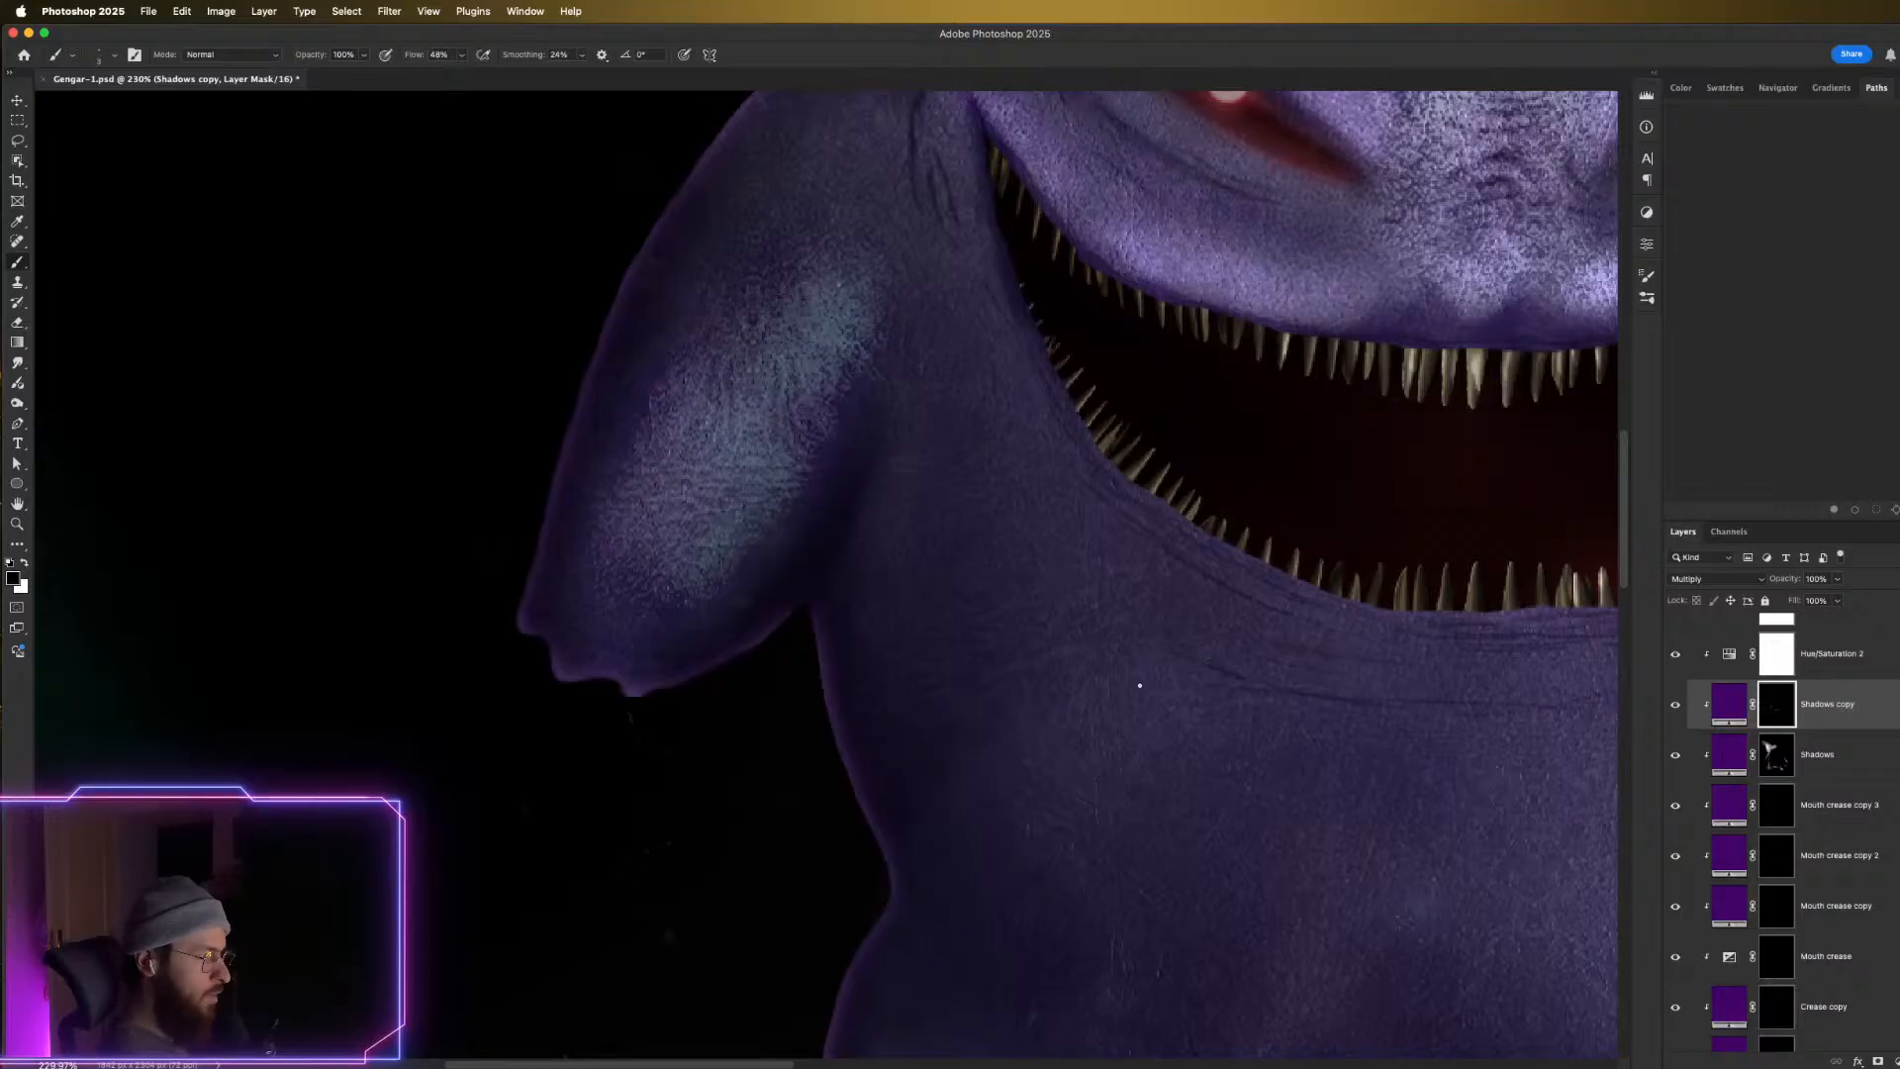
key(x)
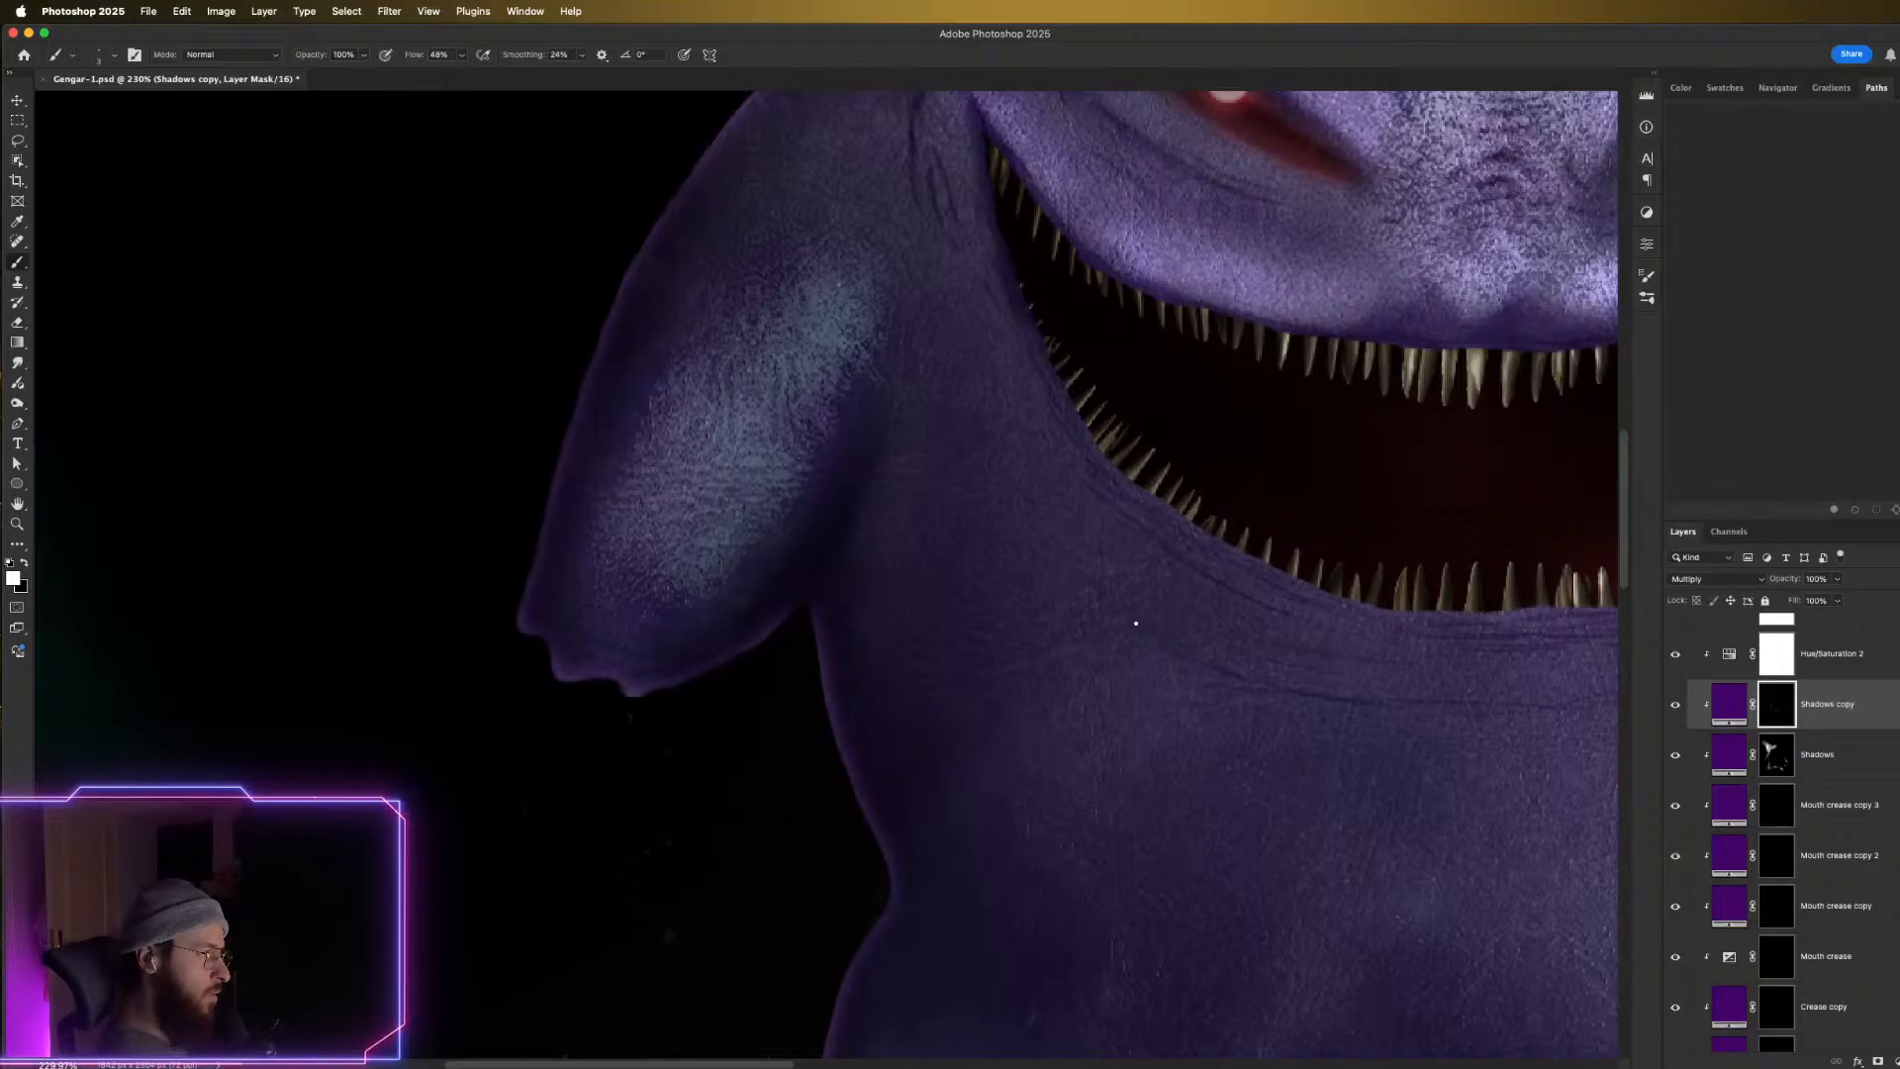
Step: Paint several thin horizontal creases in white across the belly below the mouth on the Shadows copy mask, undoing an unwanted stroke
scroll(1255, 762, down, 10)
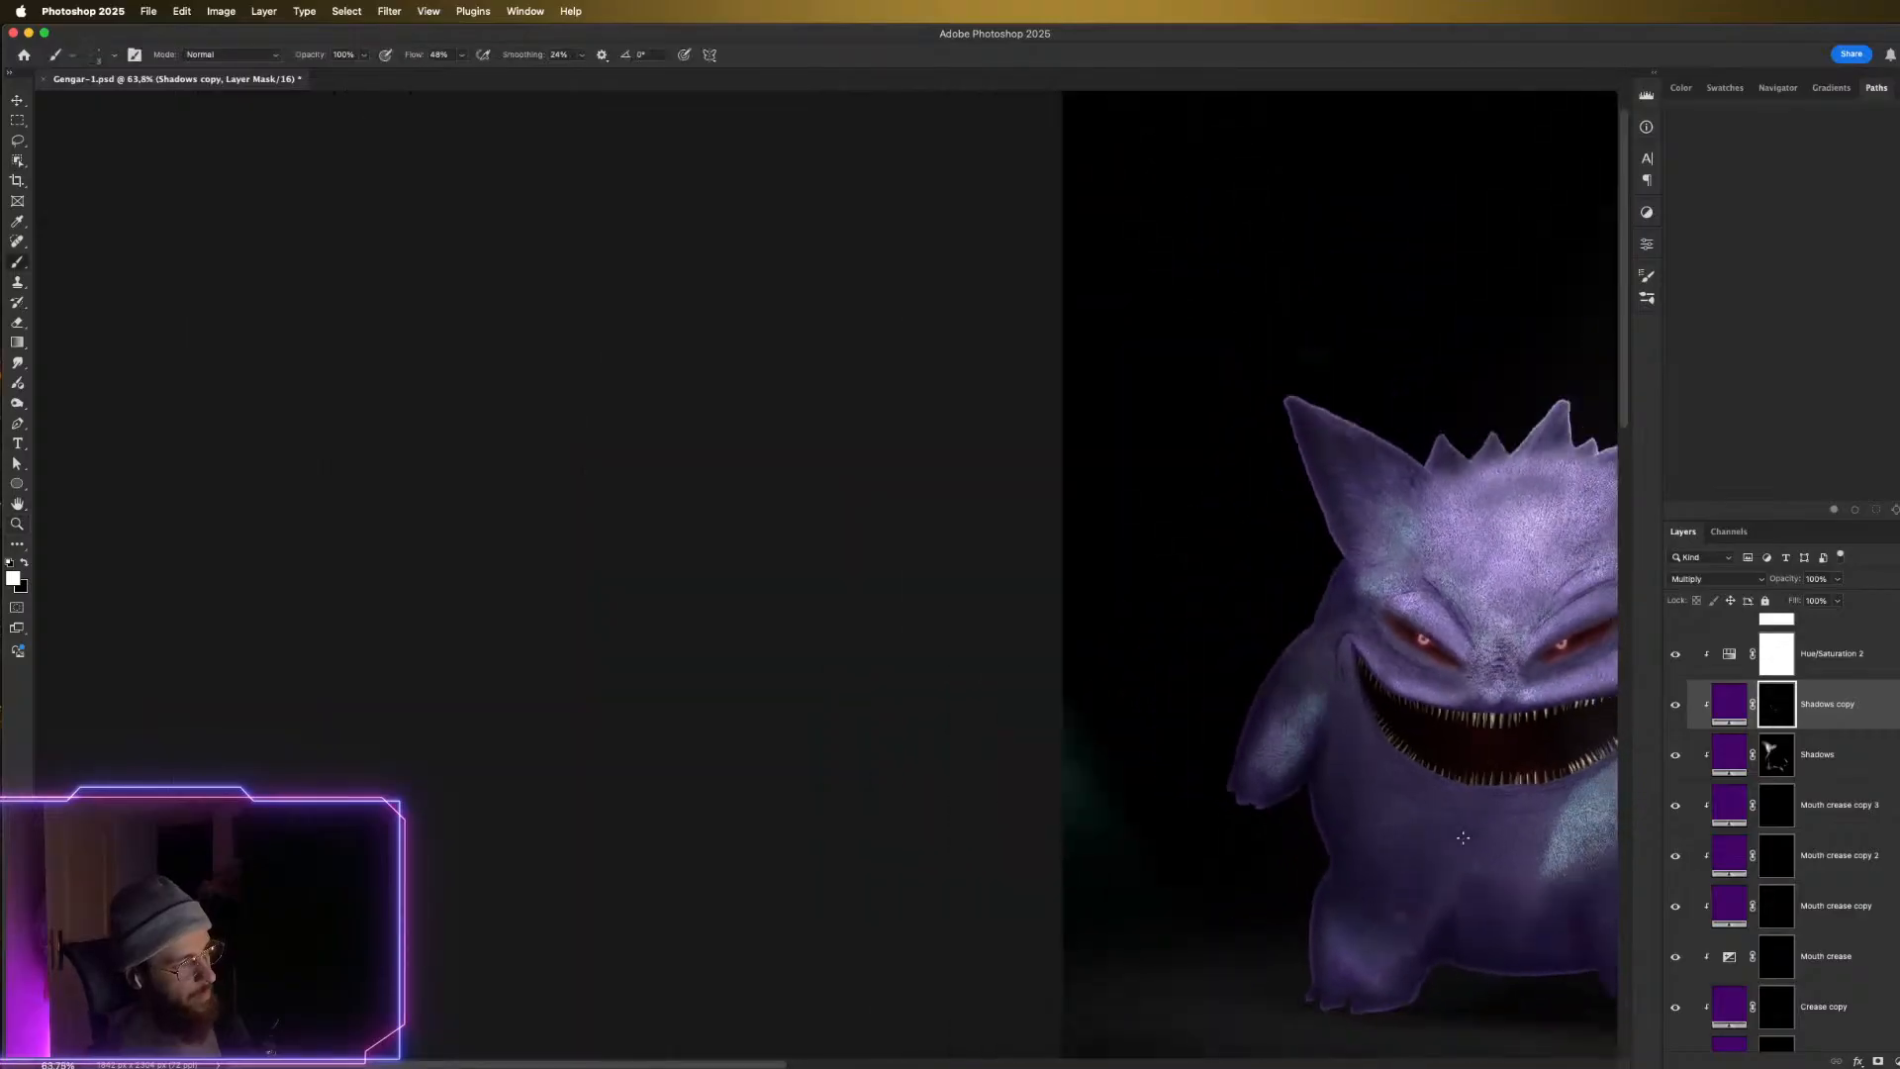
scroll(1403, 858, right, 2)
scroll(1505, 833, up, 5)
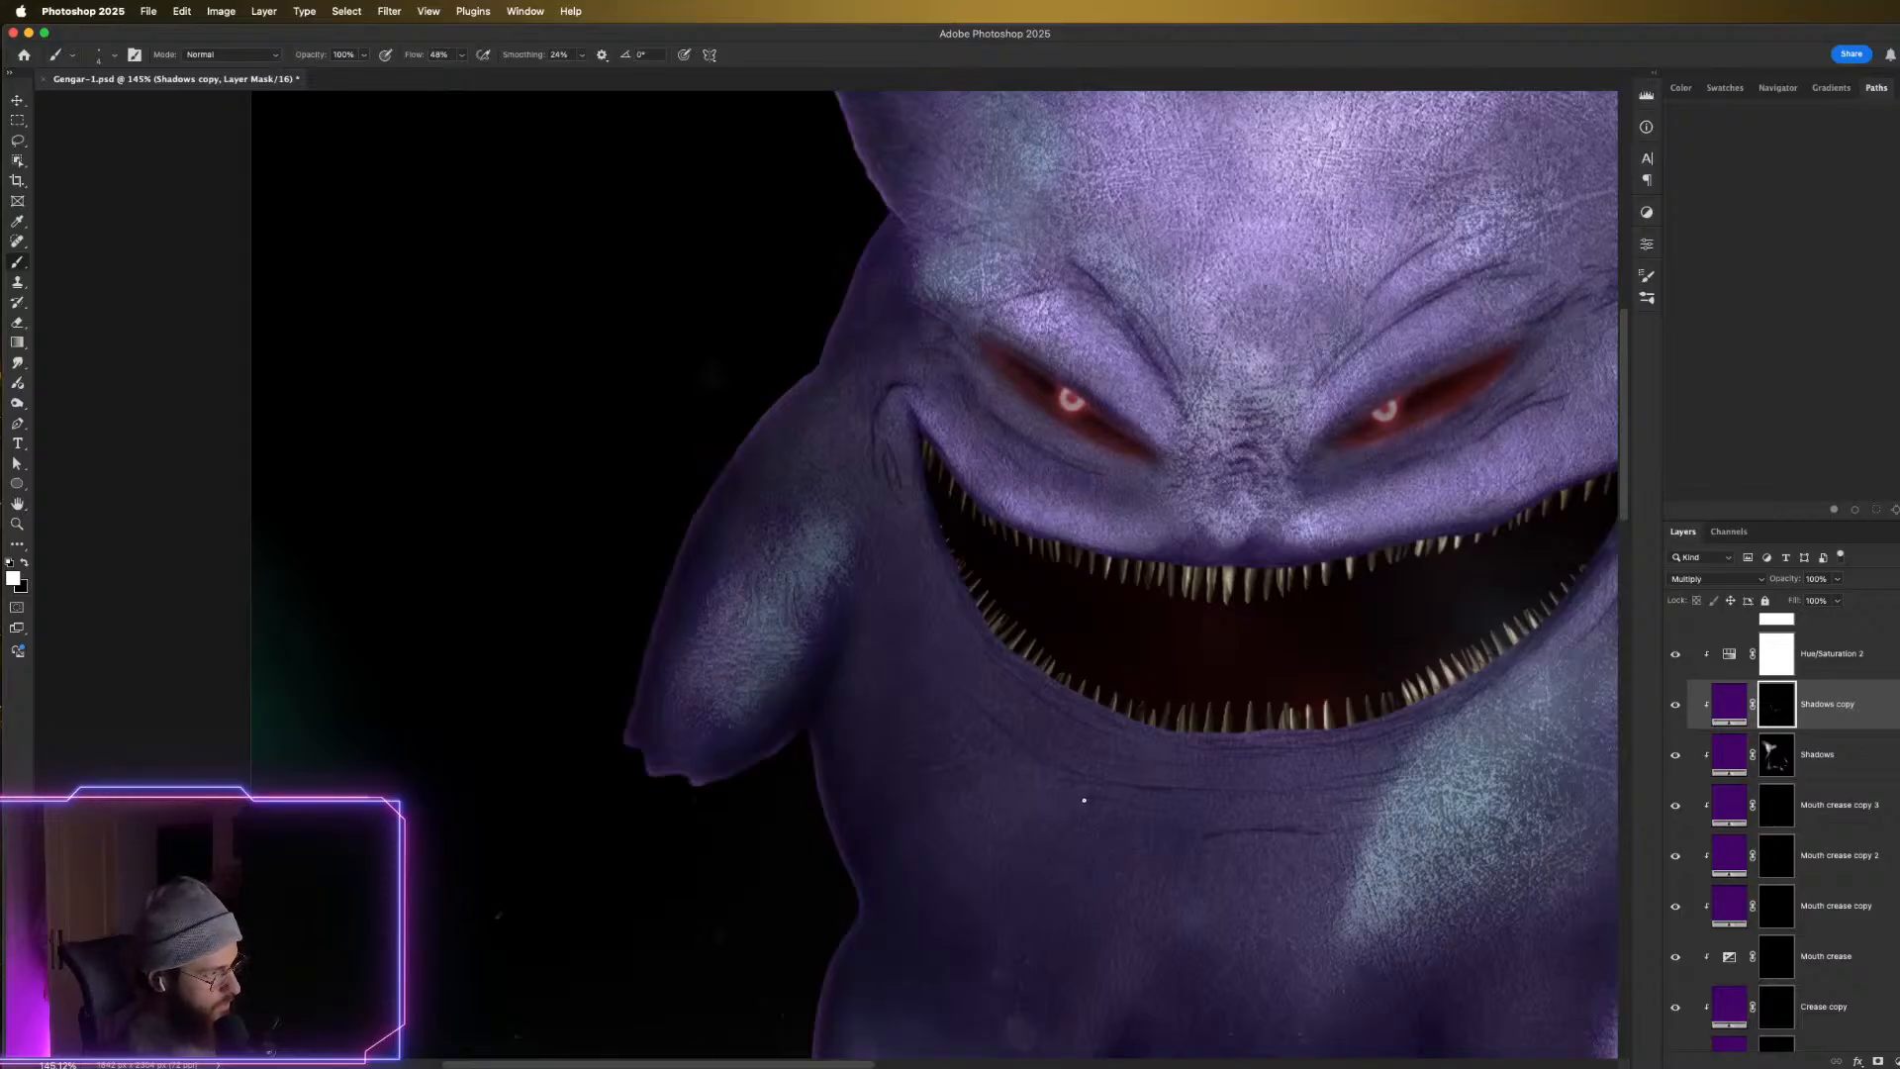
key(super+z)
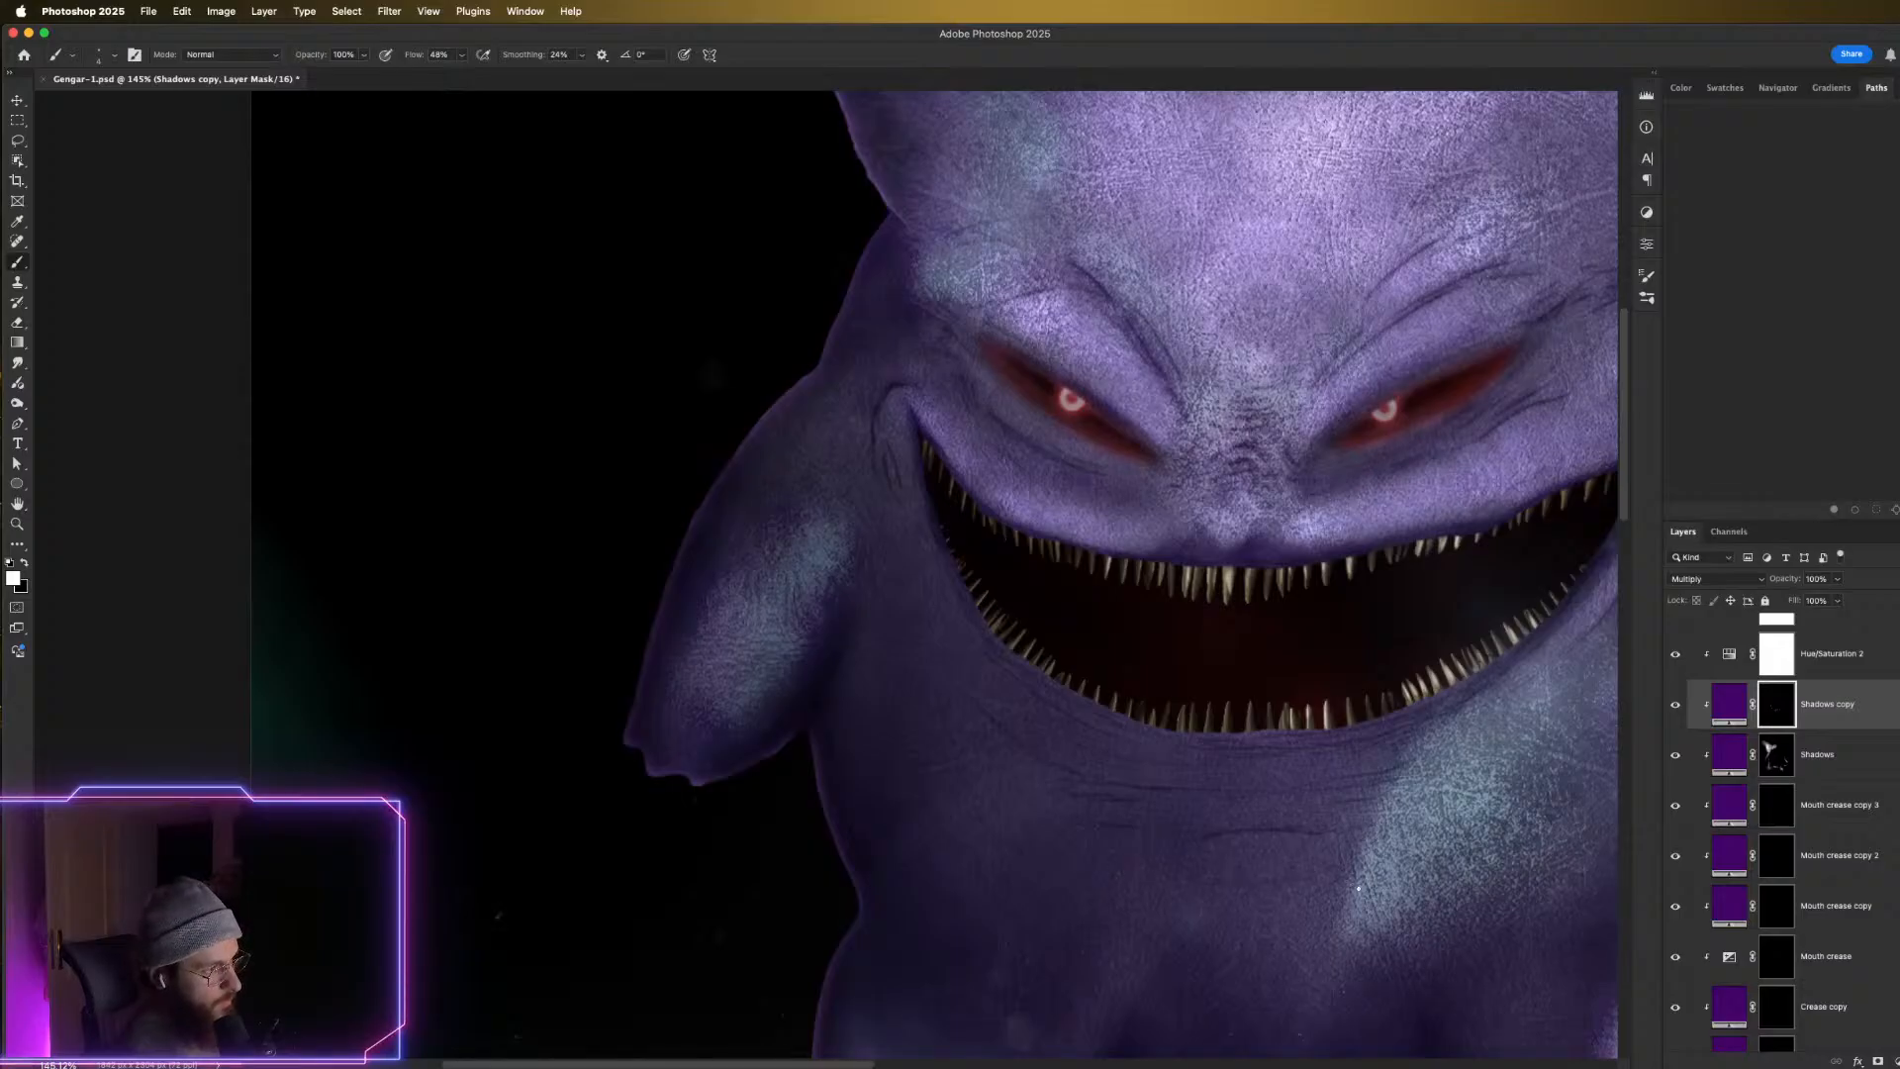
drag(1356, 938, 1141, 848)
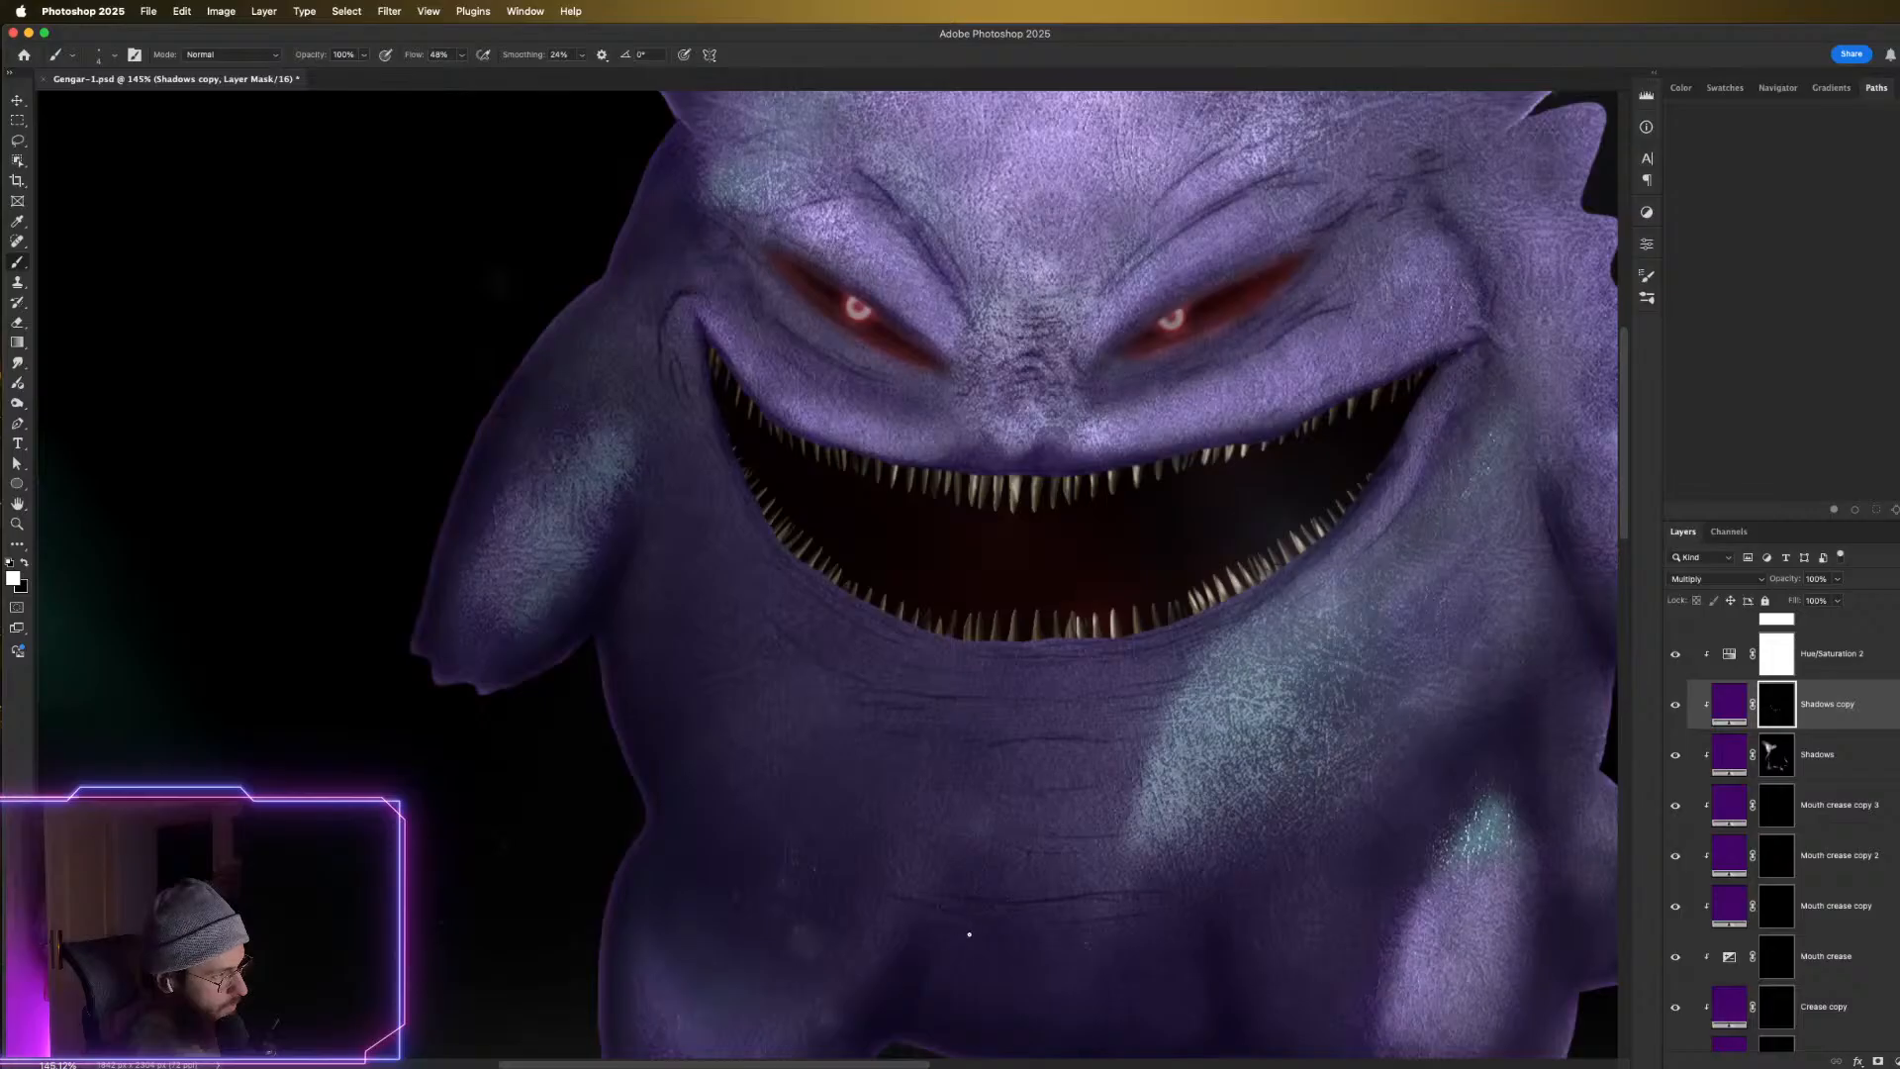
Step: Soften the horizontal belly creases by painting over them in black with a larger brush on the Shadows copy mask
key(z)
scroll(1115, 959, down, 5)
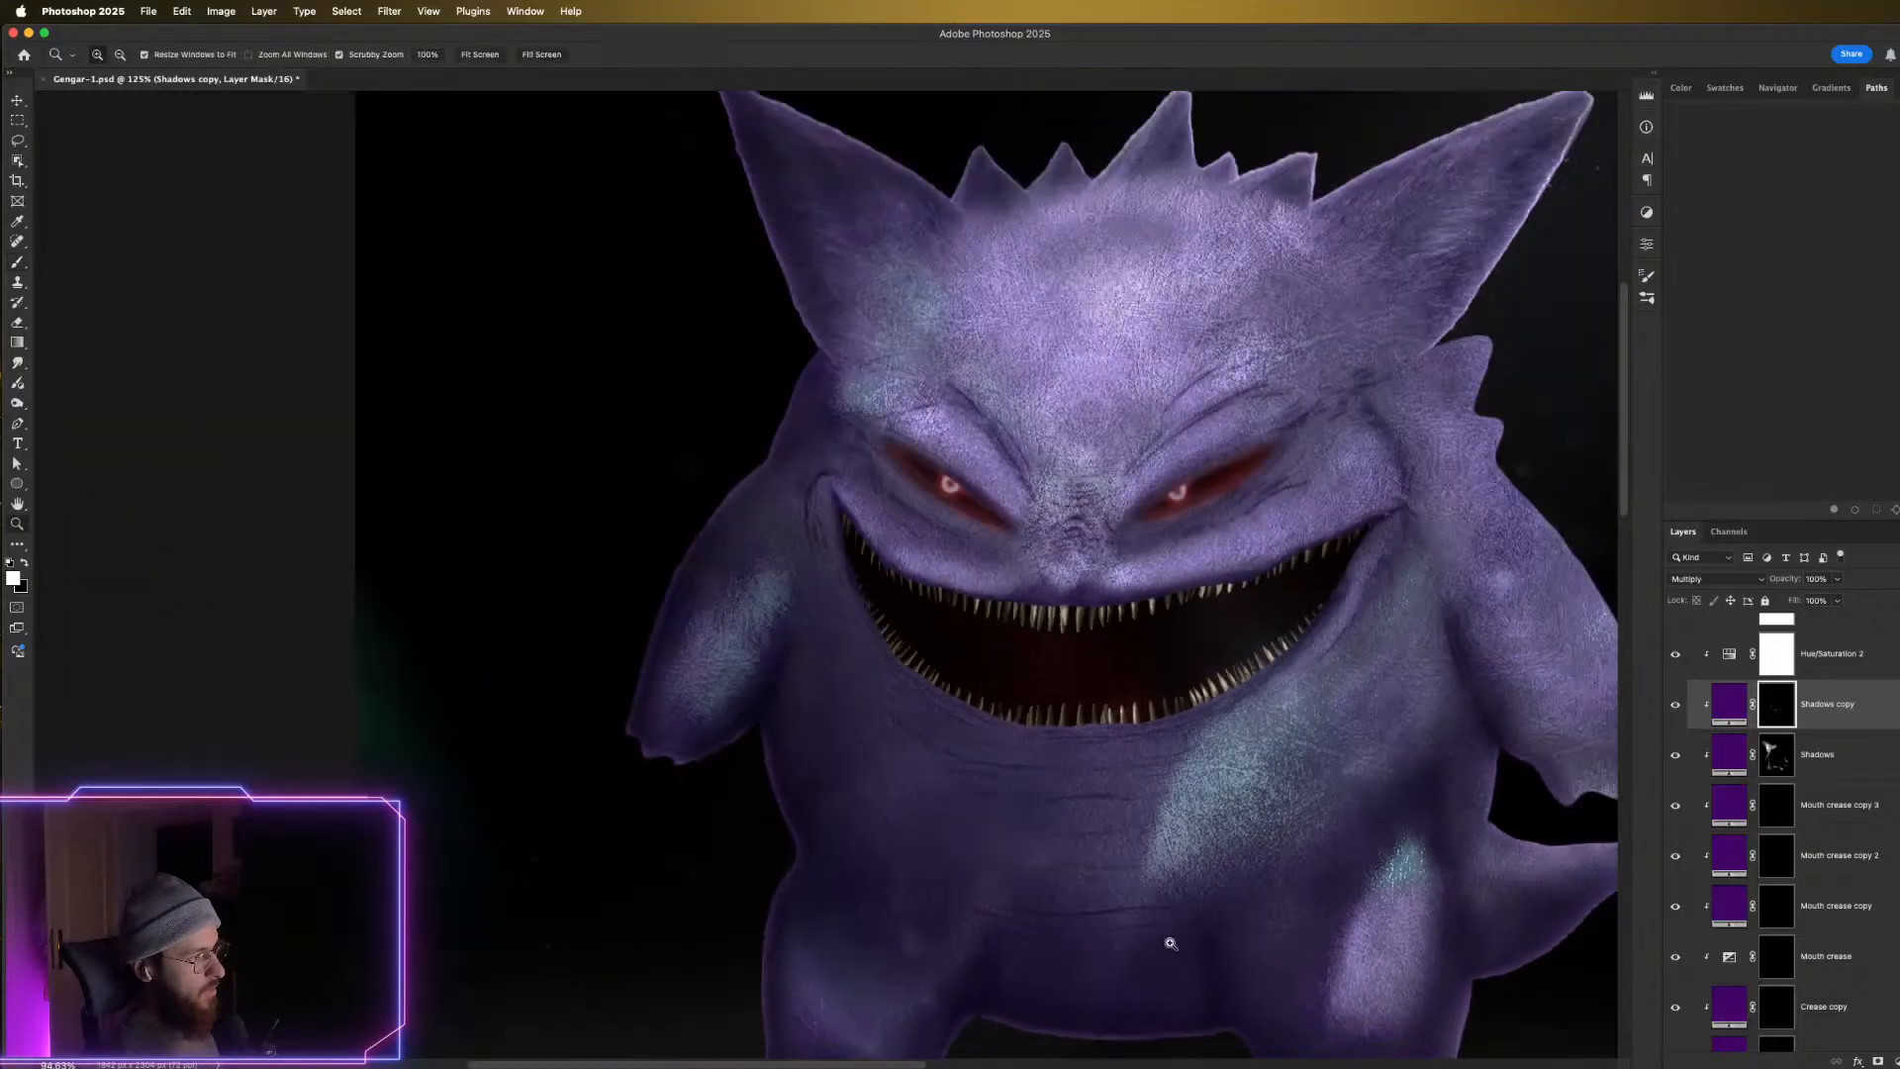
scroll(1237, 935, up, 2)
scroll(1274, 931, up, 4)
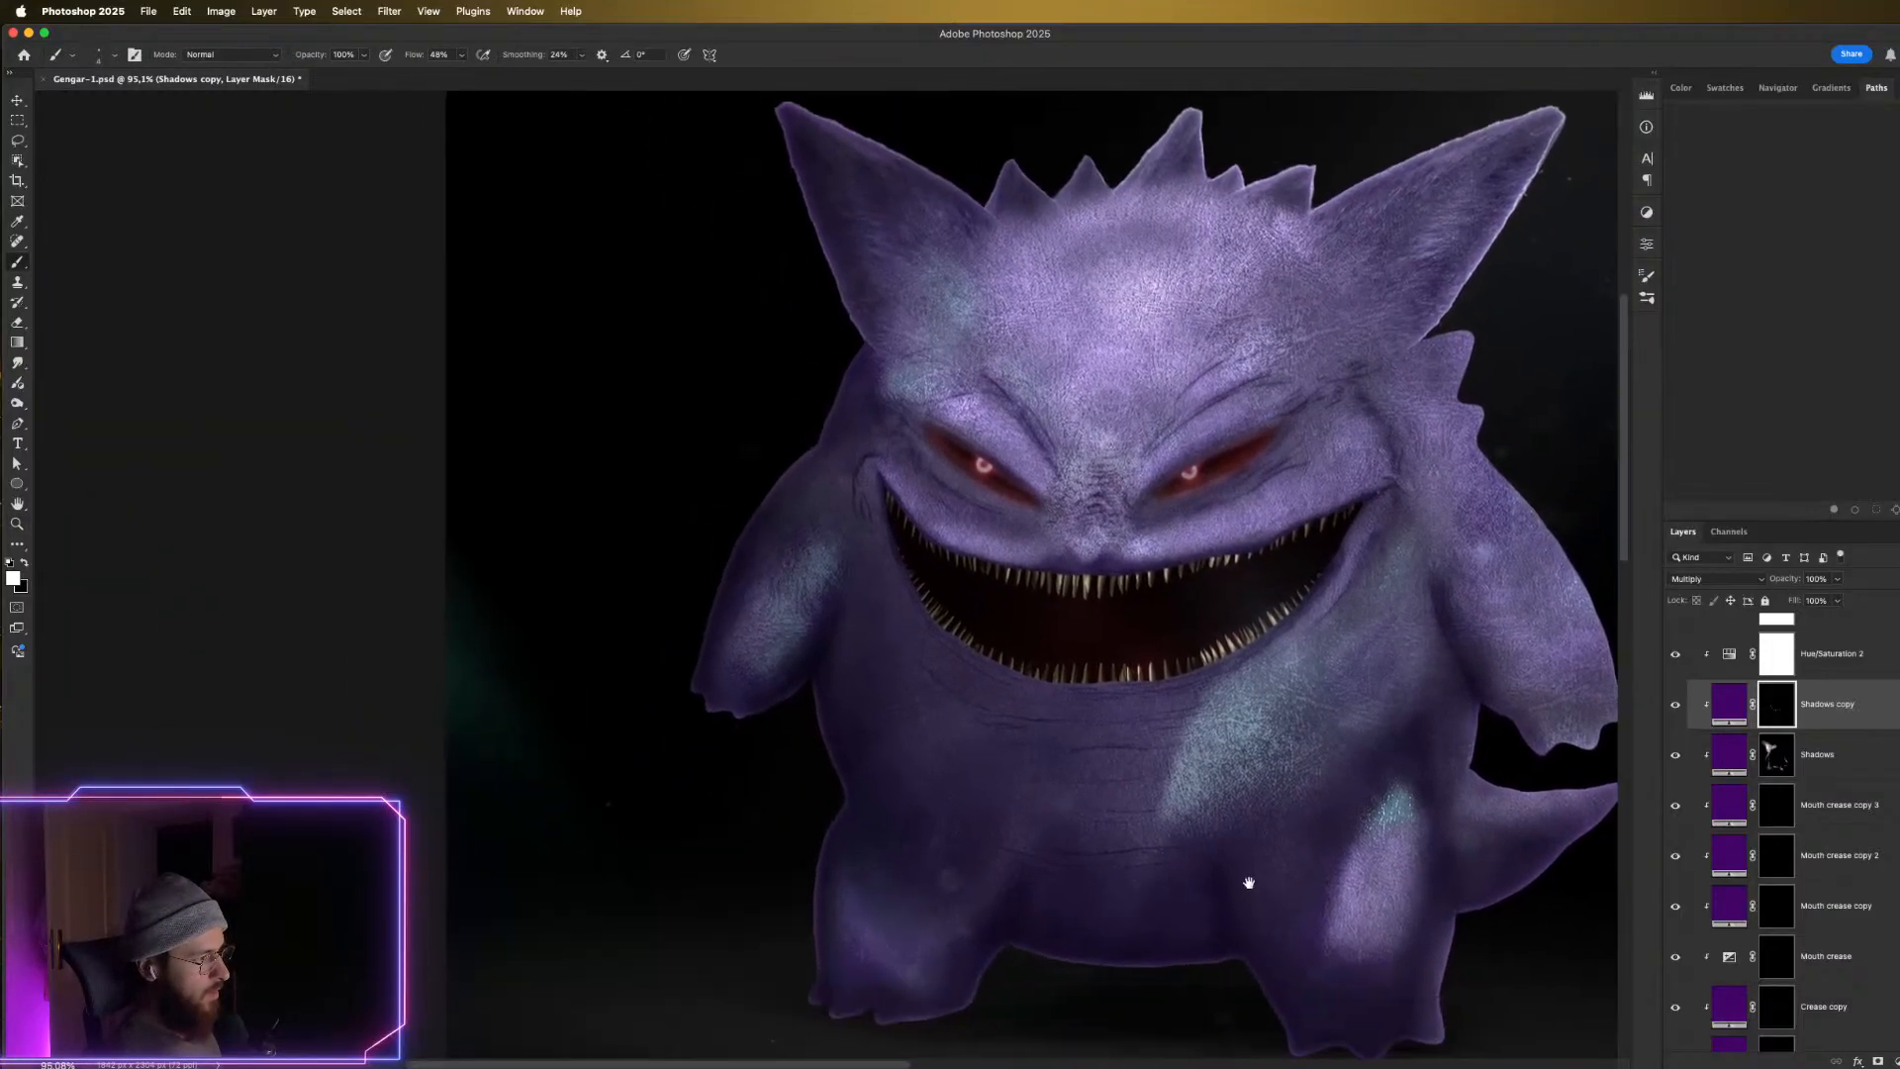
key(b)
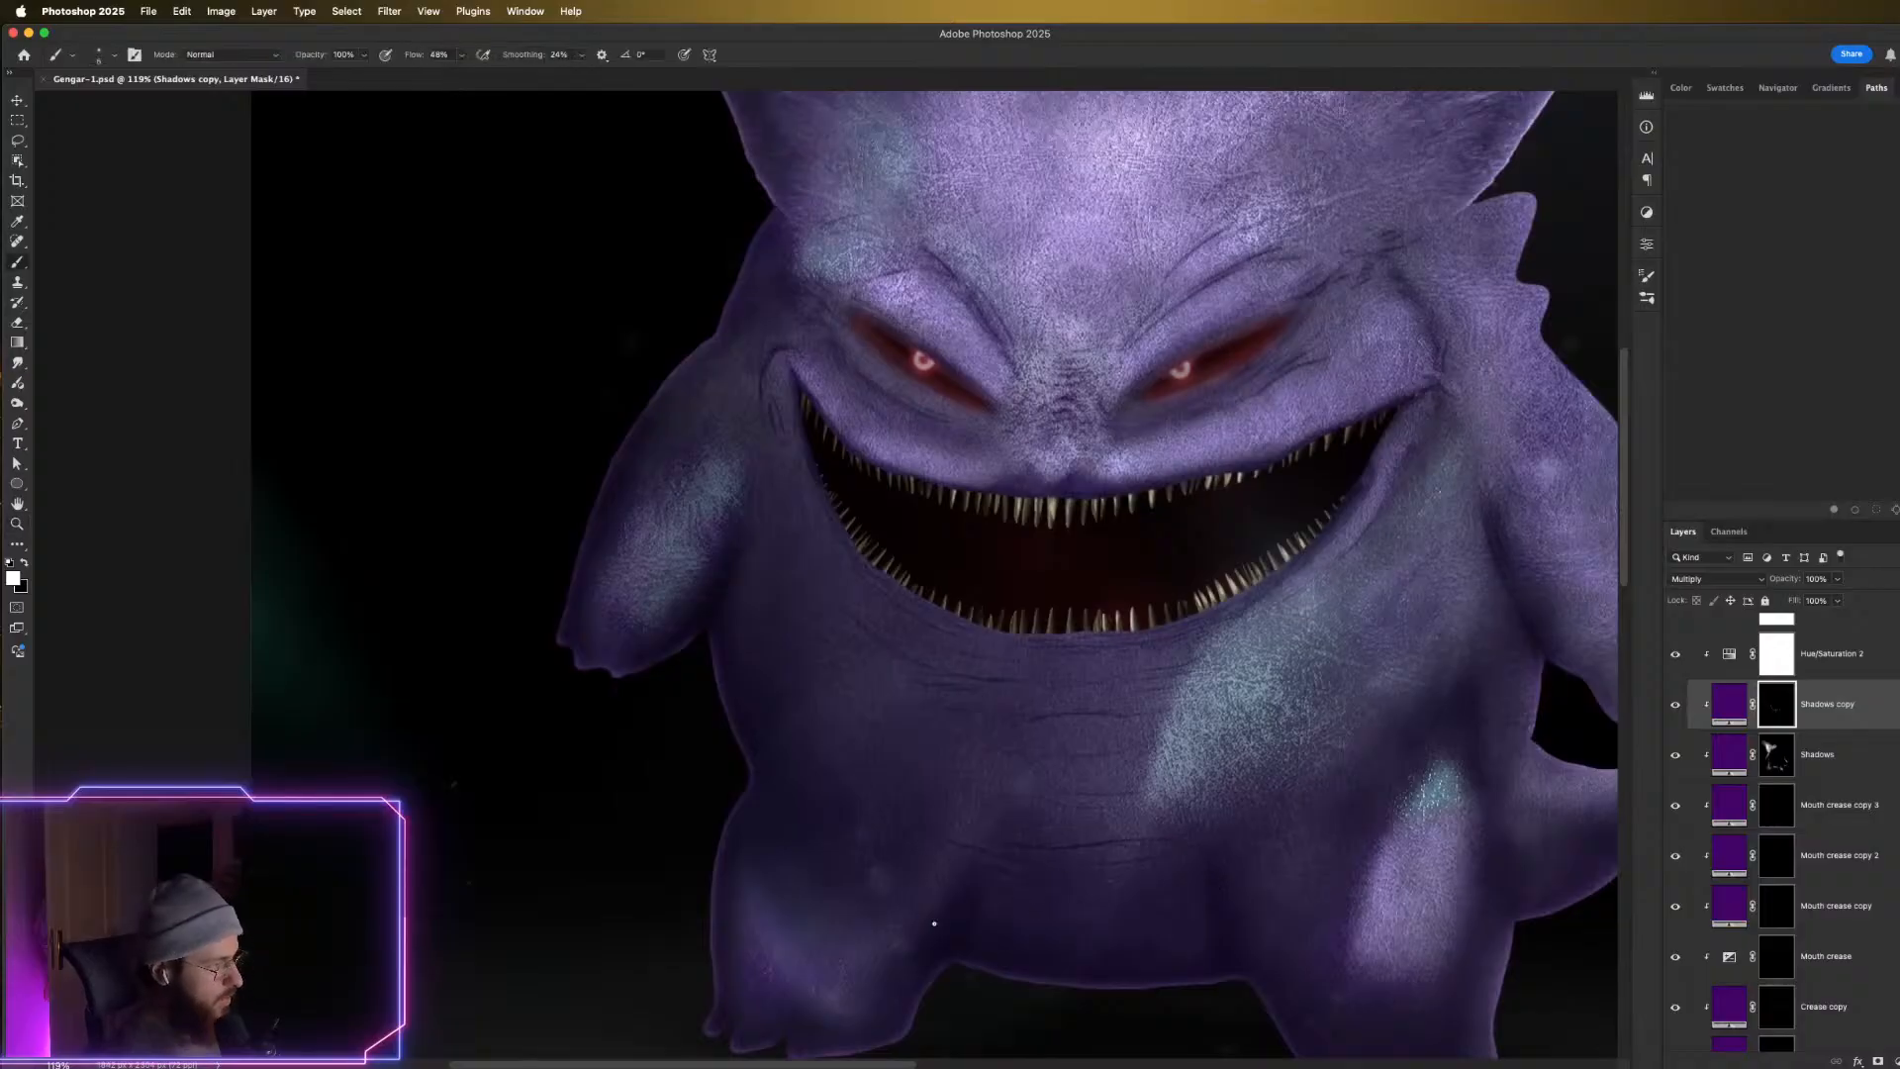
key(bracketright)
key(bracketright)
key(bracketright)
key(bracketright)
key(bracketright)
key(bracketright)
key(bracketright)
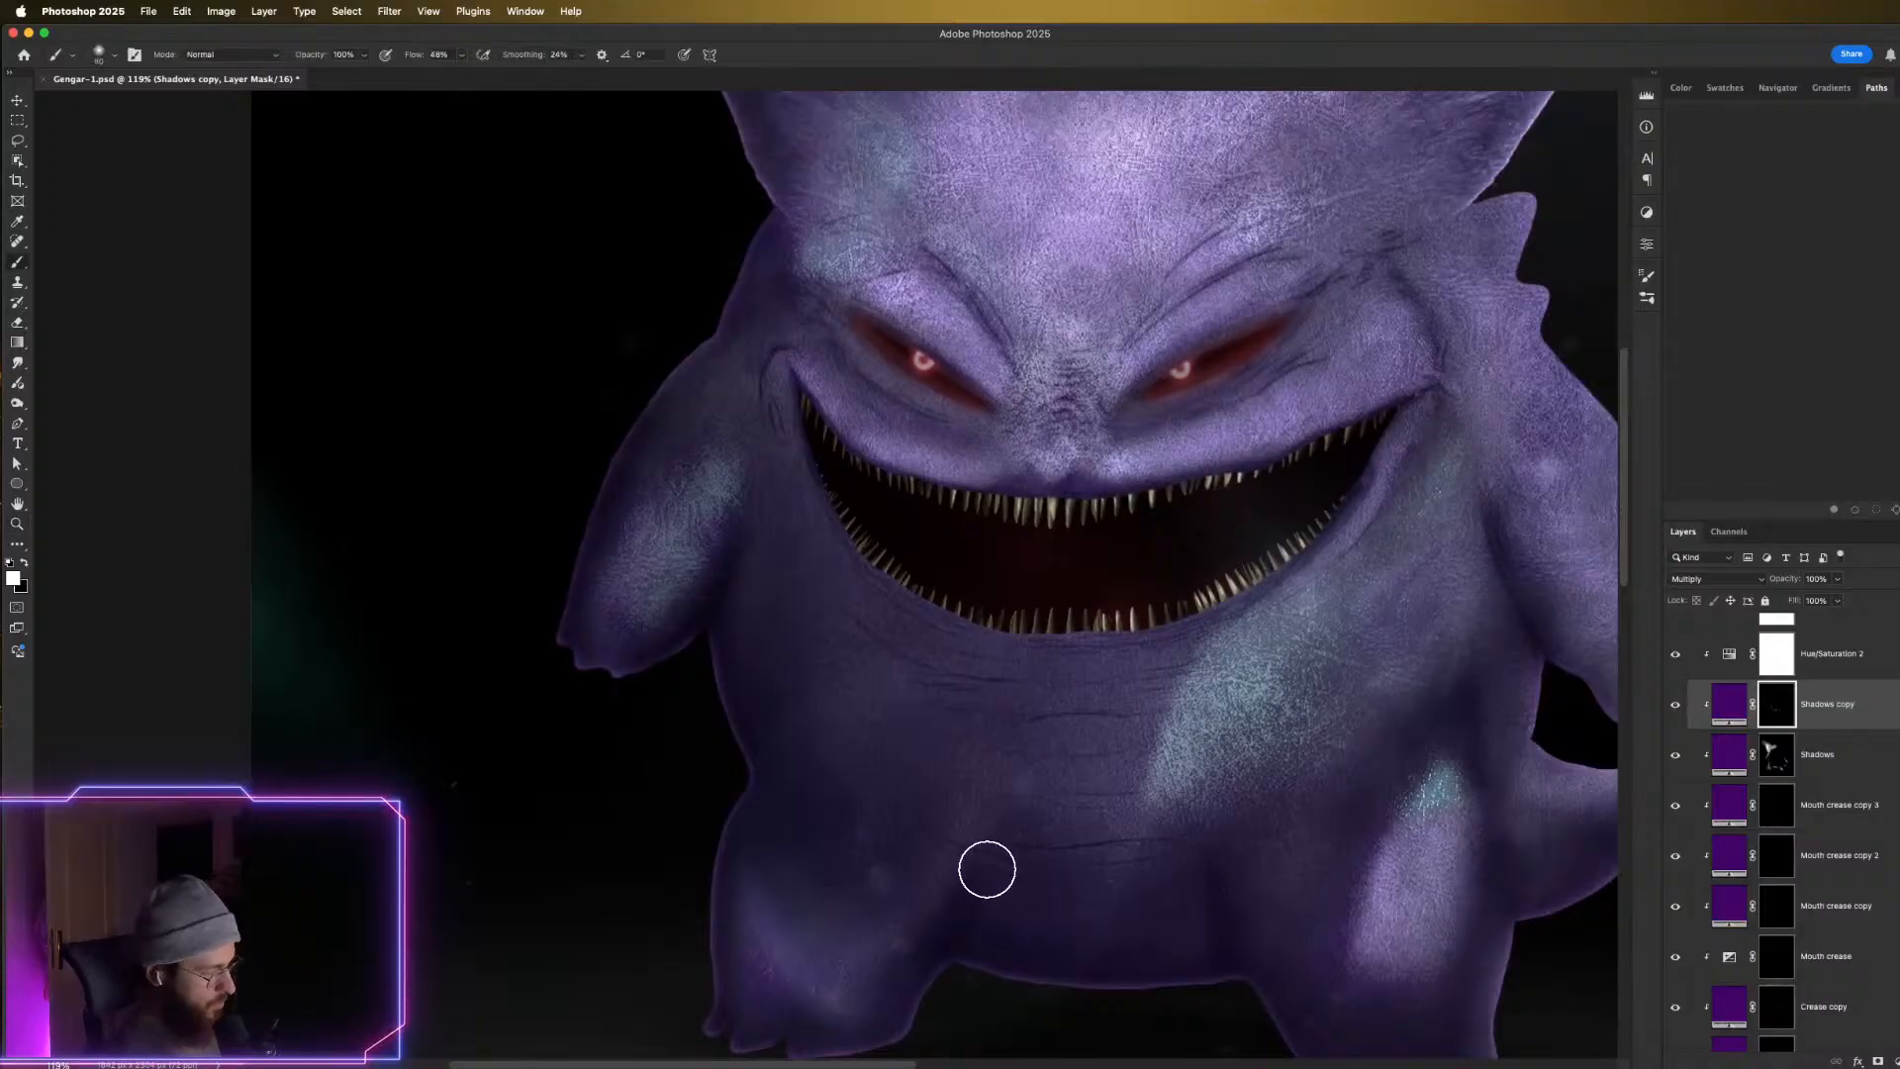
key(x)
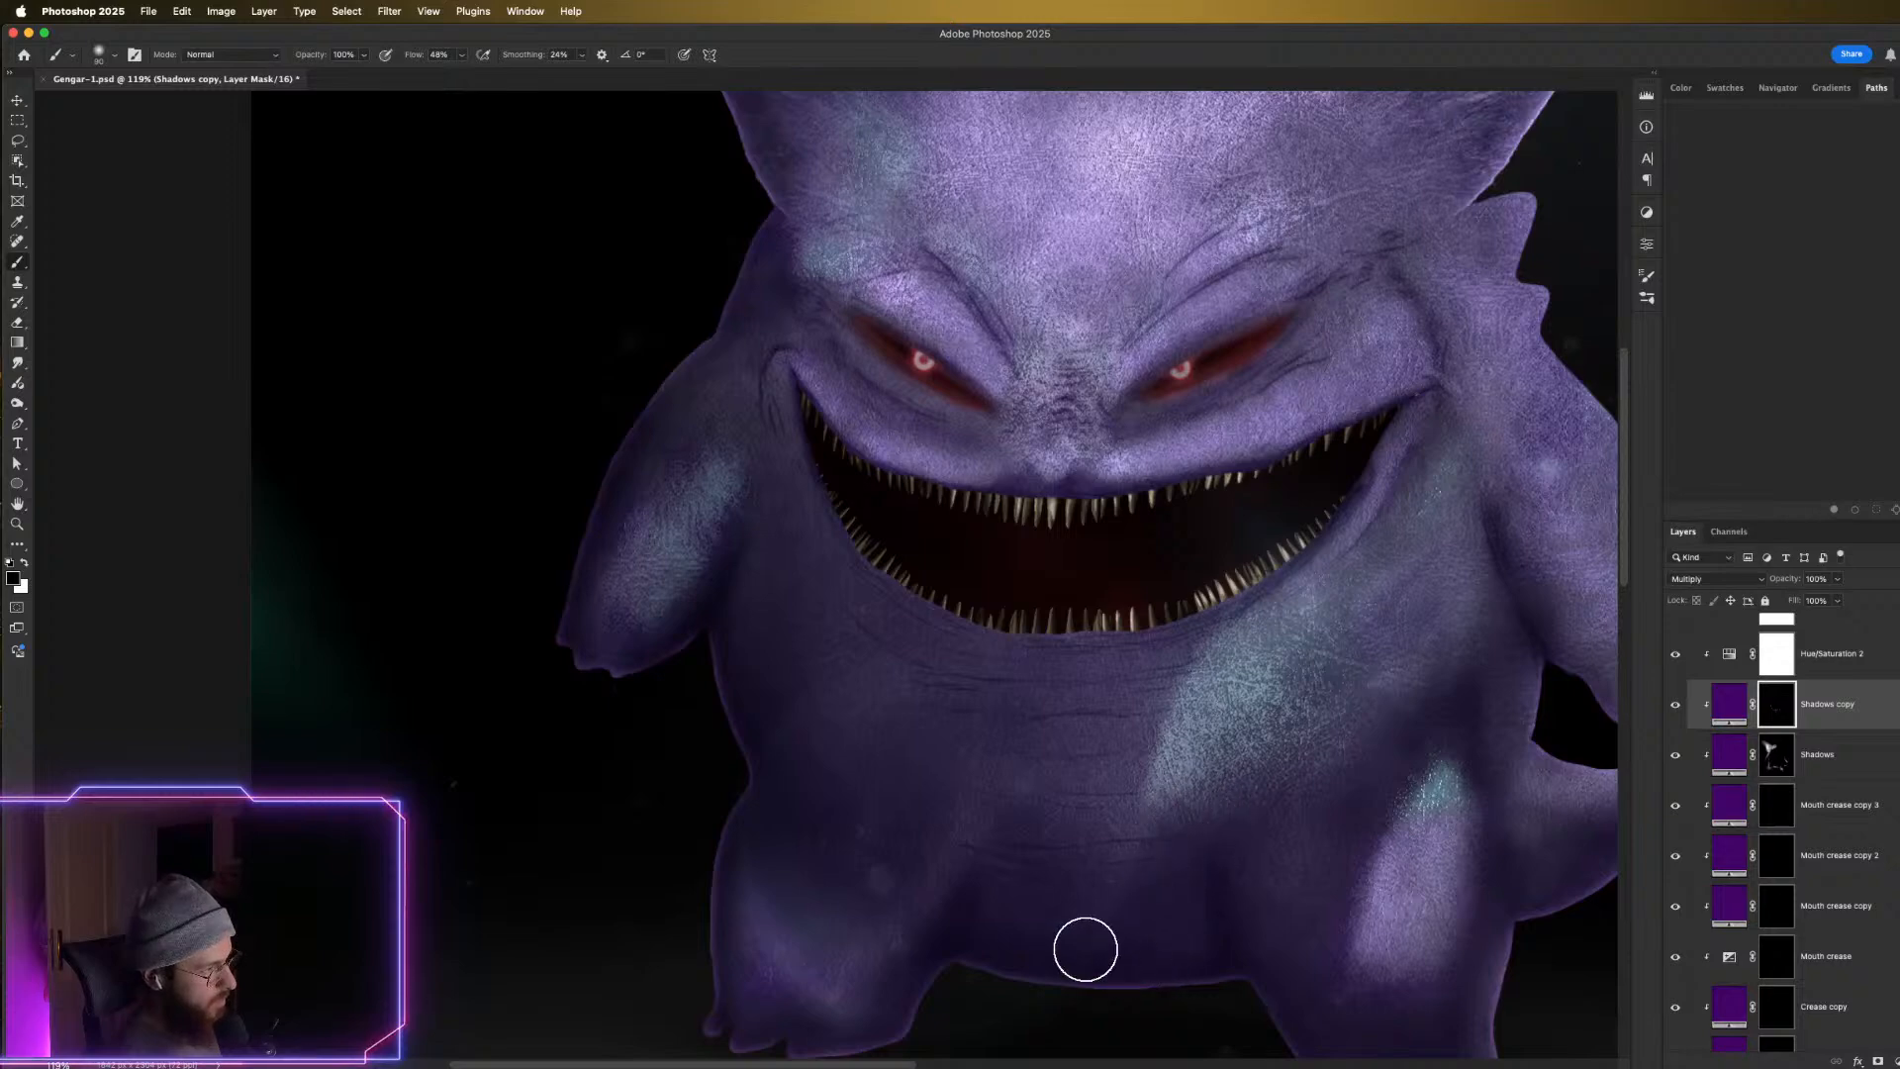
Step: Compare the softened belly creases with the whole creature in view and close up to judge how they read
key(z)
mouse_move(1111, 974)
mouse_down()
mouse_move(1030, 911)
mouse_move(1132, 1000)
mouse_move(1099, 970)
mouse_up()
key(b)
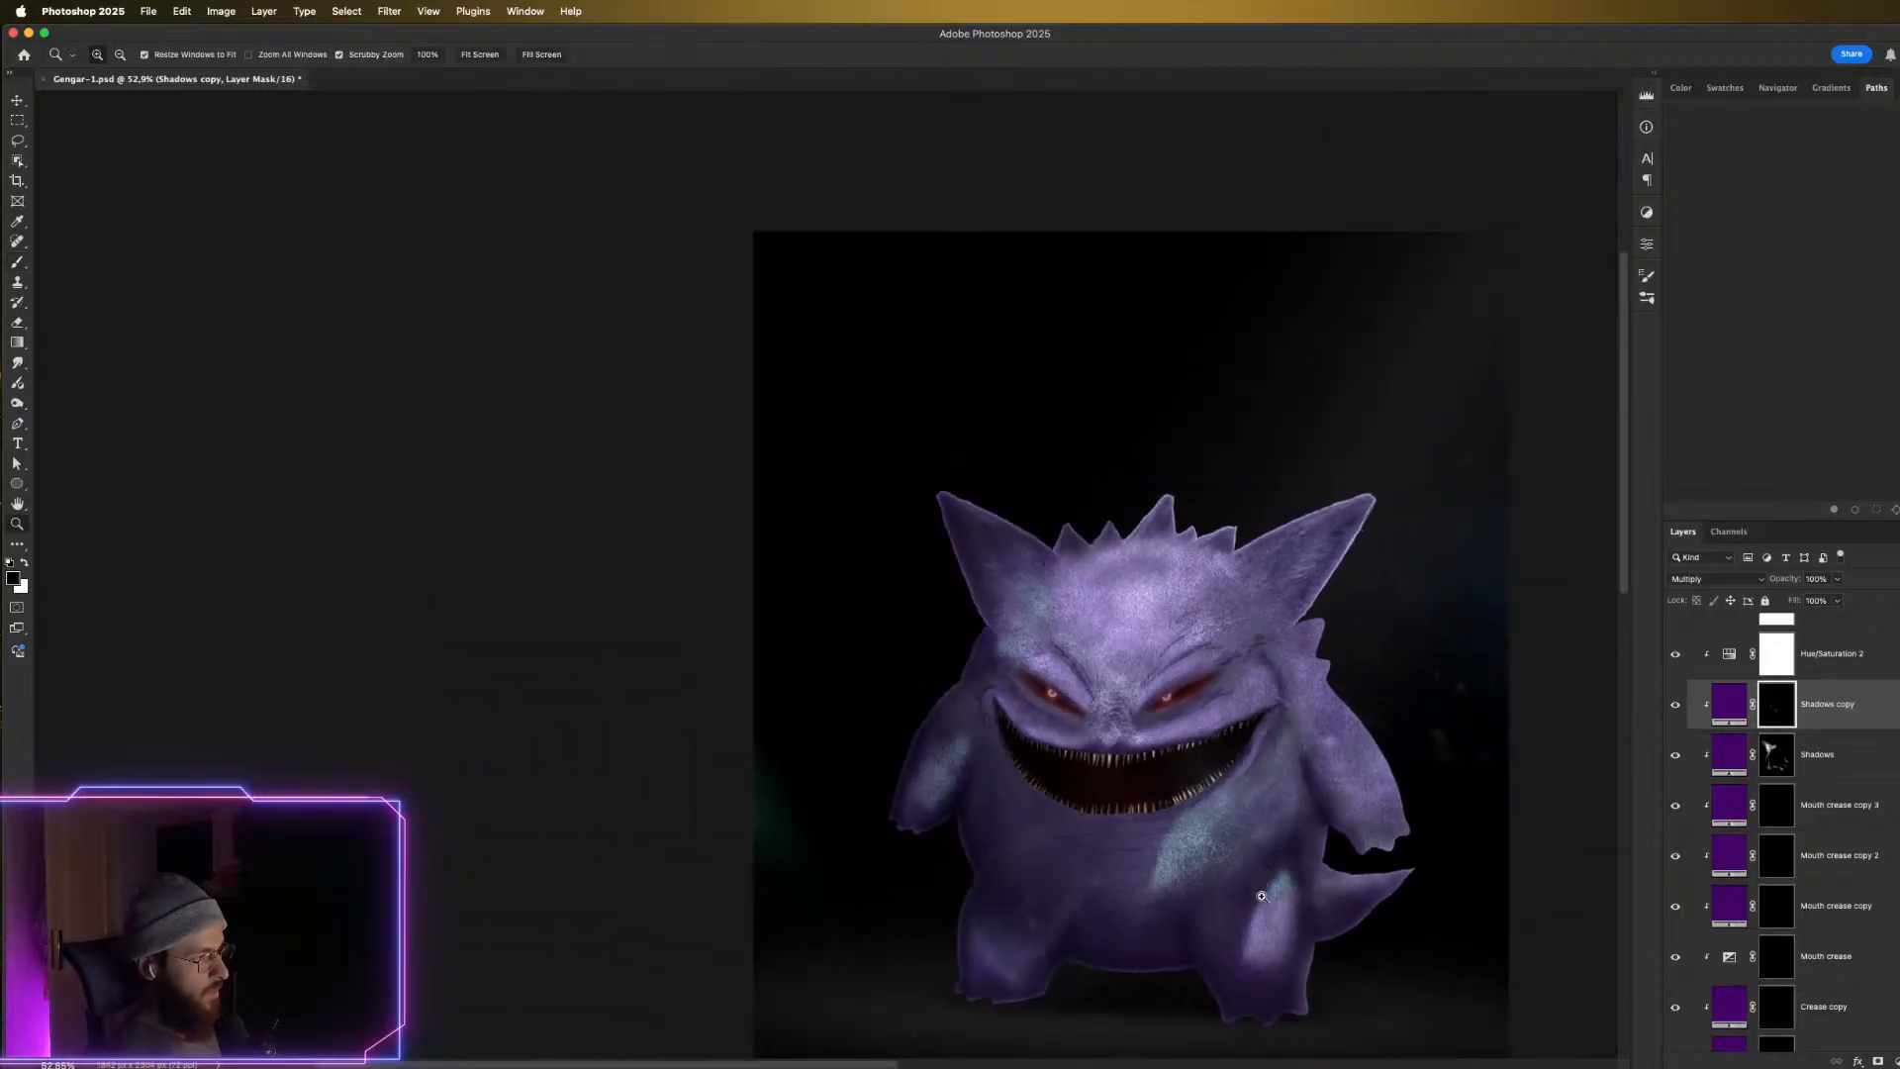
scroll(1270, 894, up, 3)
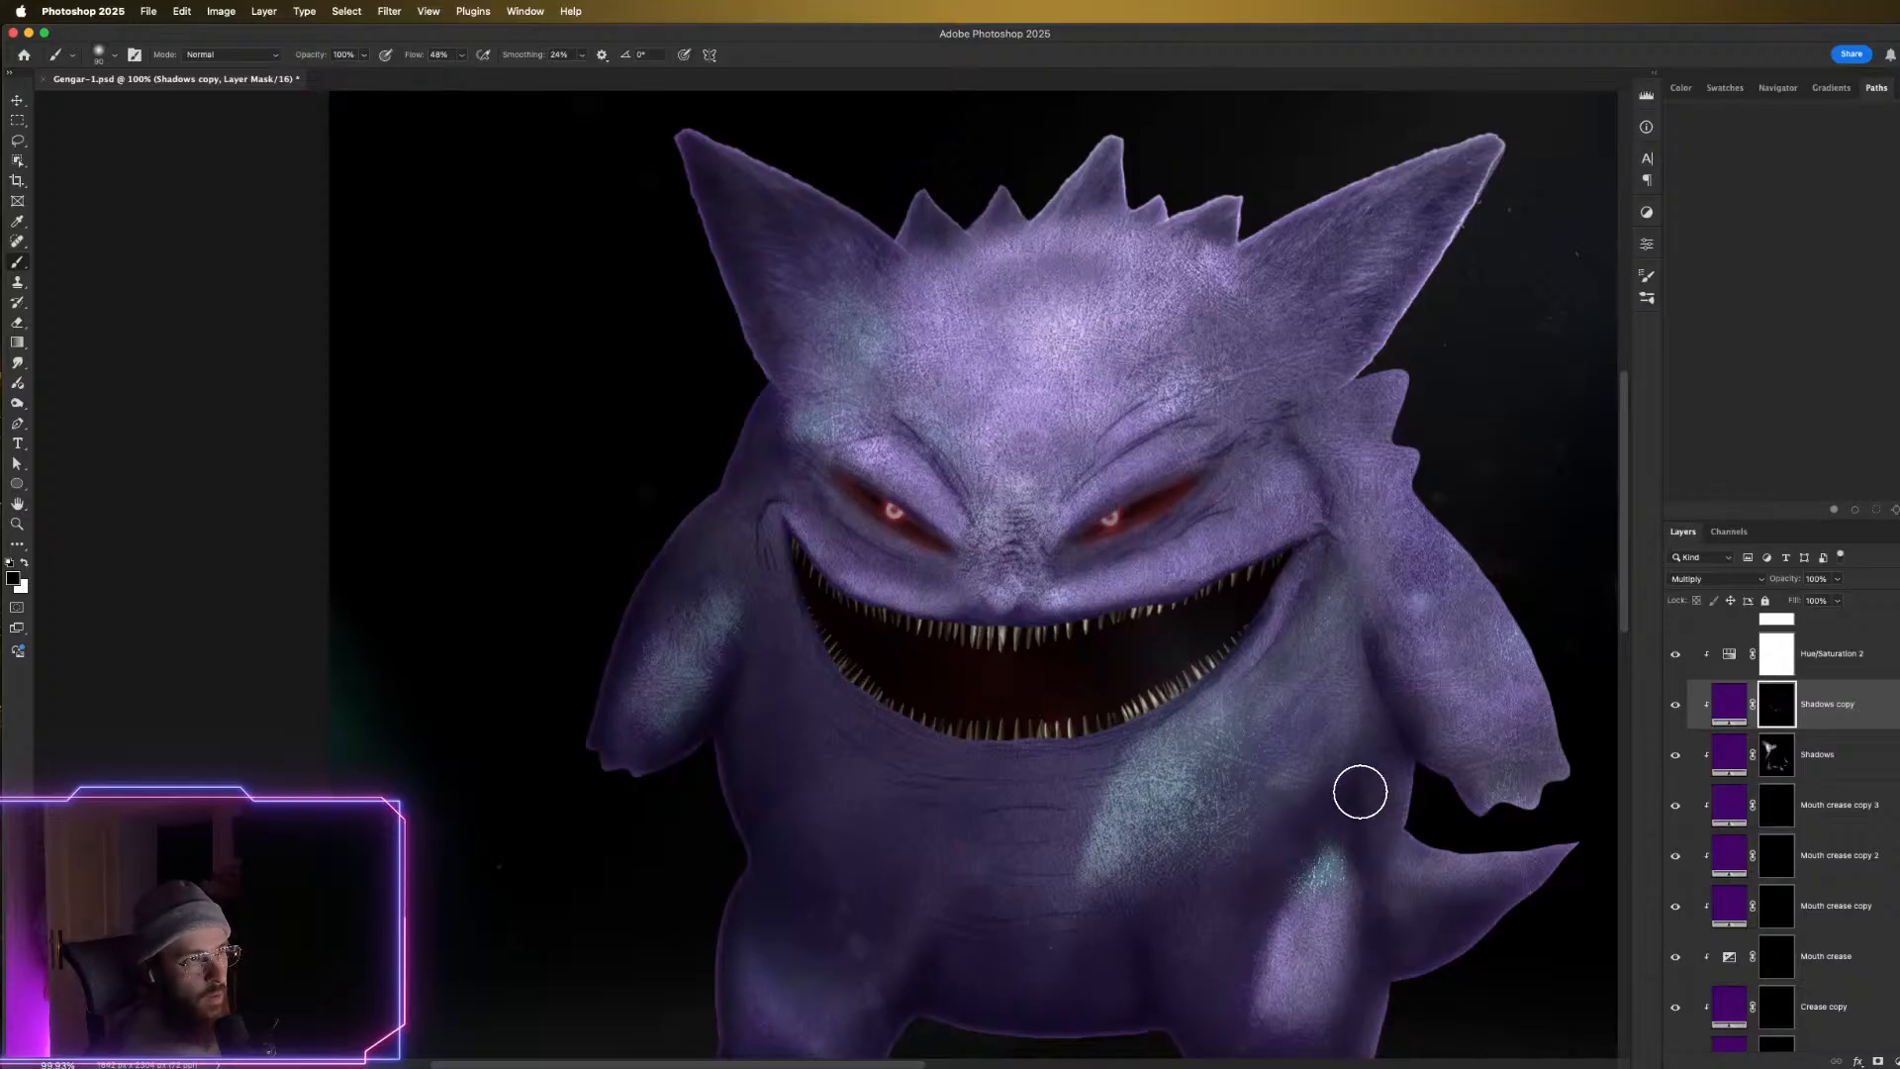
scroll(1247, 836, down, 2)
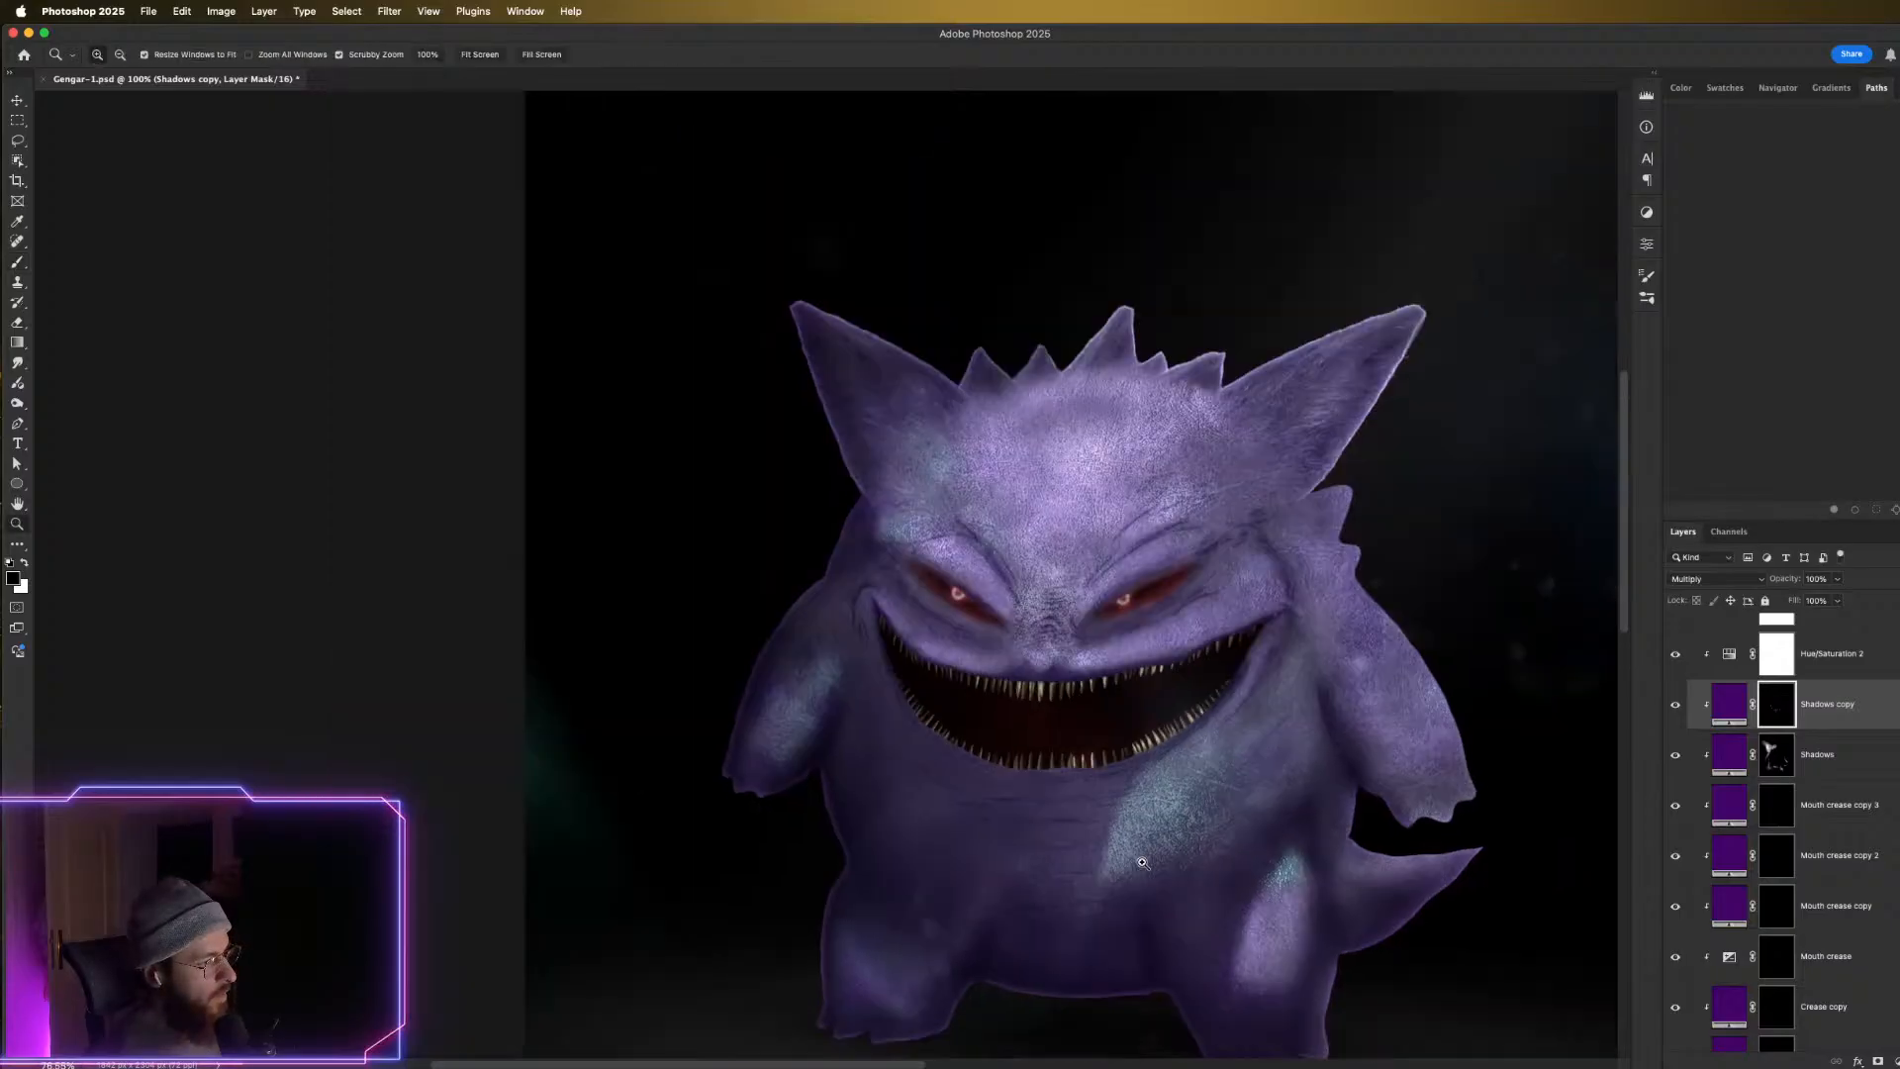
scroll(1217, 851, up, 3)
key(z)
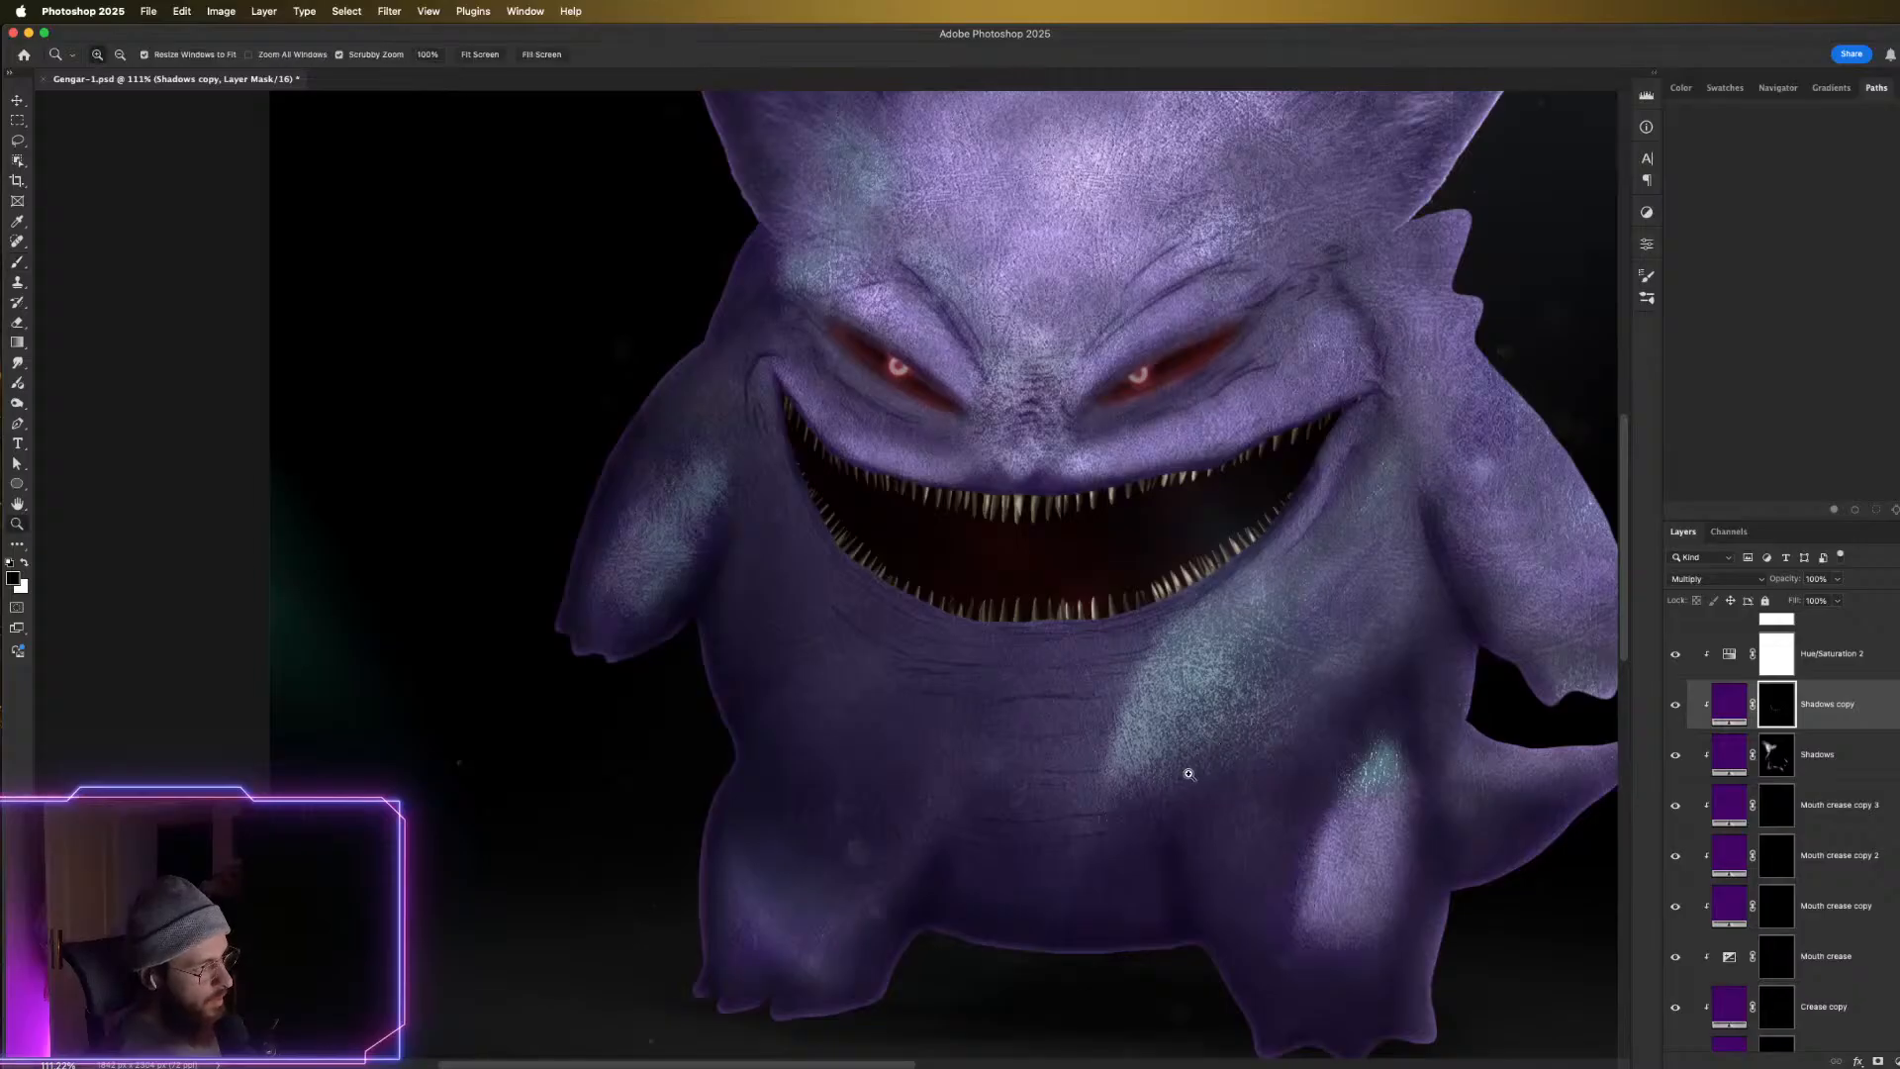
scroll(1208, 776, up, 3)
key(b)
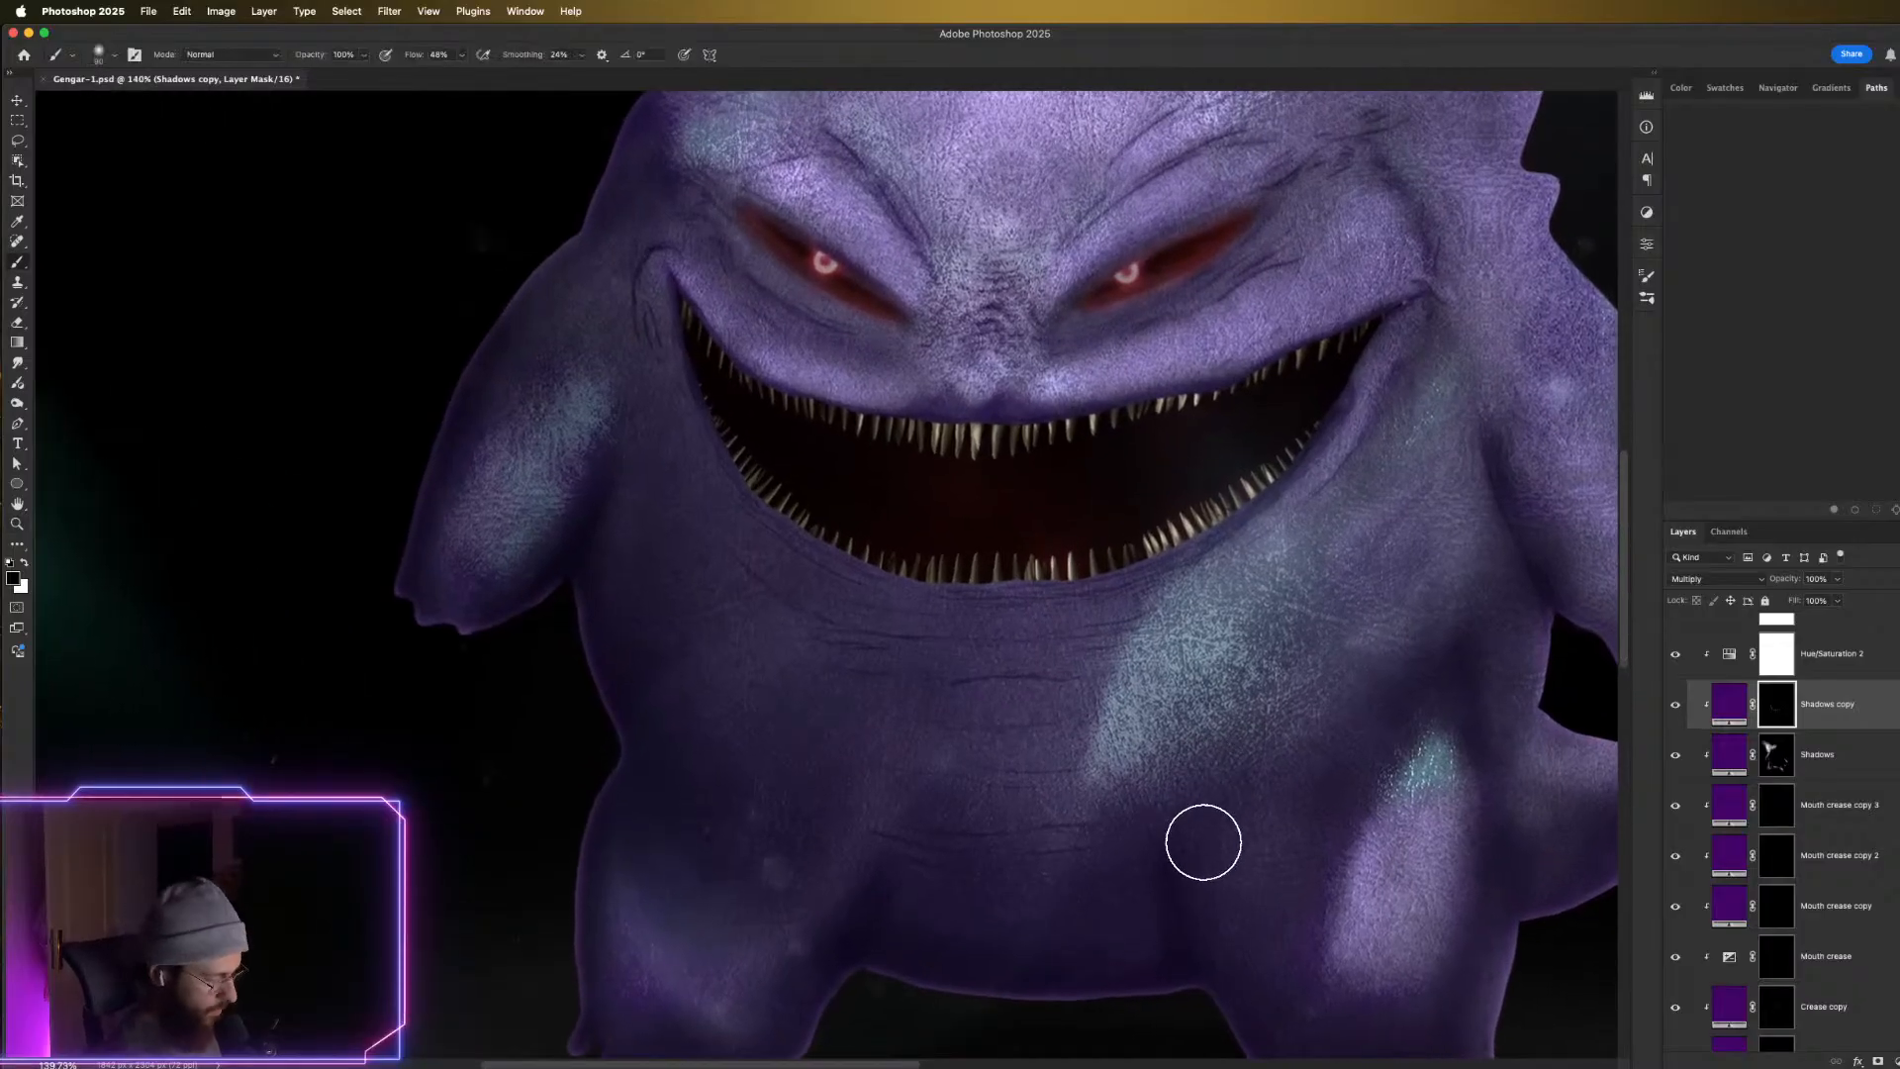
Step: Reduce the brush to a fine size, switch to white, and undo the trial crease strokes above the left-hand leg
key(bracketleft)
key(bracketleft)
key(bracketleft)
key(bracketleft)
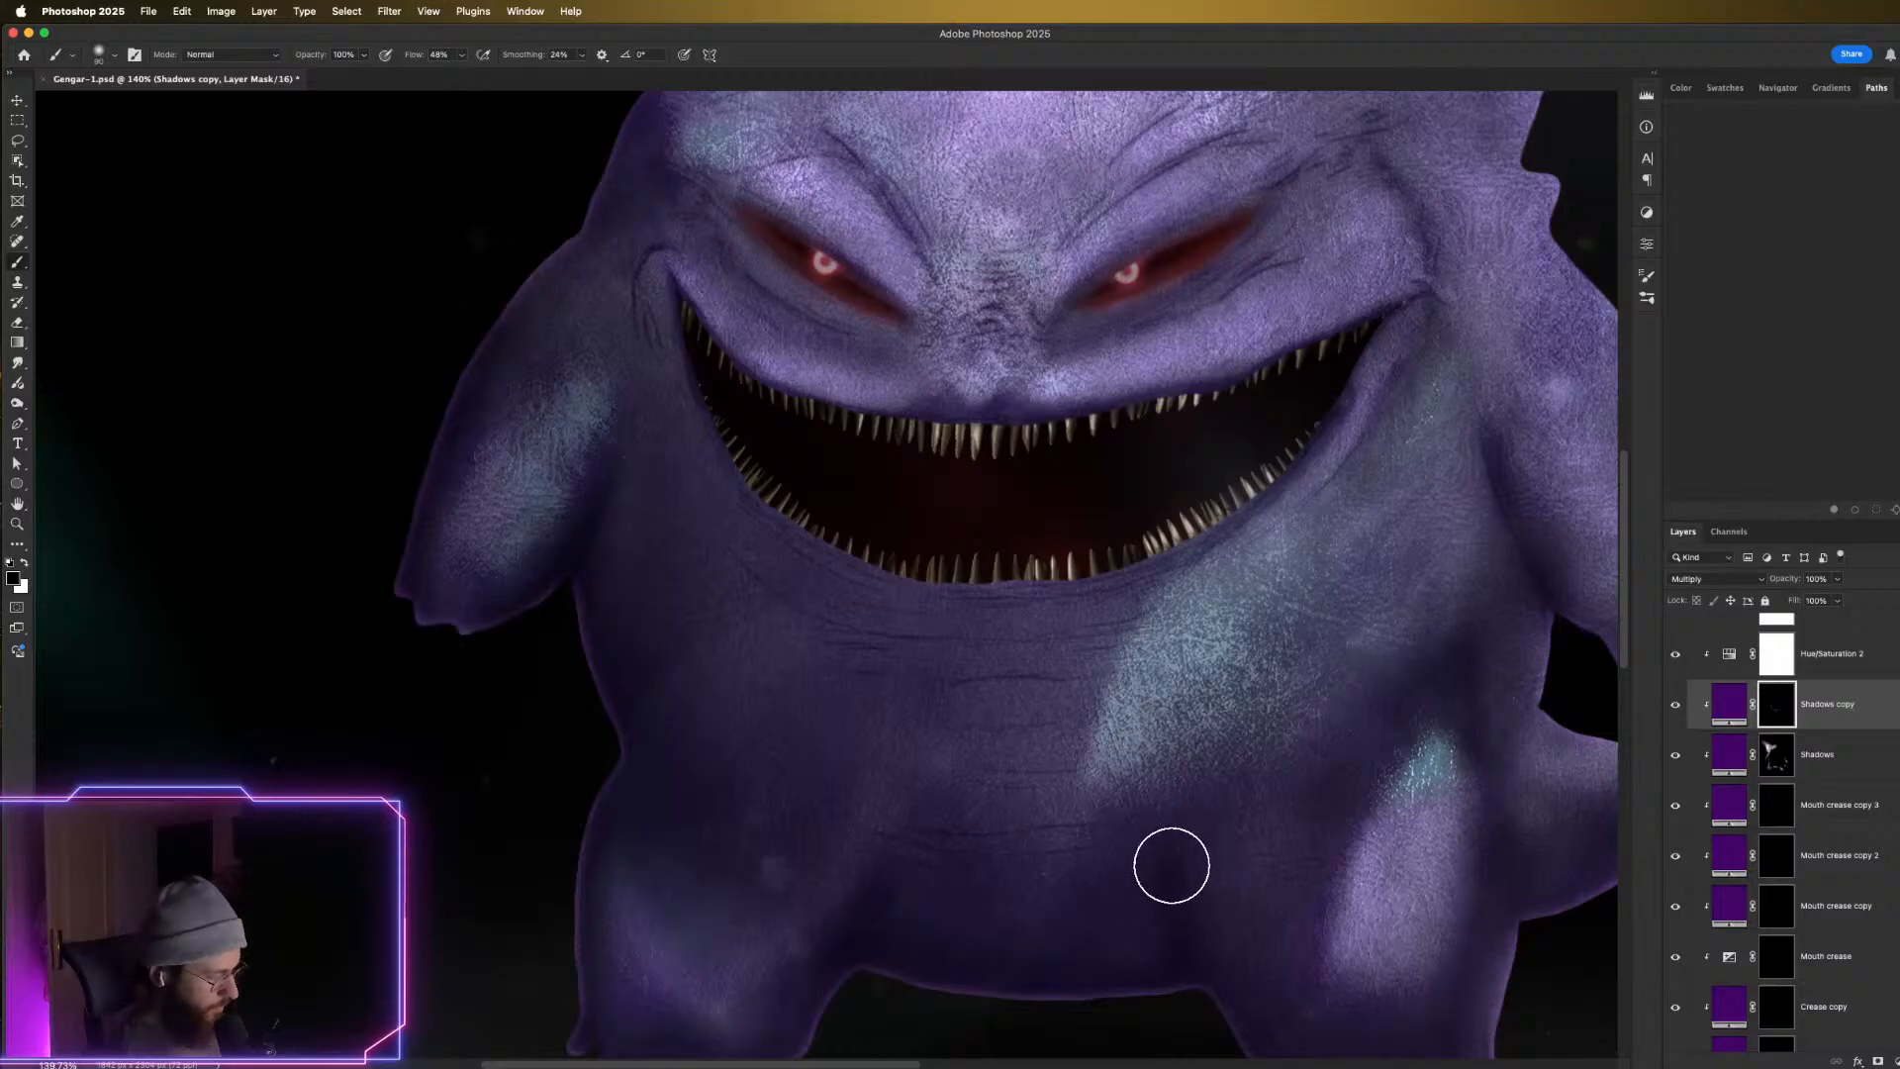
key(bracketleft)
key(bracketleft)
key(bracketleft)
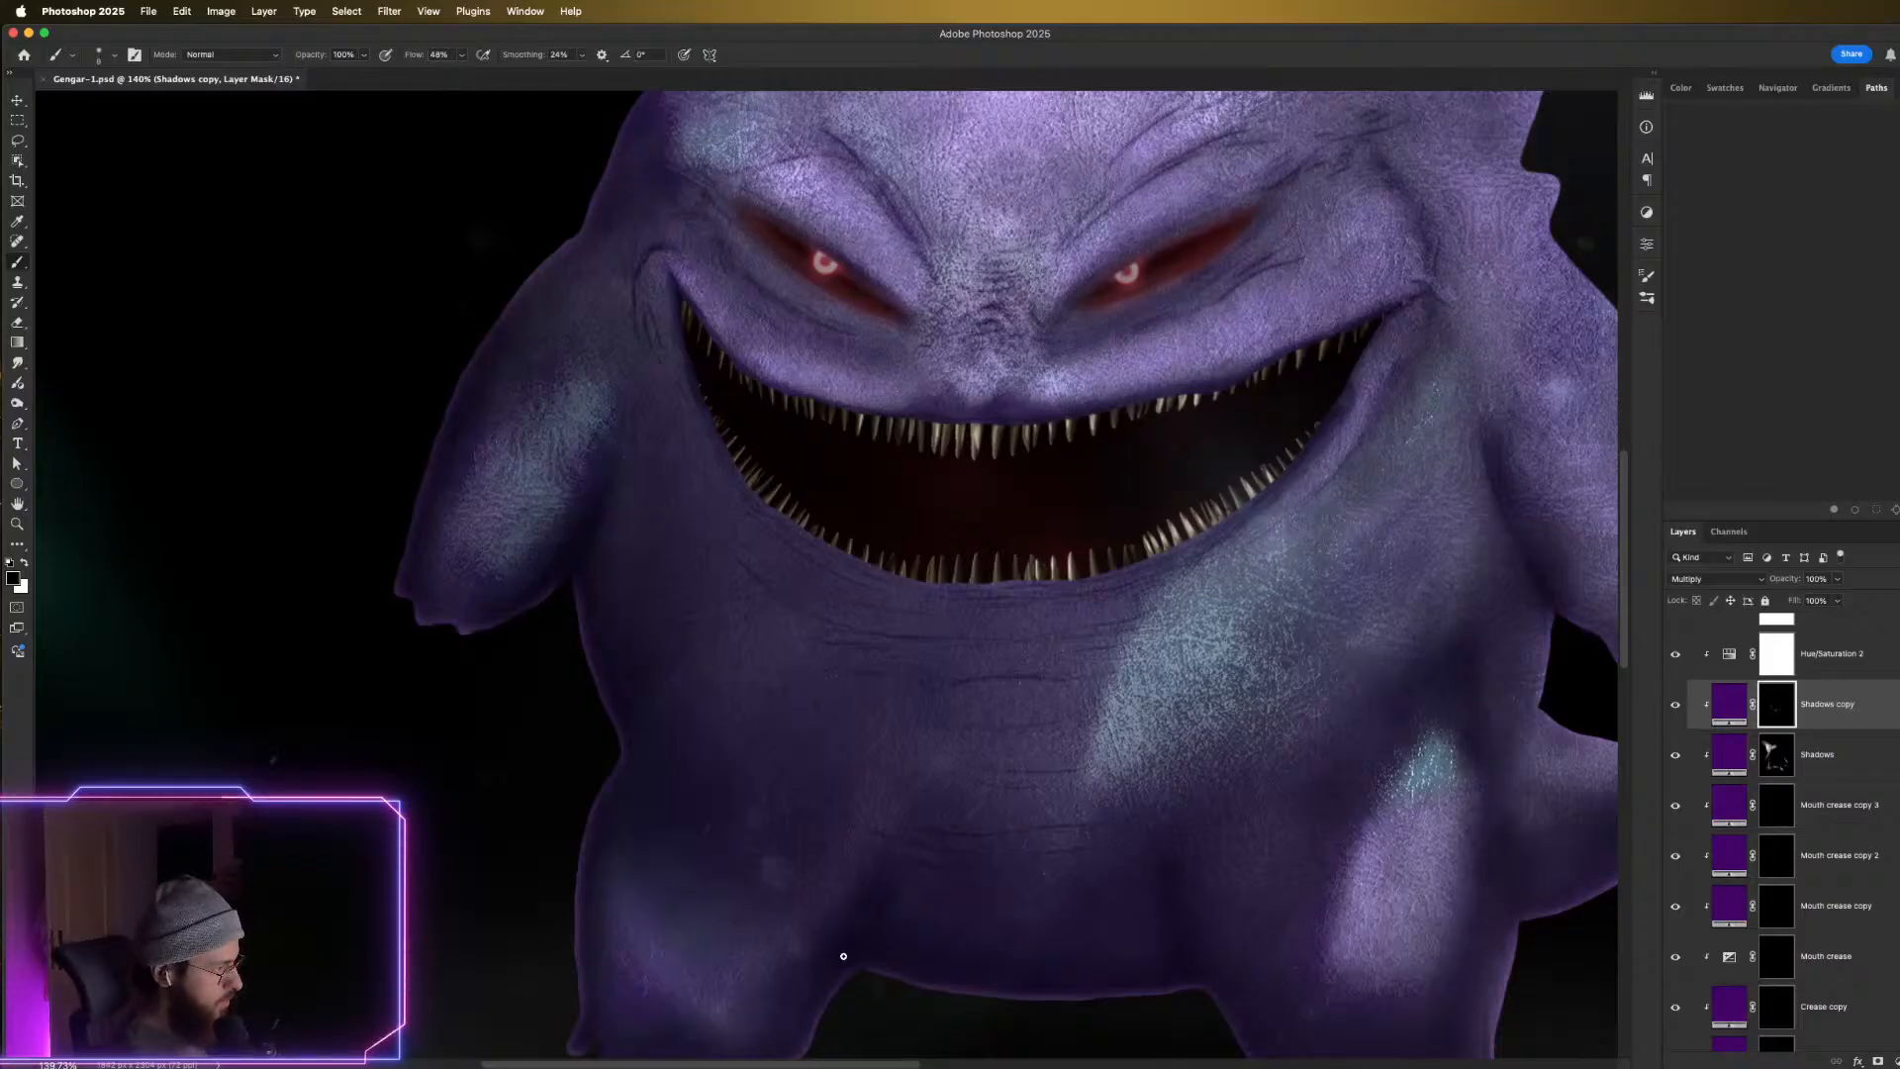
key(x)
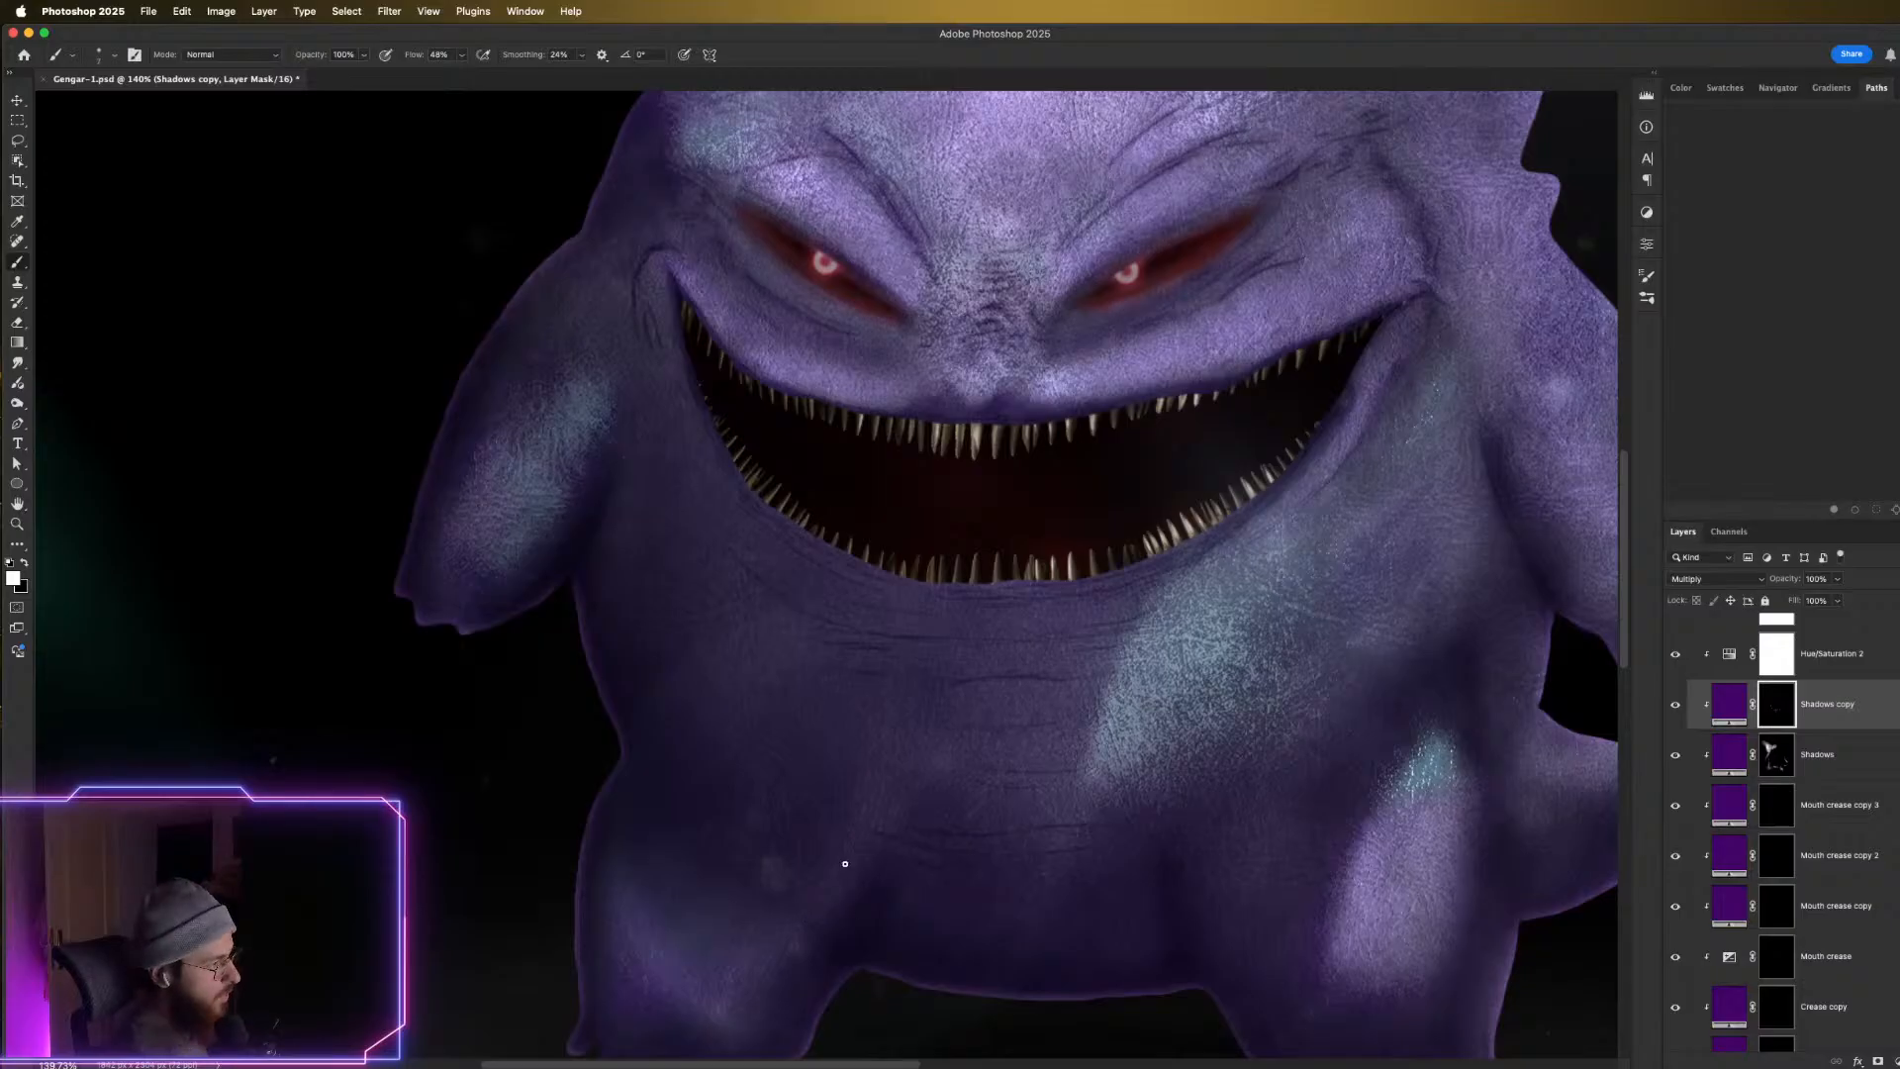
key(super+z)
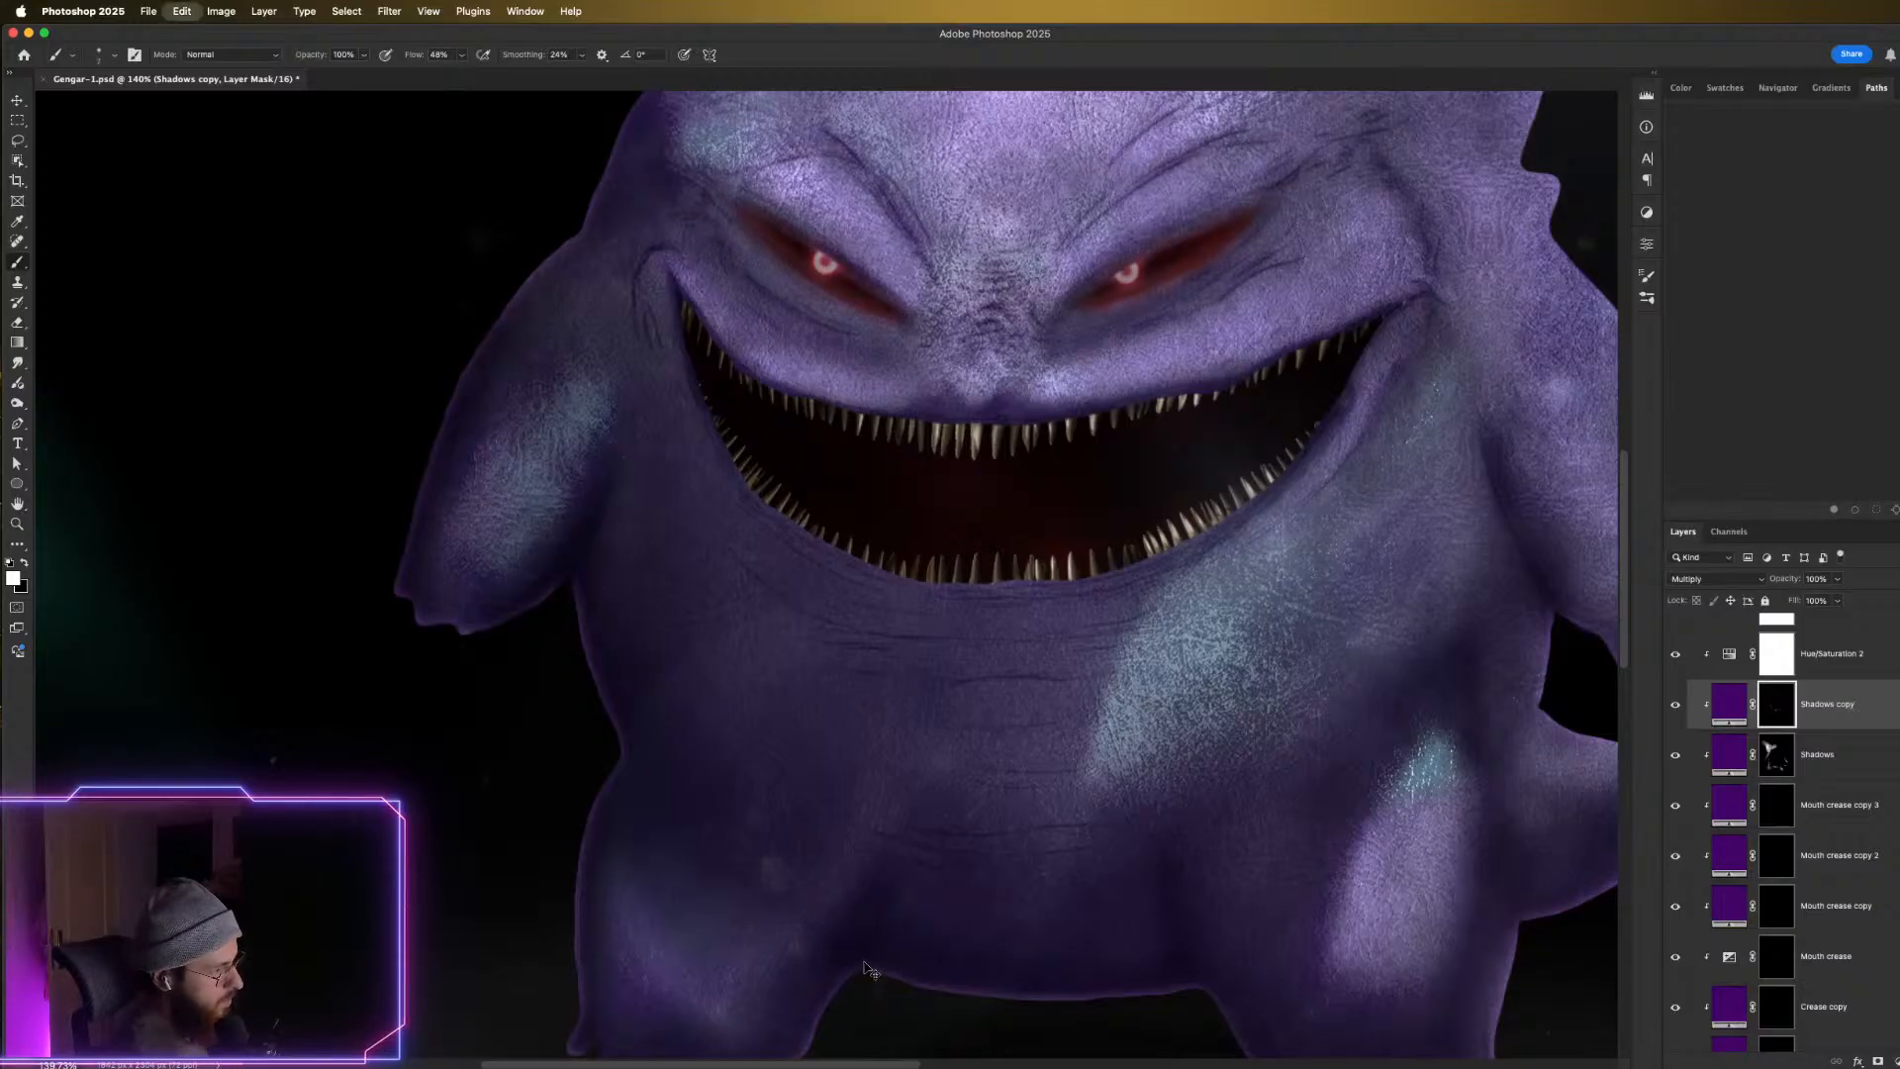
key(super+z)
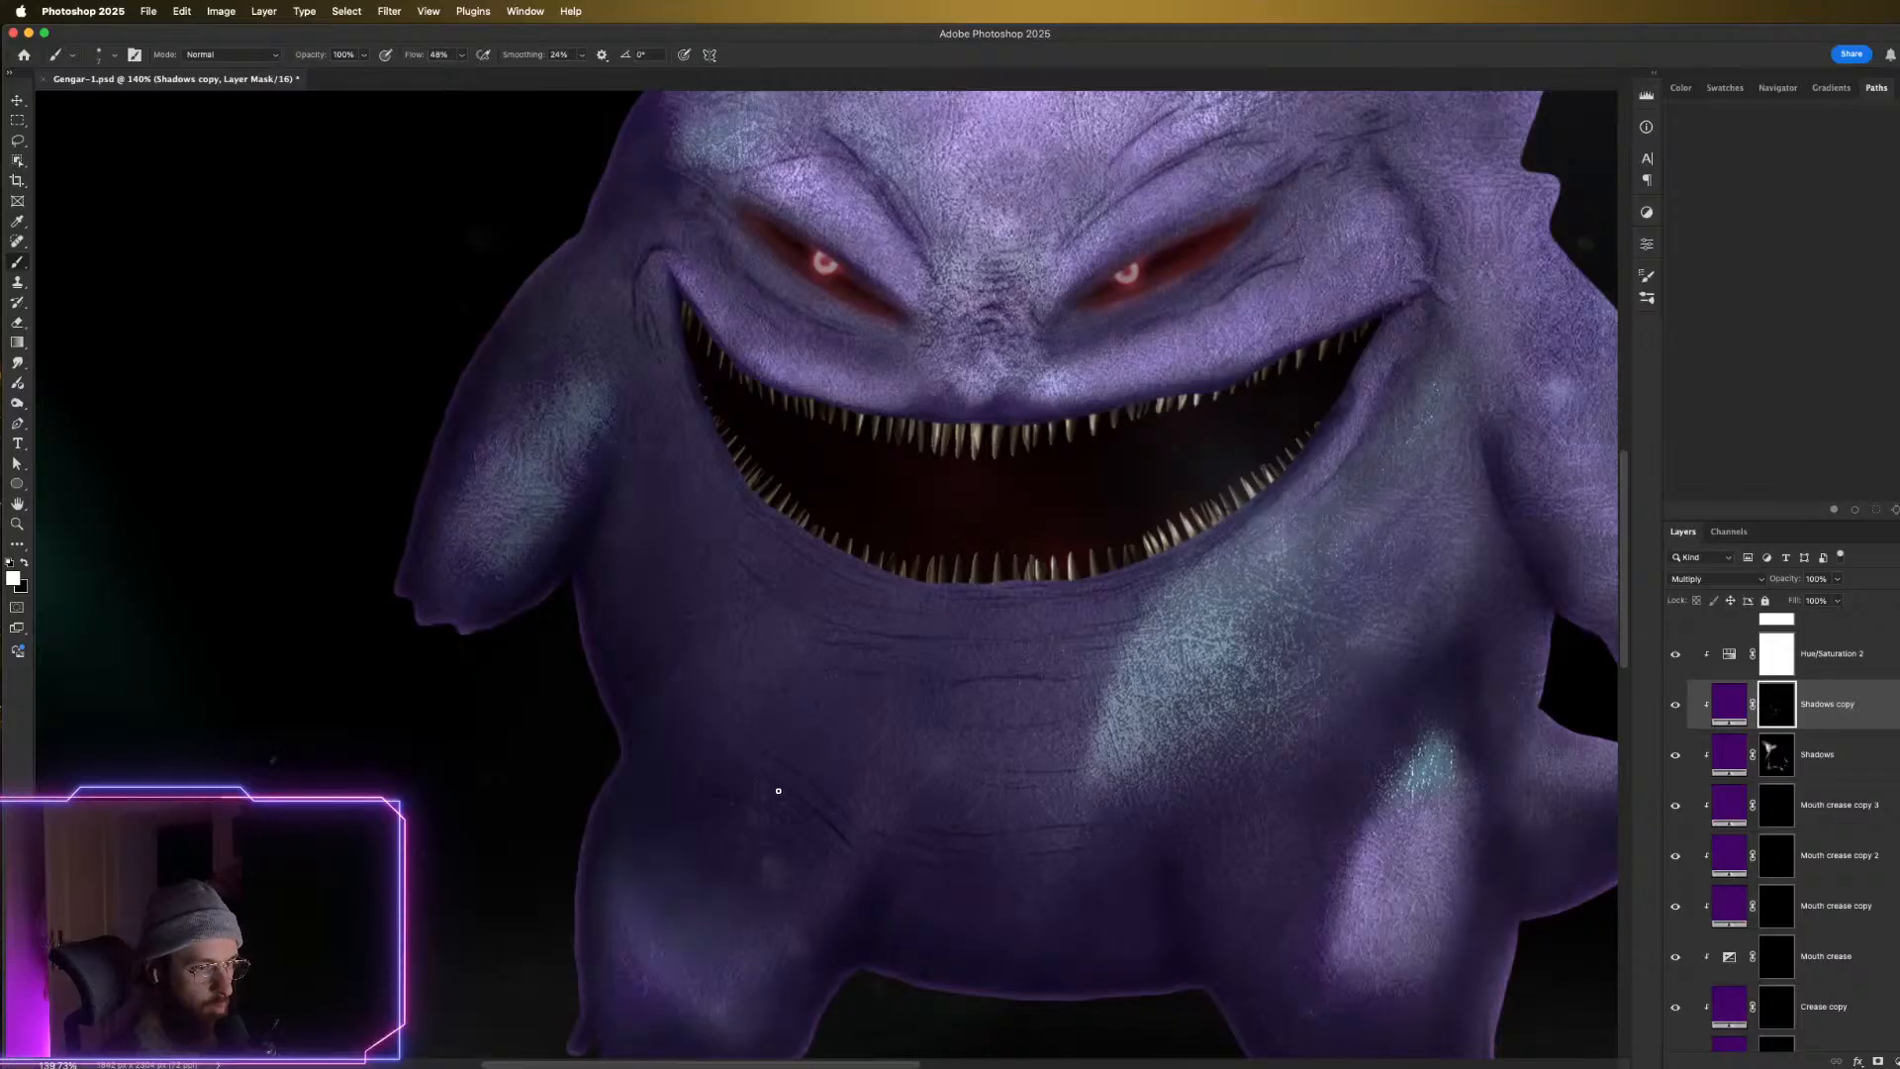
Step: Paint fine diagonal creases where the belly meets the left-hand leg on the Shadows copy mask, undoing unwanted strokes
key(super+z)
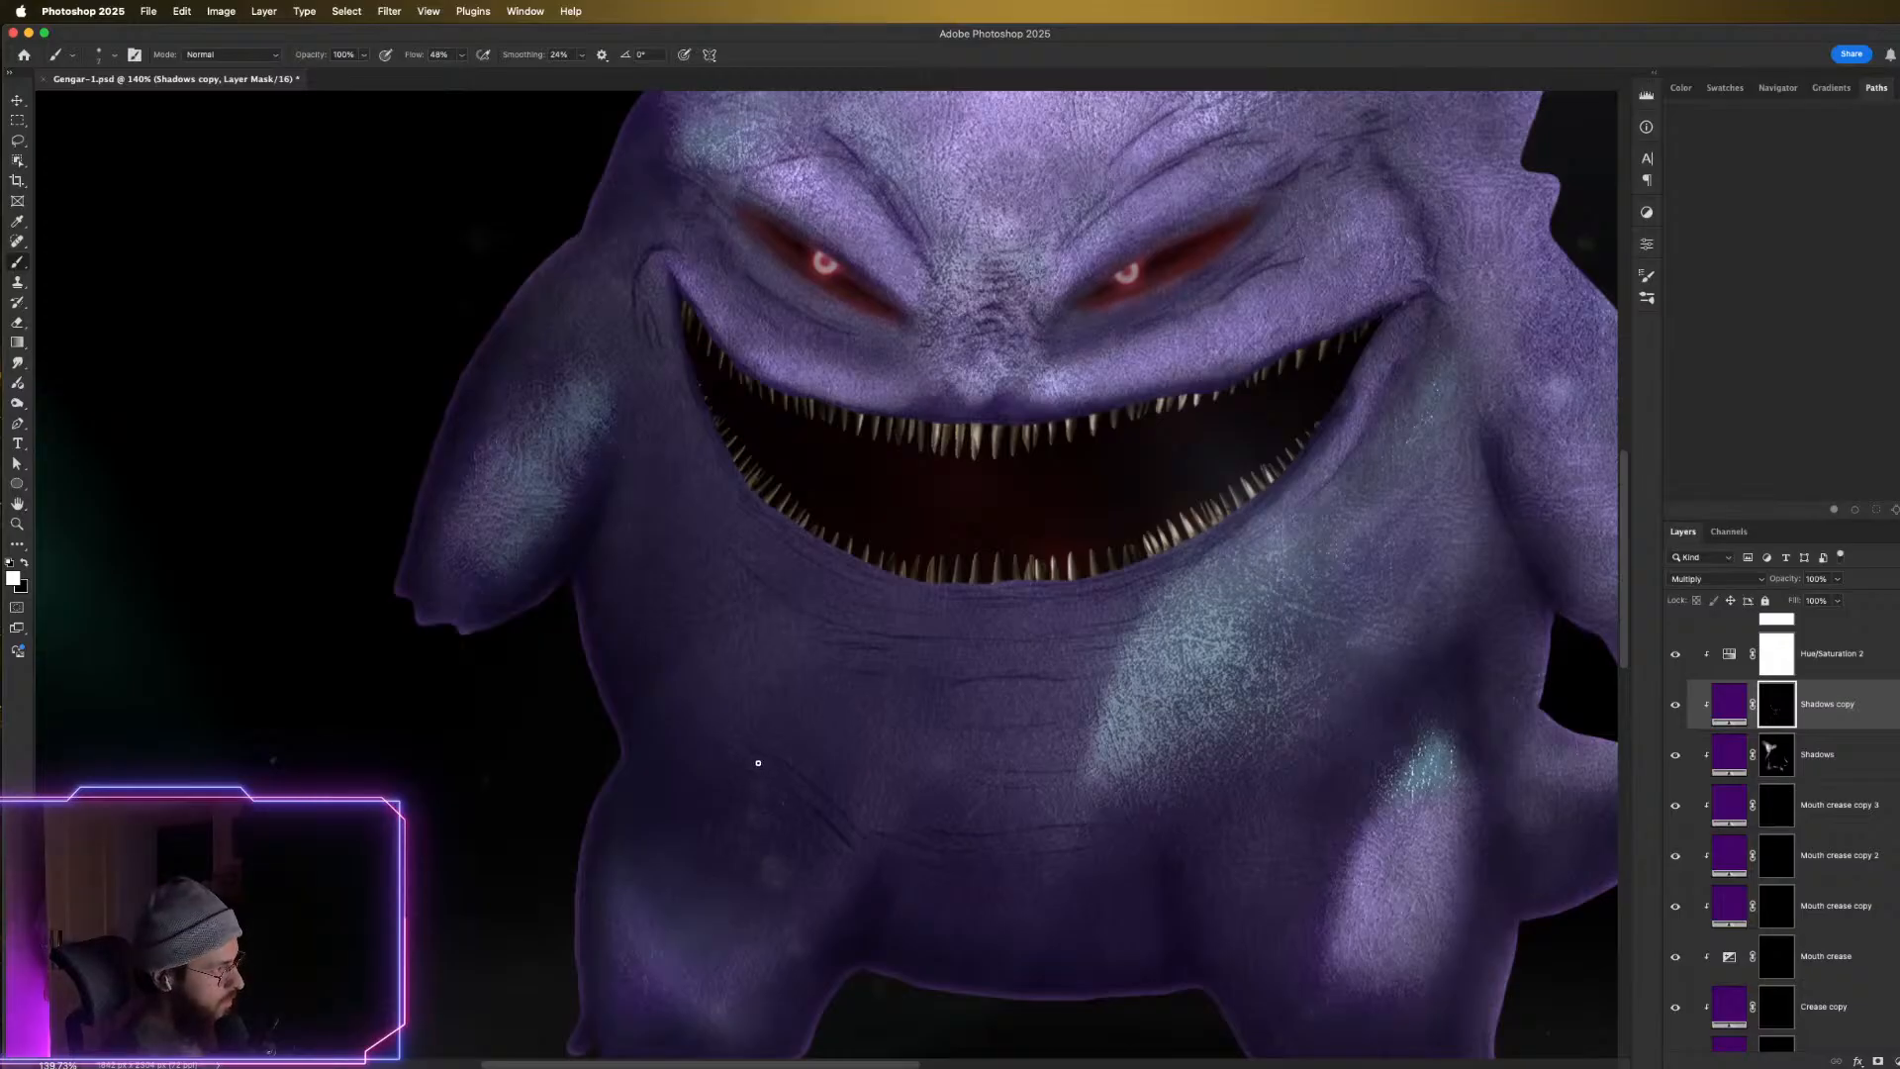
key(super+z)
key(super+z)
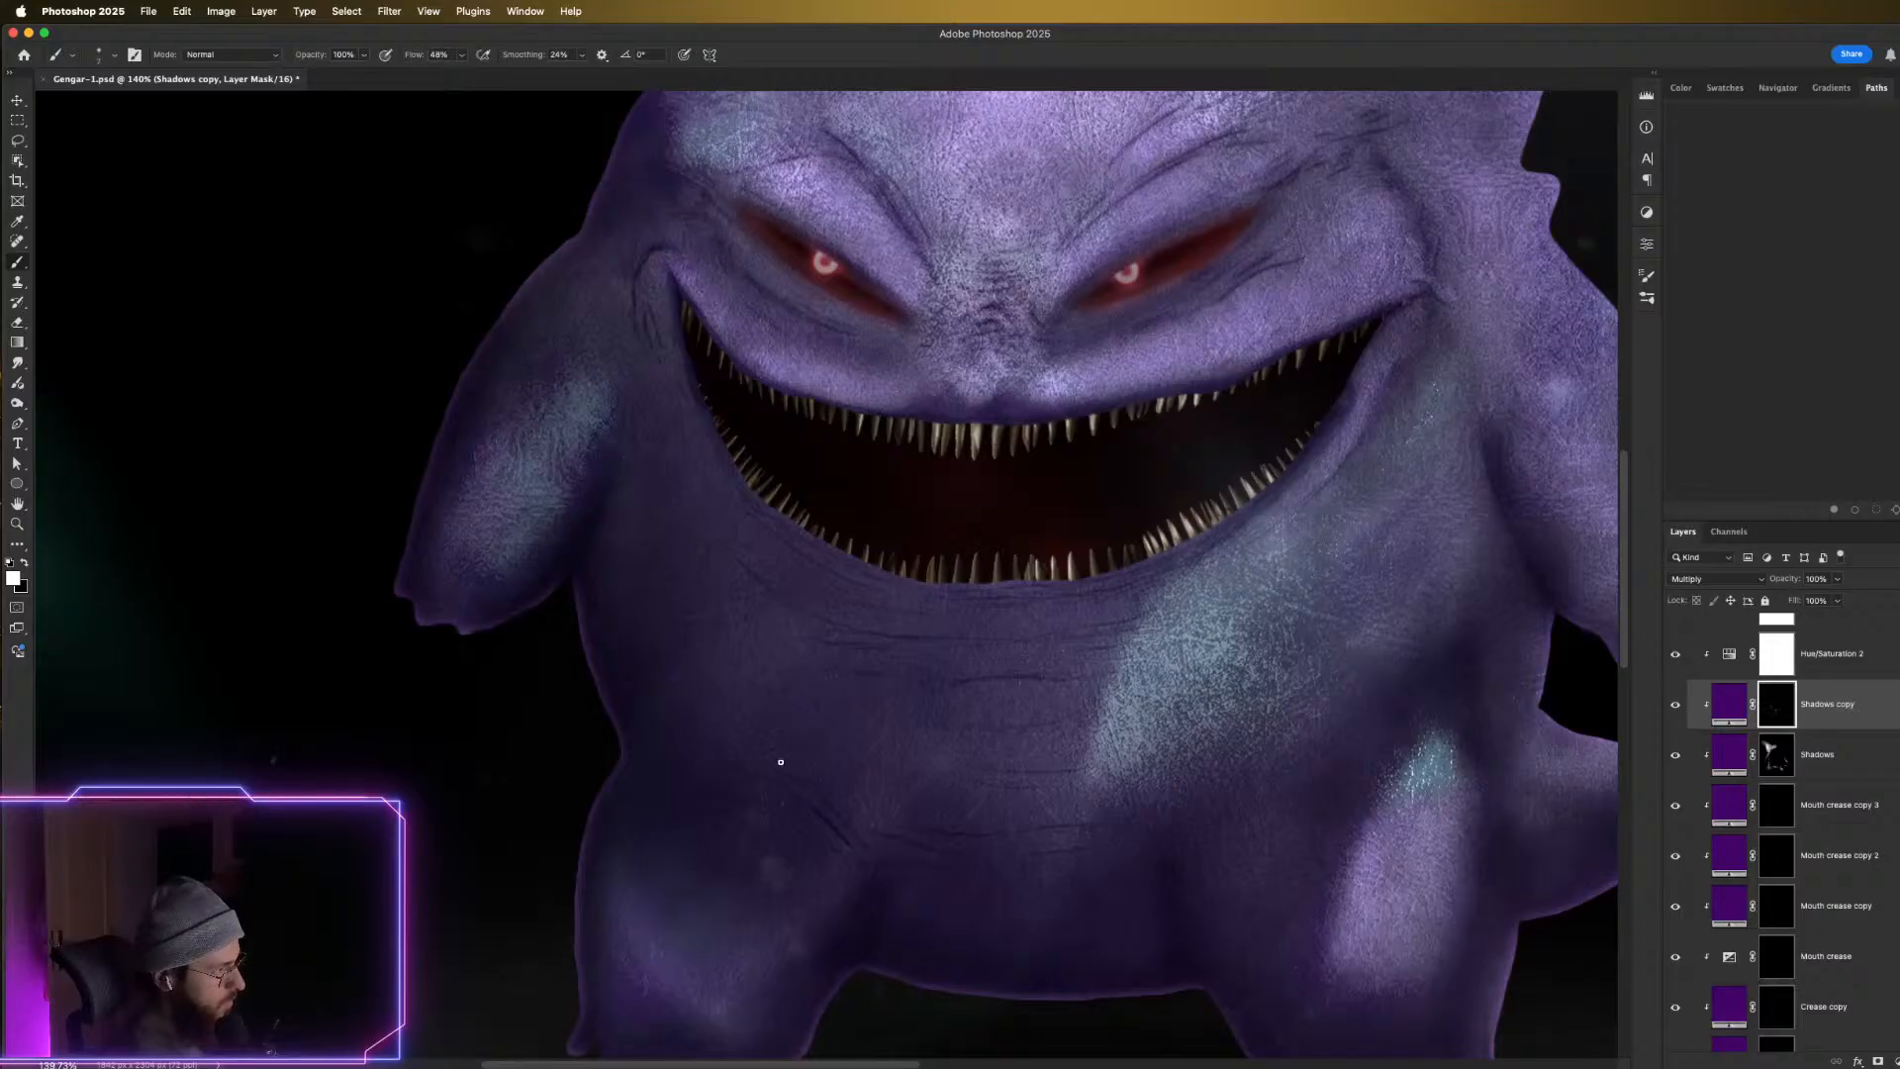
key(super+z)
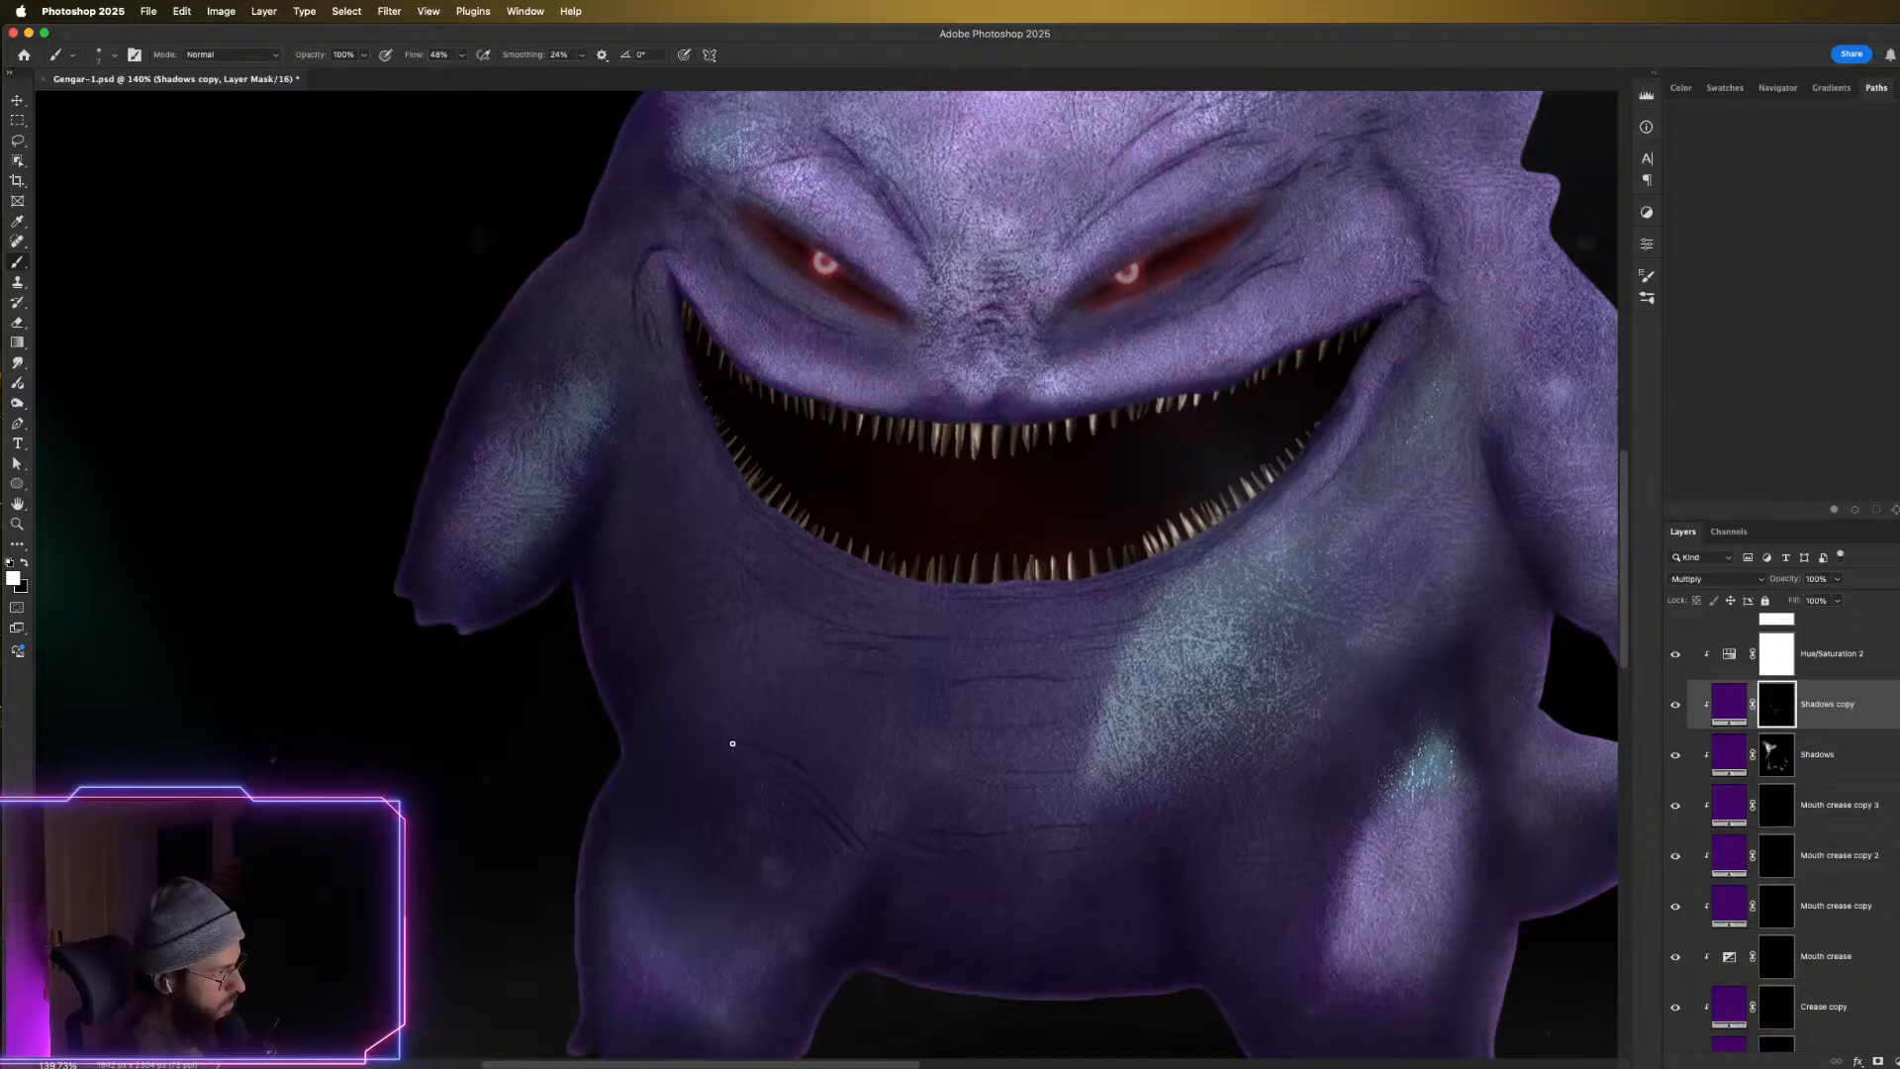
key(super+z)
key(super+z)
key(super+z)
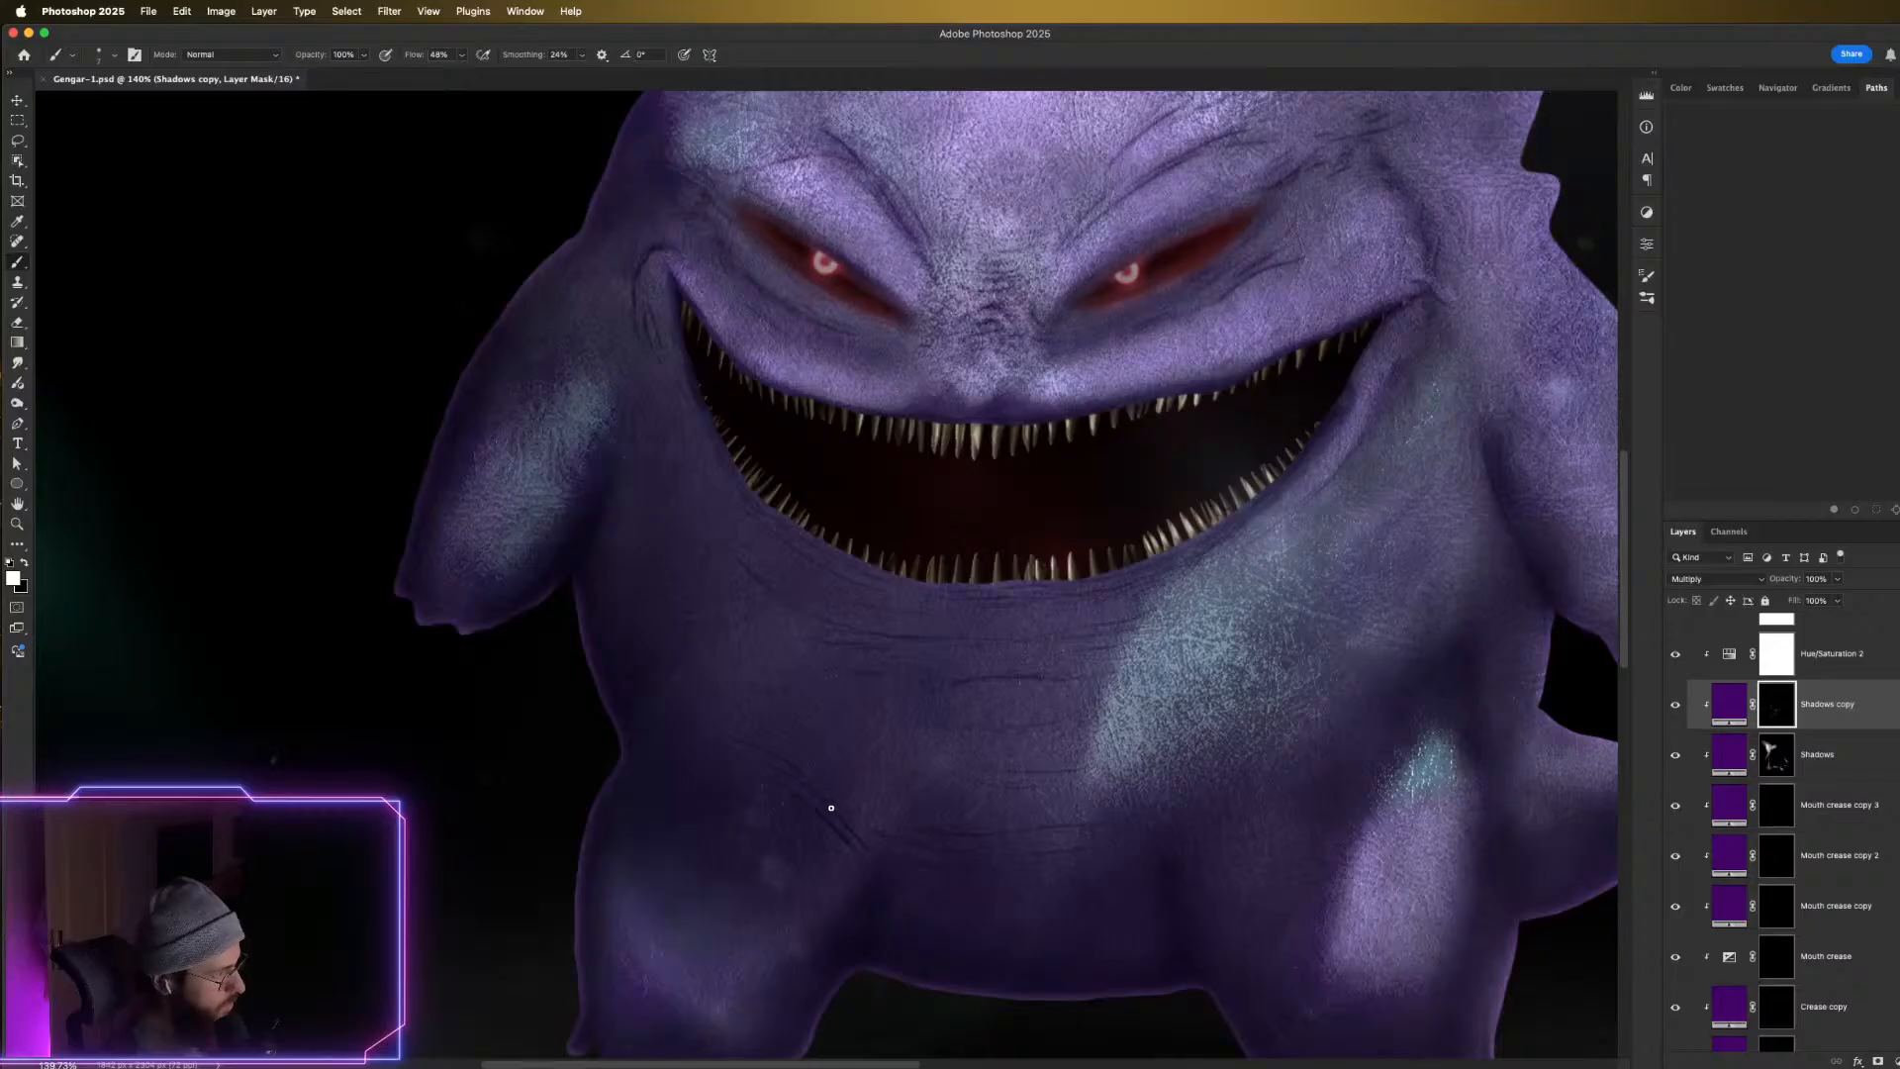
Step: Trim the left-hand leg creases in black, and paint matching fine creases in white above the right-hand leg
key(x)
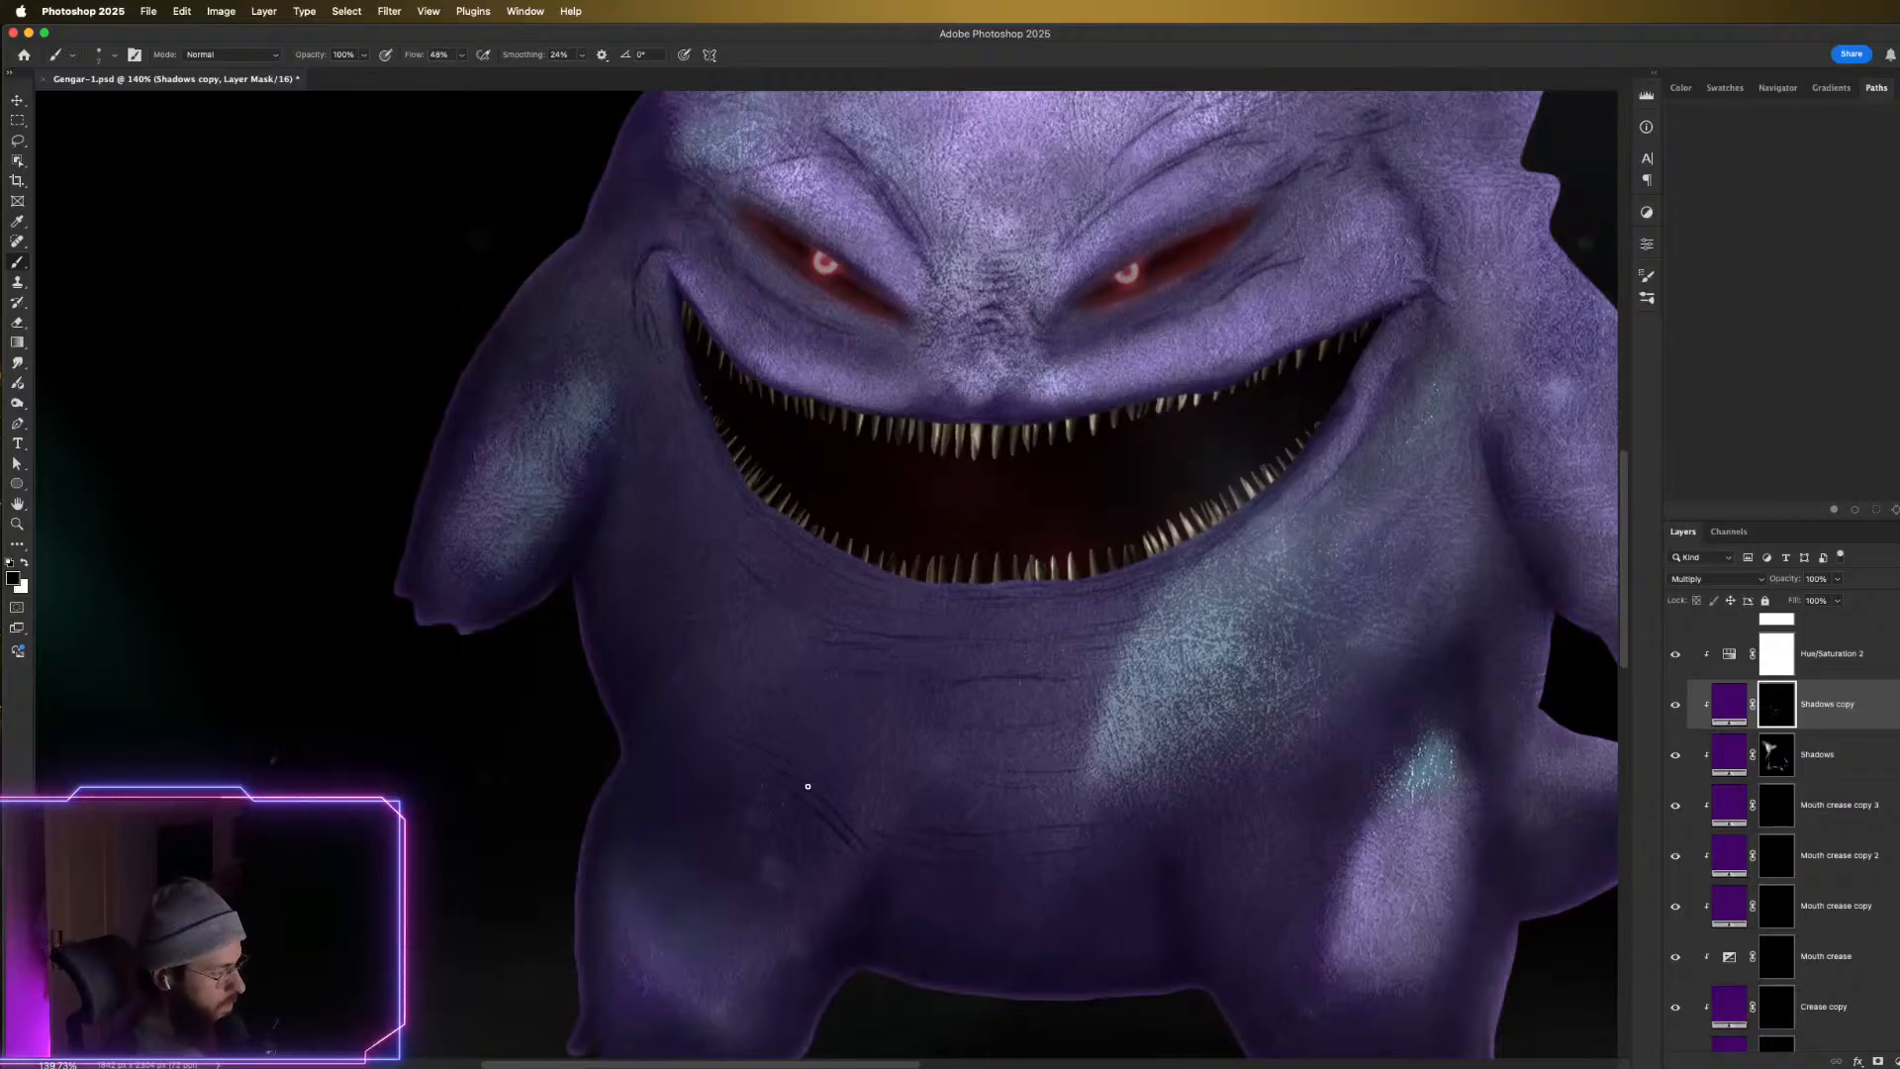
key(x)
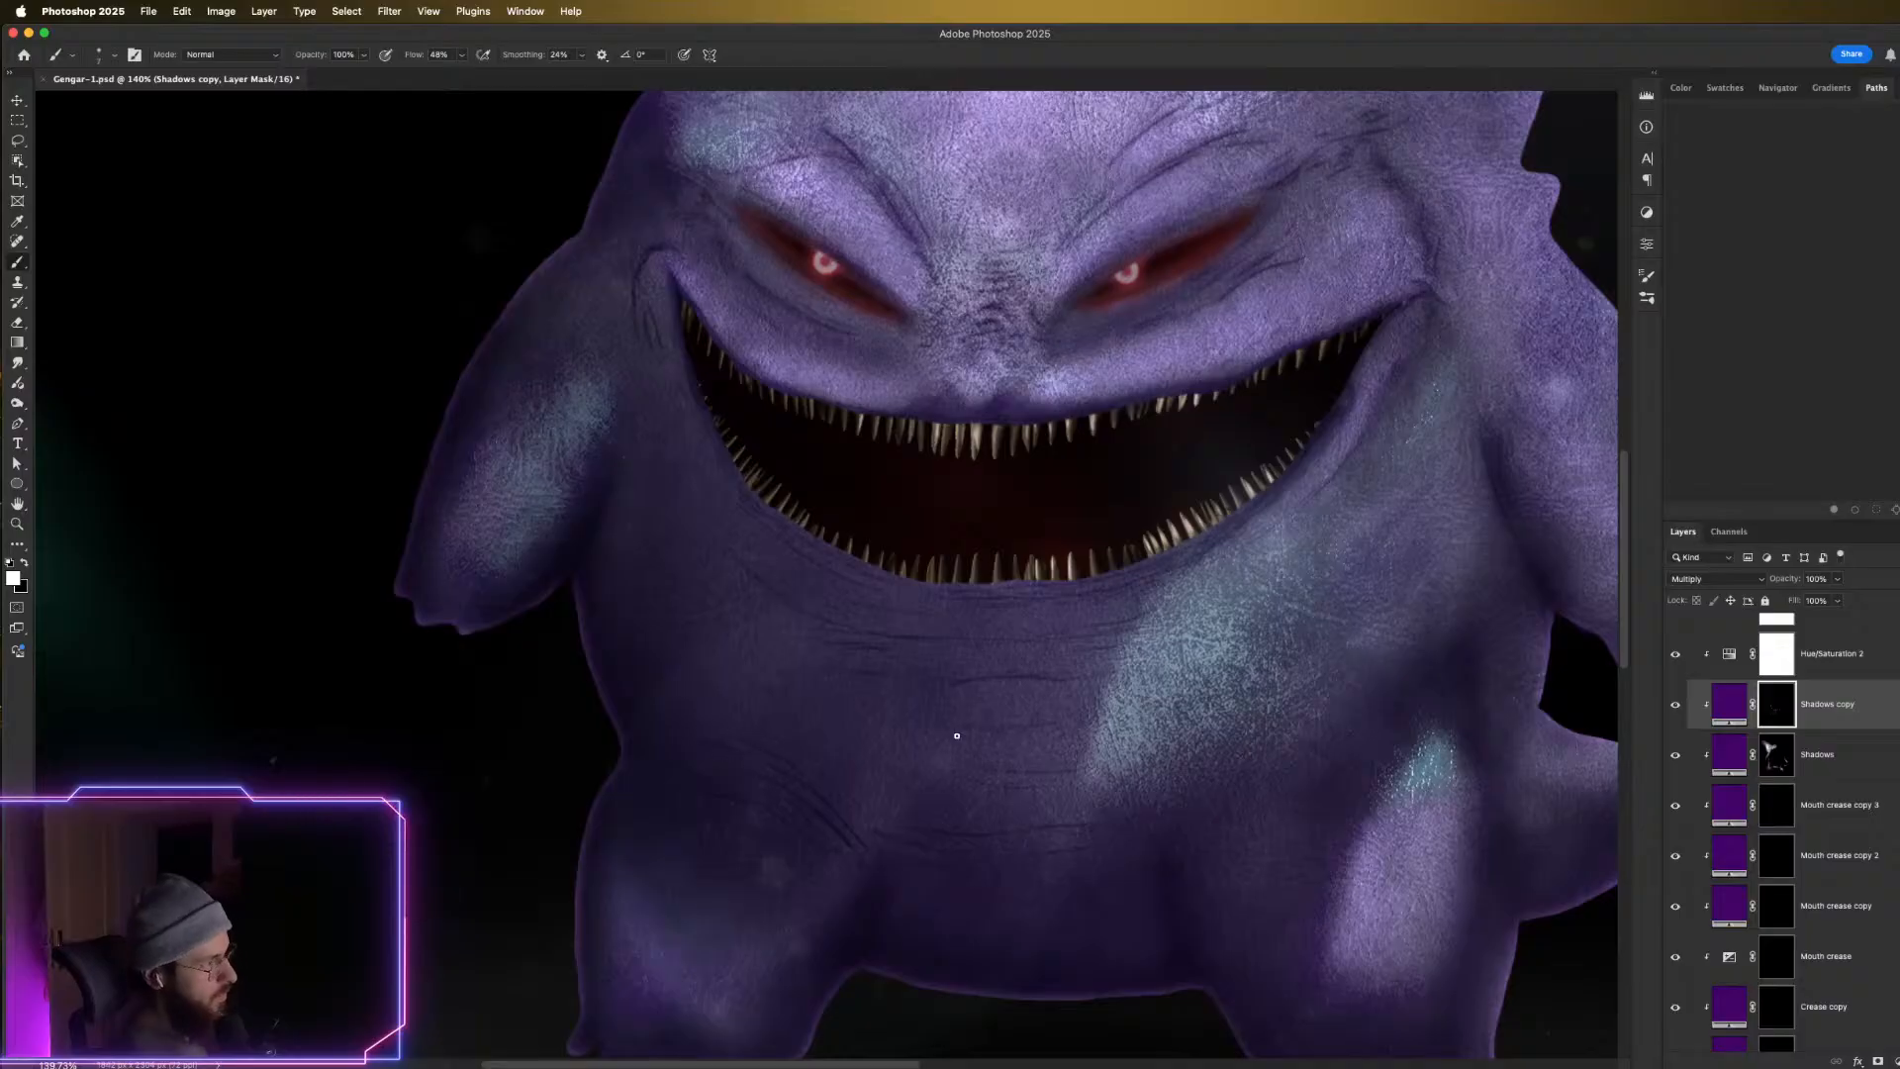
key(super+0)
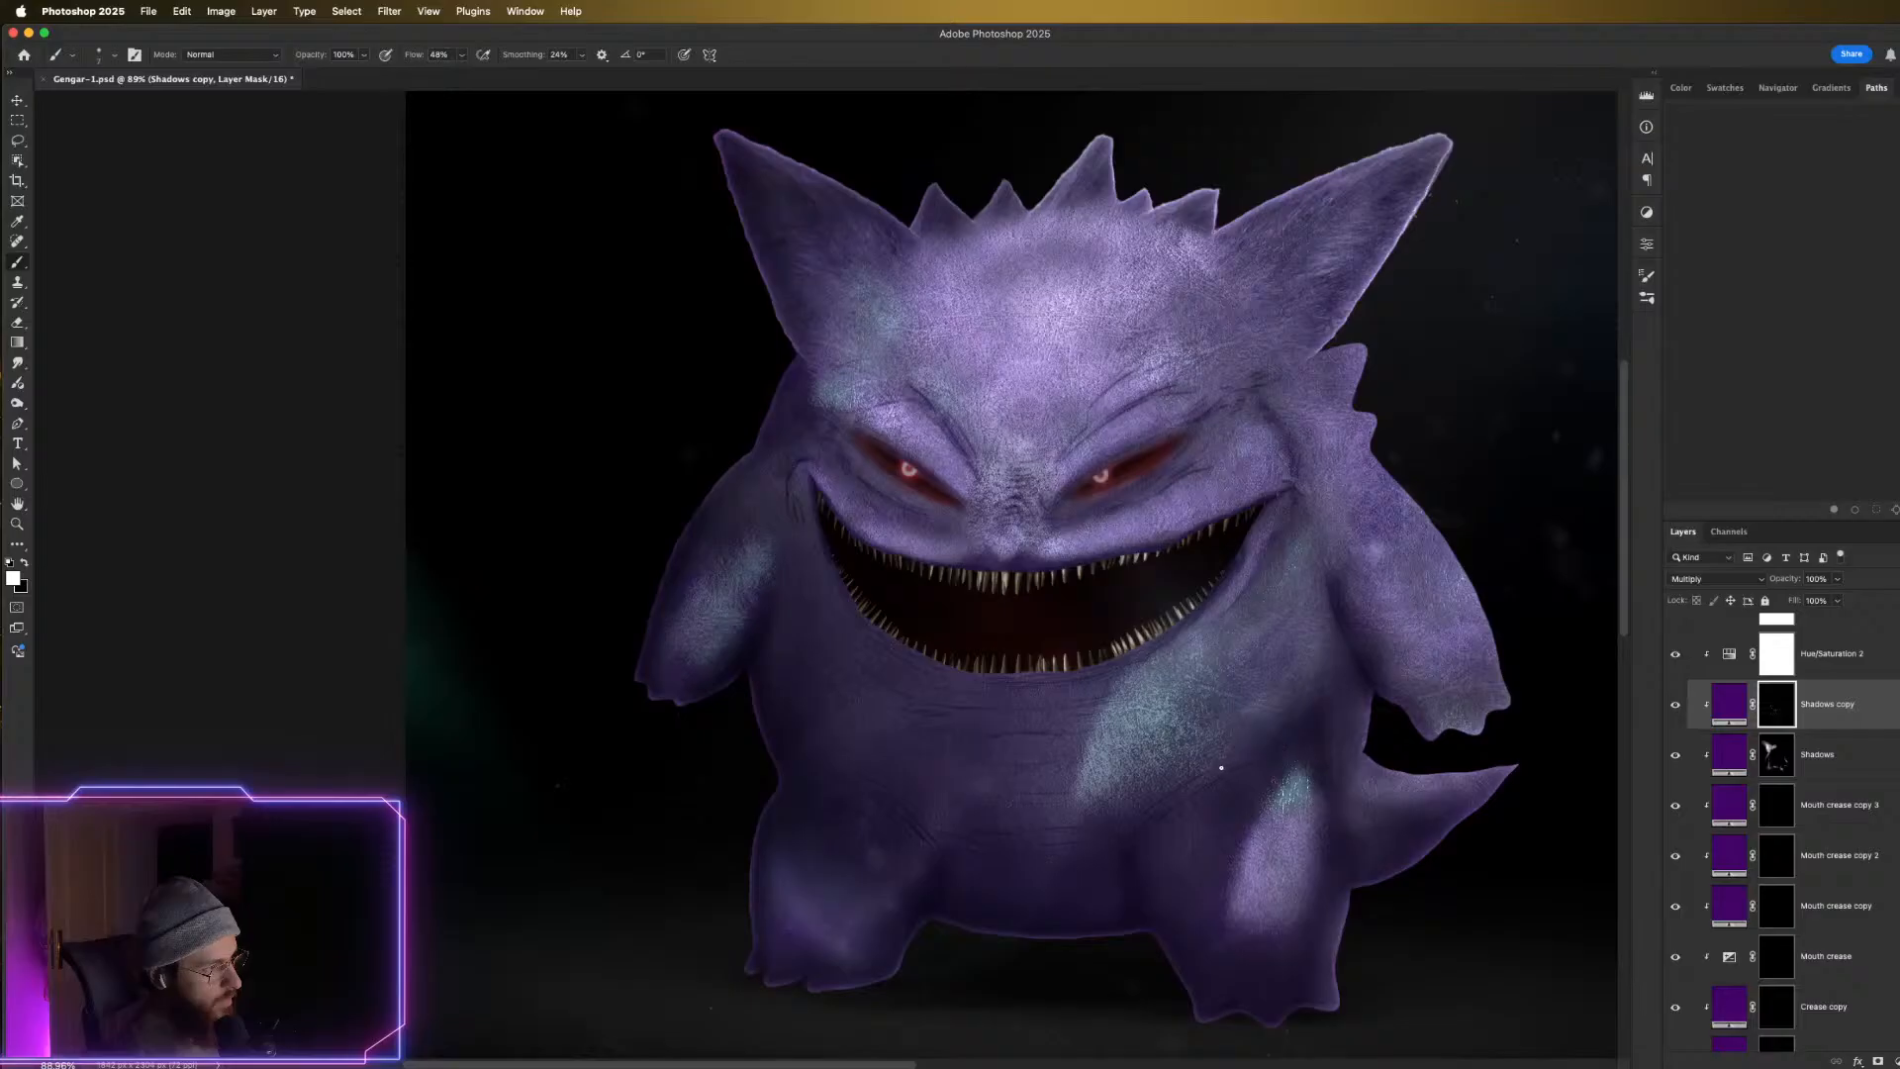
Step: Fade the upper belly creases just below the lower lip in black on the Shadows copy mask with an enlarged brush
scroll(1255, 785, down, 5)
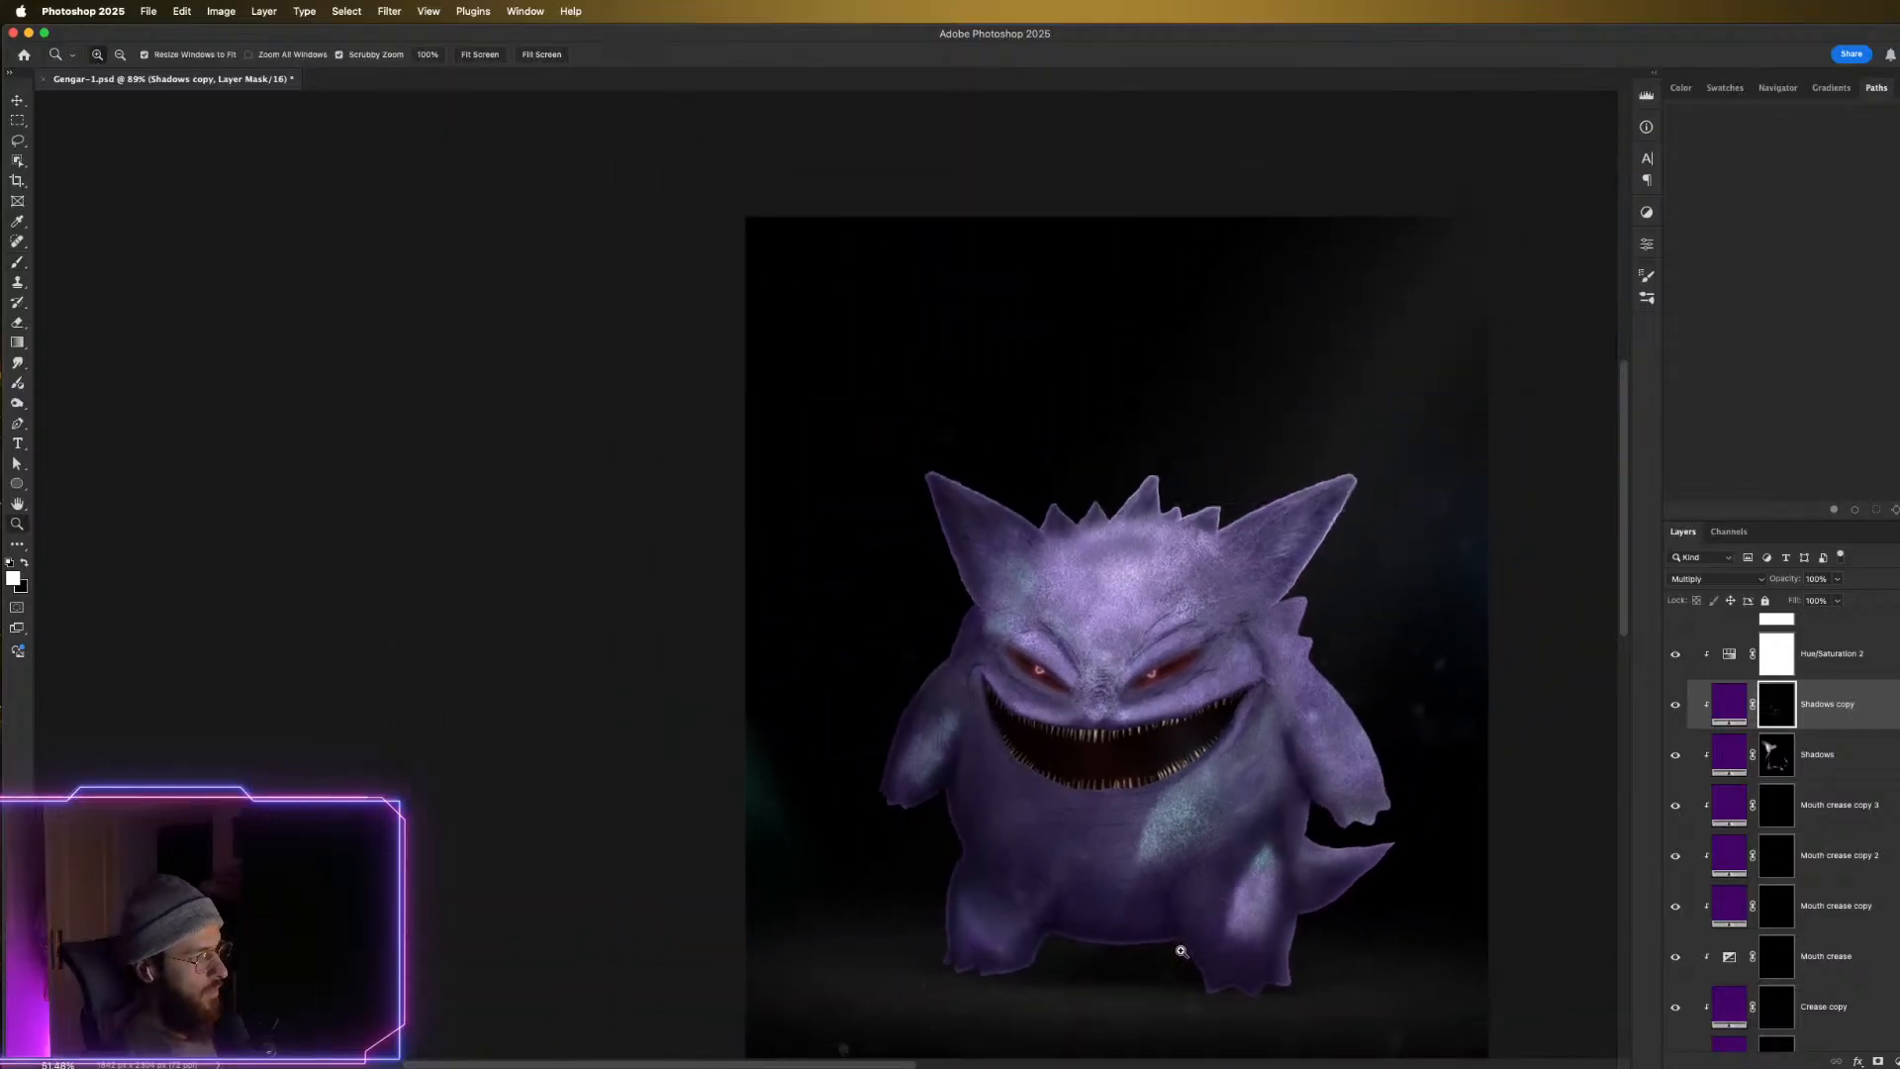
scroll(1164, 889, up, 6)
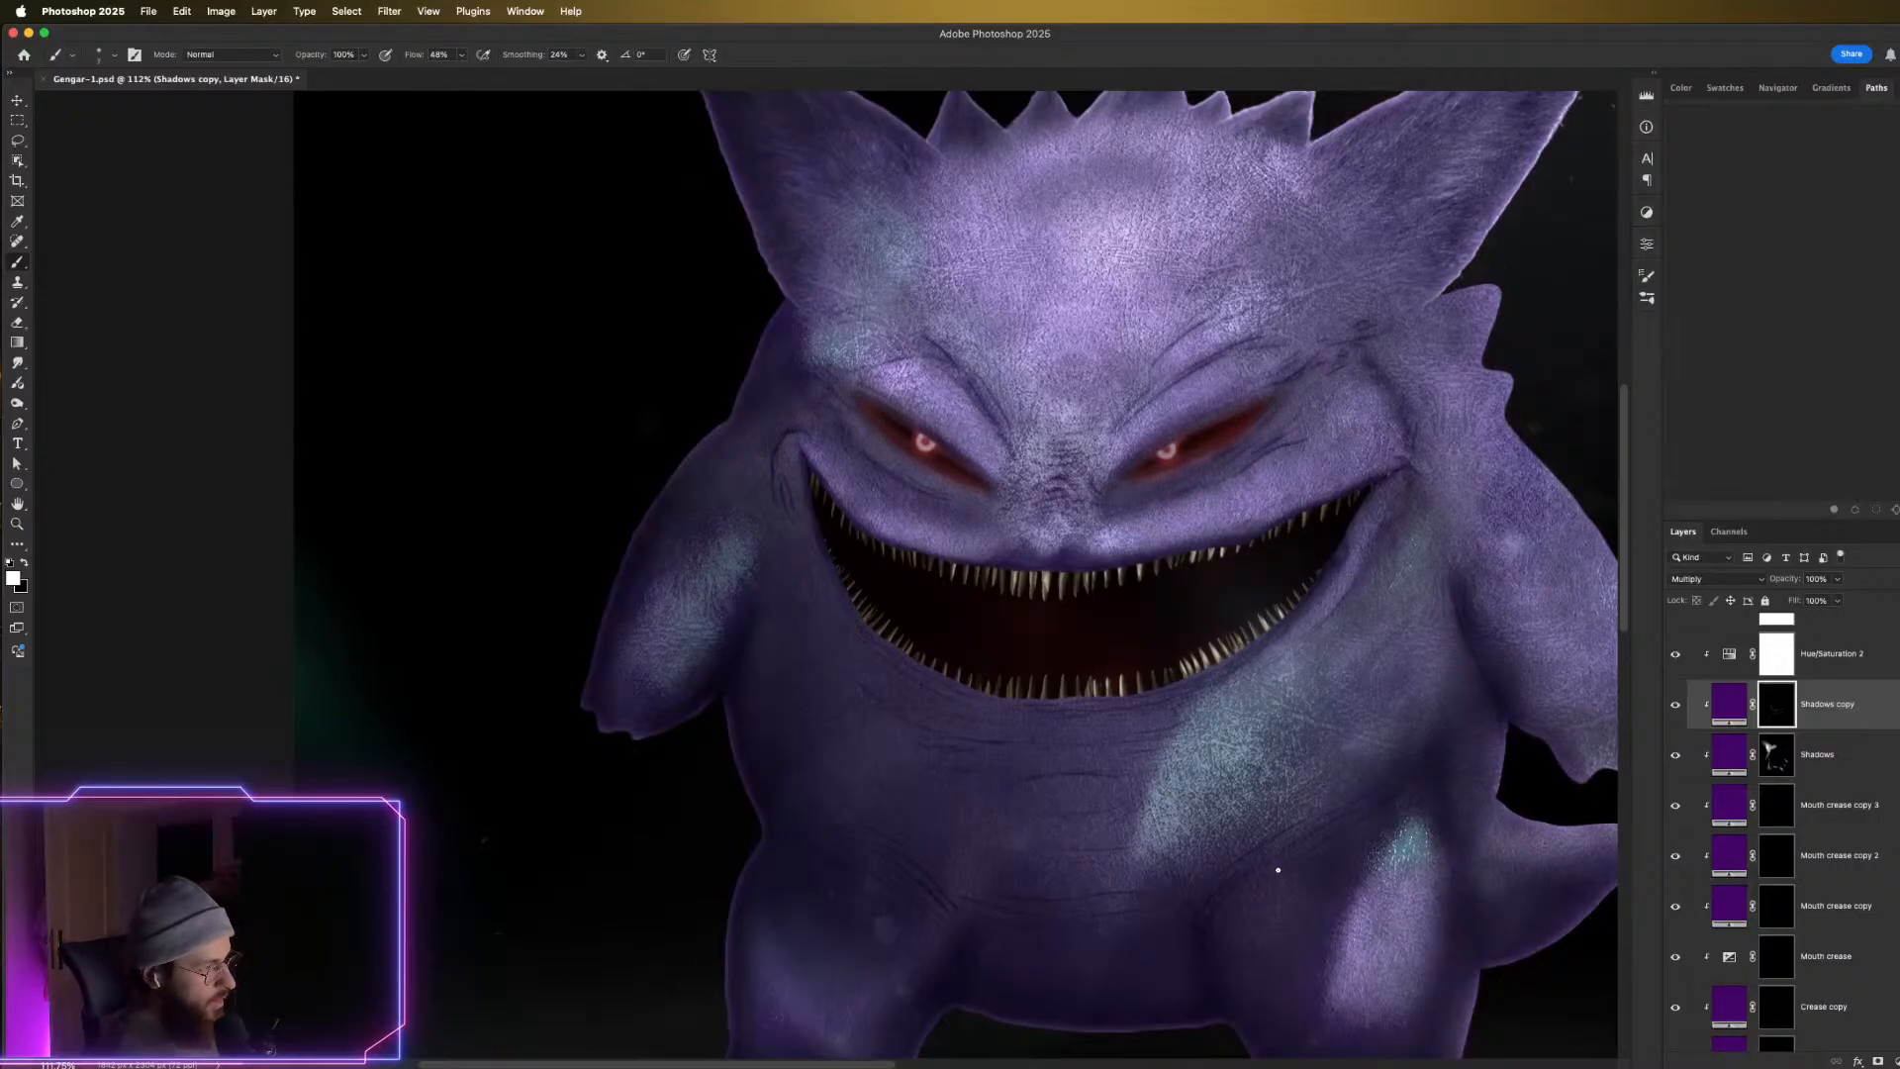
key(z)
mouse_move(1281, 857)
mouse_down()
mouse_move(1234, 851)
mouse_move(1268, 861)
mouse_up()
key(b)
drag(1230, 746, 1351, 759)
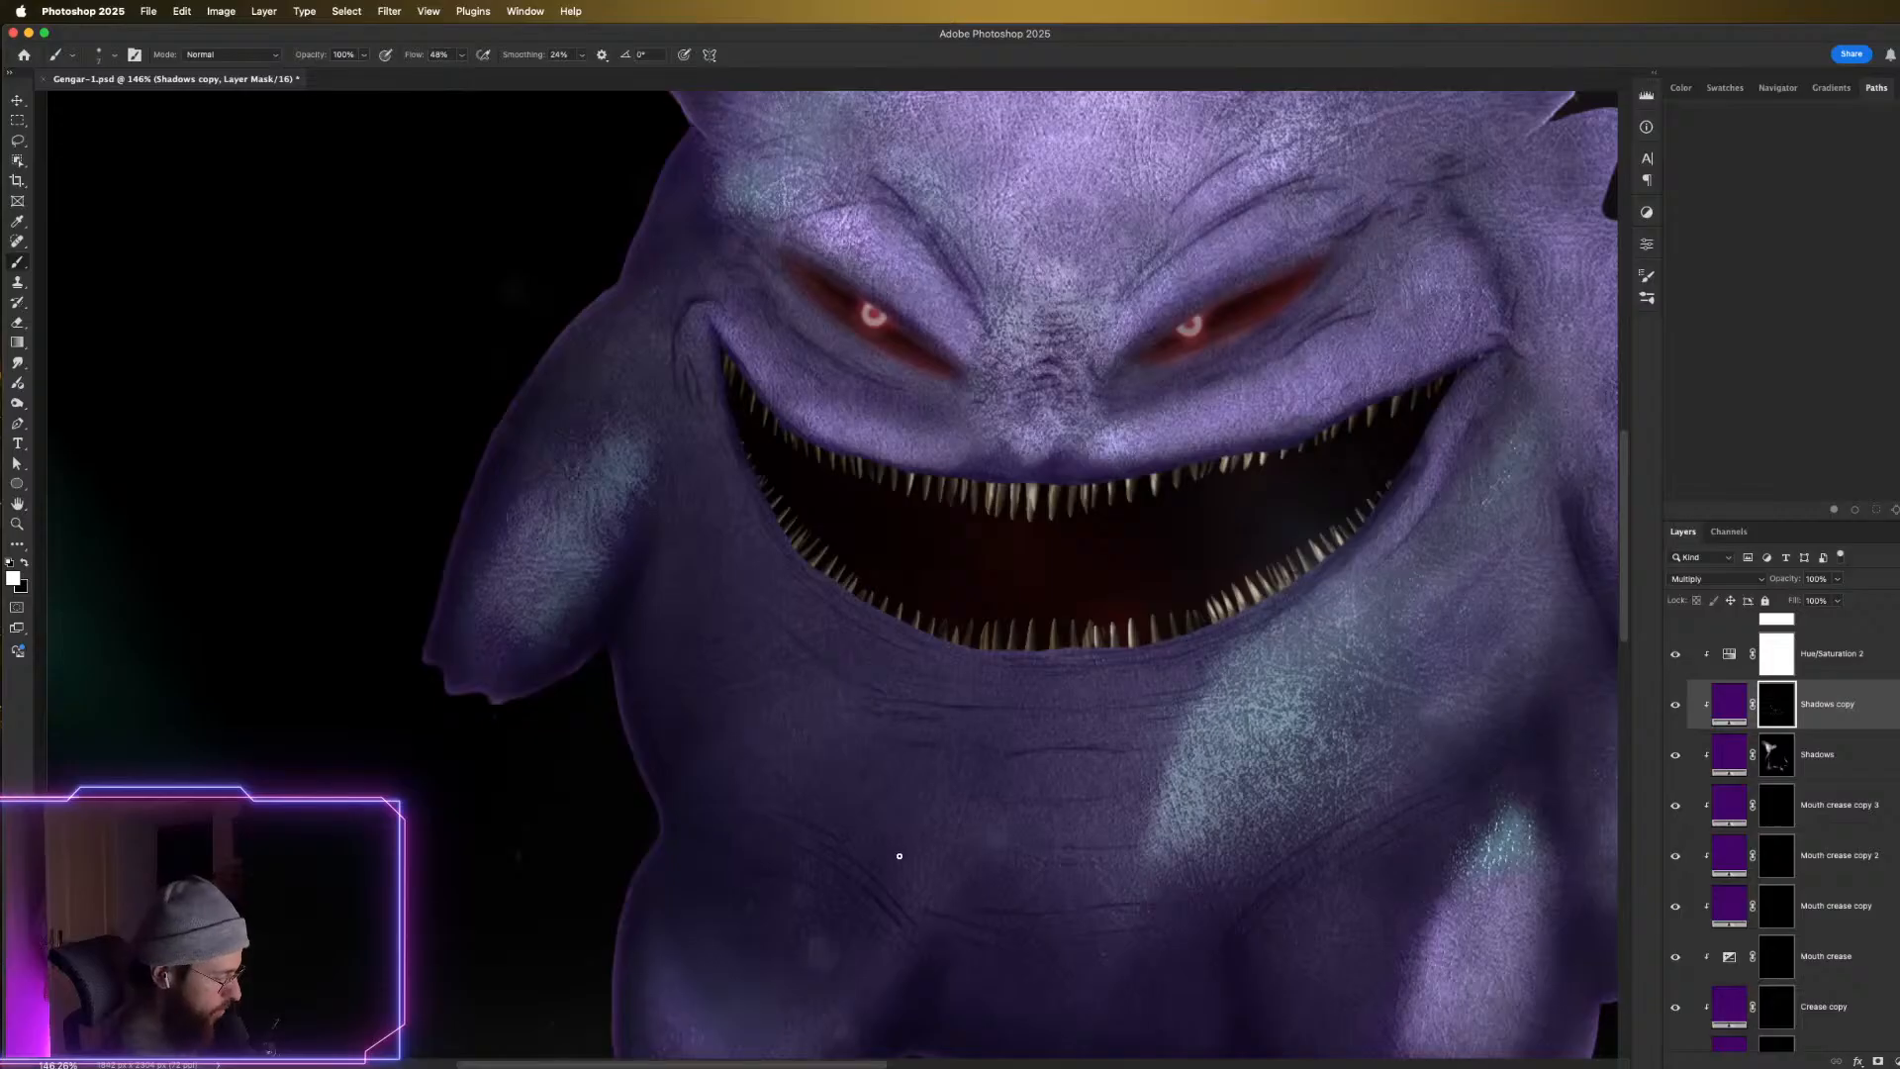
key(x)
key(bracketright)
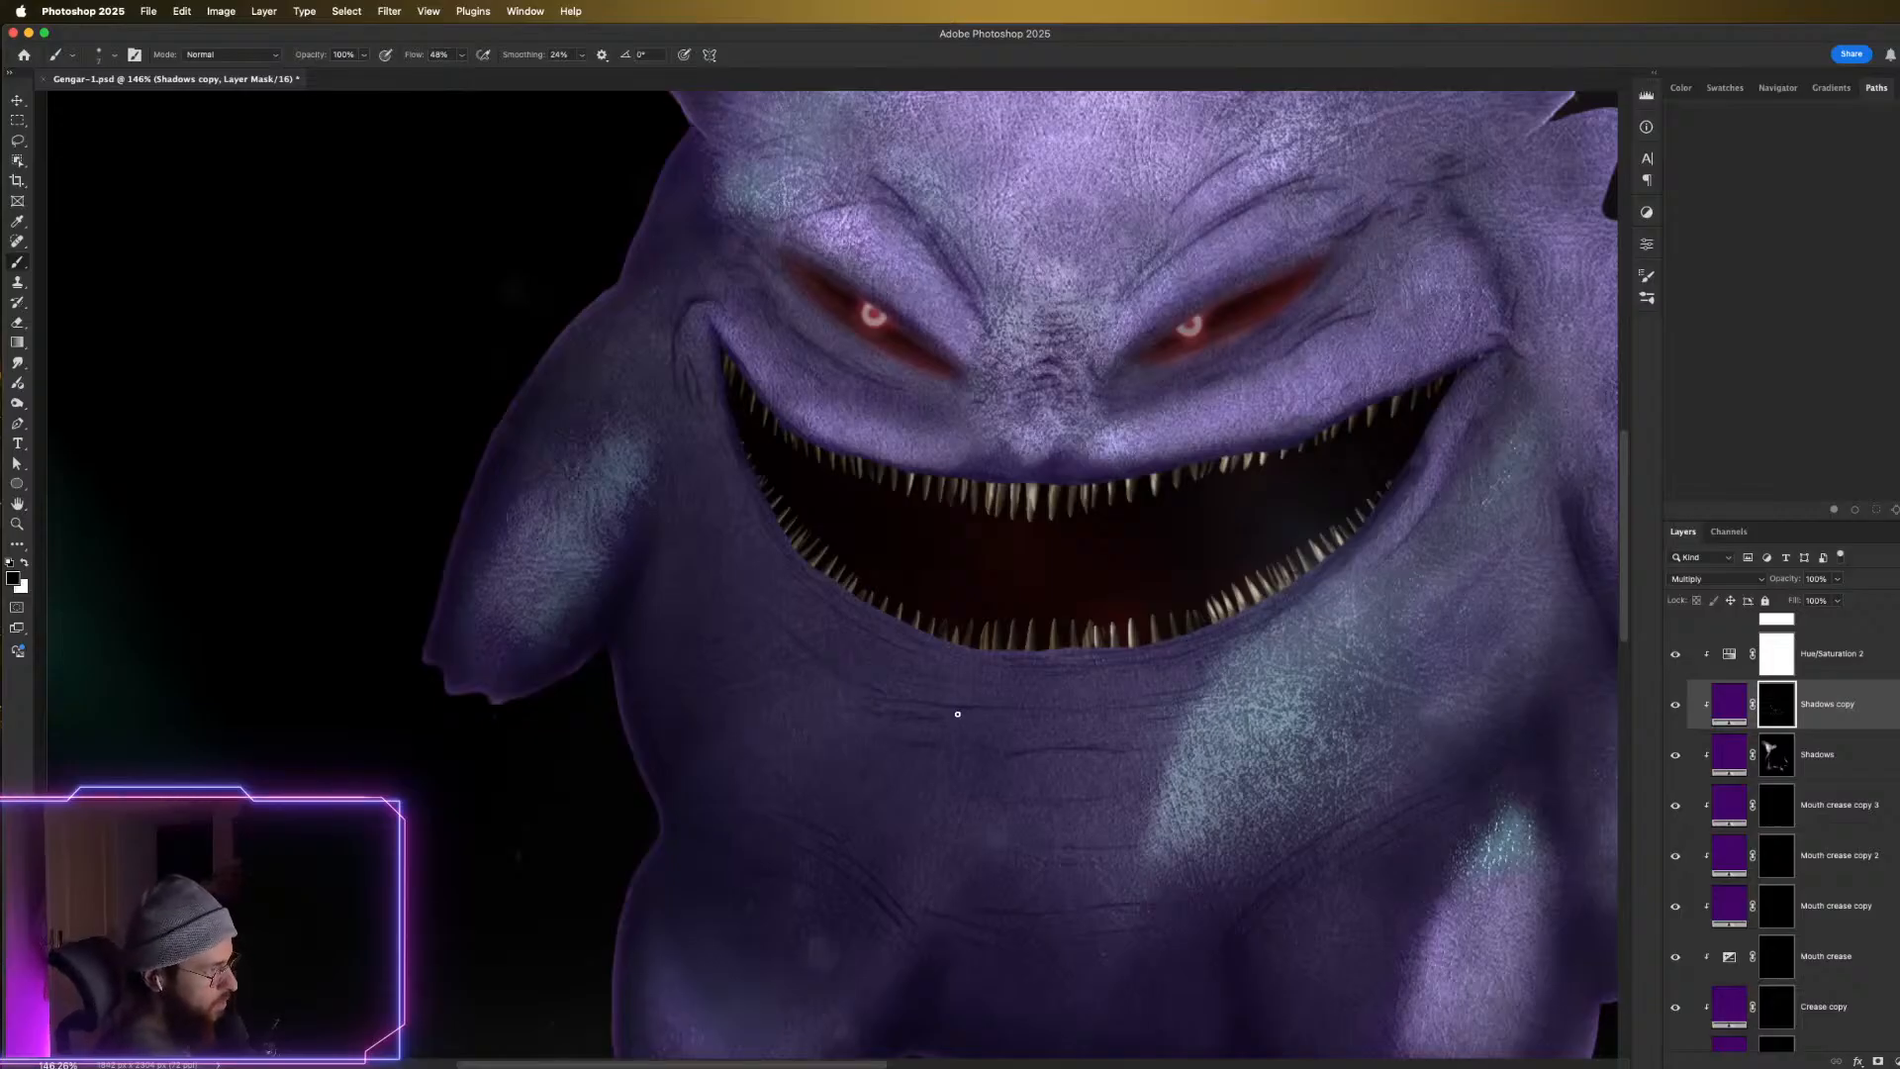
key(bracketright)
key(bracketright)
key(bracketright)
key(bracketright)
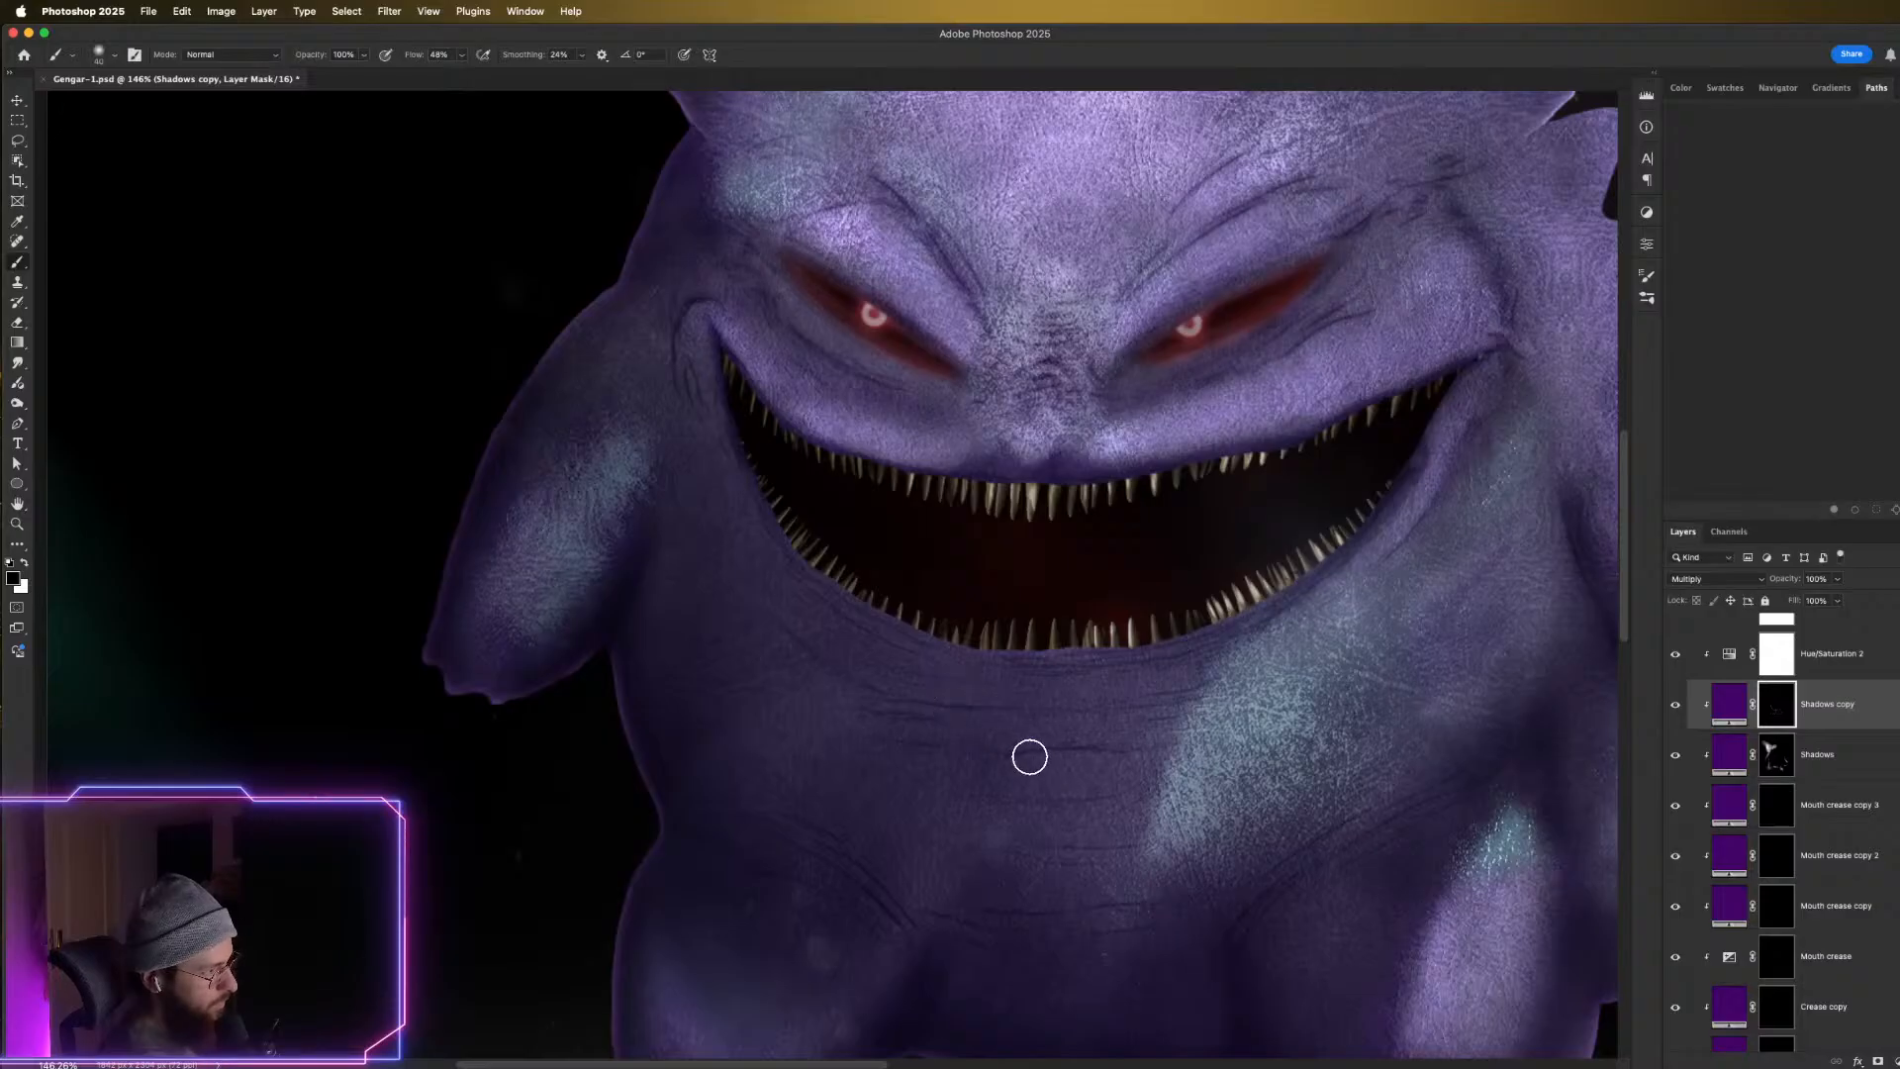
Step: Lower the brush flow to 13% and soften the creases above the right-hand leg in black on the Shadows copy mask
key(r)
key(b)
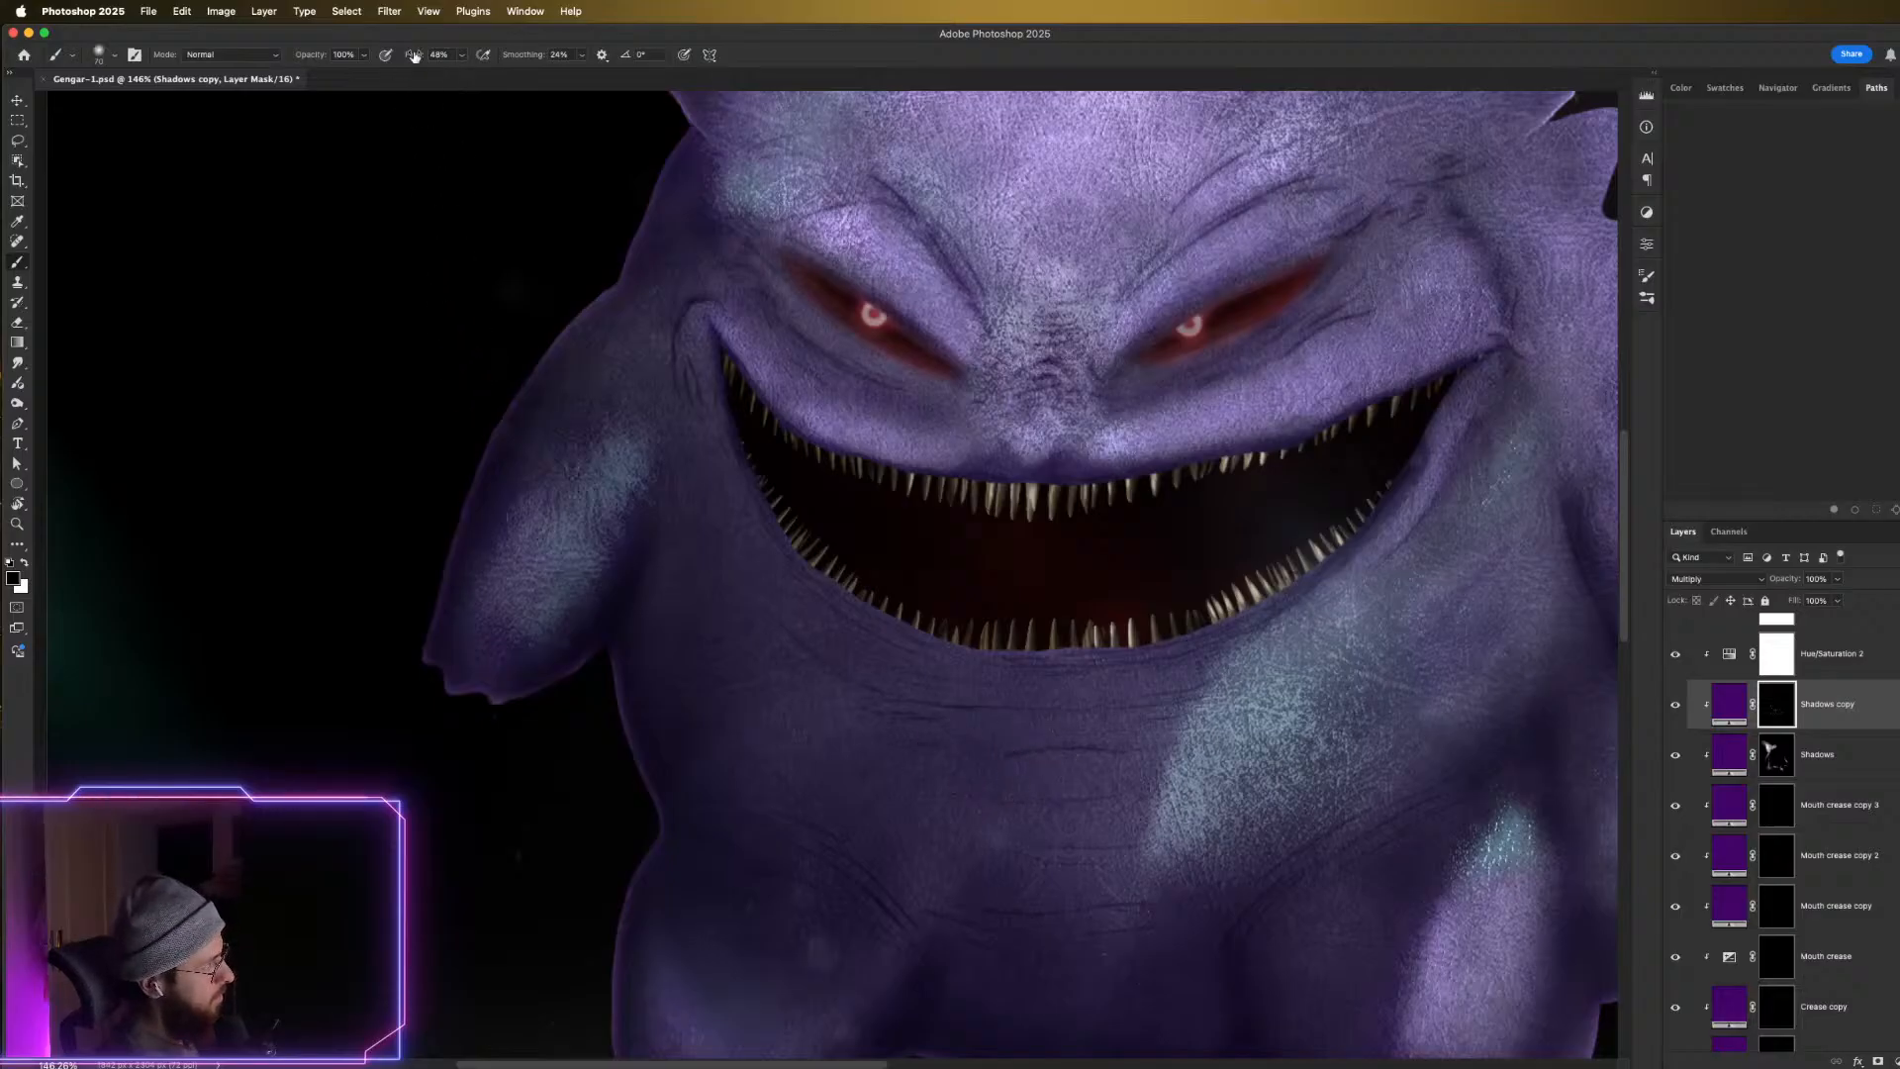
drag(413, 55, 388, 56)
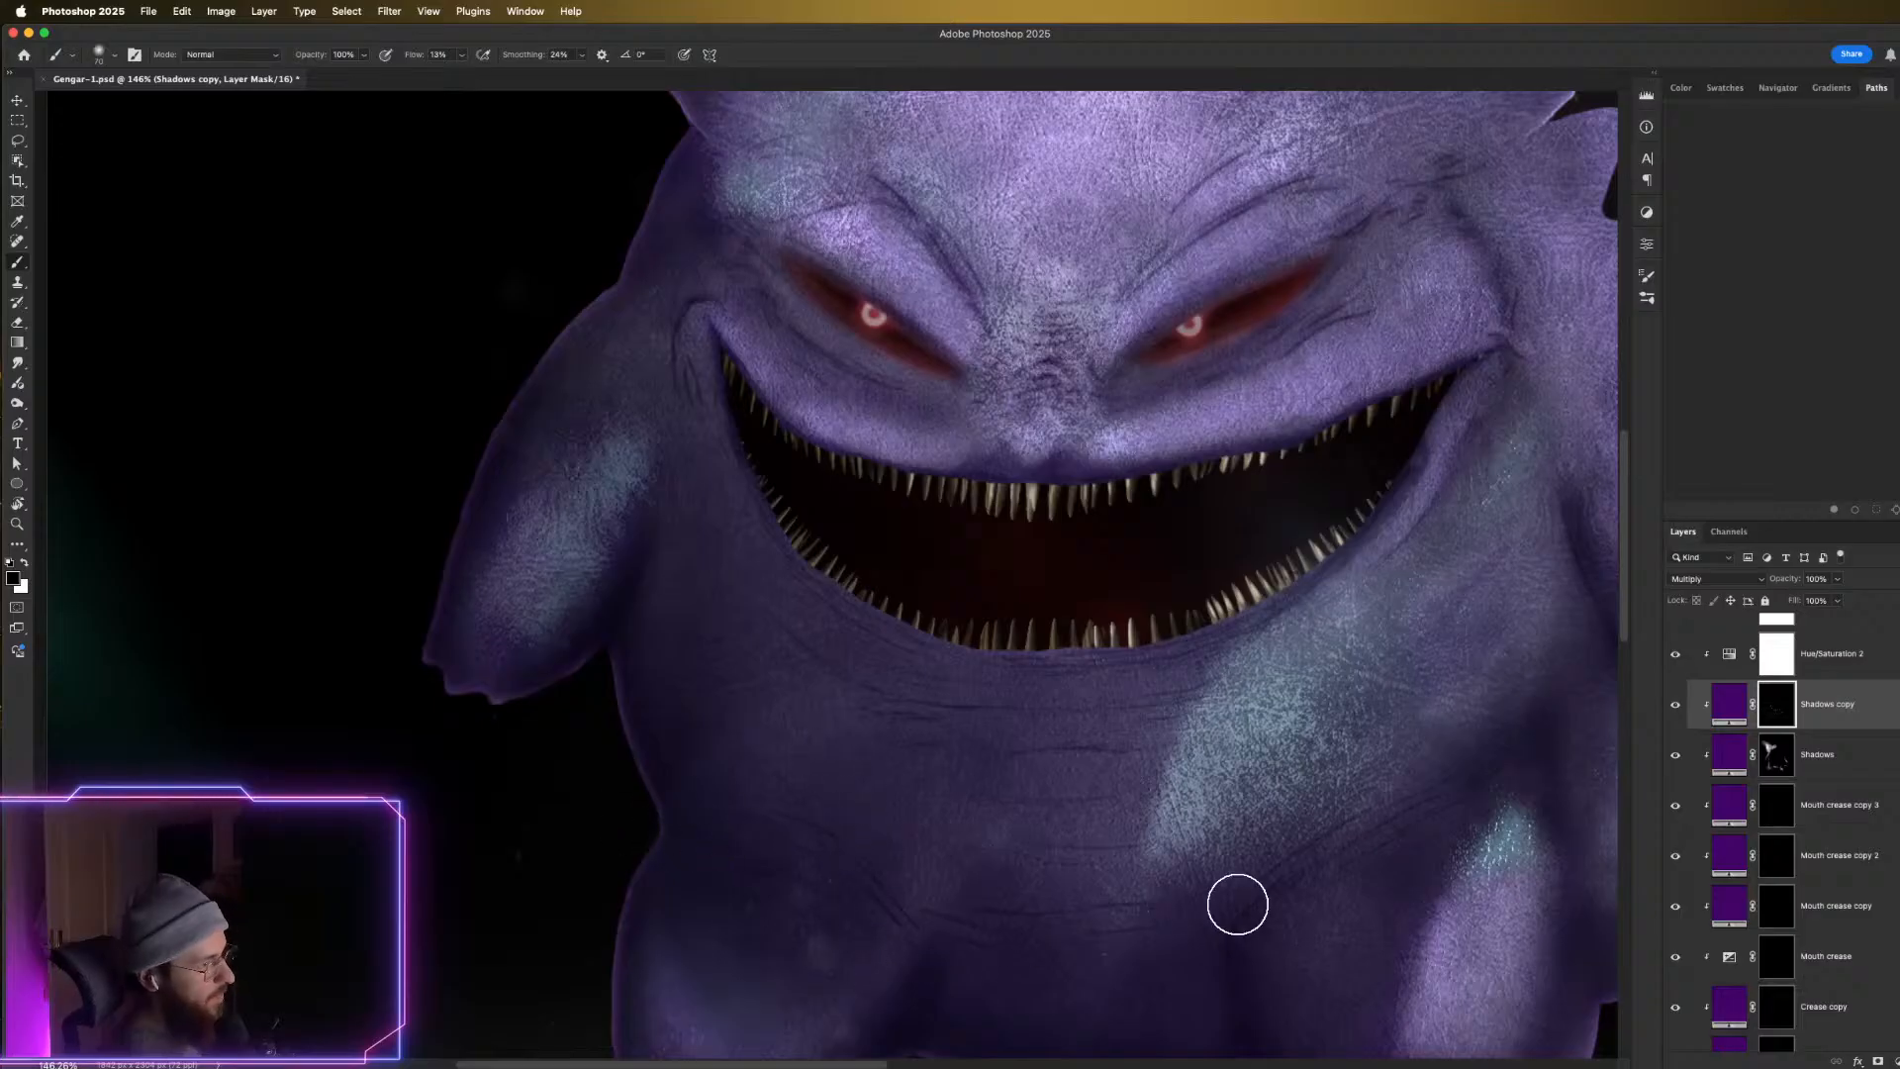
key(h)
drag(1327, 920, 1301, 922)
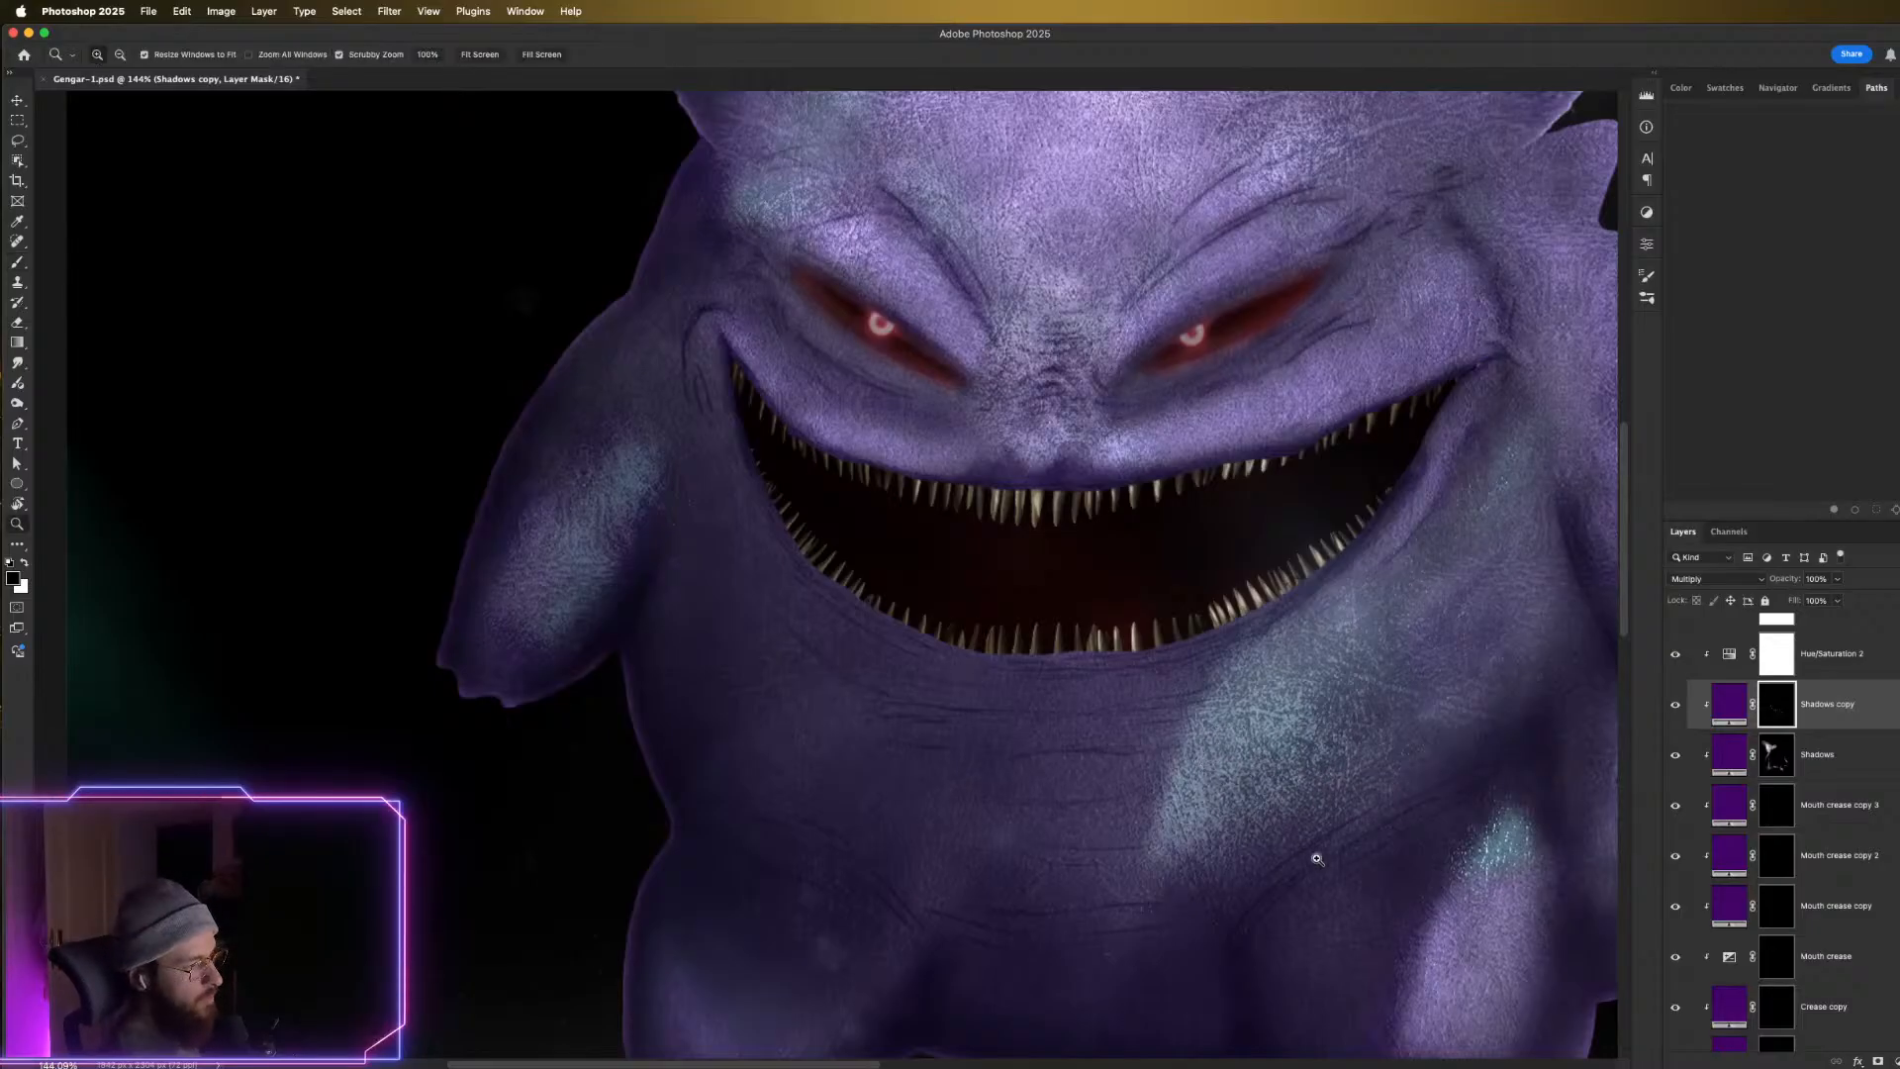
drag(1306, 857, 1301, 804)
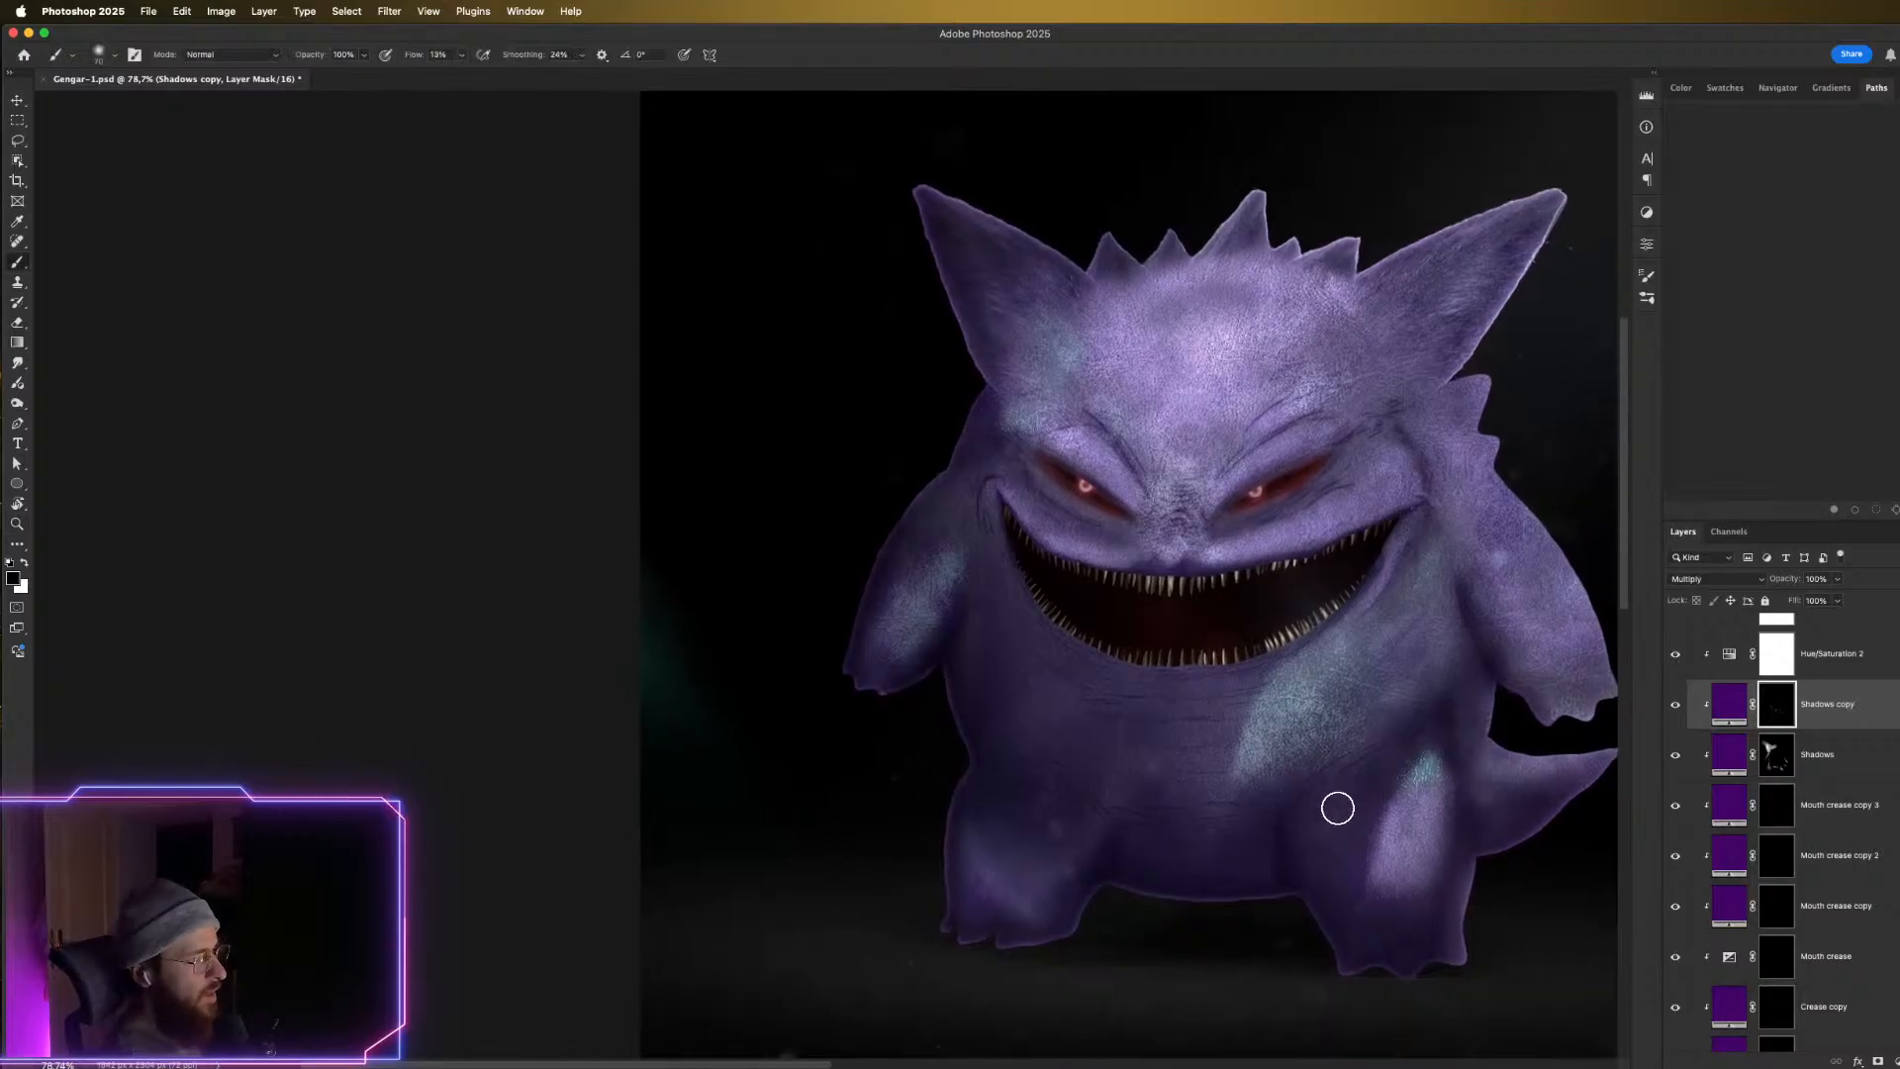
Step: Paint fine skin creases between the left-hand arm and the mouth corner in white with a much smaller brush
key(z)
scroll(1379, 837, up, 1)
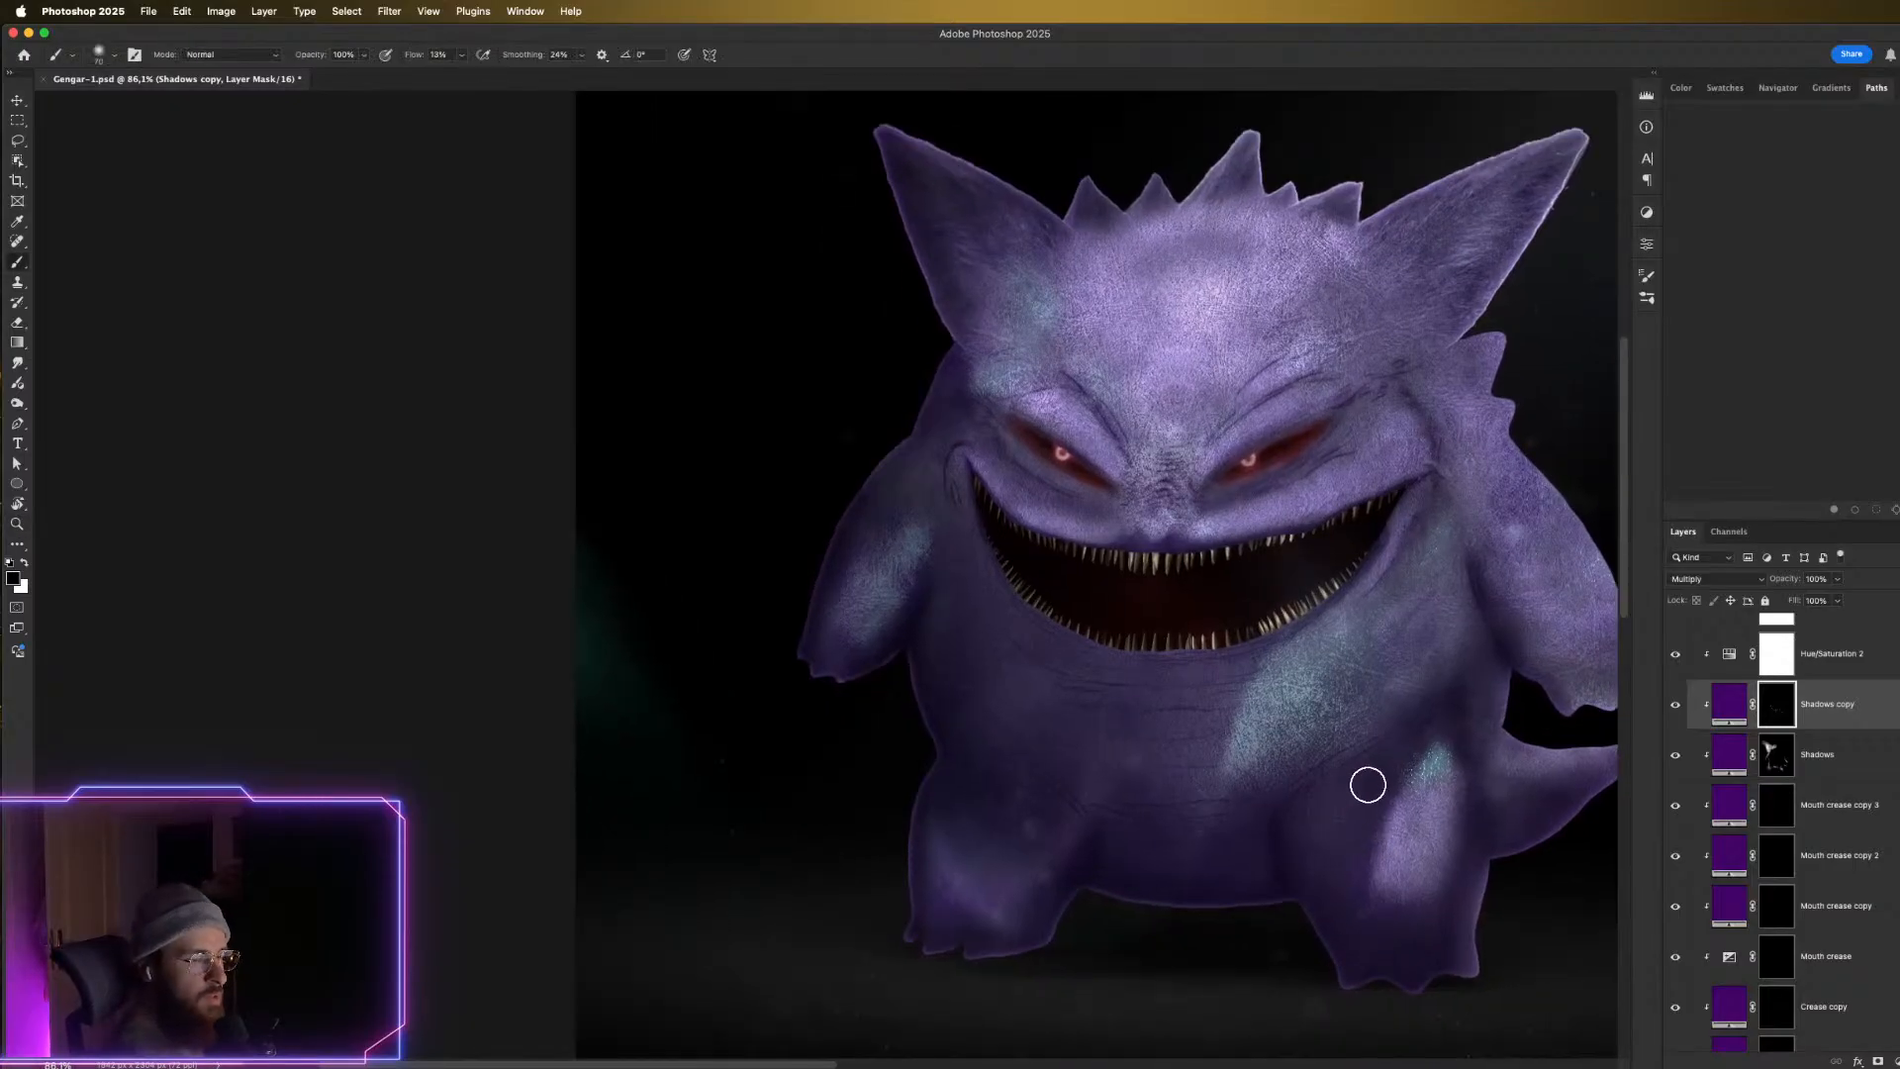
scroll(1482, 680, up, 1)
scroll(1482, 679, up, 1)
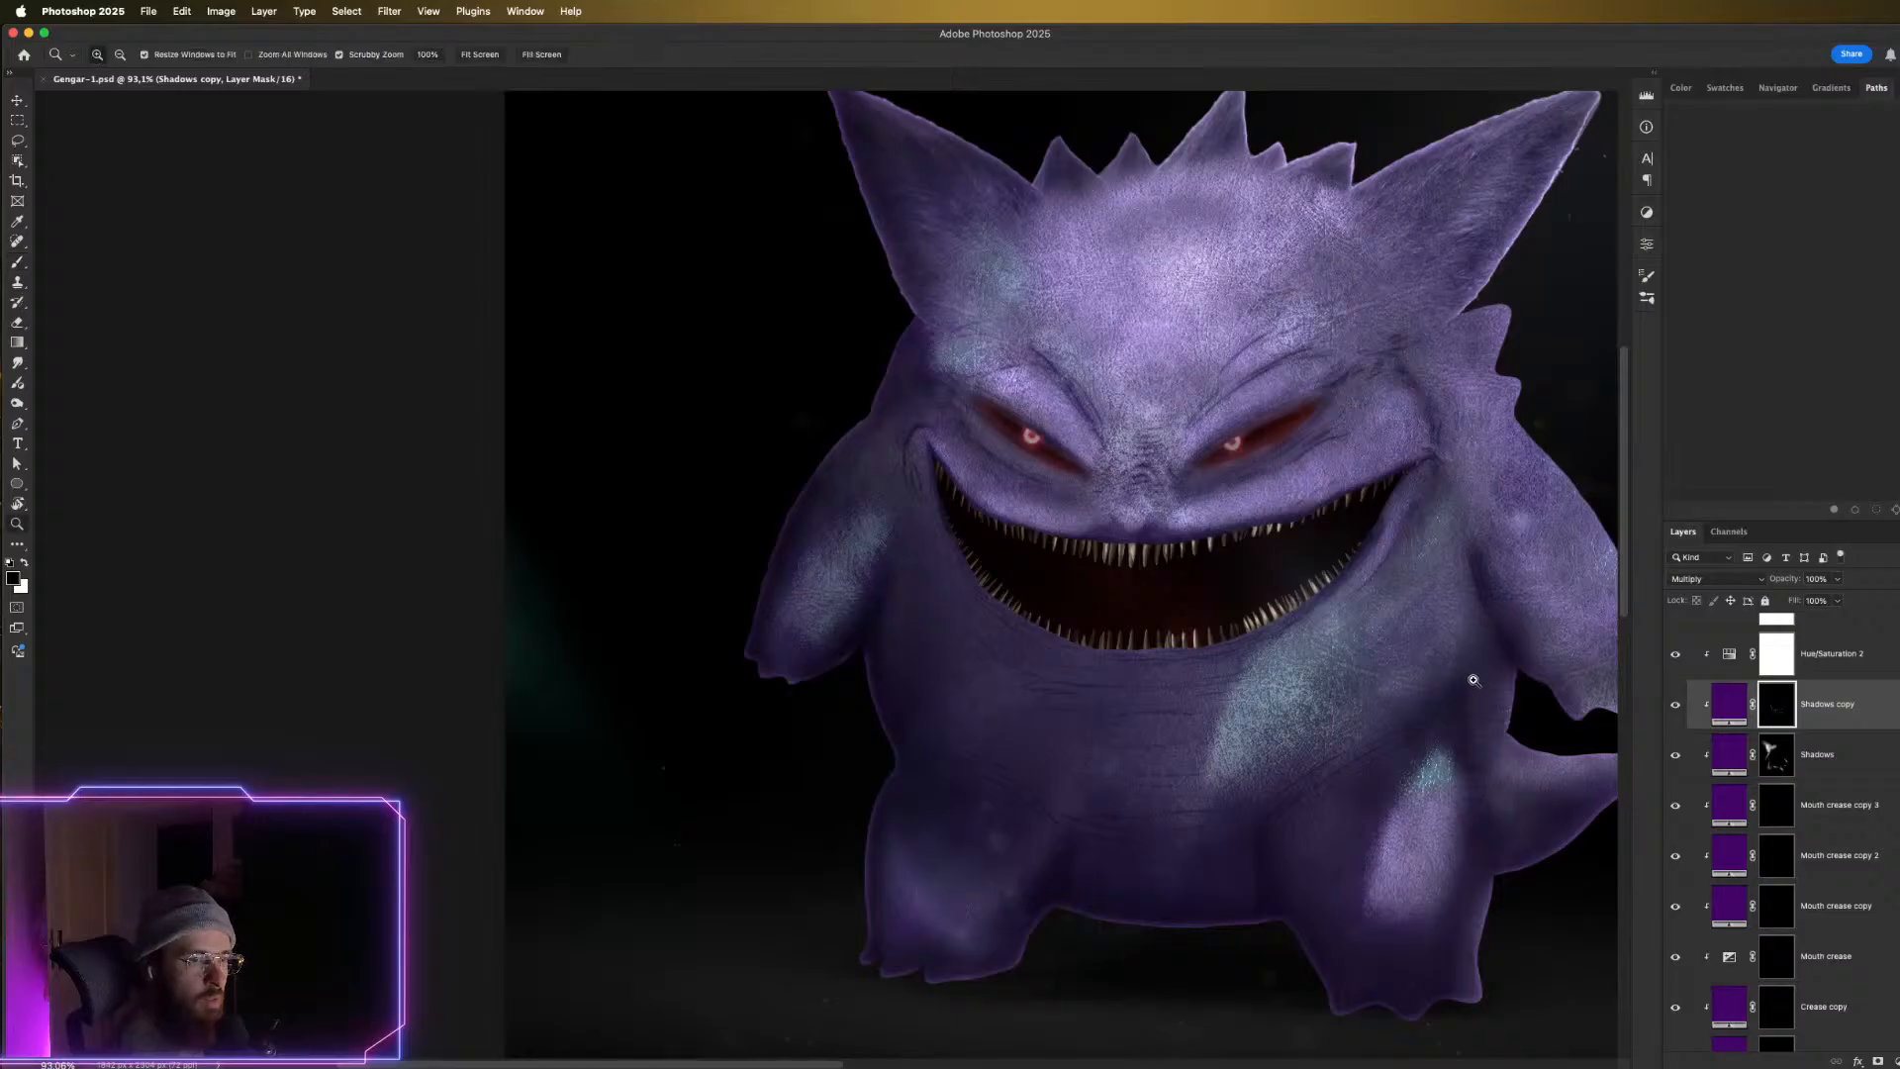
scroll(1492, 682, up, 2)
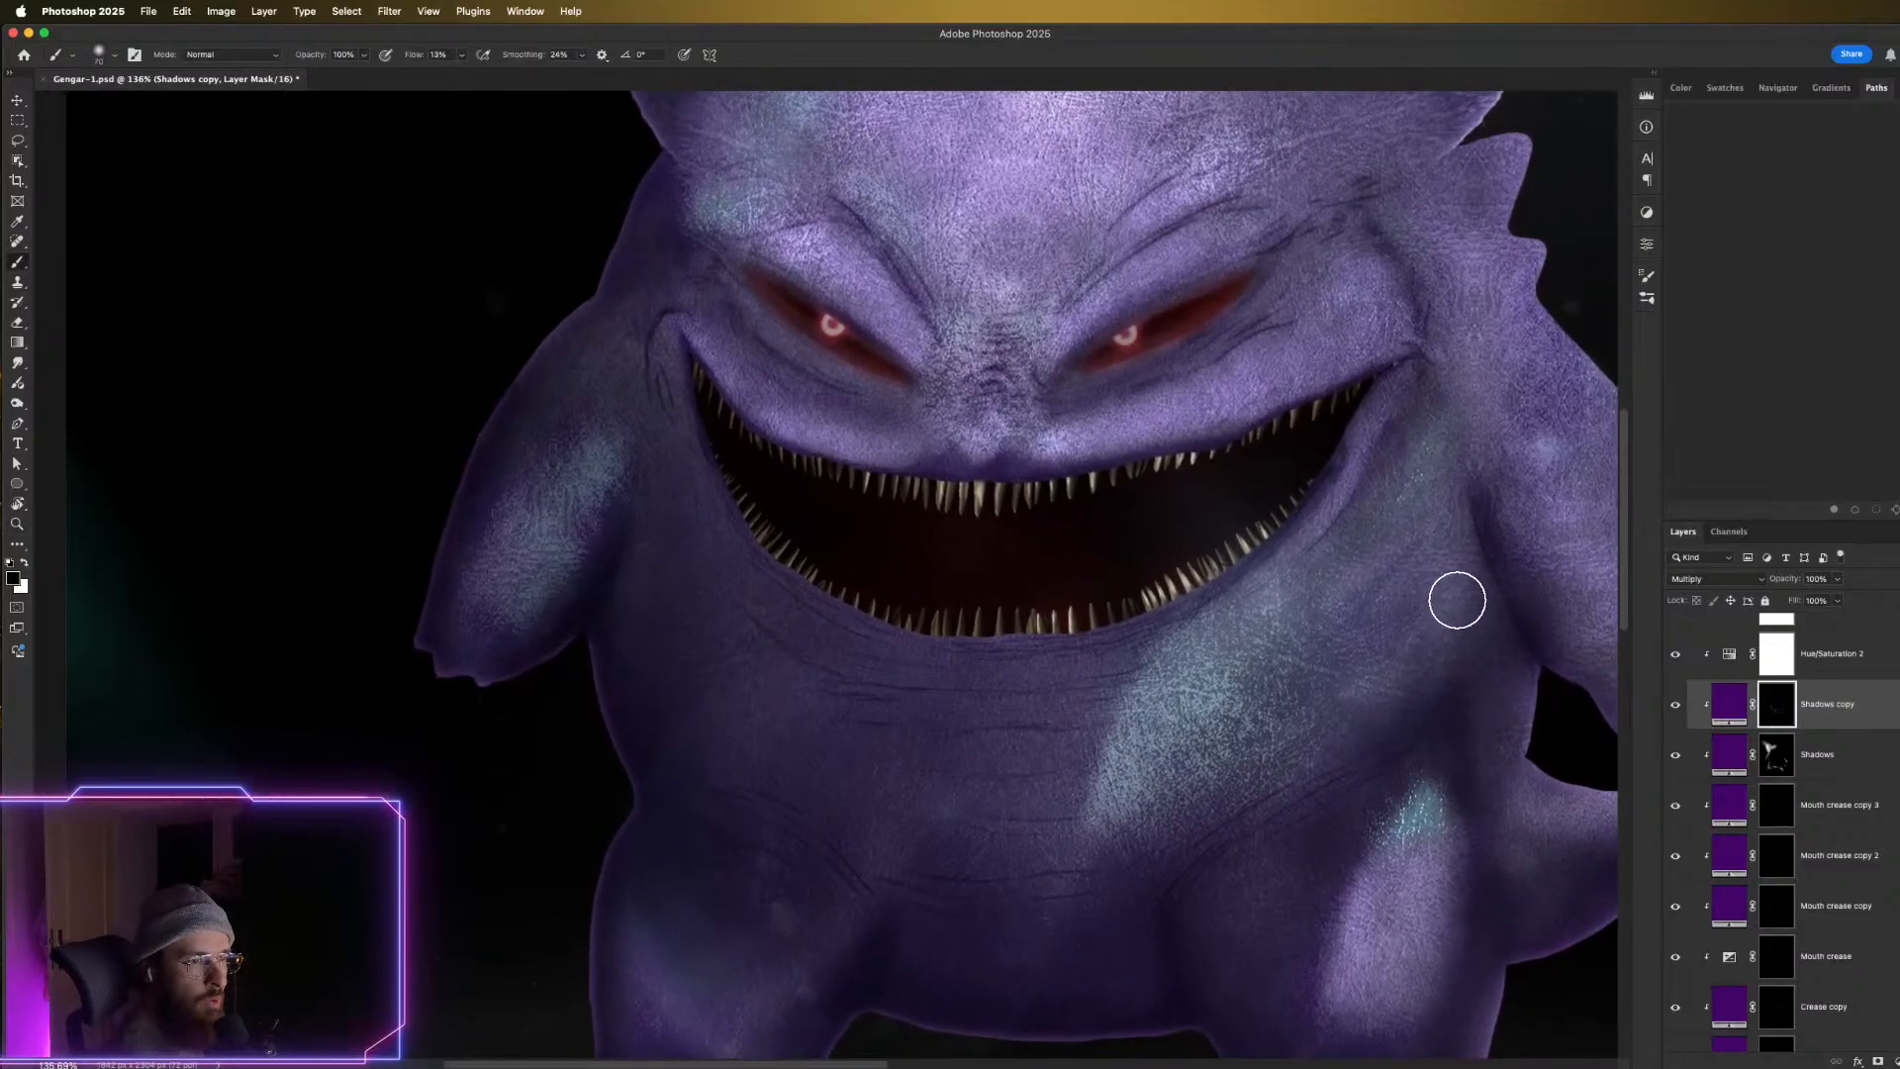
key(bracketleft)
key(bracketleft)
key(bracketleft)
key(bracketleft)
key(bracketleft)
key(bracketleft)
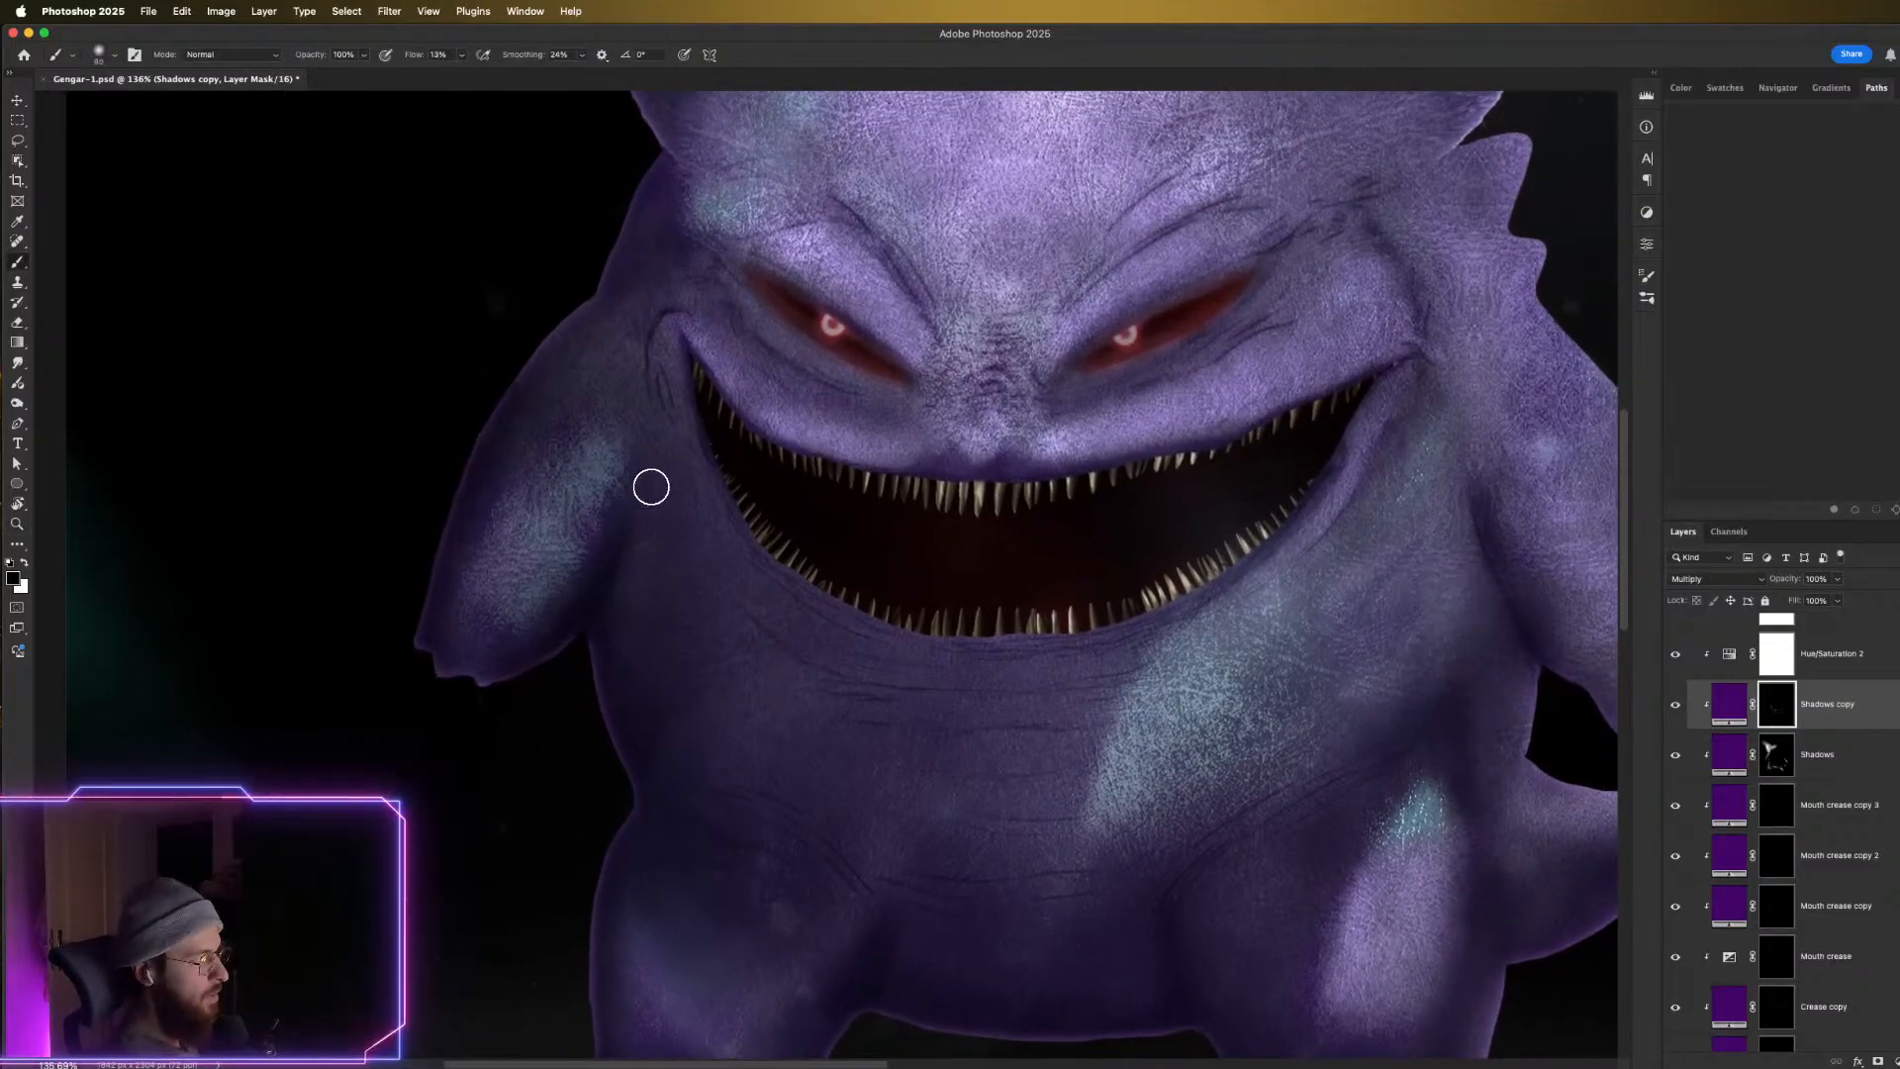
key(bracketleft)
key(bracketleft)
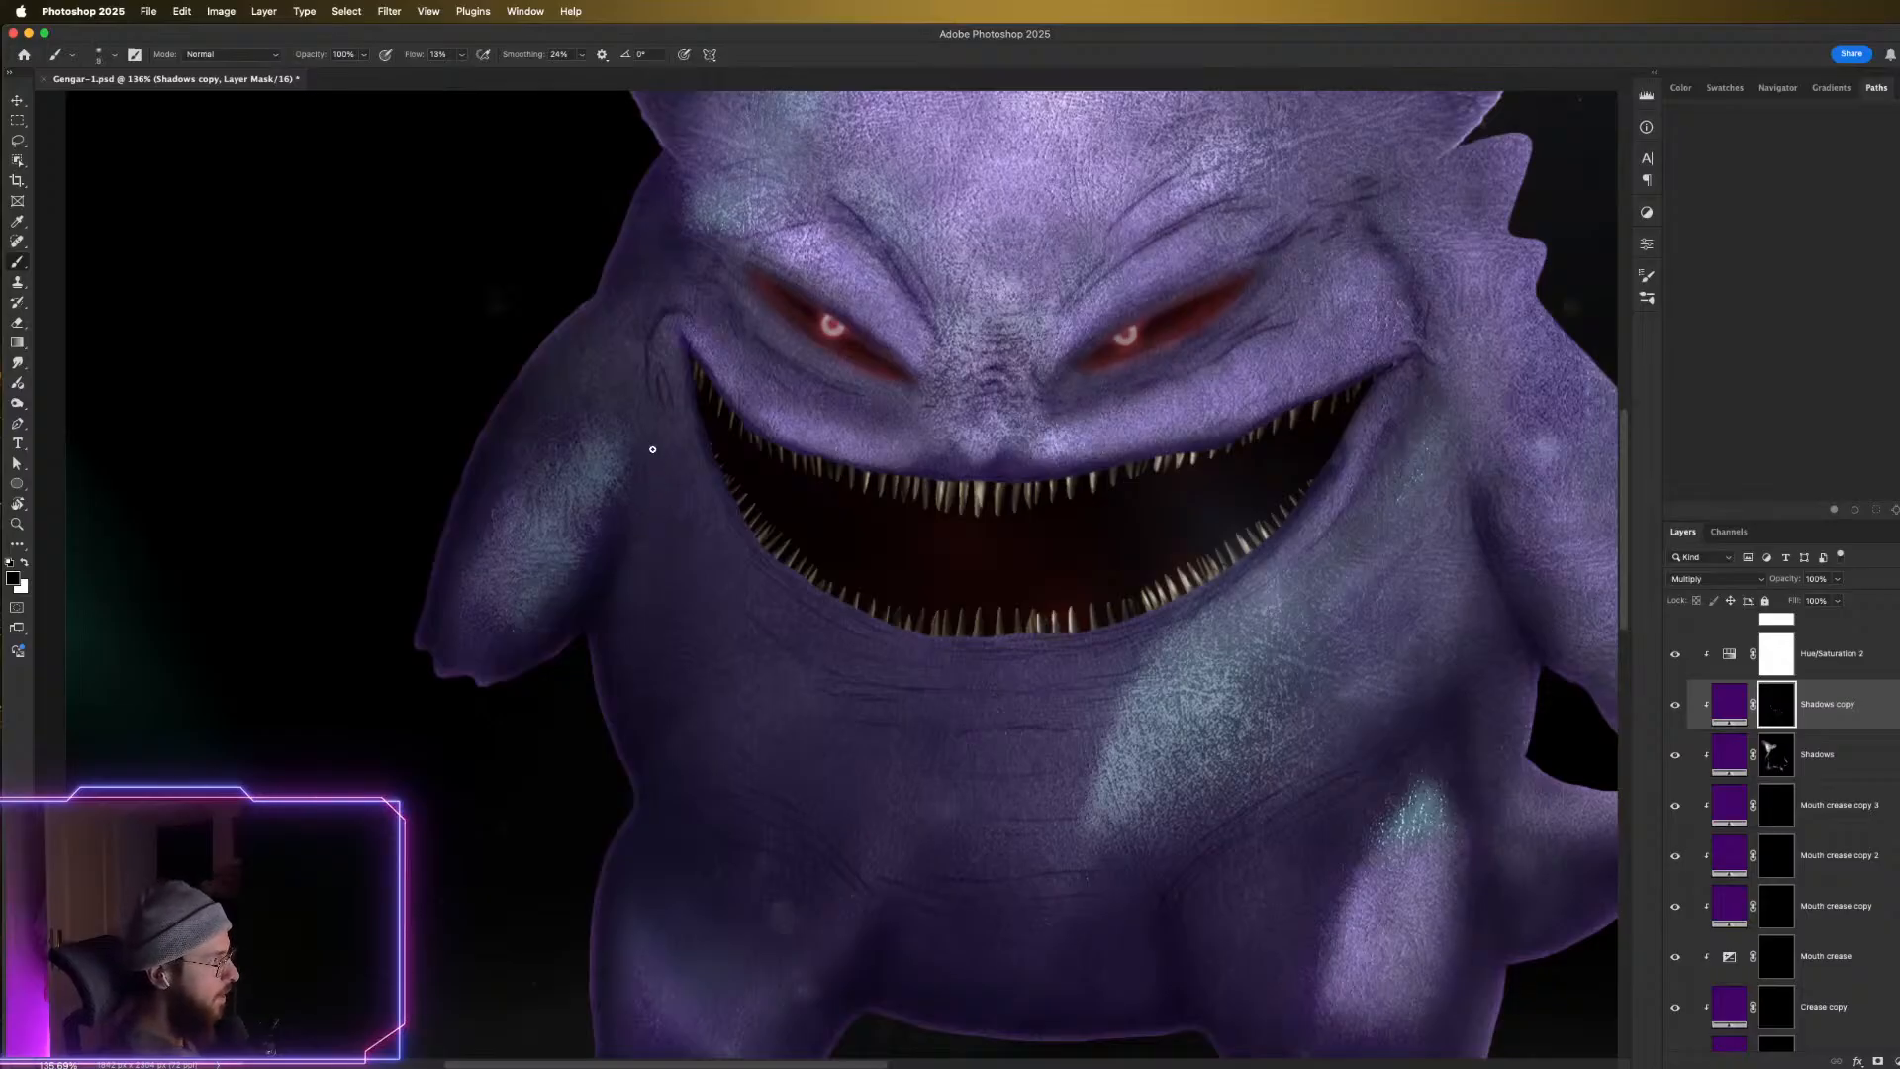
key(x)
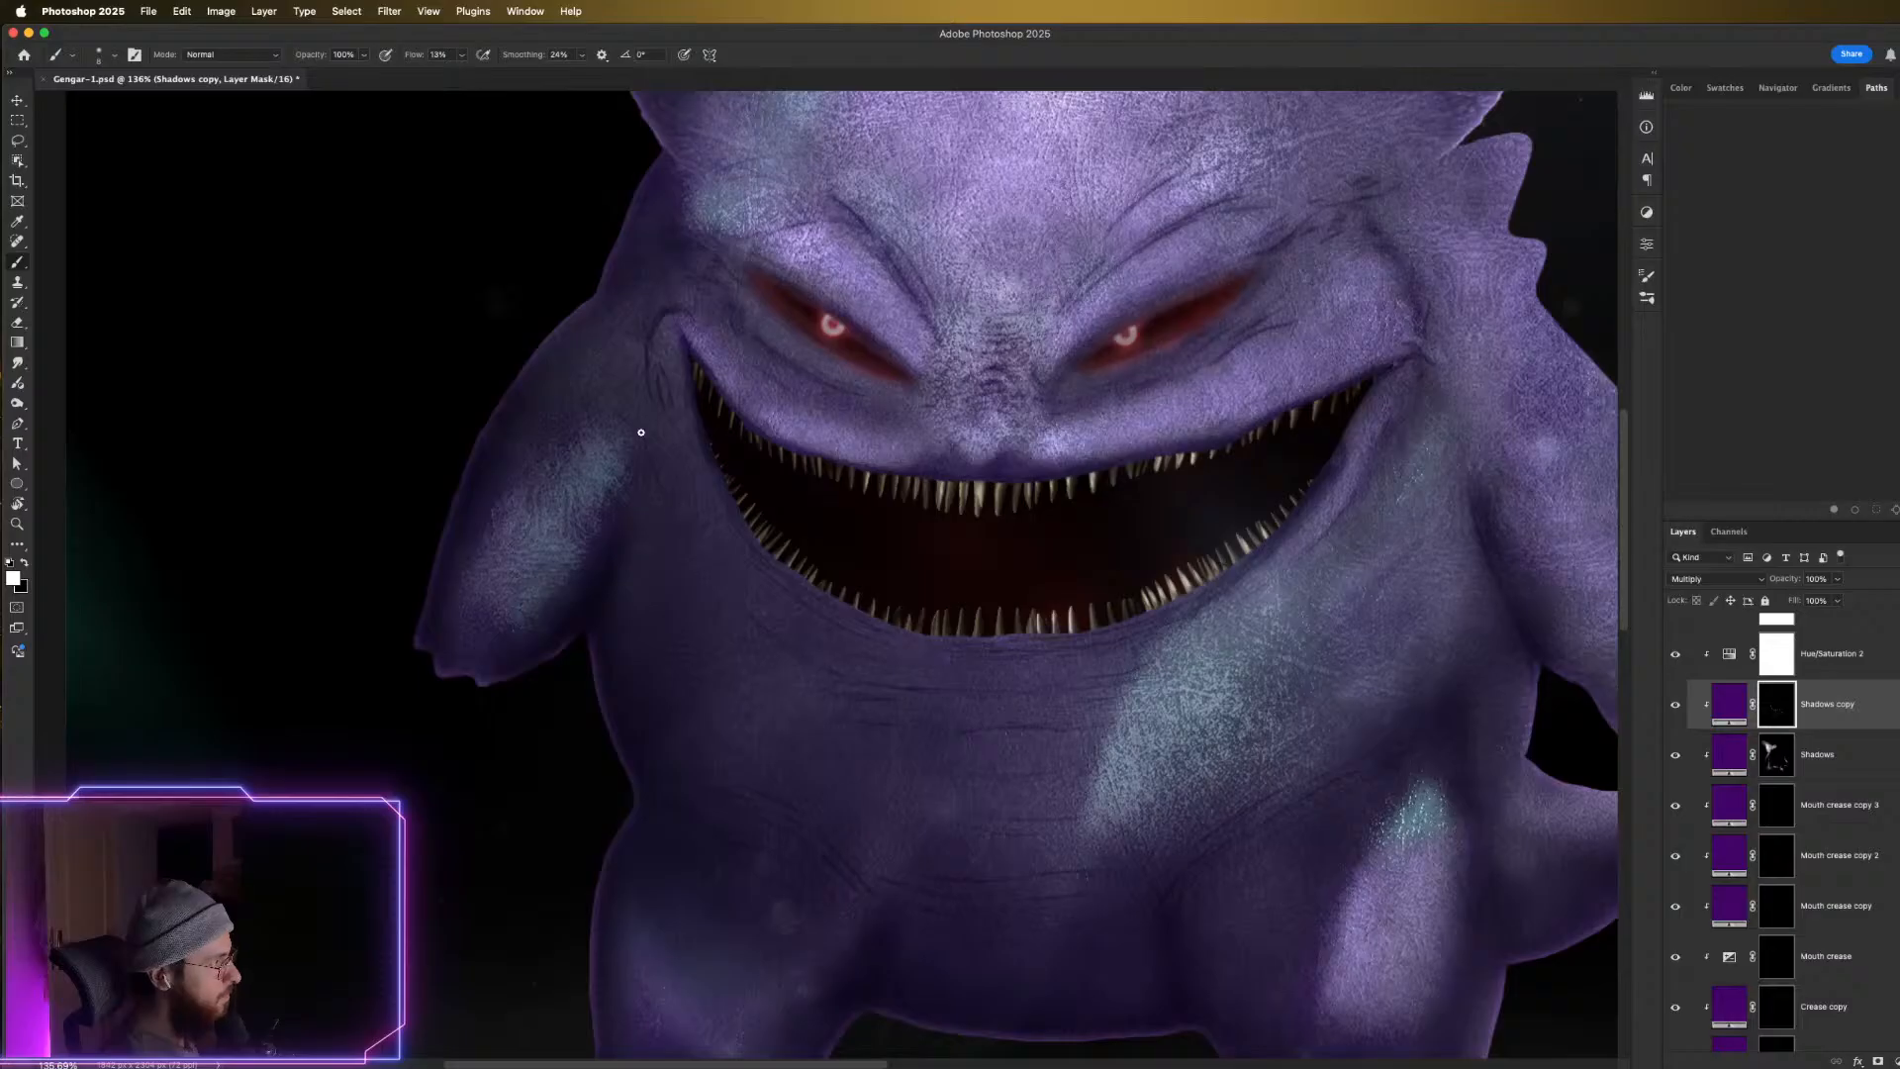
key(bracketleft)
key(bracketleft)
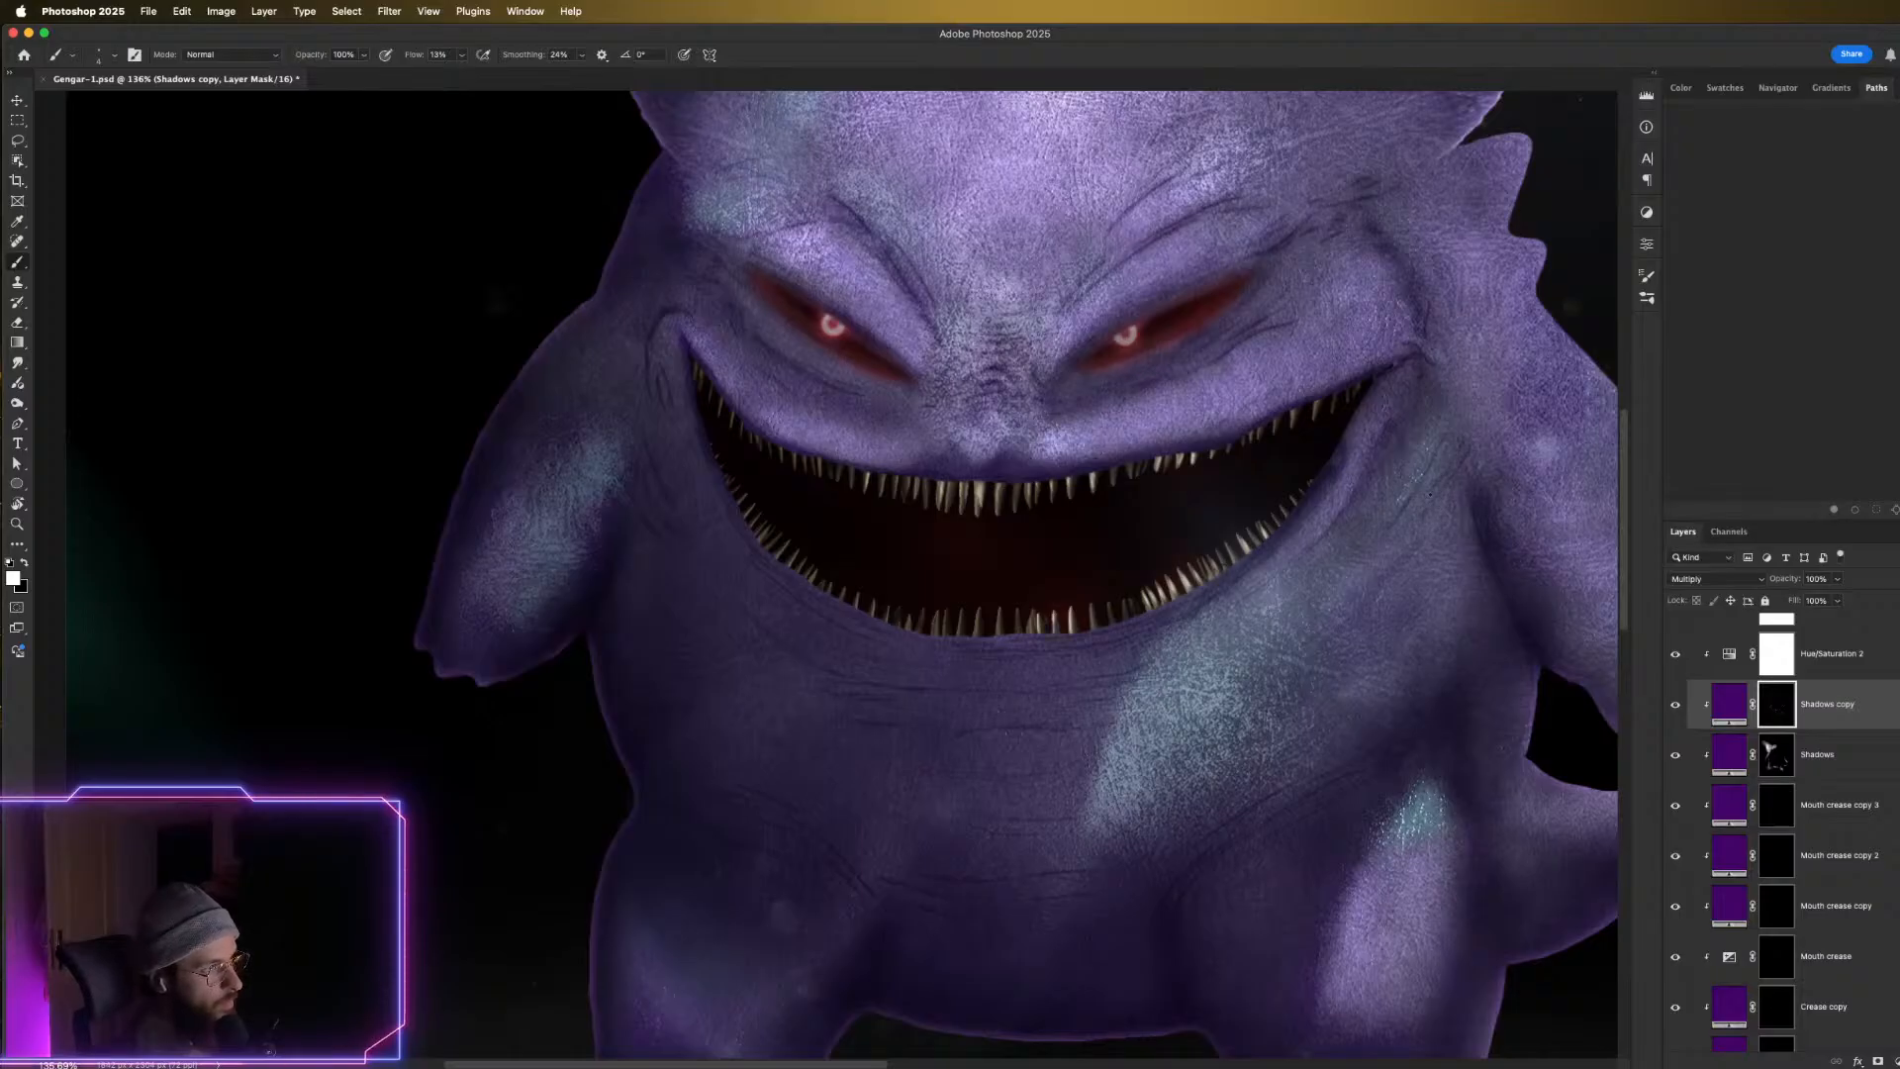
Step: Paint fine creases on the side of the body beneath the right-hand arm, just above the tail
key(z)
mouse_move(1425, 702)
mouse_down()
mouse_move(1299, 711)
mouse_move(1333, 725)
mouse_move(1347, 768)
mouse_up()
key(b)
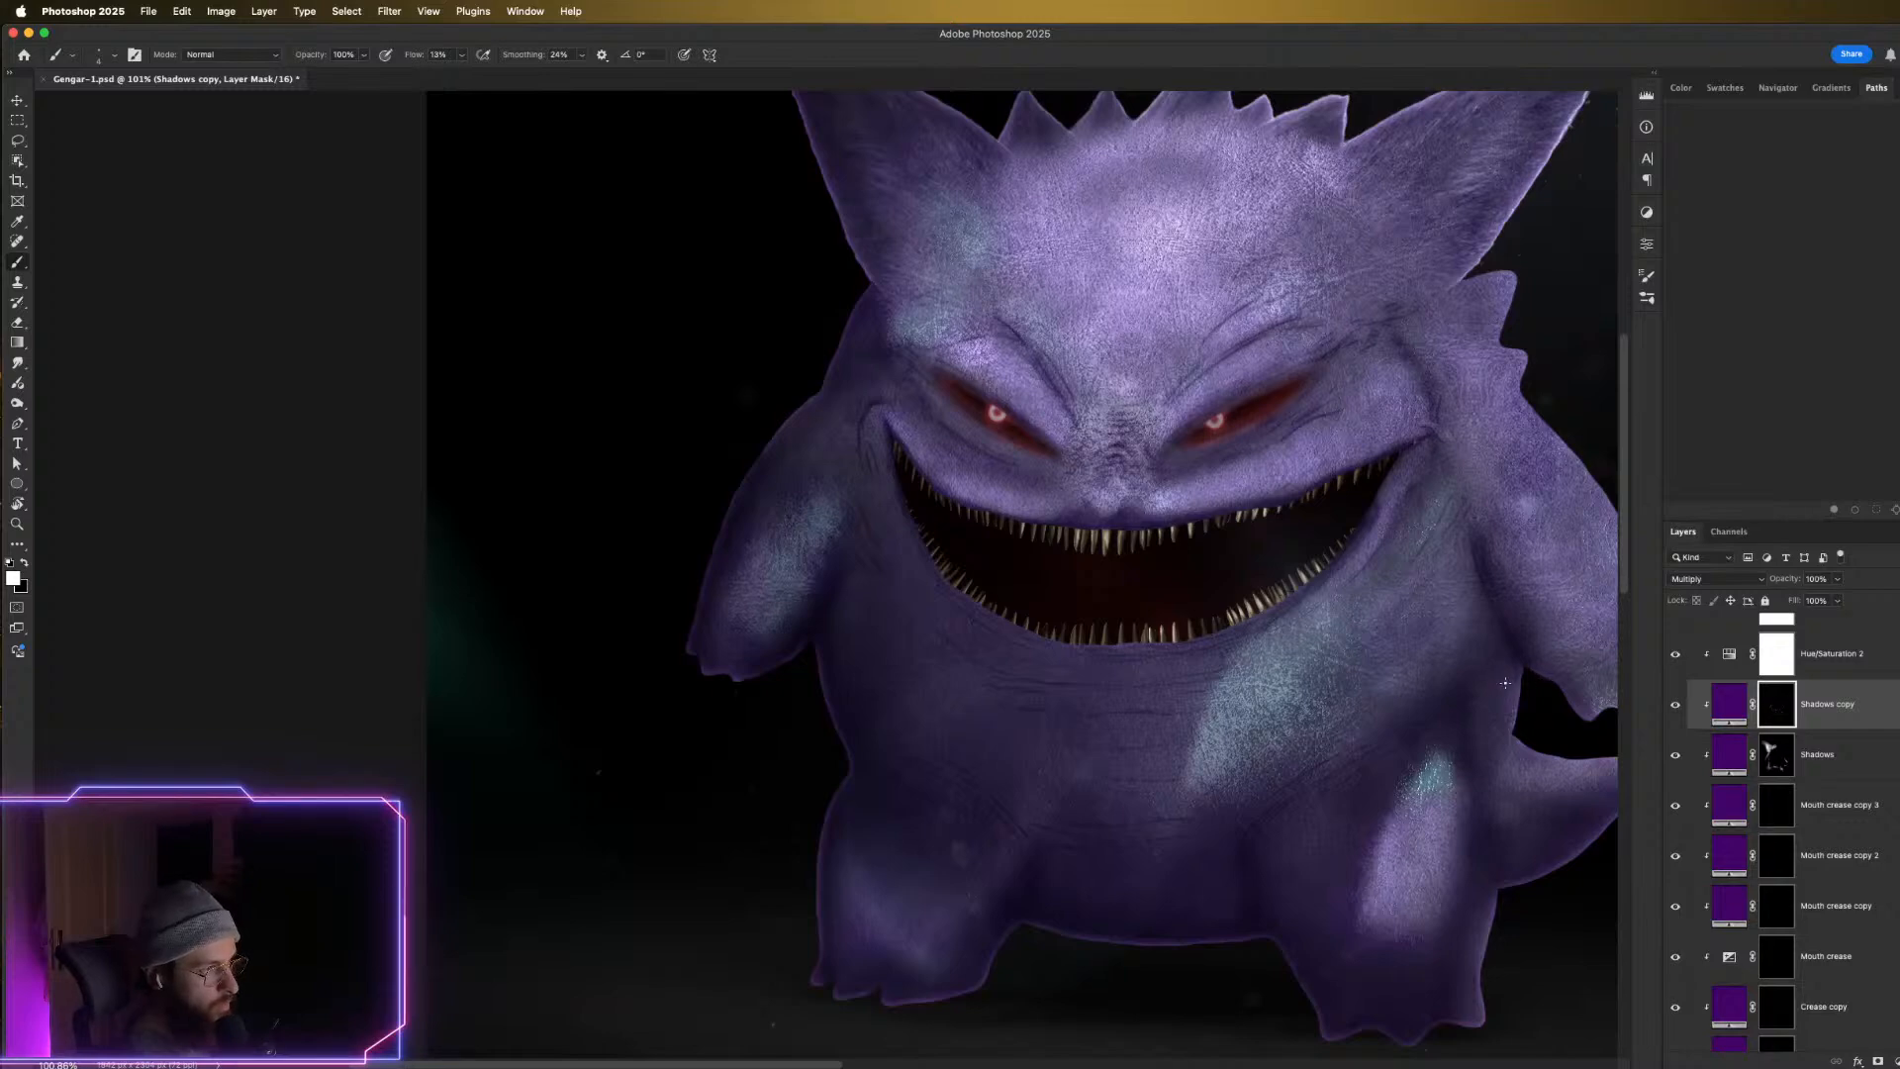
scroll(1513, 674, up, 6)
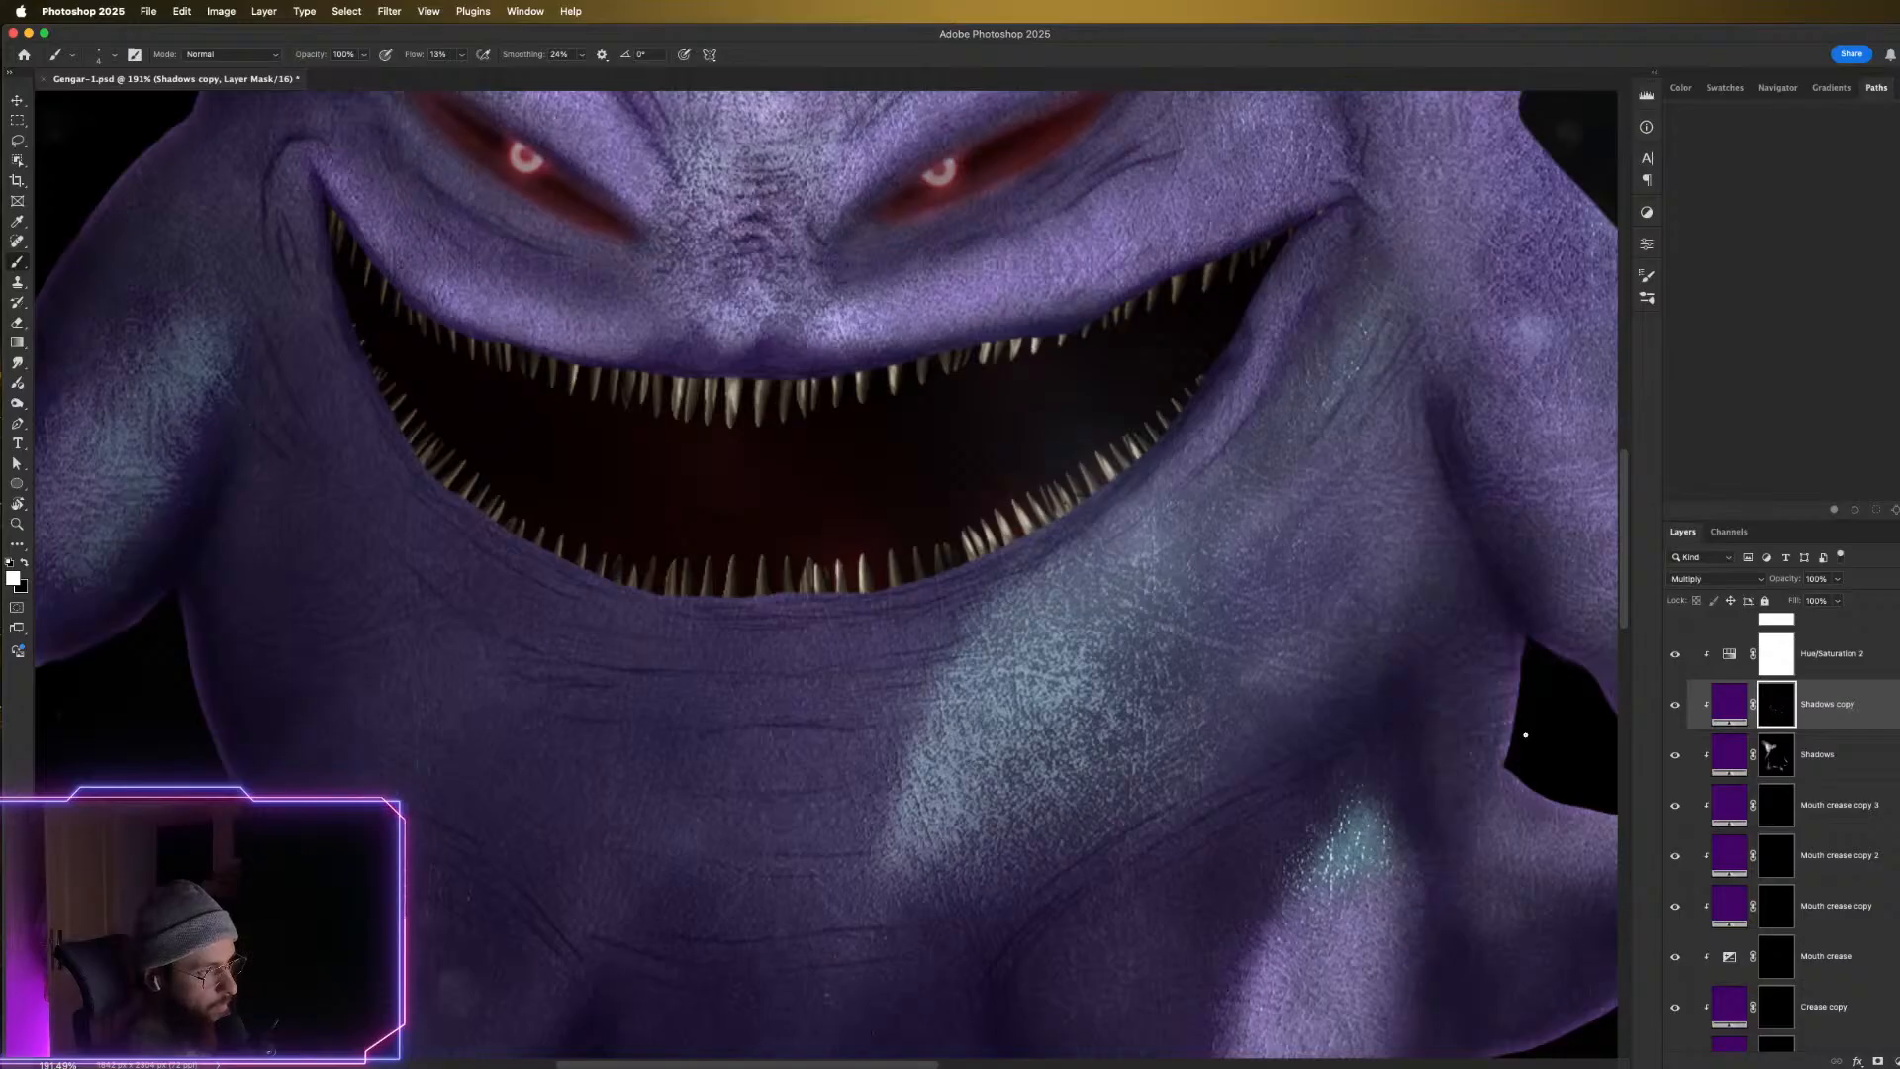
key(z)
drag(1491, 805, 1424, 812)
key(b)
scroll(1509, 887, up, 5)
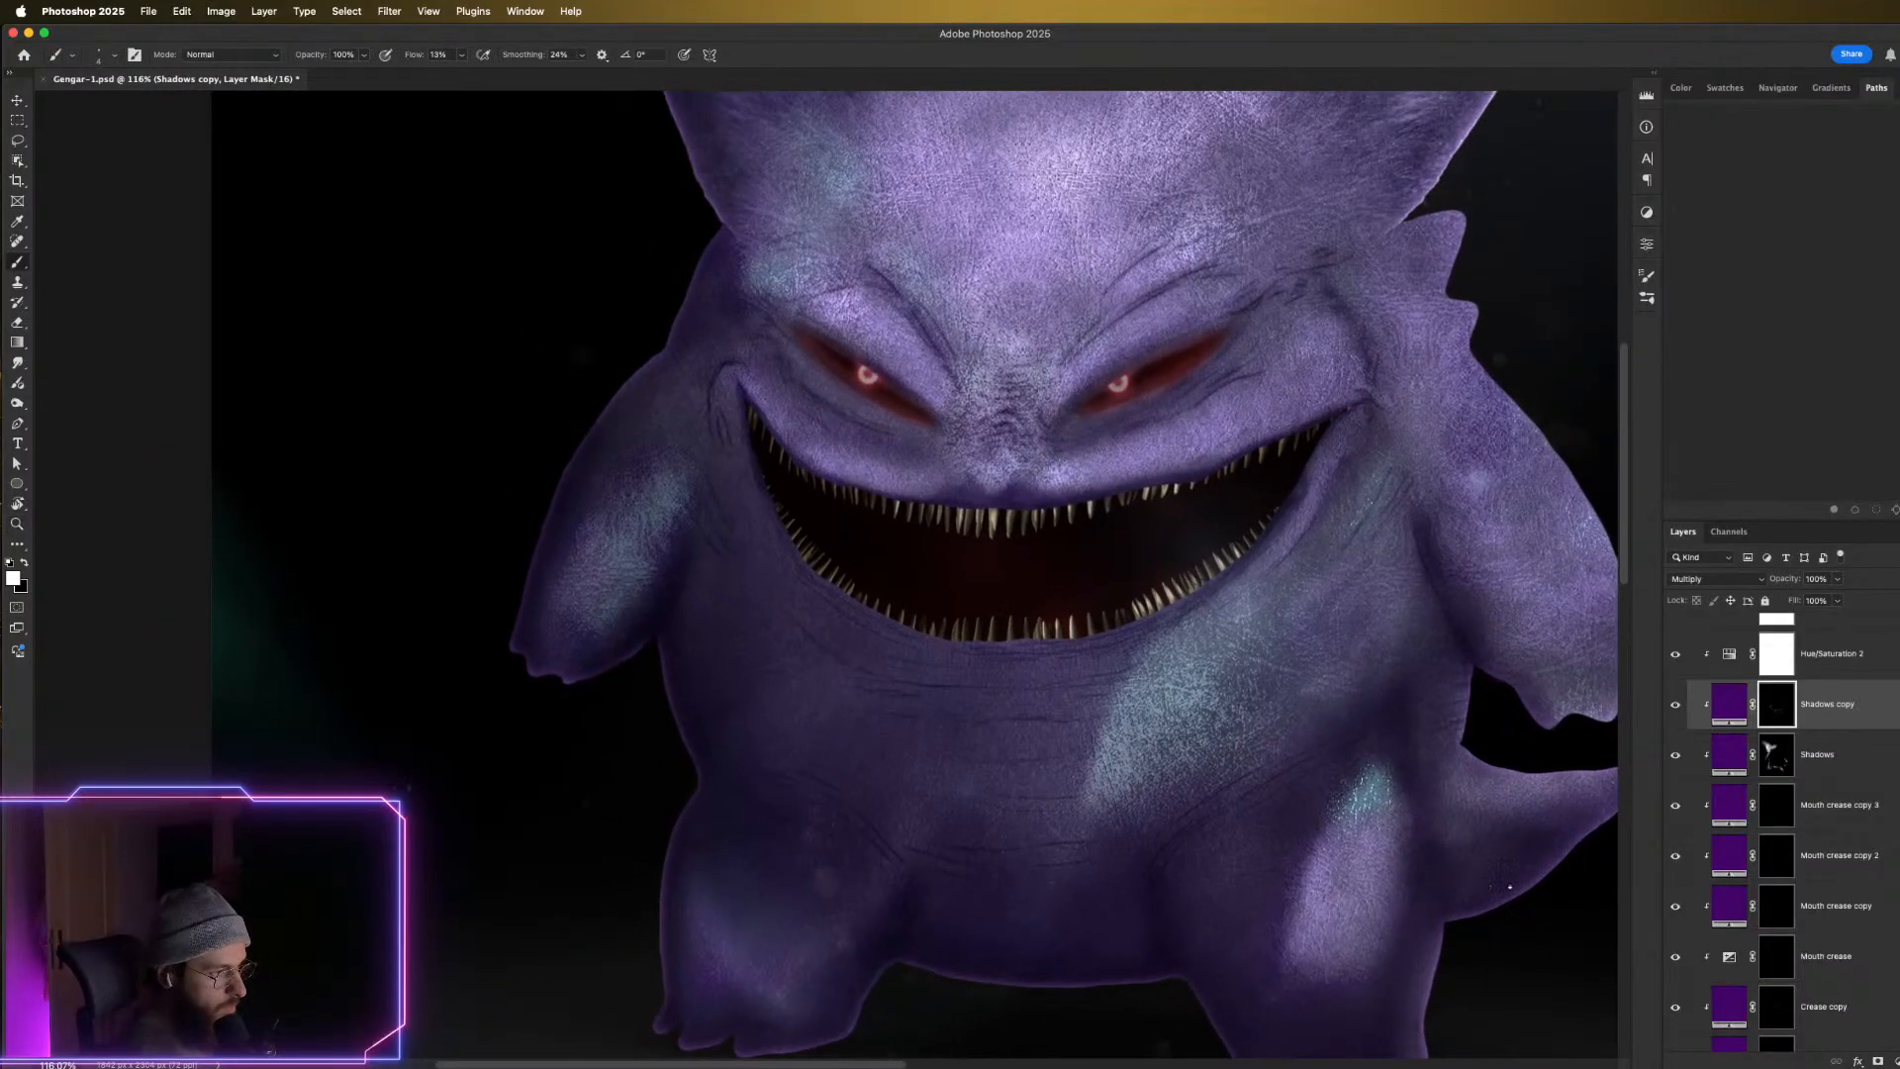
Step: Add fine creases around the toes of the left-hand foot on the Shadows copy mask
scroll(1494, 861, down, 3)
scroll(1494, 861, left, 2)
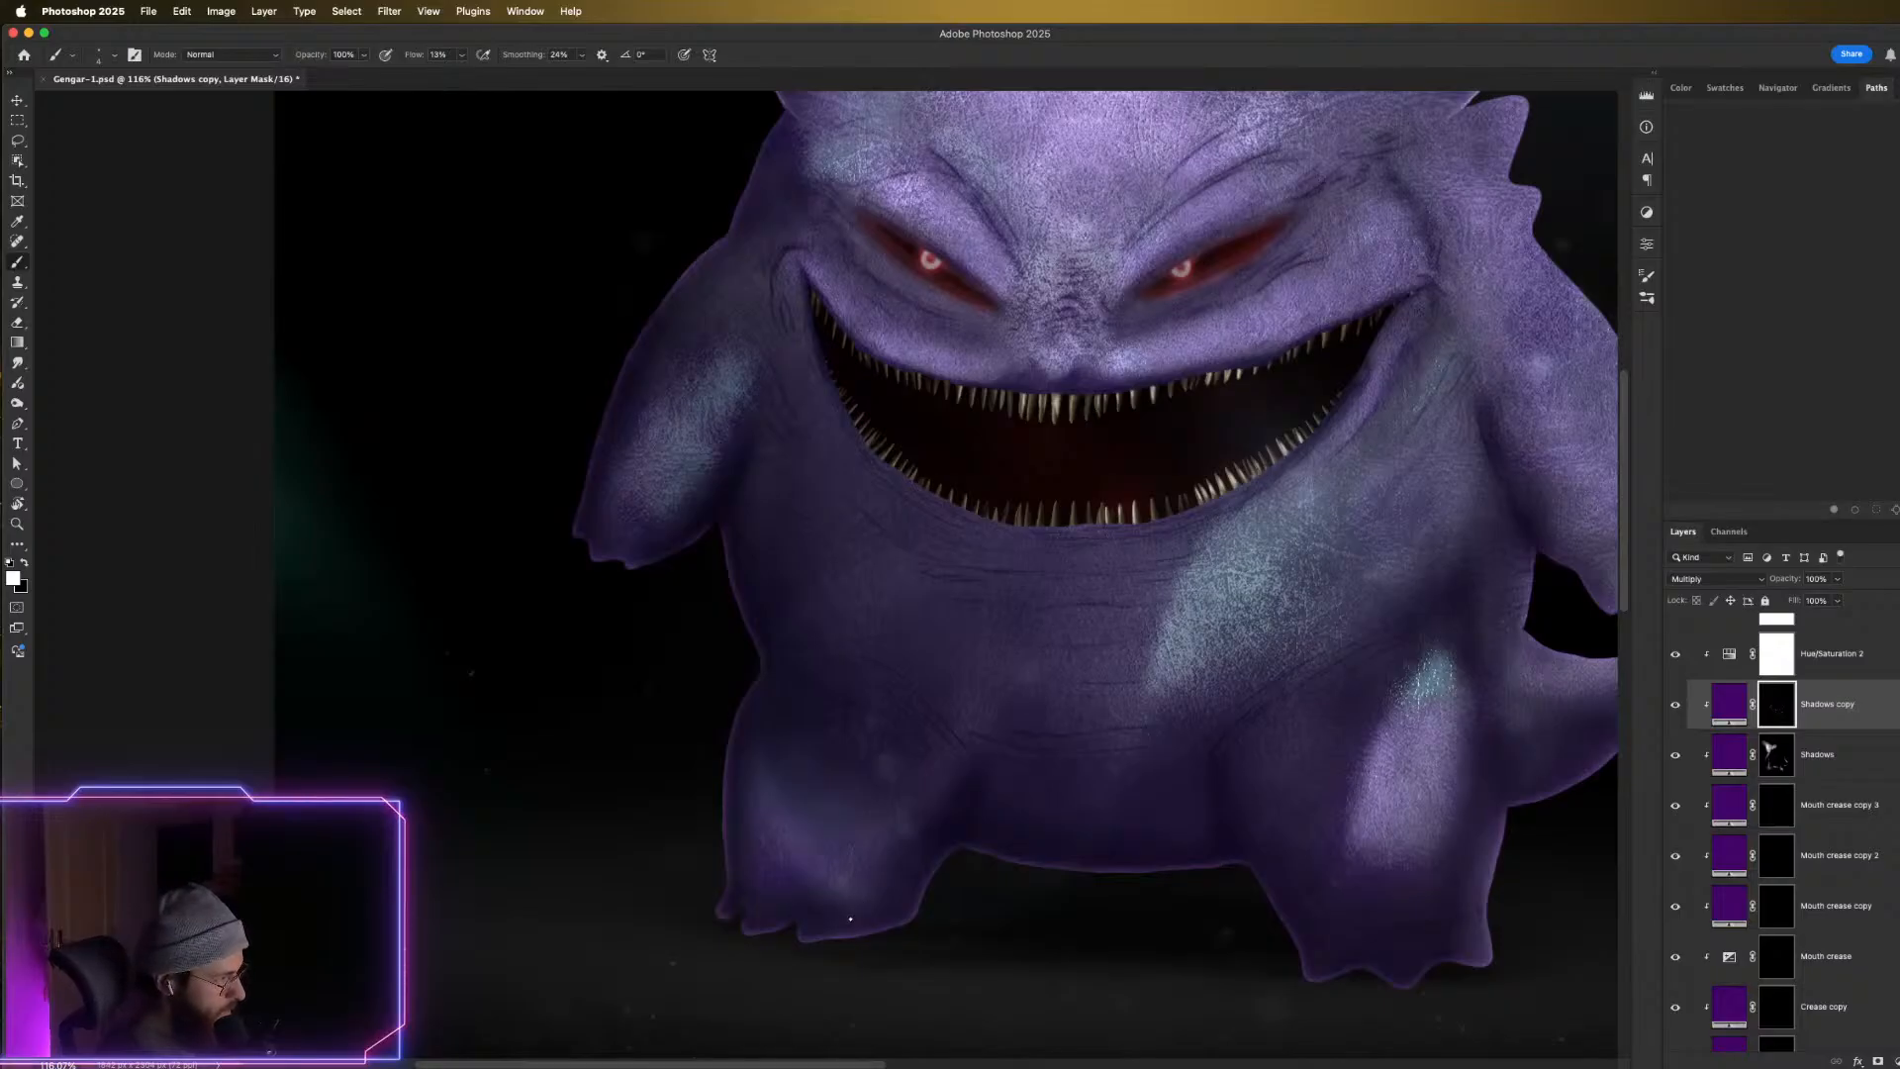
key(z)
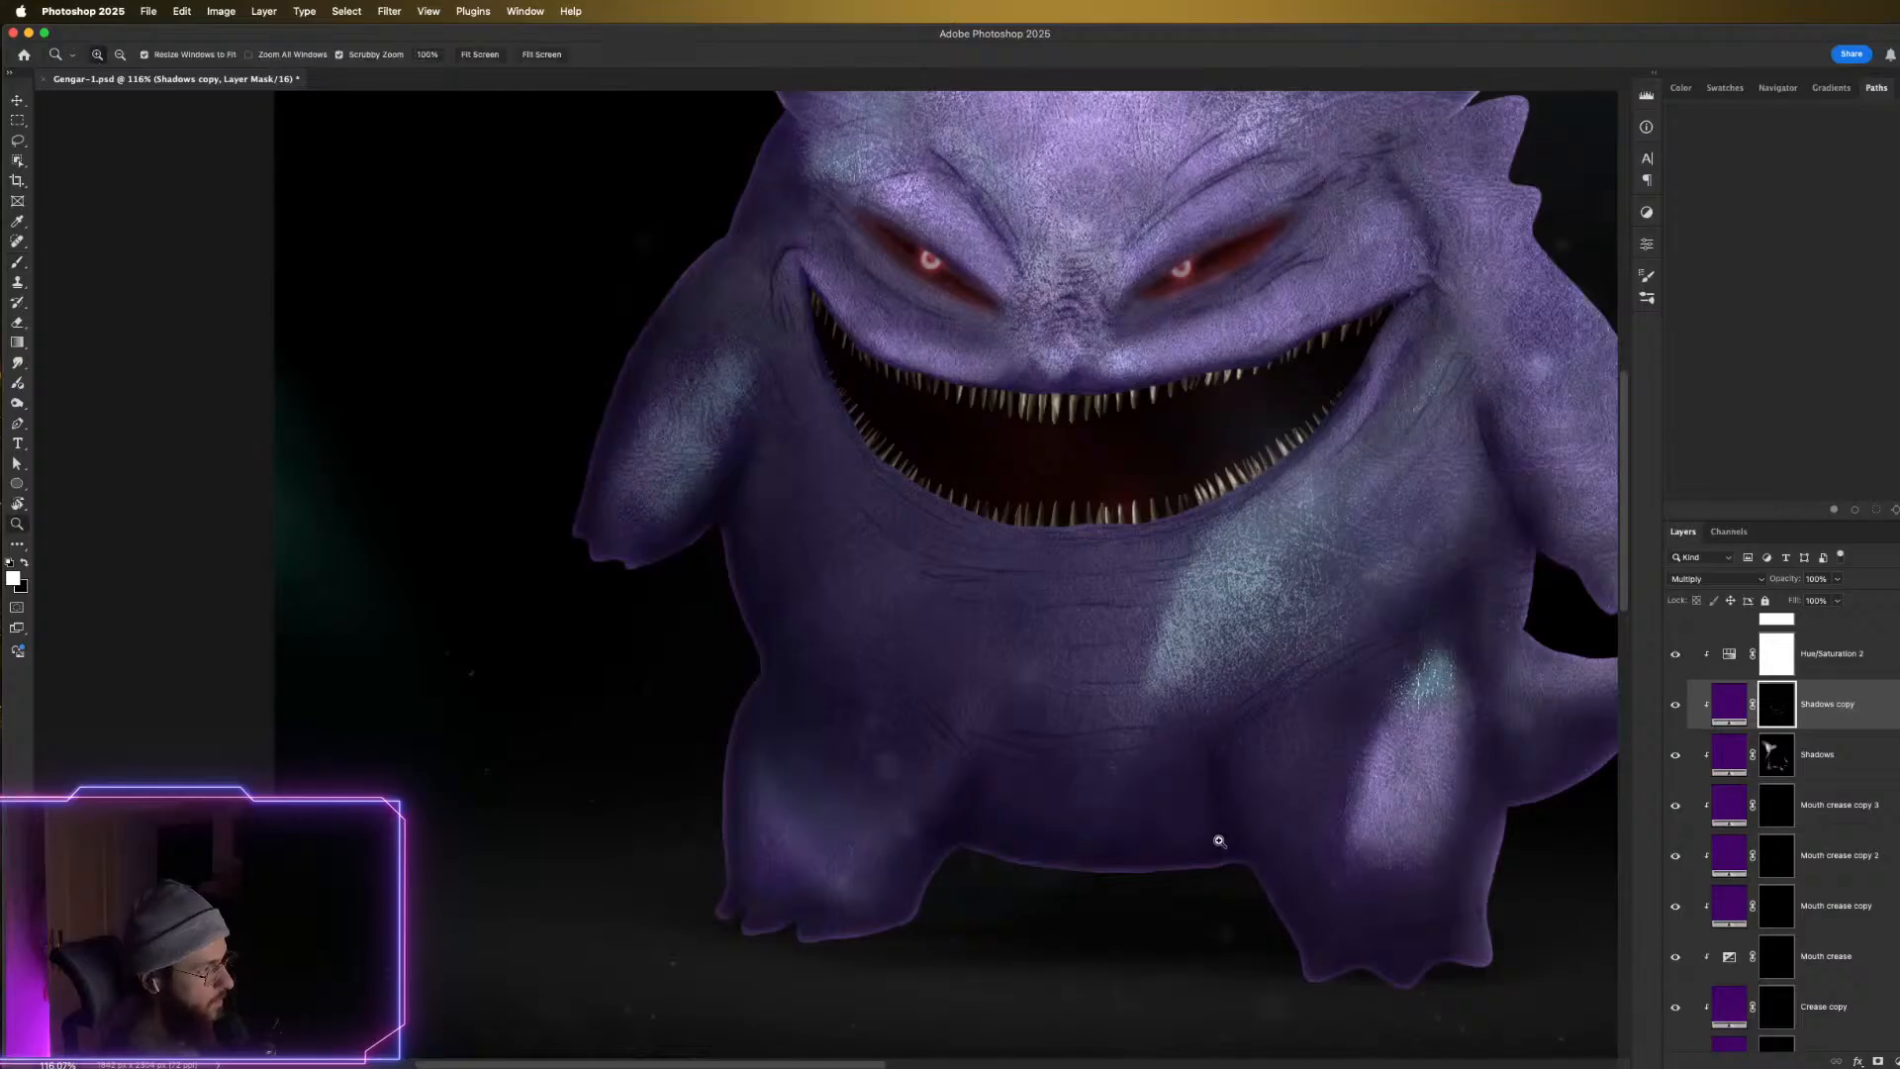
mouse_move(1217, 835)
mouse_down()
mouse_move(1174, 848)
mouse_move(1189, 829)
mouse_up()
key(b)
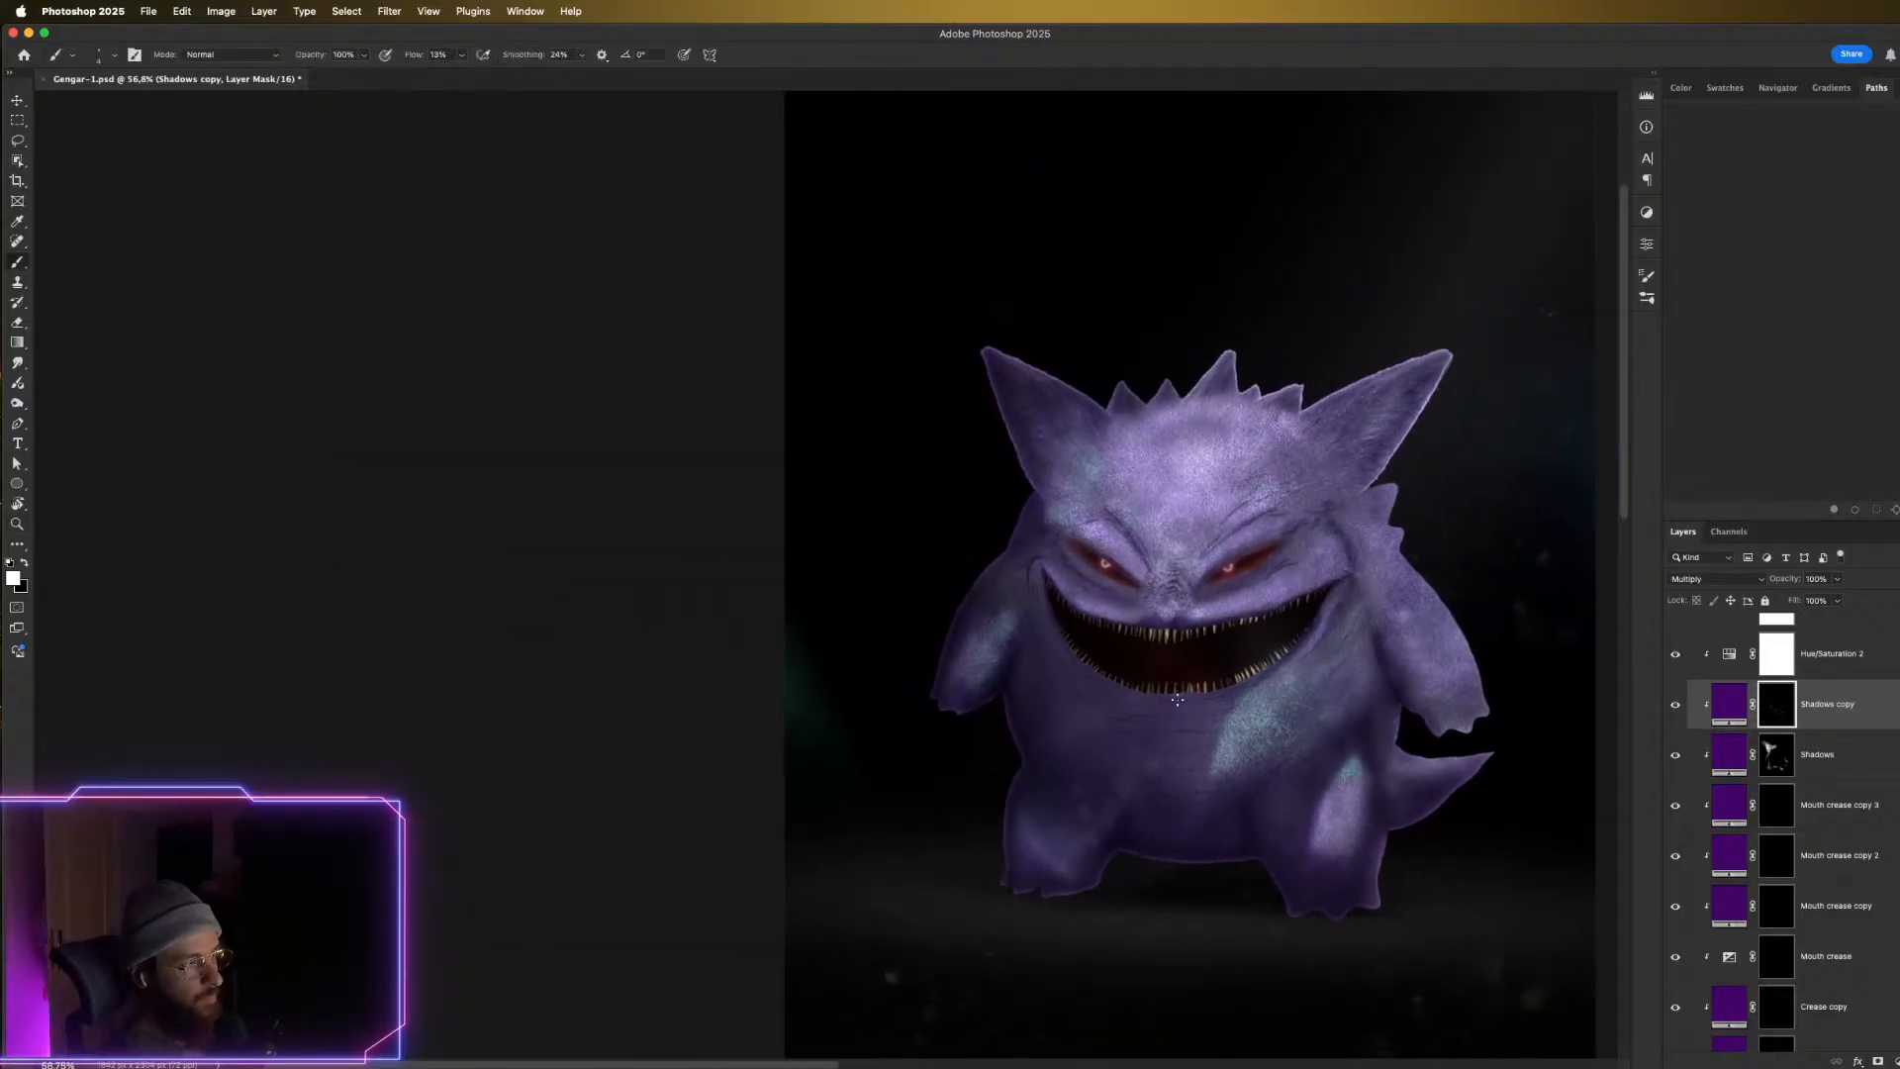
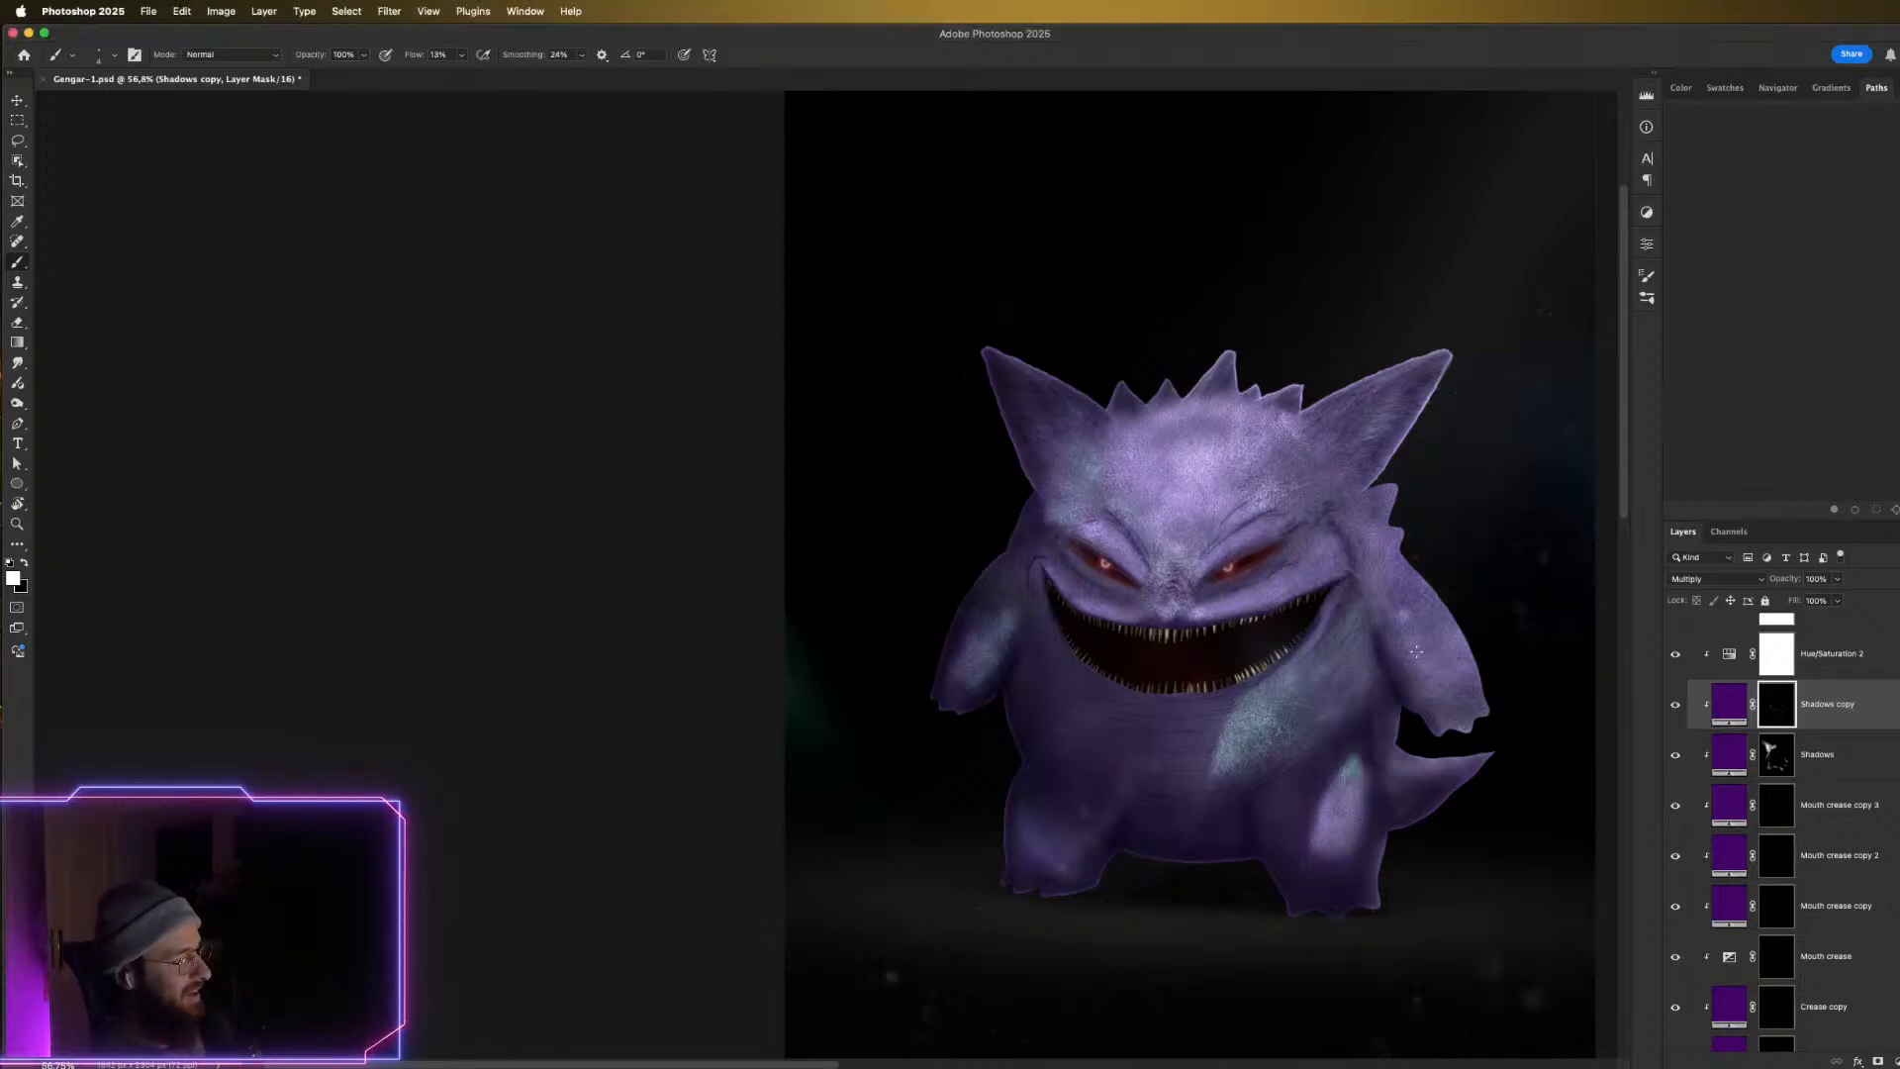
Step: Examine the creases across the whole creature, both at a distance and up close
key(z)
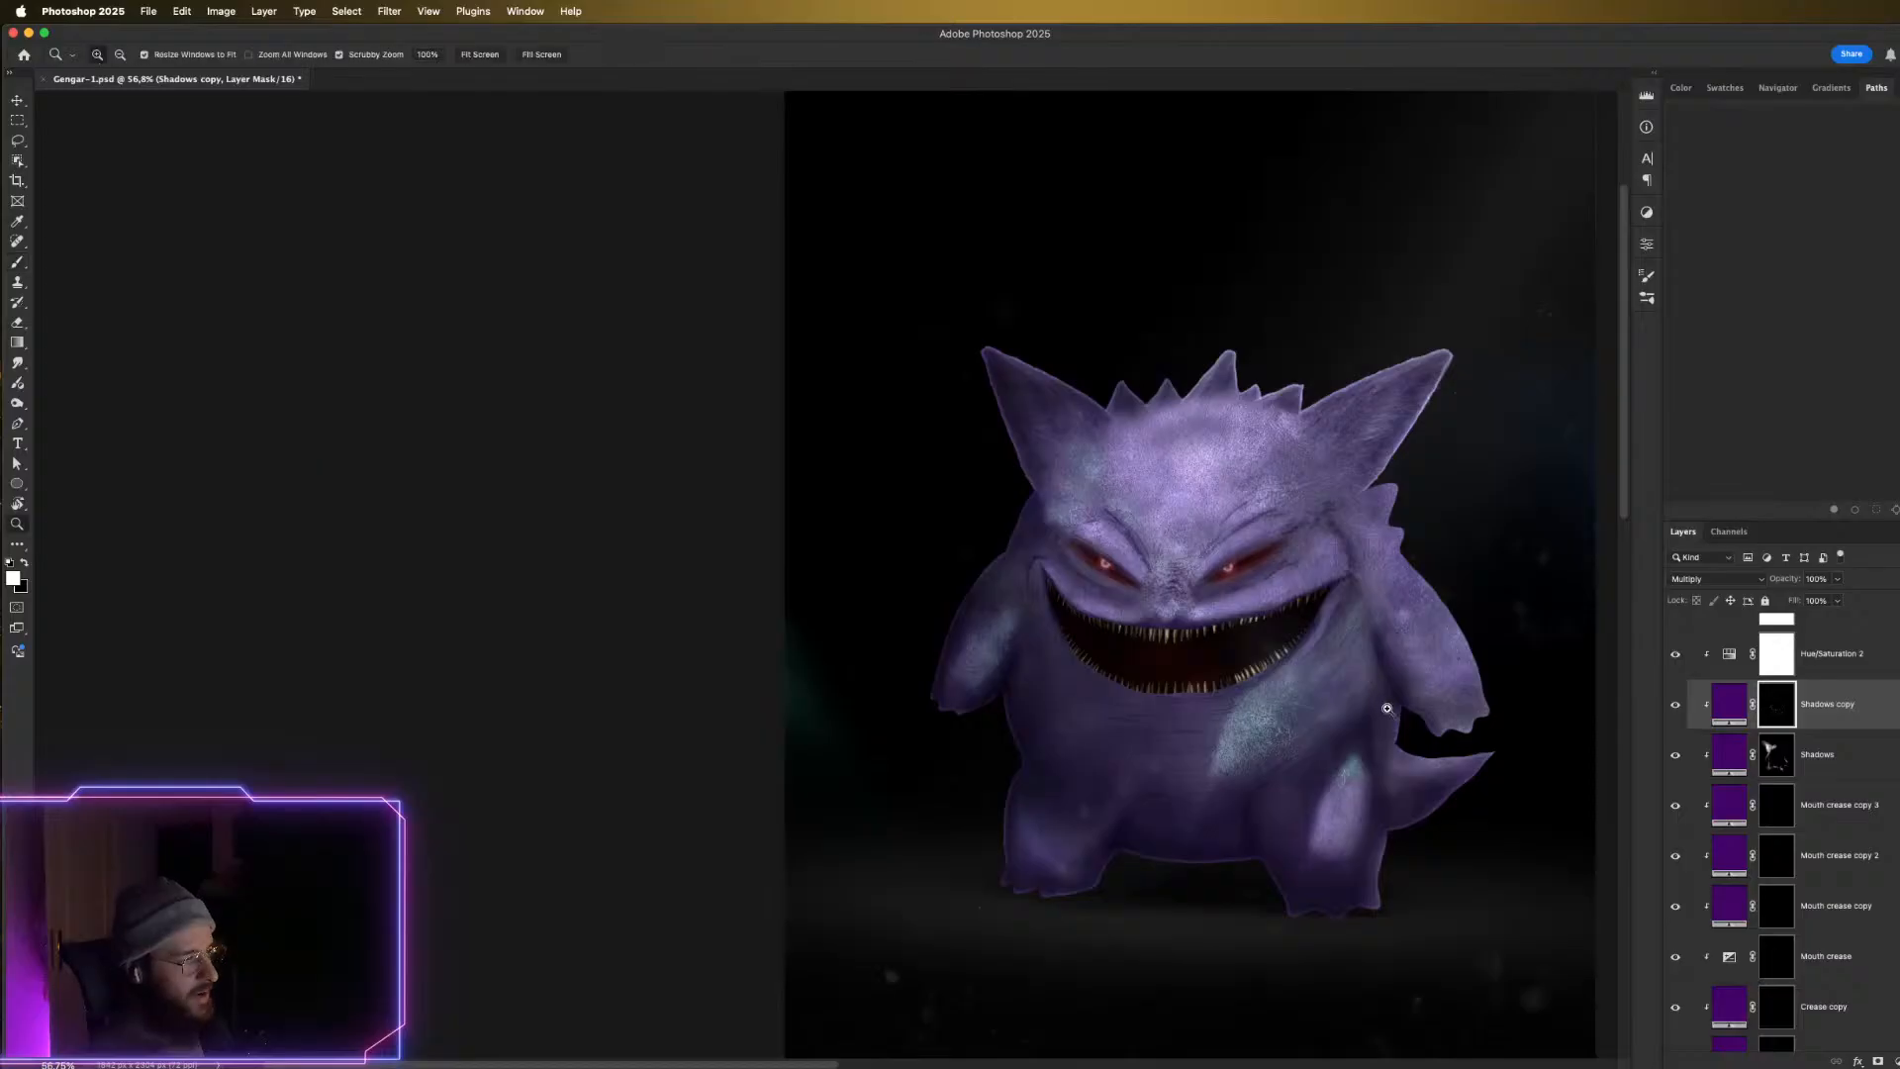
drag(1385, 703, 1417, 714)
key(super+0)
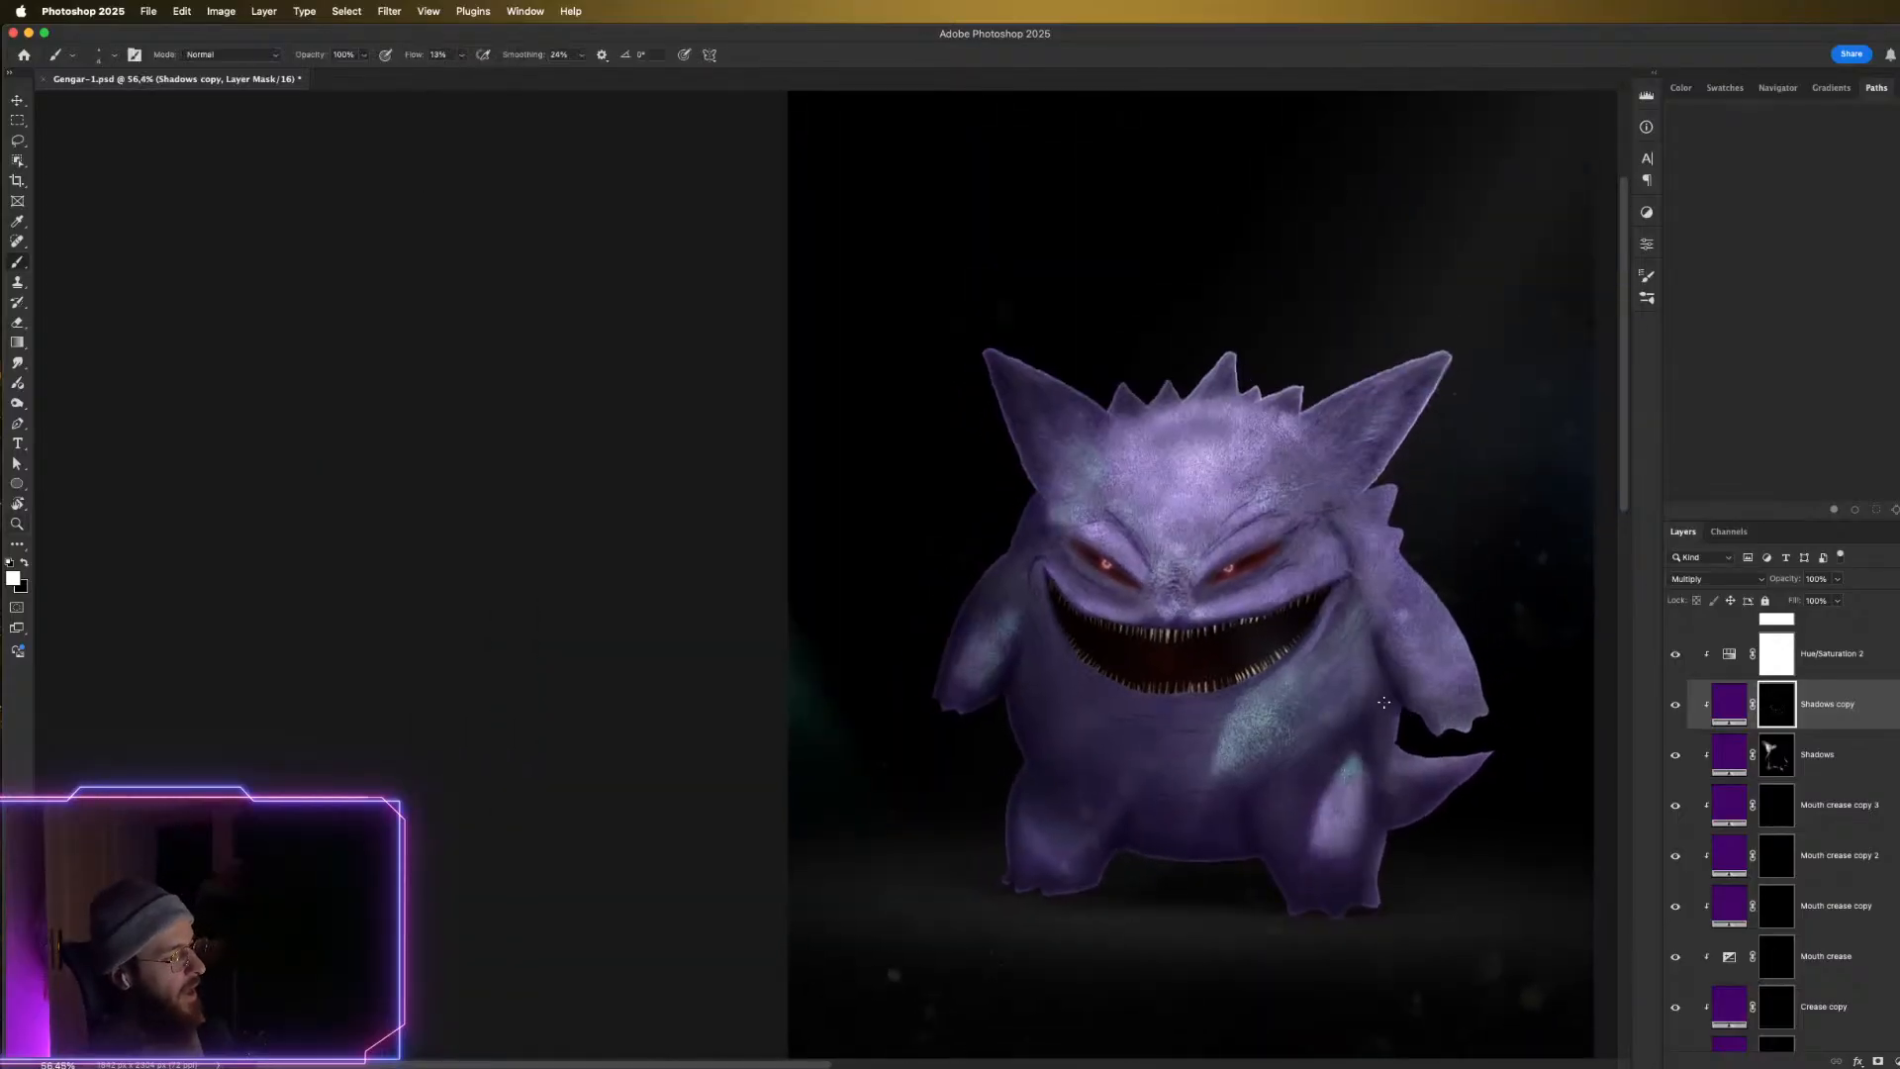
mouse_move(1286, 713)
mouse_down()
mouse_move(1345, 713)
mouse_move(1303, 714)
mouse_up()
scroll(1326, 692, down, 2)
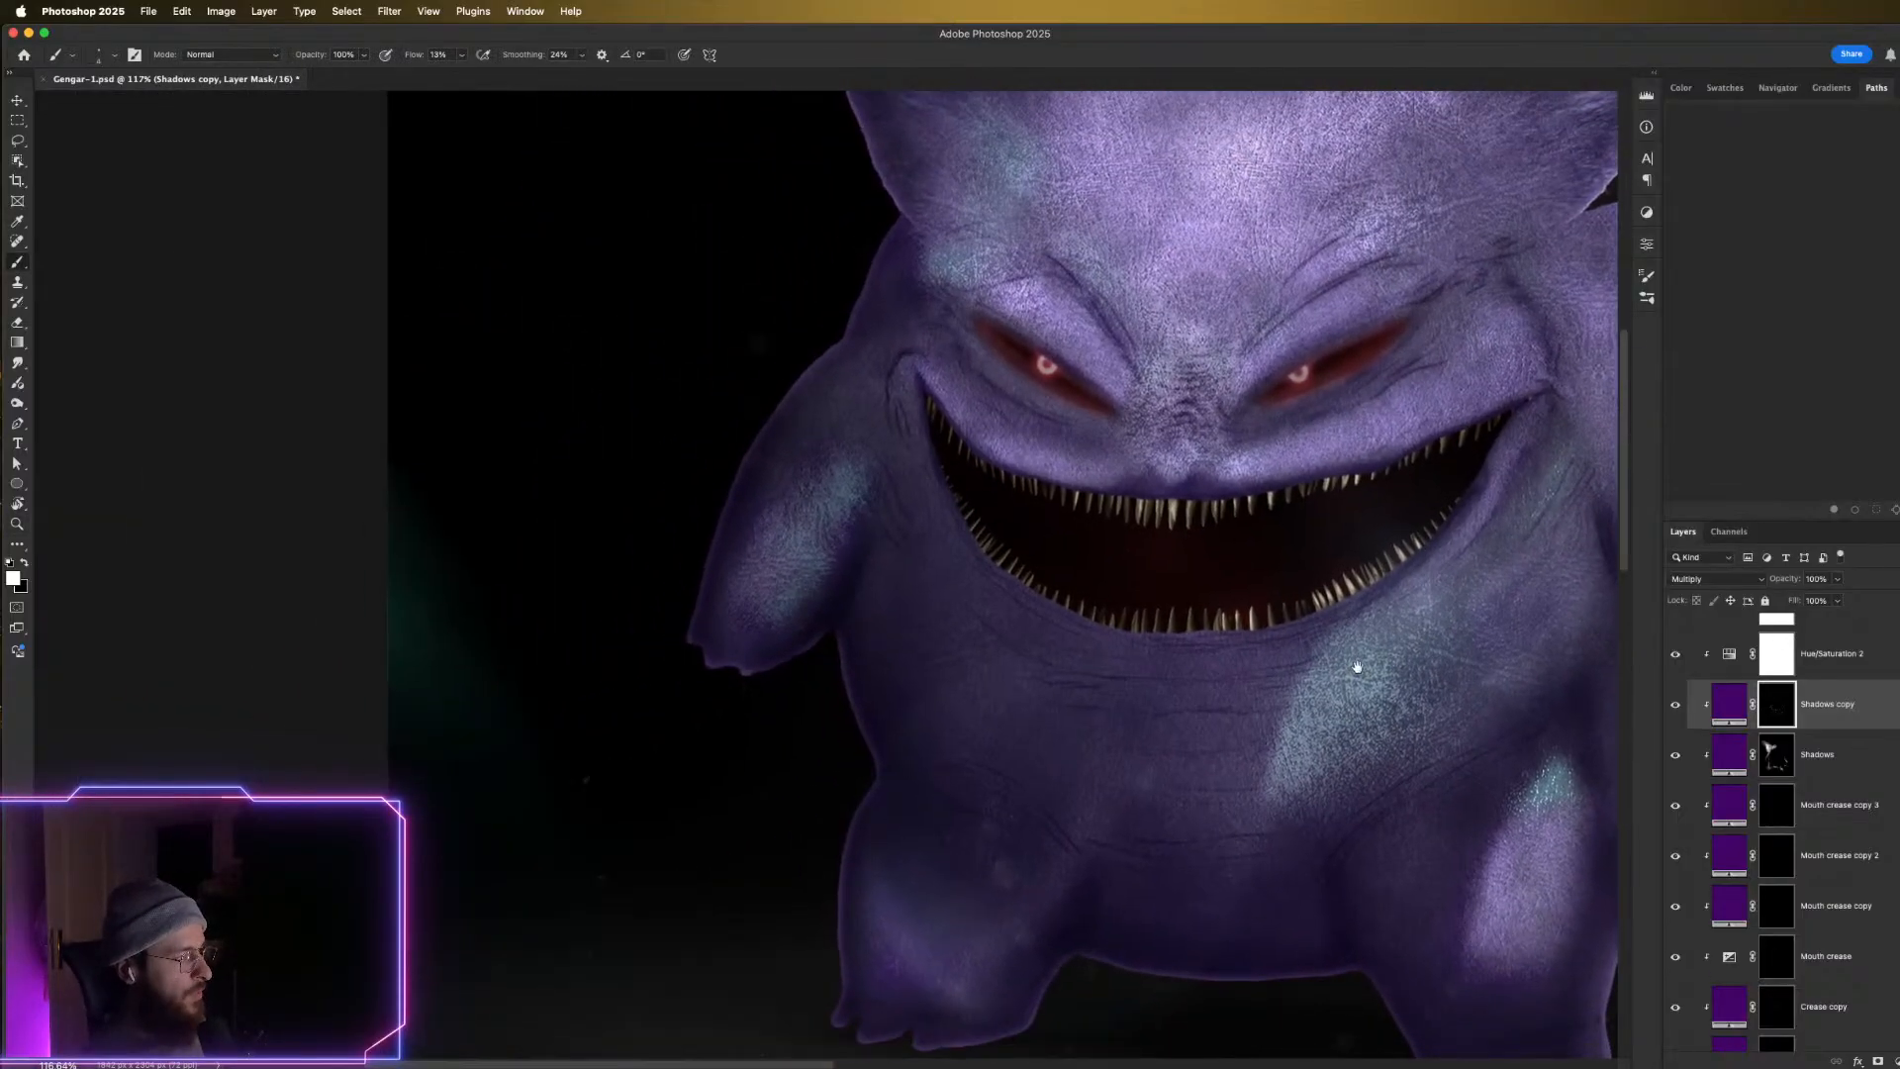
key(b)
scroll(1356, 666, down, 4)
scroll(1287, 706, up, 2)
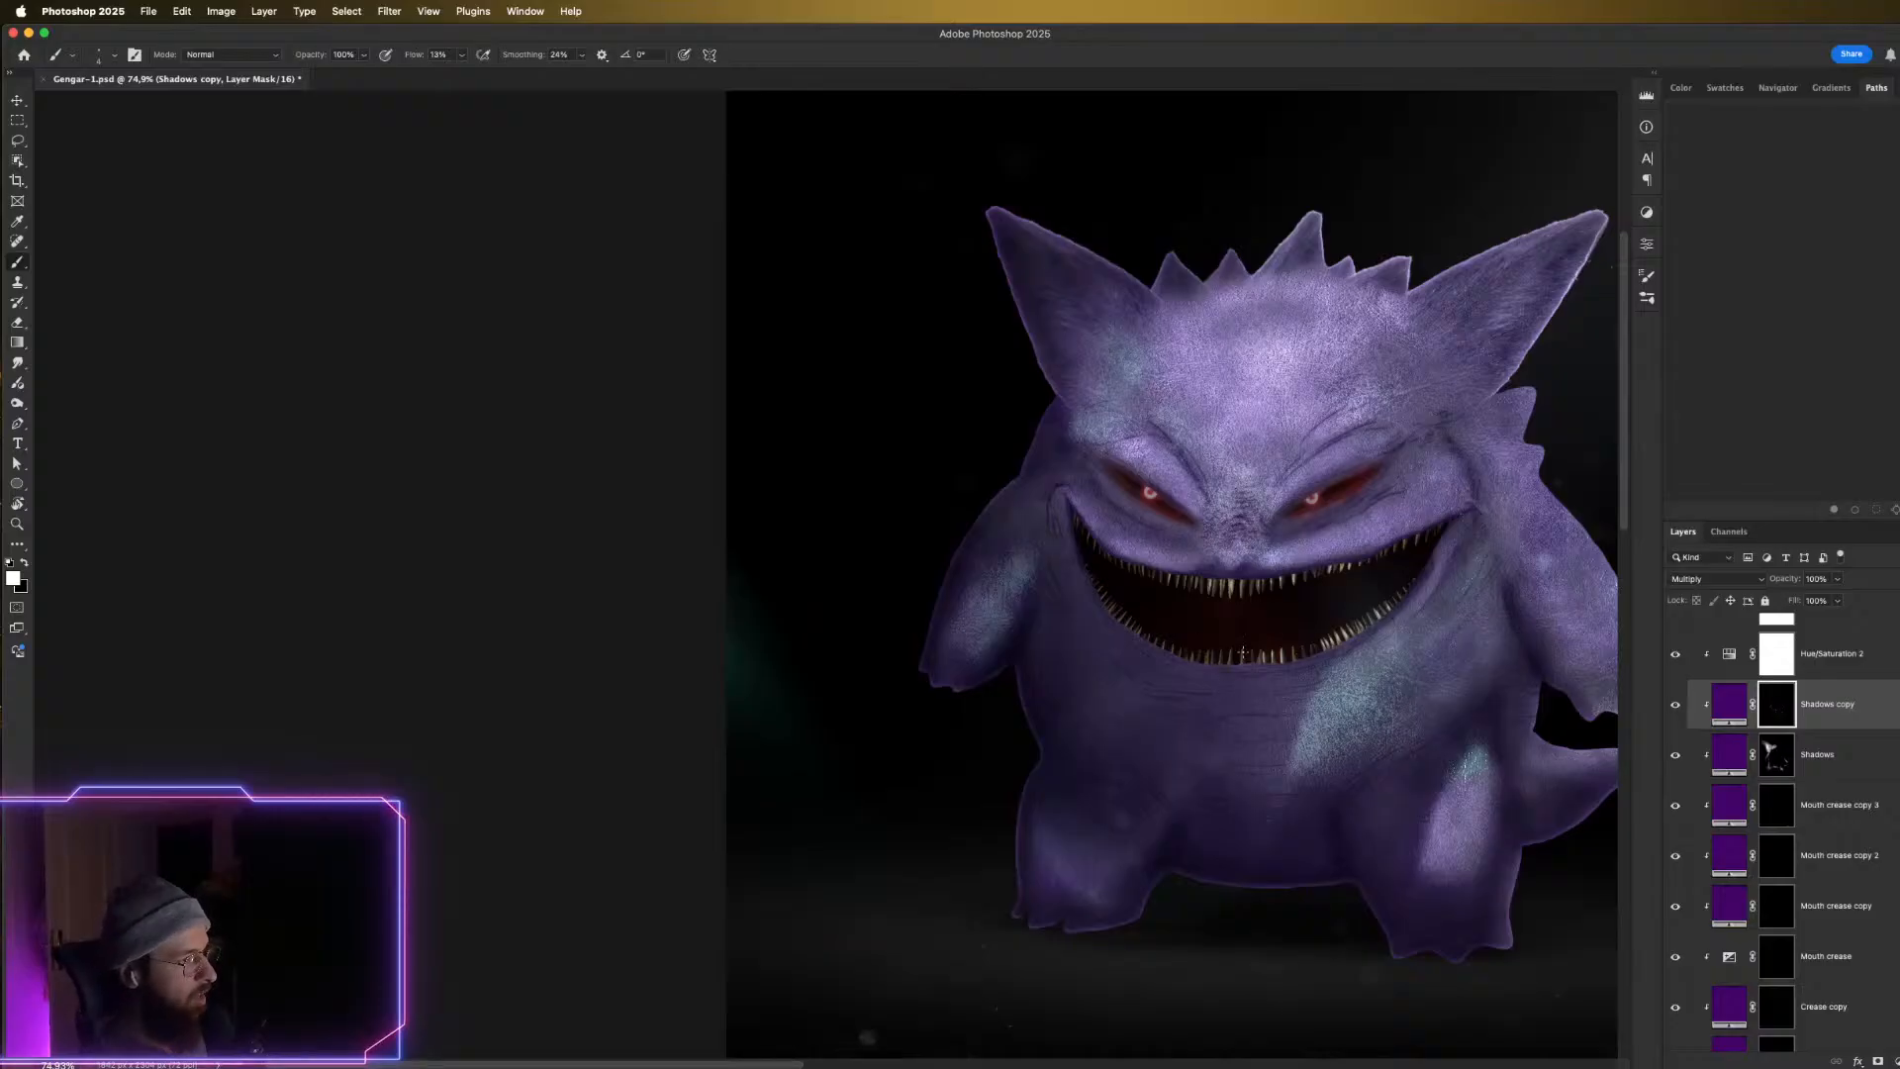
scroll(1434, 752, right, 5)
scroll(1434, 752, down, 1)
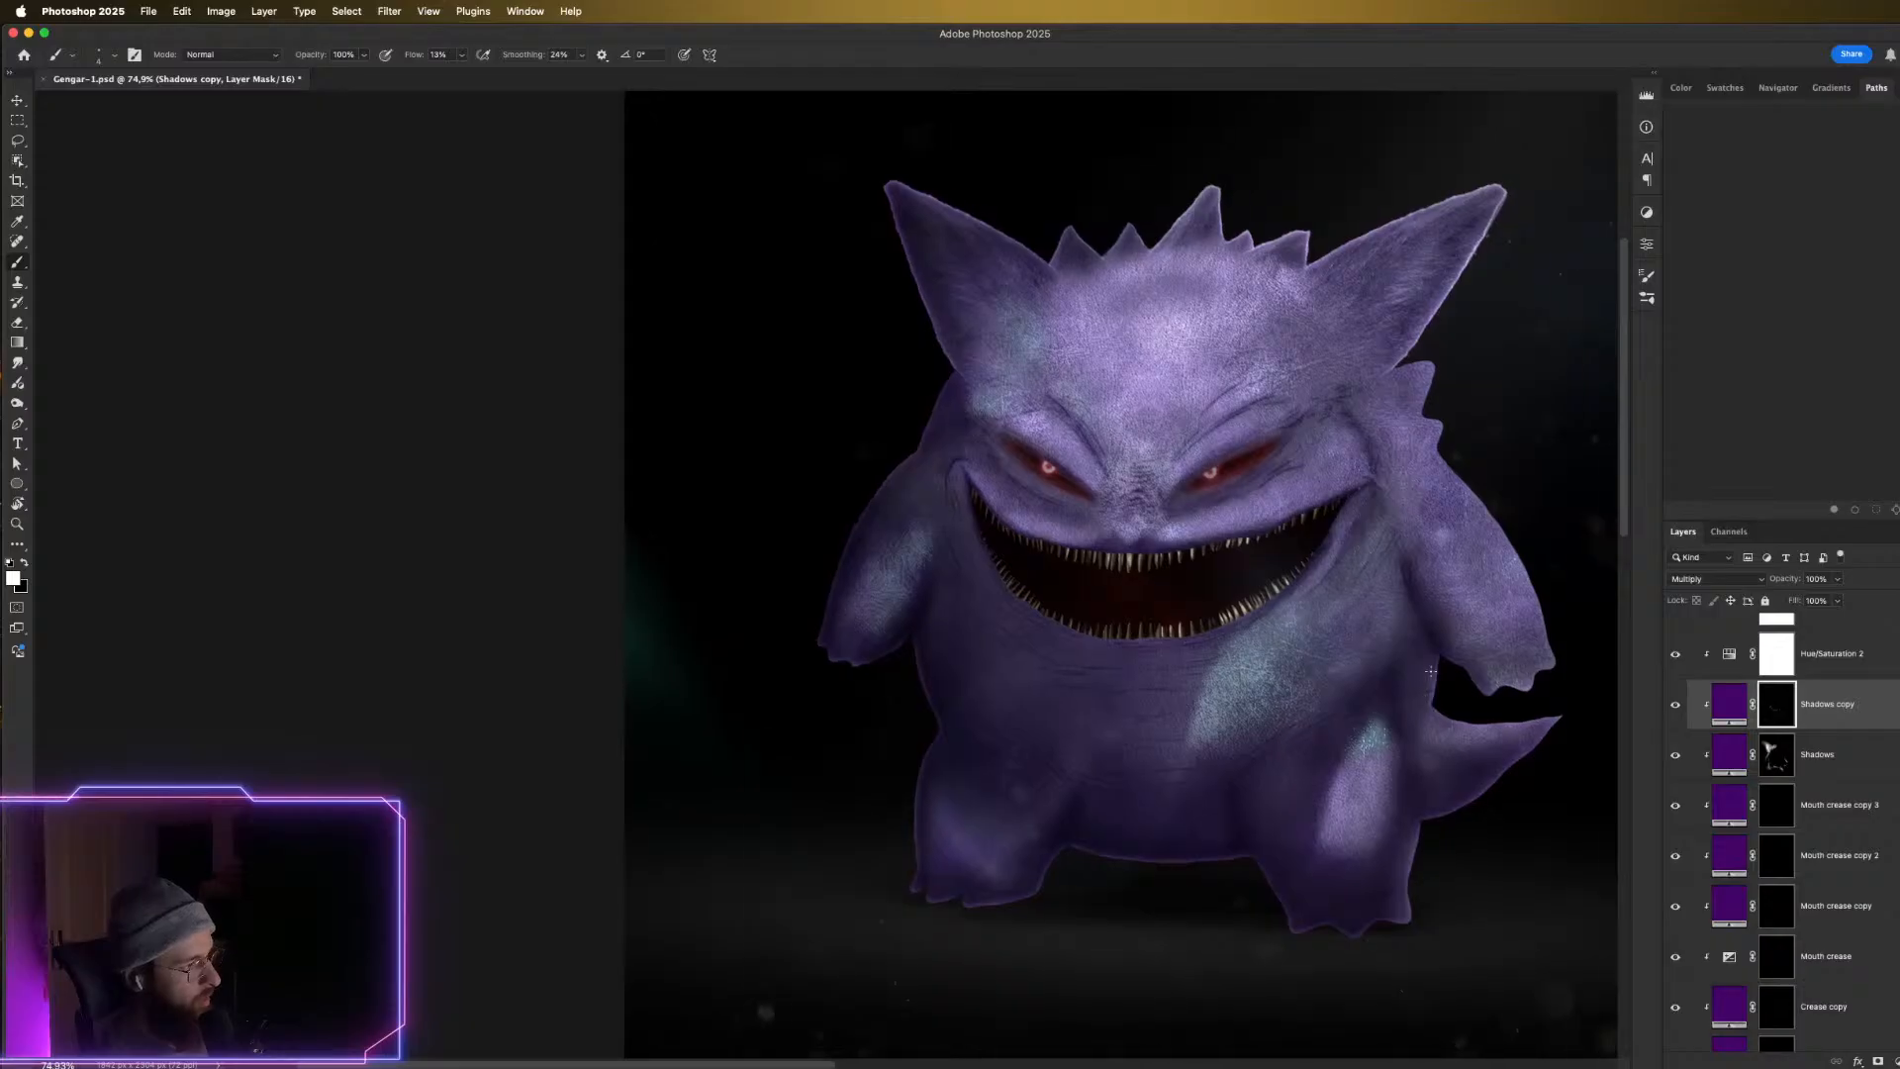
Step: Fade the creases around the left-hand foot's toes in black with an enlarged brush
key(z)
drag(1319, 815, 1367, 813)
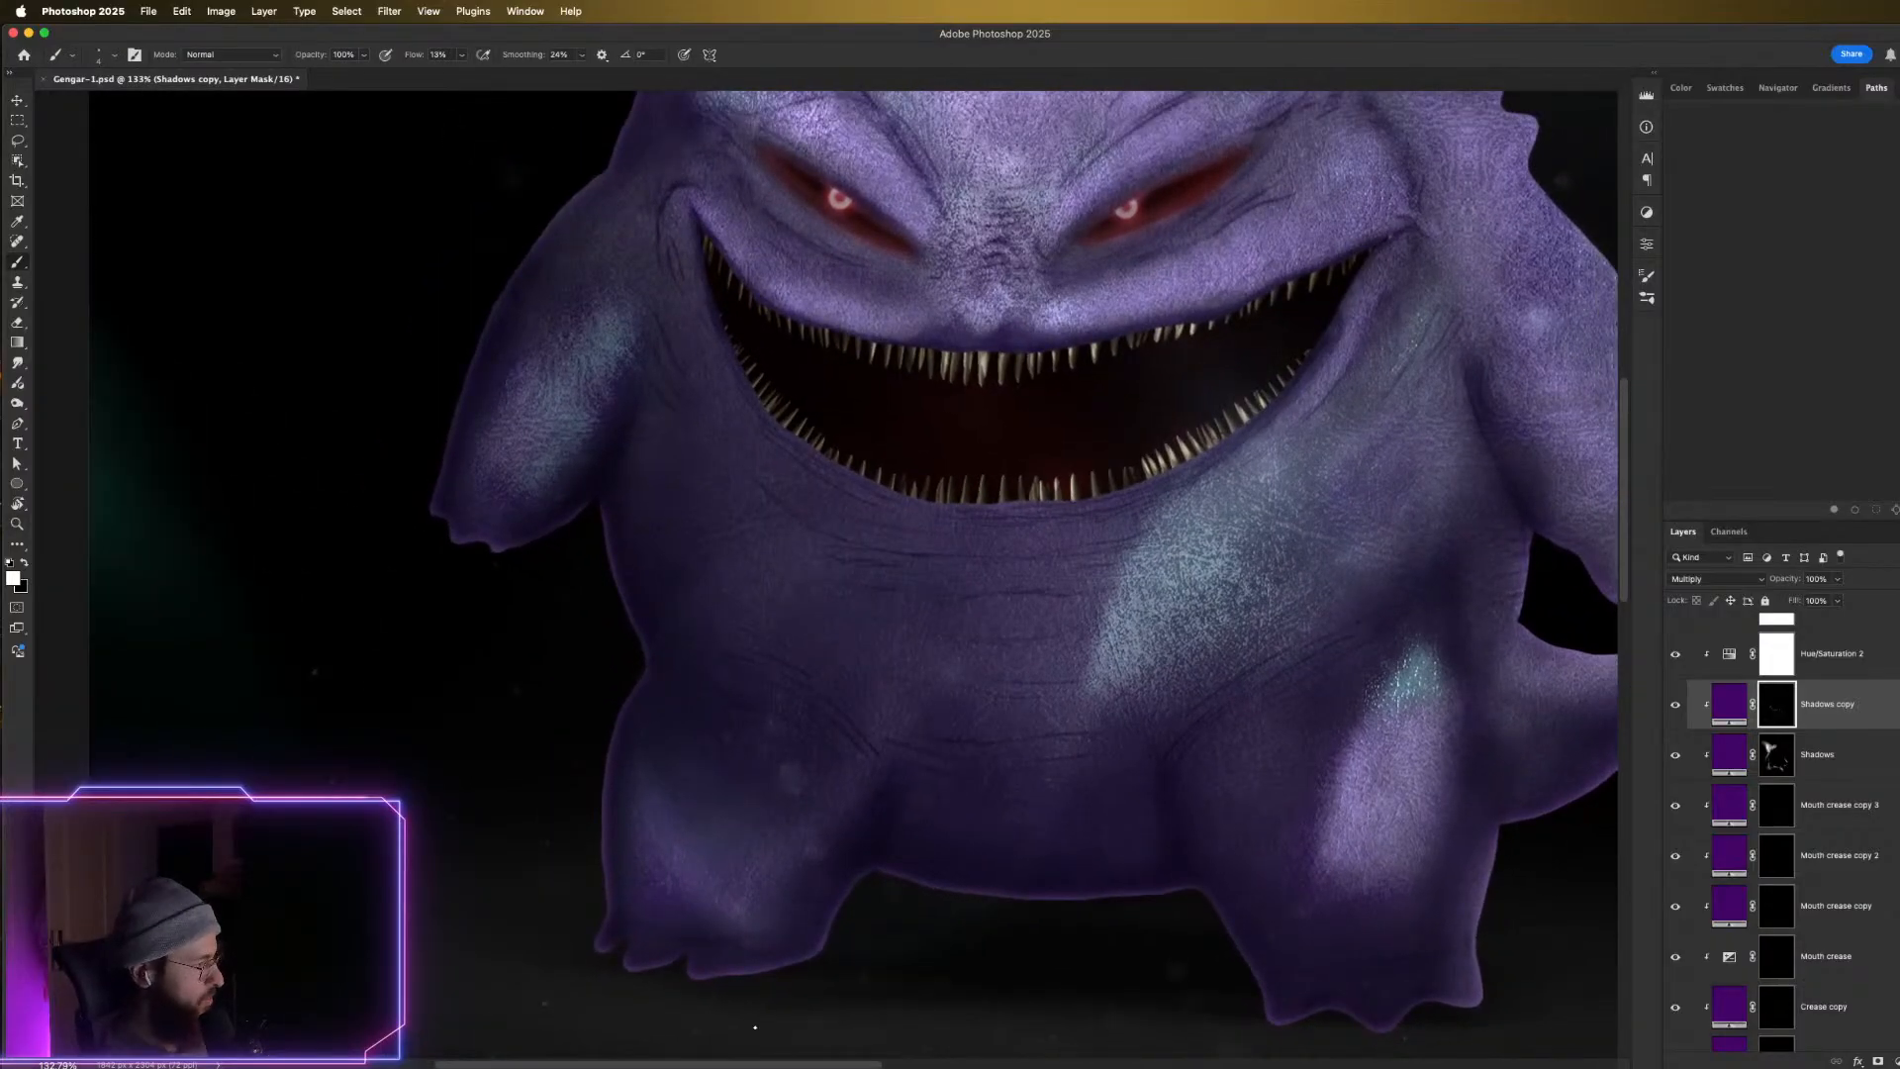
key(x)
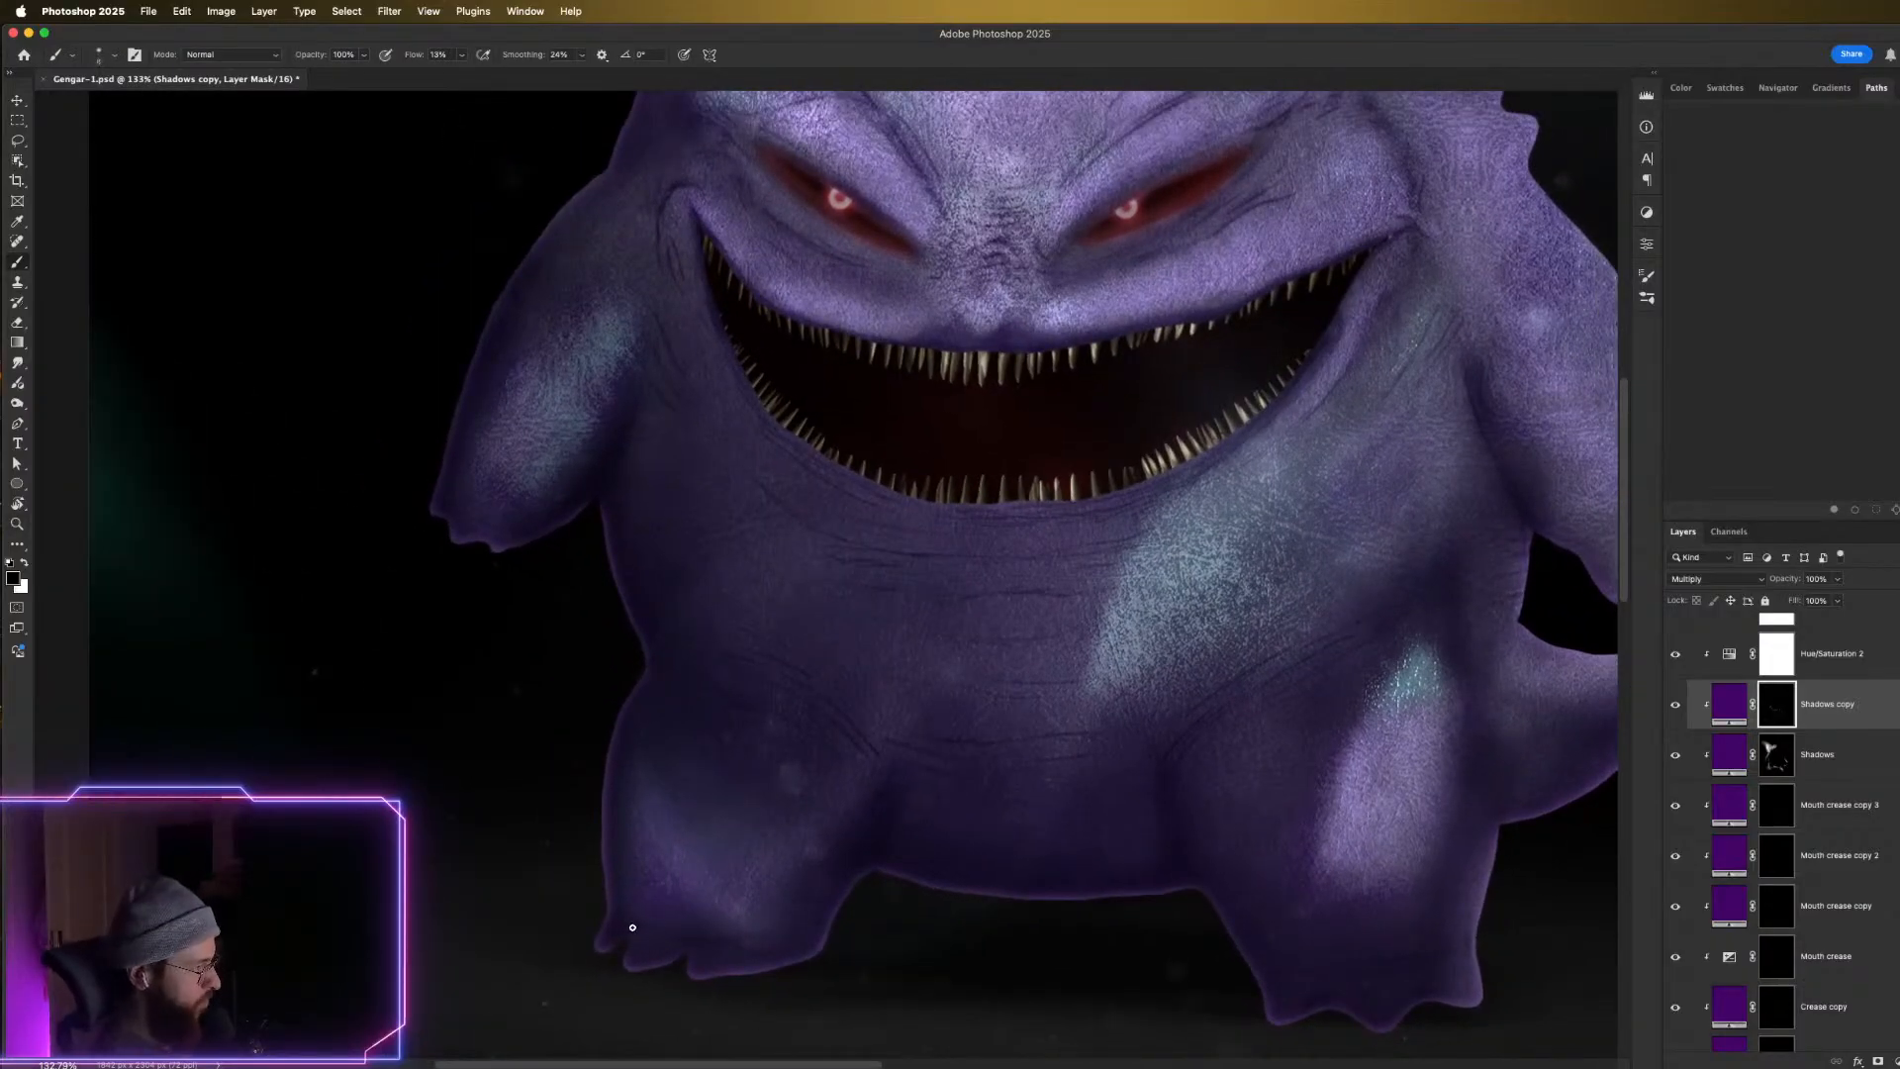
key(bracketright)
key(bracketright)
key(bracketright)
key(bracketright)
key(bracketright)
key(bracketright)
key(bracketright)
key(bracketright)
key(bracketright)
key(bracketright)
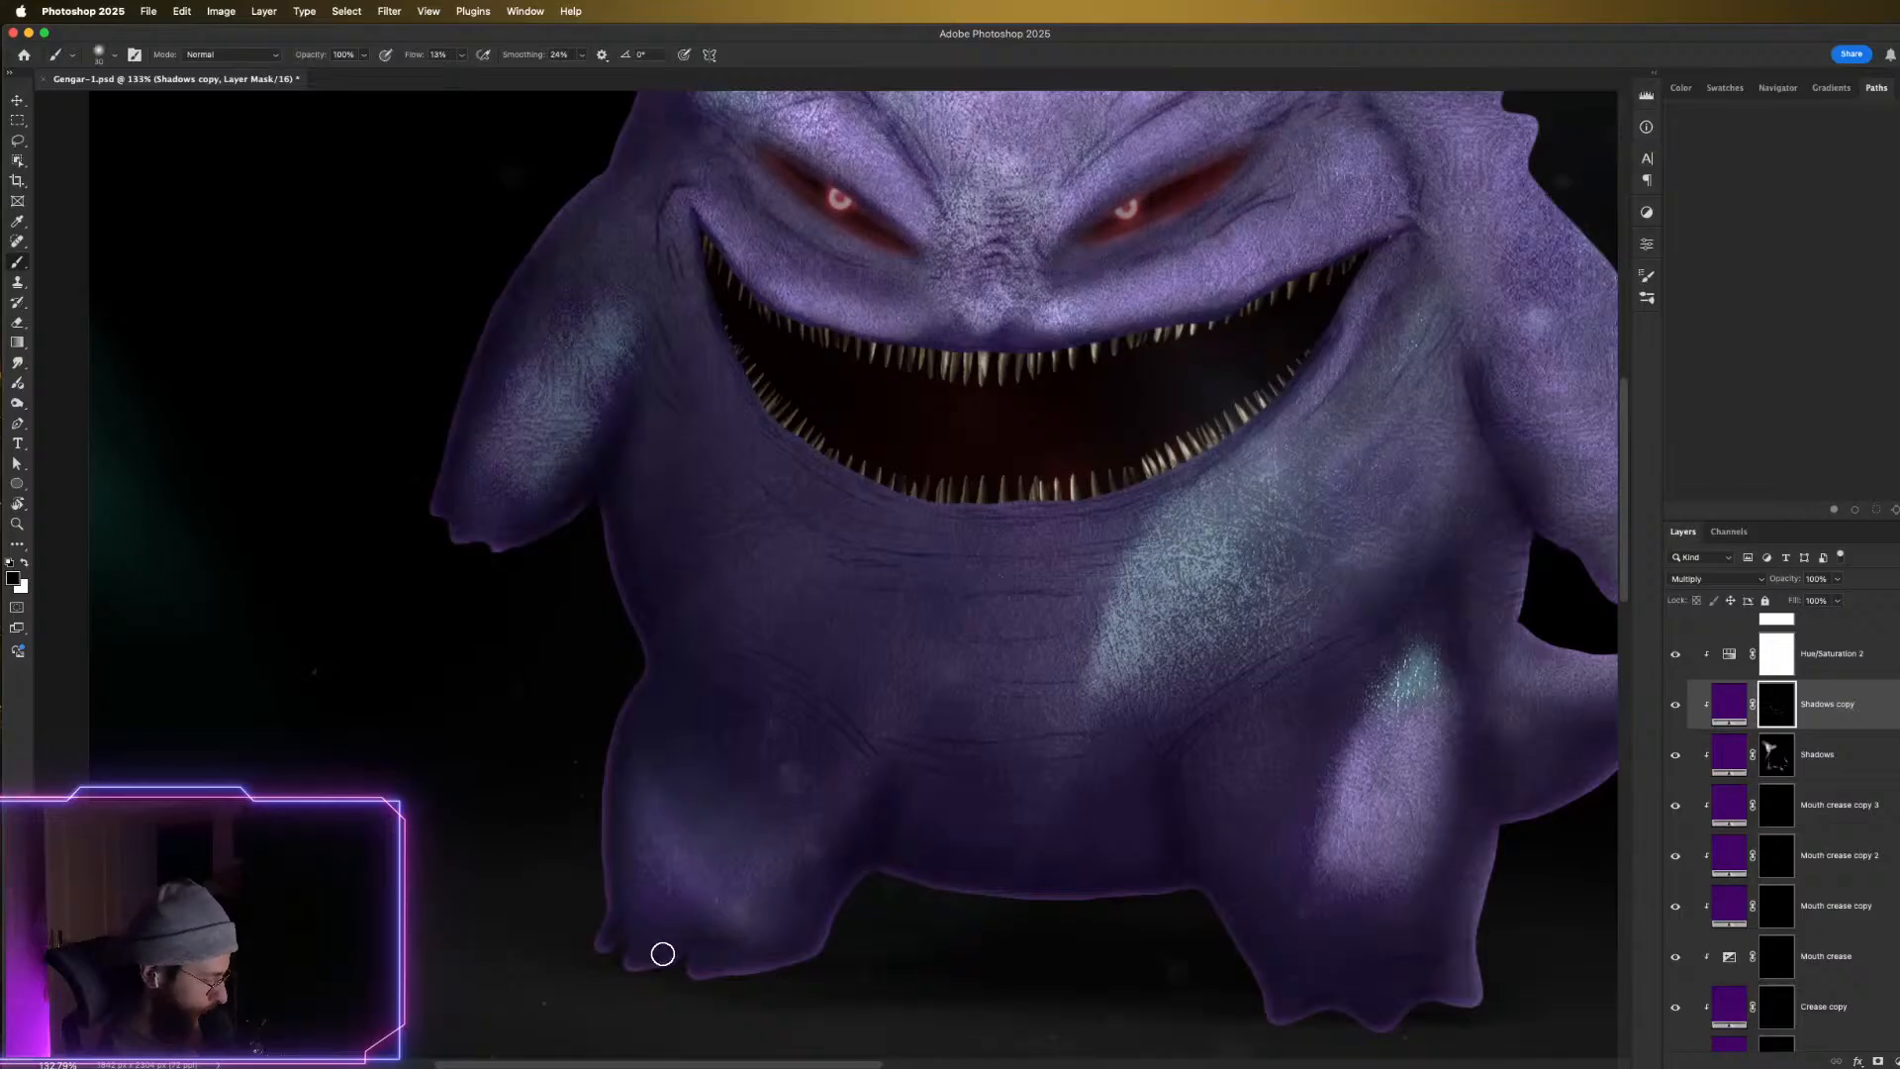
Step: Switch back to a fine white brush and add faint creases on the lower belly beside the right-hand leg
key(x)
key(bracketleft)
key(bracketleft)
key(bracketleft)
key(bracketleft)
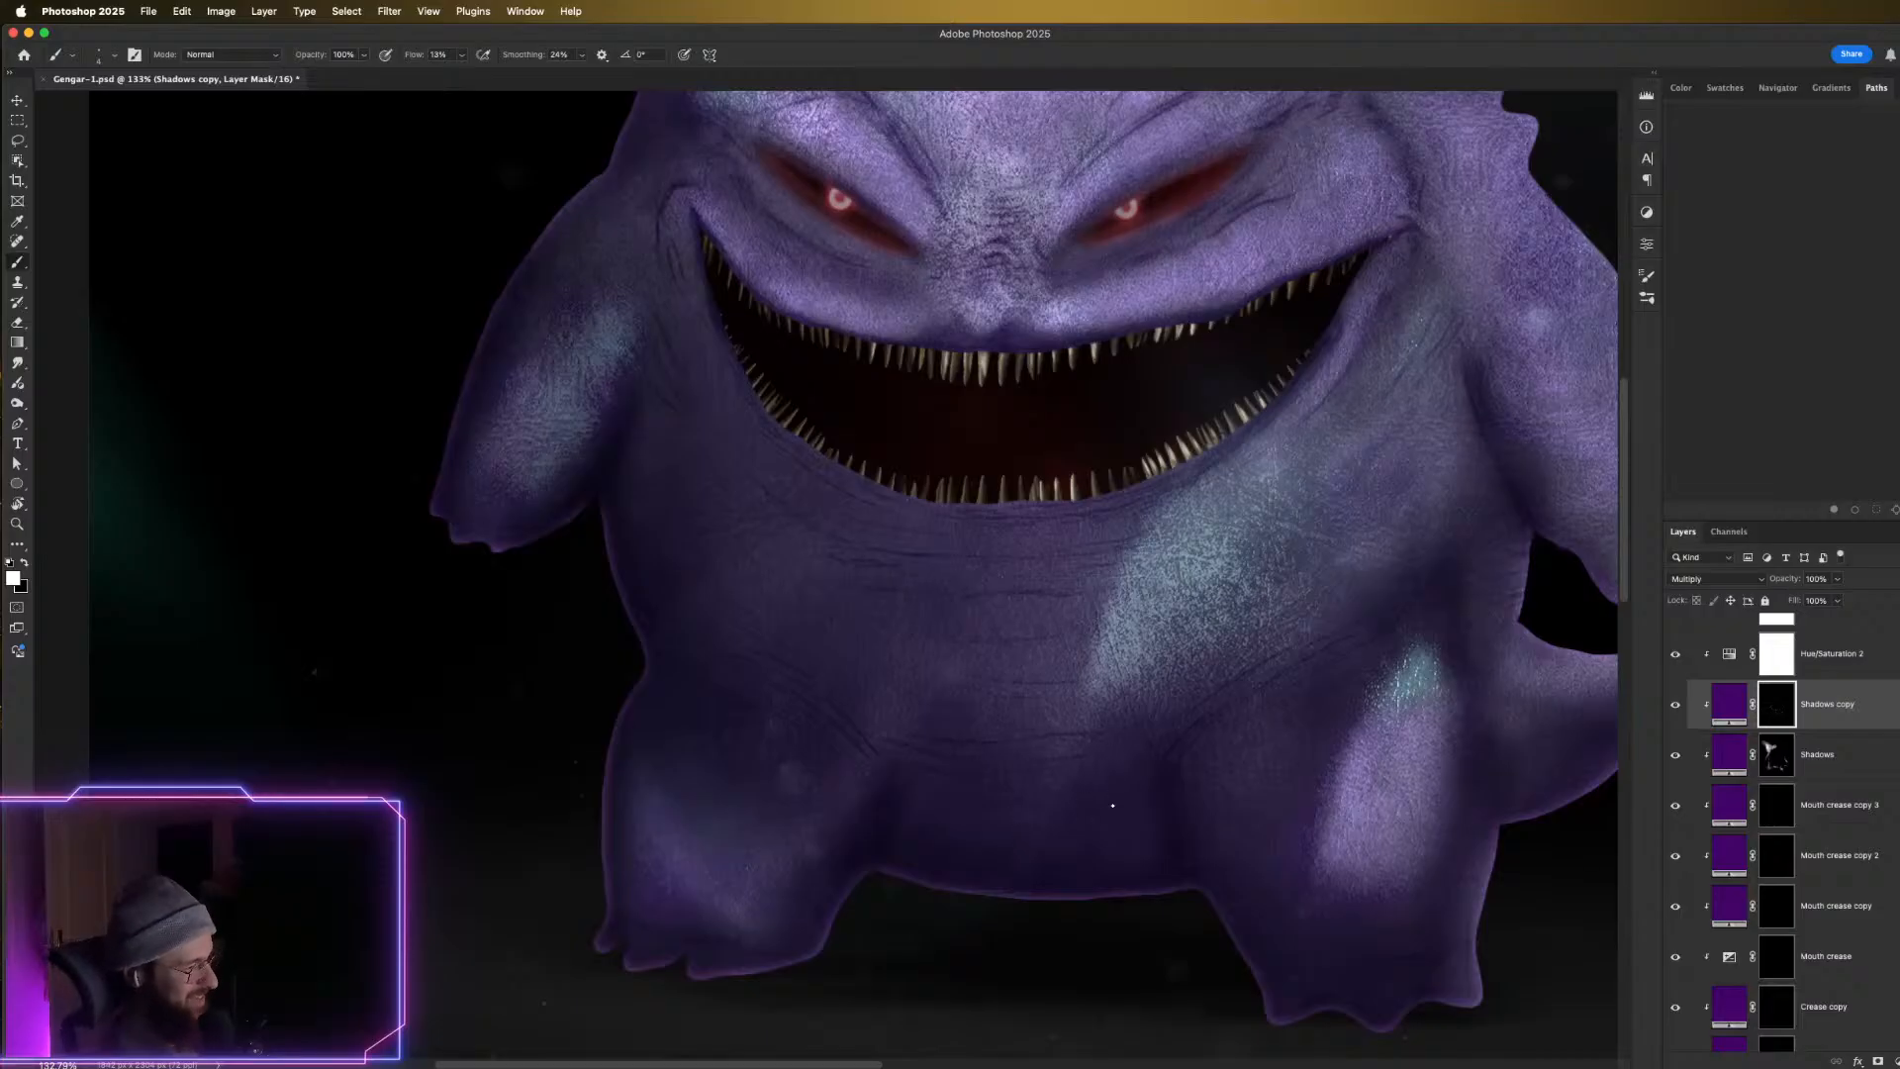
mouse_move(1172, 785)
mouse_down()
mouse_move(1116, 785)
mouse_move(1170, 757)
mouse_up()
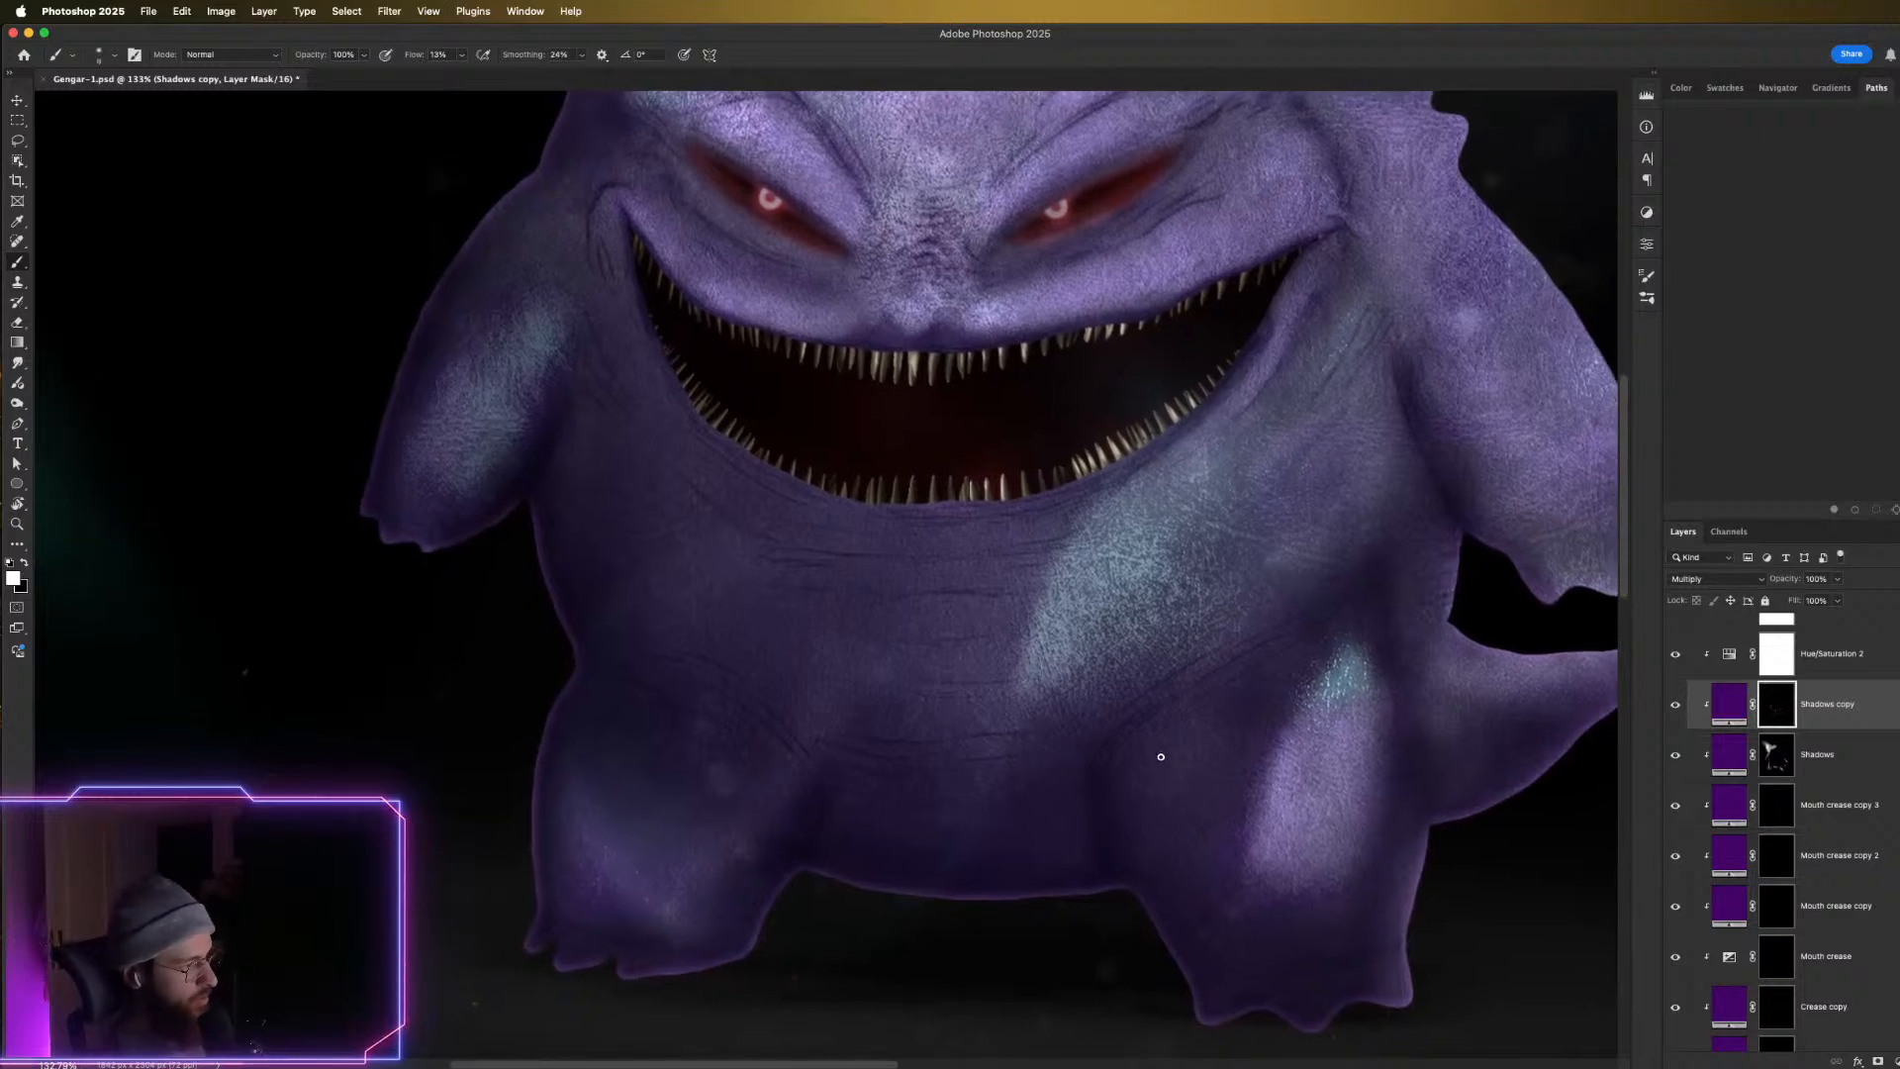
Step: Paint fine creases along the inner fold of the right-hand leg in white, varying the brush size
key(bracketright)
key(bracketright)
drag(1323, 721, 1213, 725)
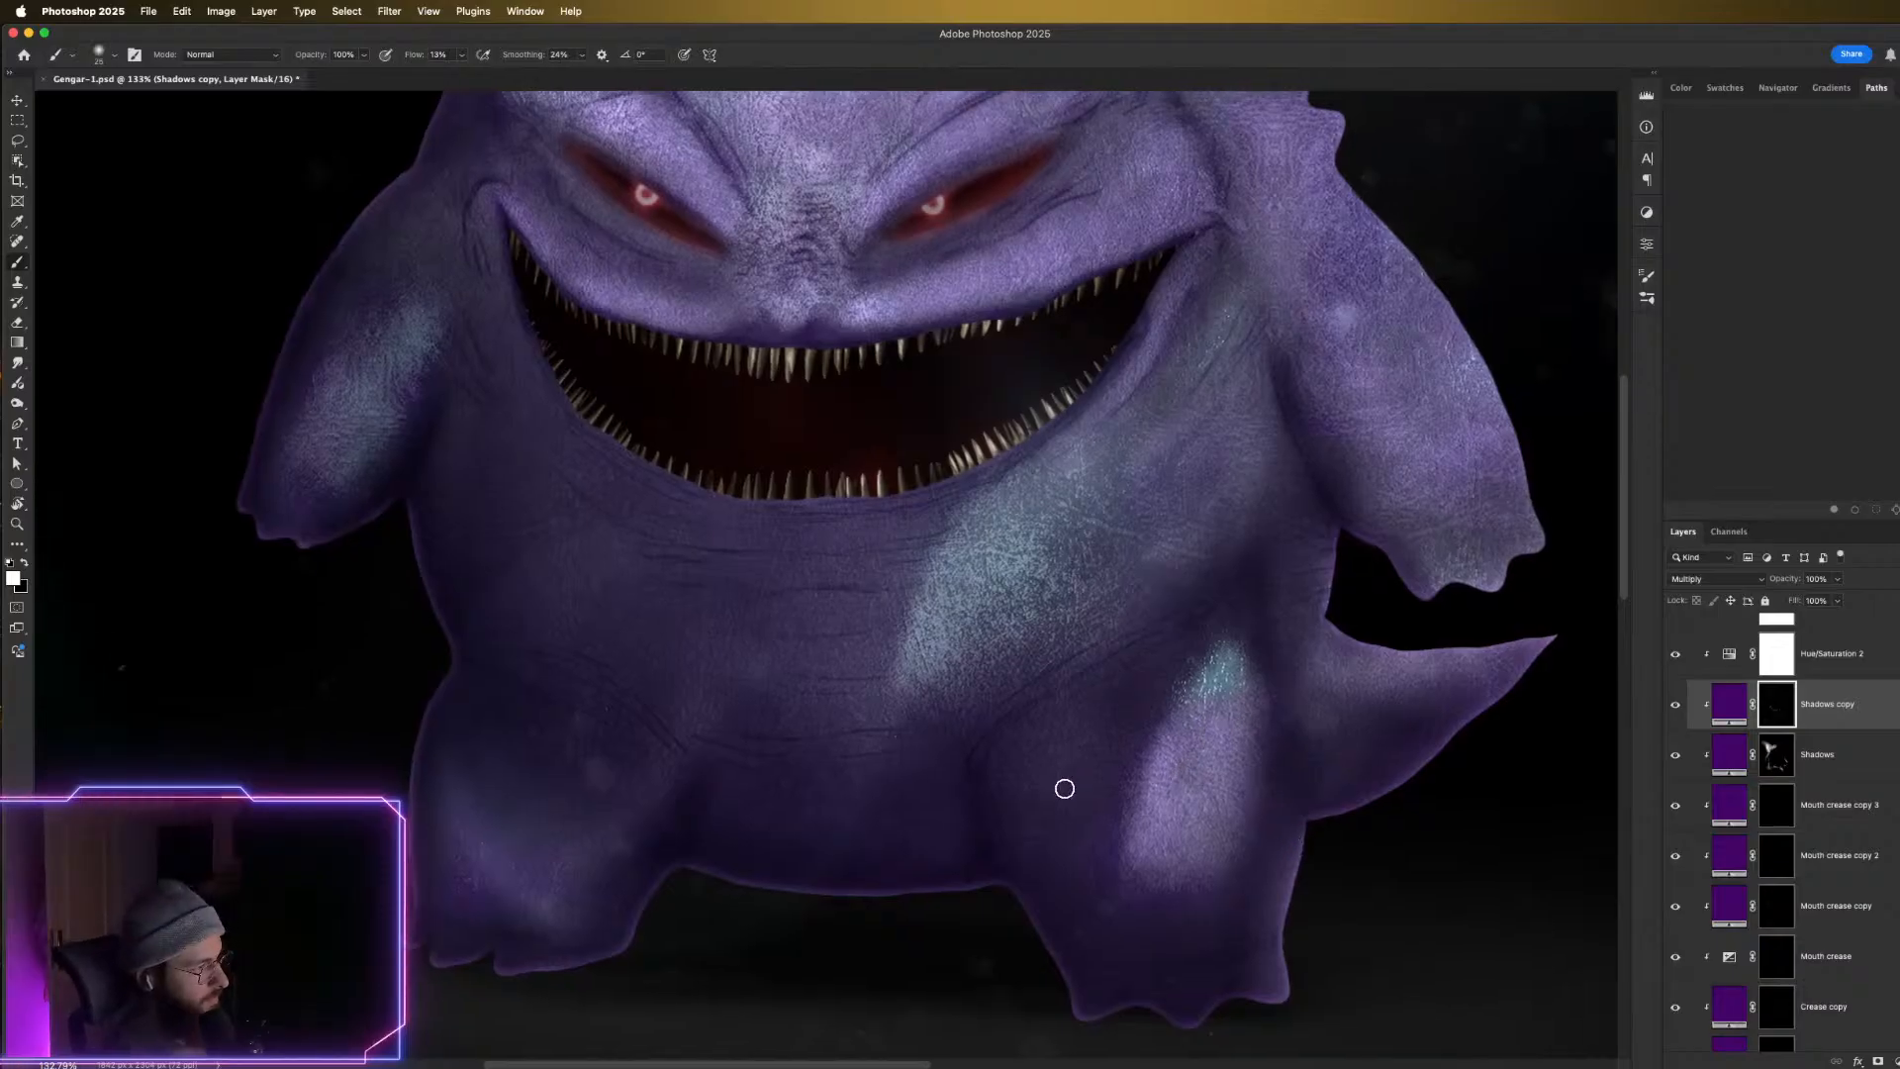
key(bracketleft)
key(bracketleft)
key(bracketleft)
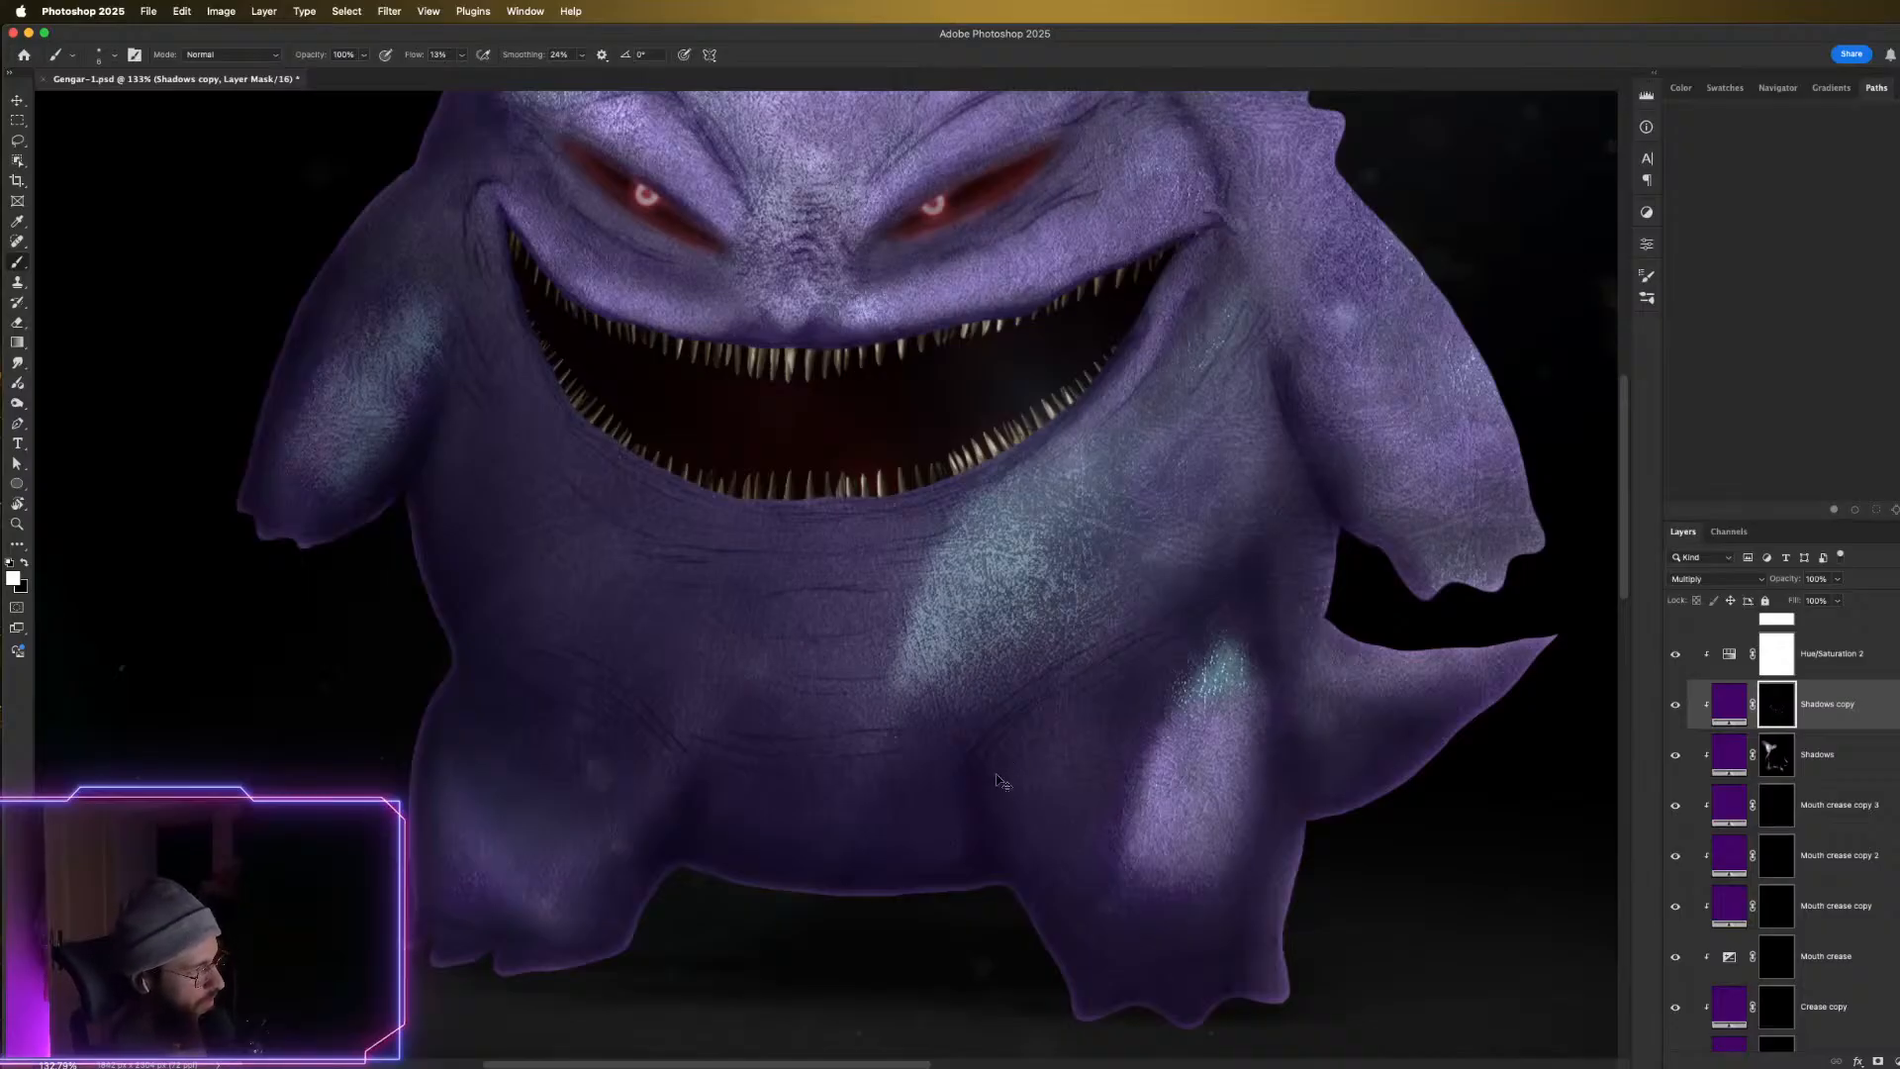
key(bracketright)
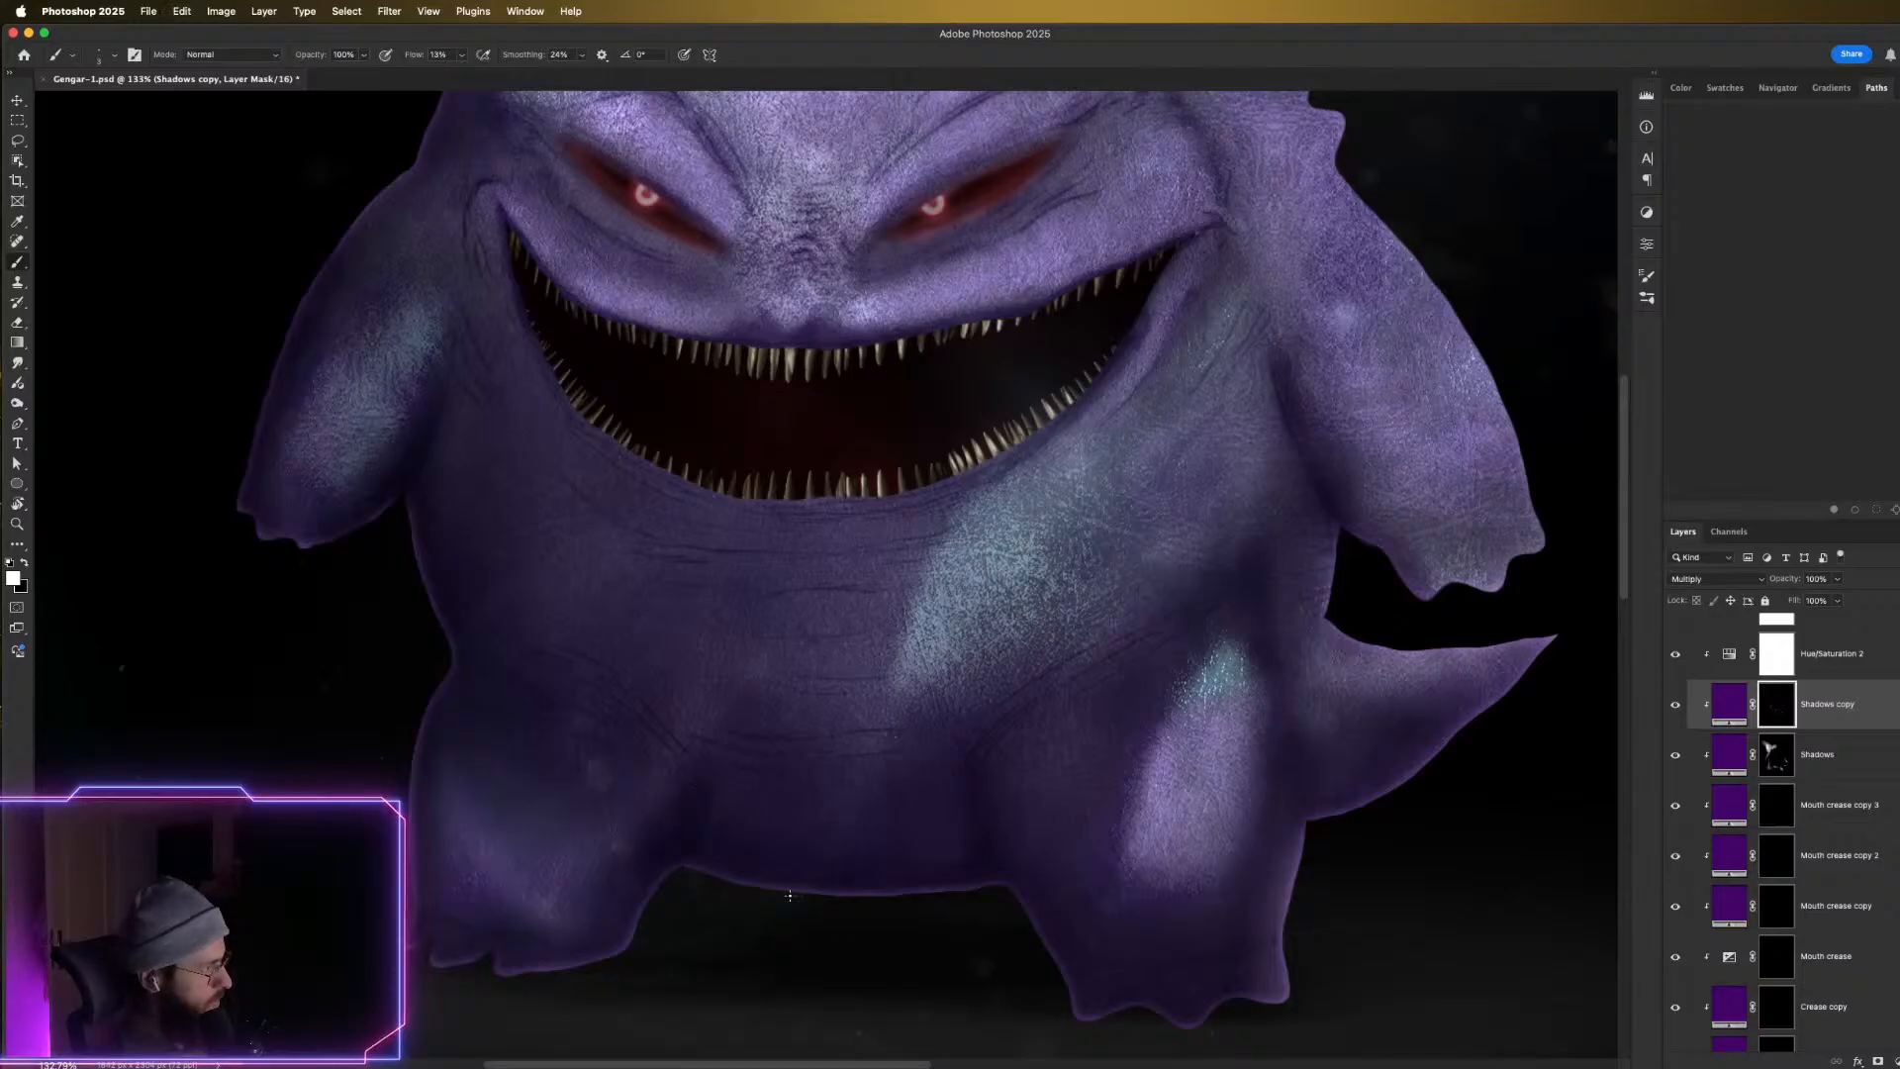
Step: Add a clipped Exposure adjustment layer directly above the Shadows copy layer
key(super+0)
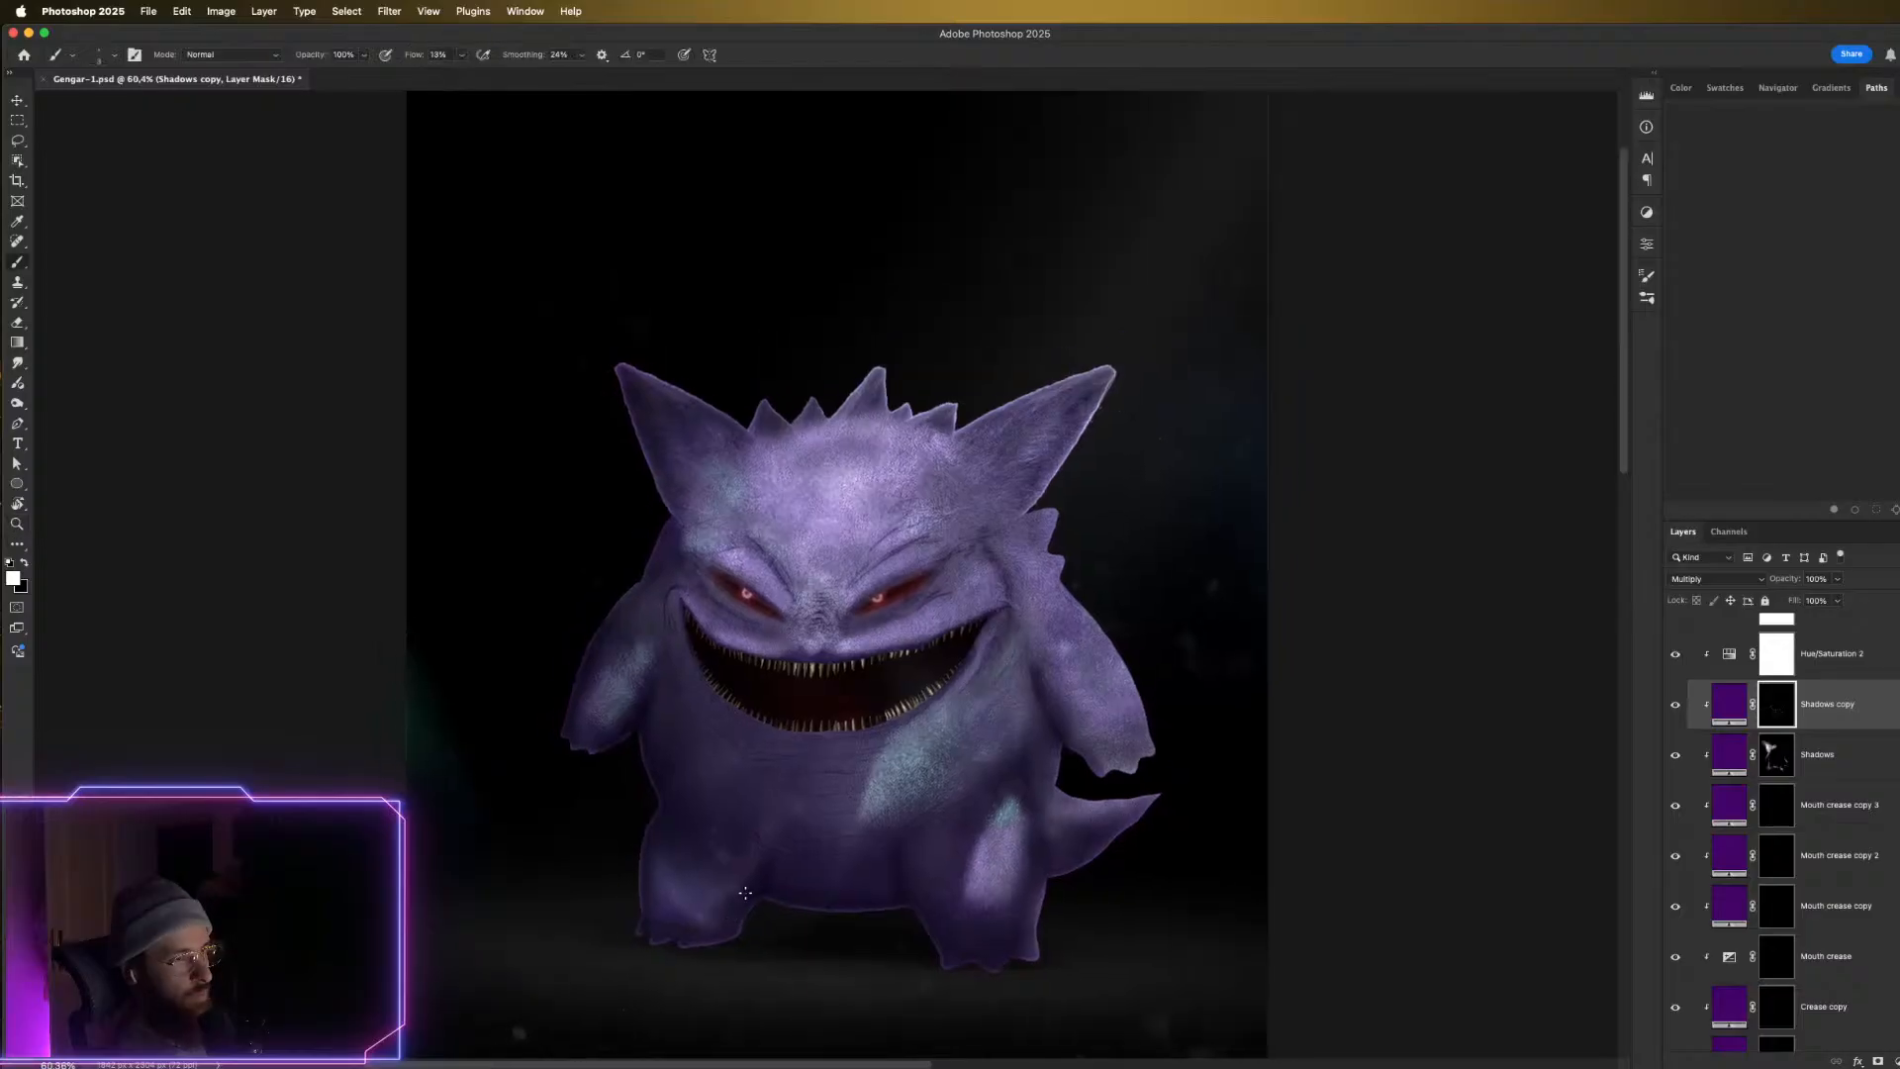
key(z)
mouse_move(817, 757)
mouse_down()
mouse_move(971, 721)
mouse_move(950, 729)
mouse_move(995, 749)
mouse_move(958, 746)
mouse_up()
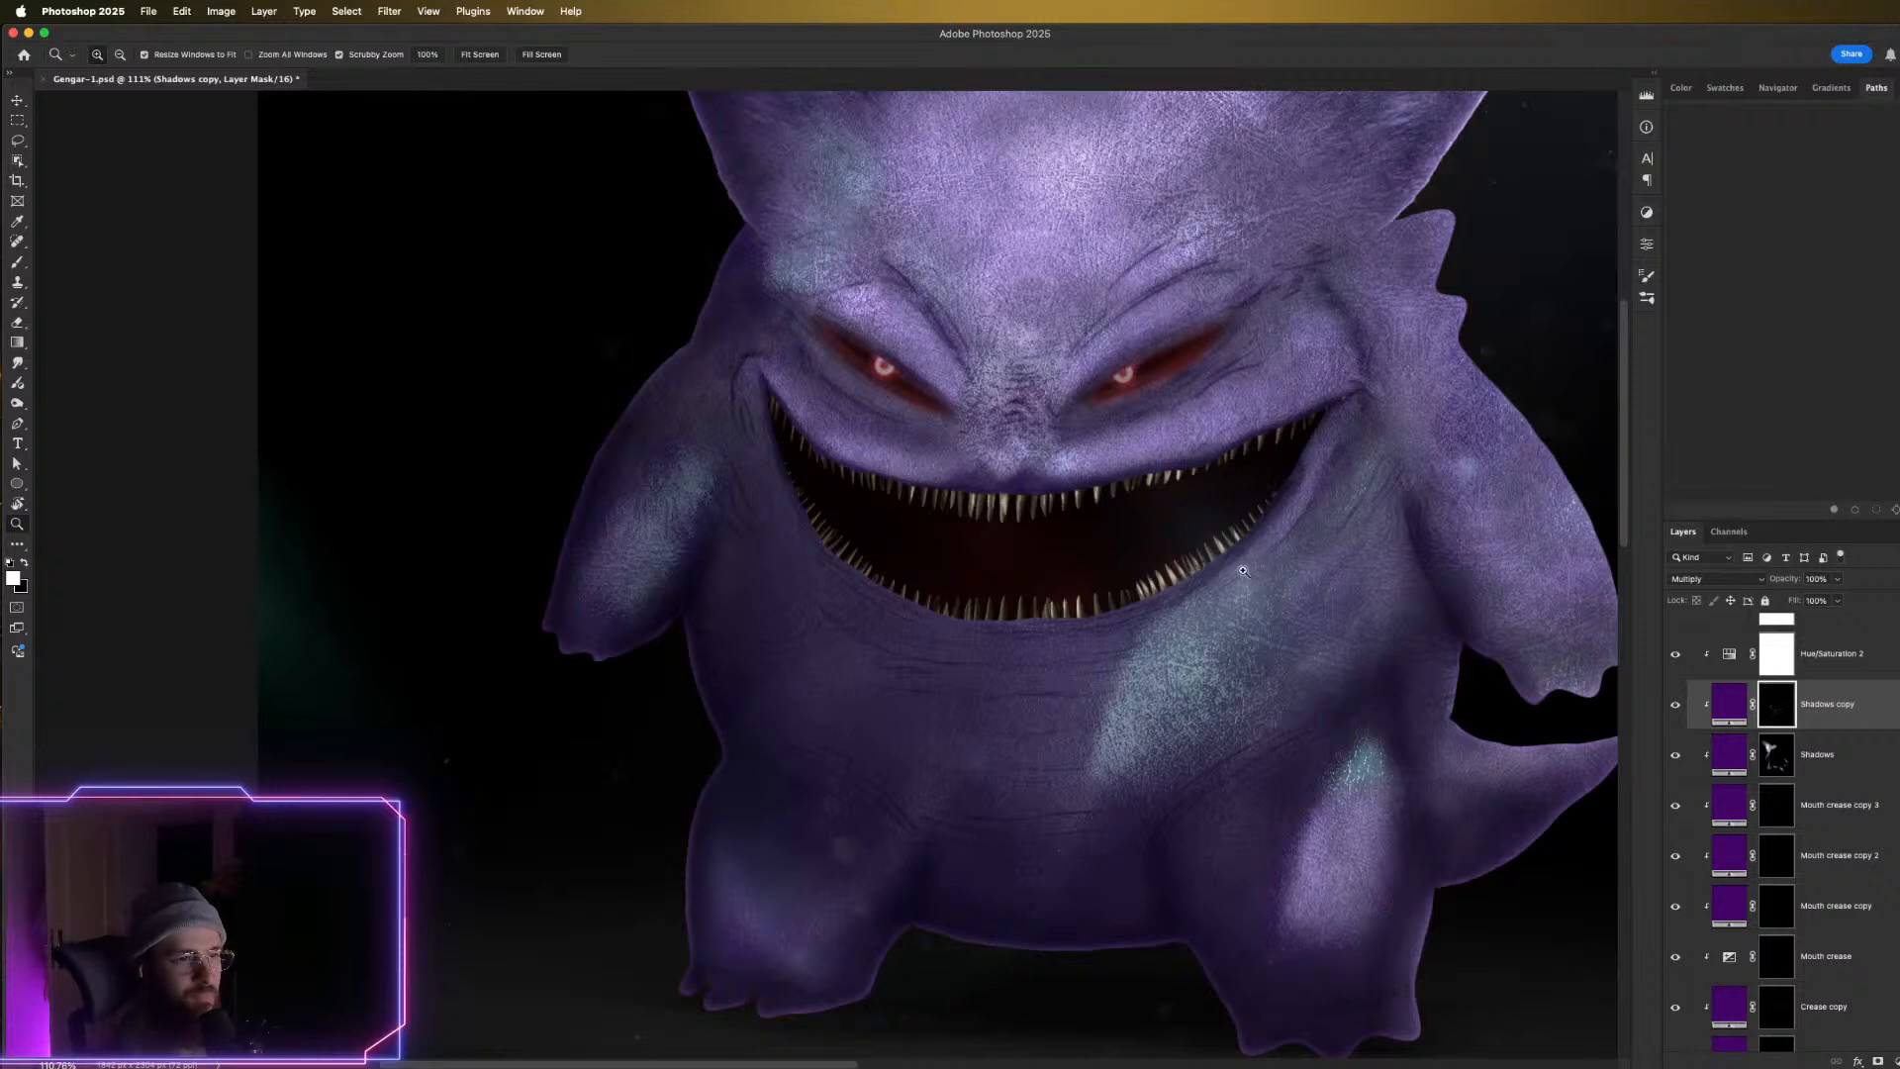
key(b)
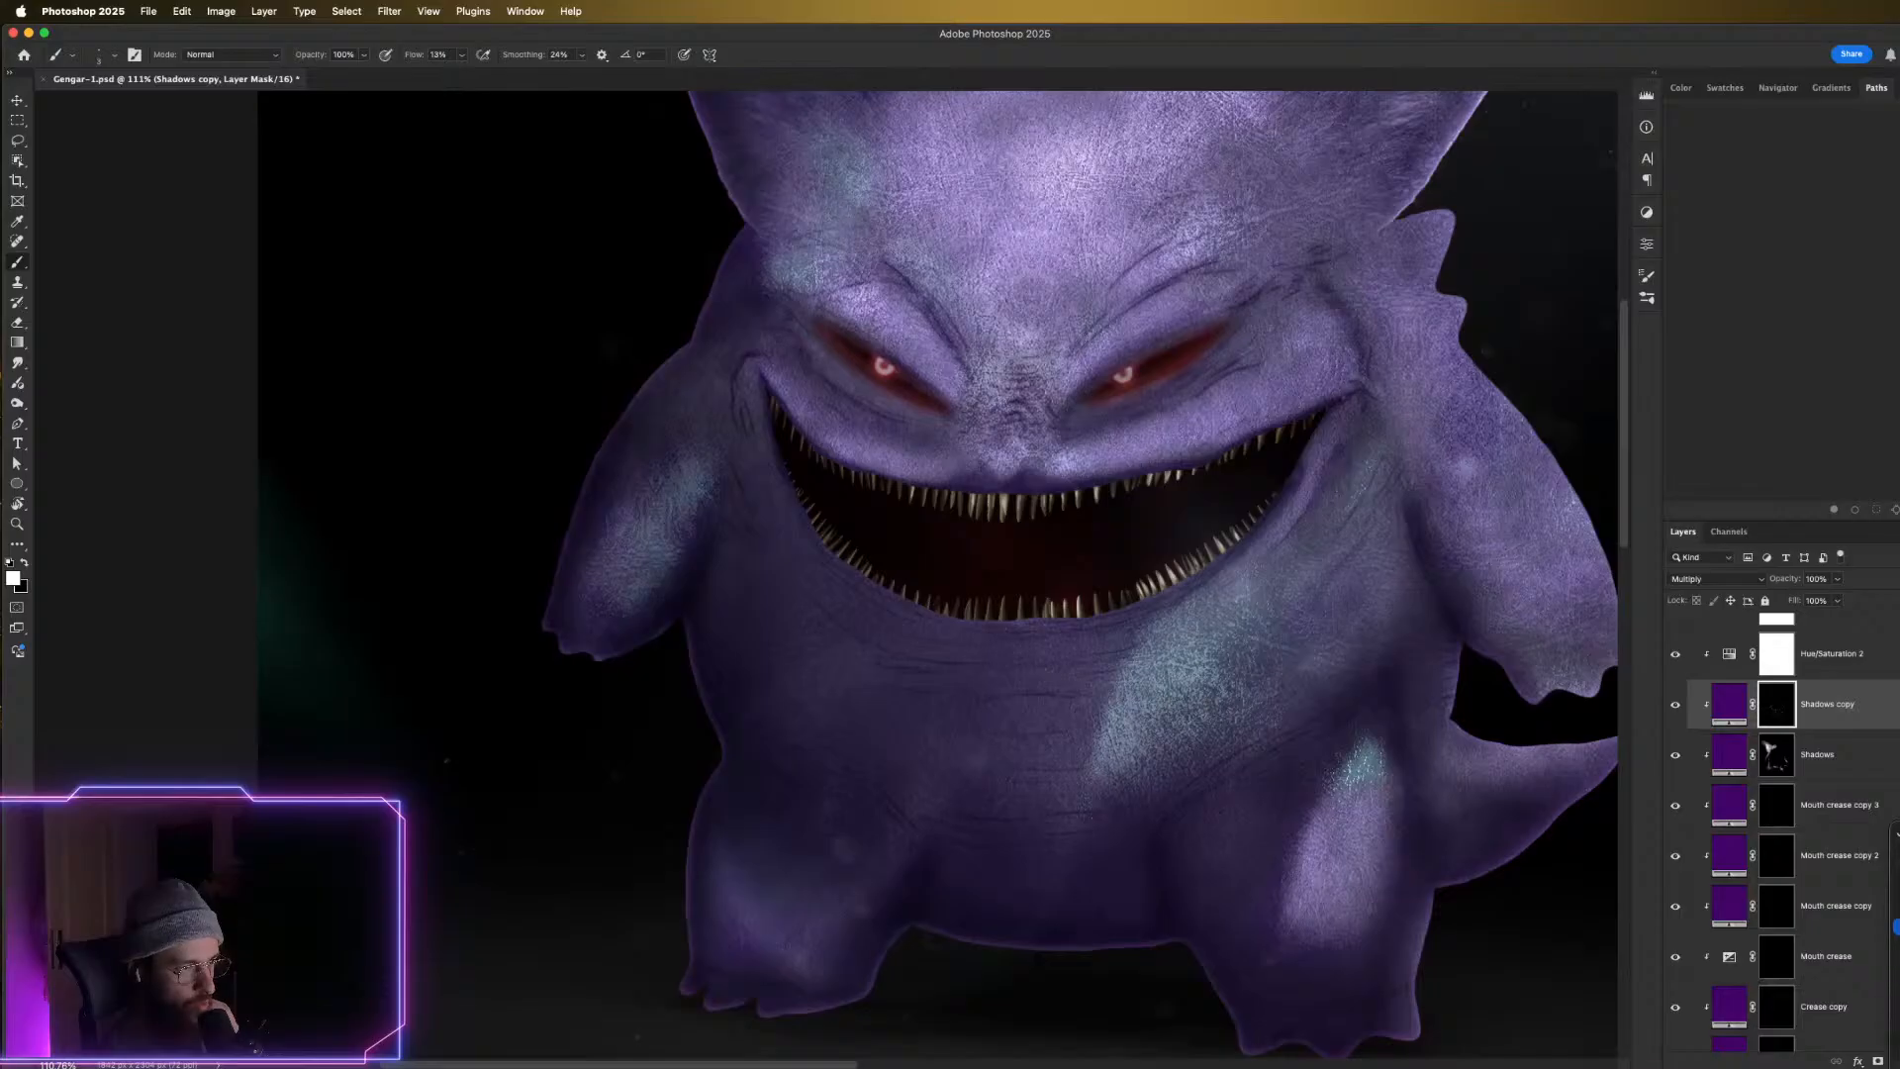
click(1896, 944)
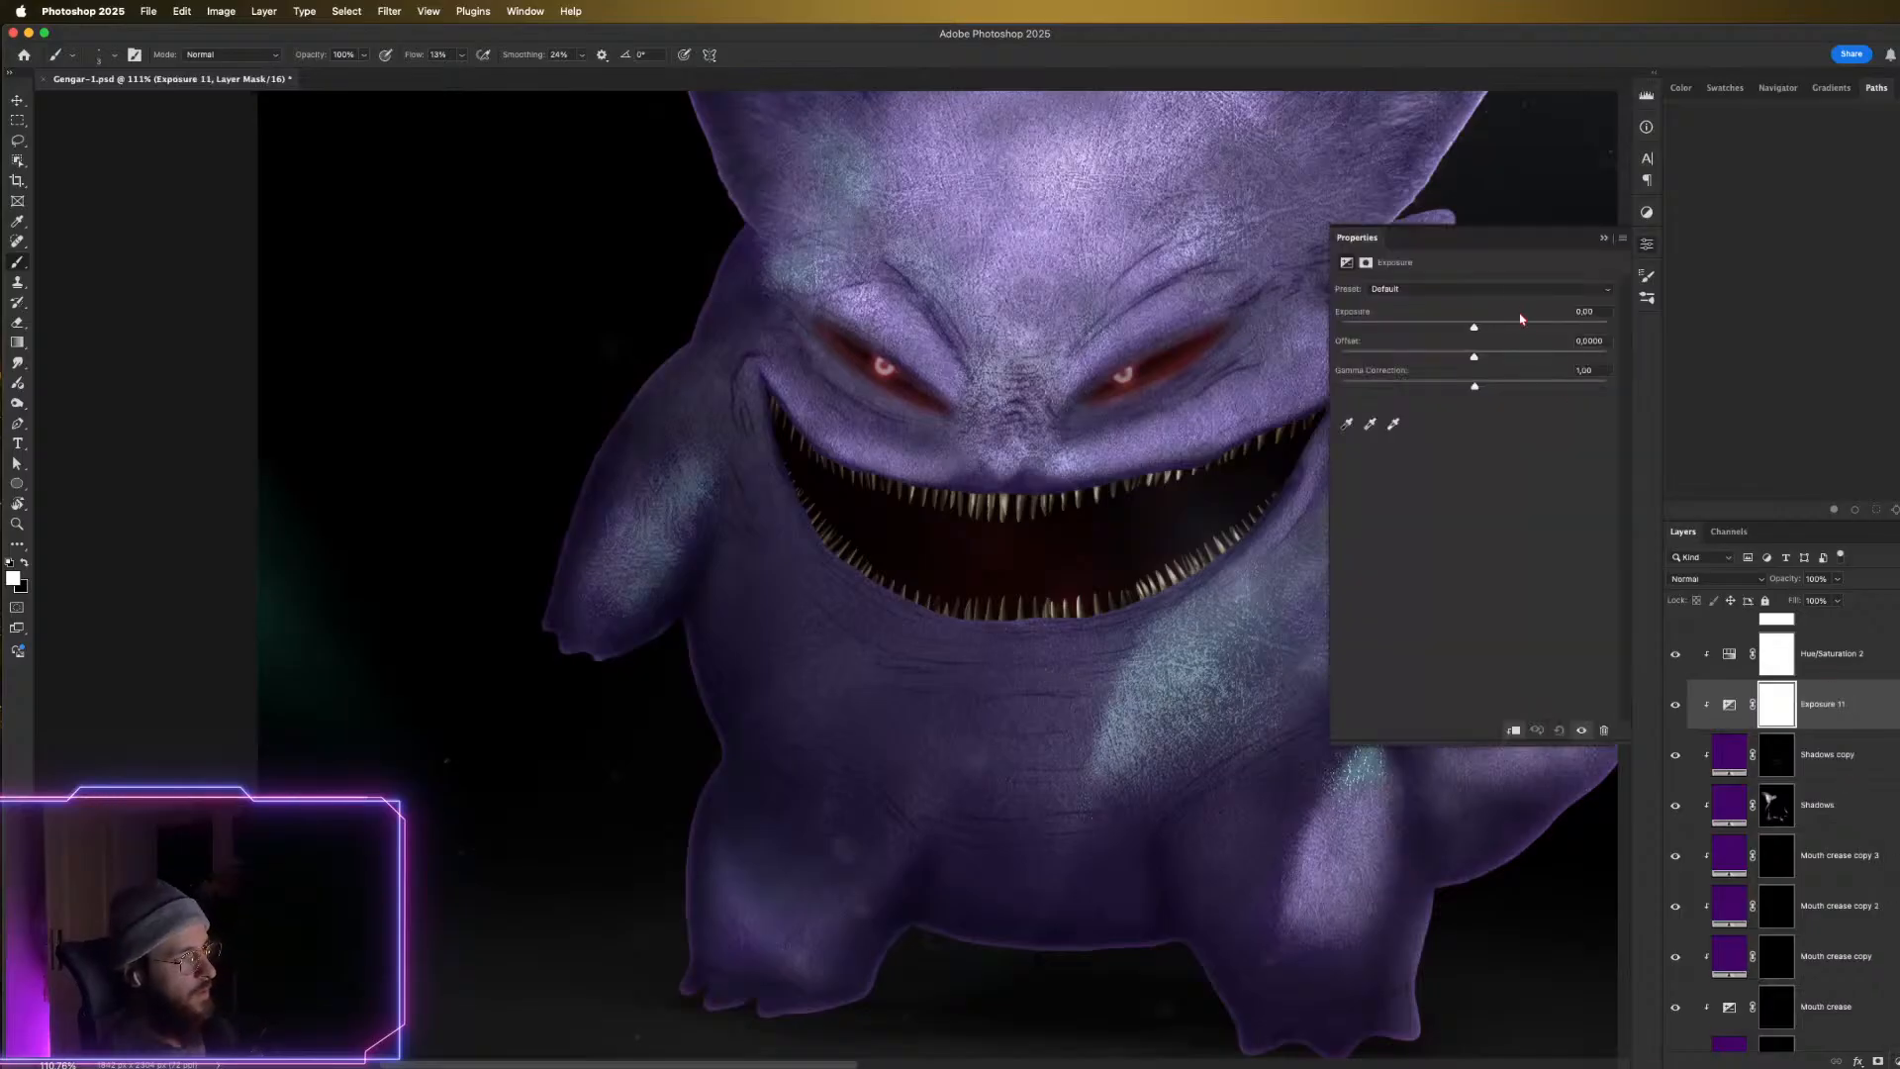
Step: Raise the new adjustment layer's exposure to about +2.8 and invert its mask to black
click(1514, 326)
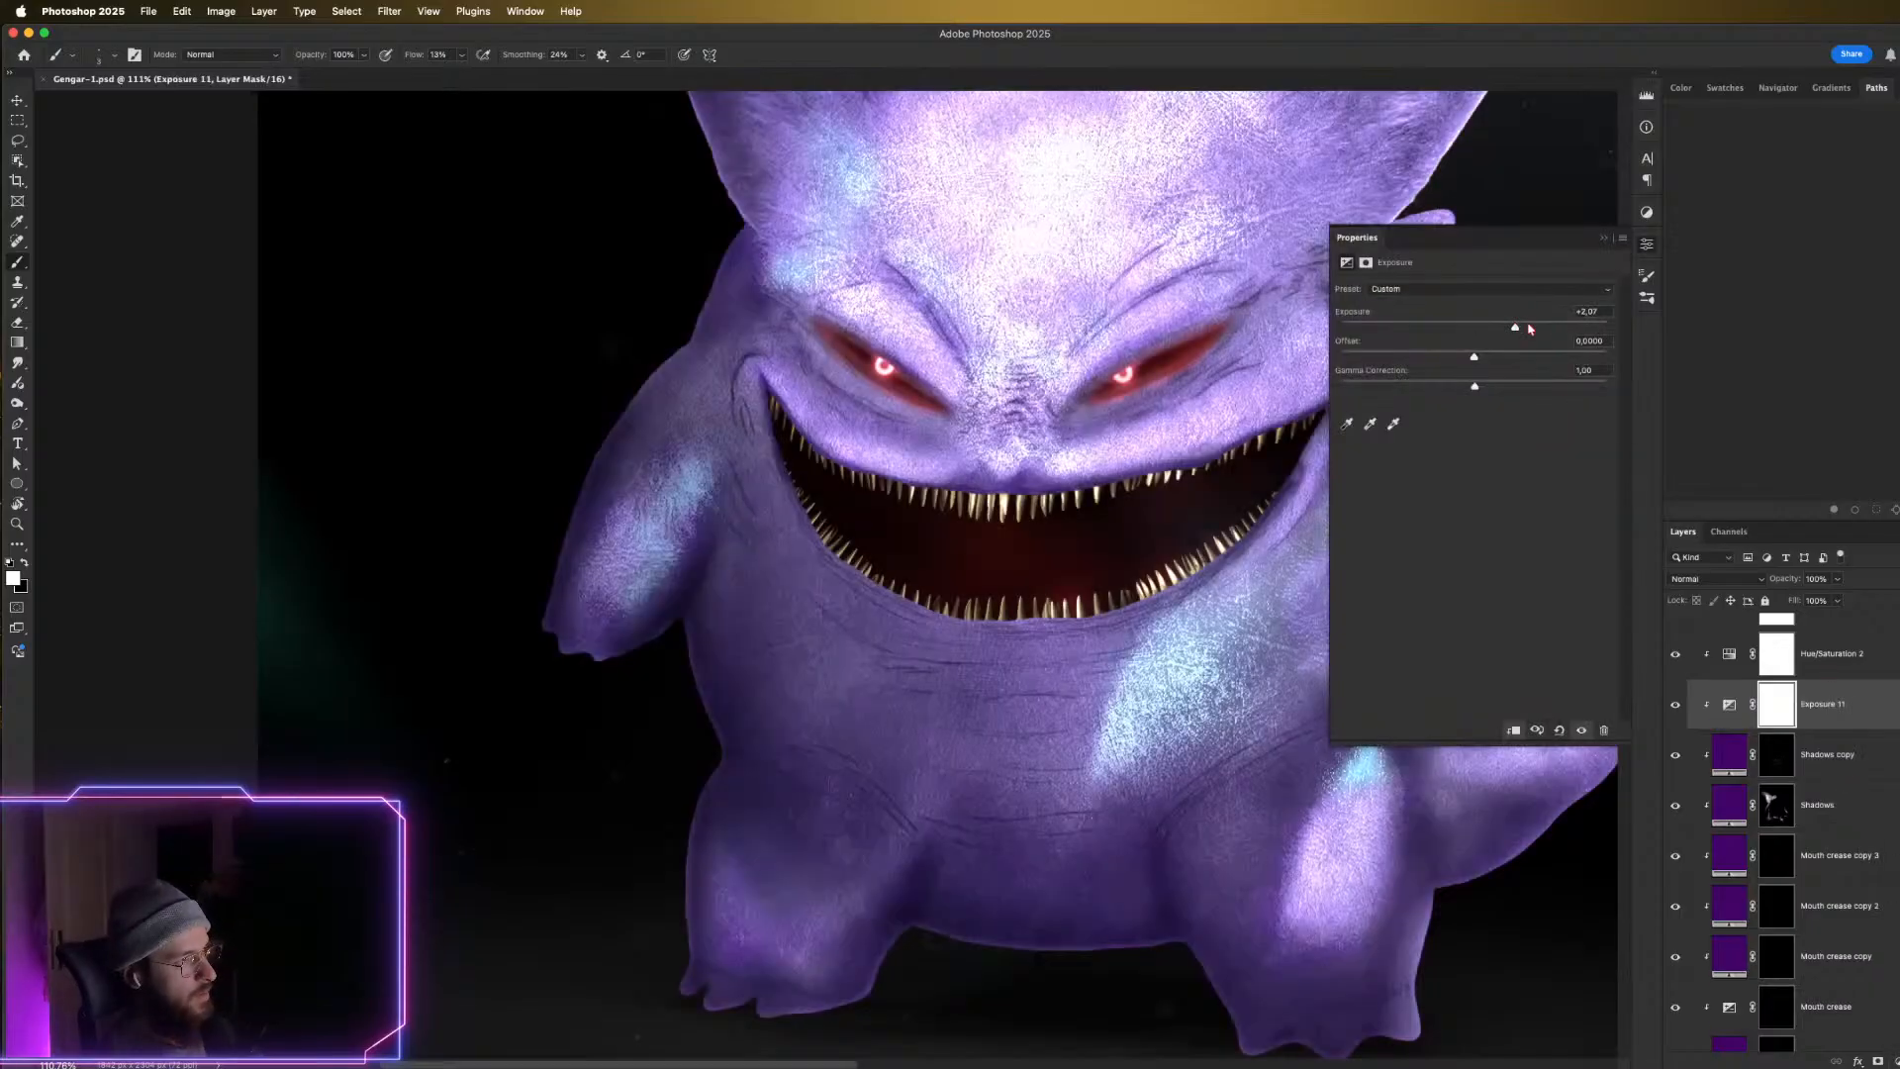
click(1529, 327)
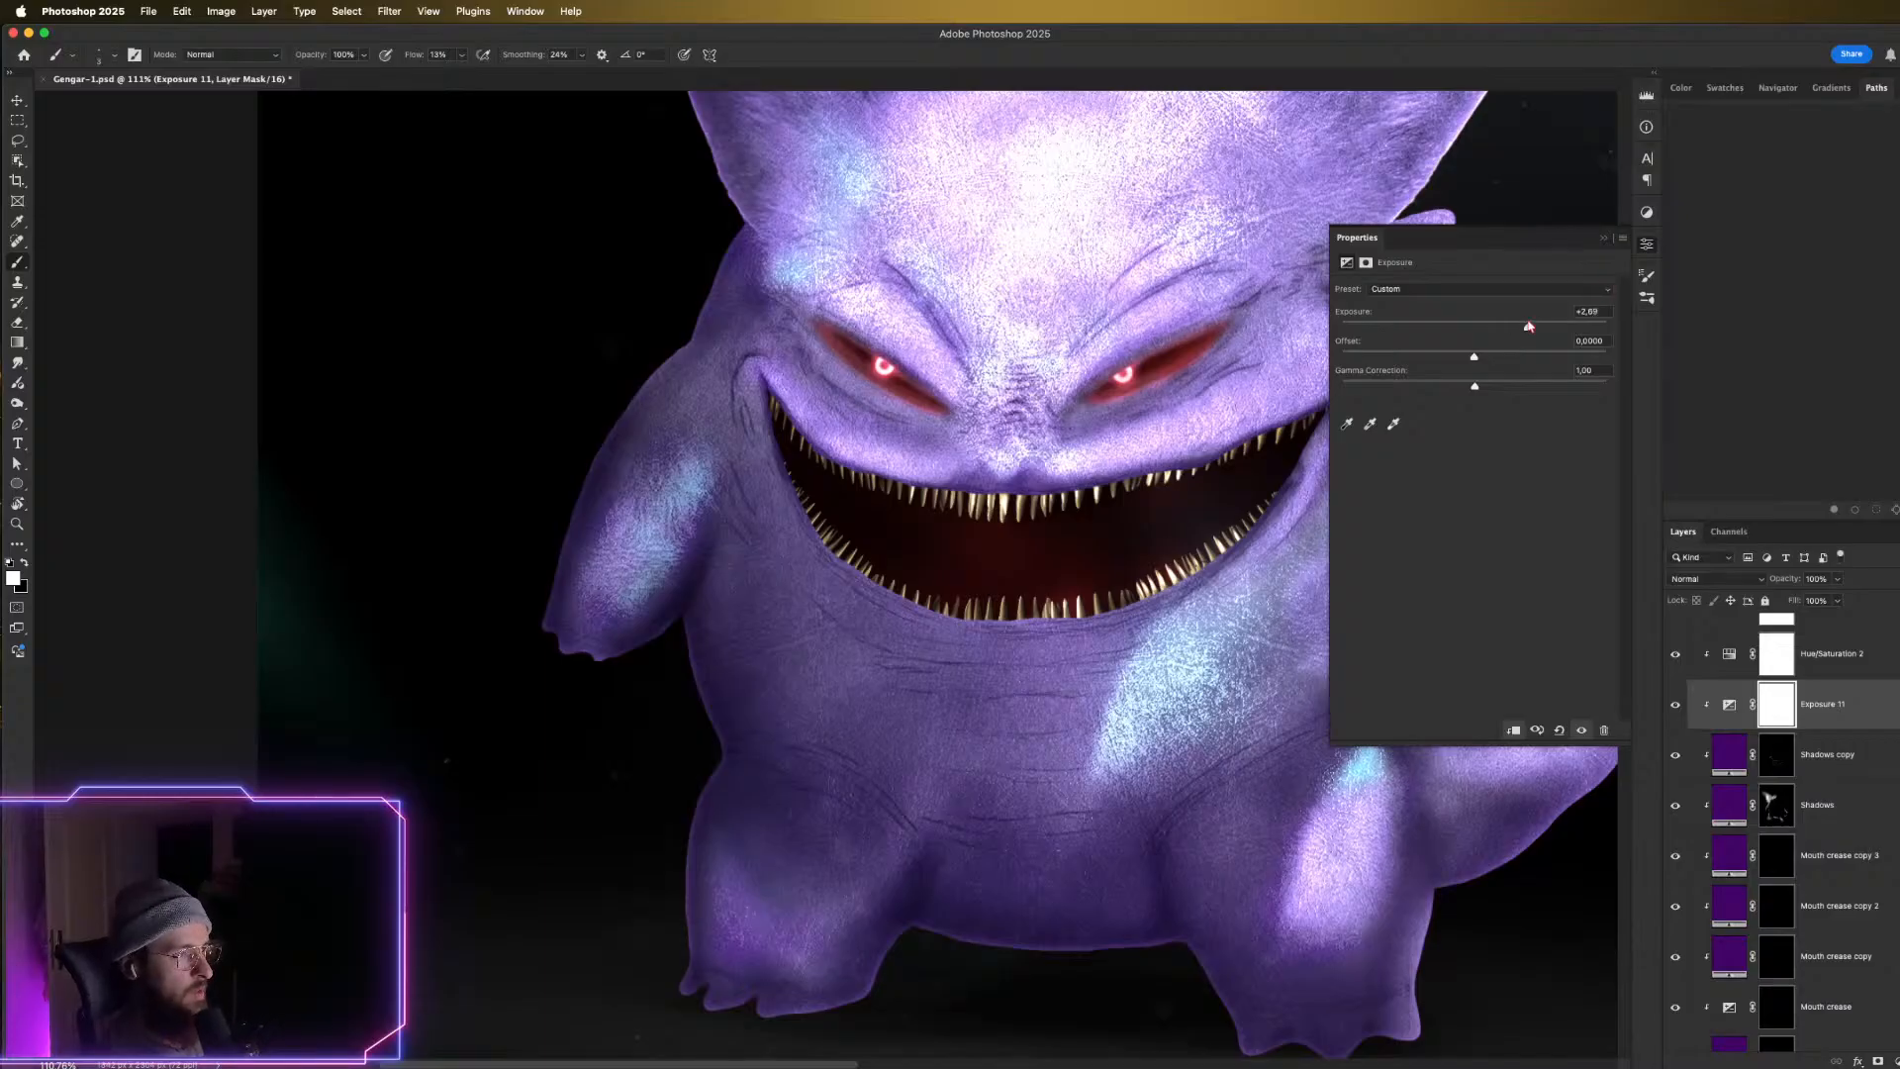
click(1647, 247)
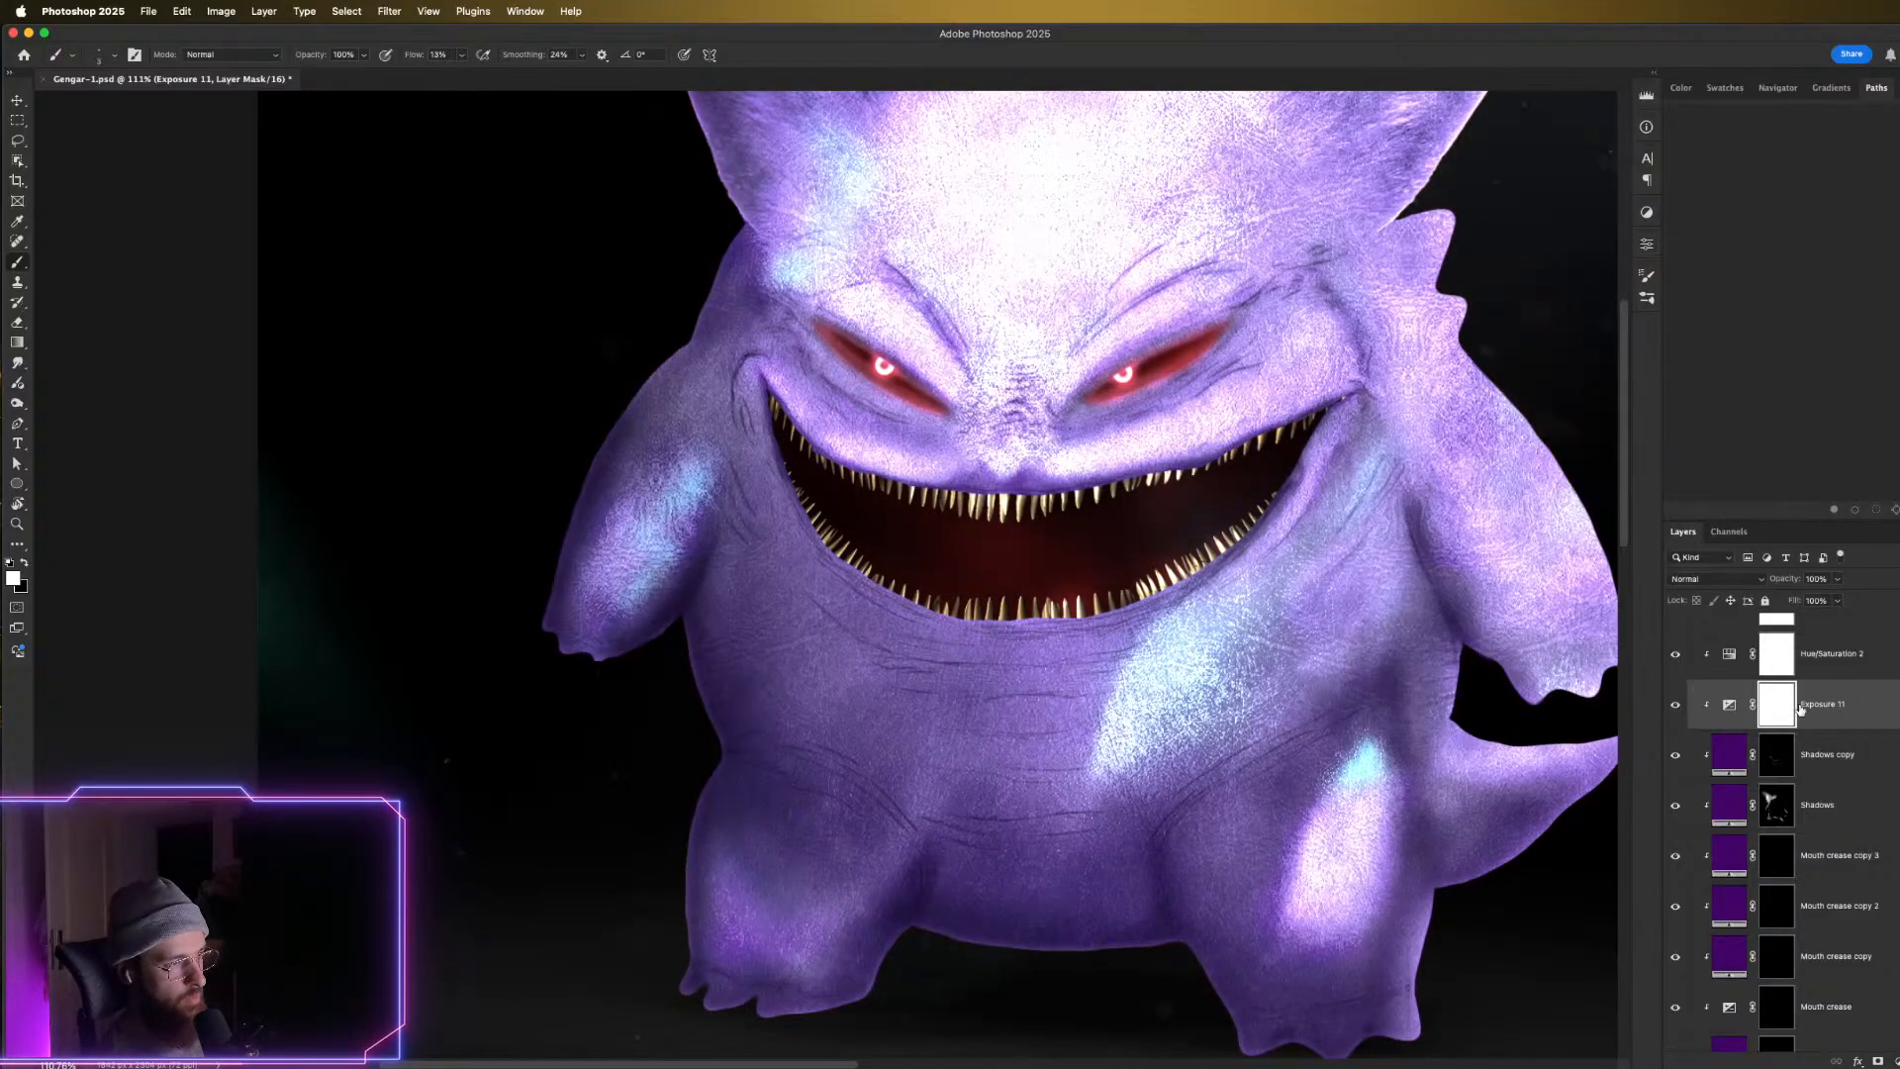
key(super+i)
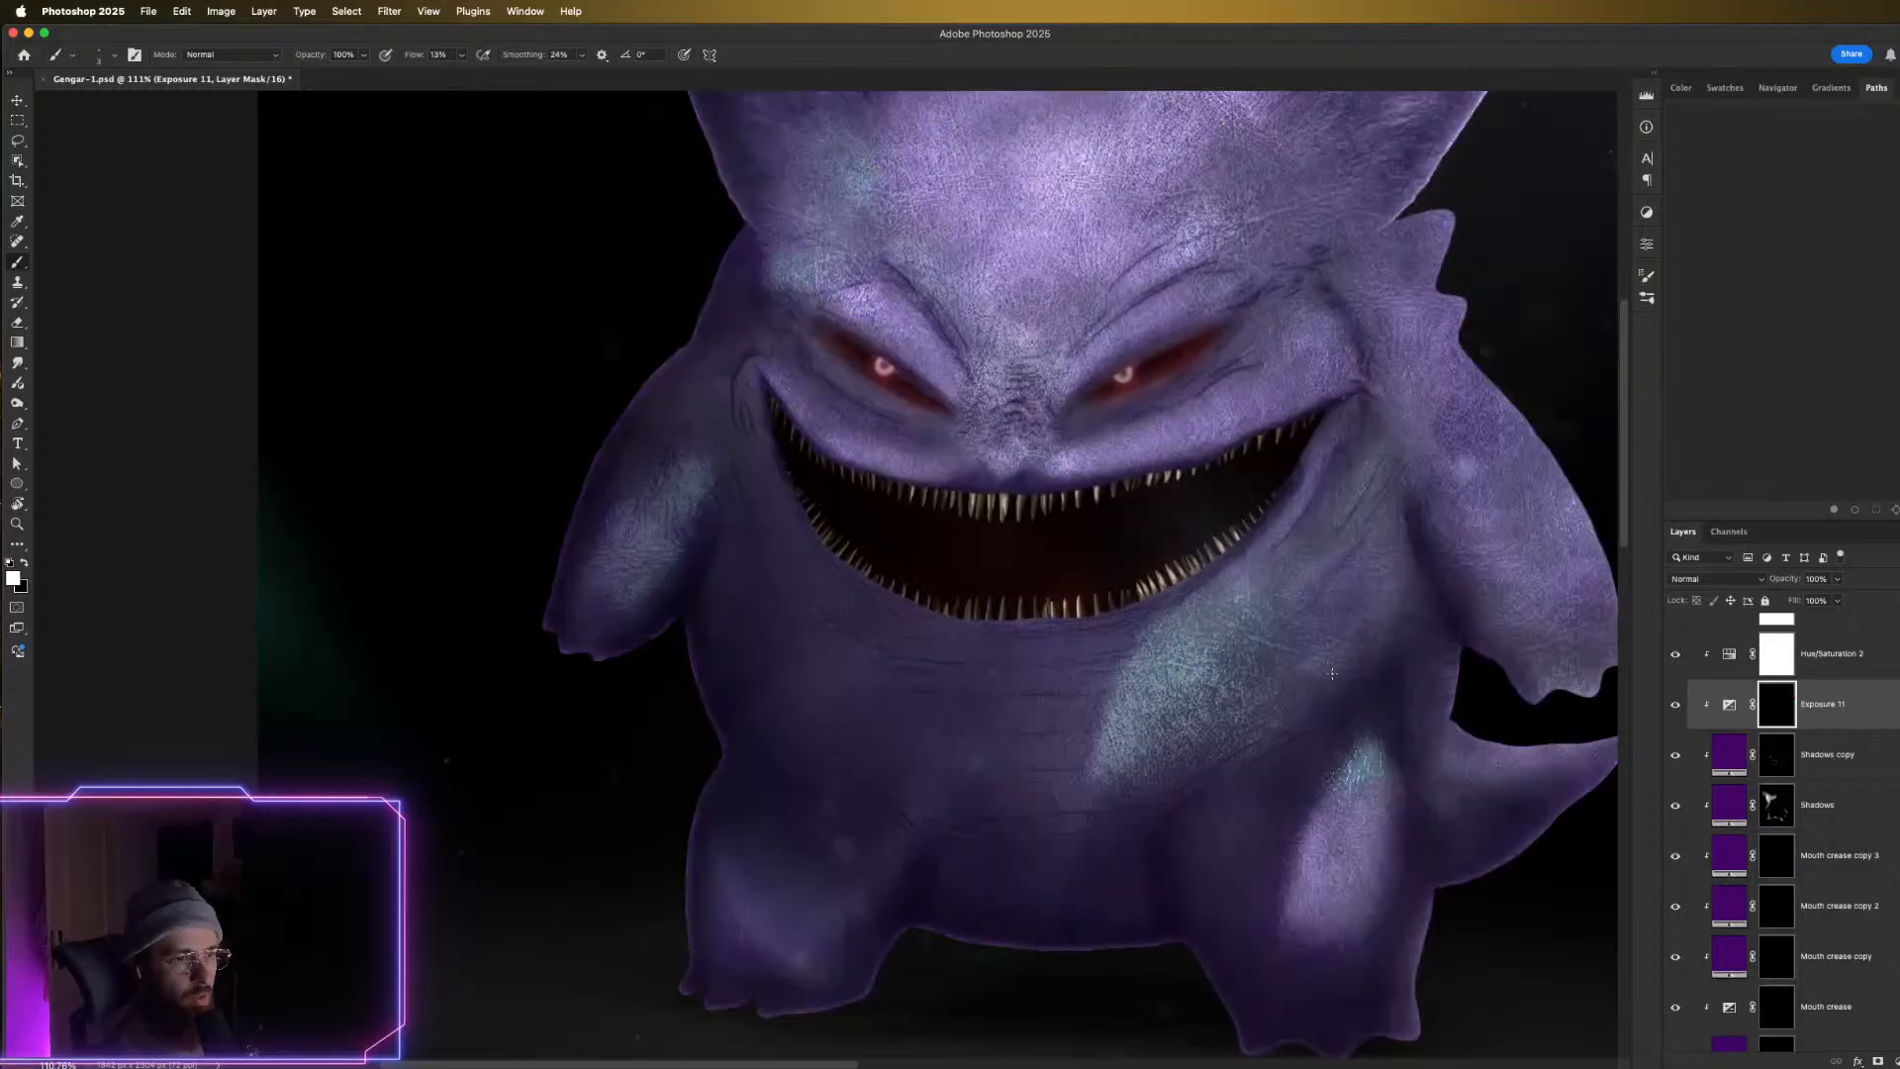
Step: Paint thin white highlights on the Exposure mask along the creases below the right-hand corner of the mouth
scroll(1386, 563, up, 5)
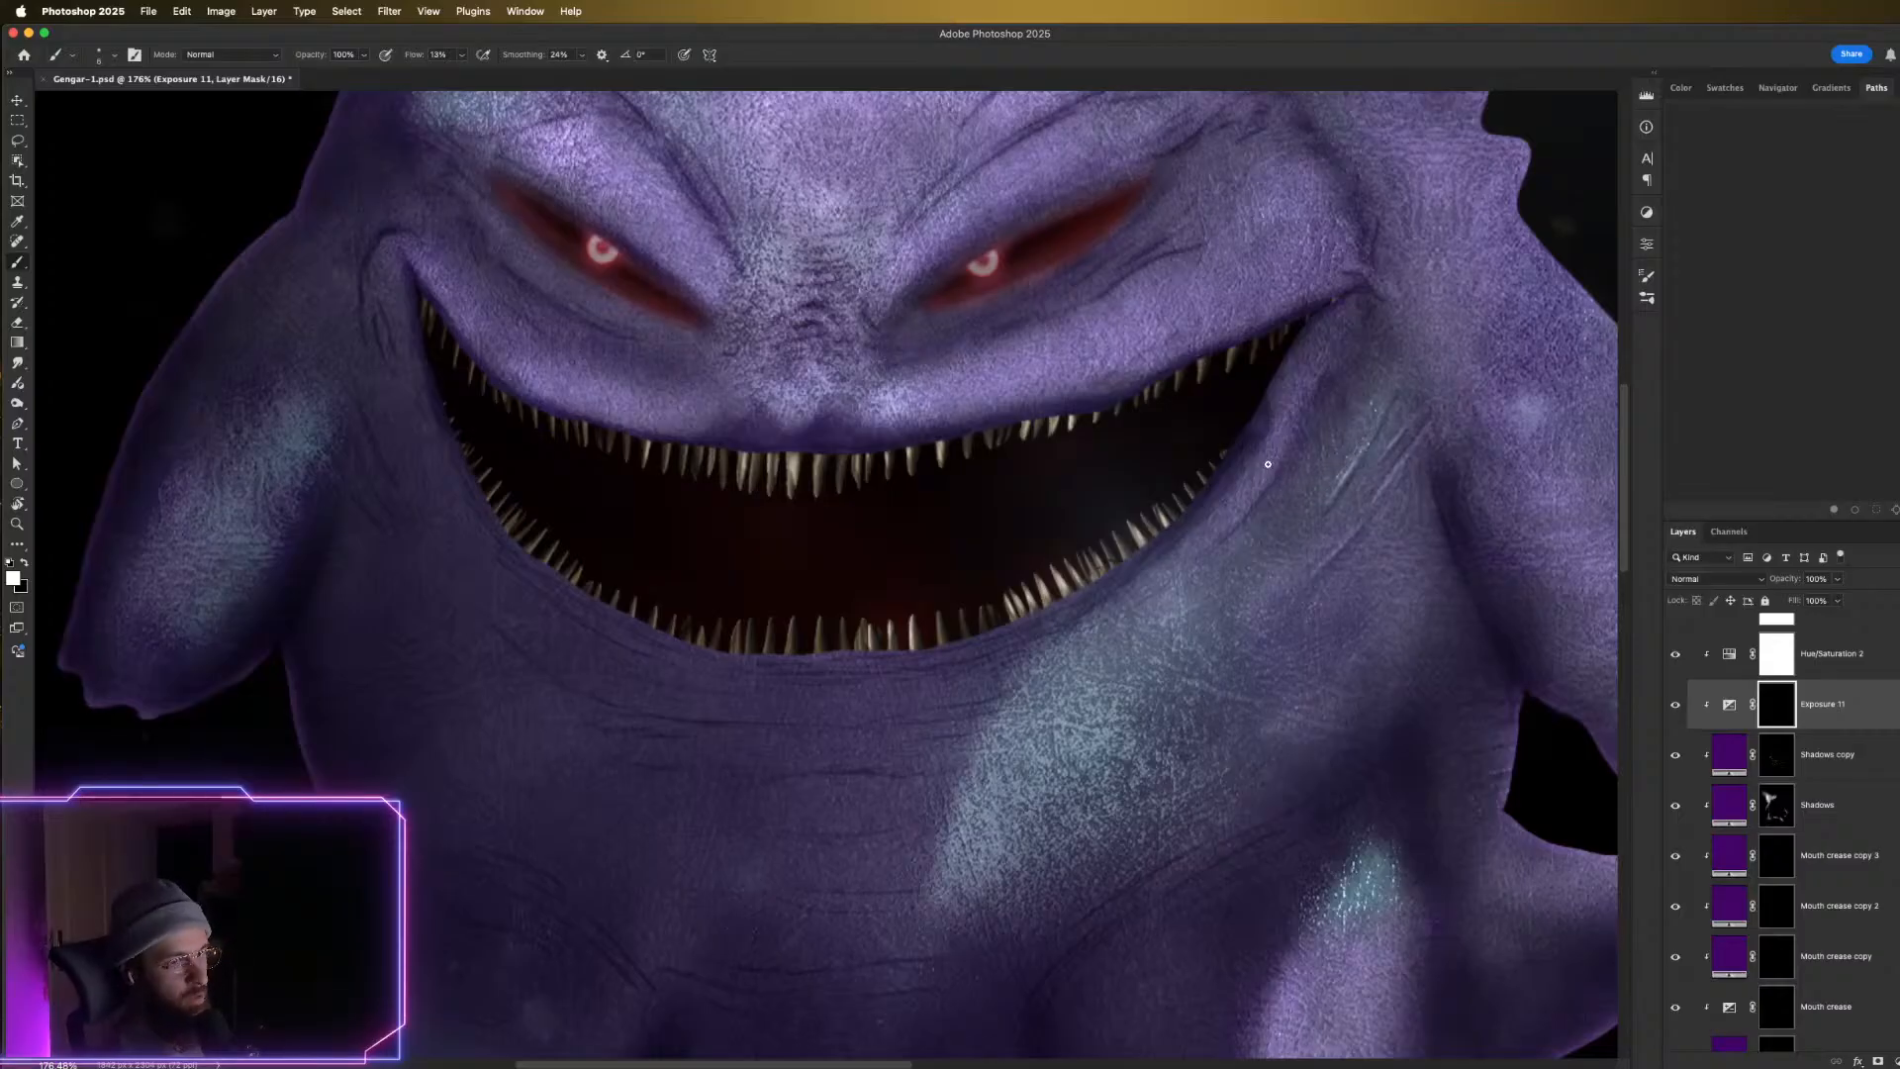
key(z)
mouse_move(1430, 672)
mouse_down()
mouse_move(1332, 674)
mouse_move(1371, 639)
mouse_move(1425, 643)
mouse_move(1431, 668)
mouse_up()
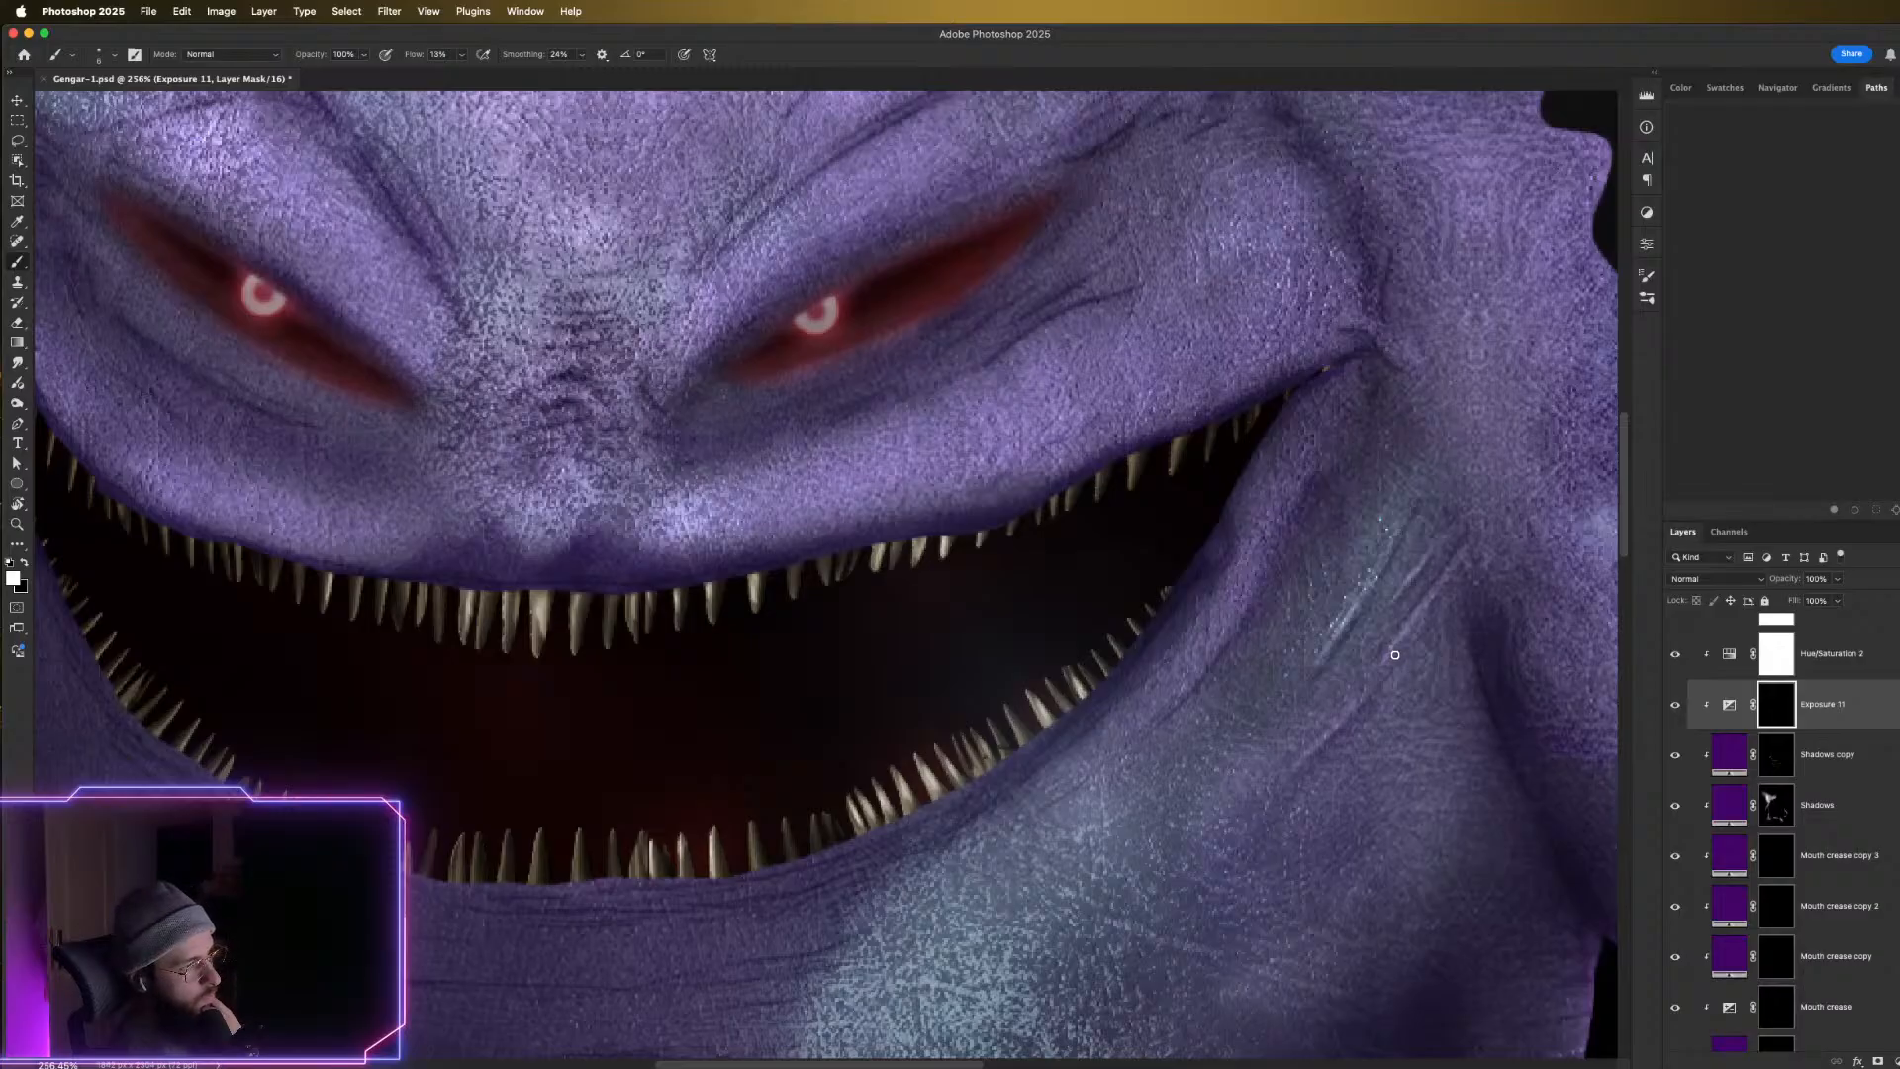
Step: Soften the highlights on the creases below the right-hand mouth corner in black with an enlarged brush
key(x)
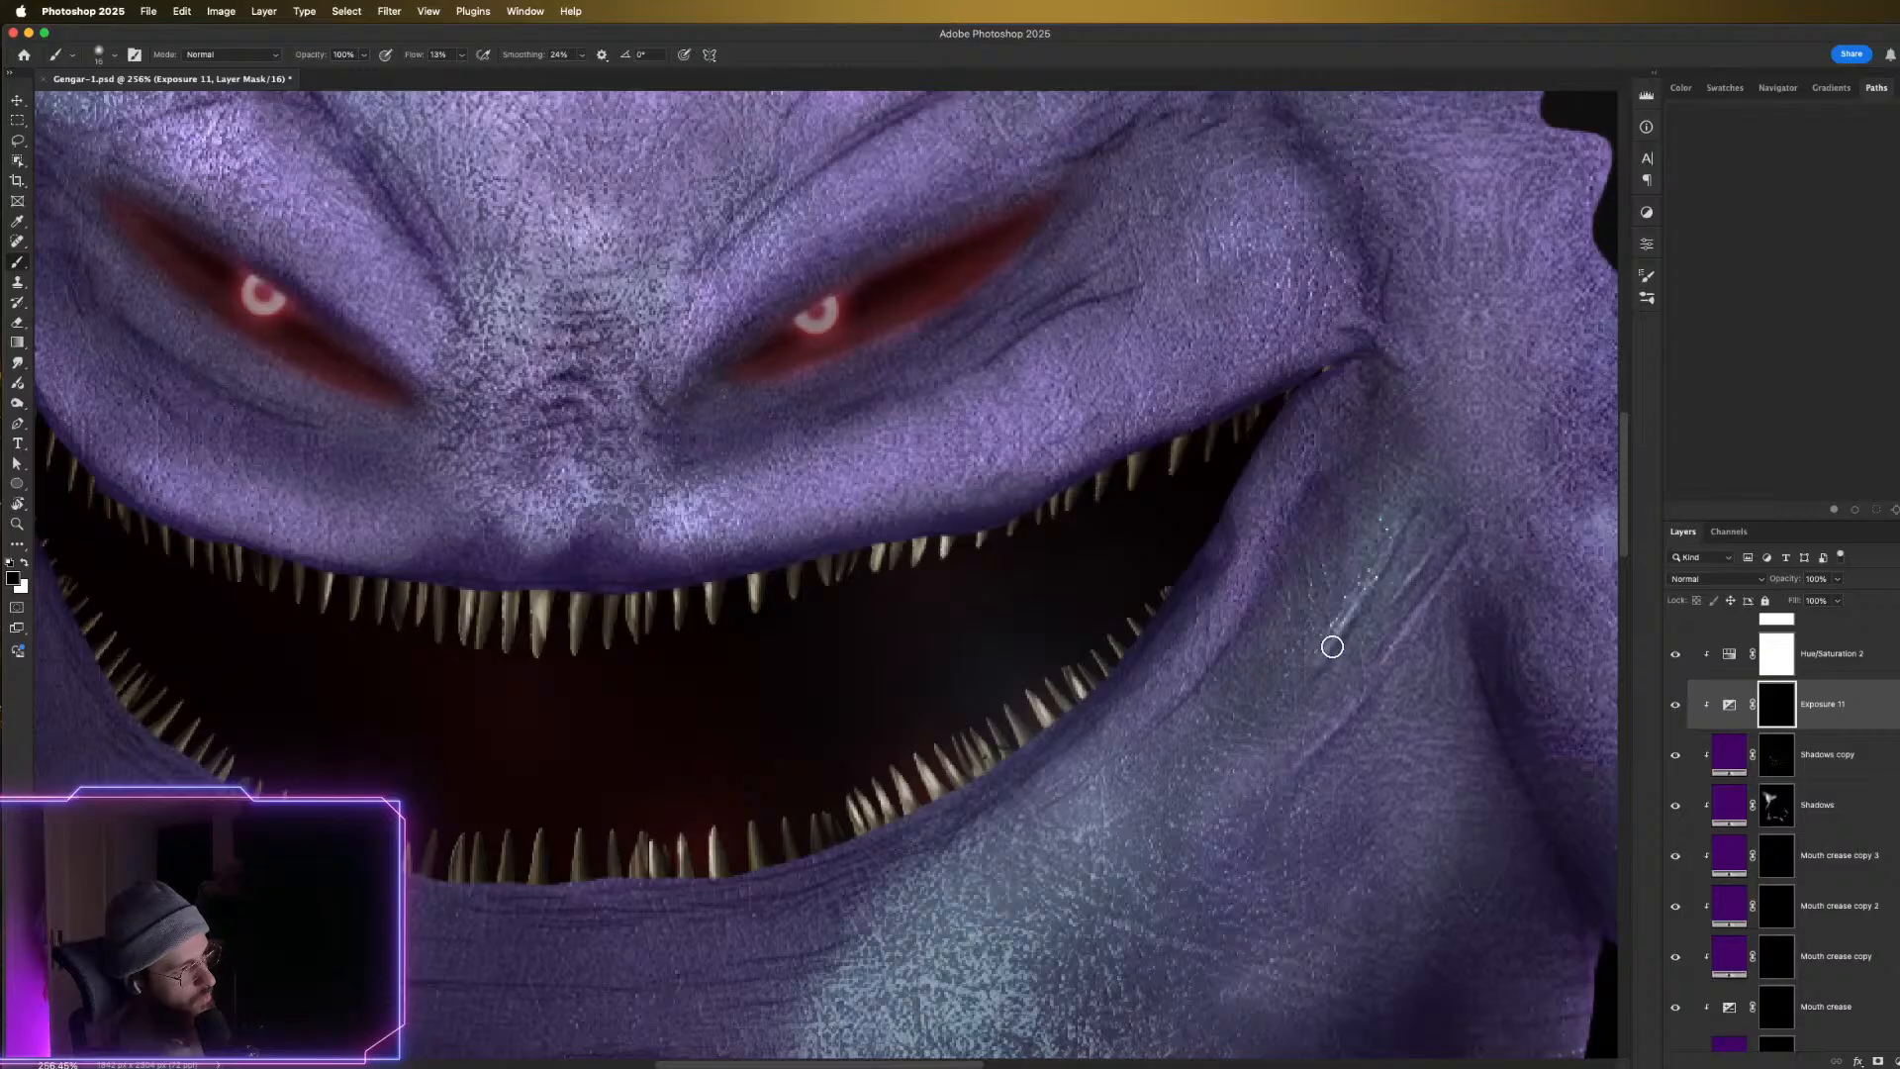
key(bracketright)
key(bracketright)
key(bracketright)
key(bracketright)
key(bracketright)
key(bracketright)
mouse_move(1384, 579)
mouse_down()
mouse_move(1314, 661)
mouse_move(1424, 565)
mouse_move(1313, 744)
mouse_move(1450, 558)
mouse_move(1402, 565)
mouse_move(1336, 654)
mouse_move(1345, 706)
mouse_up()
Step: Repaint finer white highlights along the creases beside the right-hand mouth corner with a reduced brush
key(bracketleft)
key(bracketleft)
key(bracketleft)
key(bracketleft)
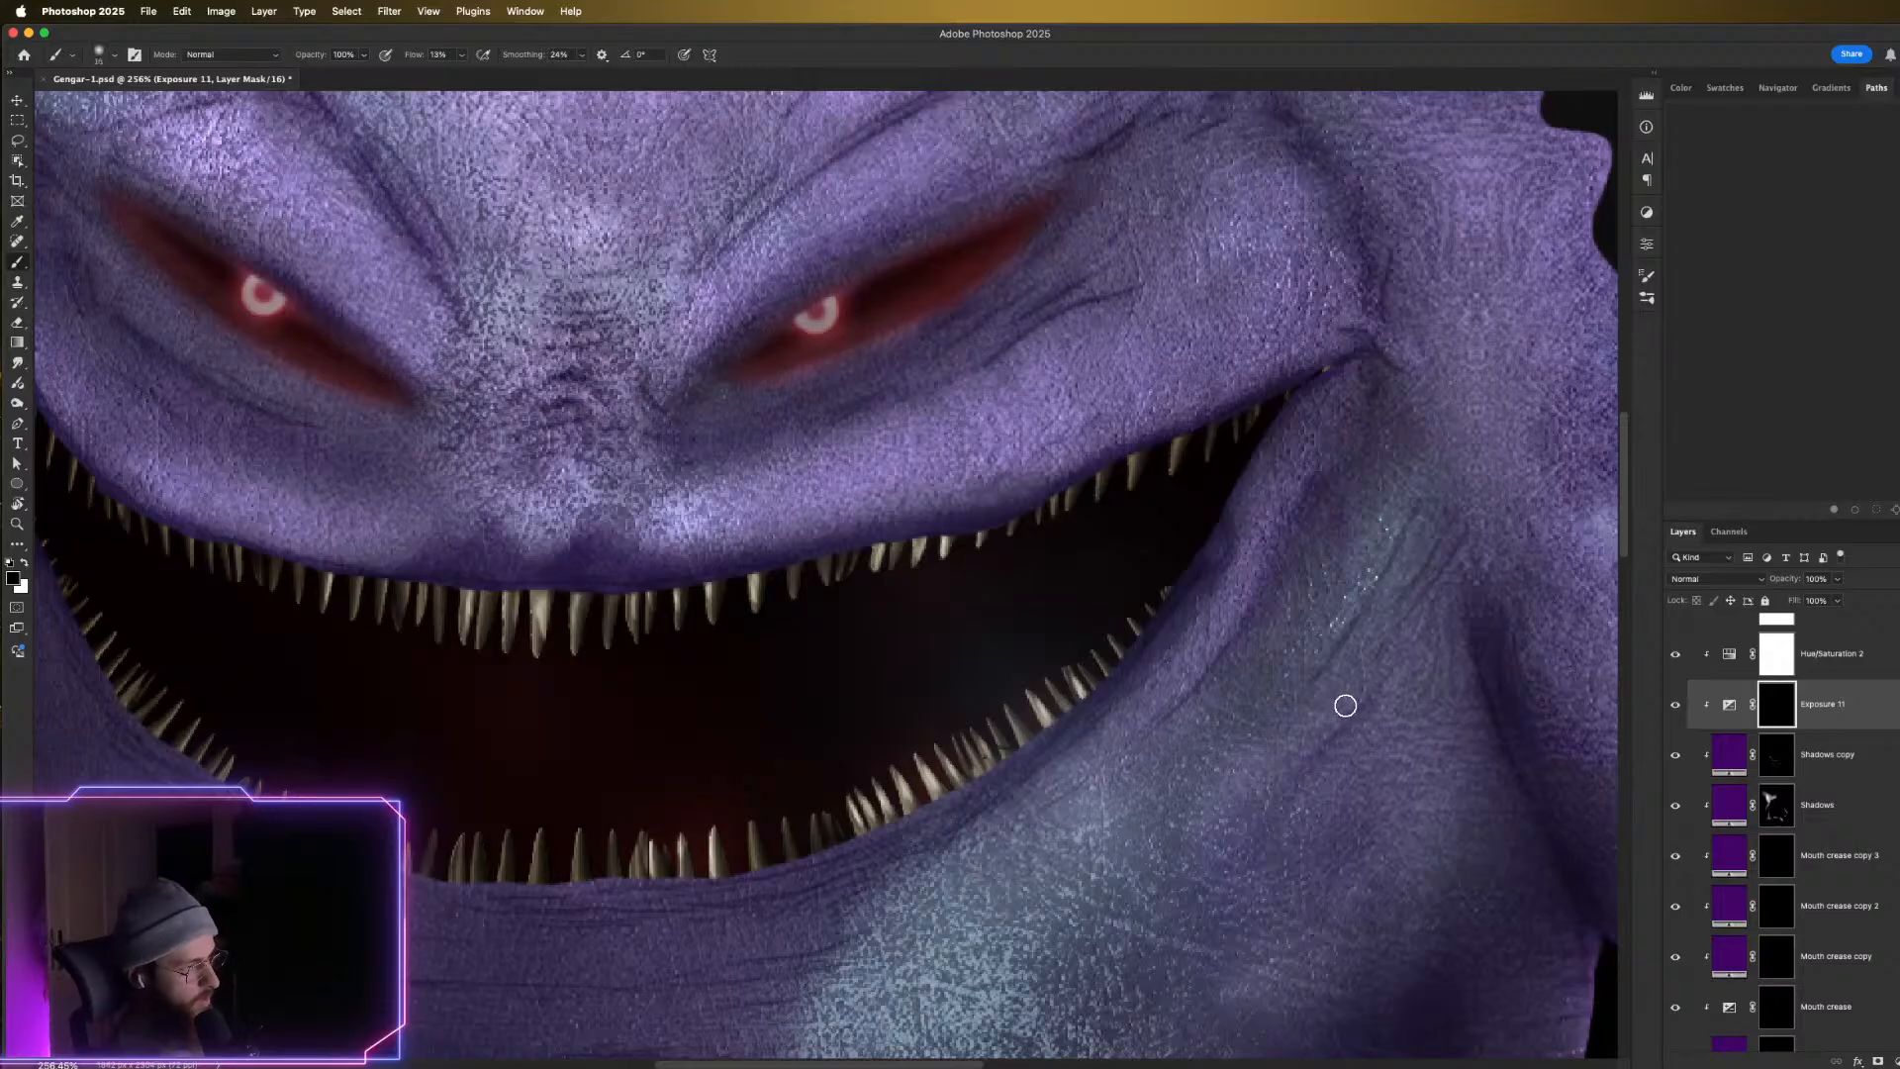
key(x)
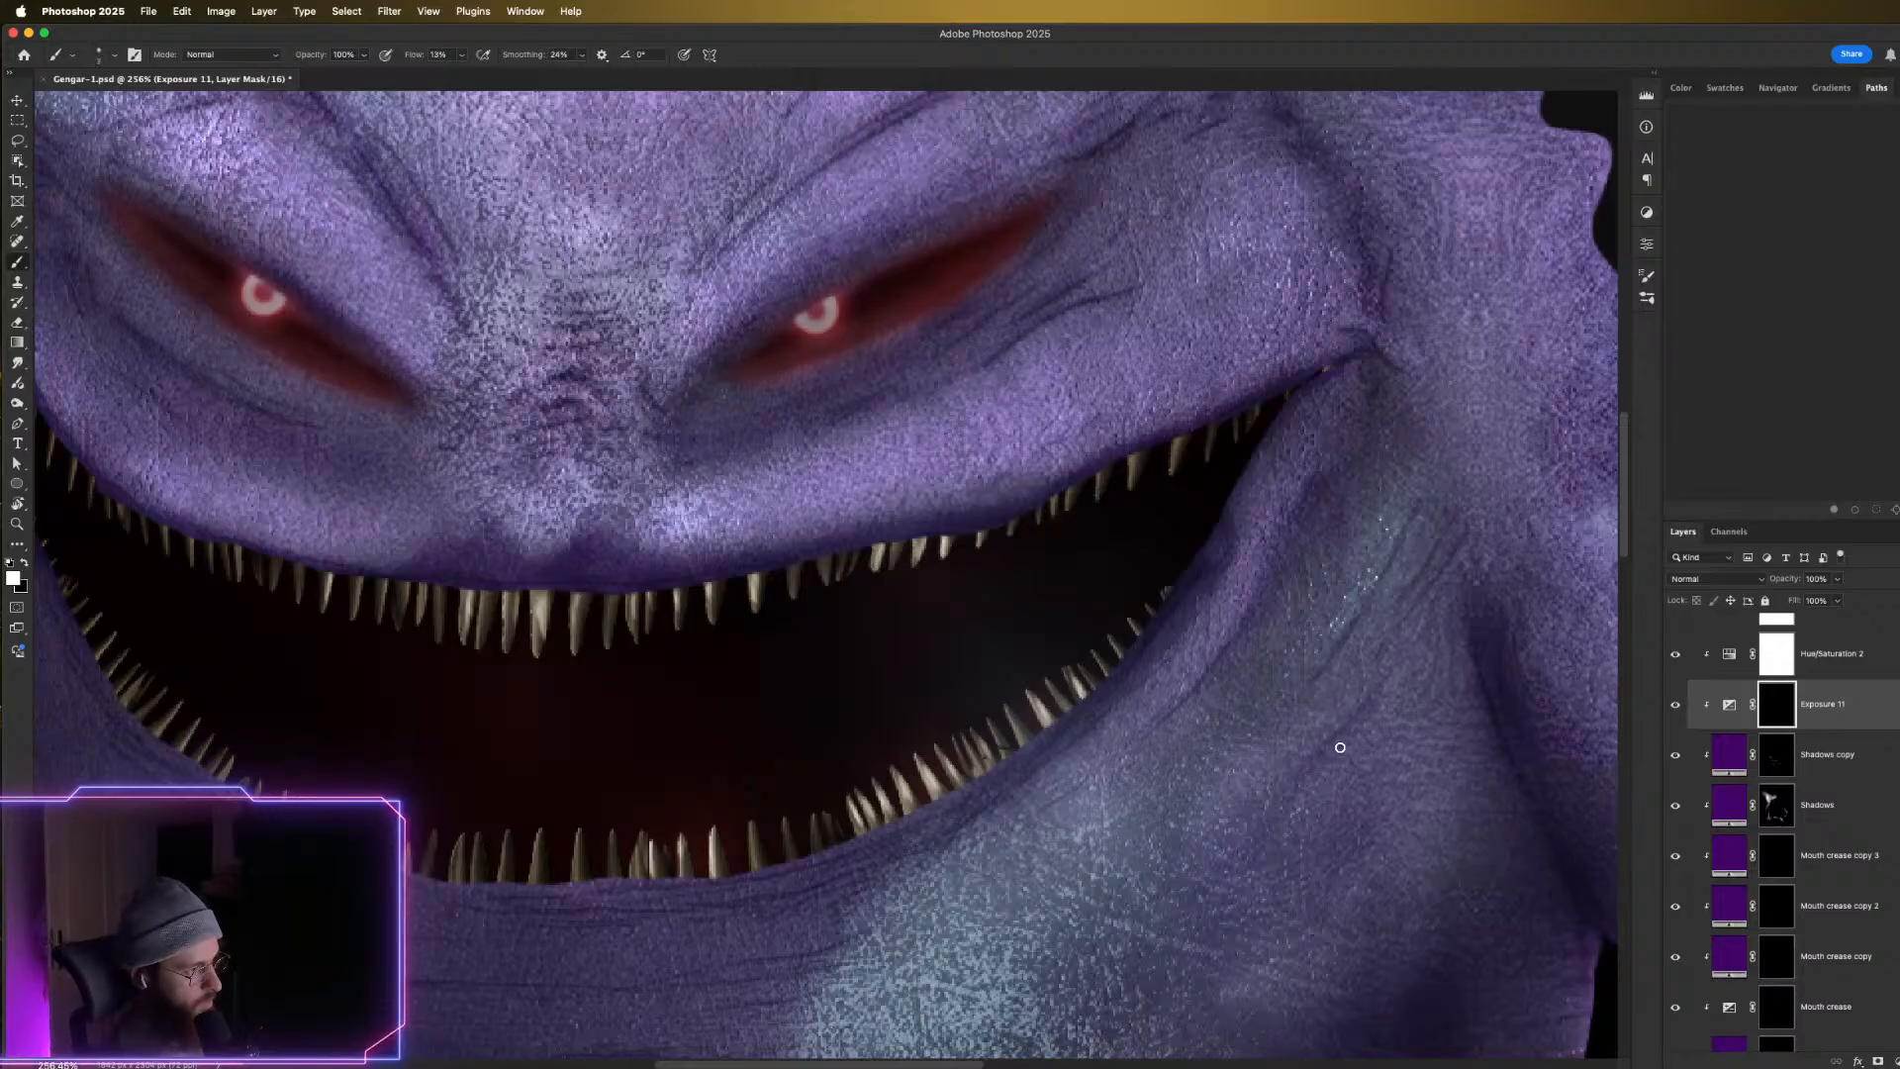
drag(1316, 757, 1363, 717)
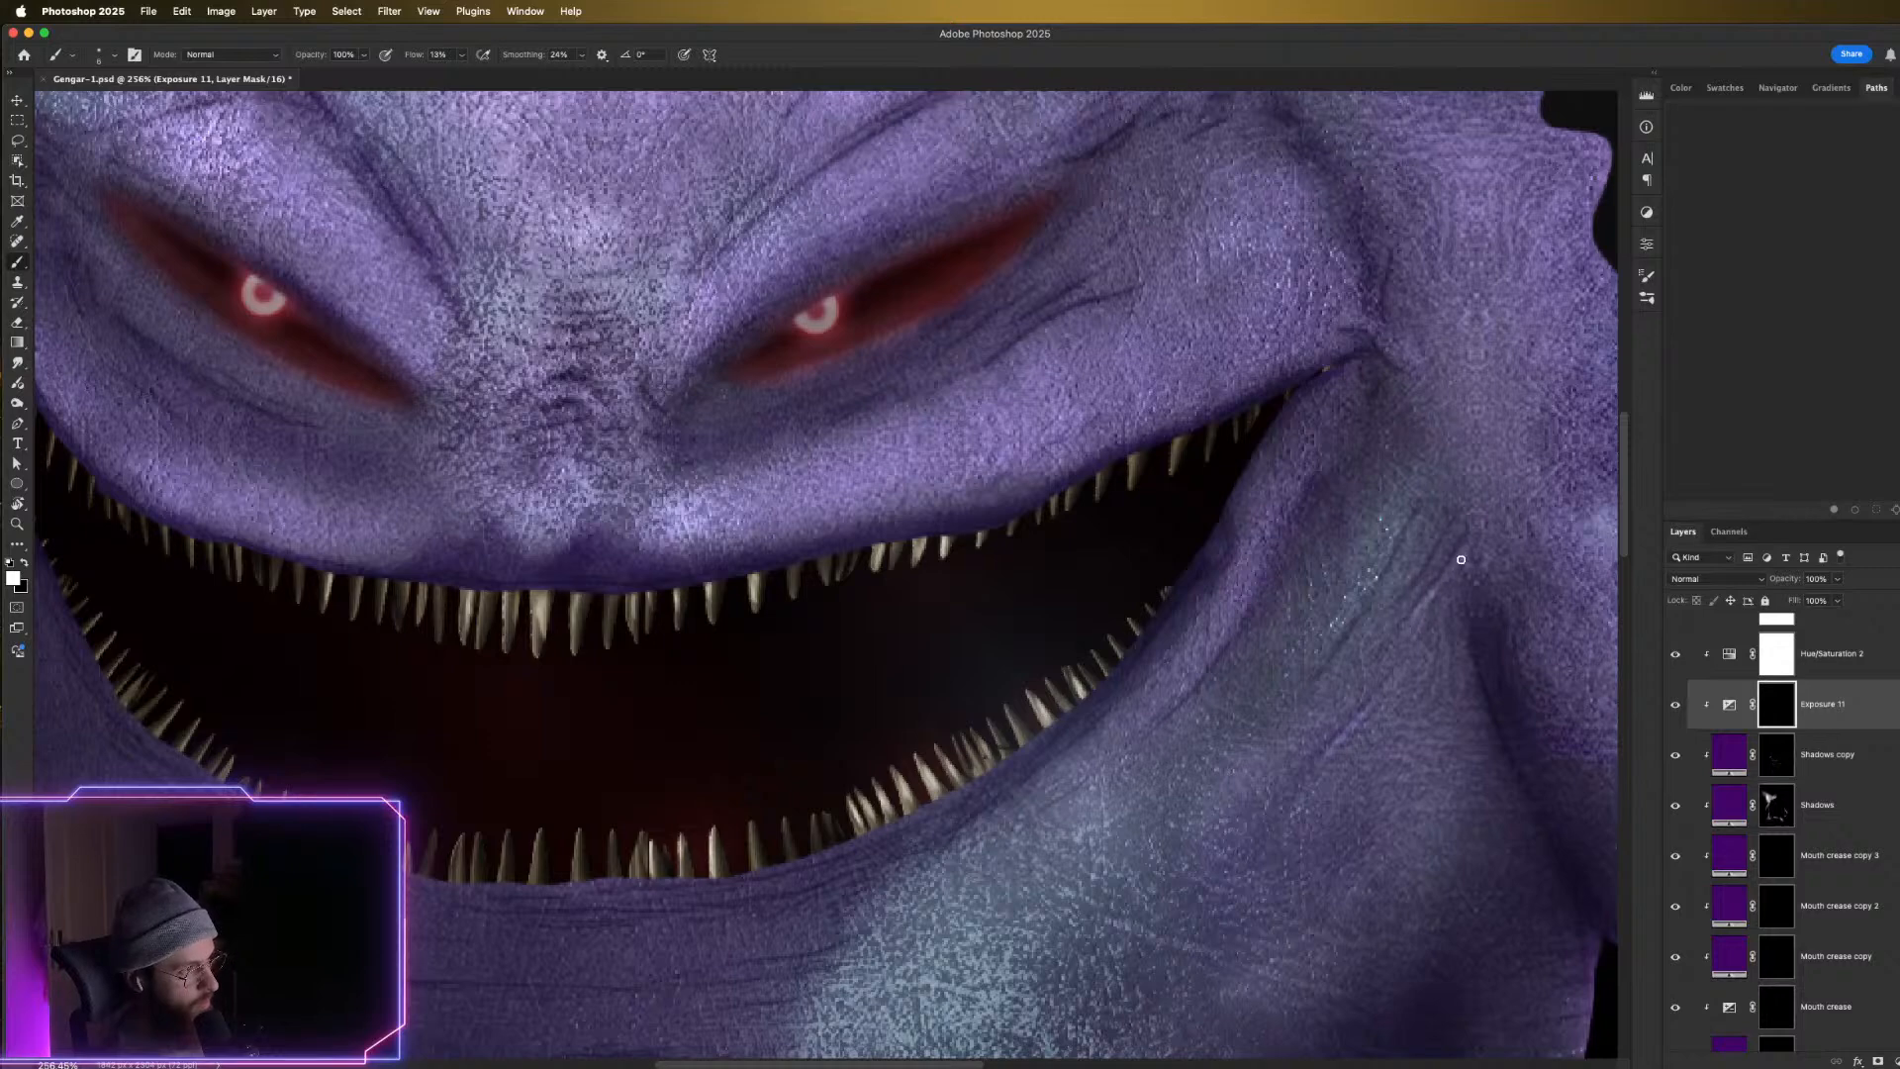
key(z)
mouse_move(1366, 780)
mouse_down()
mouse_move(1324, 788)
mouse_move(1369, 797)
mouse_move(1377, 748)
mouse_up()
key(b)
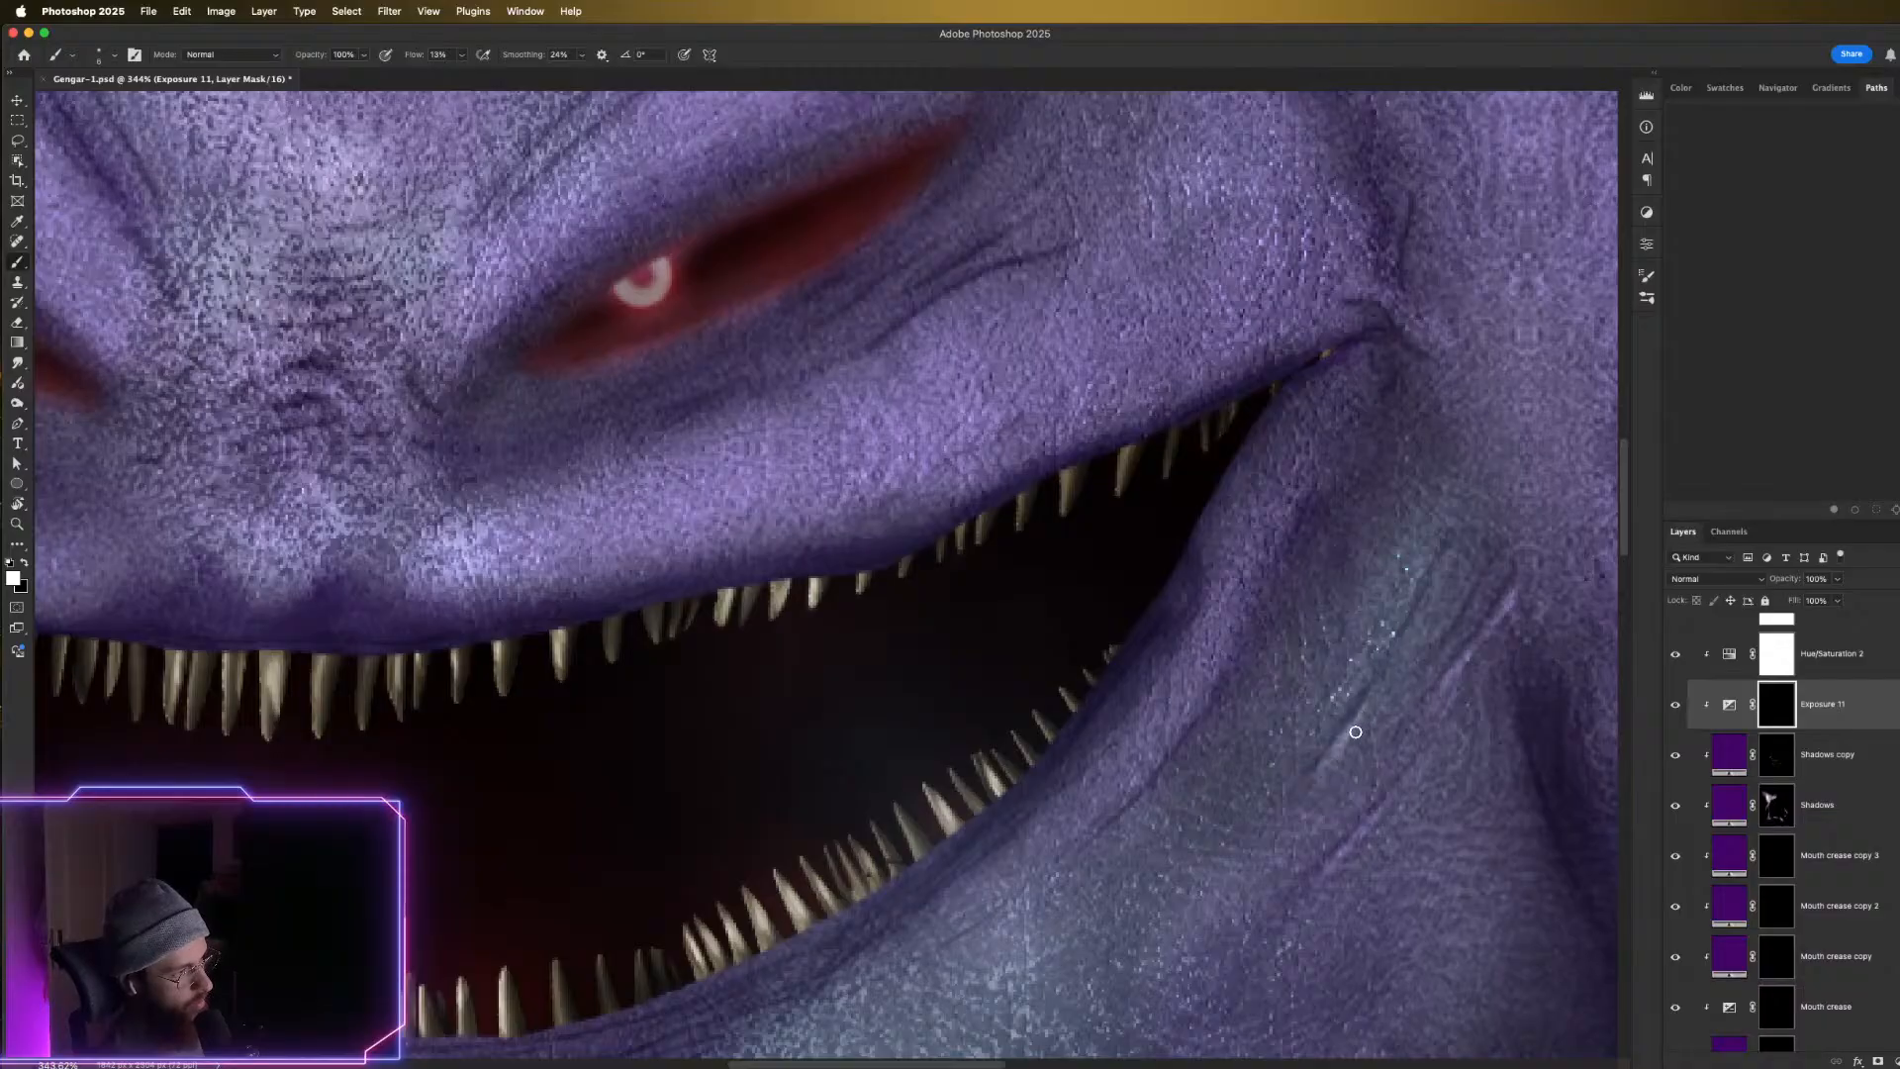
drag(1386, 673, 1423, 603)
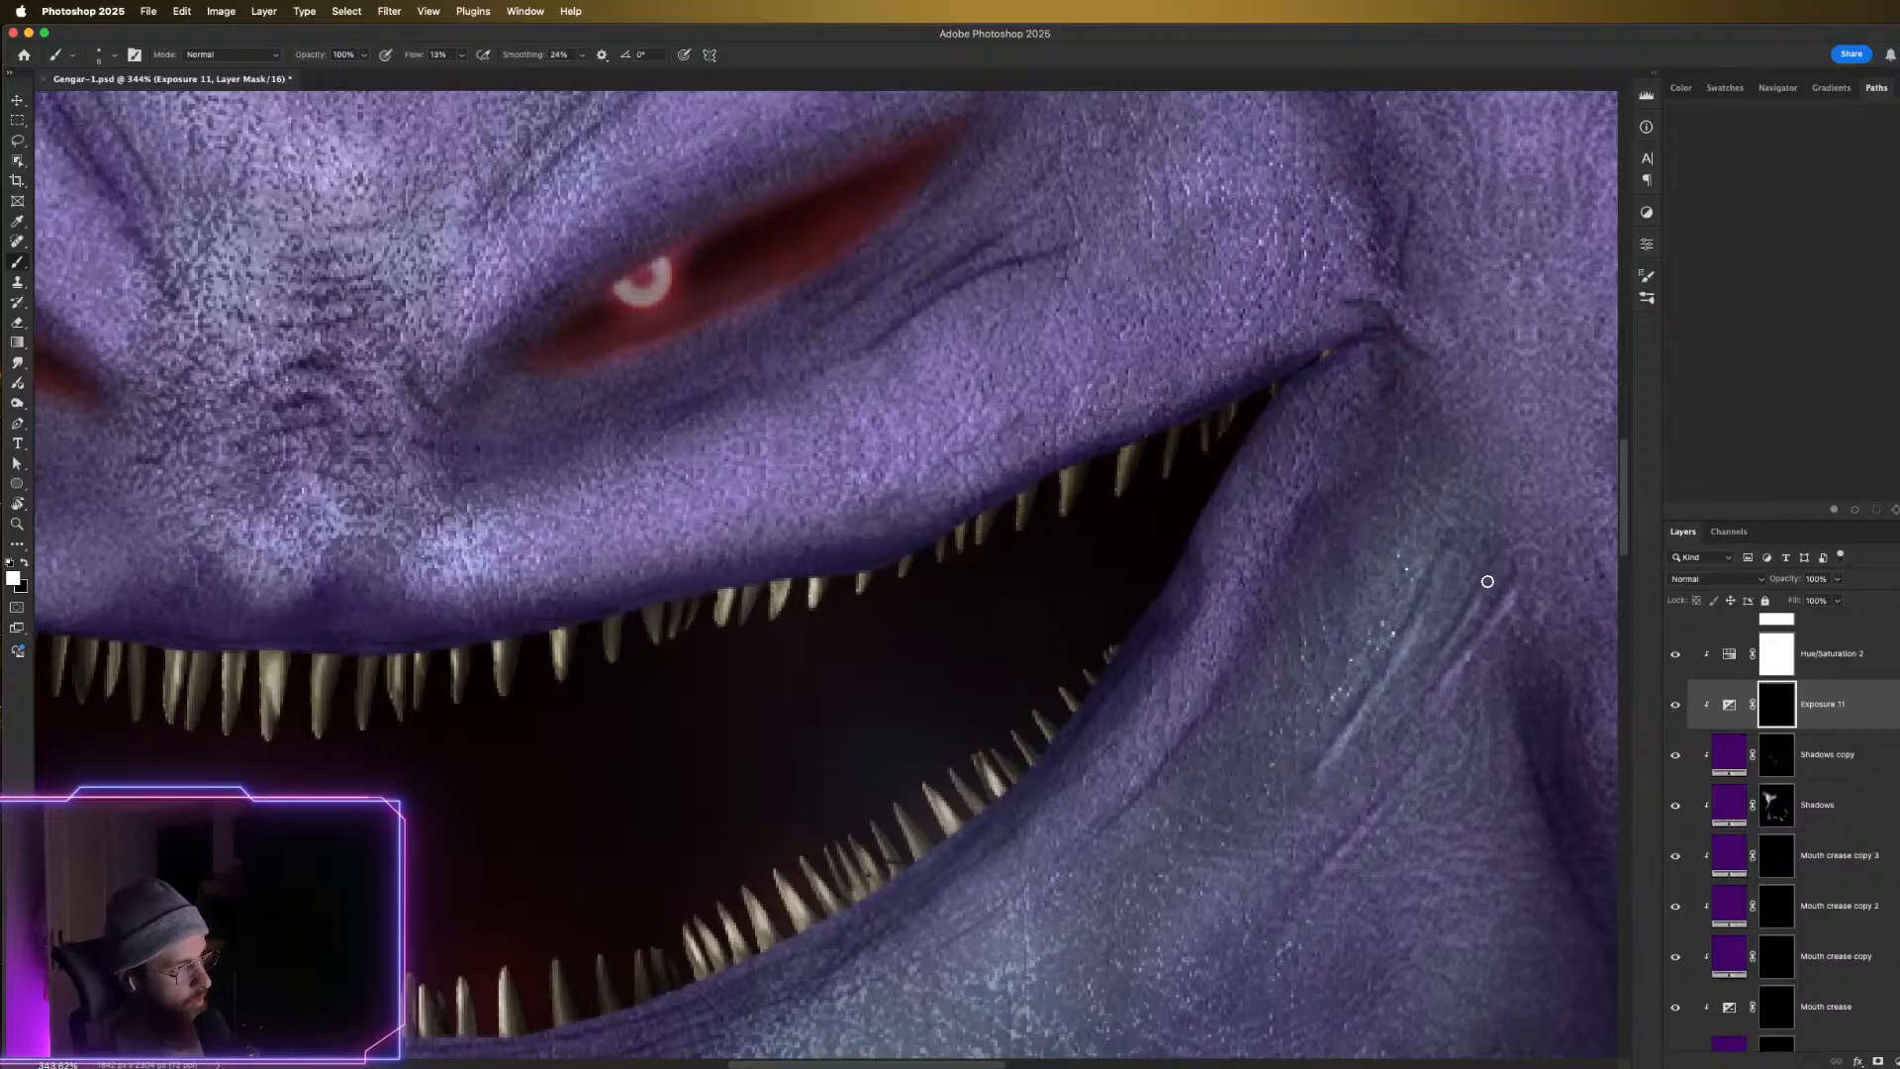
Step: Paint fine white highlights along the skin creases above the right-hand eye's brow
key(z)
mouse_move(1454, 633)
mouse_down()
mouse_move(1316, 862)
mouse_move(1375, 865)
mouse_move(1336, 863)
mouse_move(1385, 851)
mouse_move(1400, 815)
mouse_move(1407, 830)
mouse_up()
key(b)
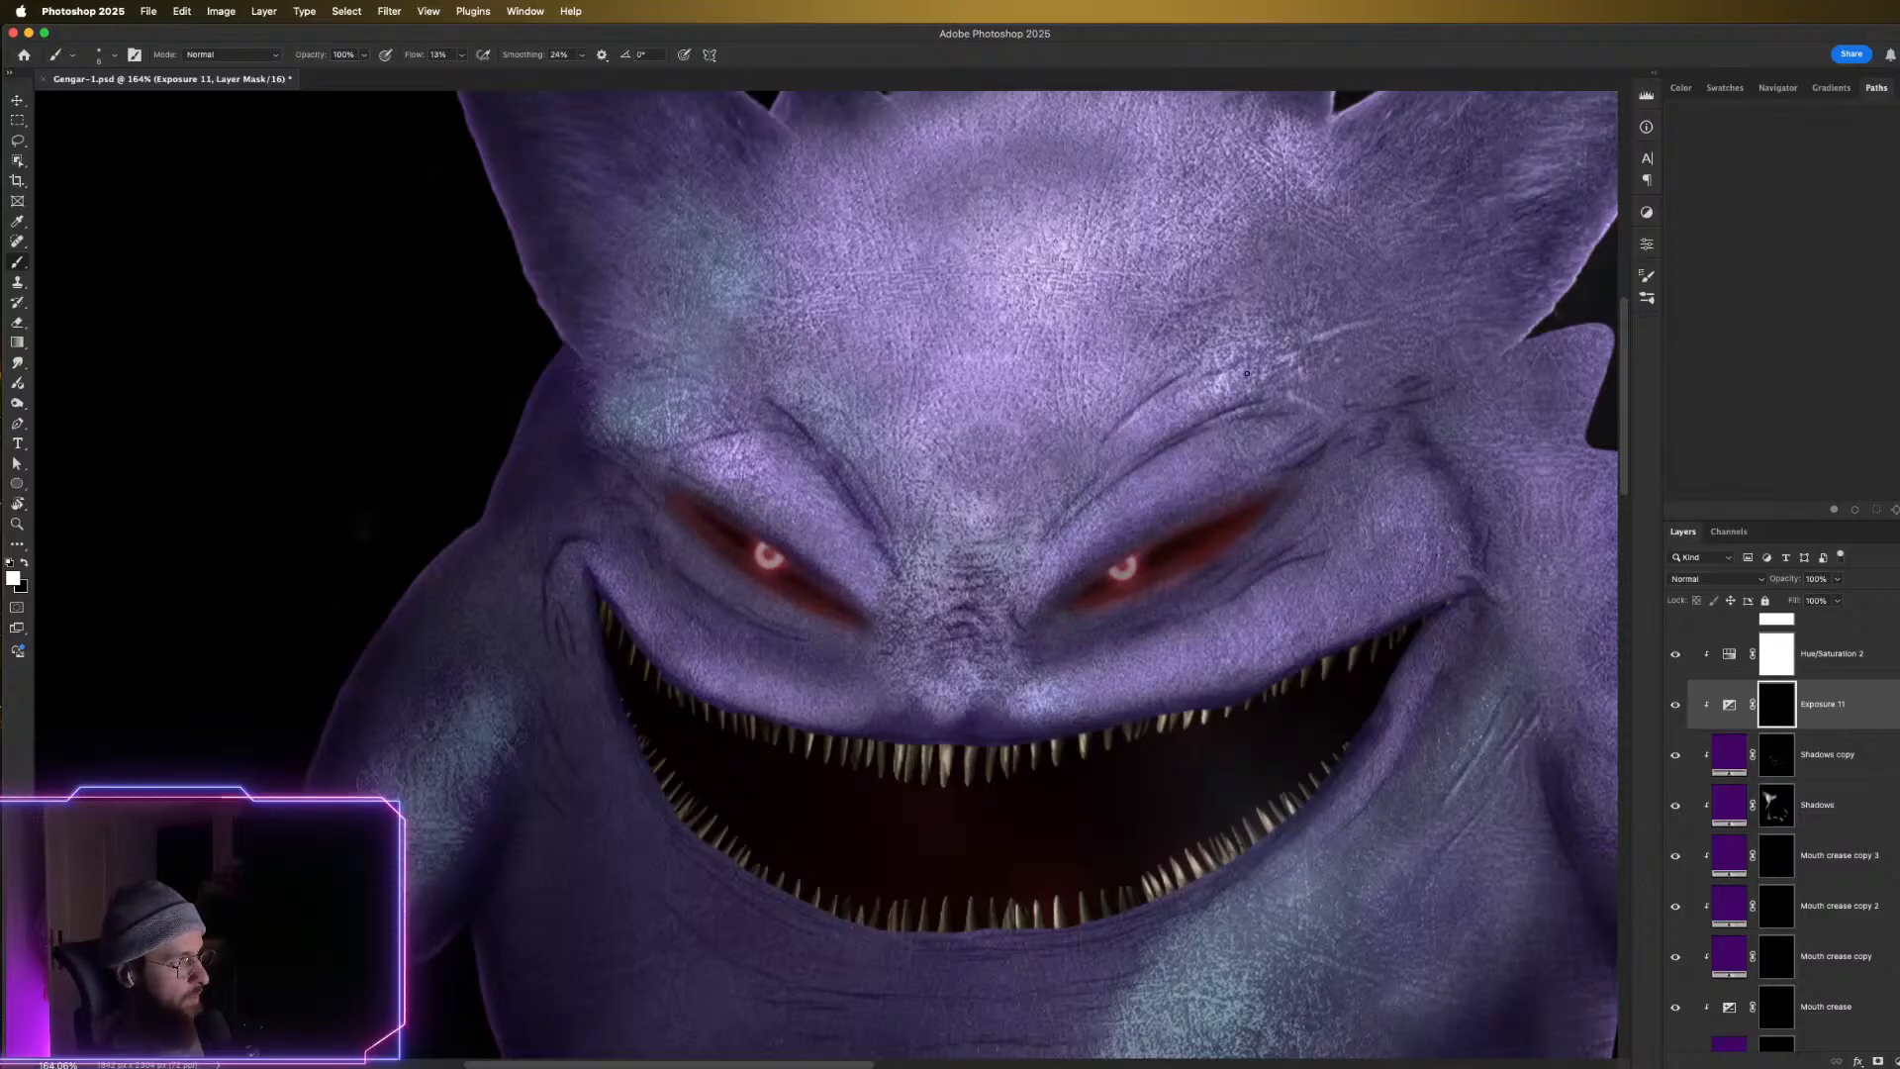
key(z)
mouse_move(1269, 417)
mouse_down()
mouse_move(1109, 455)
mouse_move(1209, 494)
mouse_move(1202, 478)
mouse_up()
key(b)
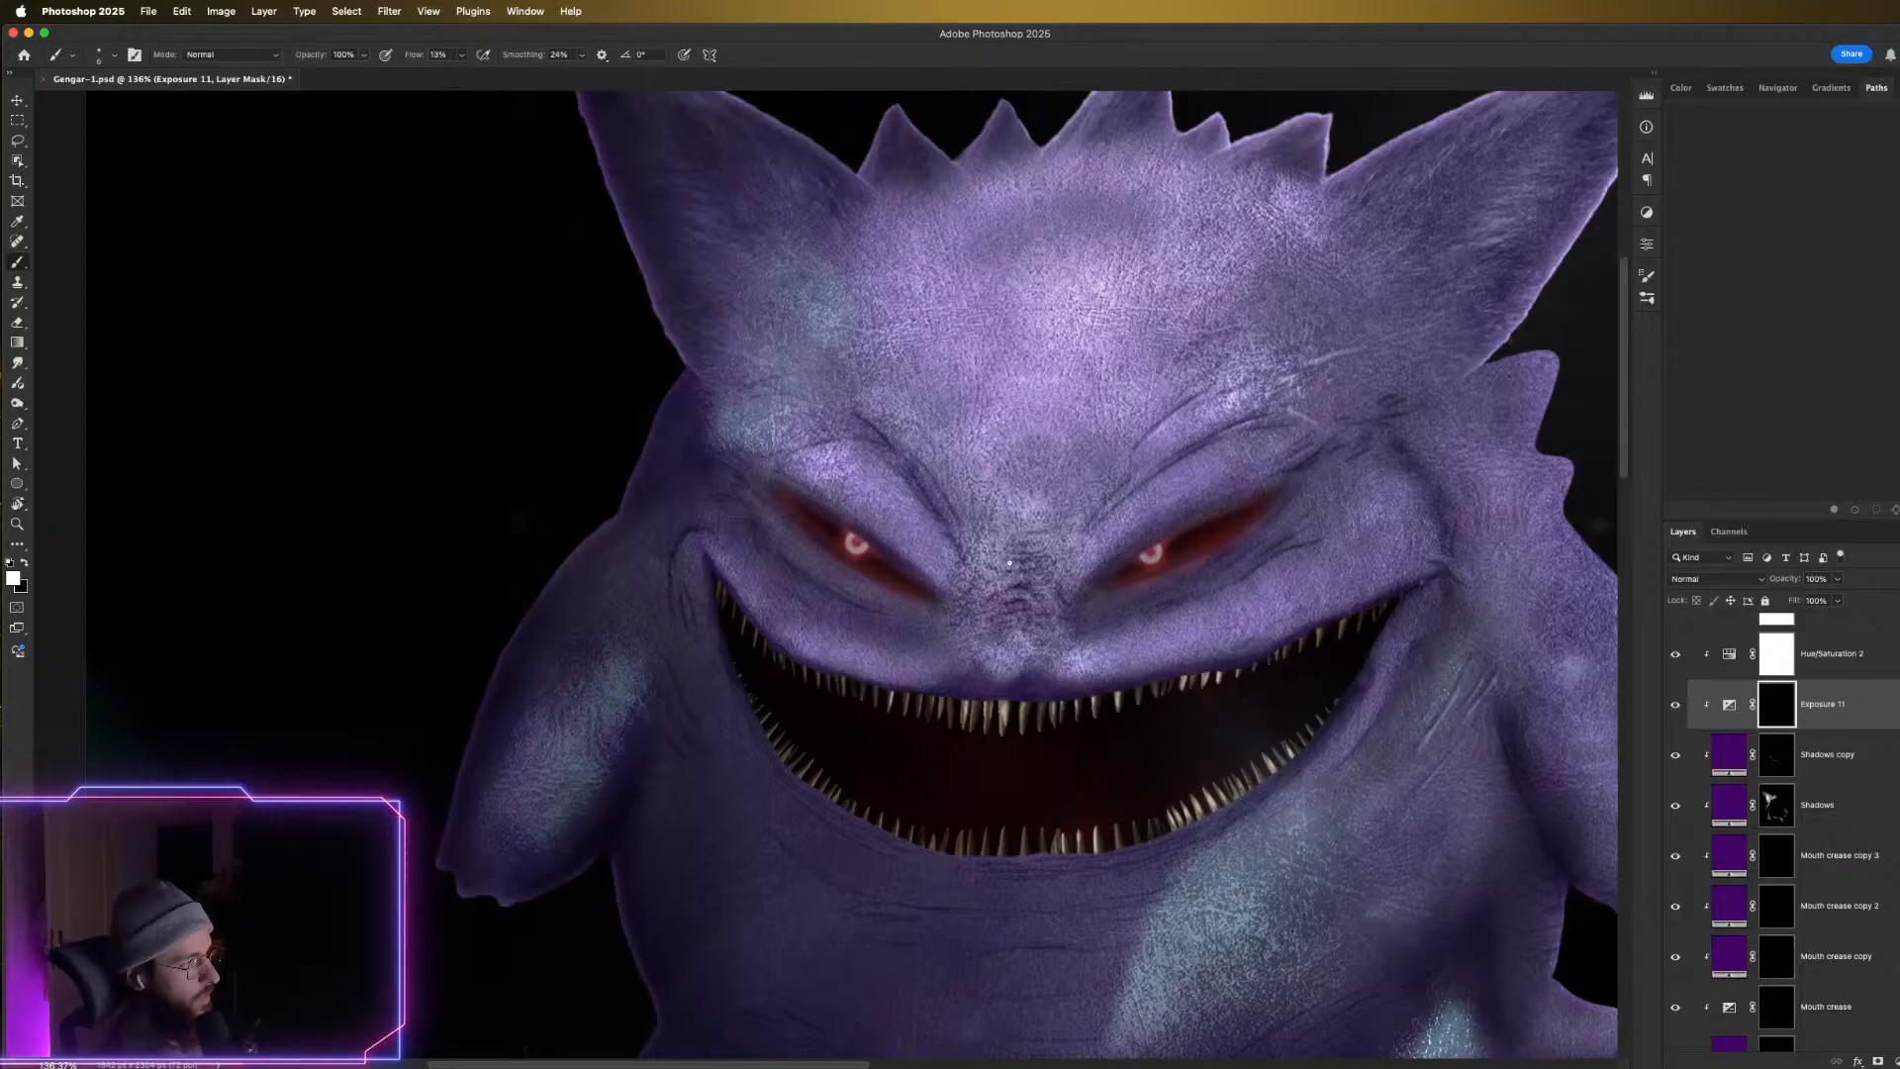
Step: Add small white highlights to the skin folds right at the right-hand corner of the mouth
drag(1410, 549, 1431, 522)
super+click(1411, 550)
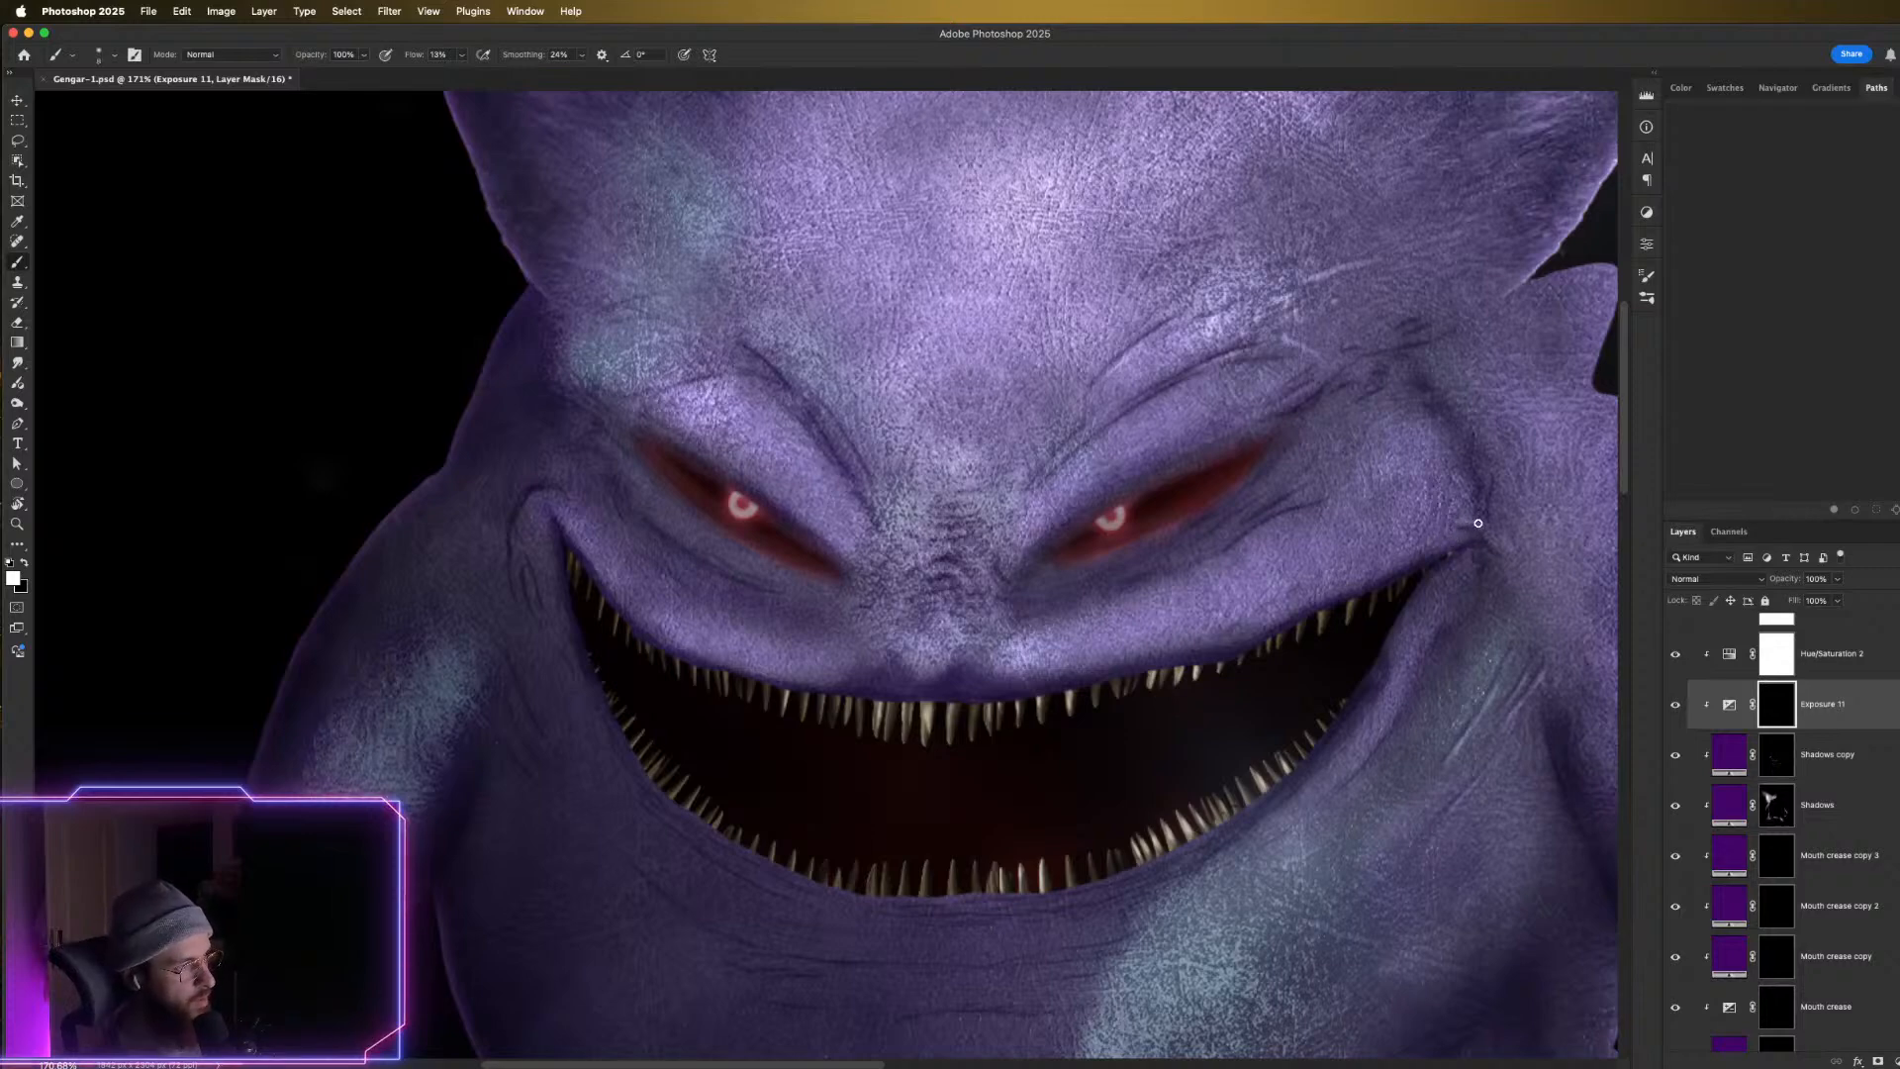
mouse_move(1471, 521)
mouse_down()
mouse_move(1454, 523)
mouse_move(1511, 545)
mouse_move(1464, 511)
mouse_up()
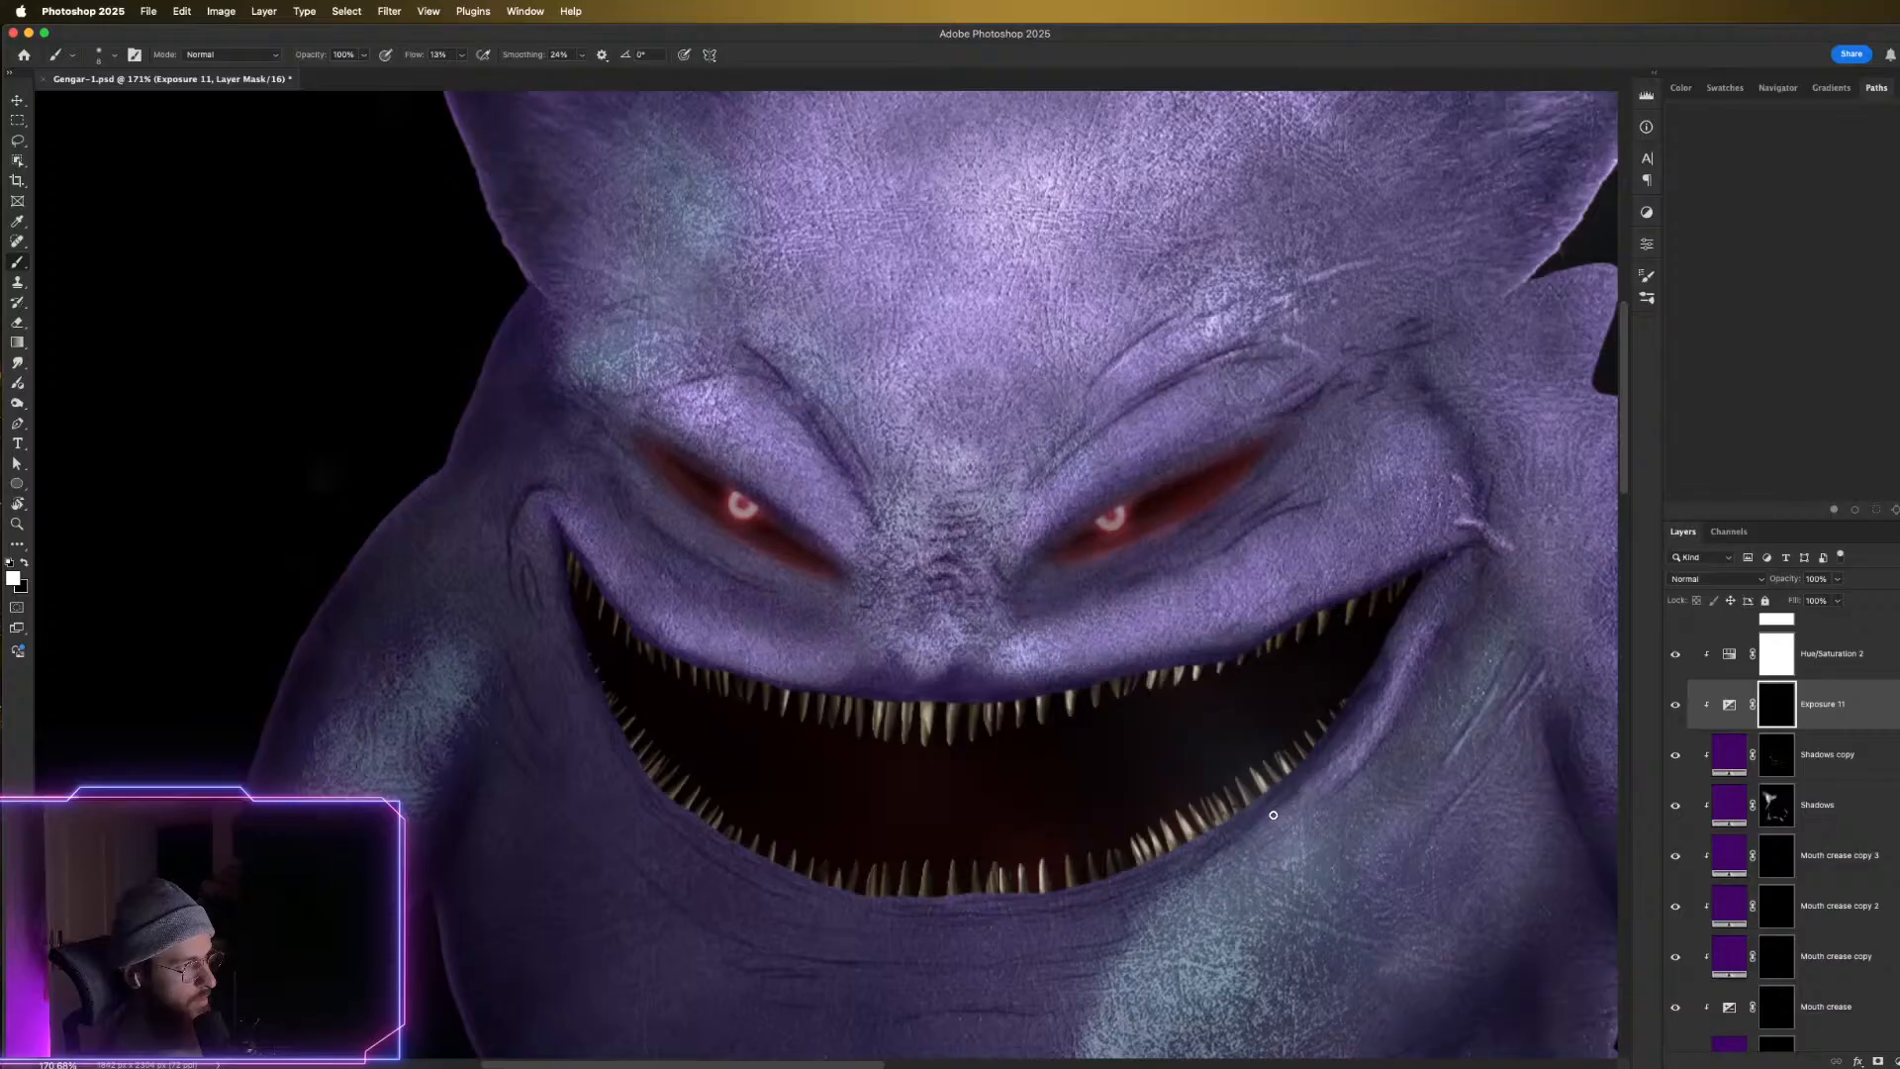
Step: Paint short white highlights across the flank creases between the right-hand arm and the tail
key(z)
mouse_move(1357, 823)
mouse_down()
mouse_move(1168, 836)
mouse_move(1331, 846)
mouse_move(1293, 784)
mouse_move(1346, 688)
mouse_up()
scroll(1331, 846, down, 3)
scroll(1330, 846, right, 5)
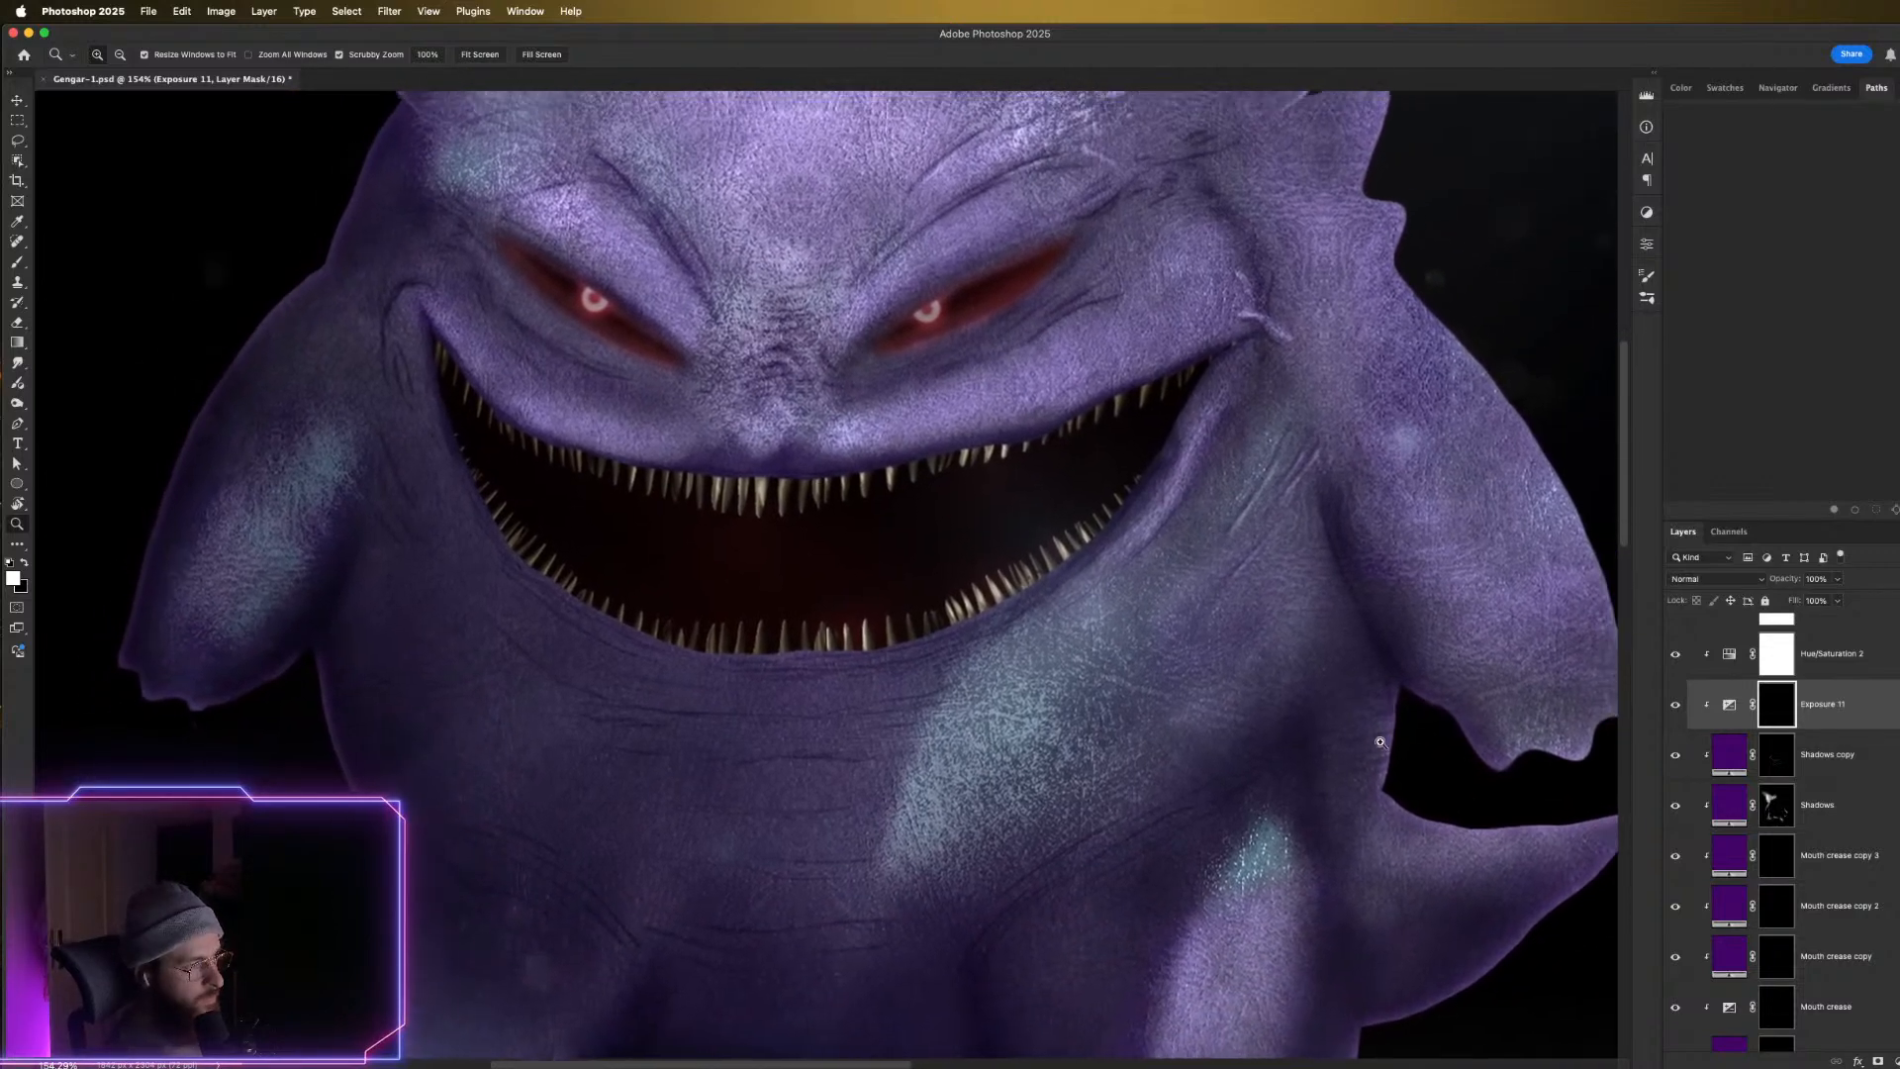
key(b)
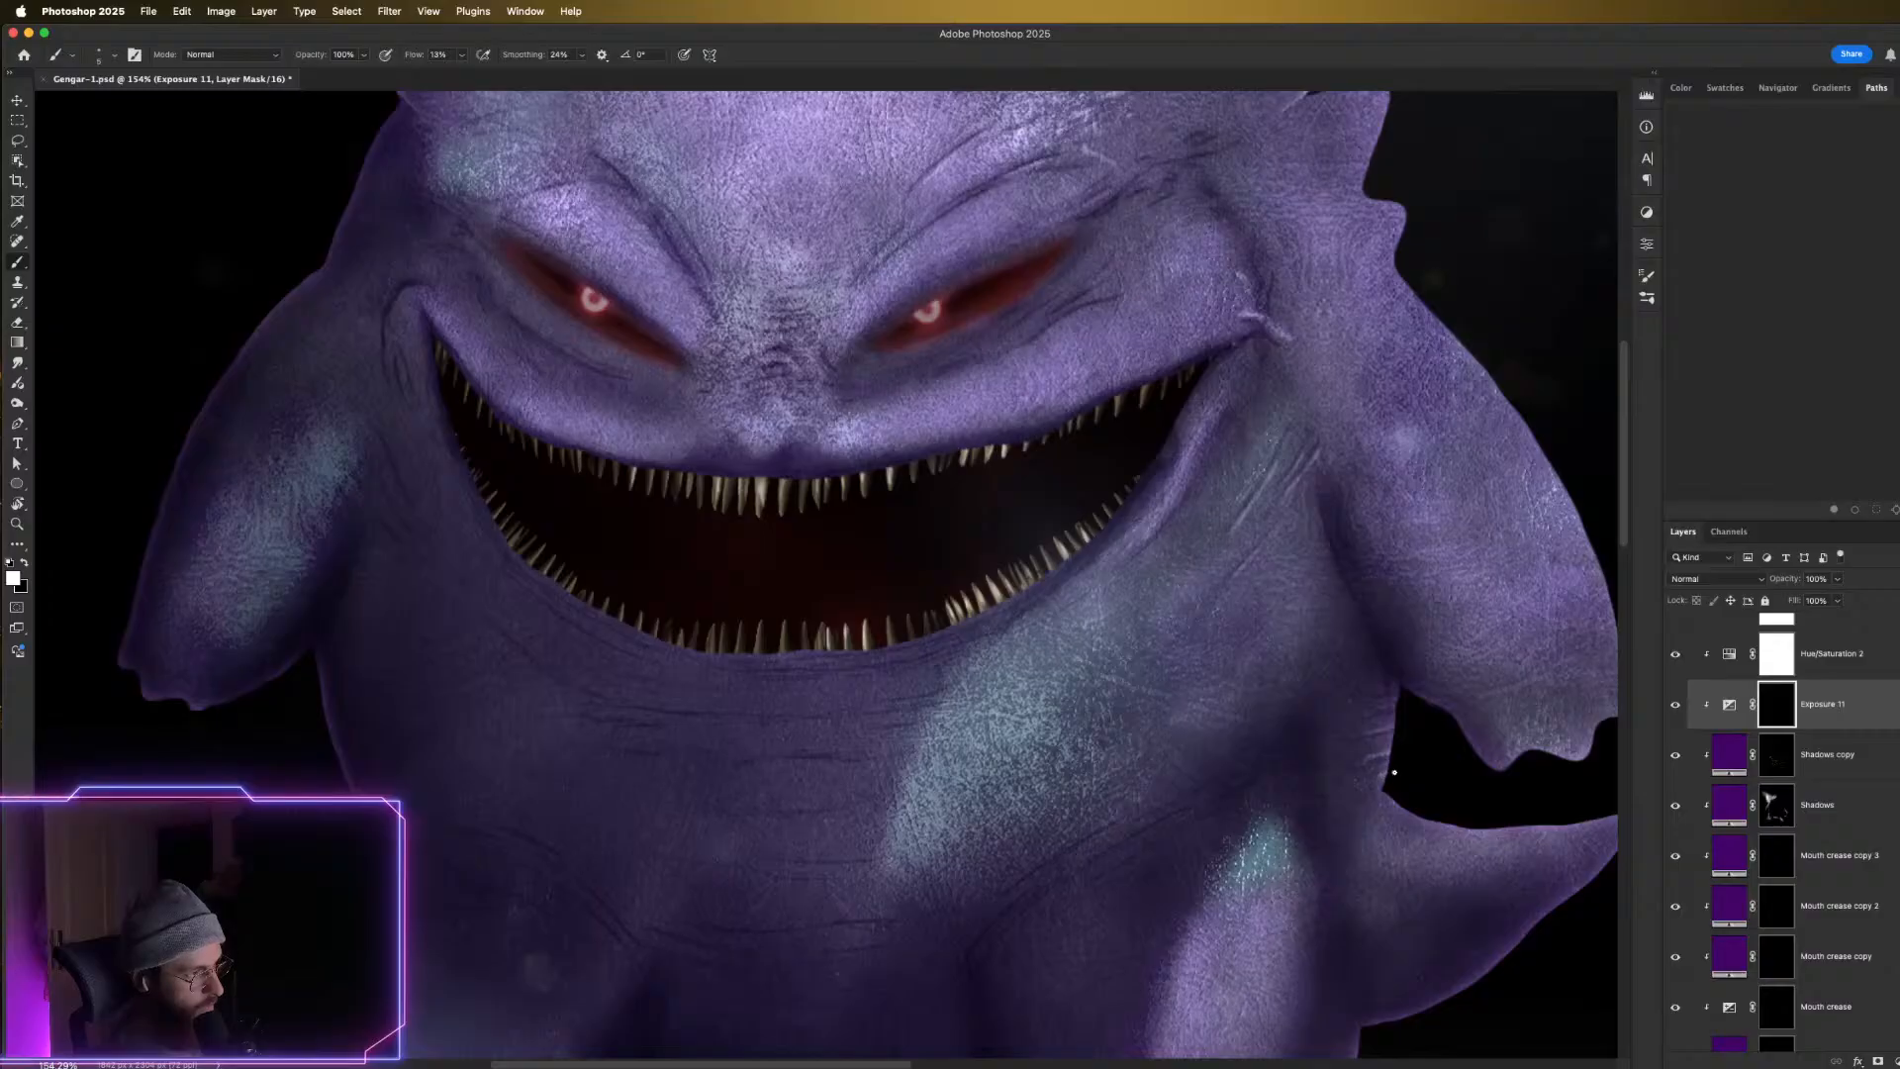
key(x)
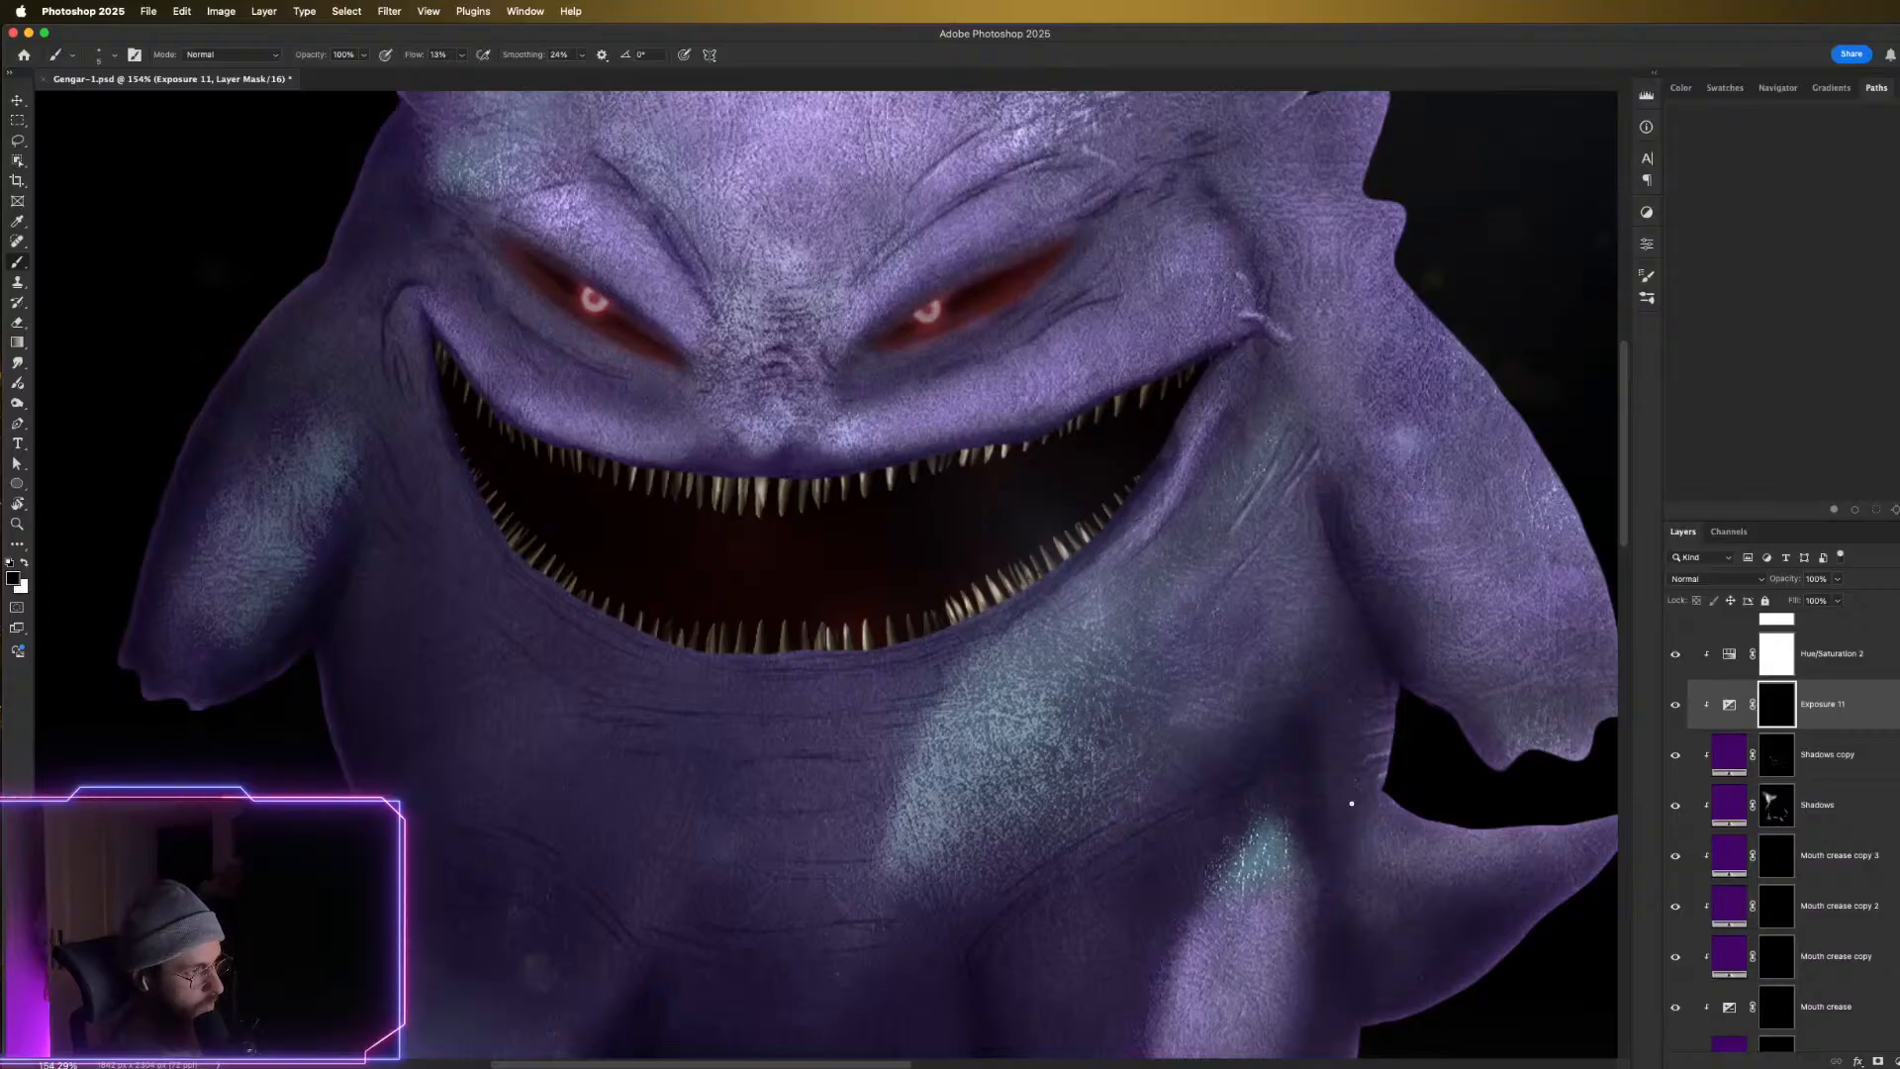
Step: Refine the crease highlights along the flank's outer edge above the tail with a fine white brush
scroll(1355, 738, down, 5)
scroll(1355, 752, up, 4)
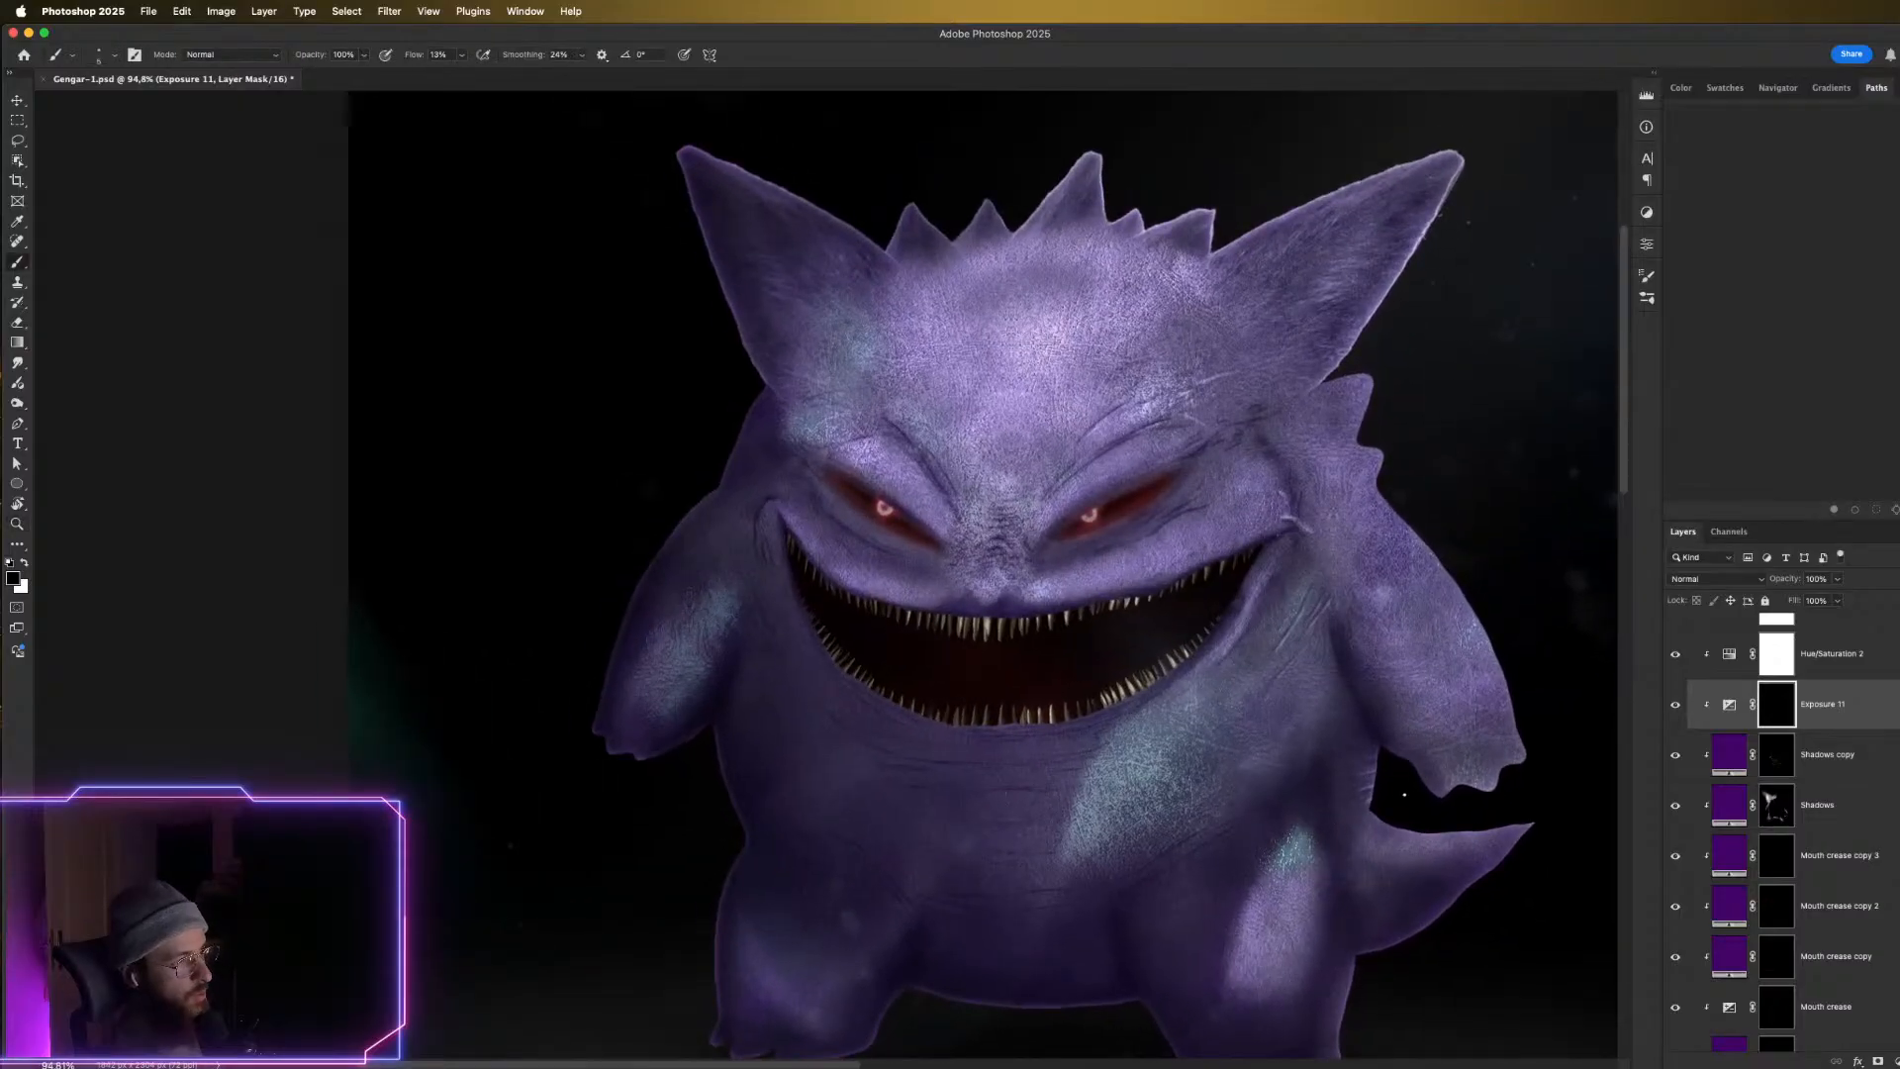
key(z)
drag(1404, 795, 1457, 815)
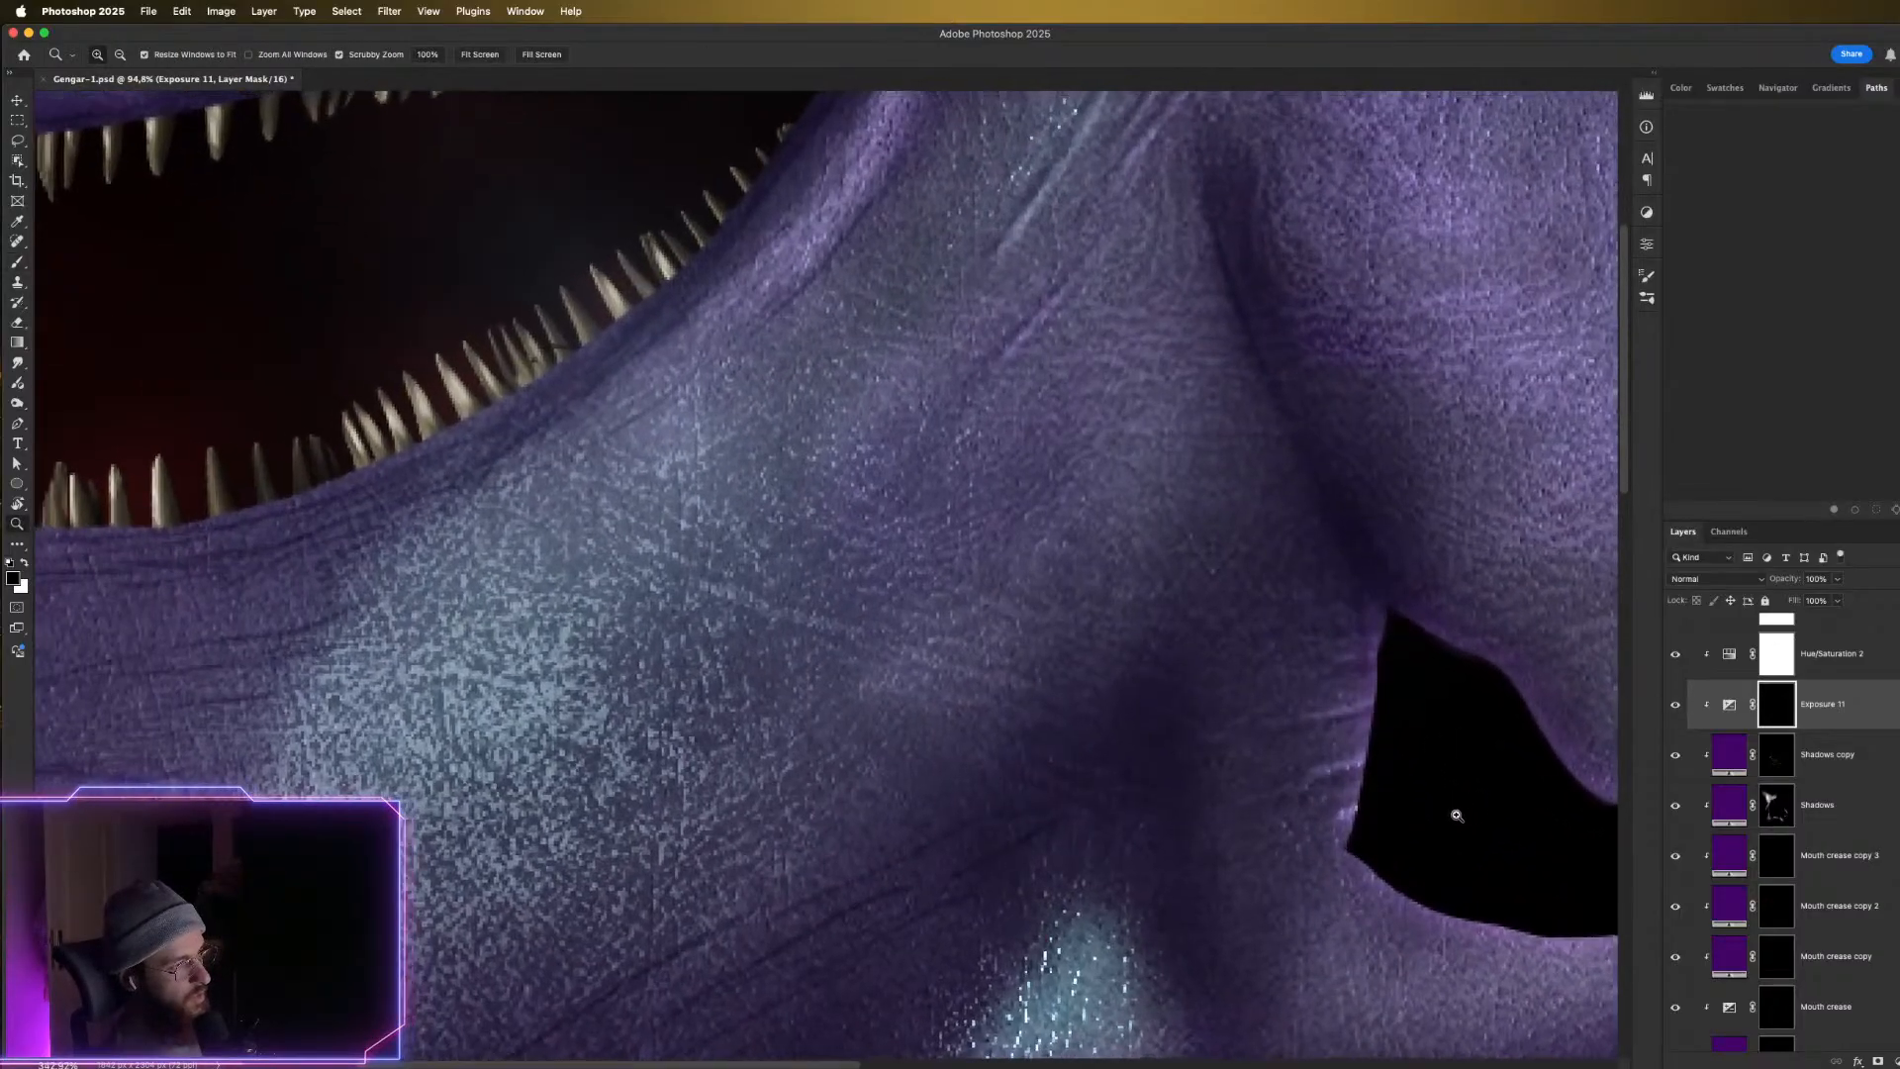
key(b)
key(x)
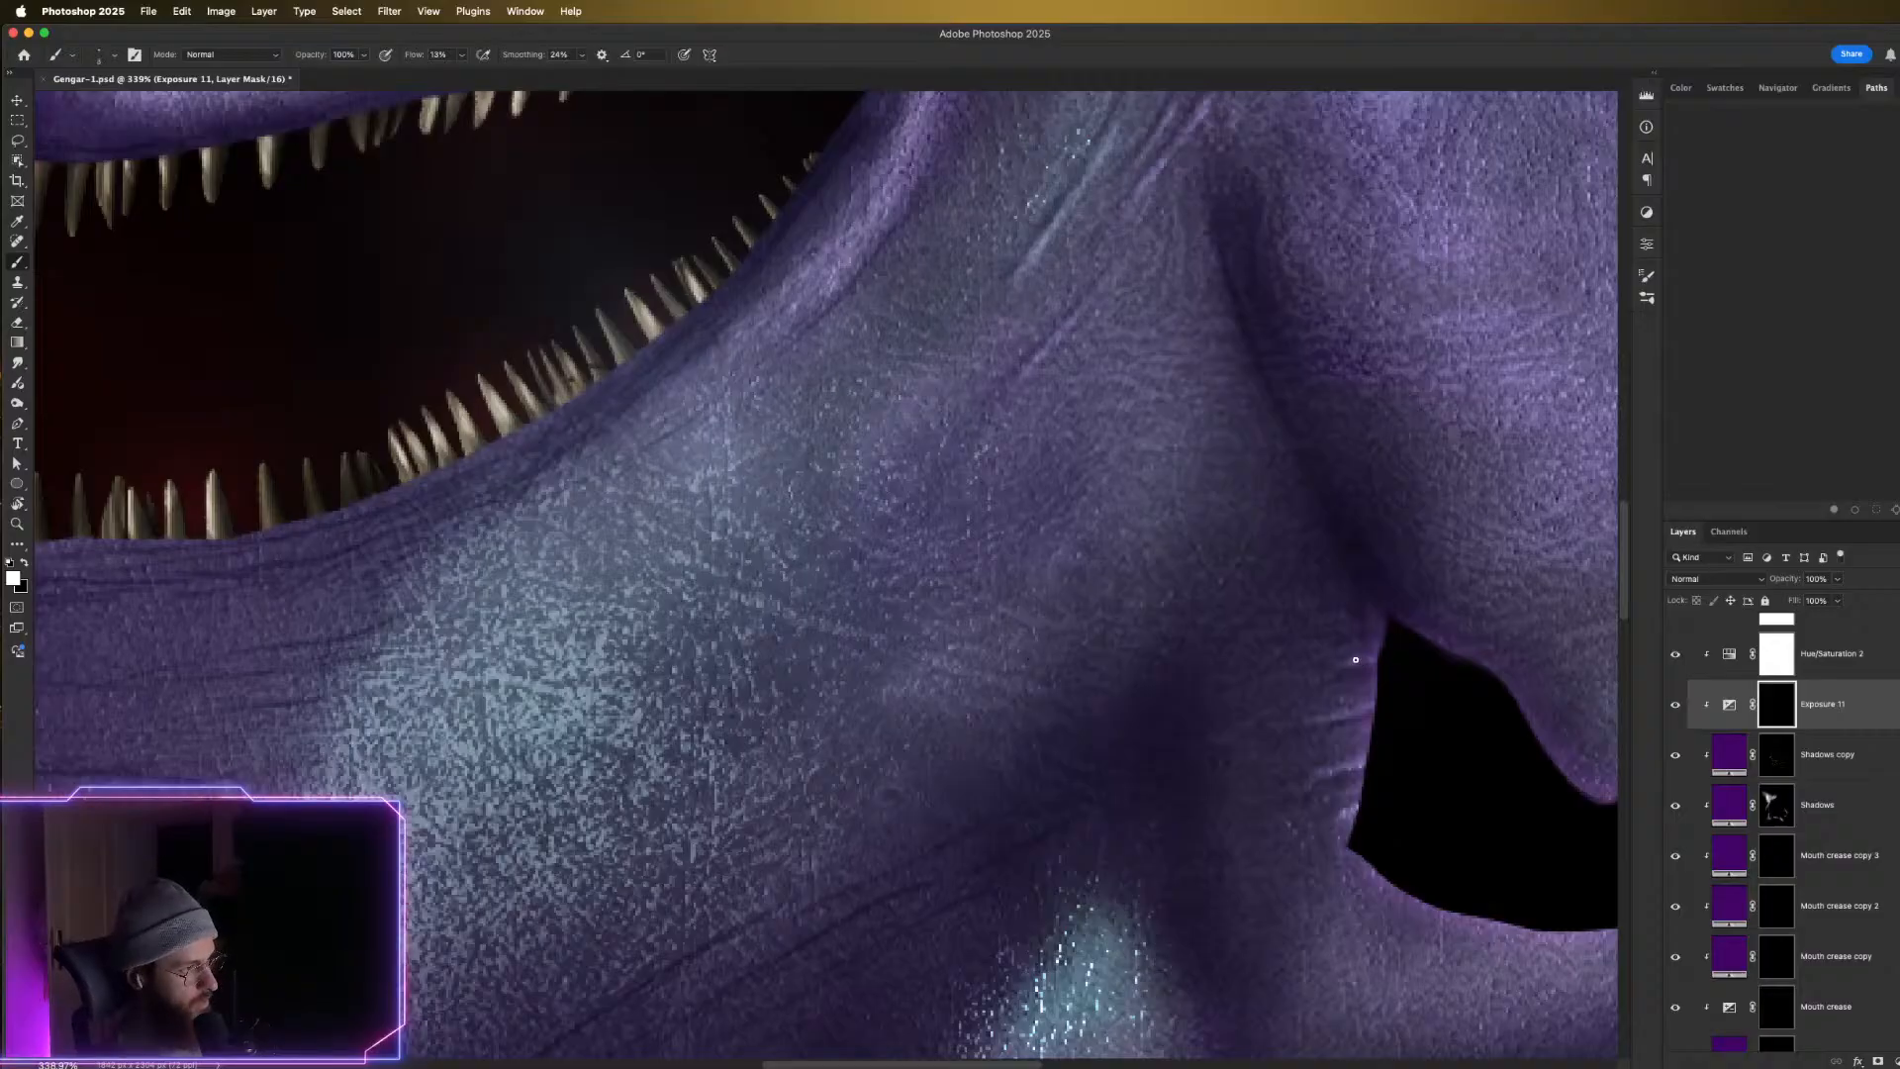
scroll(1486, 842, down, 10)
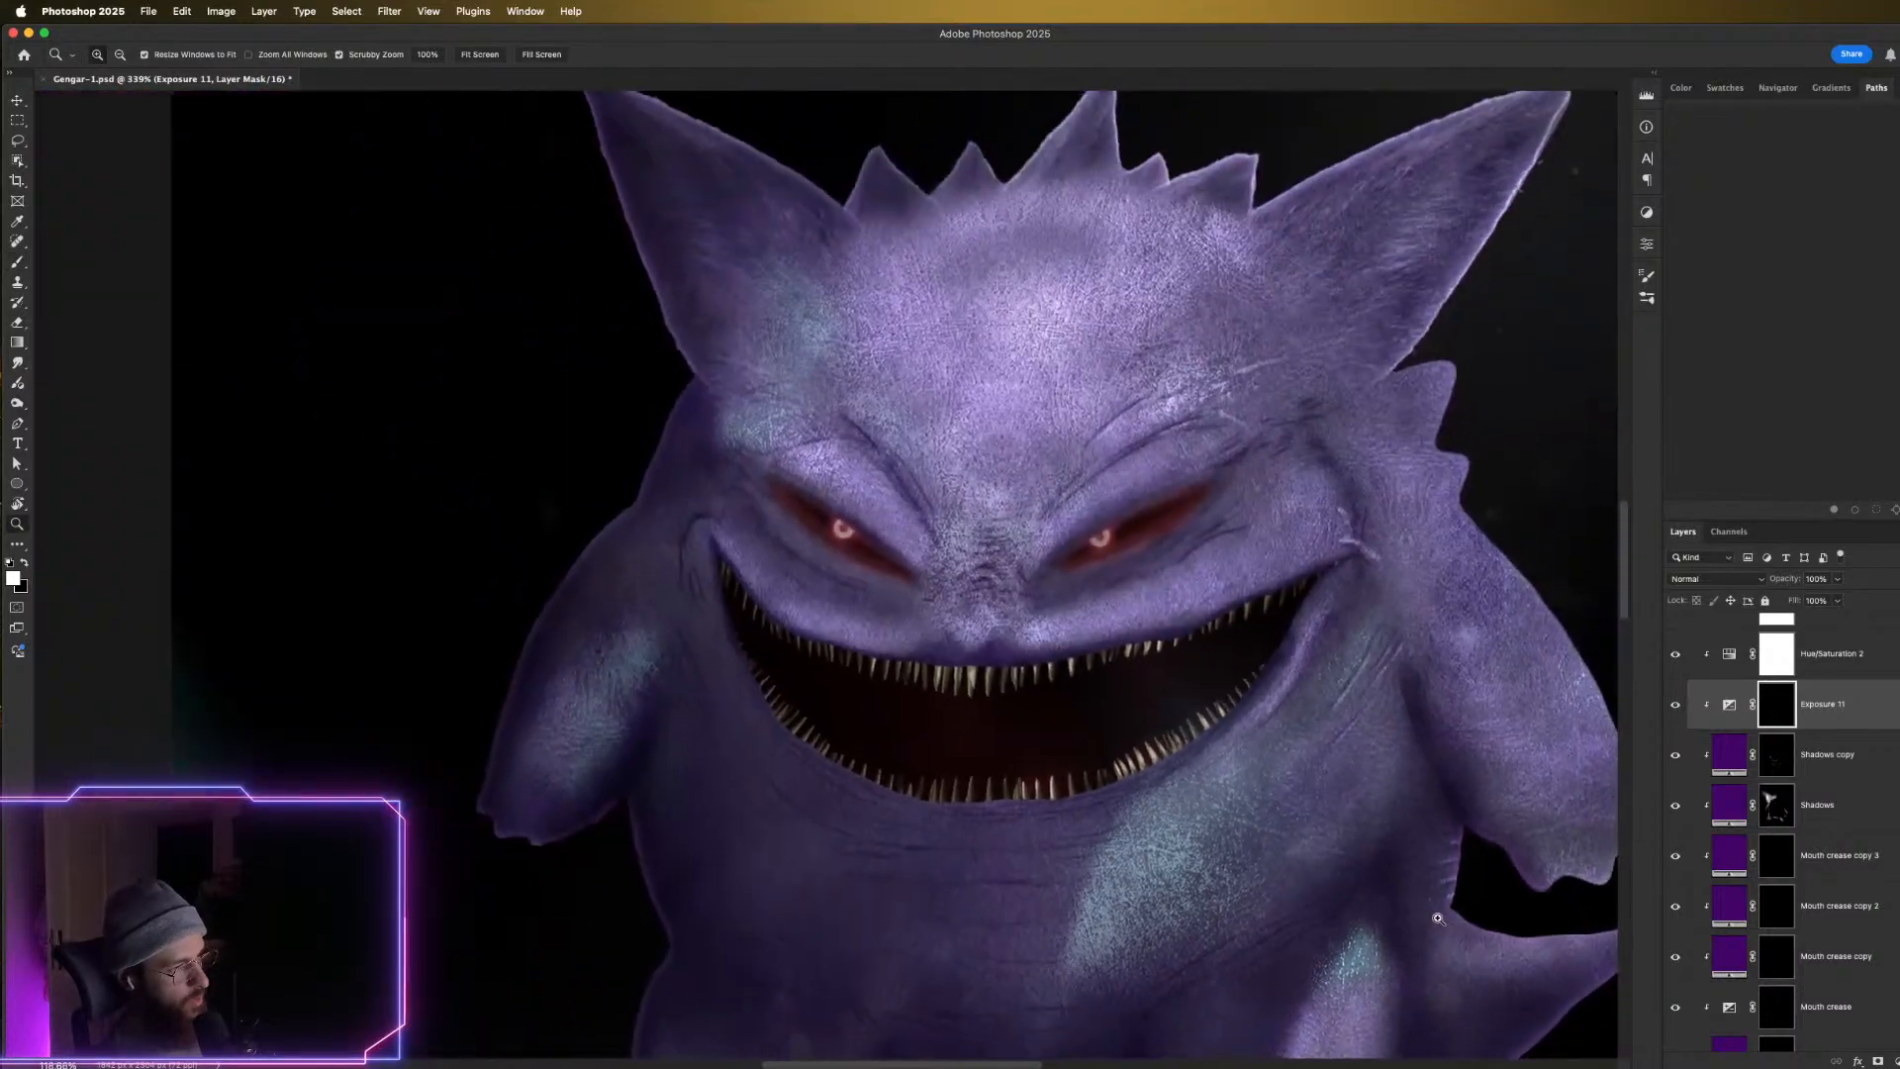
Step: Paint fine crease highlights across the lit part of the right-hand leg in white, then soften them in black
scroll(1500, 992, down, 4)
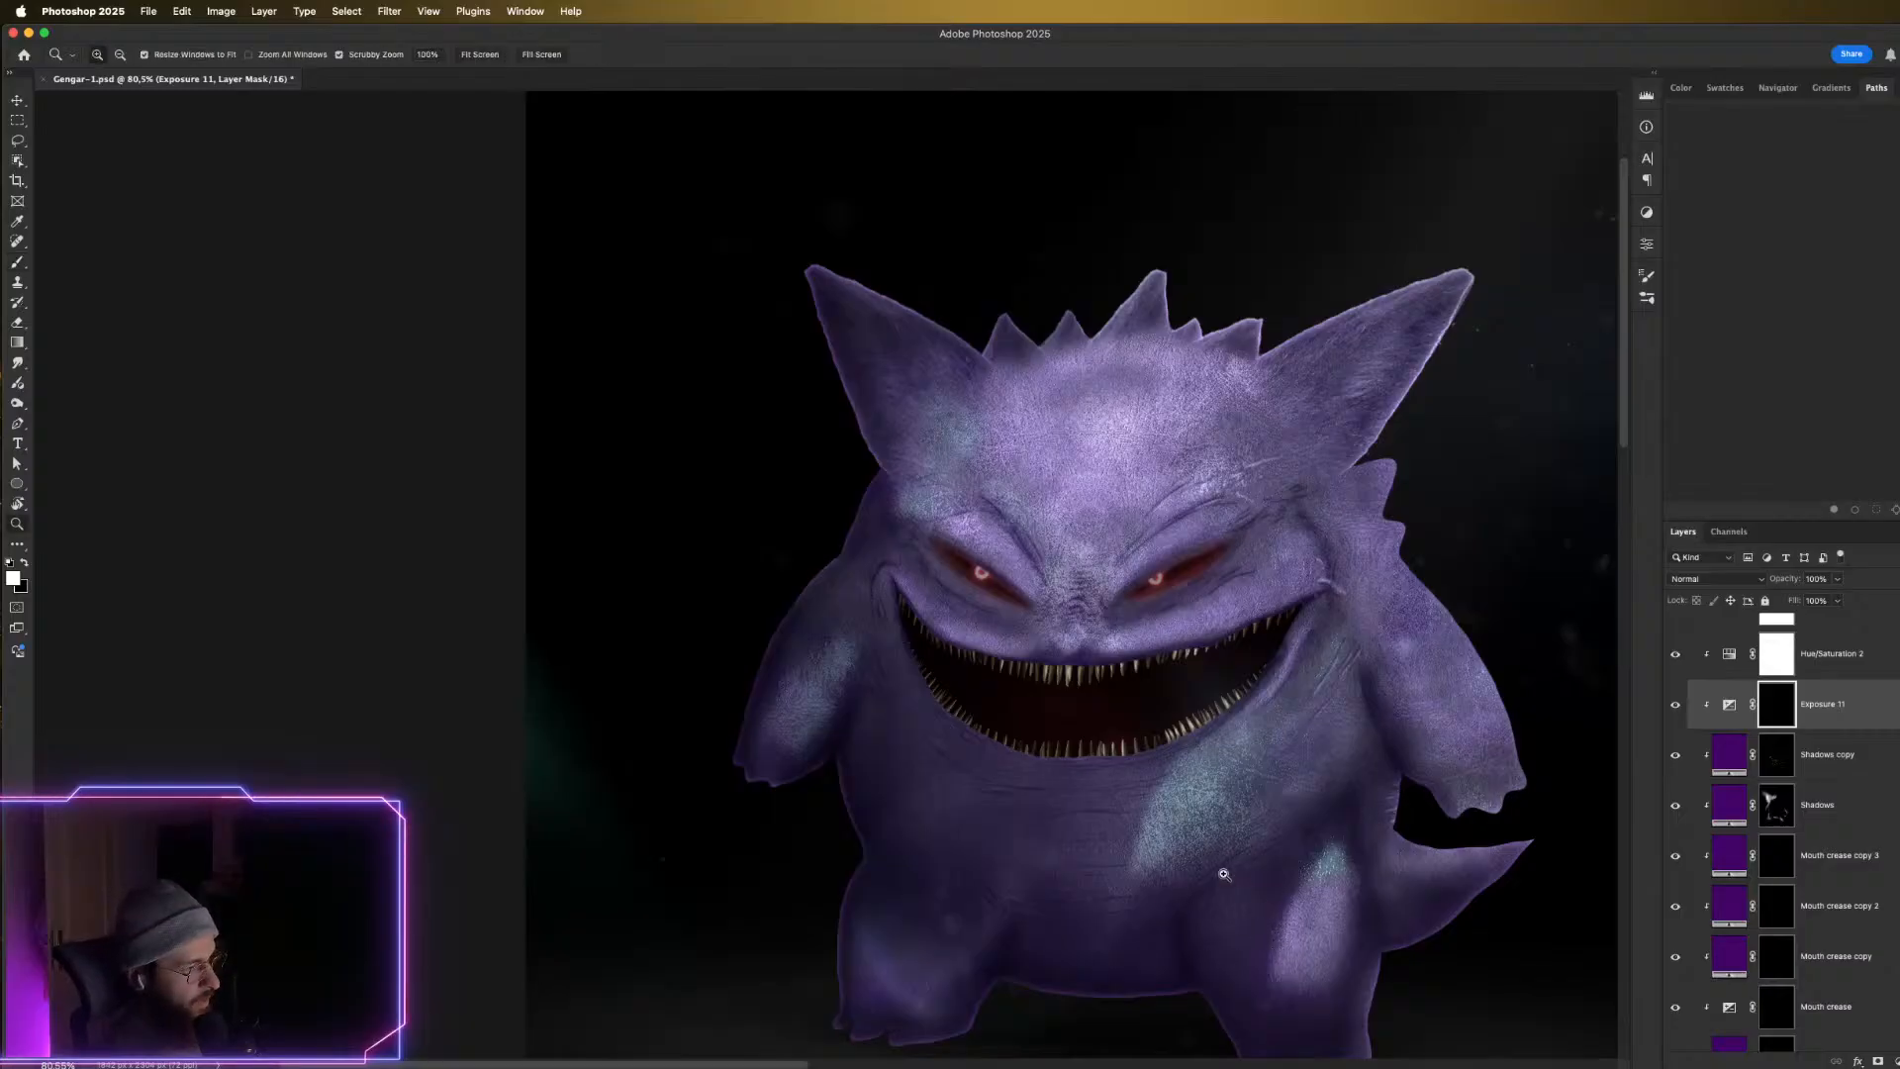
scroll(1227, 871, up, 5)
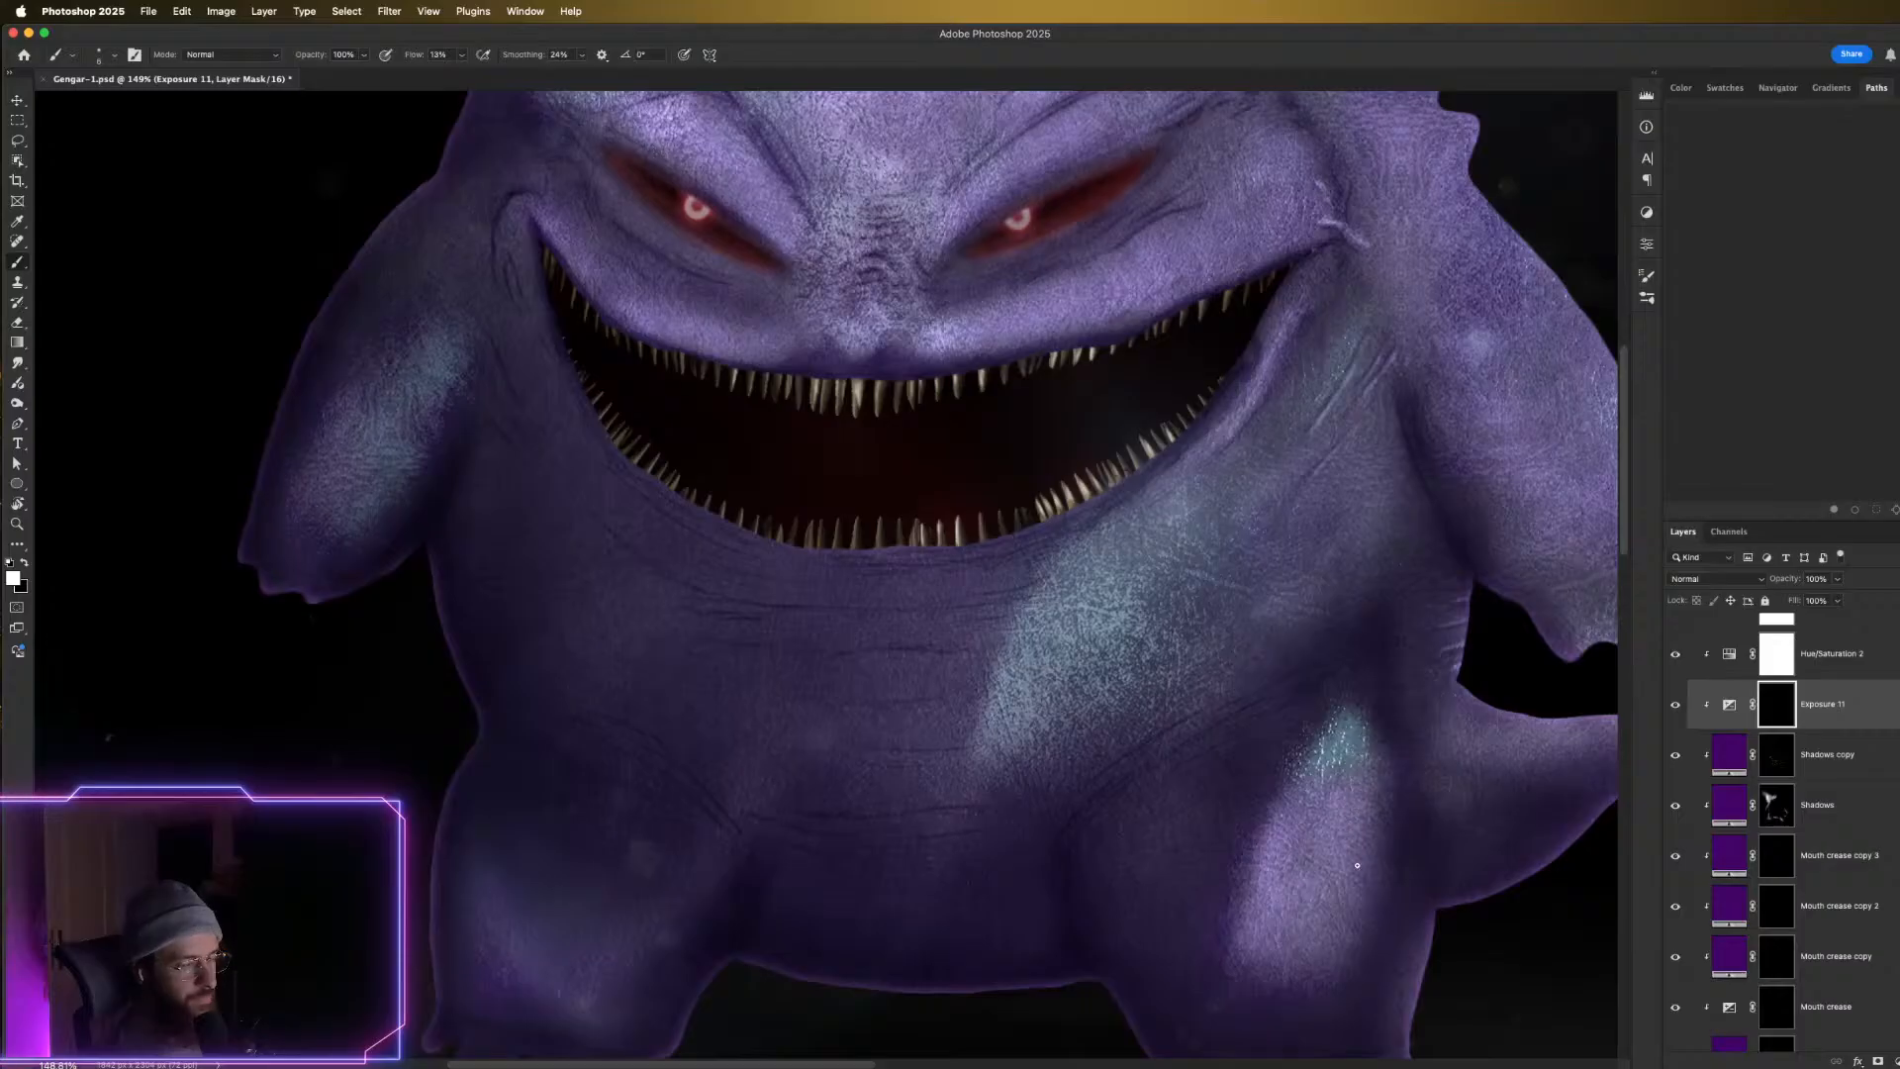
scroll(1356, 865, down, 3)
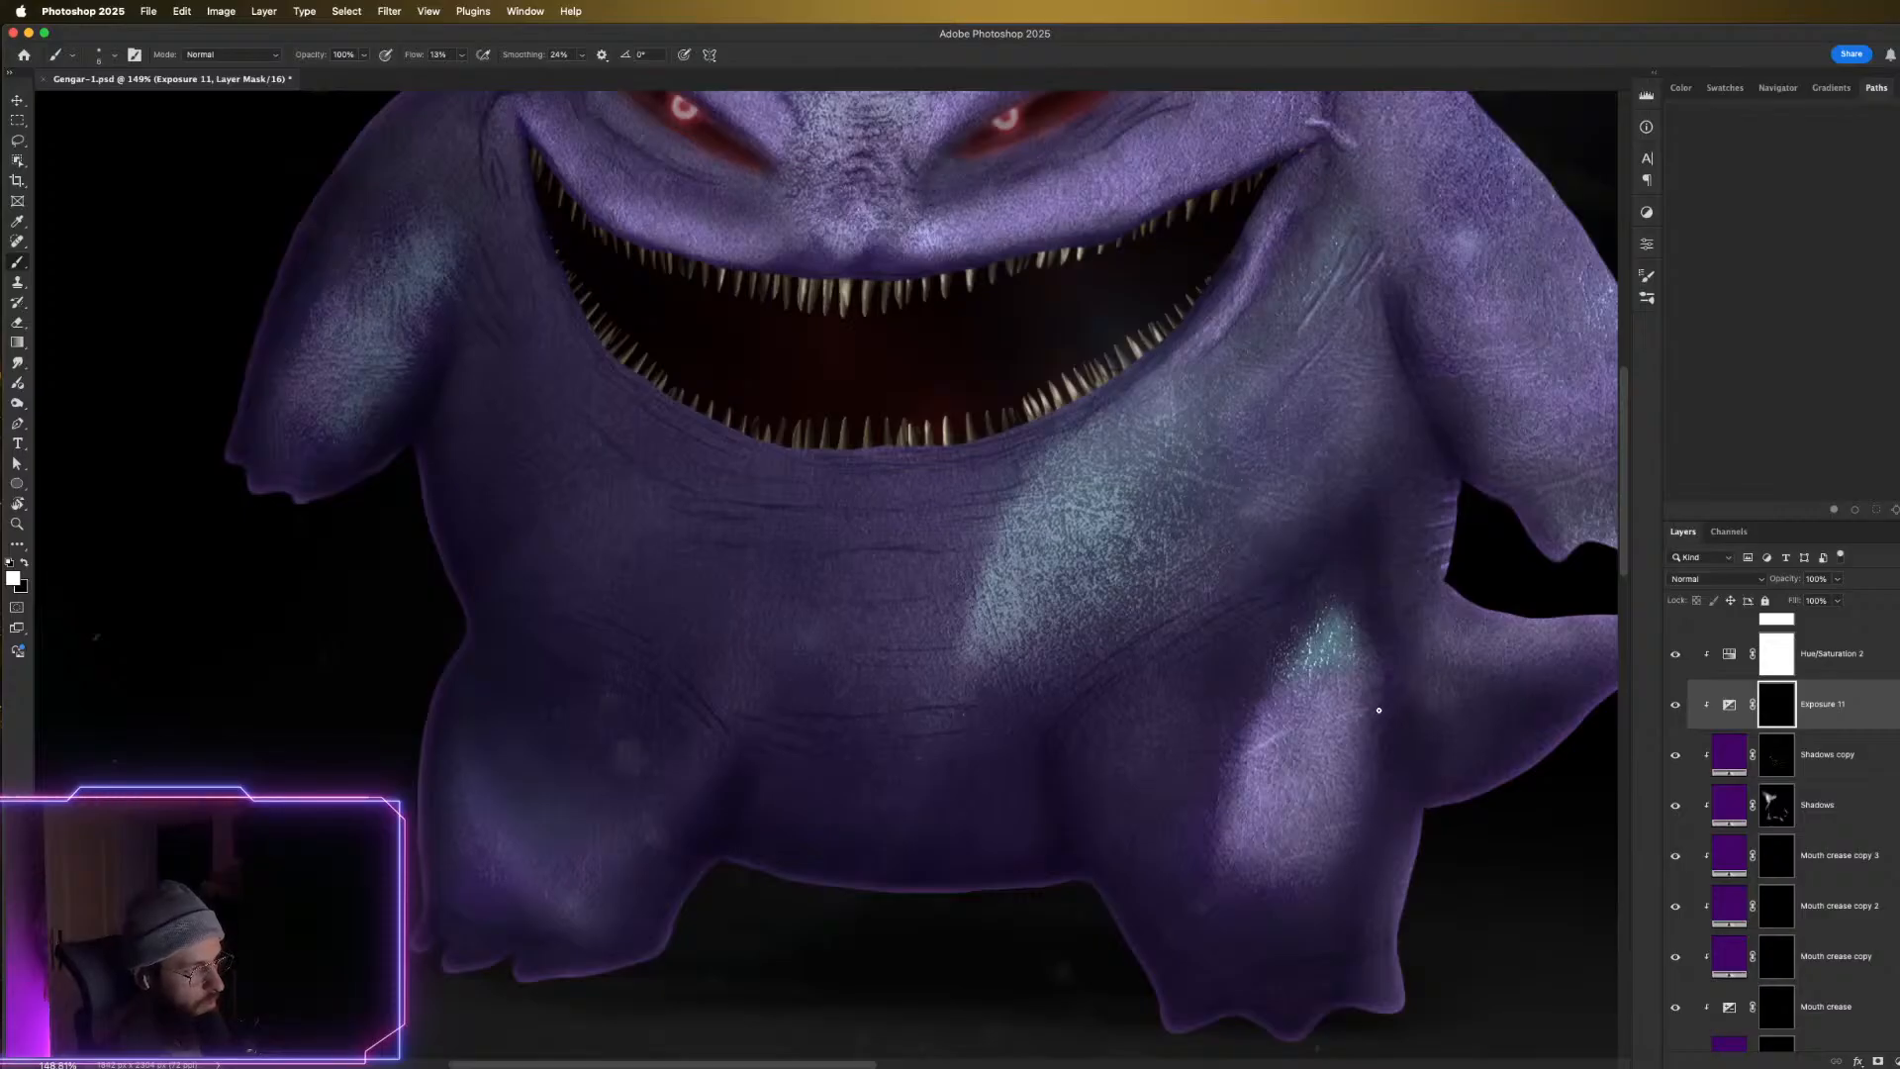
key(x)
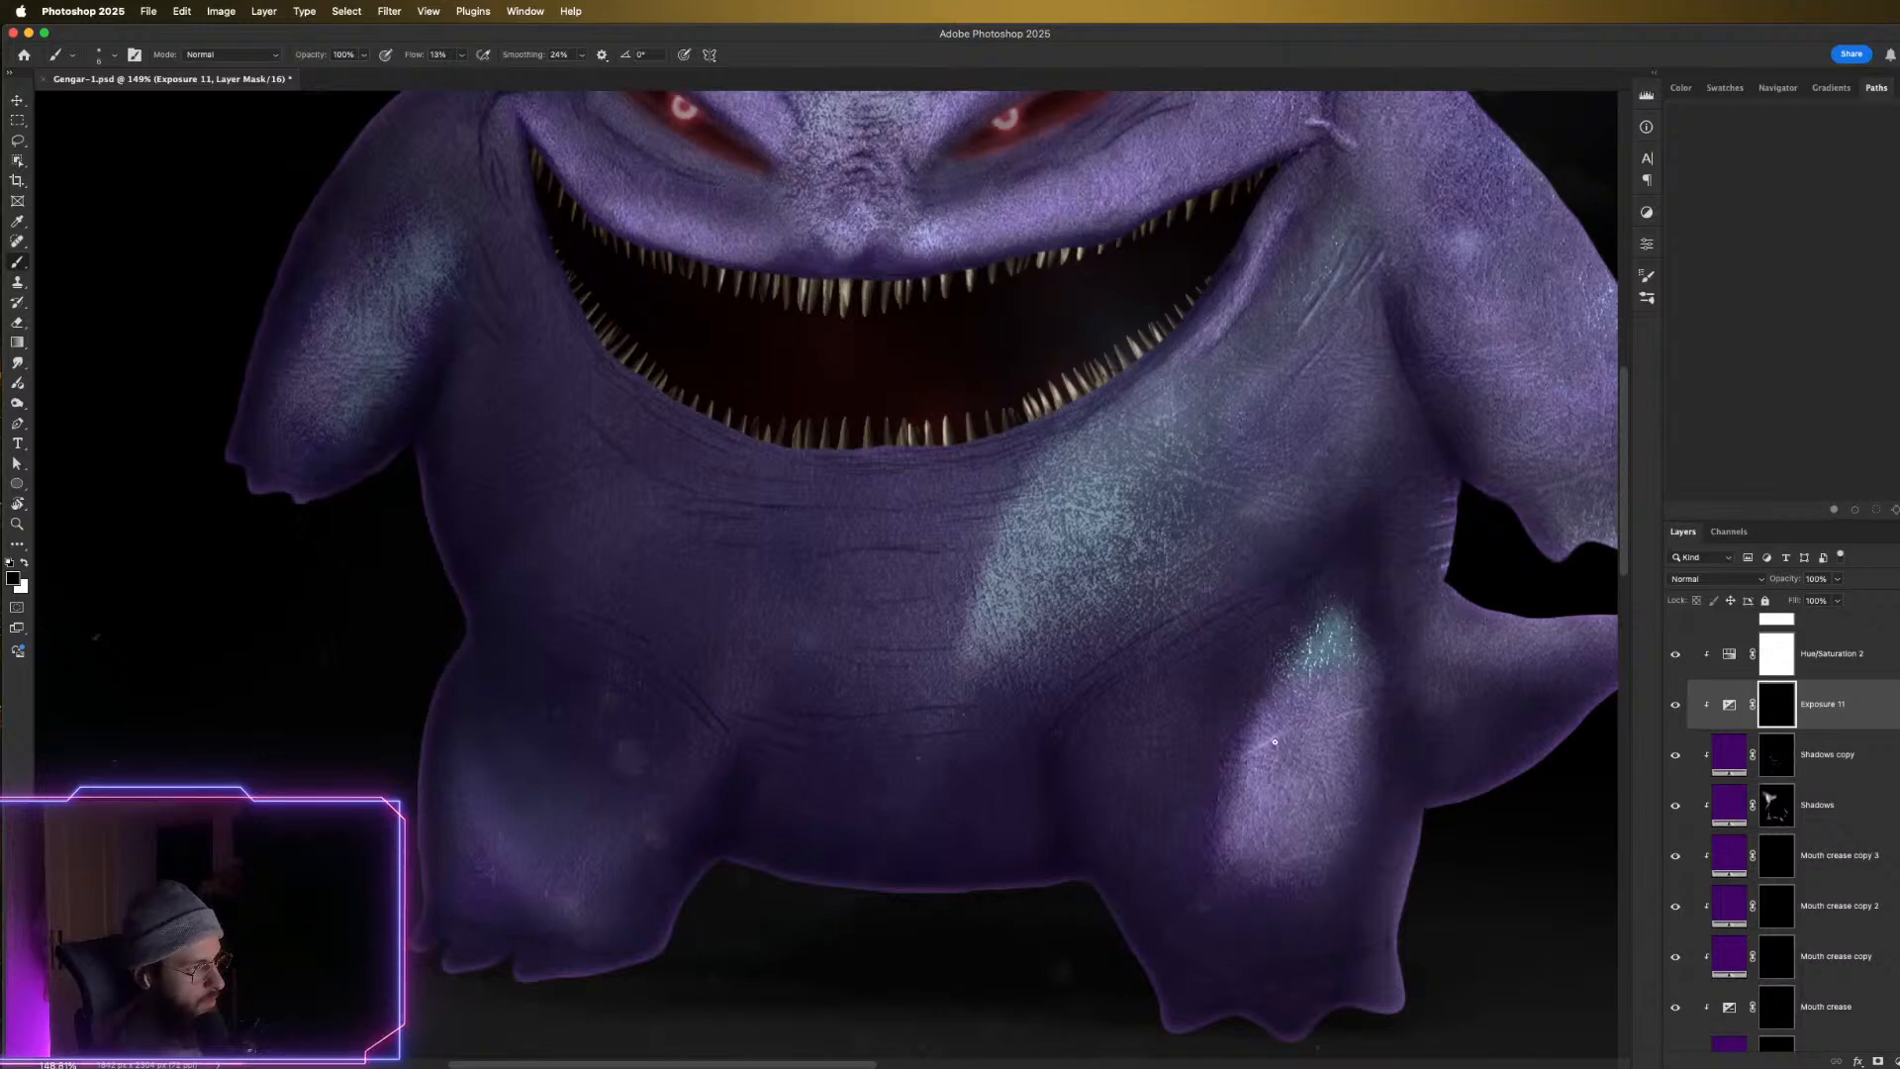
scroll(1316, 880, down, 5)
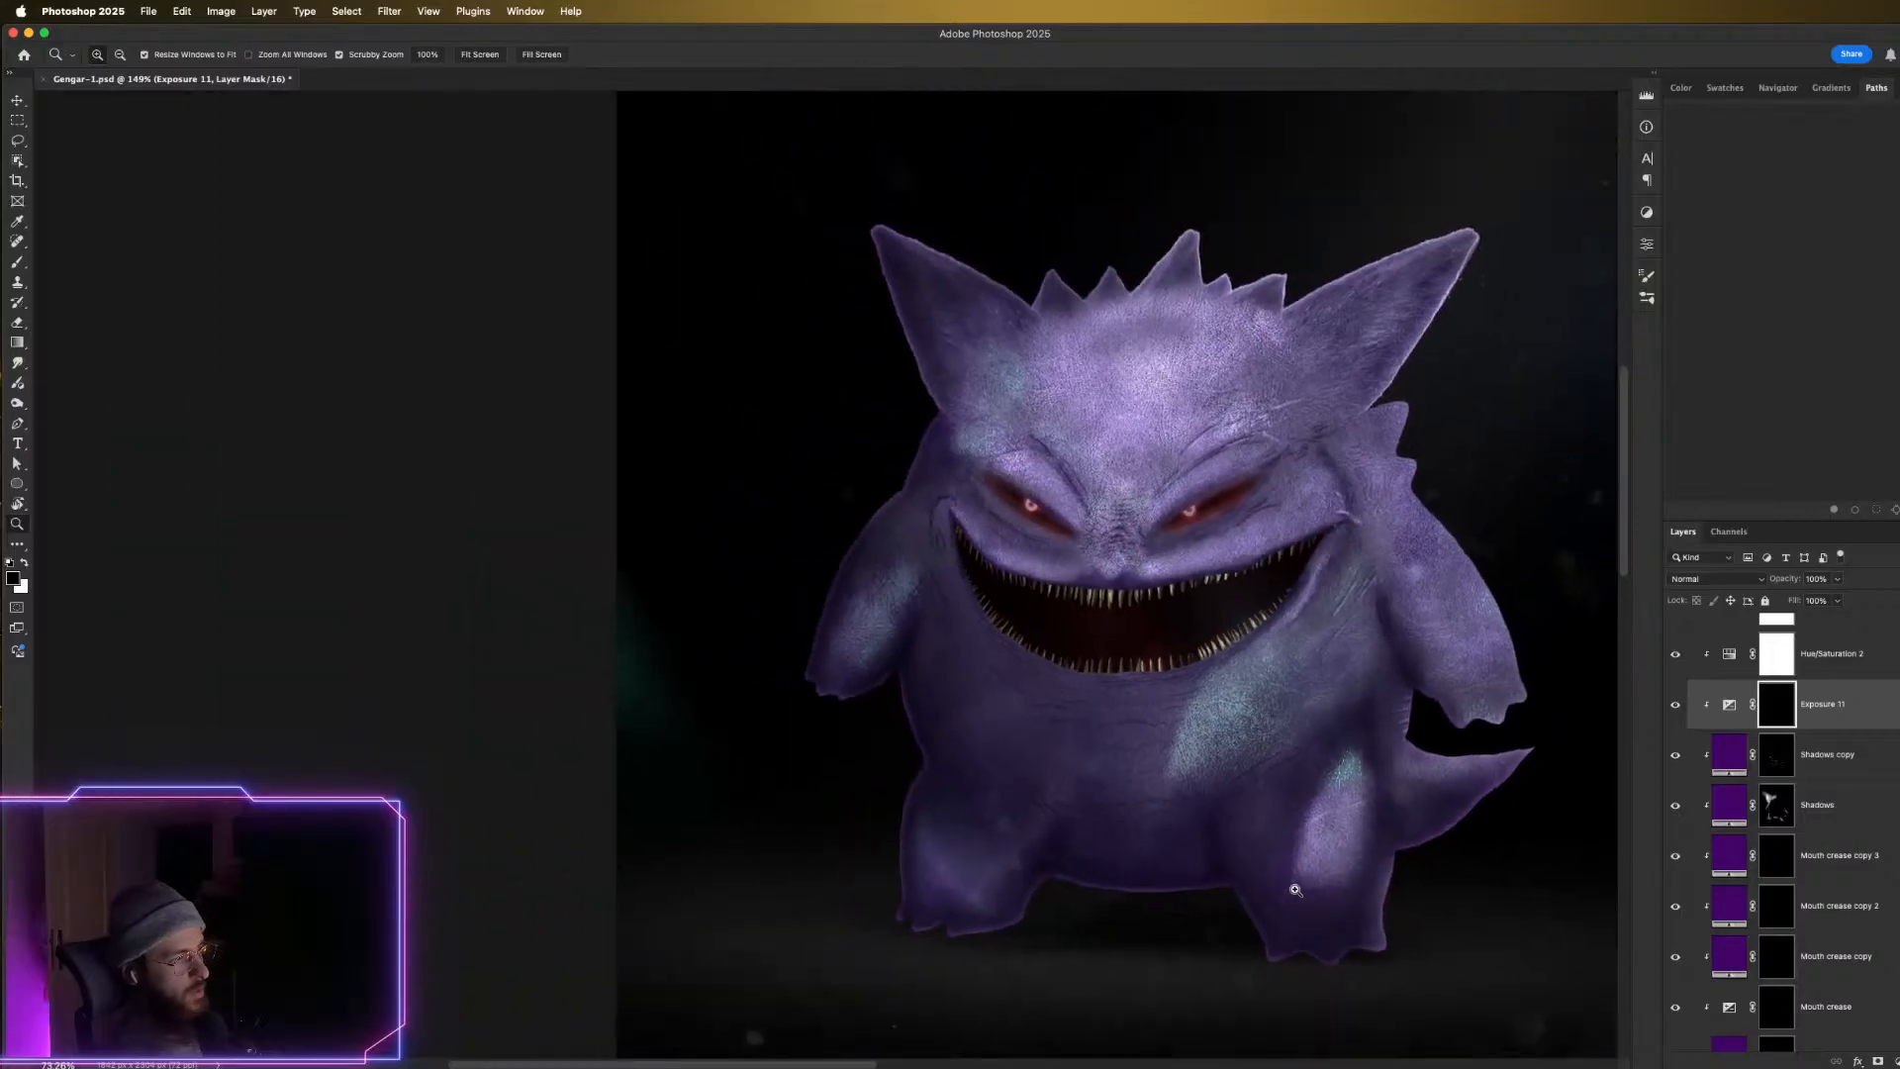
scroll(1305, 885, up, 4)
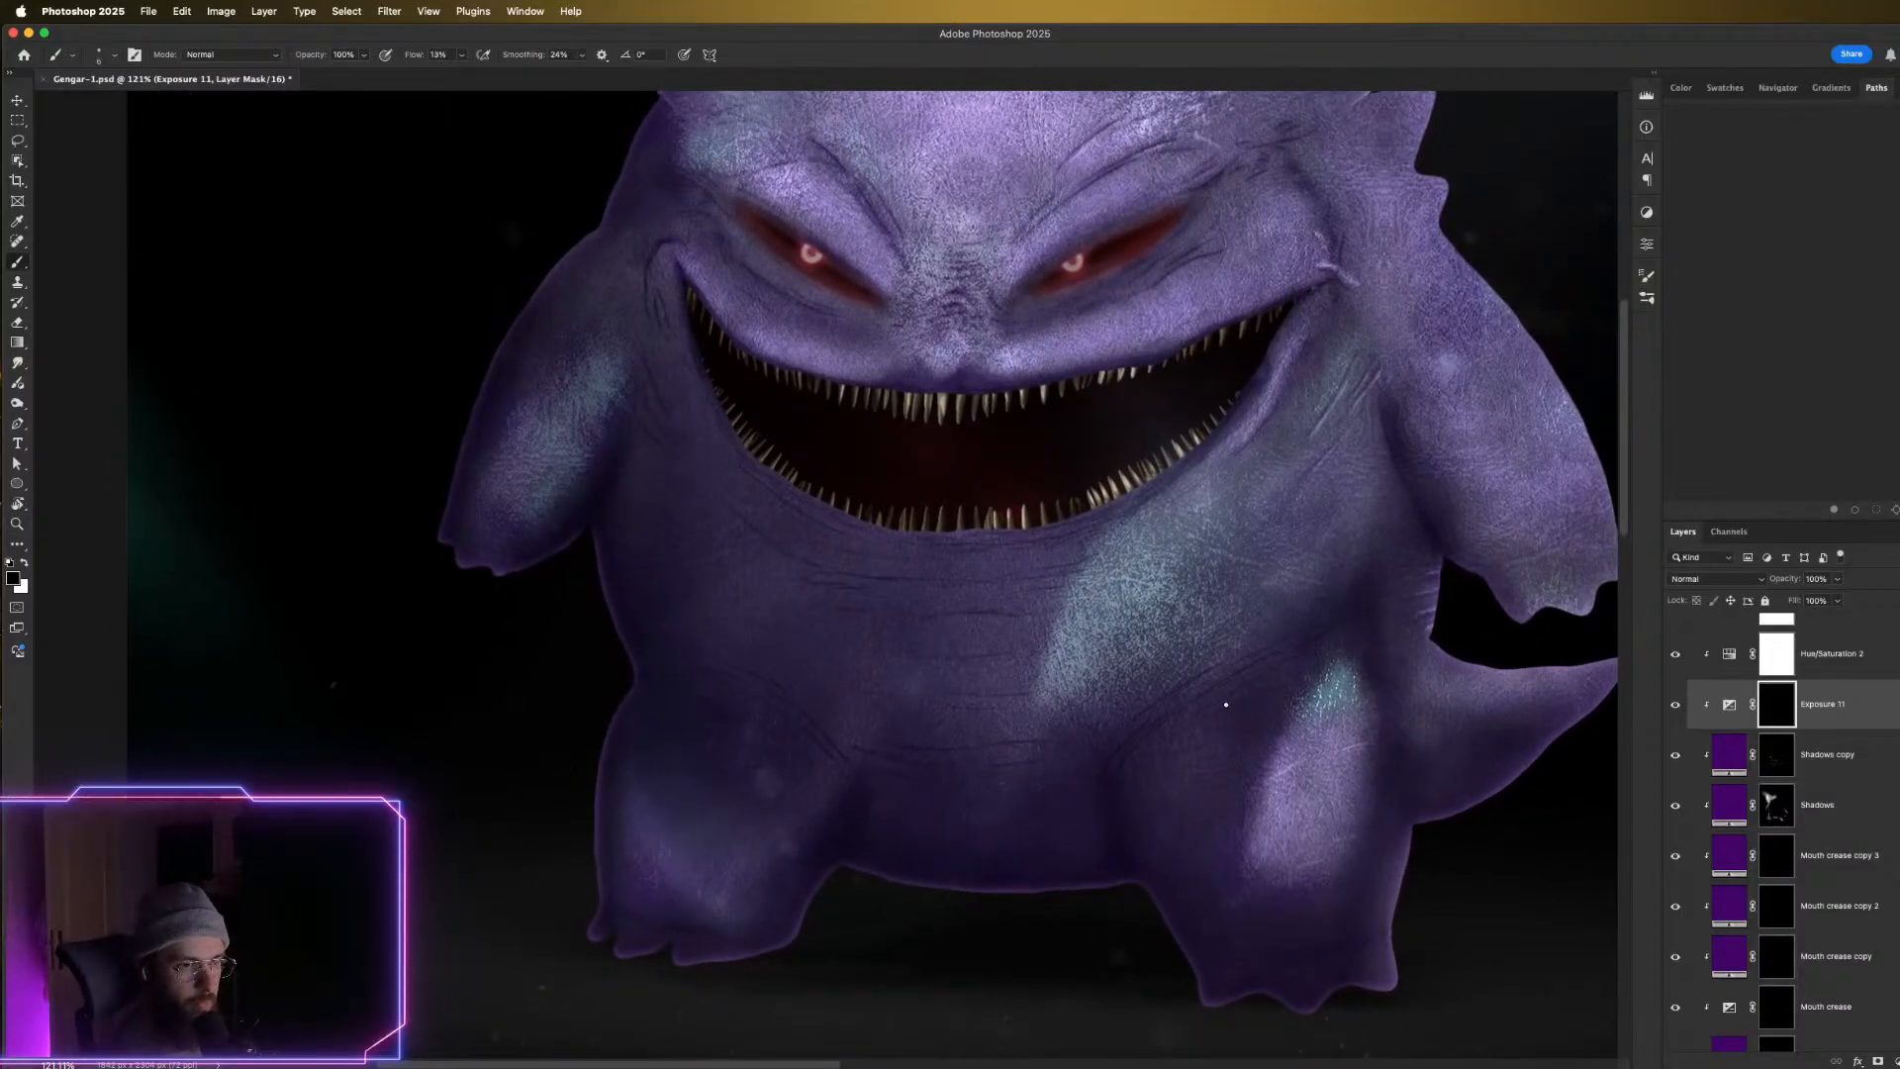
Step: Switch back to white and highlight the fold between the belly and the right-hand leg
key(x)
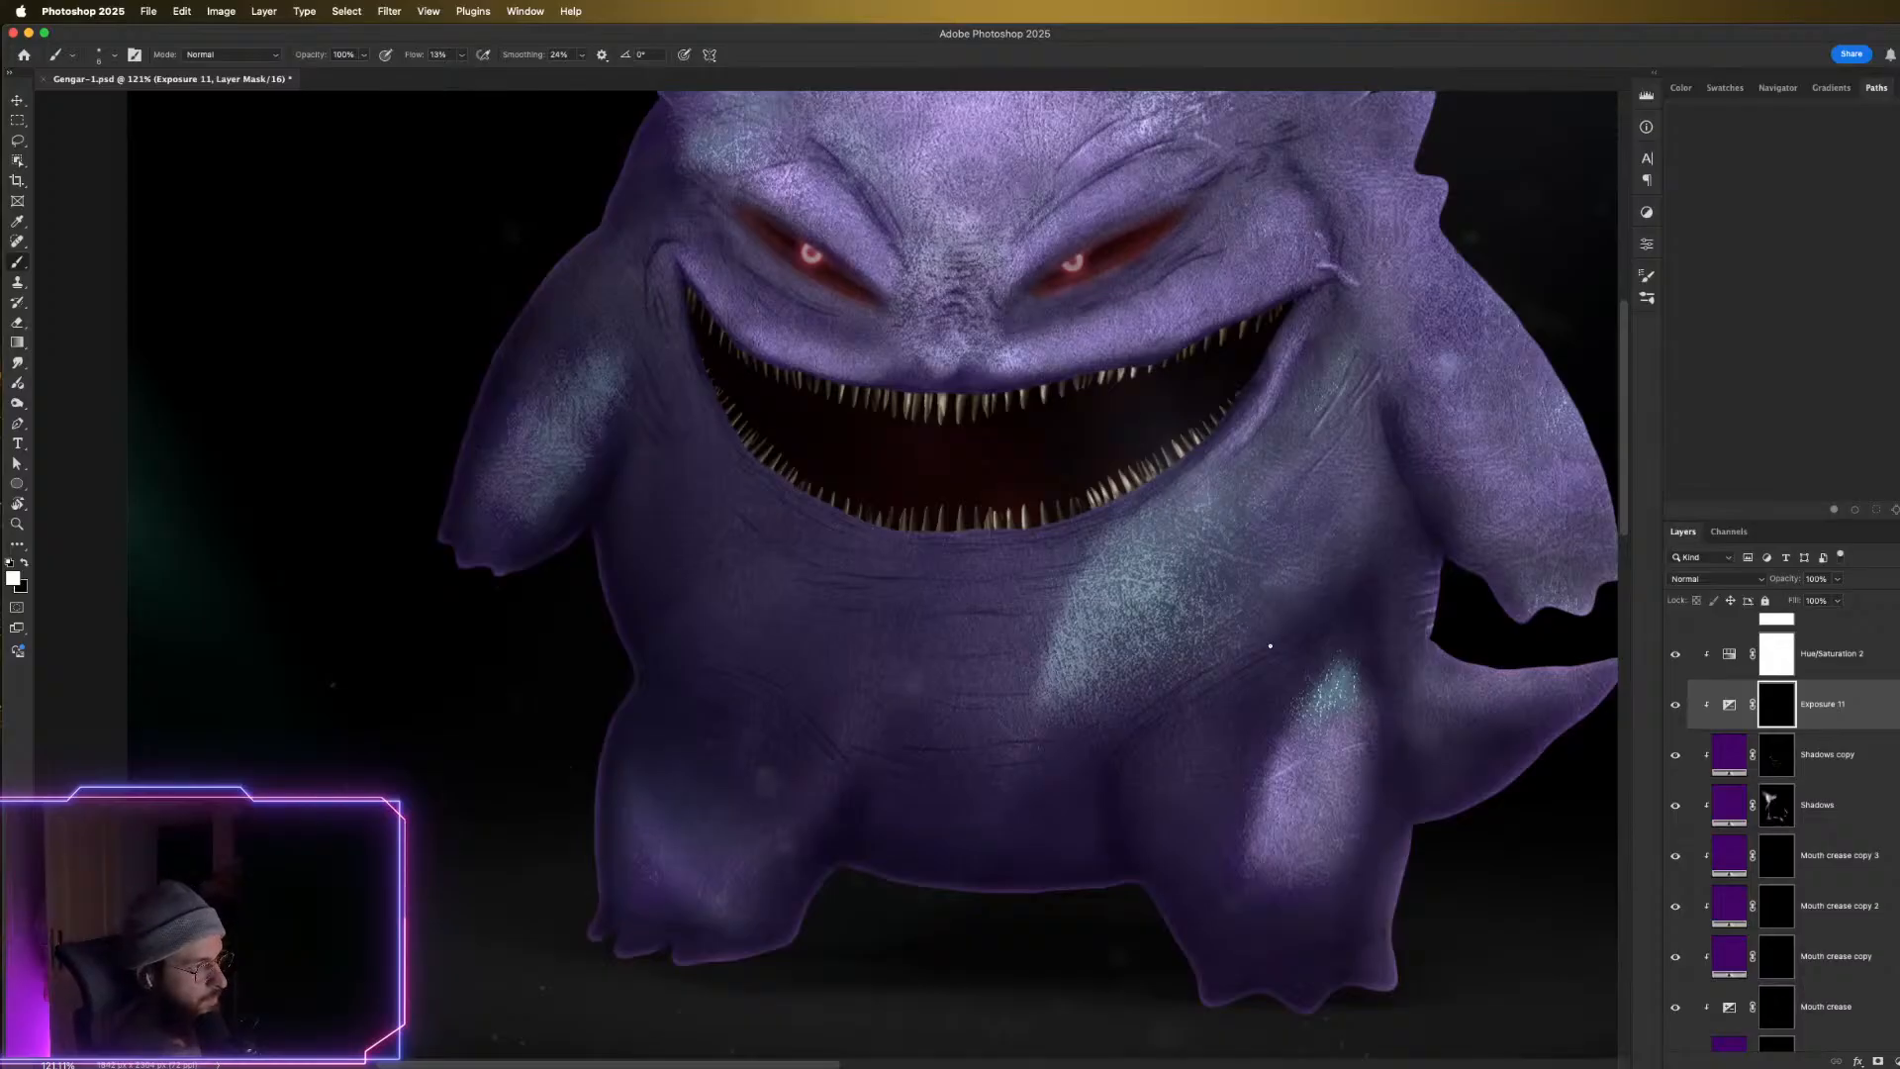
scroll(1269, 655, up, 5)
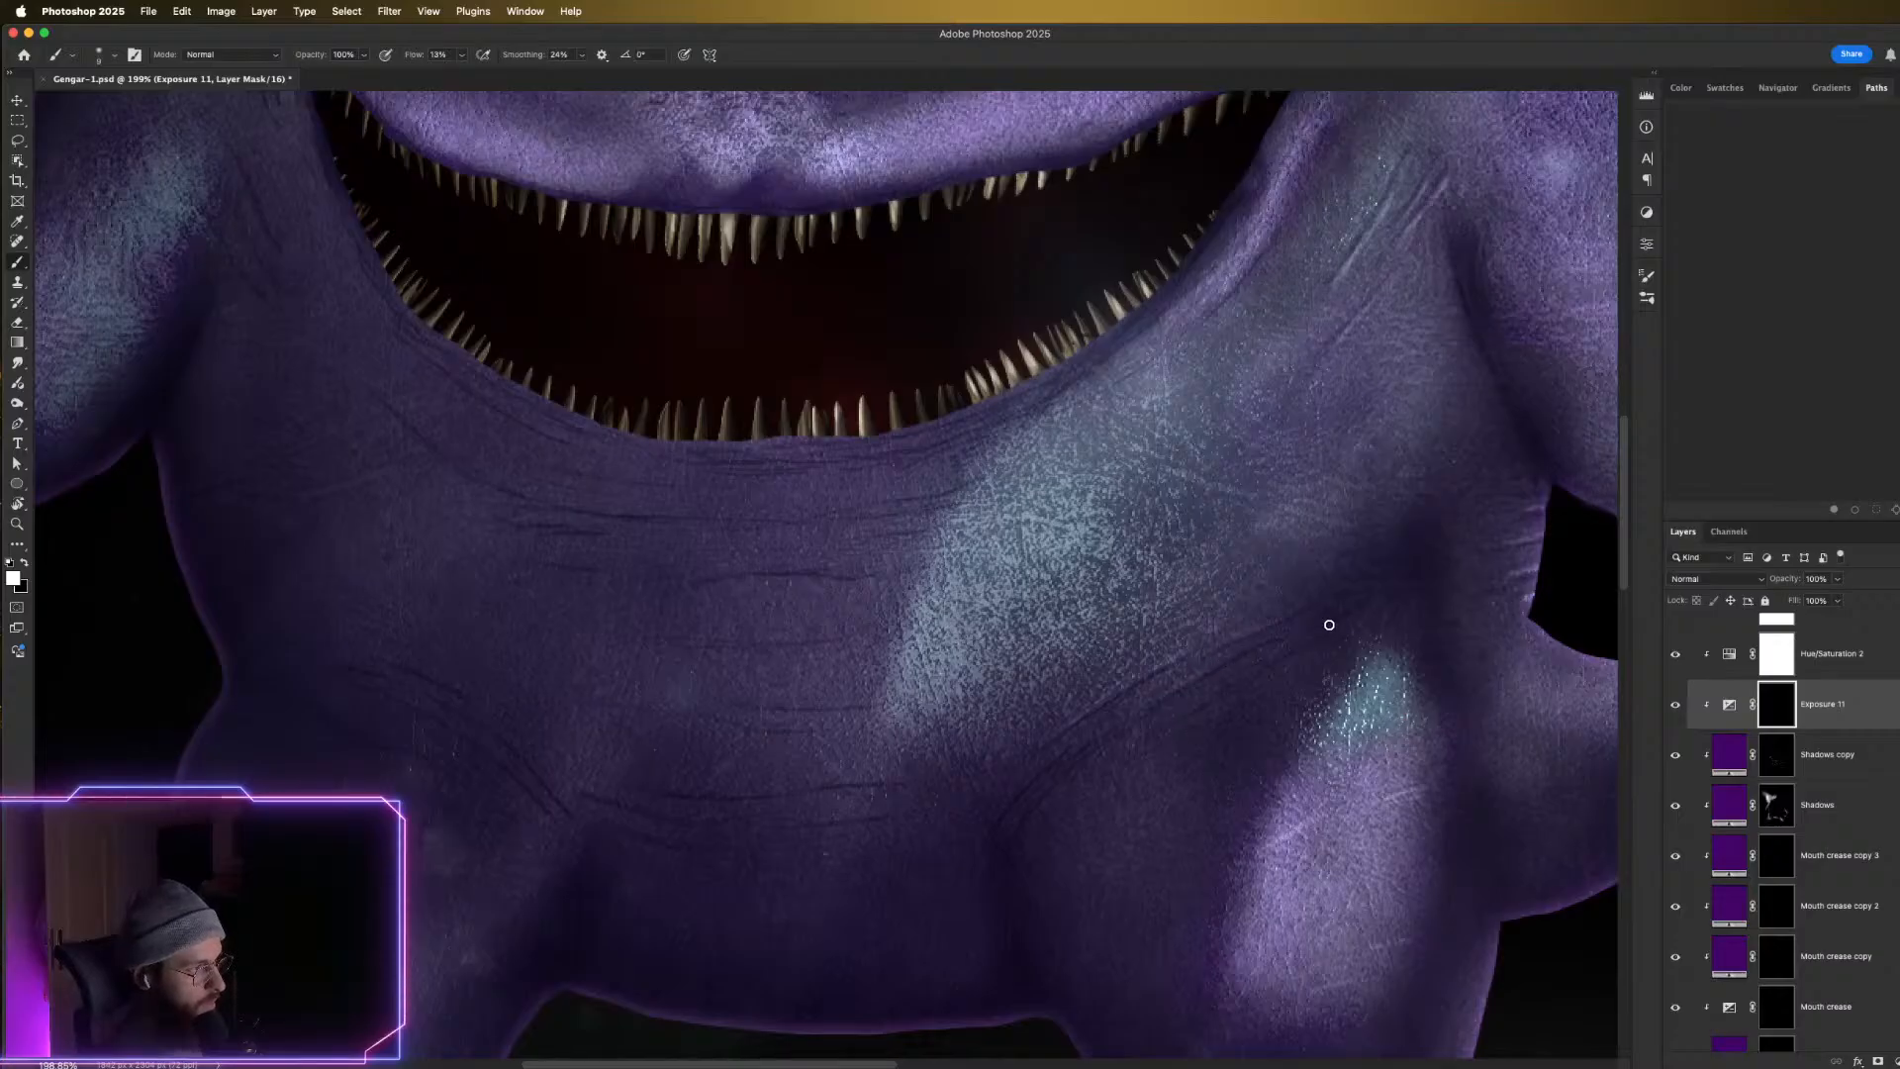
key(z)
mouse_move(1192, 806)
mouse_down()
mouse_move(1103, 820)
mouse_move(1134, 836)
mouse_up()
key(b)
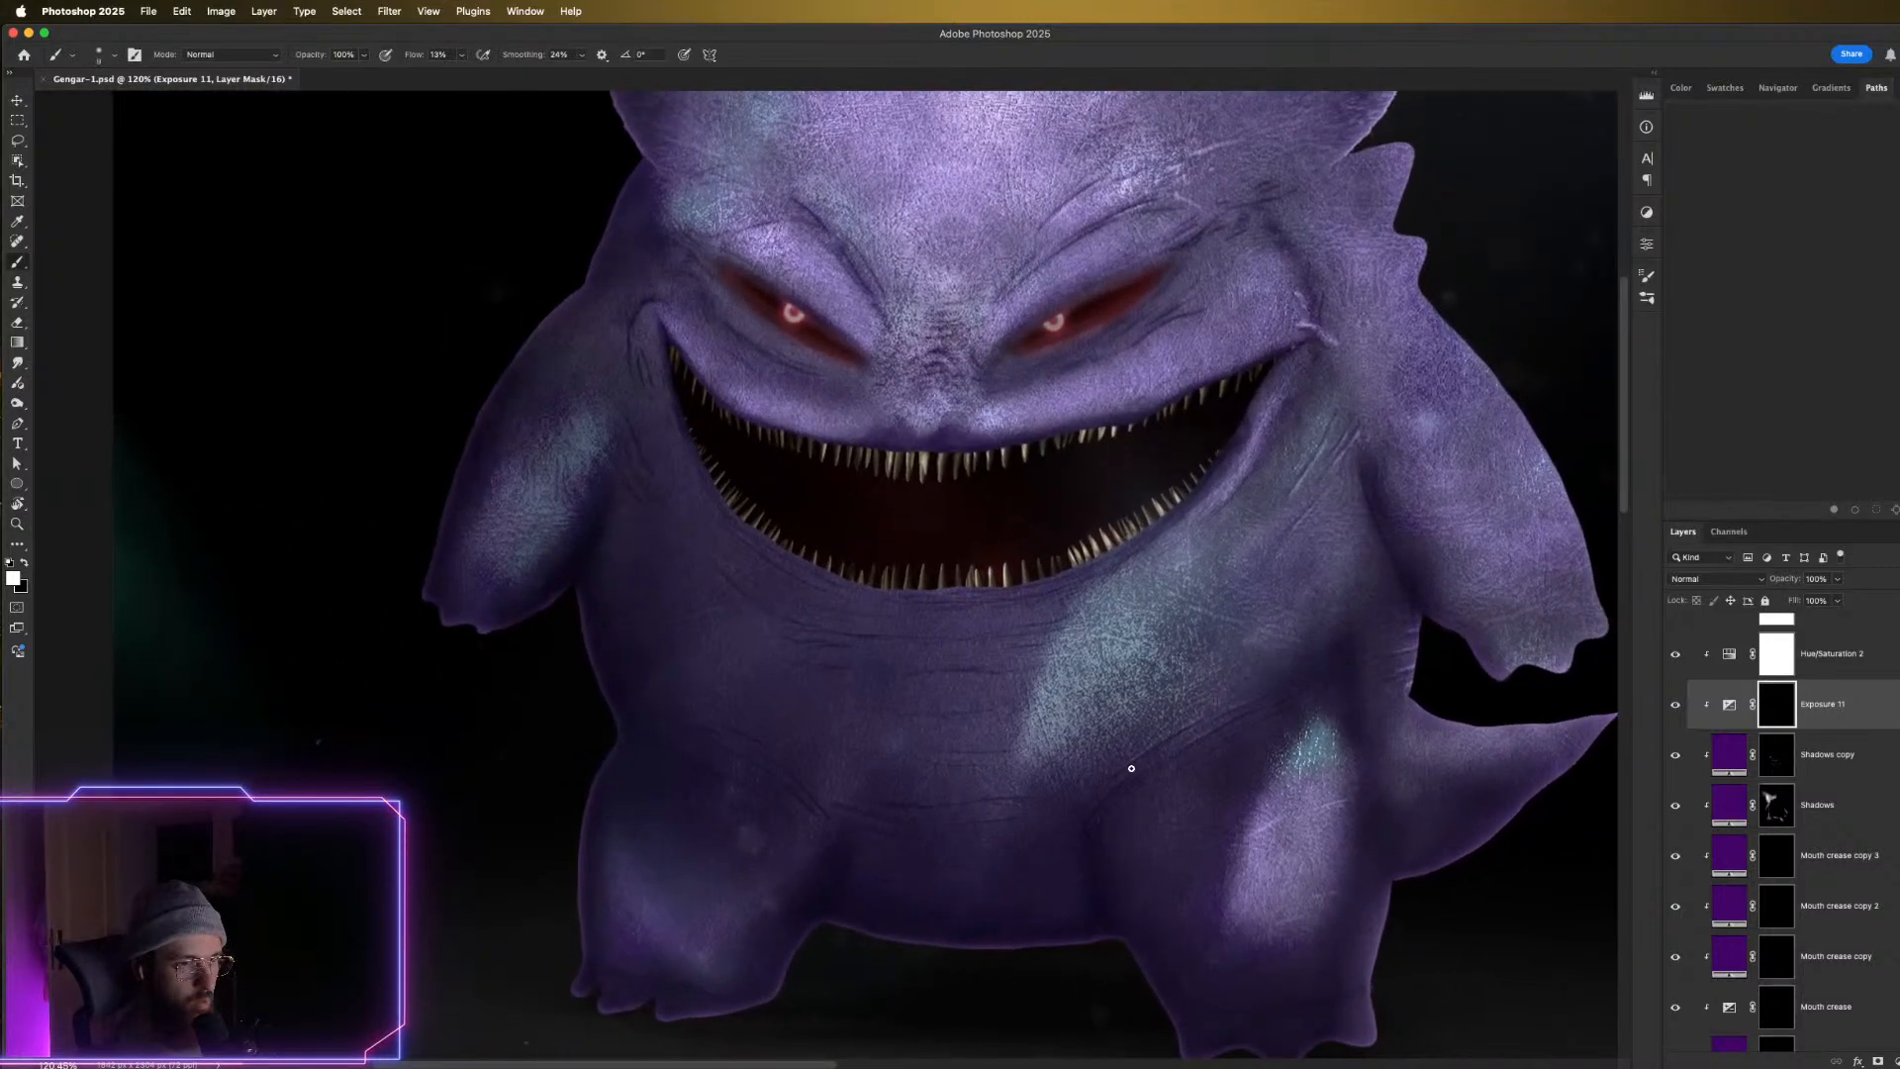
Step: Paint faint white highlights along the horizontal belly creases beneath the mouth
key(z)
drag(1020, 797, 1261, 770)
key(b)
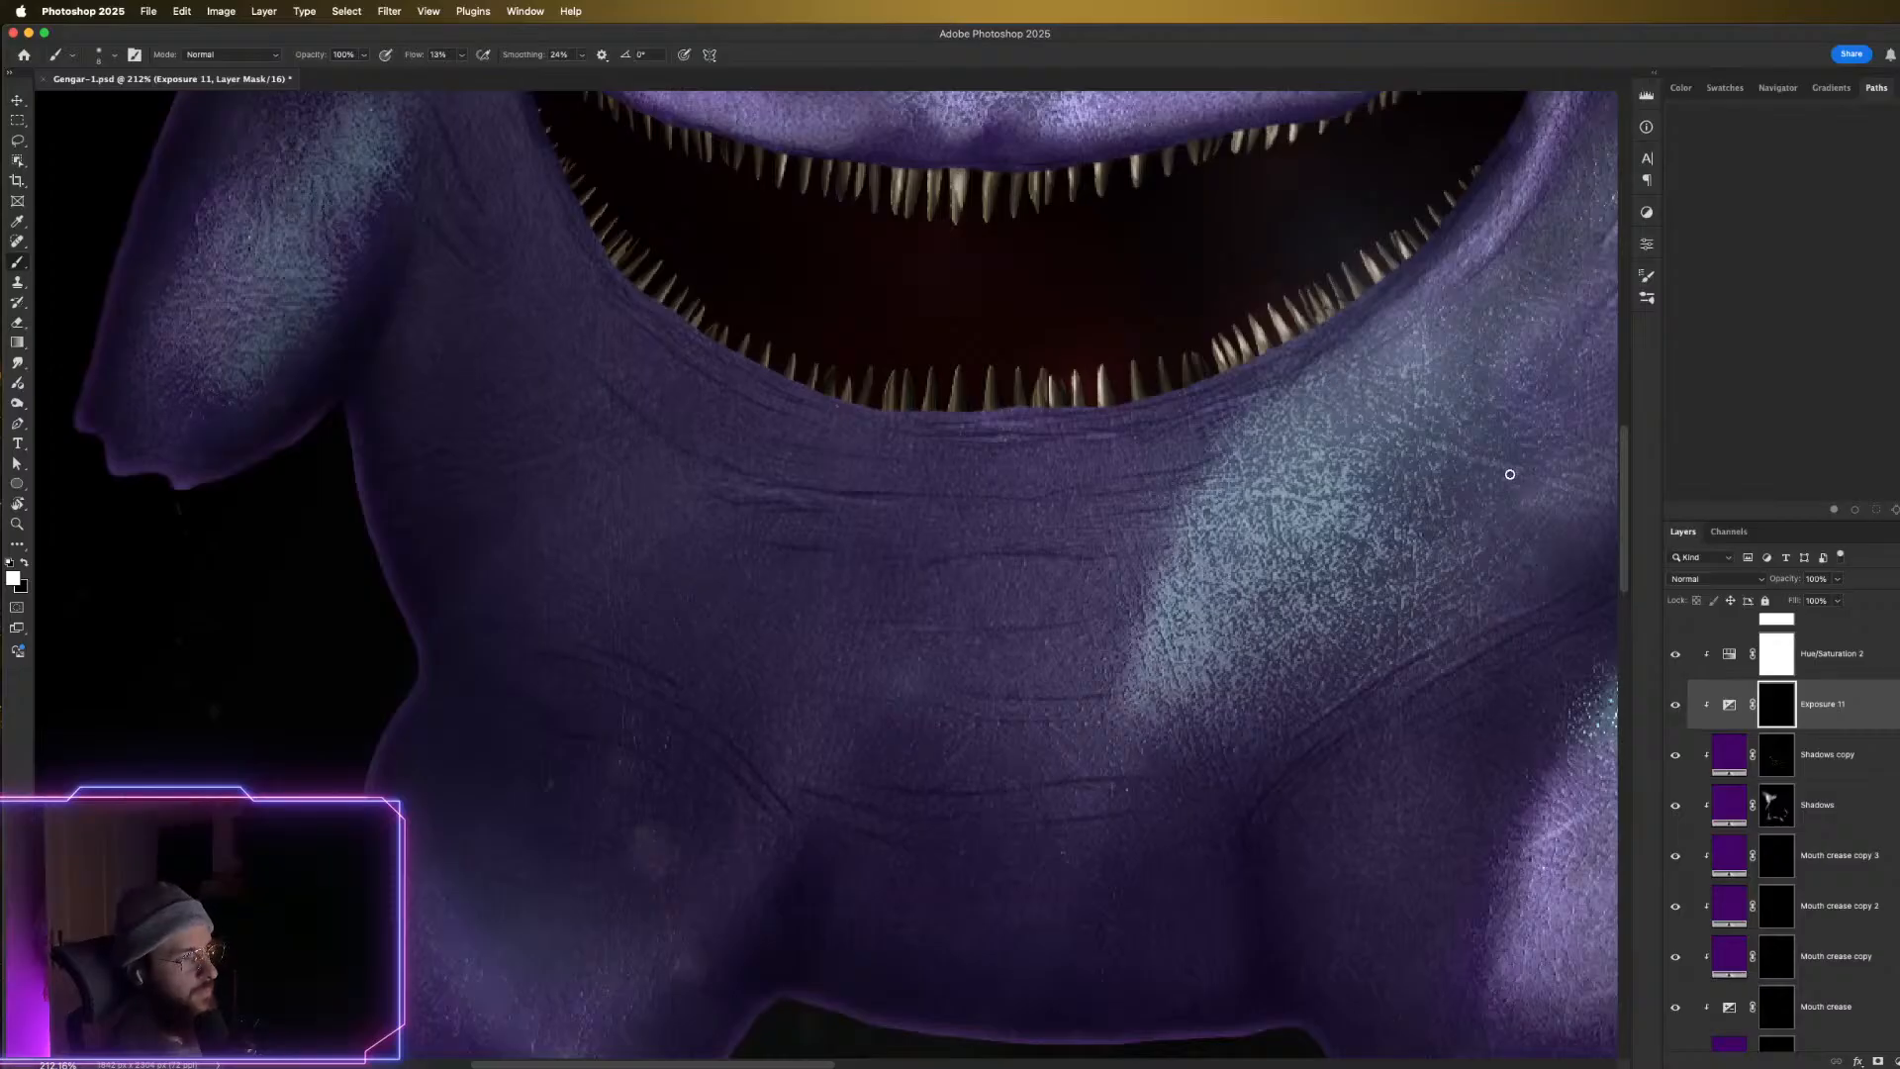
drag(1505, 471, 1420, 513)
scroll(1421, 514, left, 5)
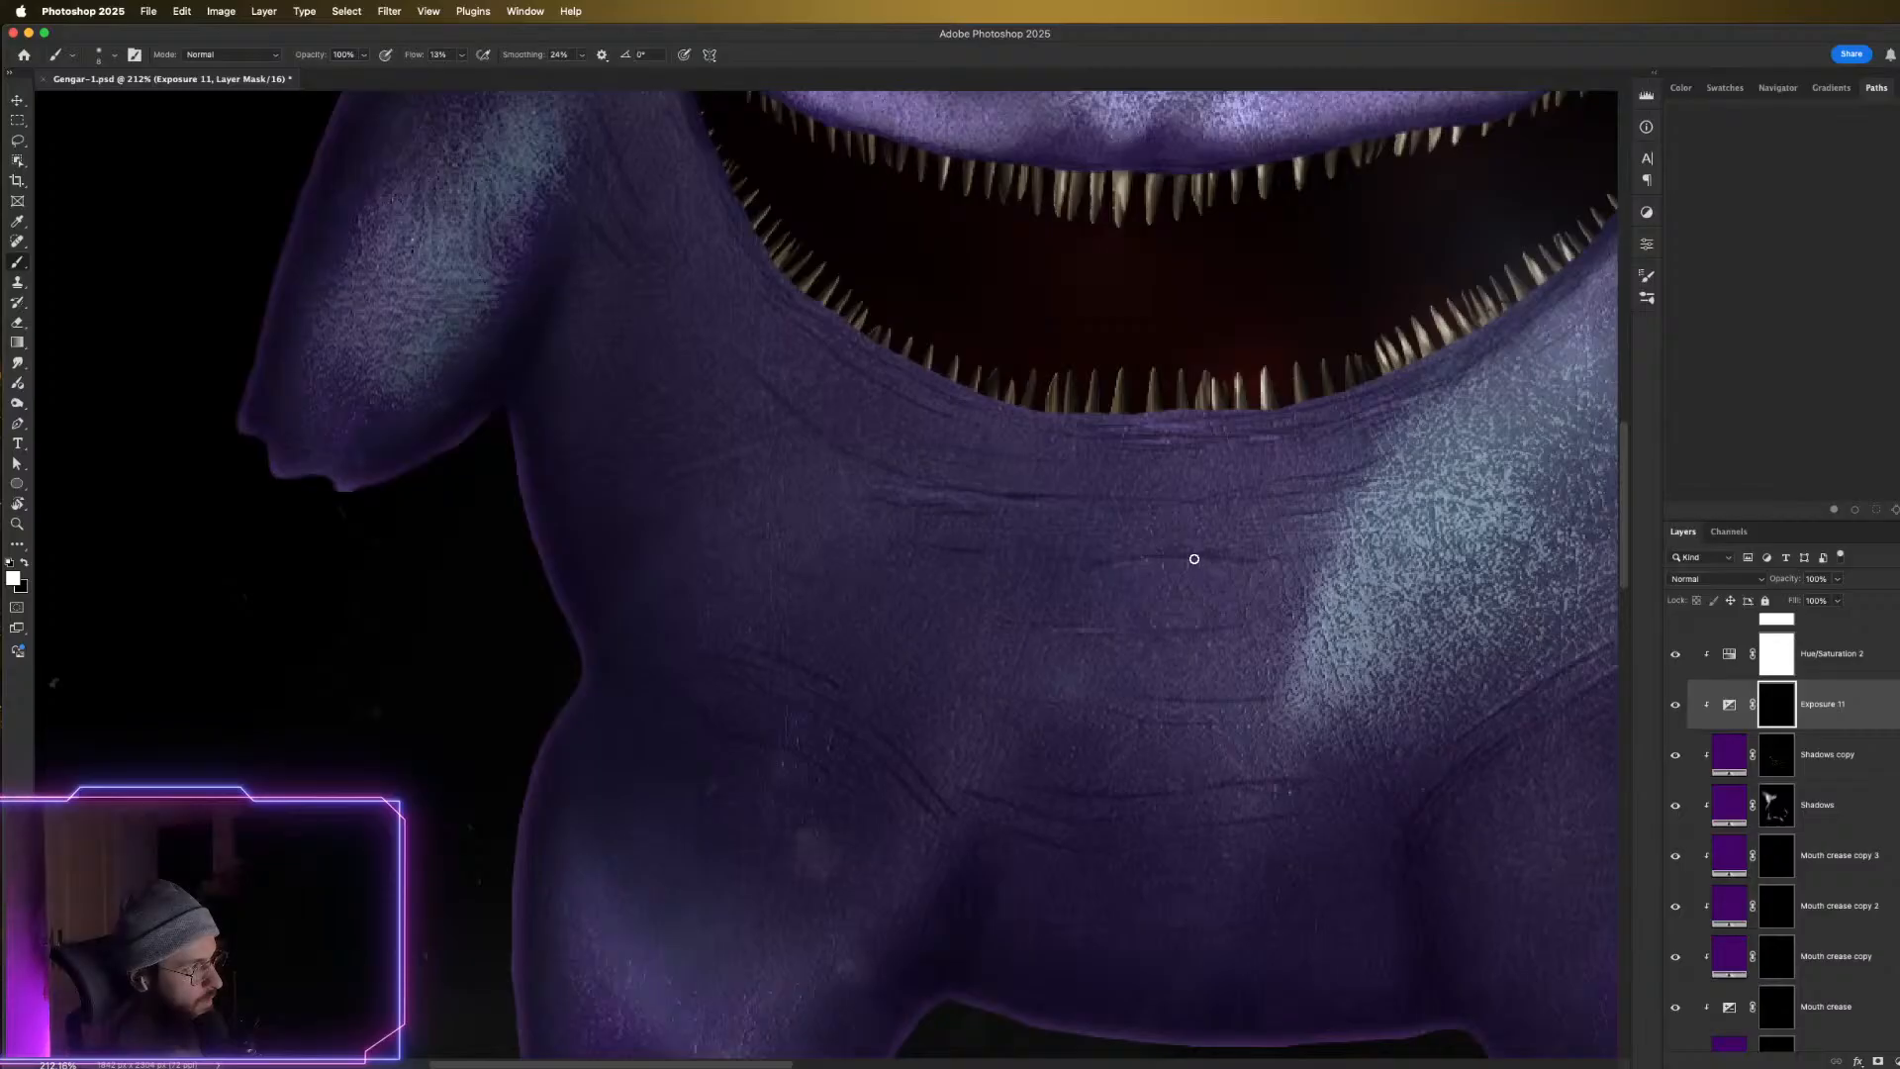
key(z)
mouse_move(1252, 606)
mouse_down()
mouse_move(1150, 730)
mouse_move(1115, 725)
mouse_move(1137, 742)
mouse_move(1167, 726)
mouse_up()
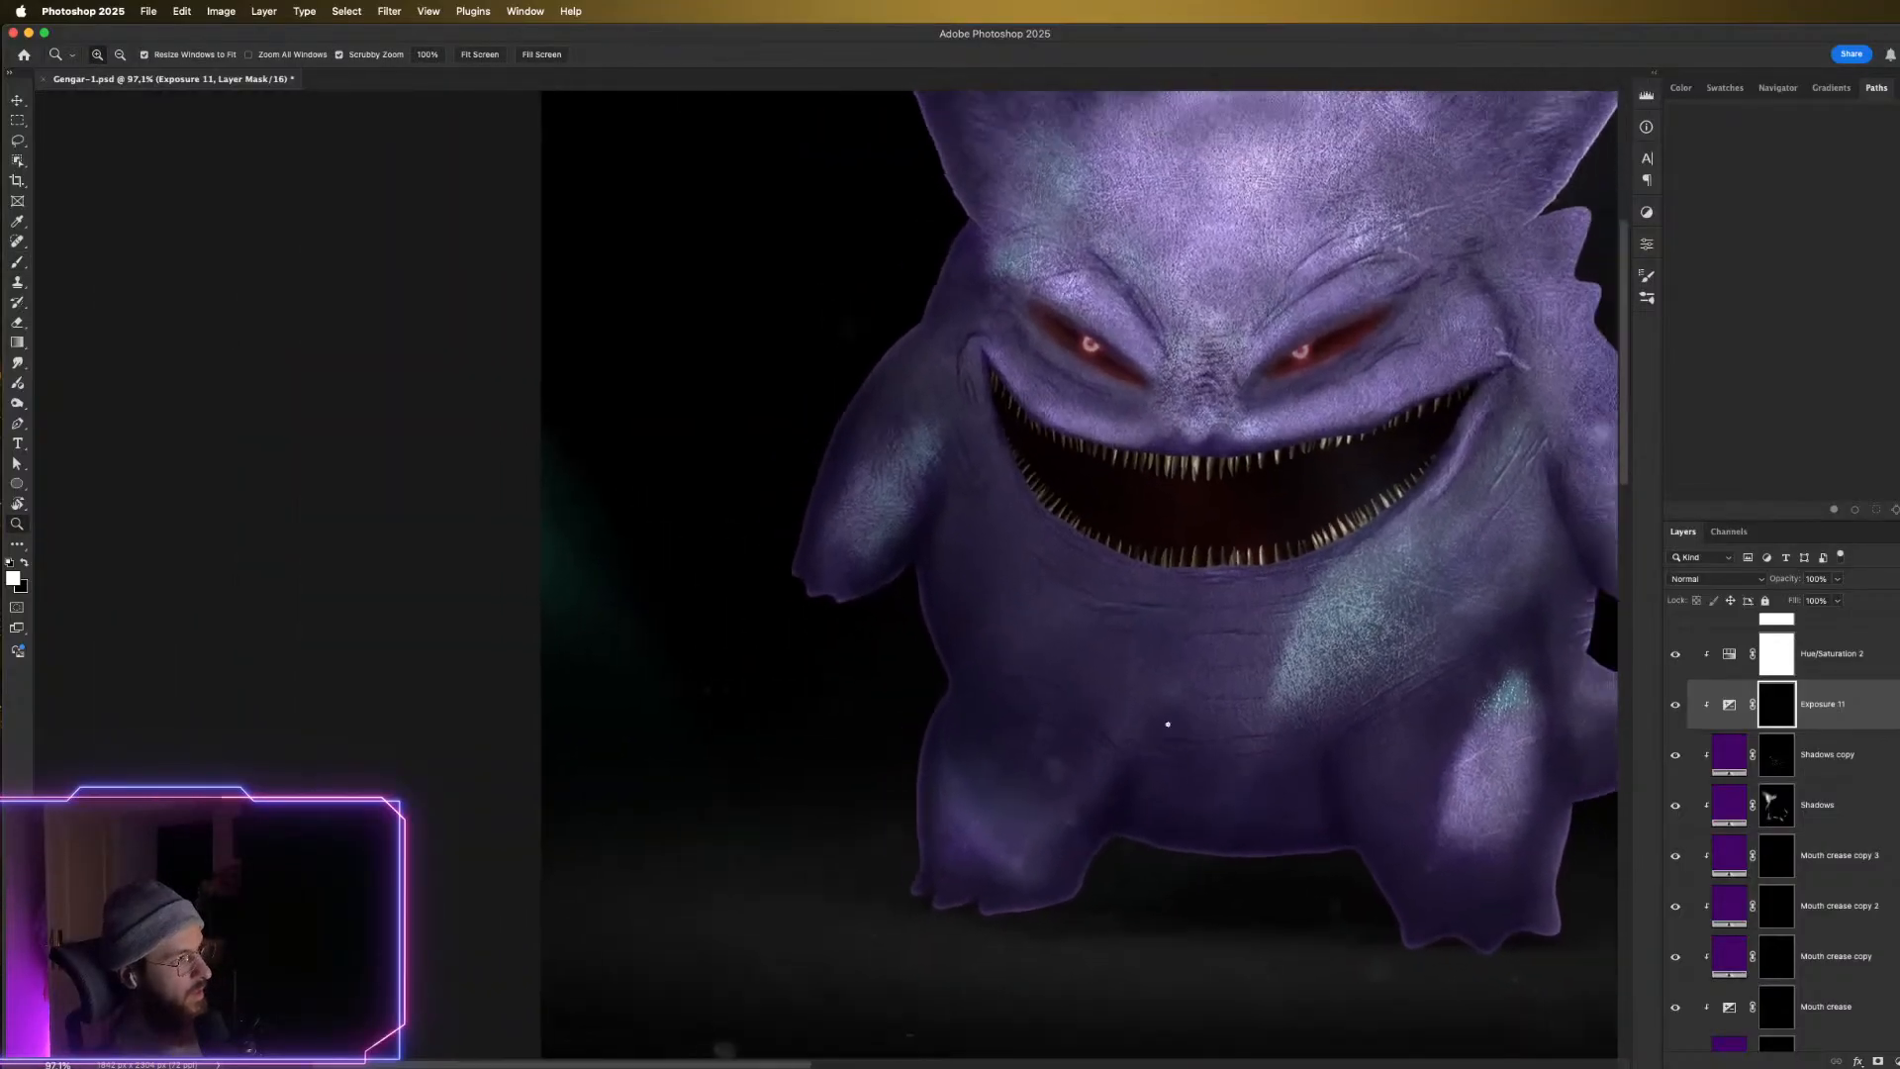
Step: Extend the faint white highlights along the horizontal belly creases below the left half of the mouth, using a finer brush
mouse_move(1317, 598)
mouse_down()
mouse_move(1237, 614)
mouse_move(1357, 624)
mouse_up()
key(b)
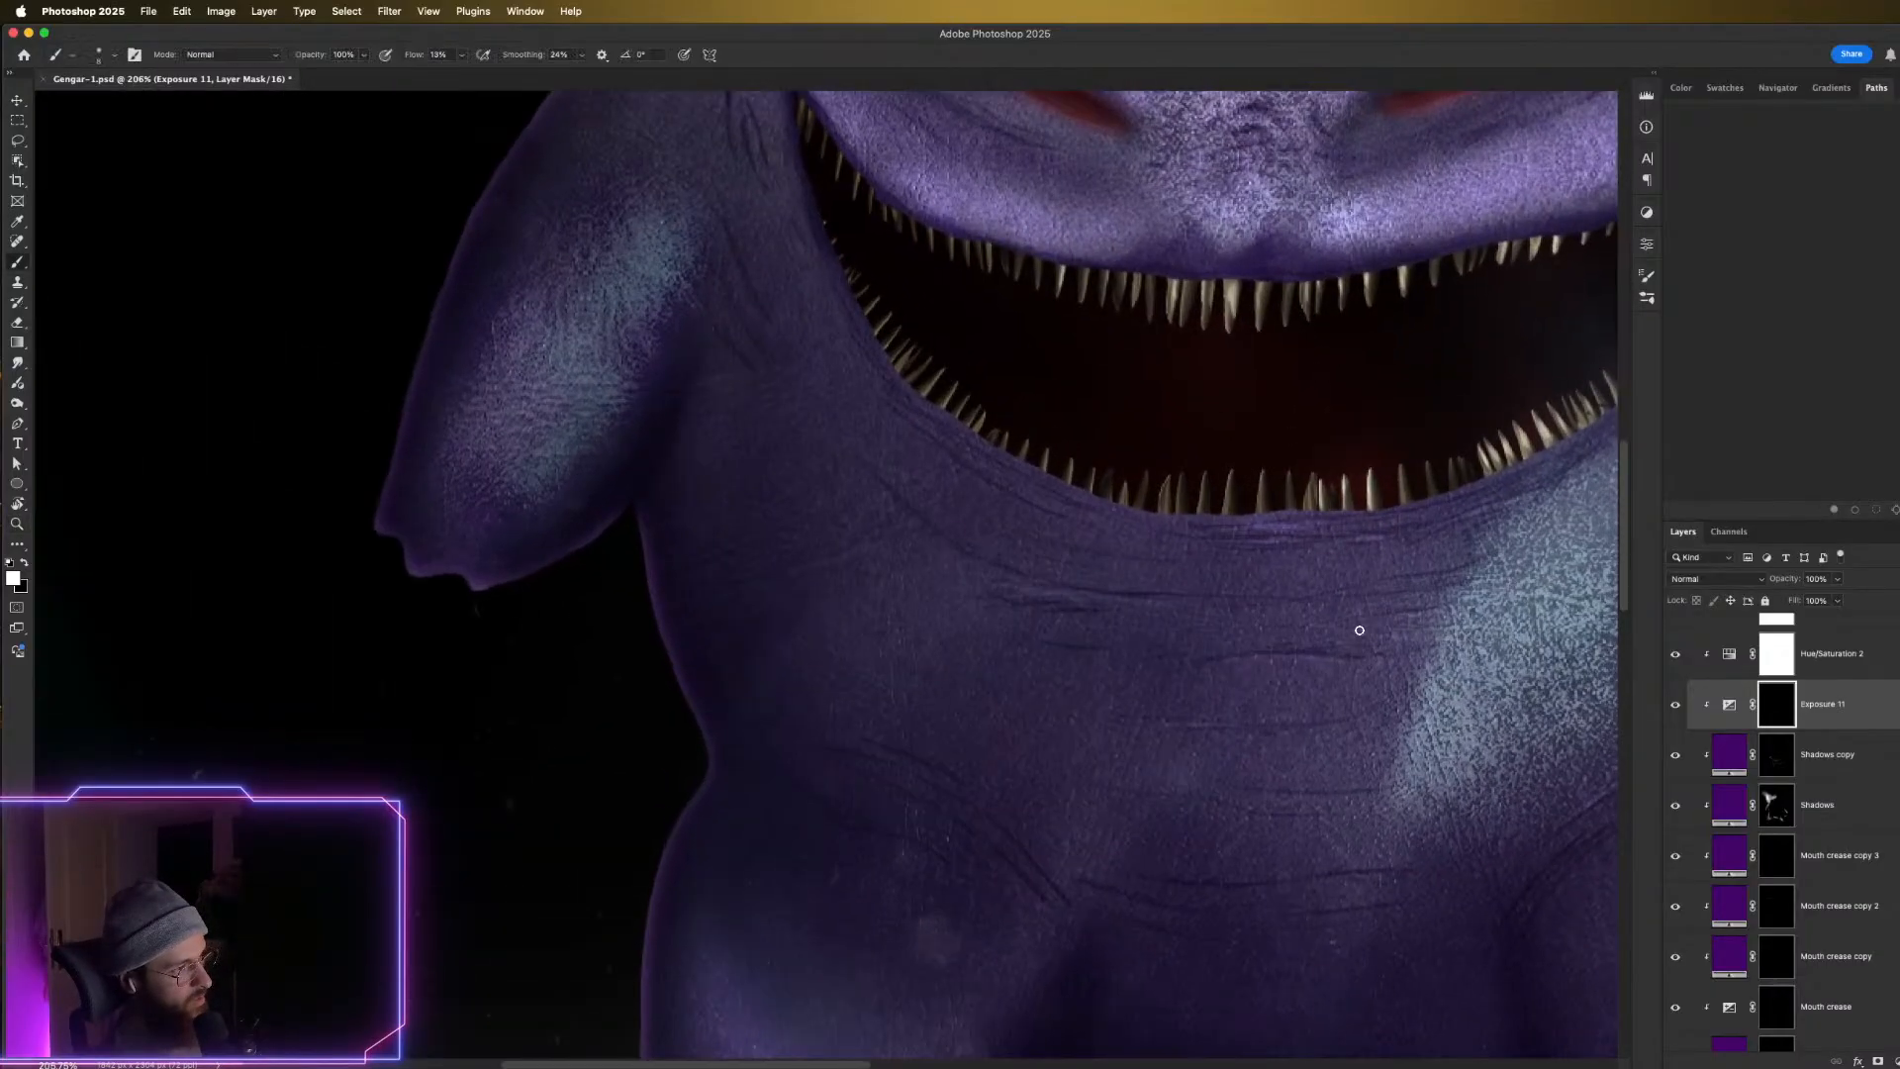
scroll(1424, 632, left, 3)
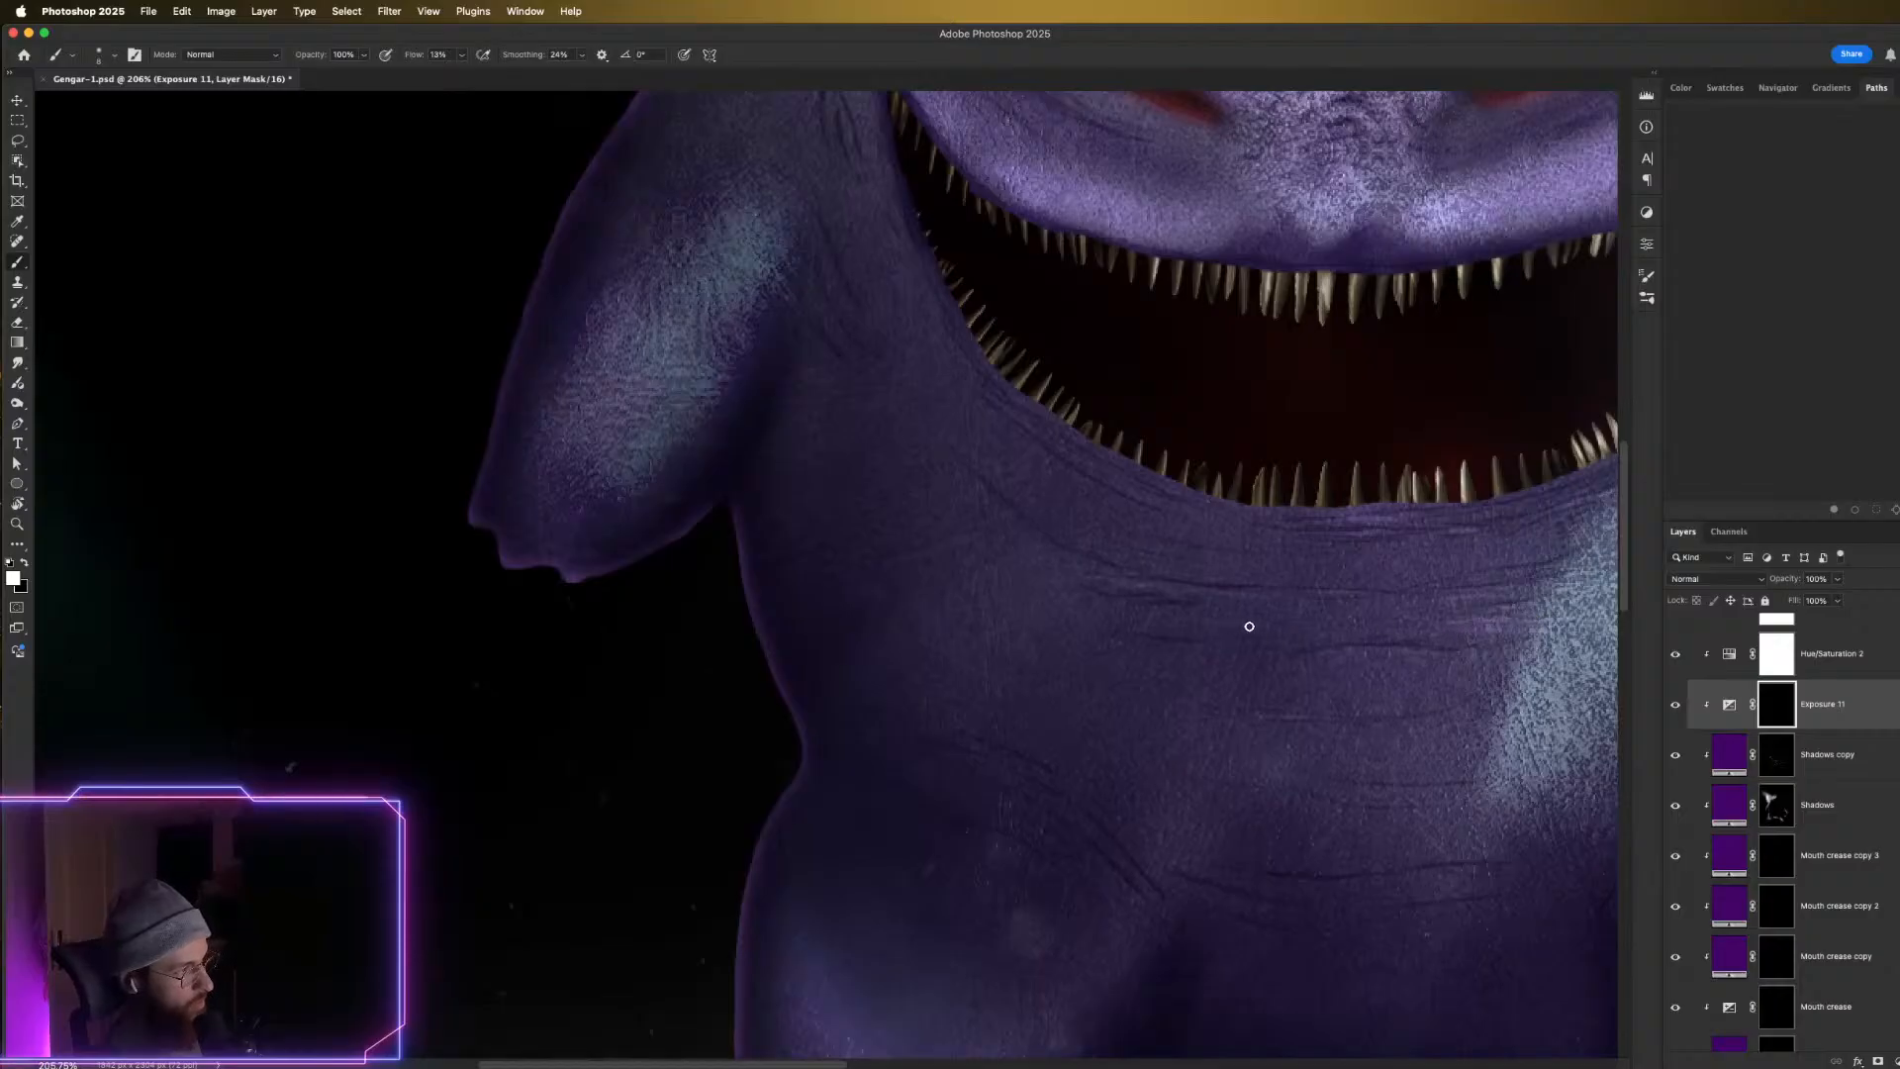
key(bracketleft)
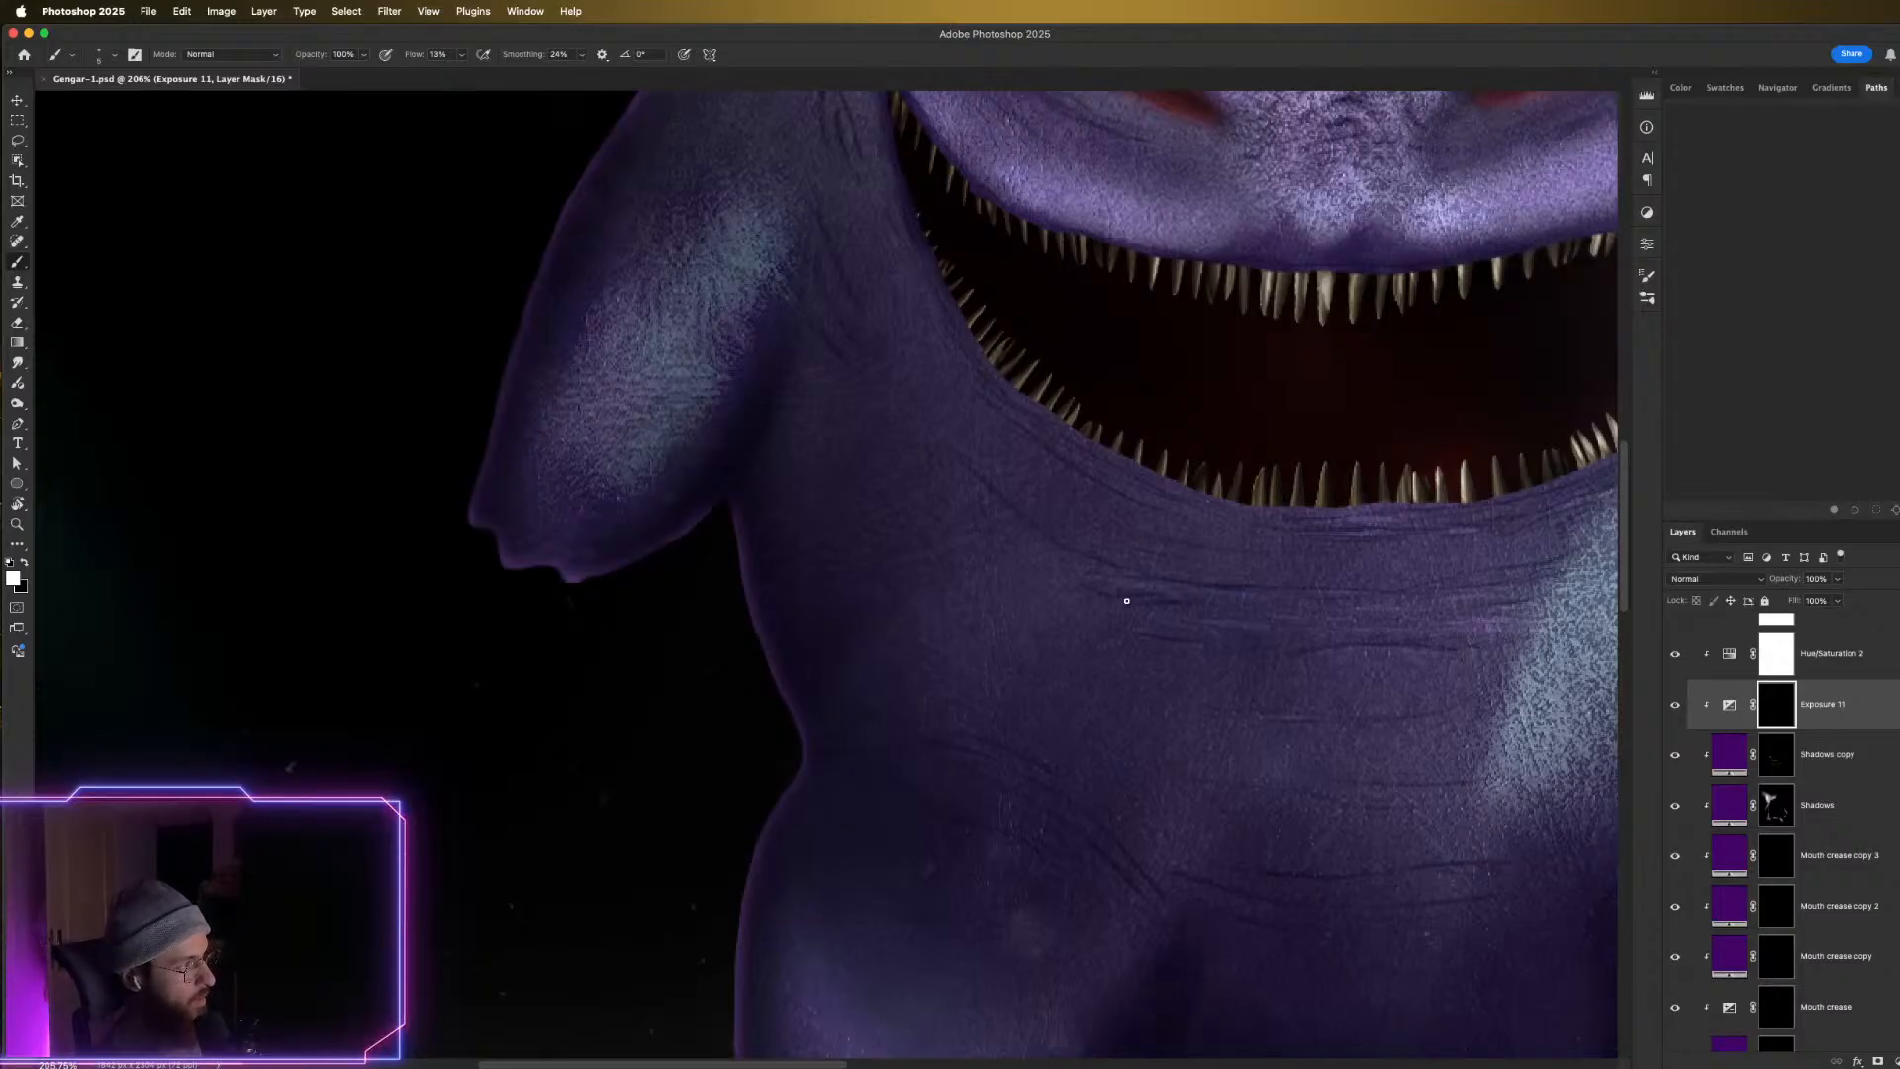
Step: Paint subtle white highlights along the curved crease running up from the belly beside the mouth's left-hand side
key(z)
mouse_move(1174, 746)
mouse_down()
mouse_move(1086, 742)
mouse_move(1135, 776)
mouse_move(1136, 742)
mouse_up()
key(b)
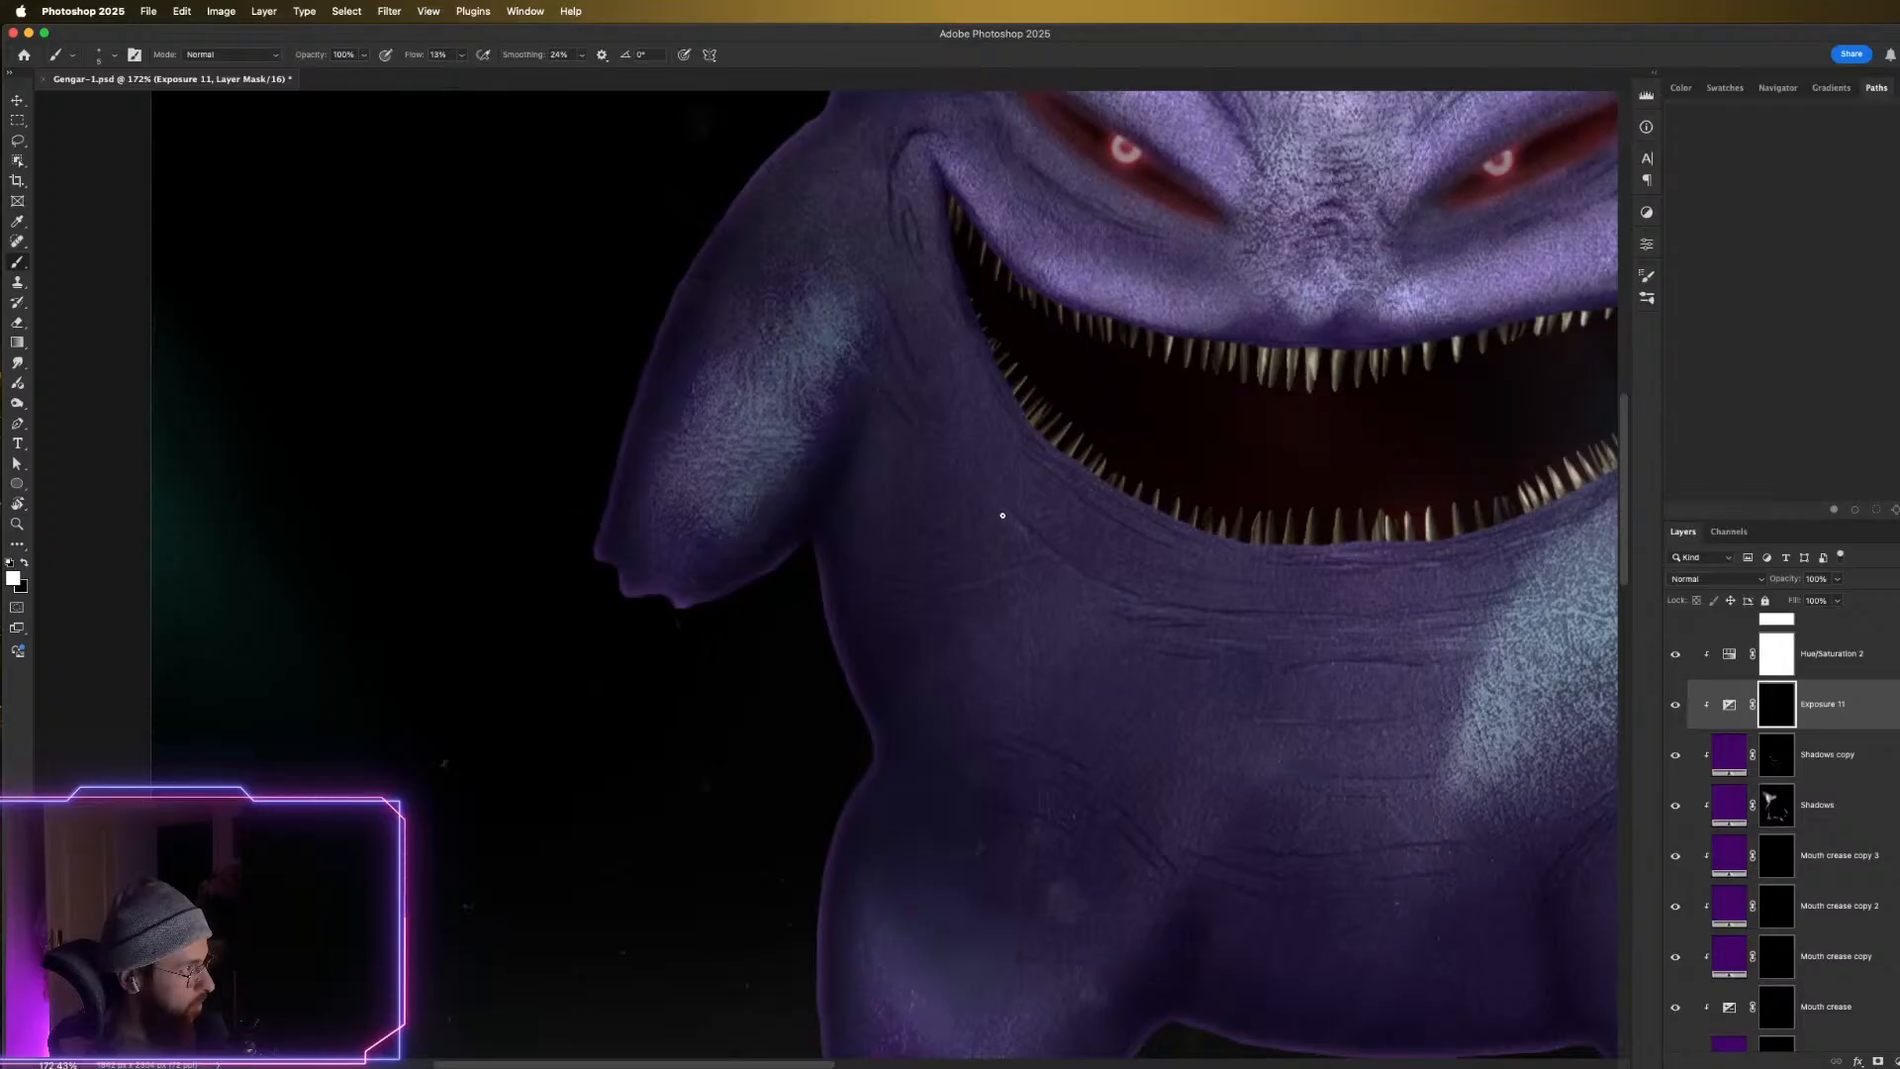
scroll(1088, 781, down, 5)
scroll(1118, 789, up, 3)
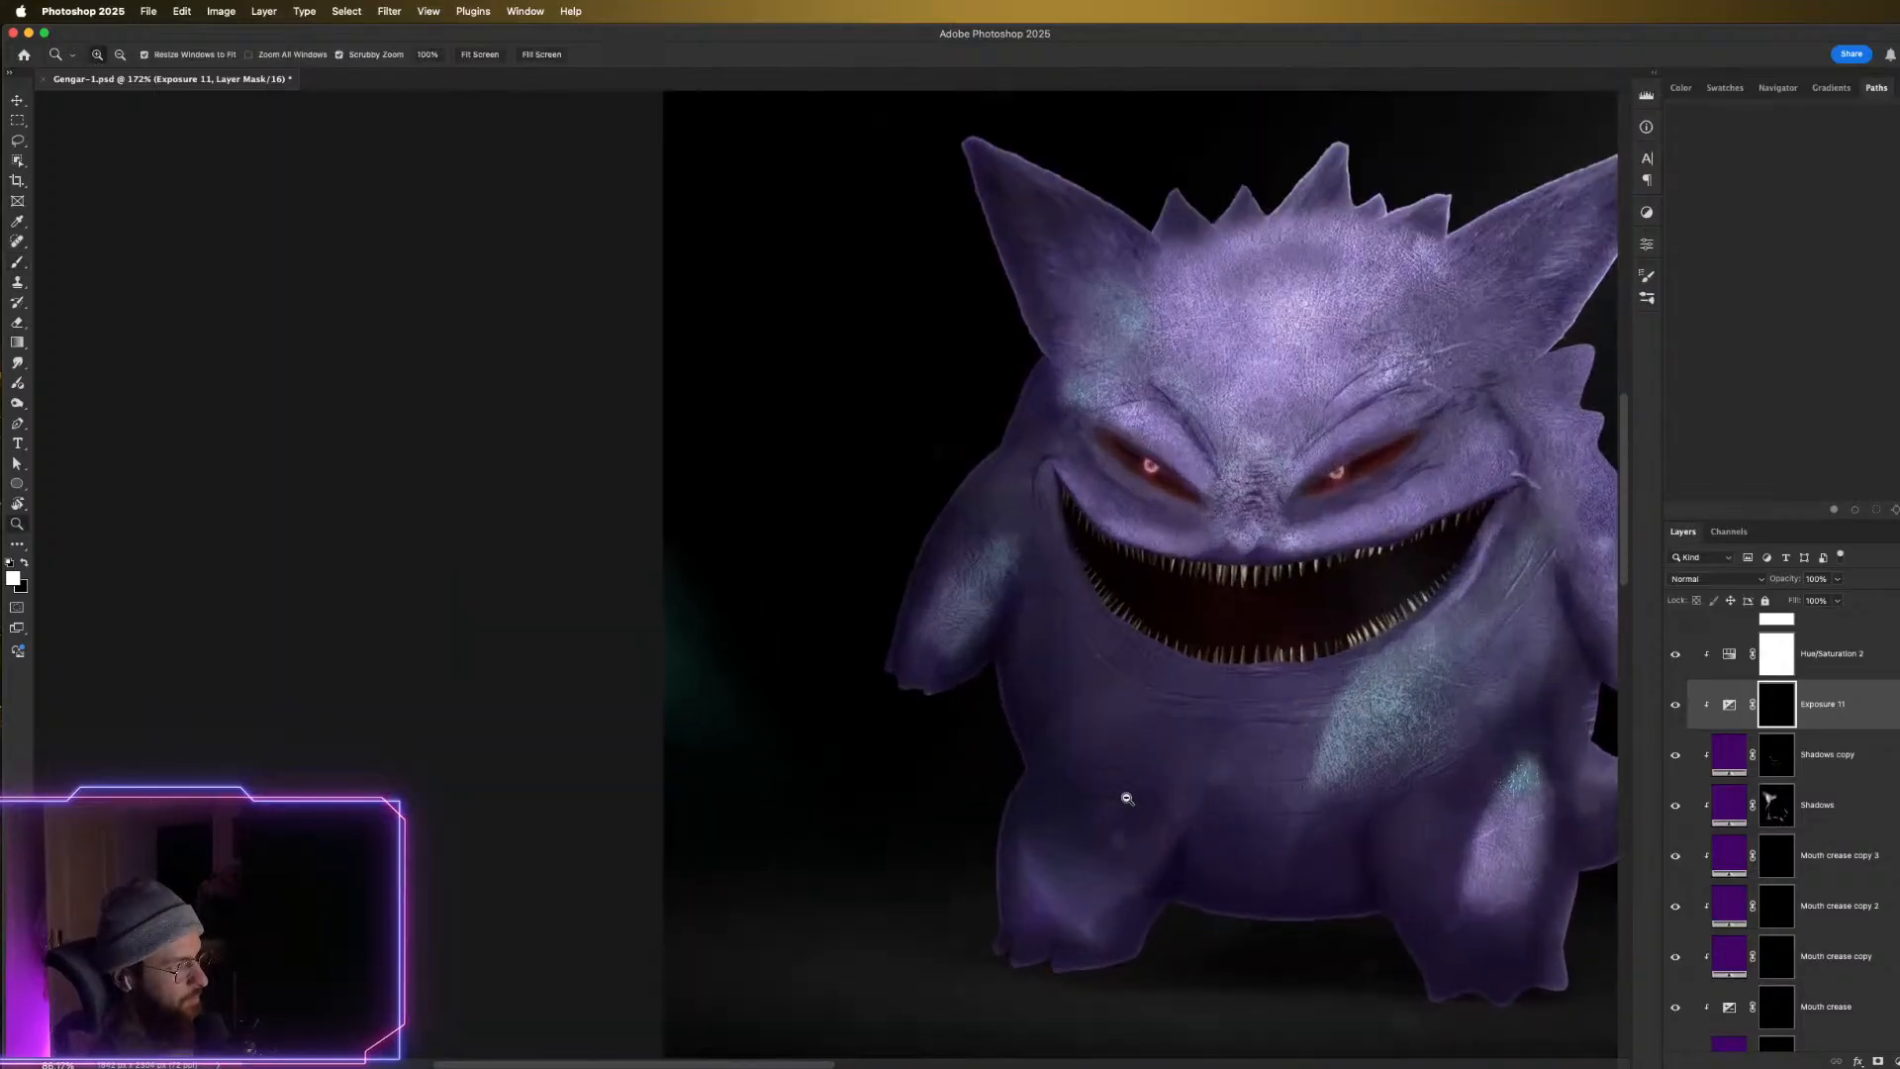
scroll(1118, 788, up, 2)
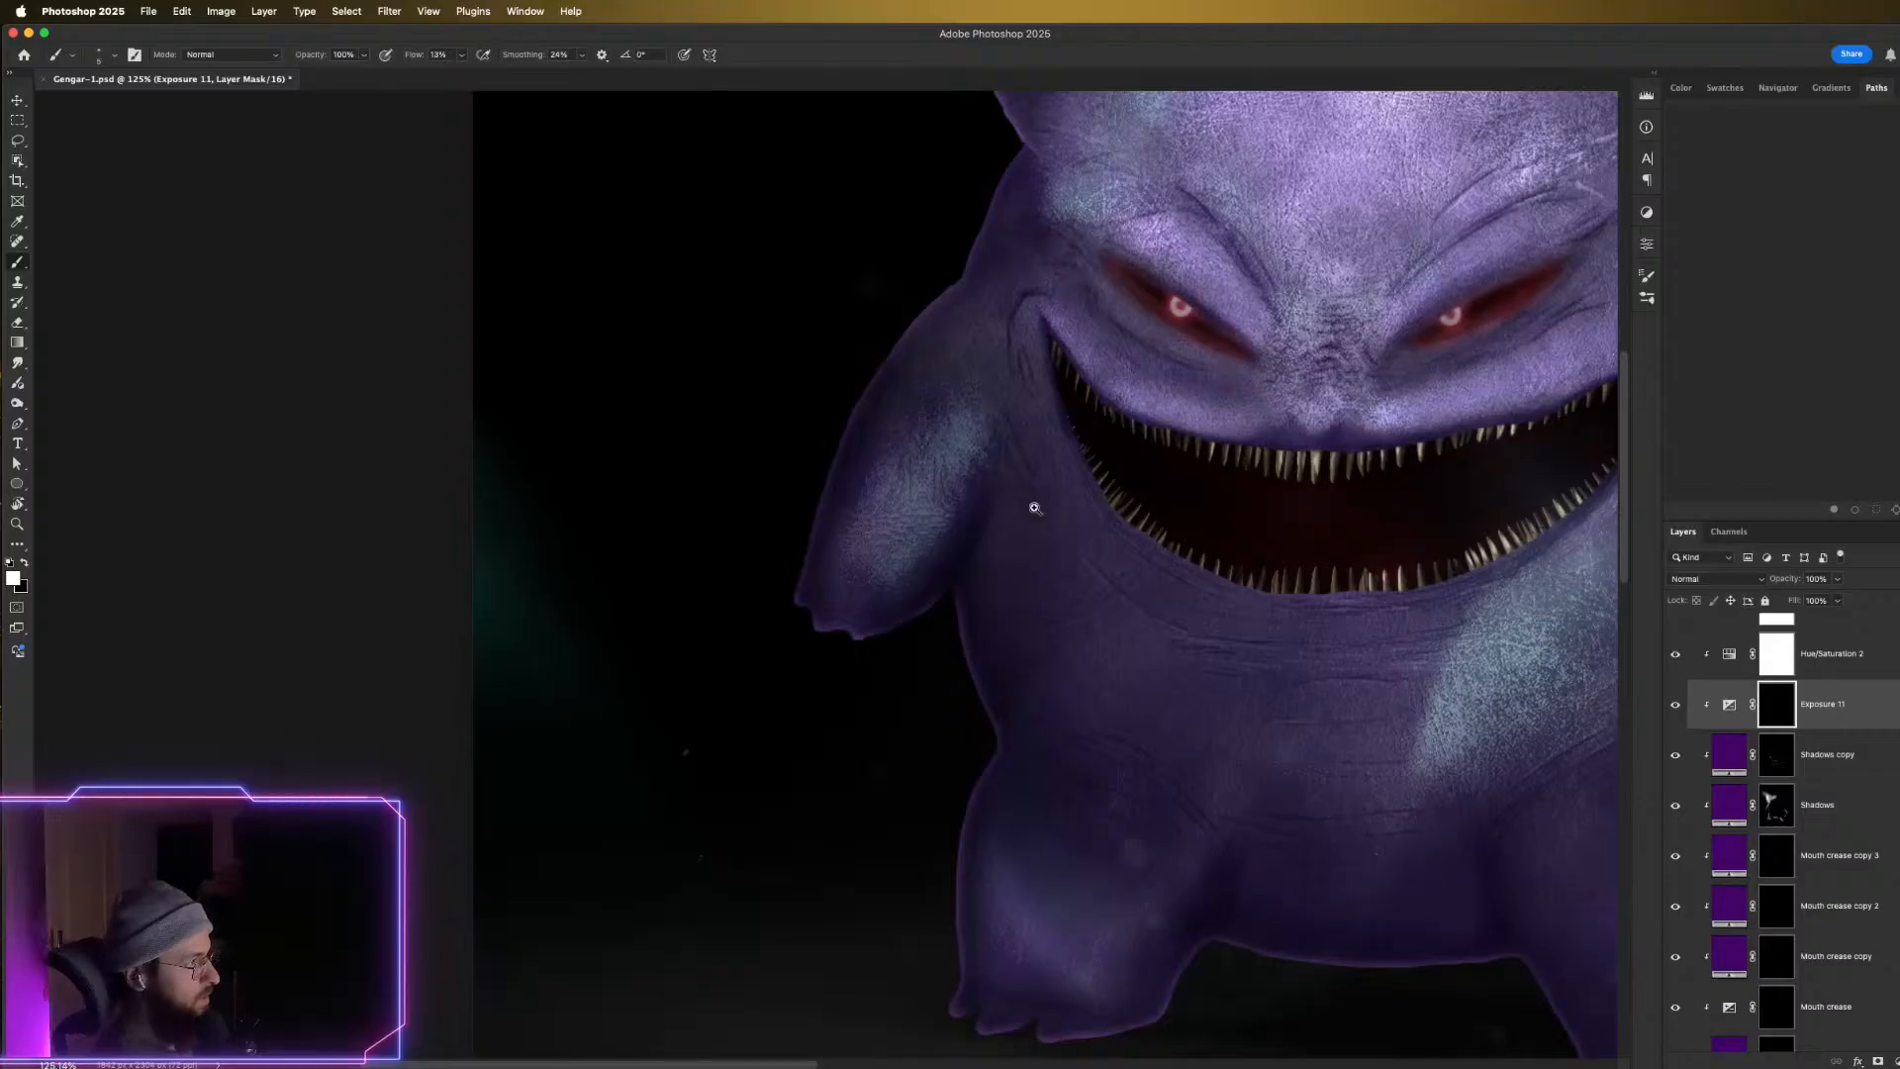
Step: Highlight the short diagonal creases between the left-hand arm and the mouth corner with the fine white brush
key(z)
scroll(1041, 515, up, 2)
key(b)
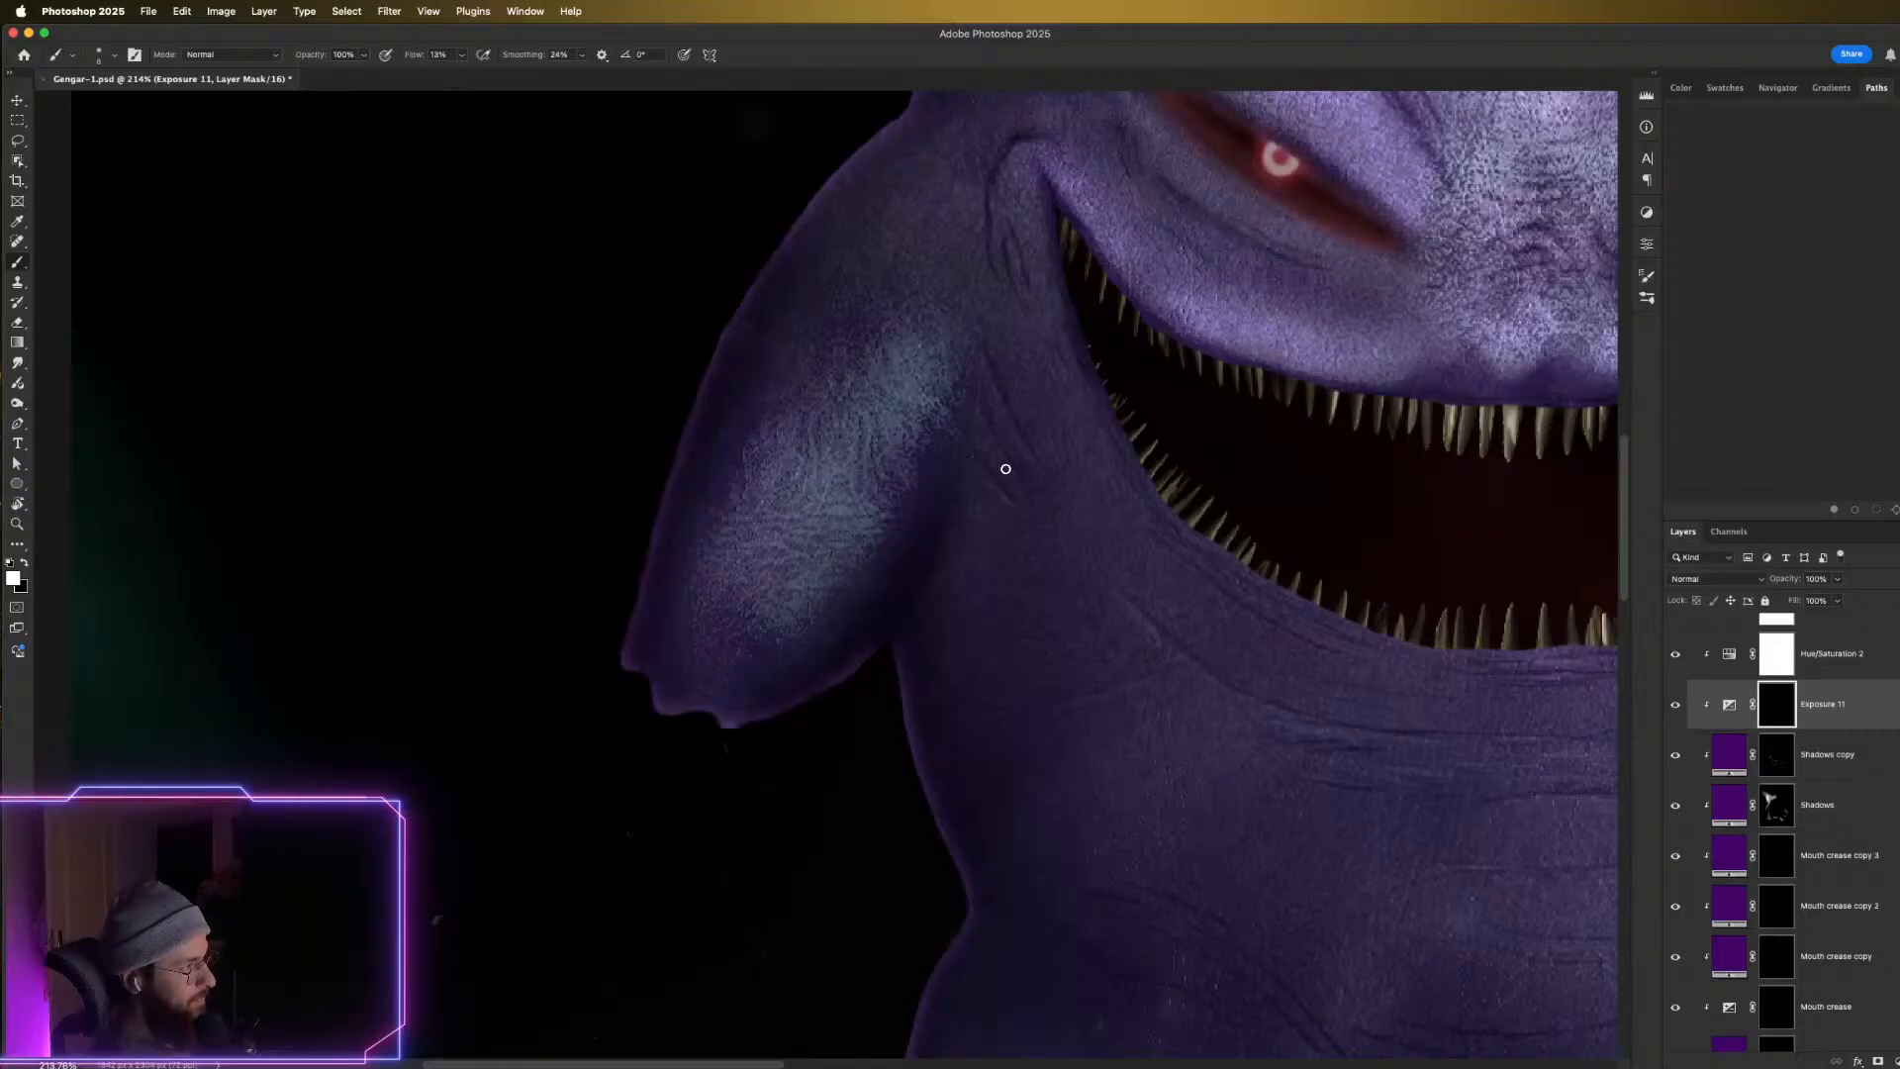
key(z)
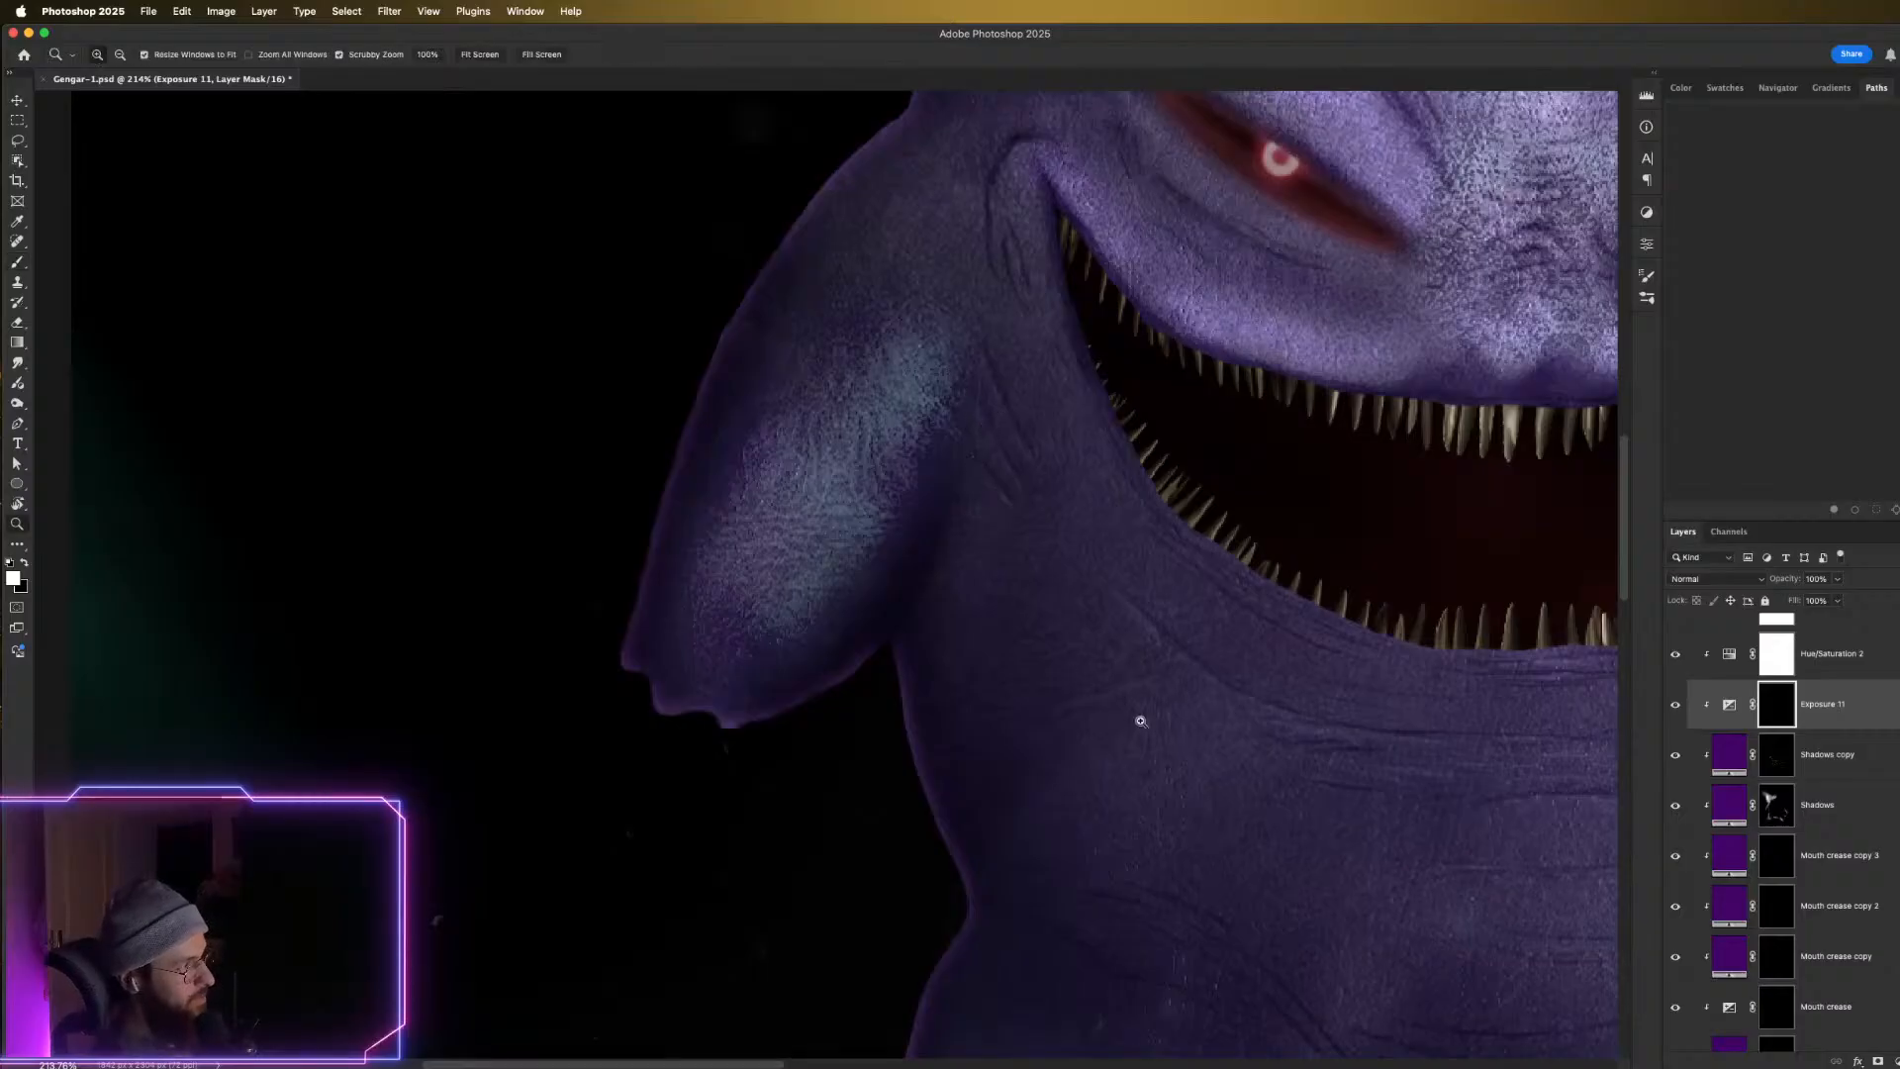
drag(1139, 721, 1123, 775)
key(b)
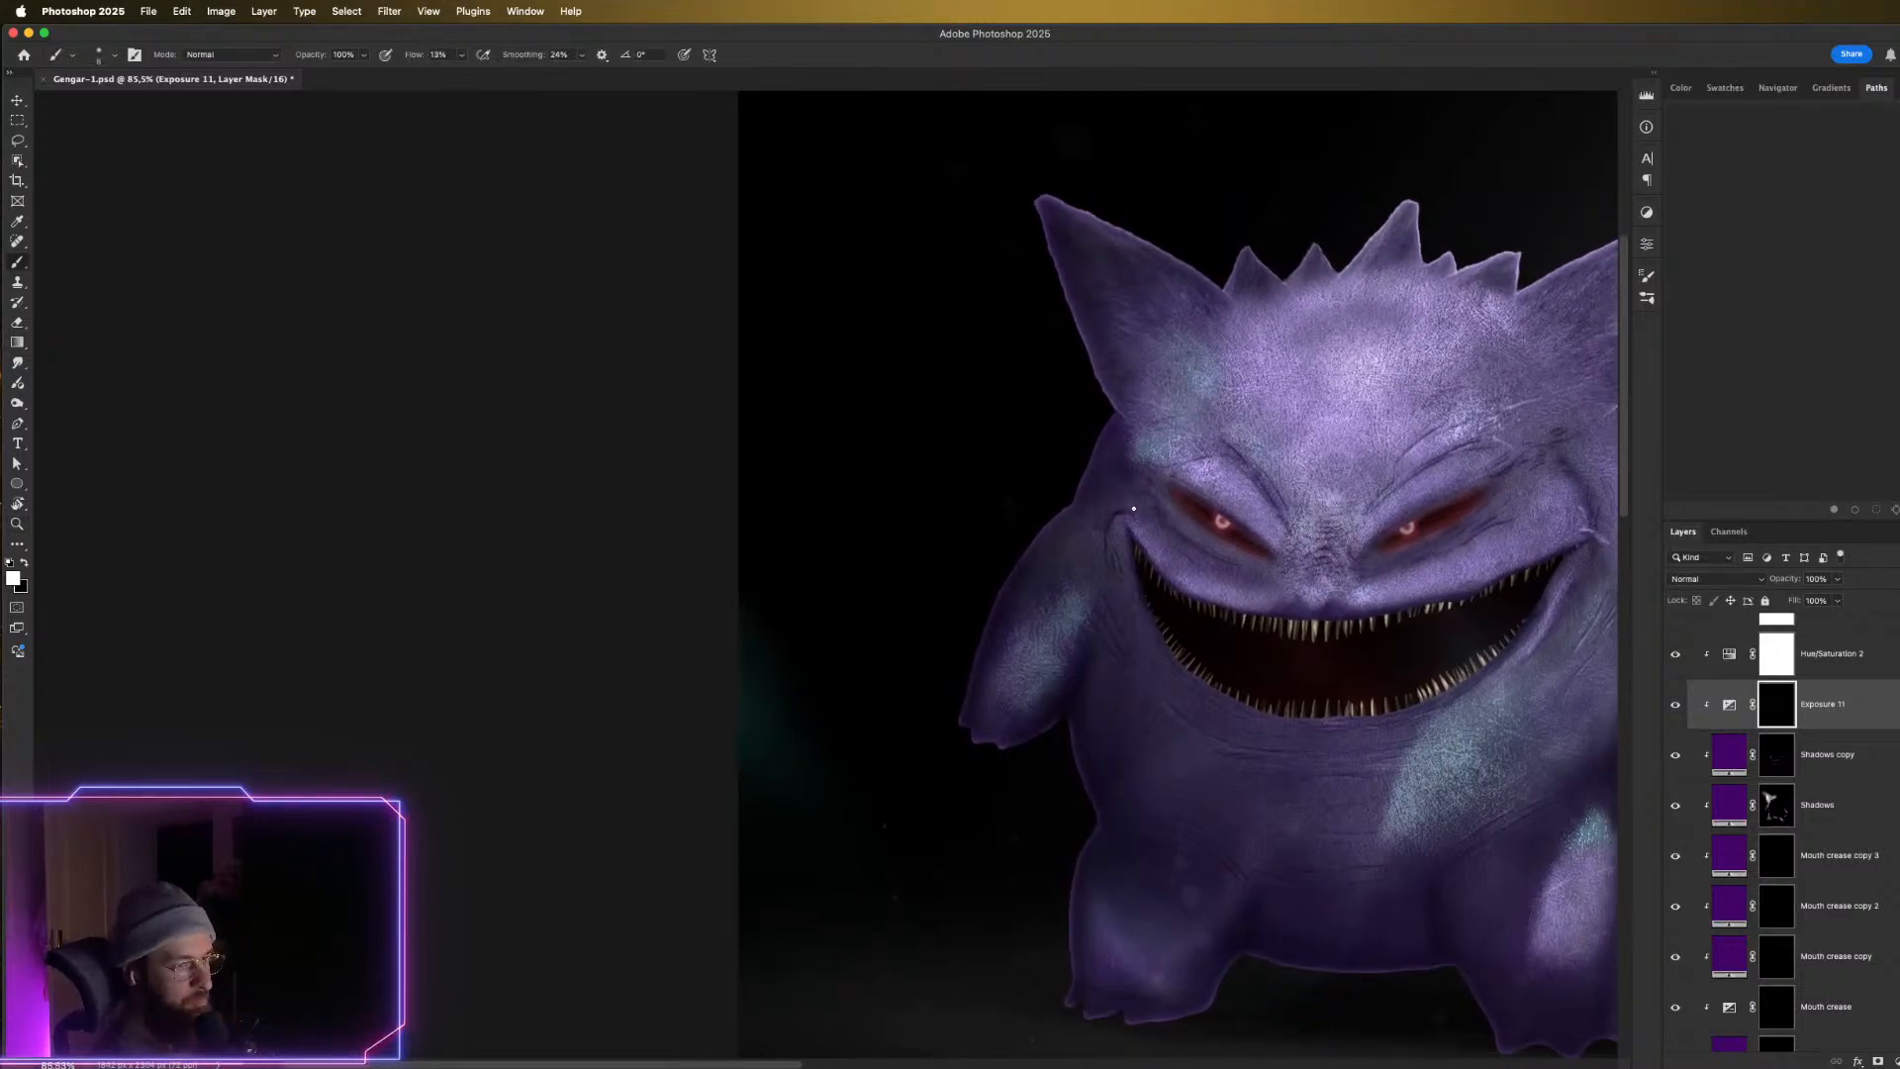
Step: Paint fine white crease highlights at the inner edge of the left-hand arm's lit area, then soften them in black
drag(1133, 508, 1145, 463)
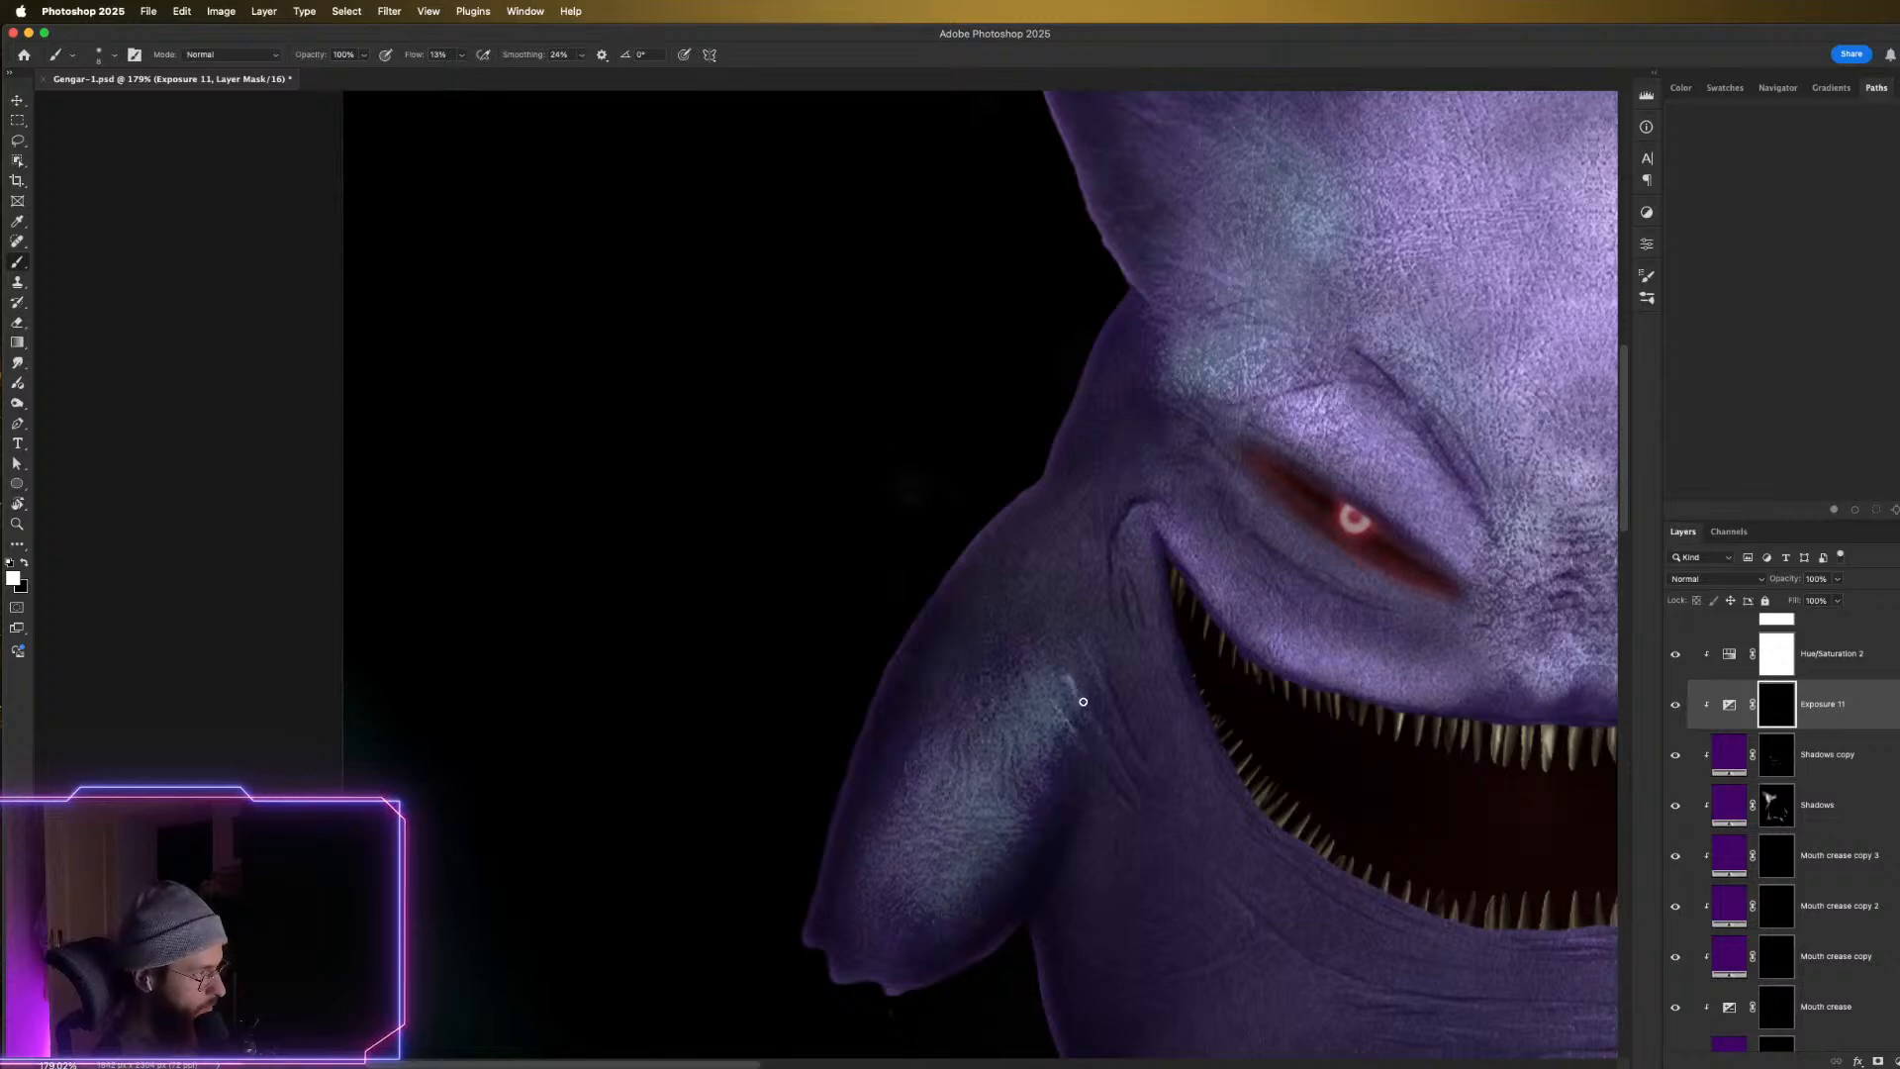
key(x)
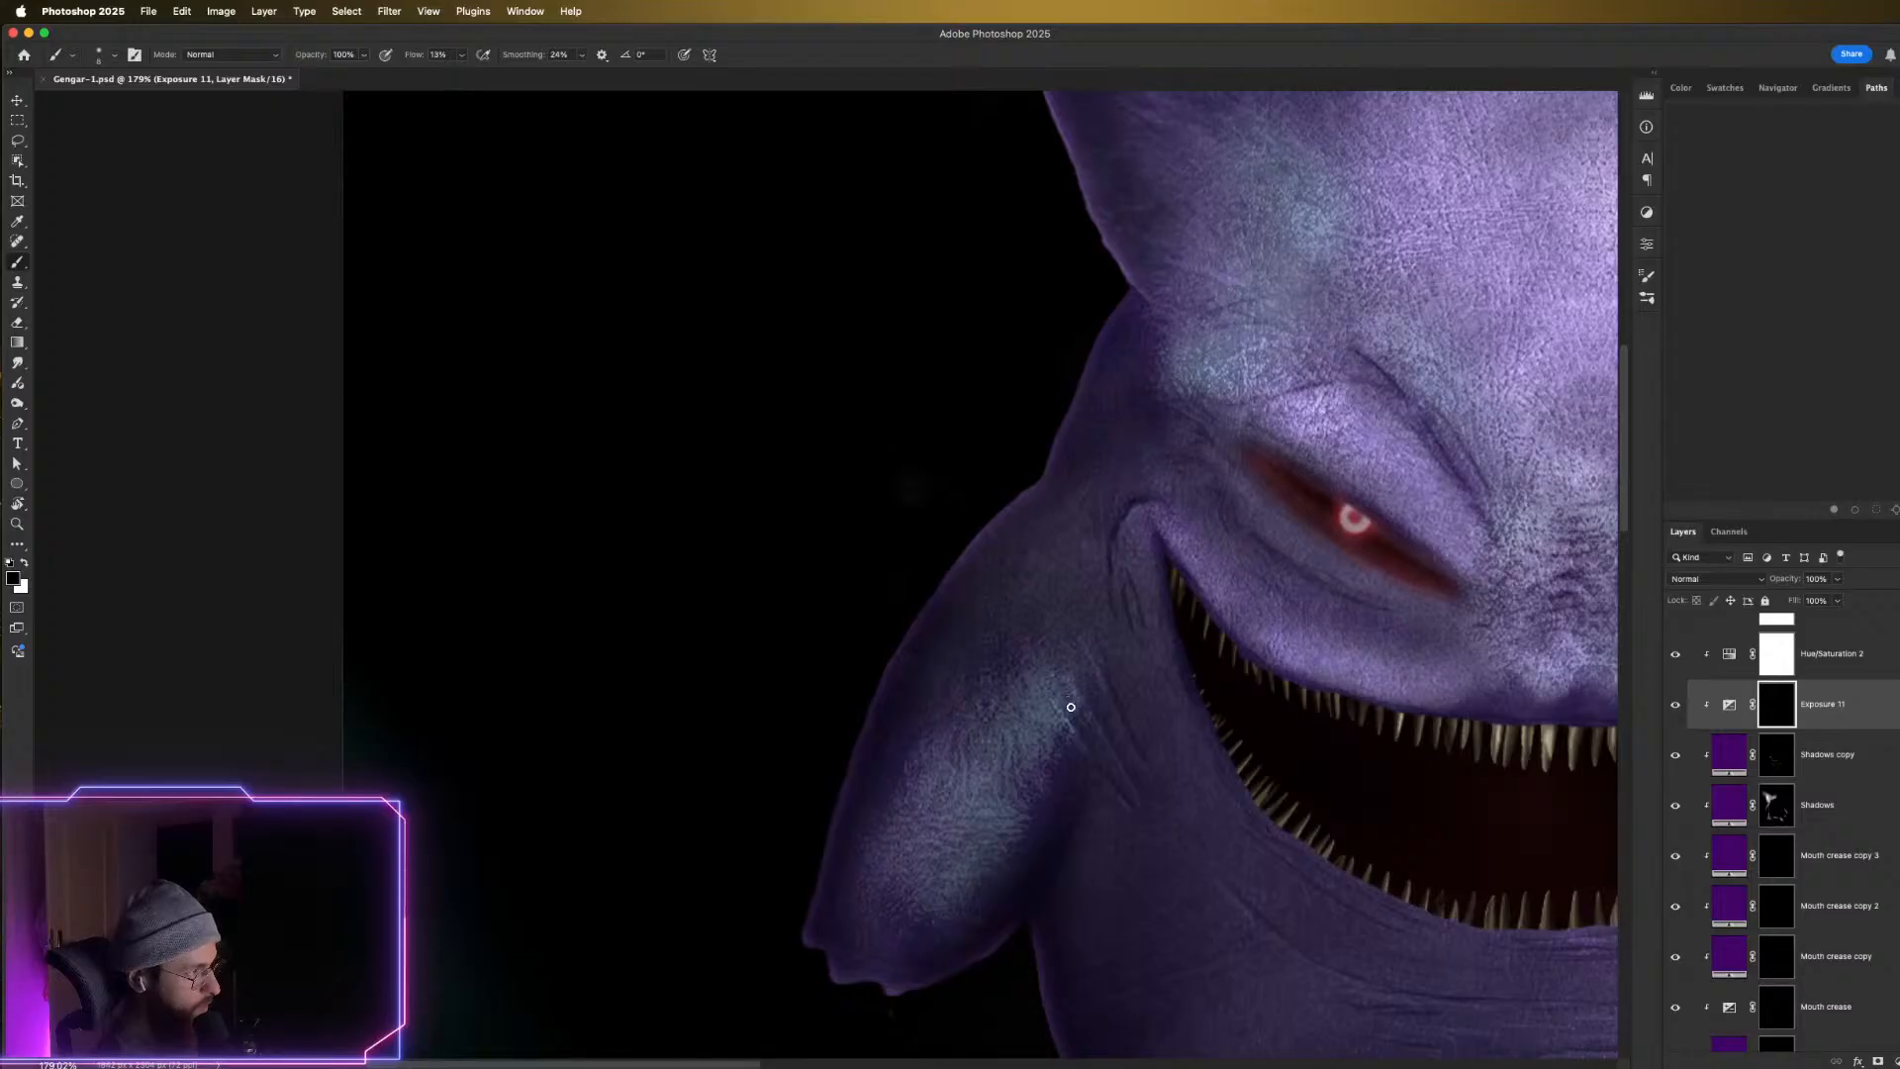
scroll(1204, 907, down, 6)
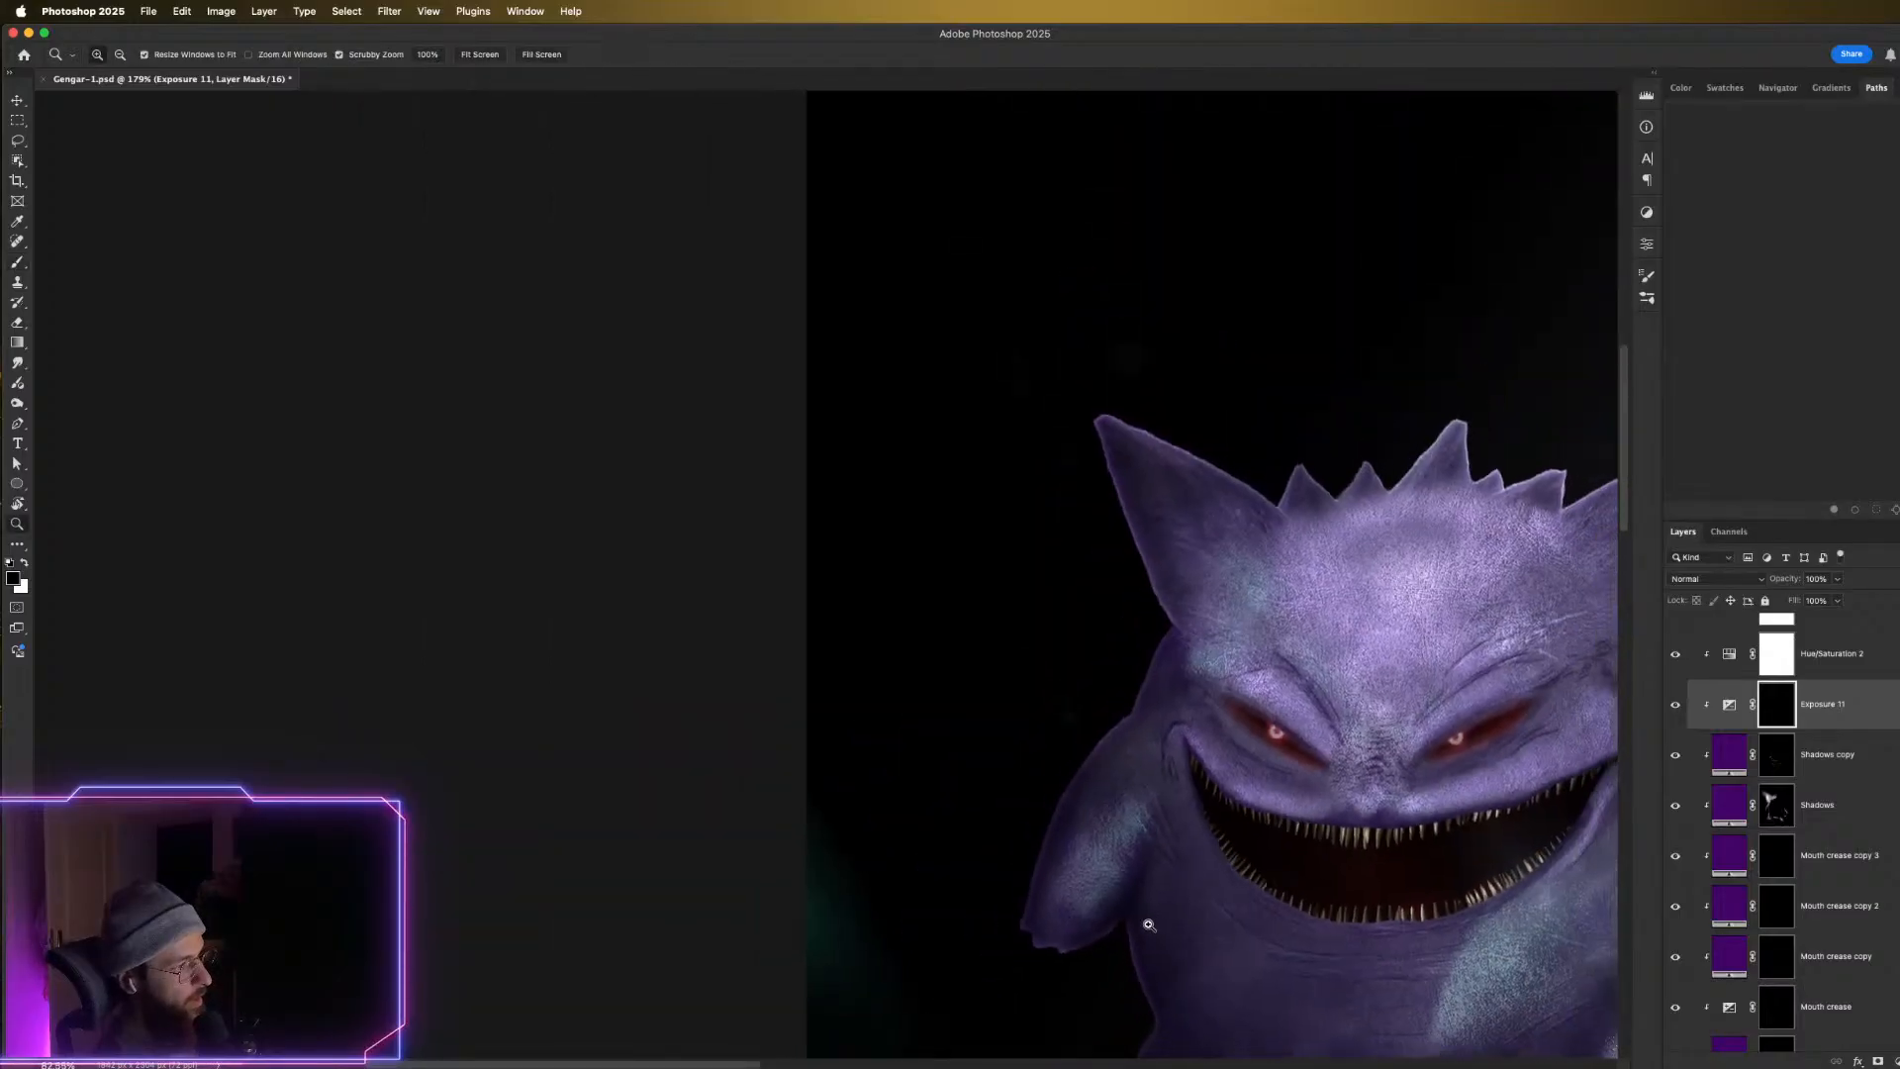
key(z)
mouse_move(1157, 945)
mouse_down()
mouse_move(1178, 805)
mouse_move(1367, 533)
mouse_up()
key(b)
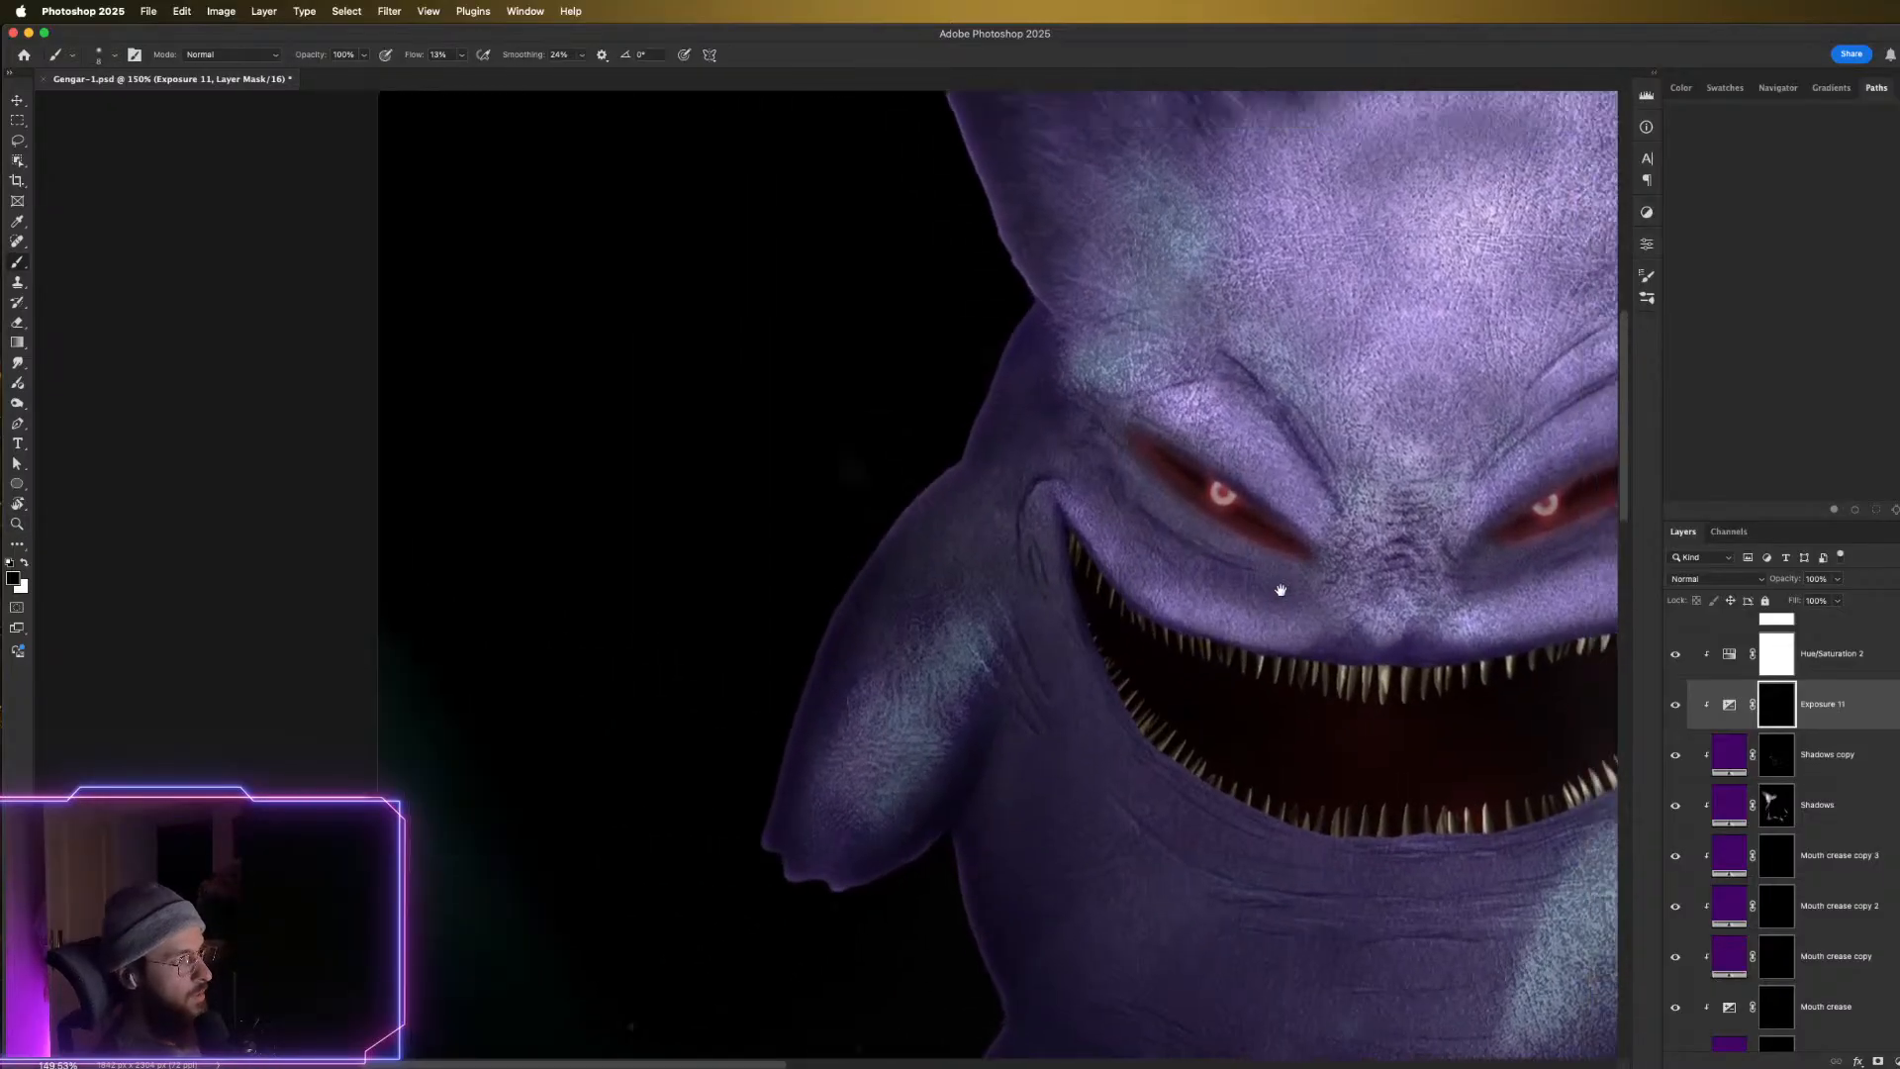
Step: Switch back to white and highlight creases above the left-hand eye, on the nose wrinkles and near the left-hand mouth corner
scroll(1272, 593, up, 3)
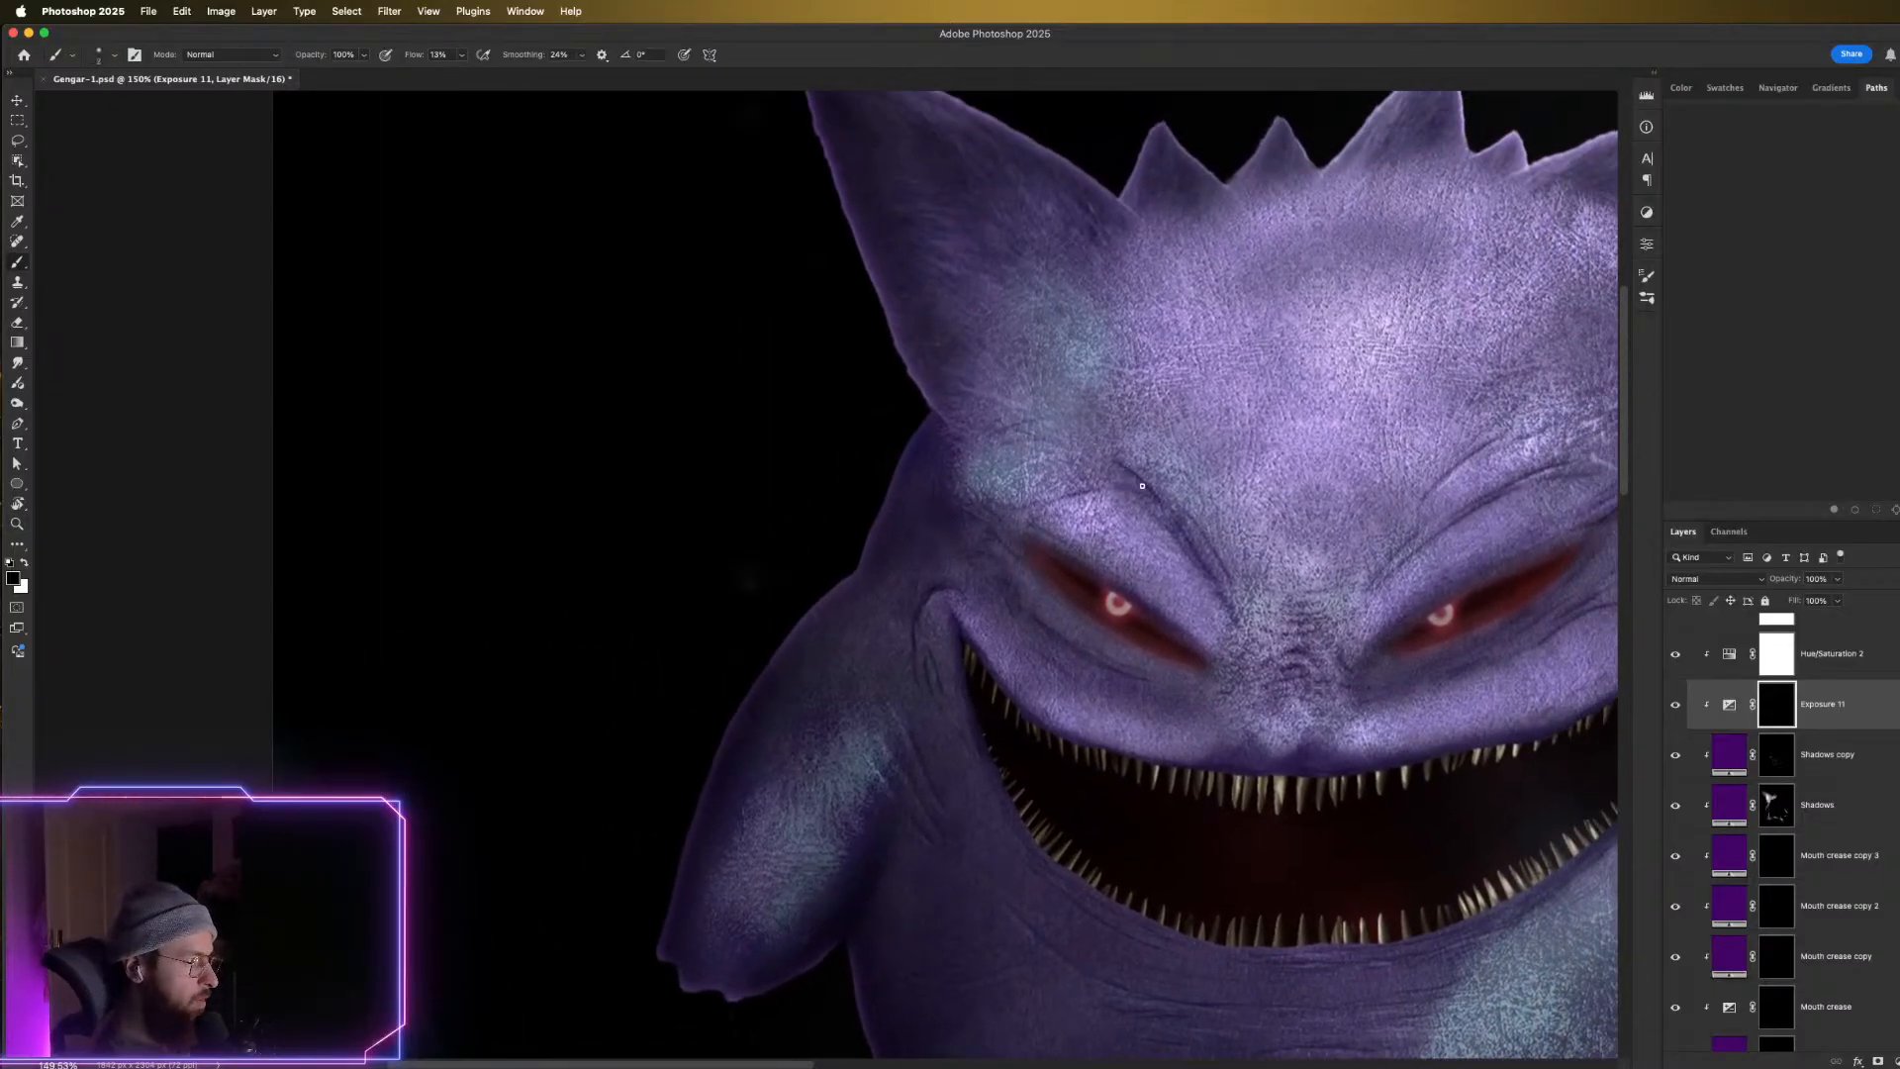
scroll(1142, 477, up, 2)
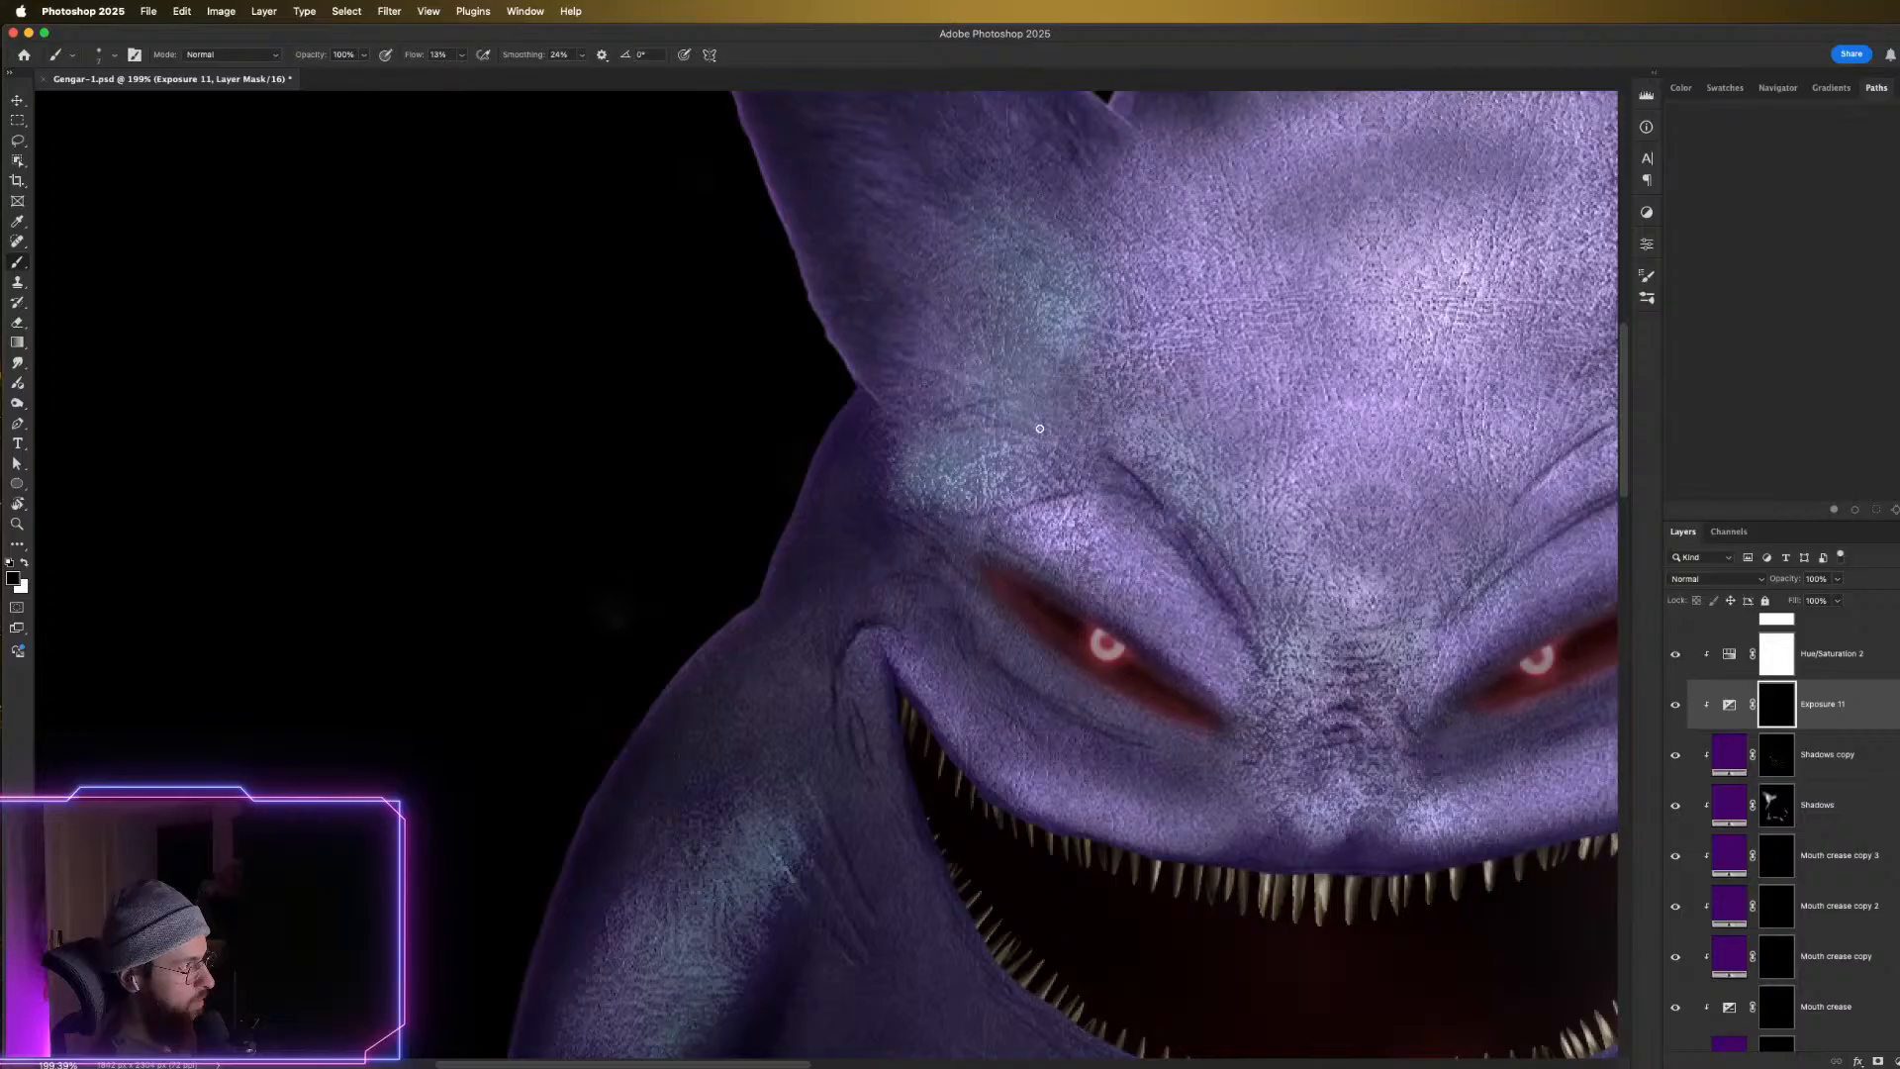
key(x)
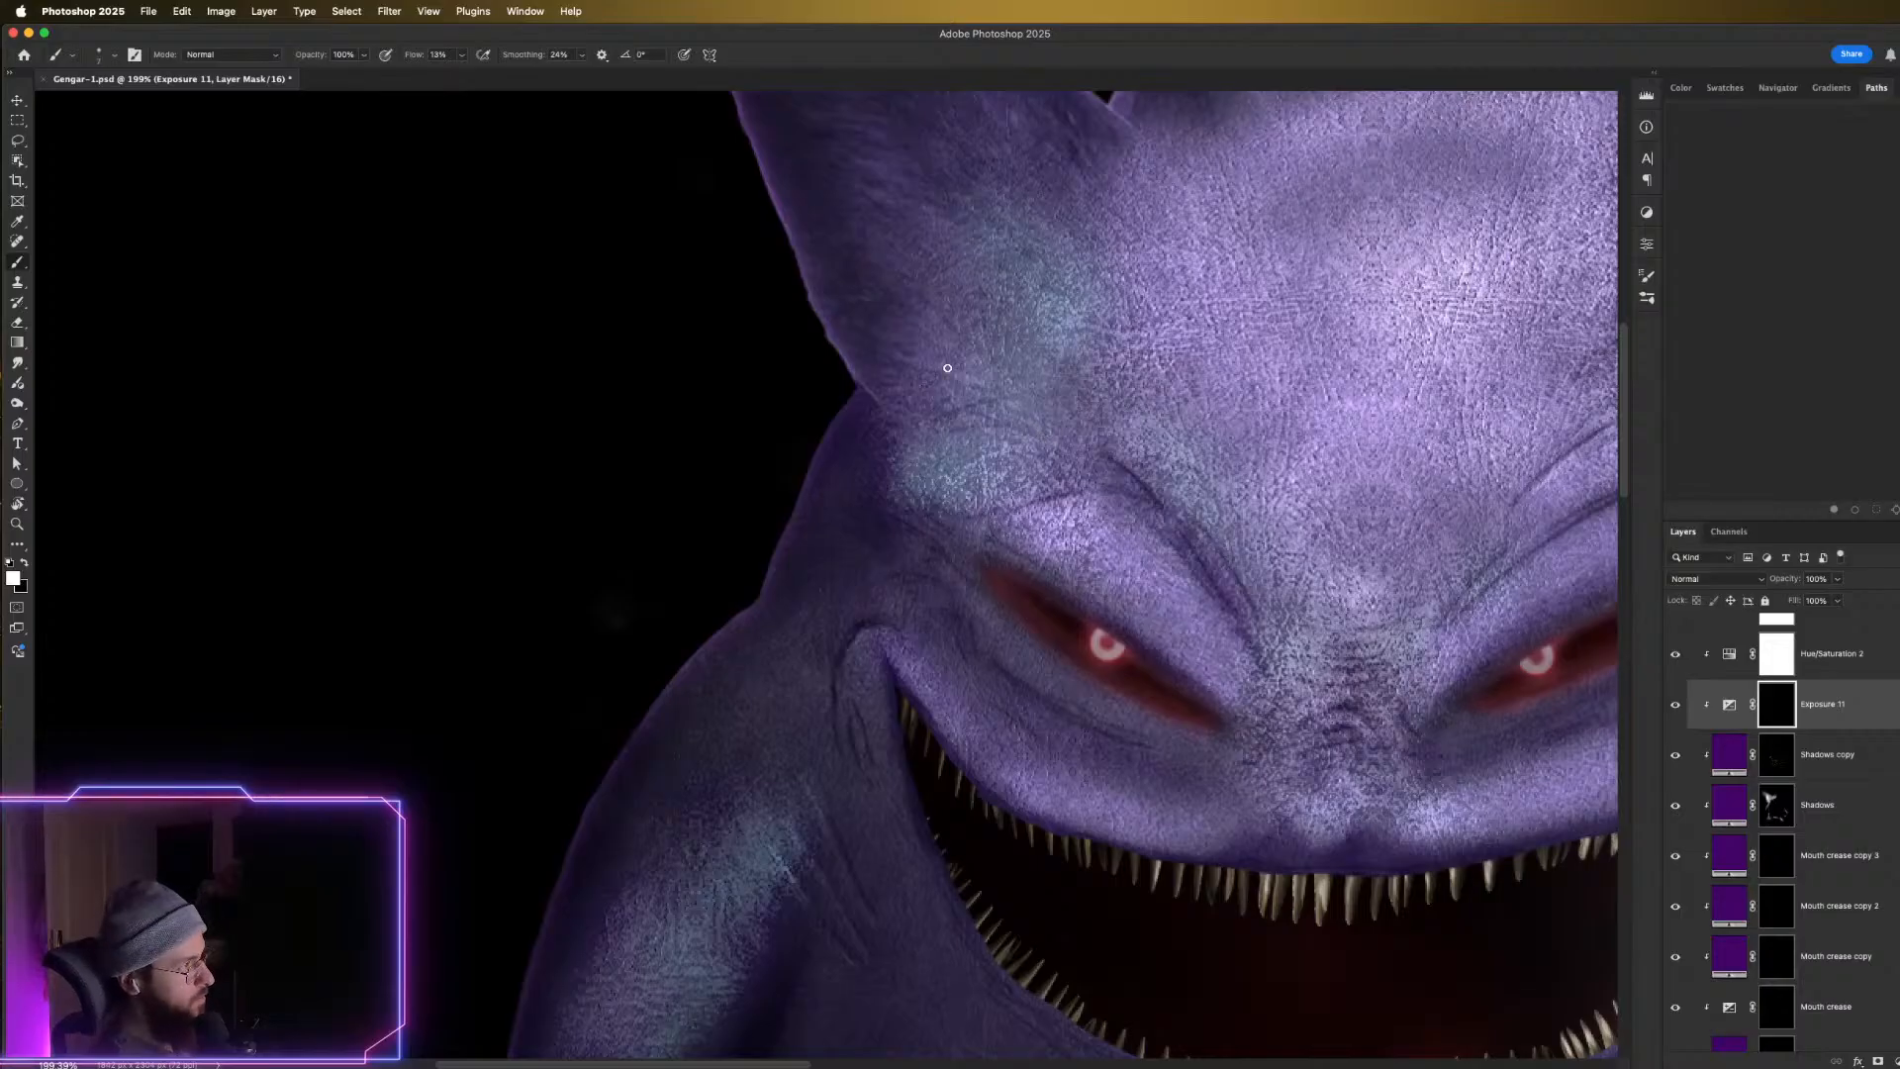
drag(995, 403, 1024, 409)
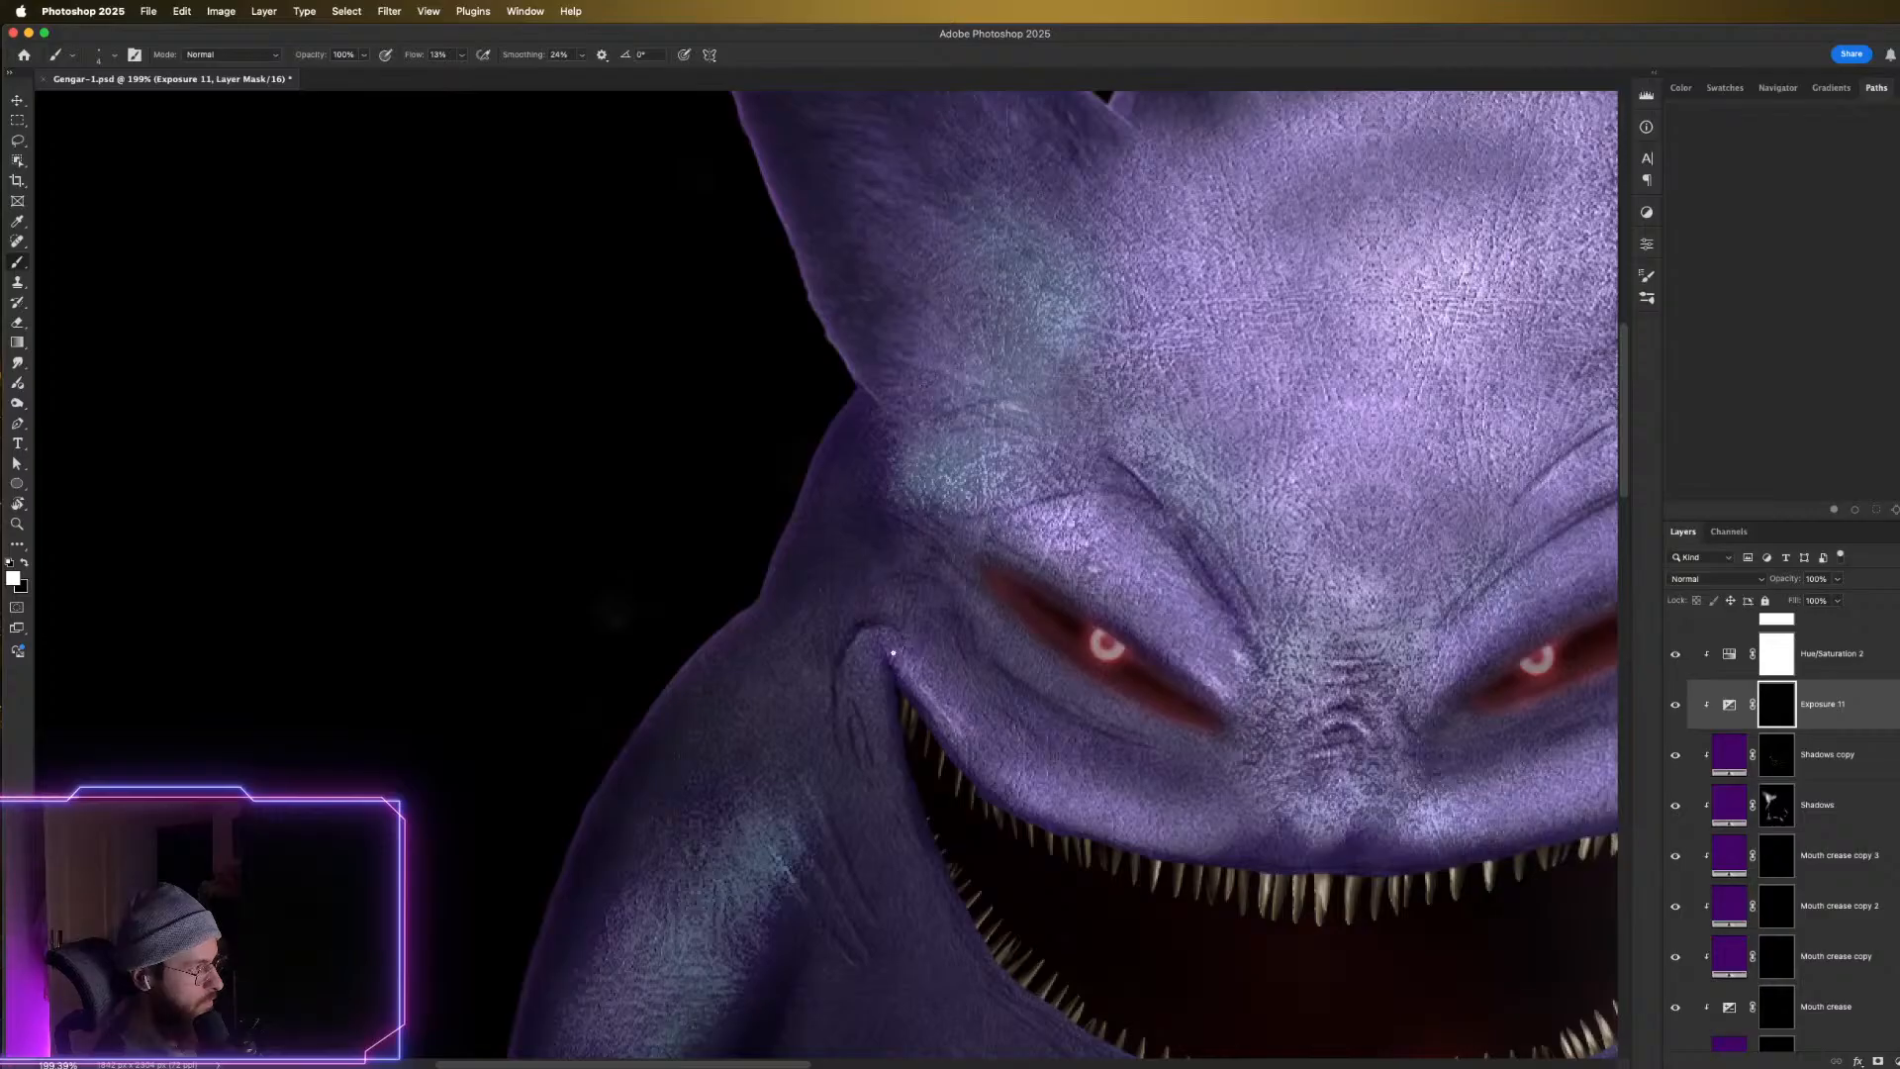
Step: Paint a thin white highlight along the left-hand brow crease, then refine its edge in black
key(z)
scroll(970, 941, down, 6)
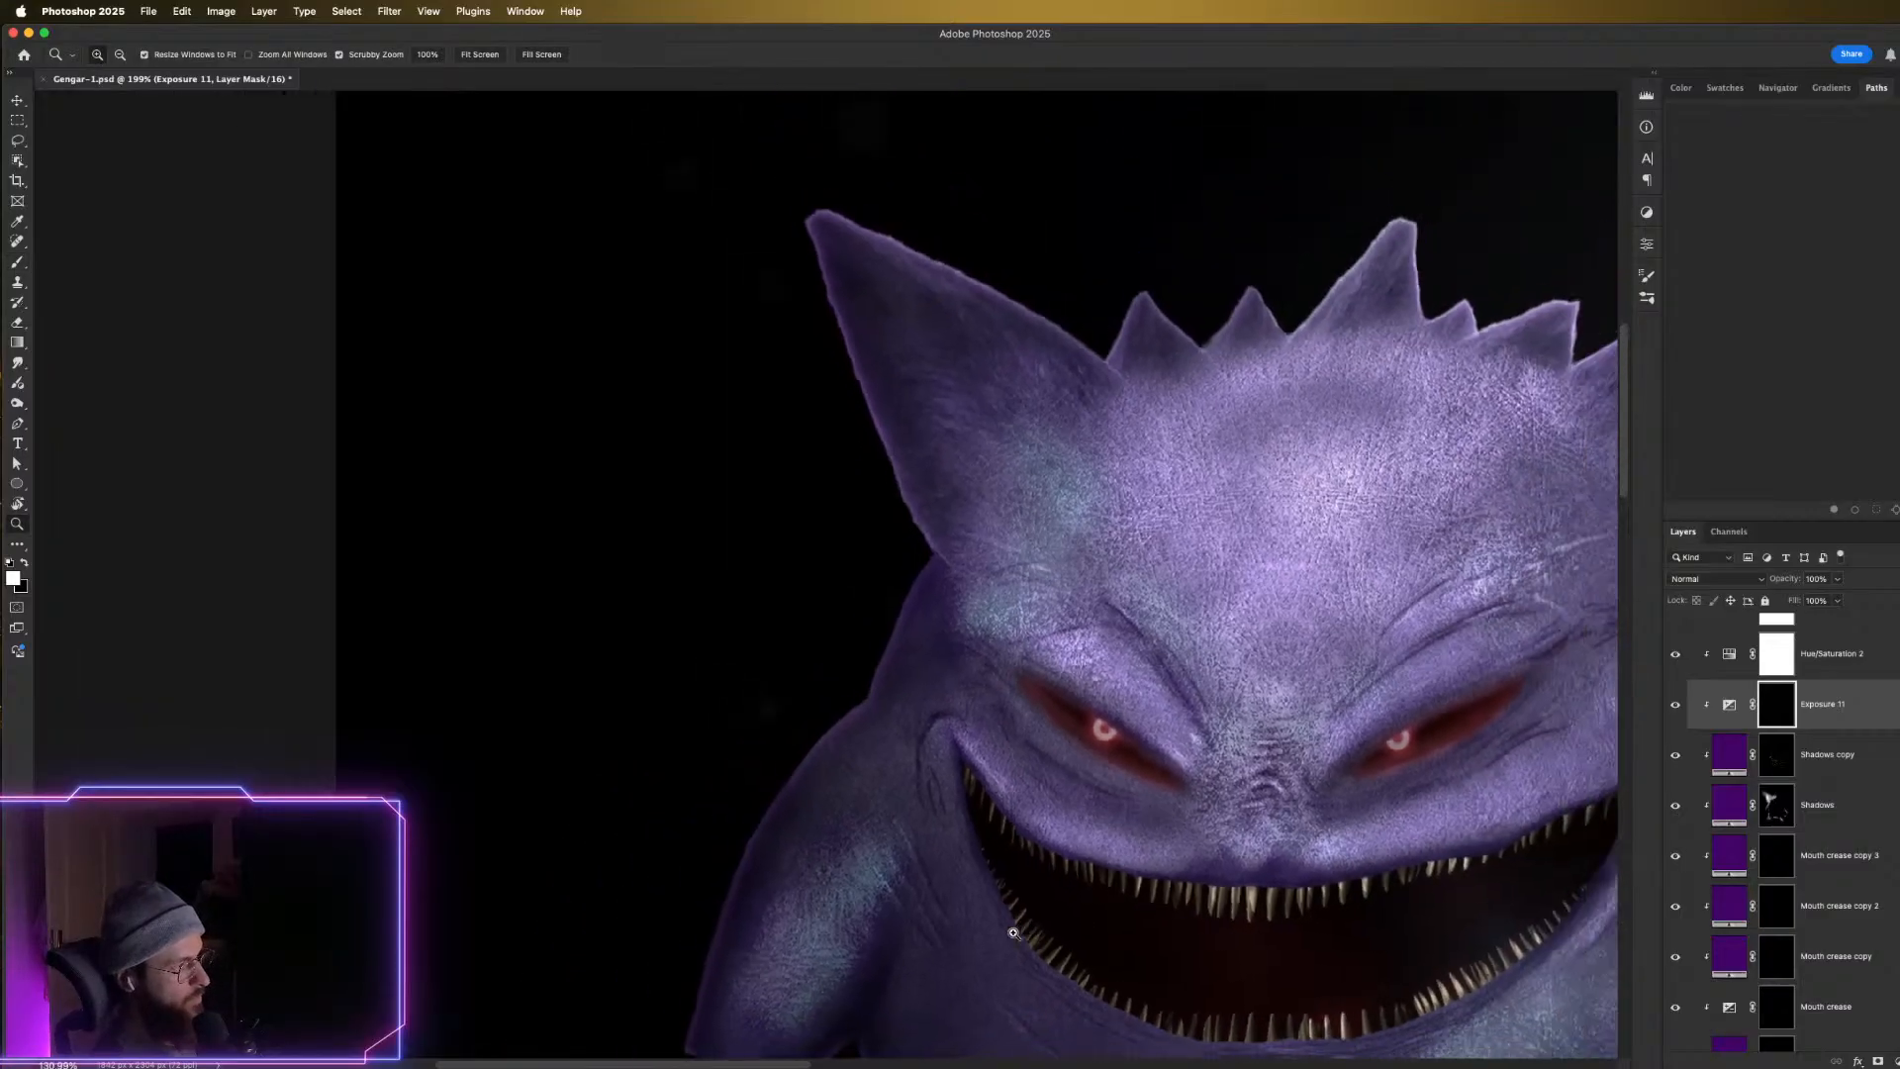
scroll(1093, 936, up, 5)
key(b)
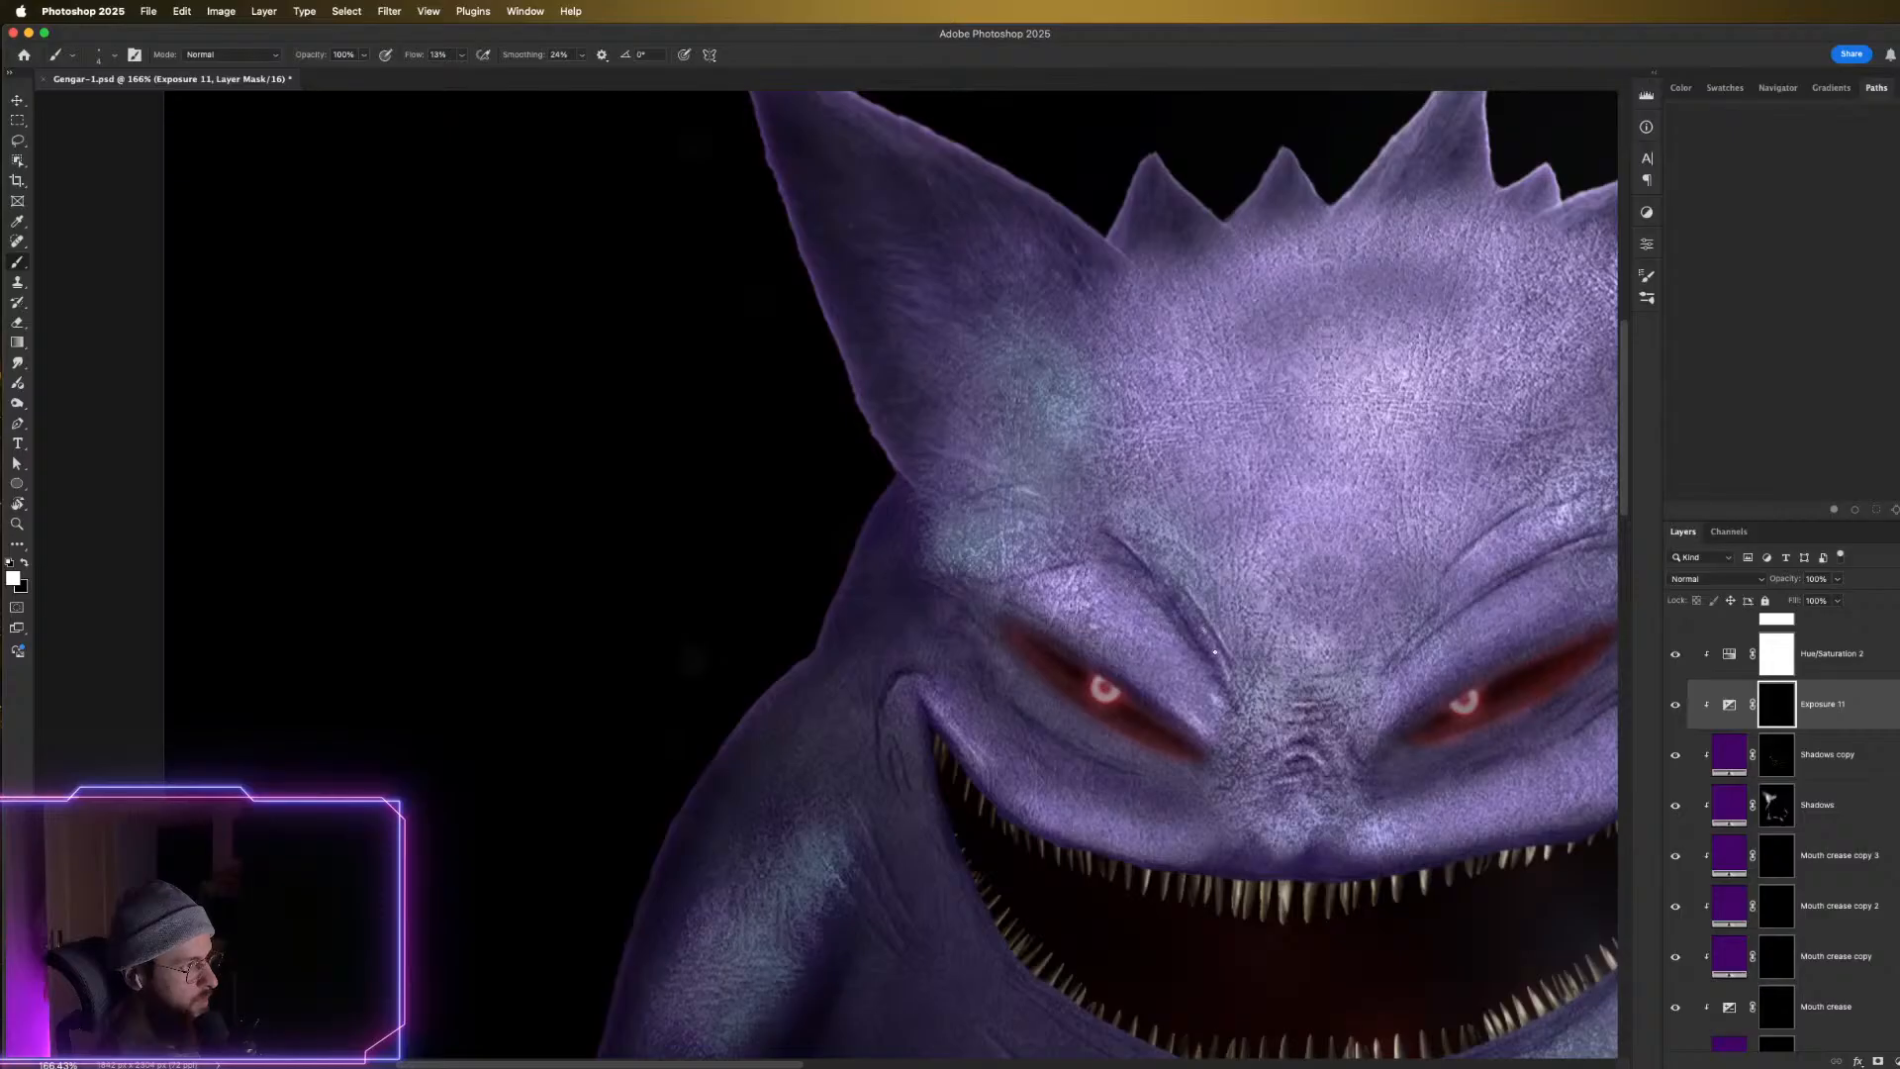
scroll(1234, 694, down, 5)
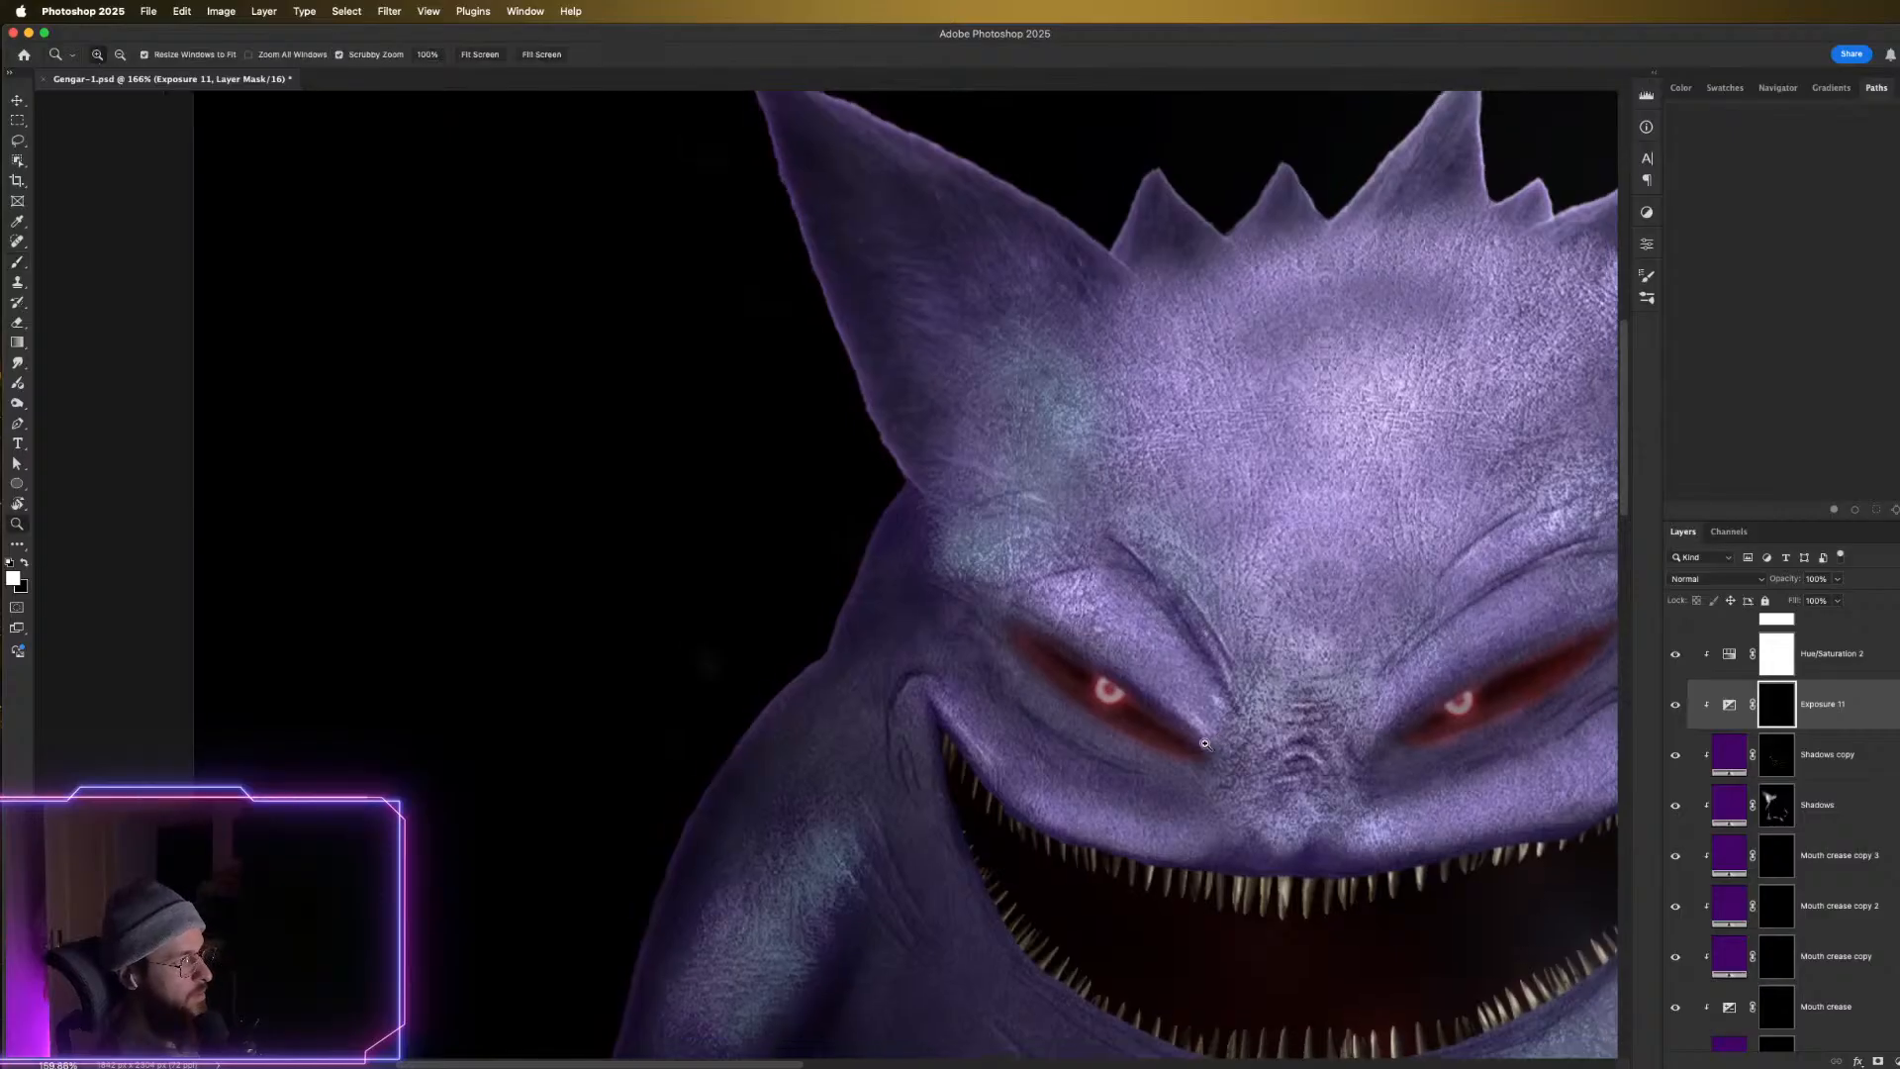
scroll(1196, 685, up, 5)
key(x)
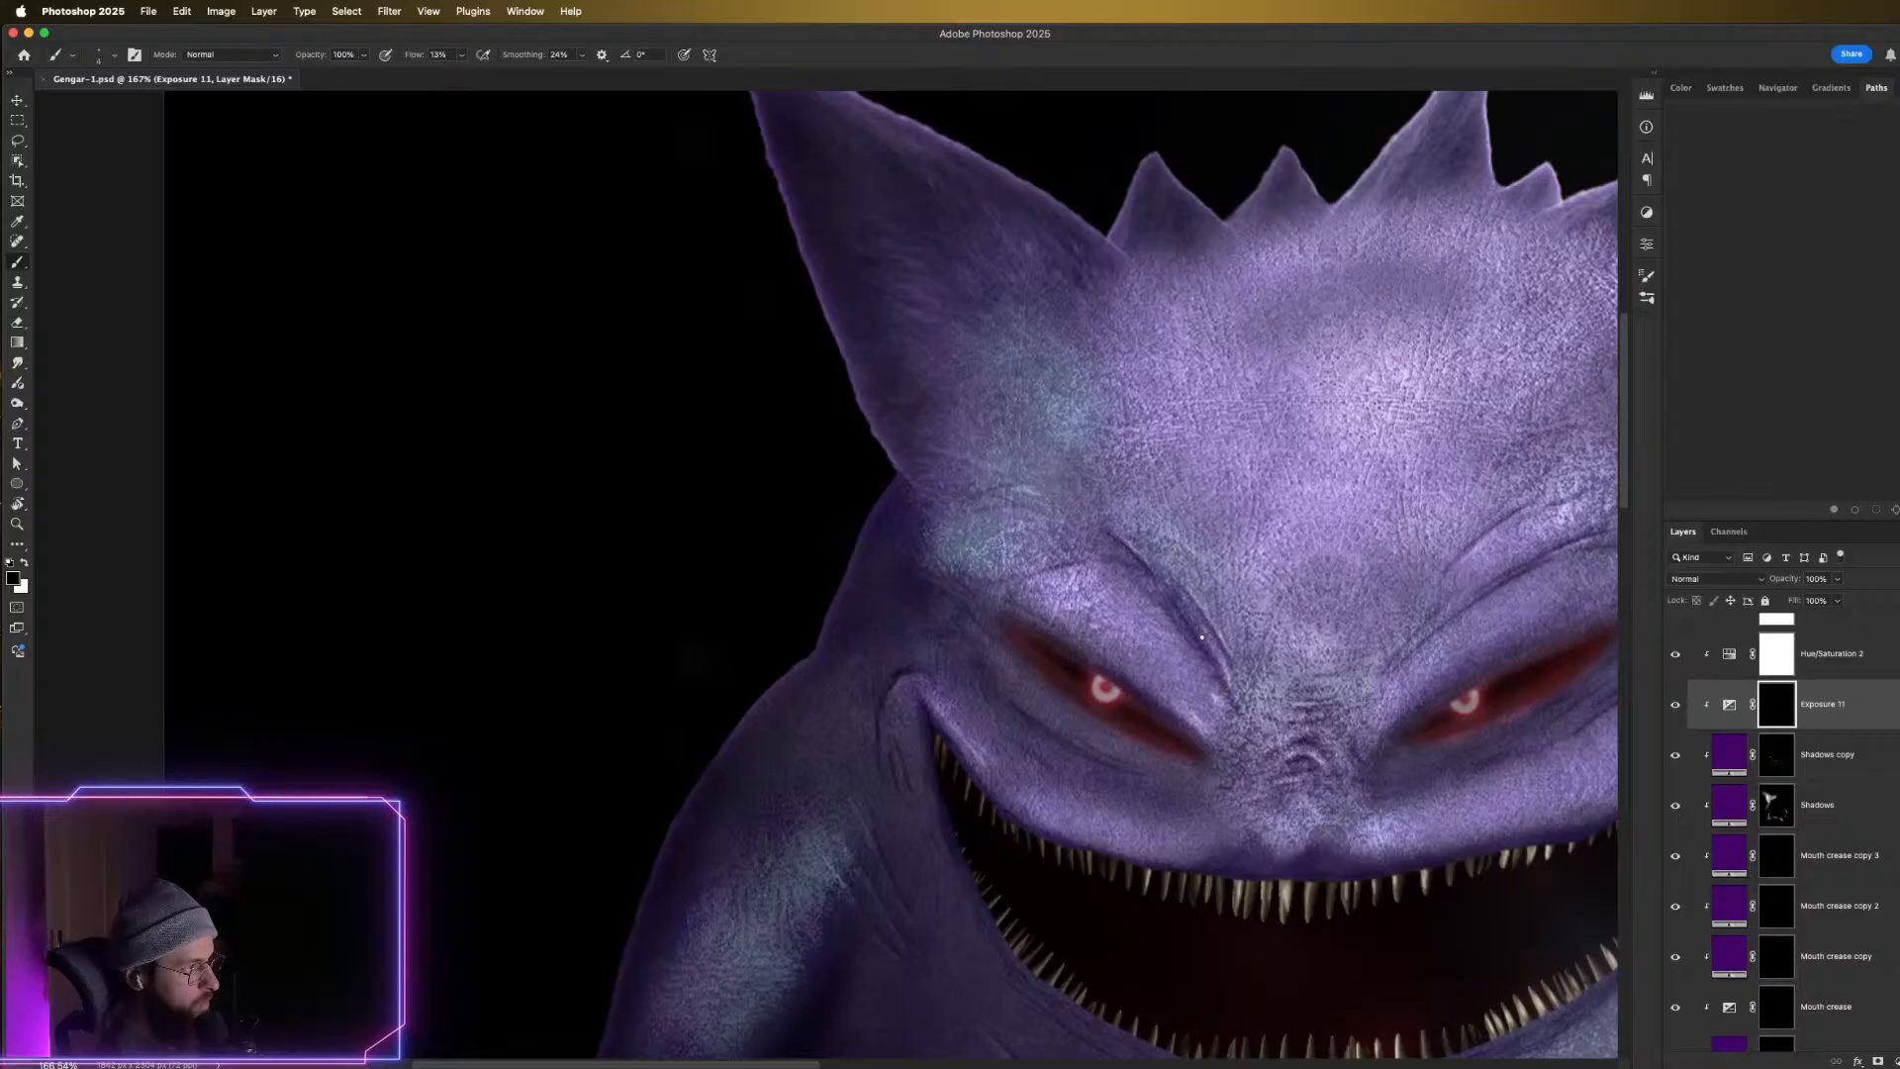
drag(1201, 637, 1284, 770)
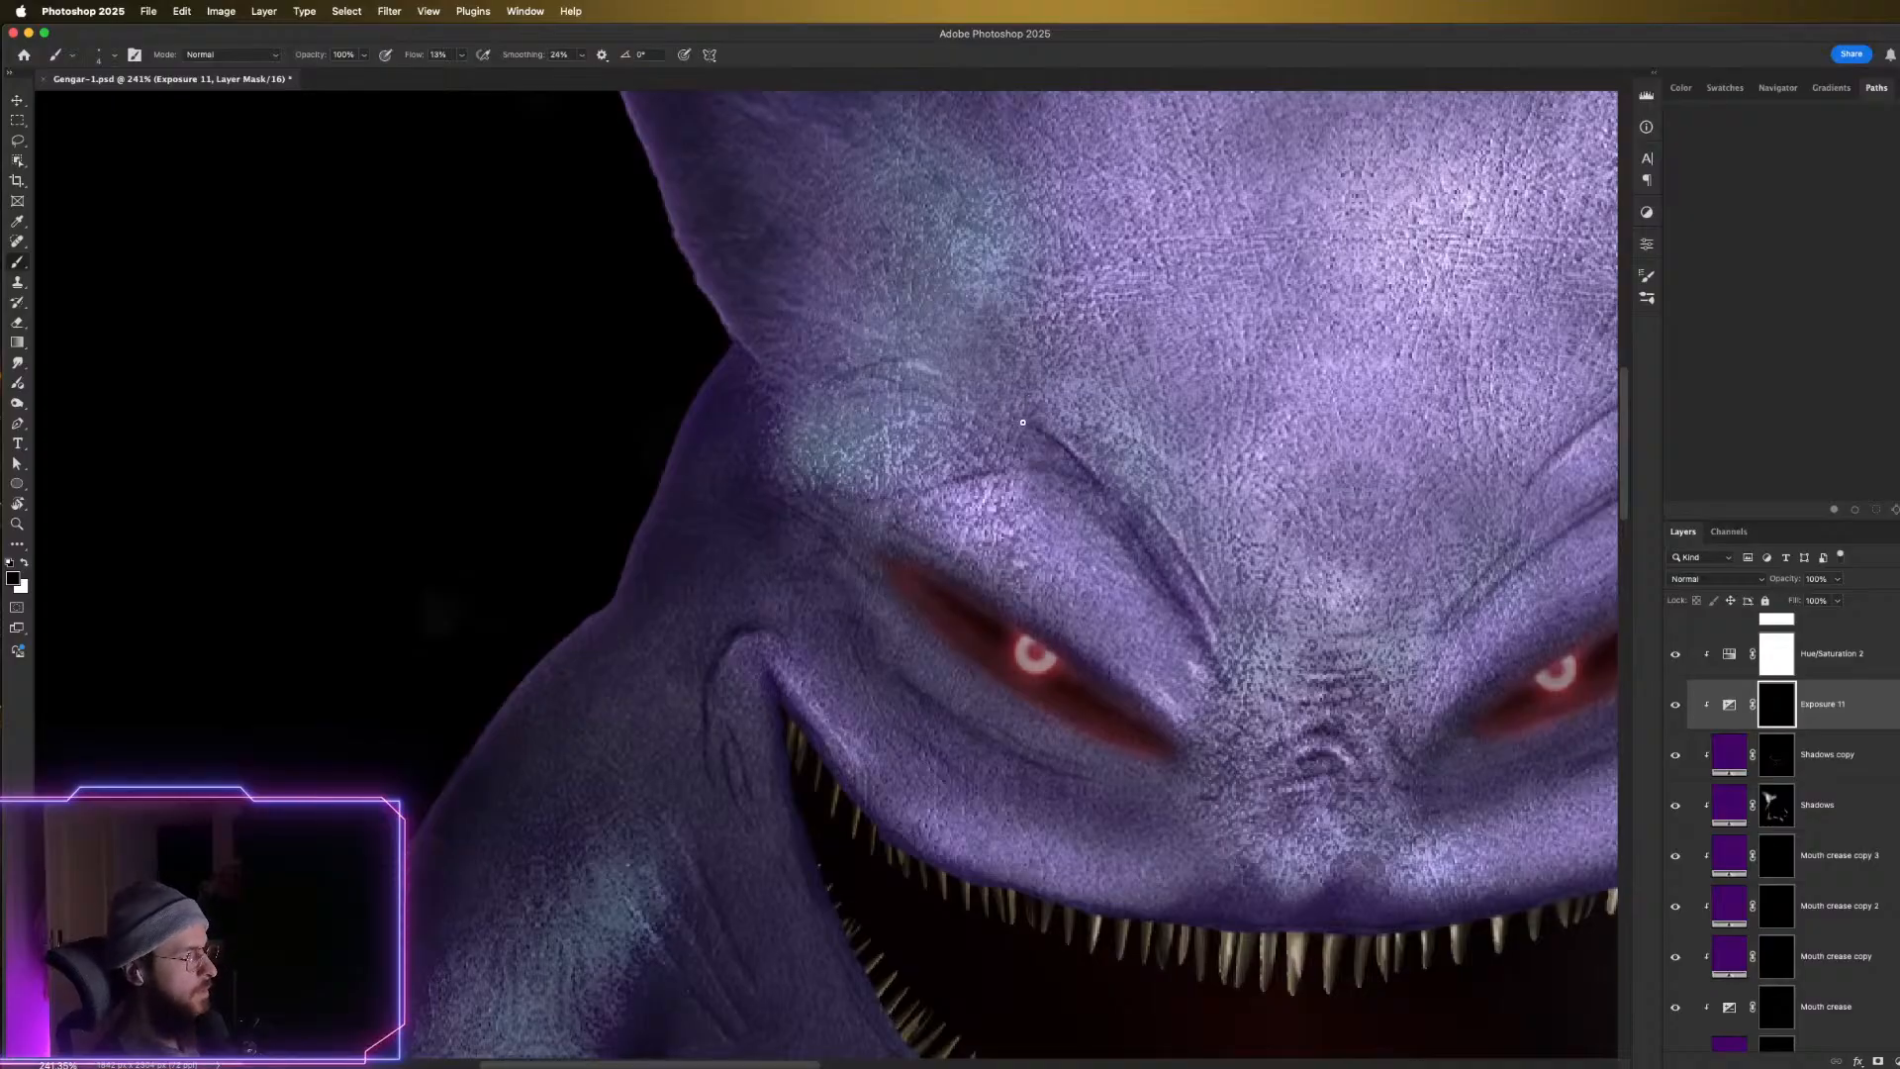
Step: Switch back to white and highlight the fine creases at the outer, upper end of the left-hand brow fold
key(x)
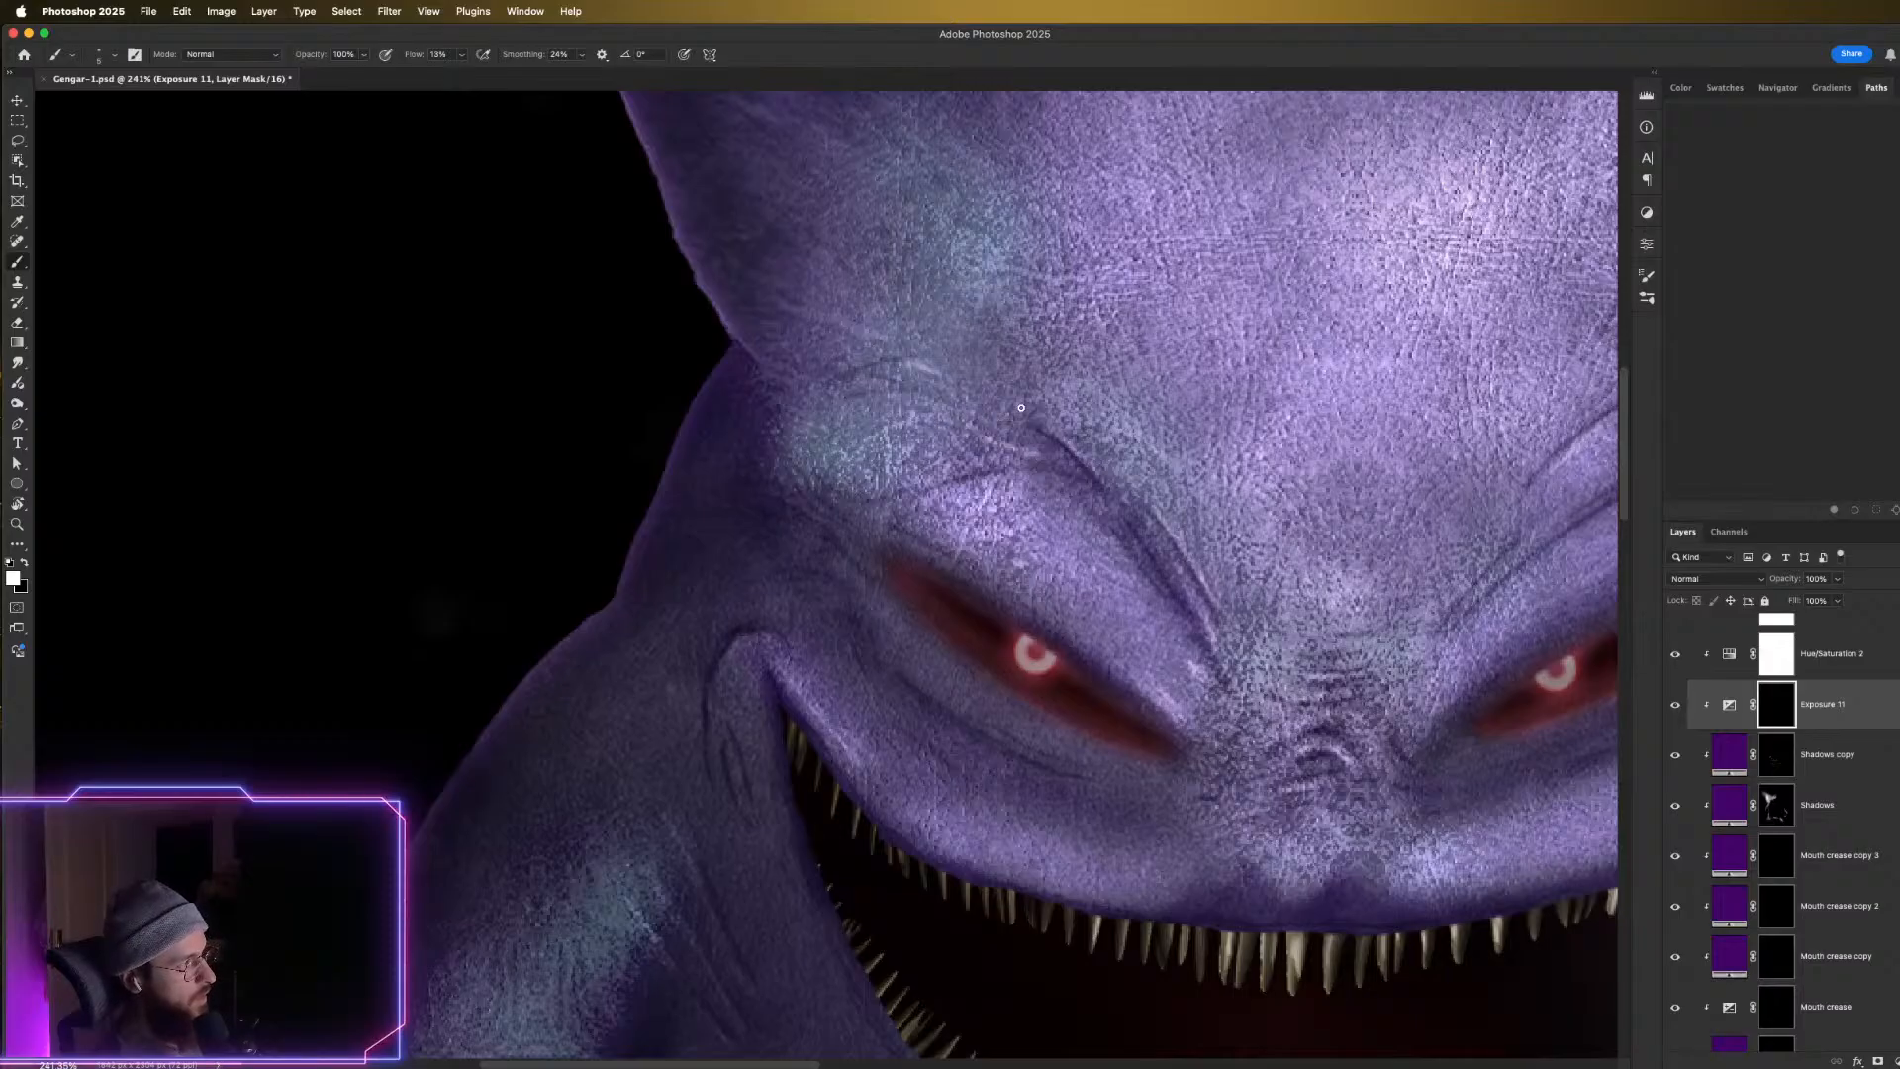
key(z)
mouse_move(1036, 403)
mouse_down()
mouse_move(891, 416)
mouse_move(1526, 720)
mouse_move(1386, 732)
mouse_up()
key(b)
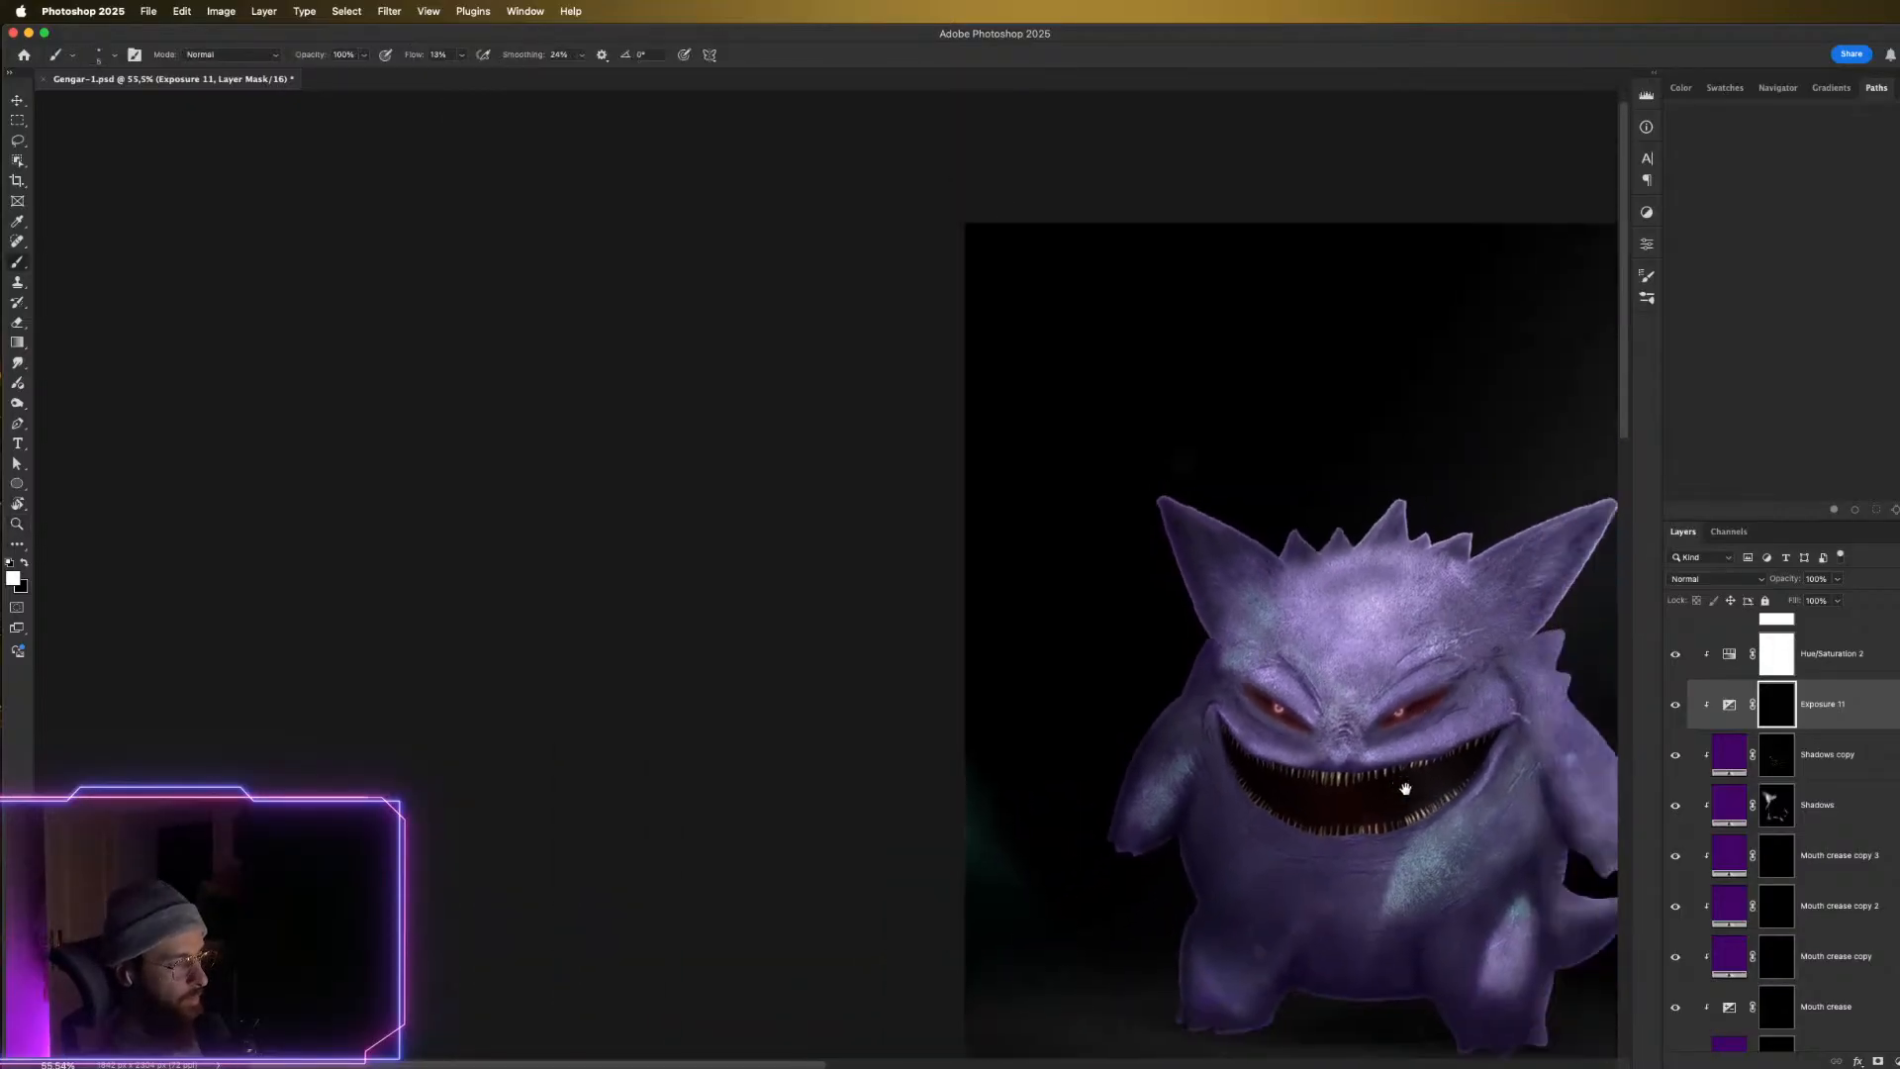
Step: Highlight the fold between the belly and the left-hand leg in white, soften it in black, then add further white strokes
scroll(1366, 737, up, 5)
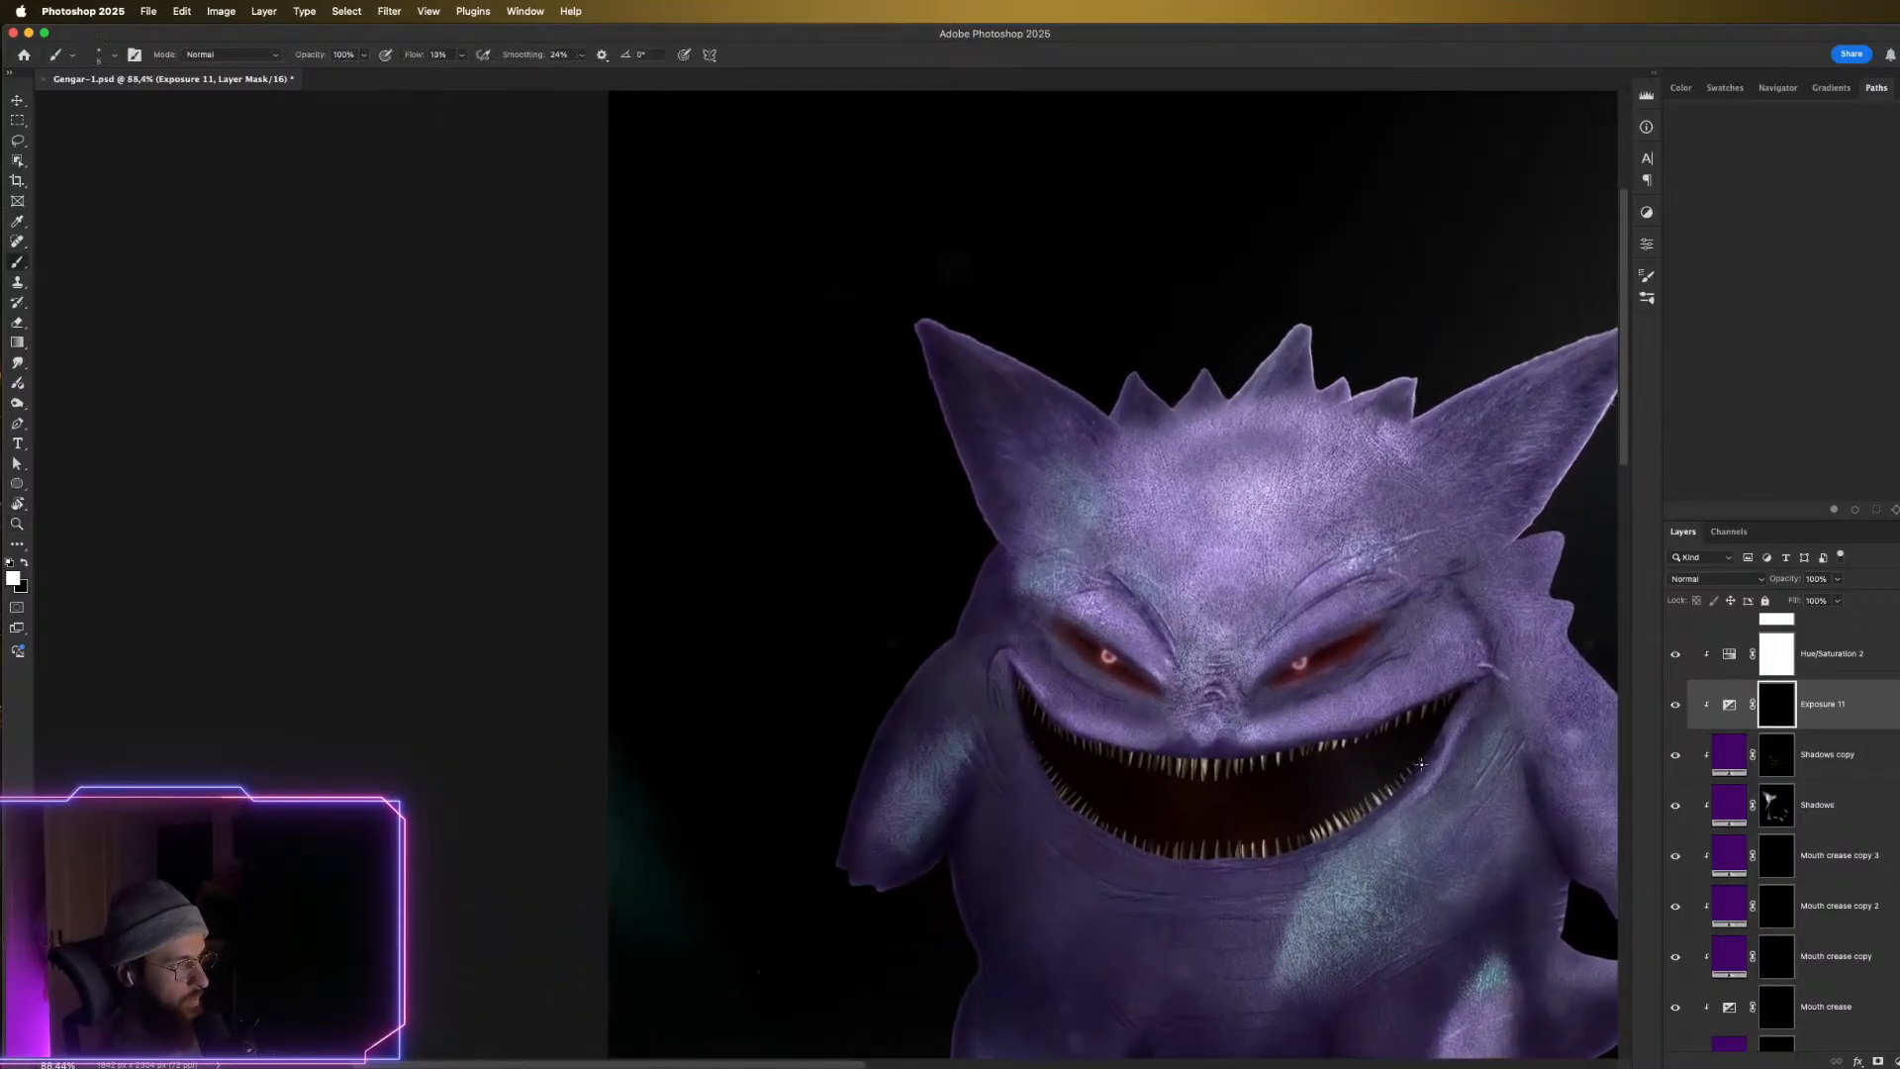
mouse_move(1409, 805)
mouse_down()
mouse_move(1419, 741)
mouse_move(1407, 757)
mouse_up()
scroll(1418, 741, down, 3)
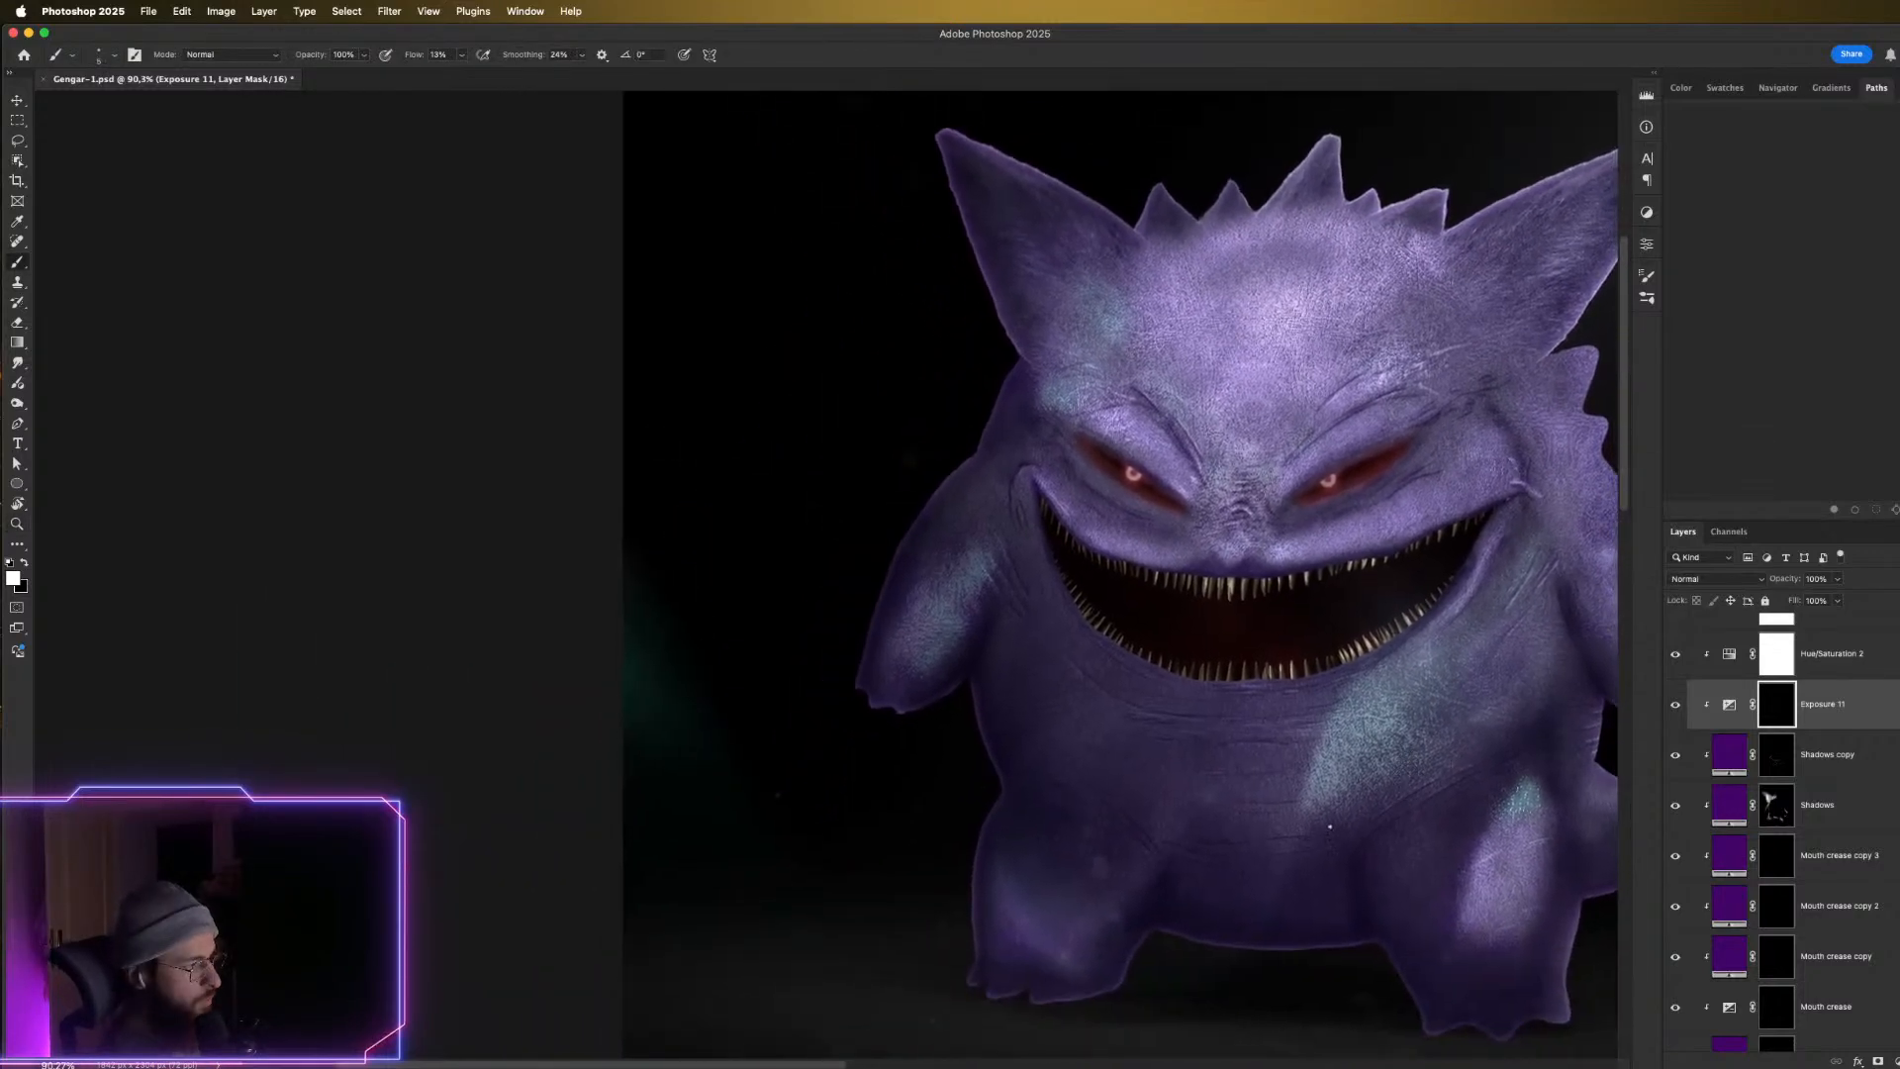
scroll(1329, 826, up, 5)
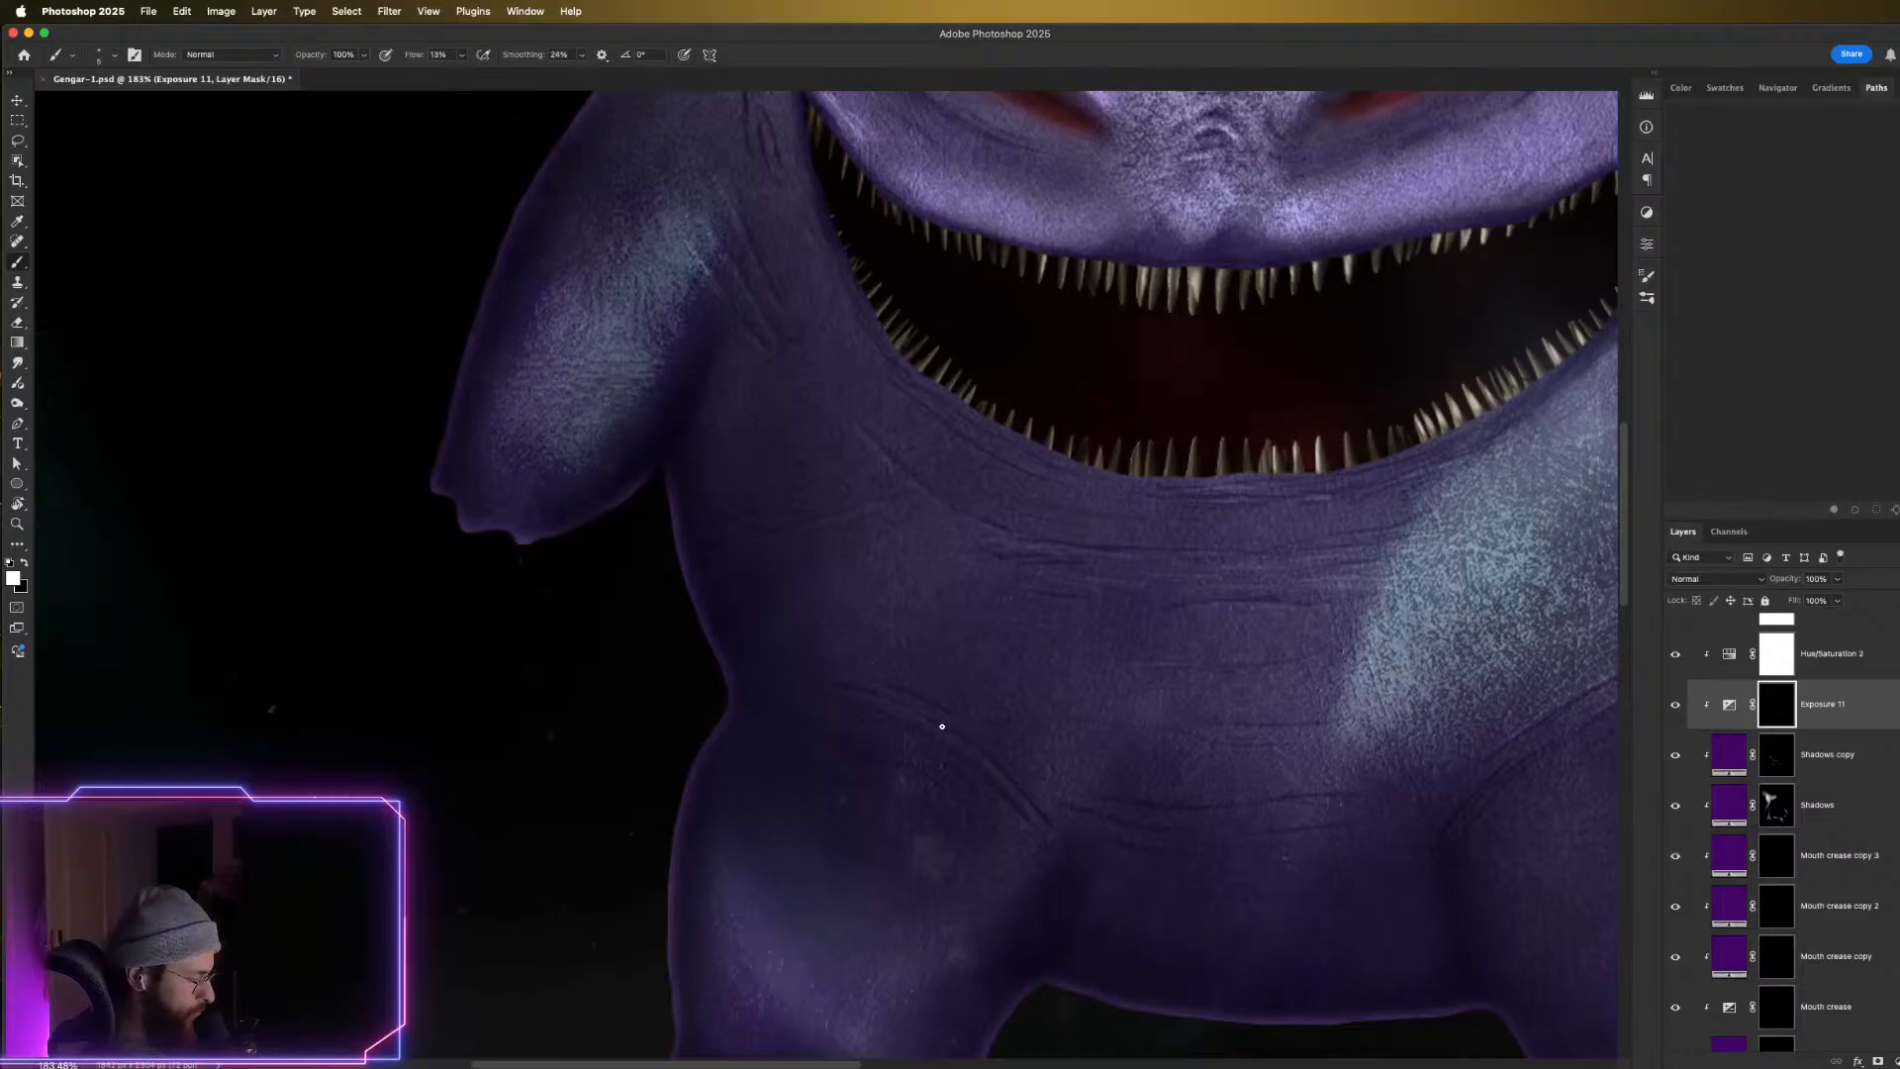
key(x)
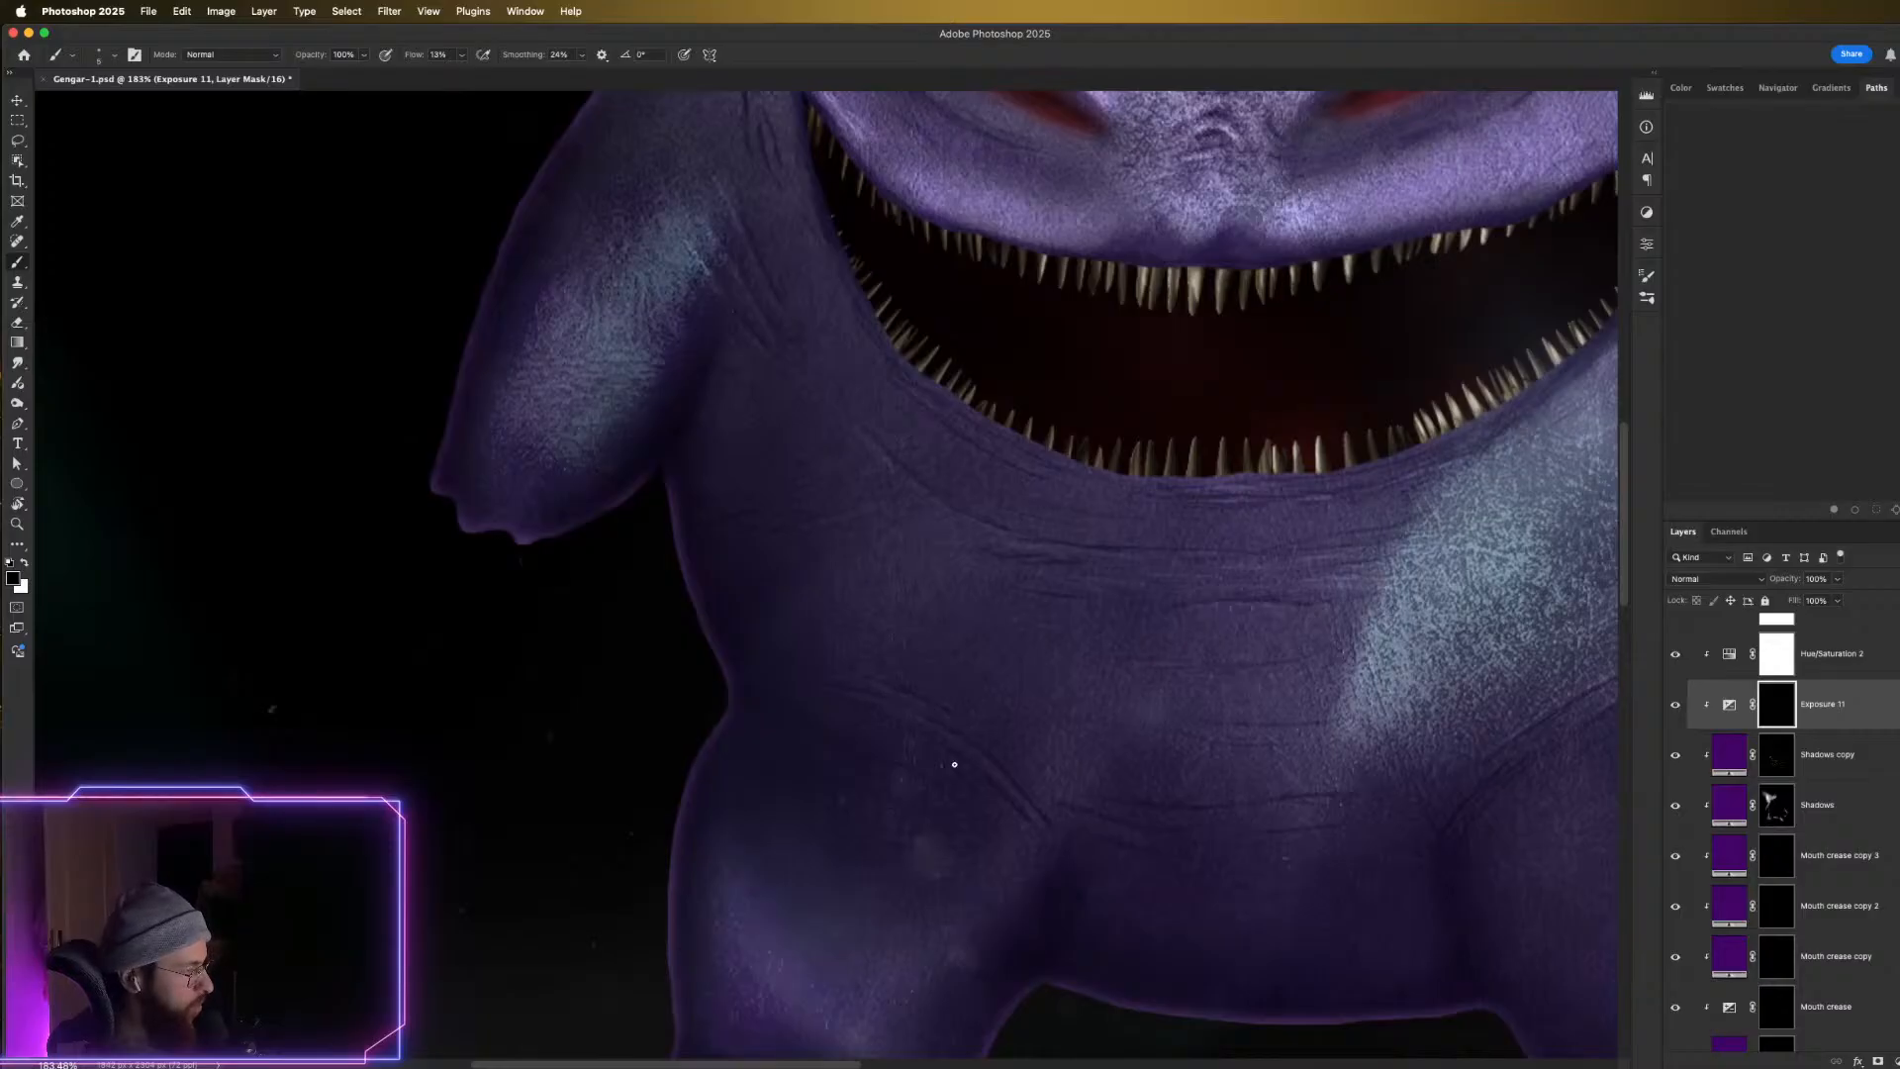
key(x)
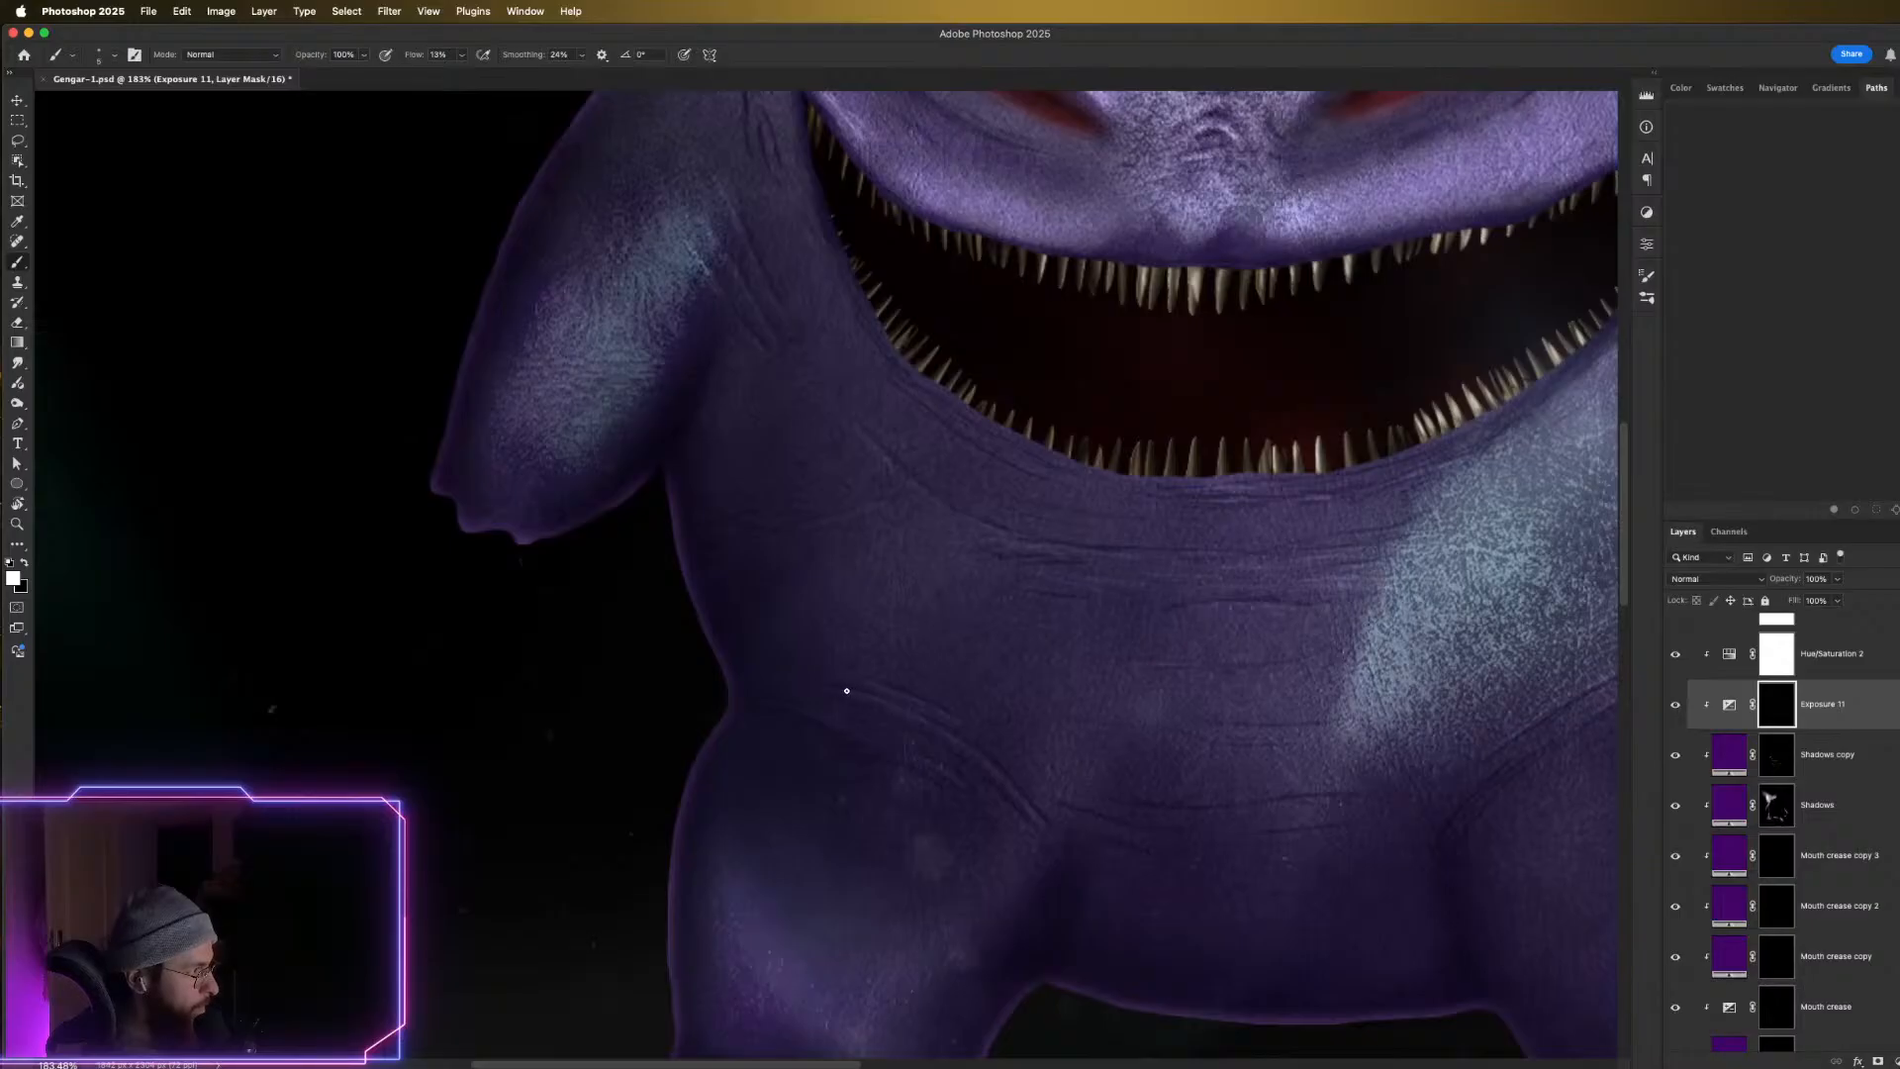
Step: Extend the white crease highlights from the left-hand leg fold outward toward the hip
key(z)
drag(1034, 763, 1366, 916)
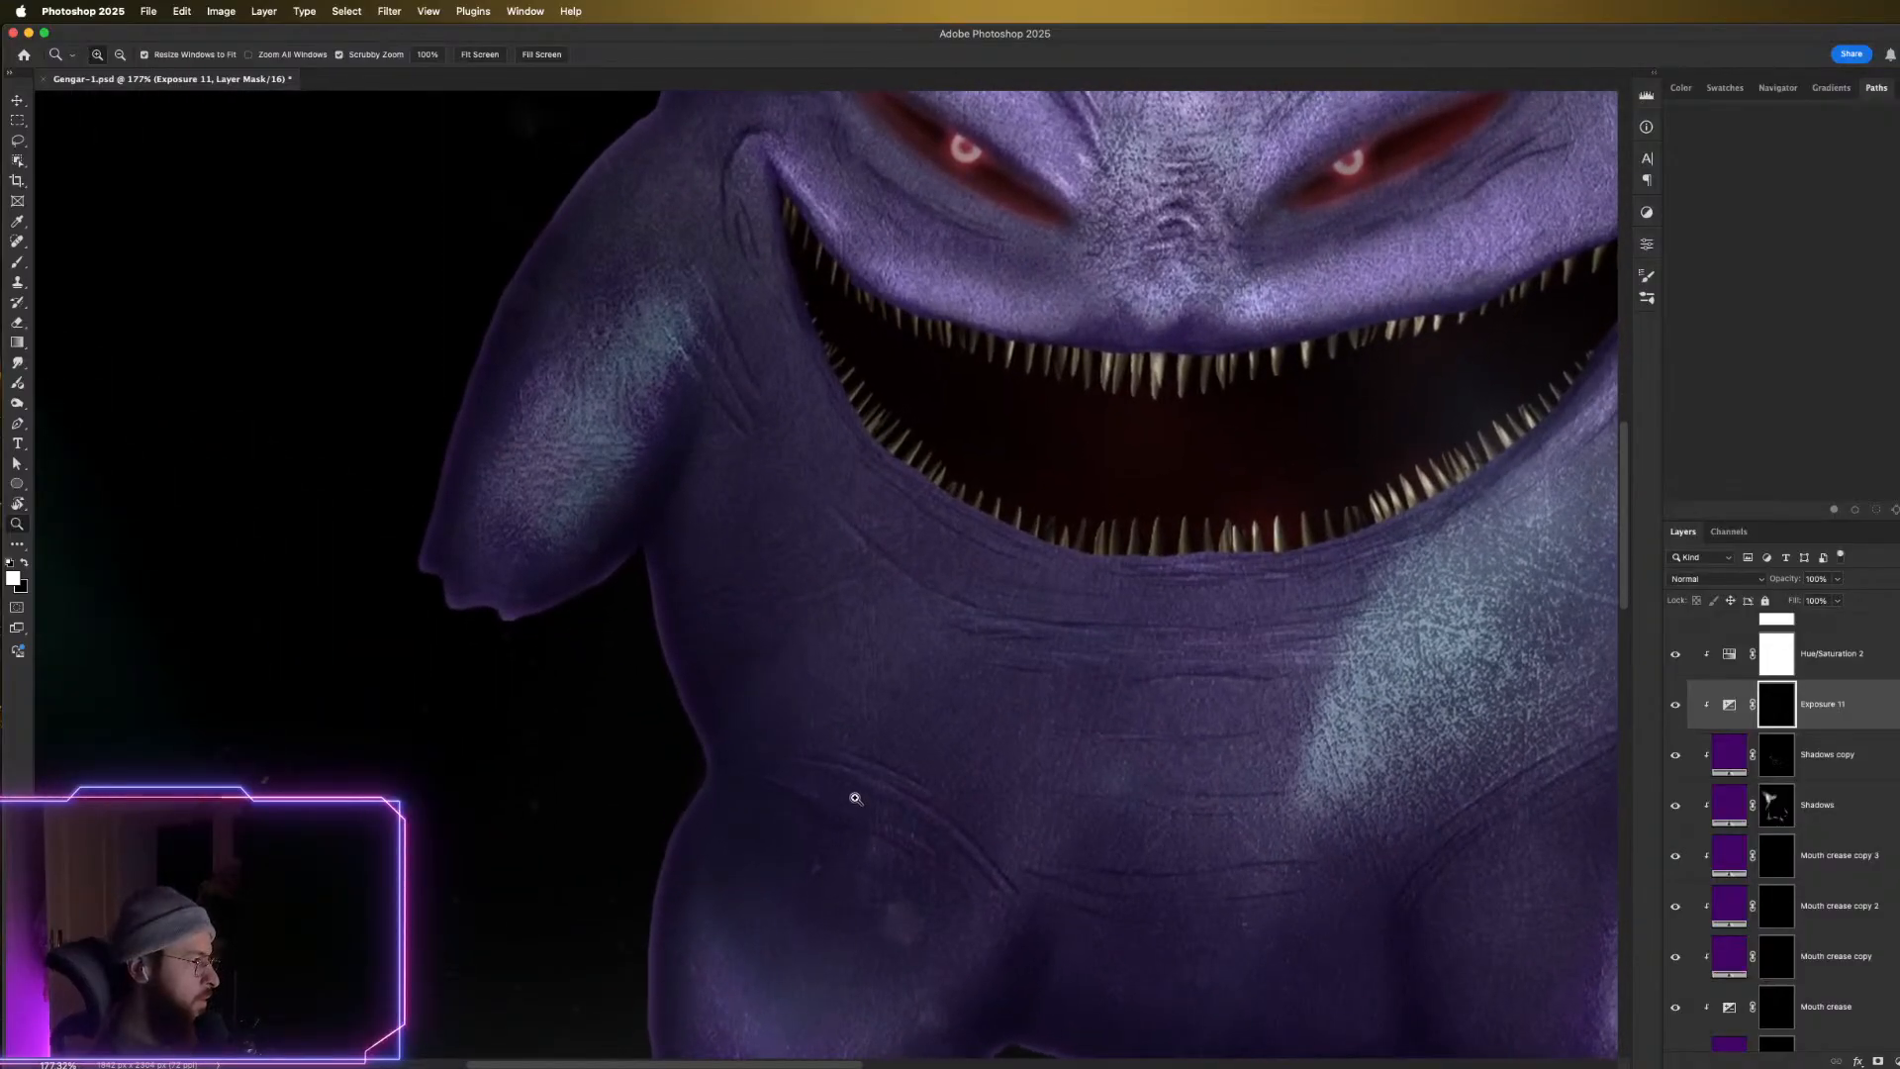
key(b)
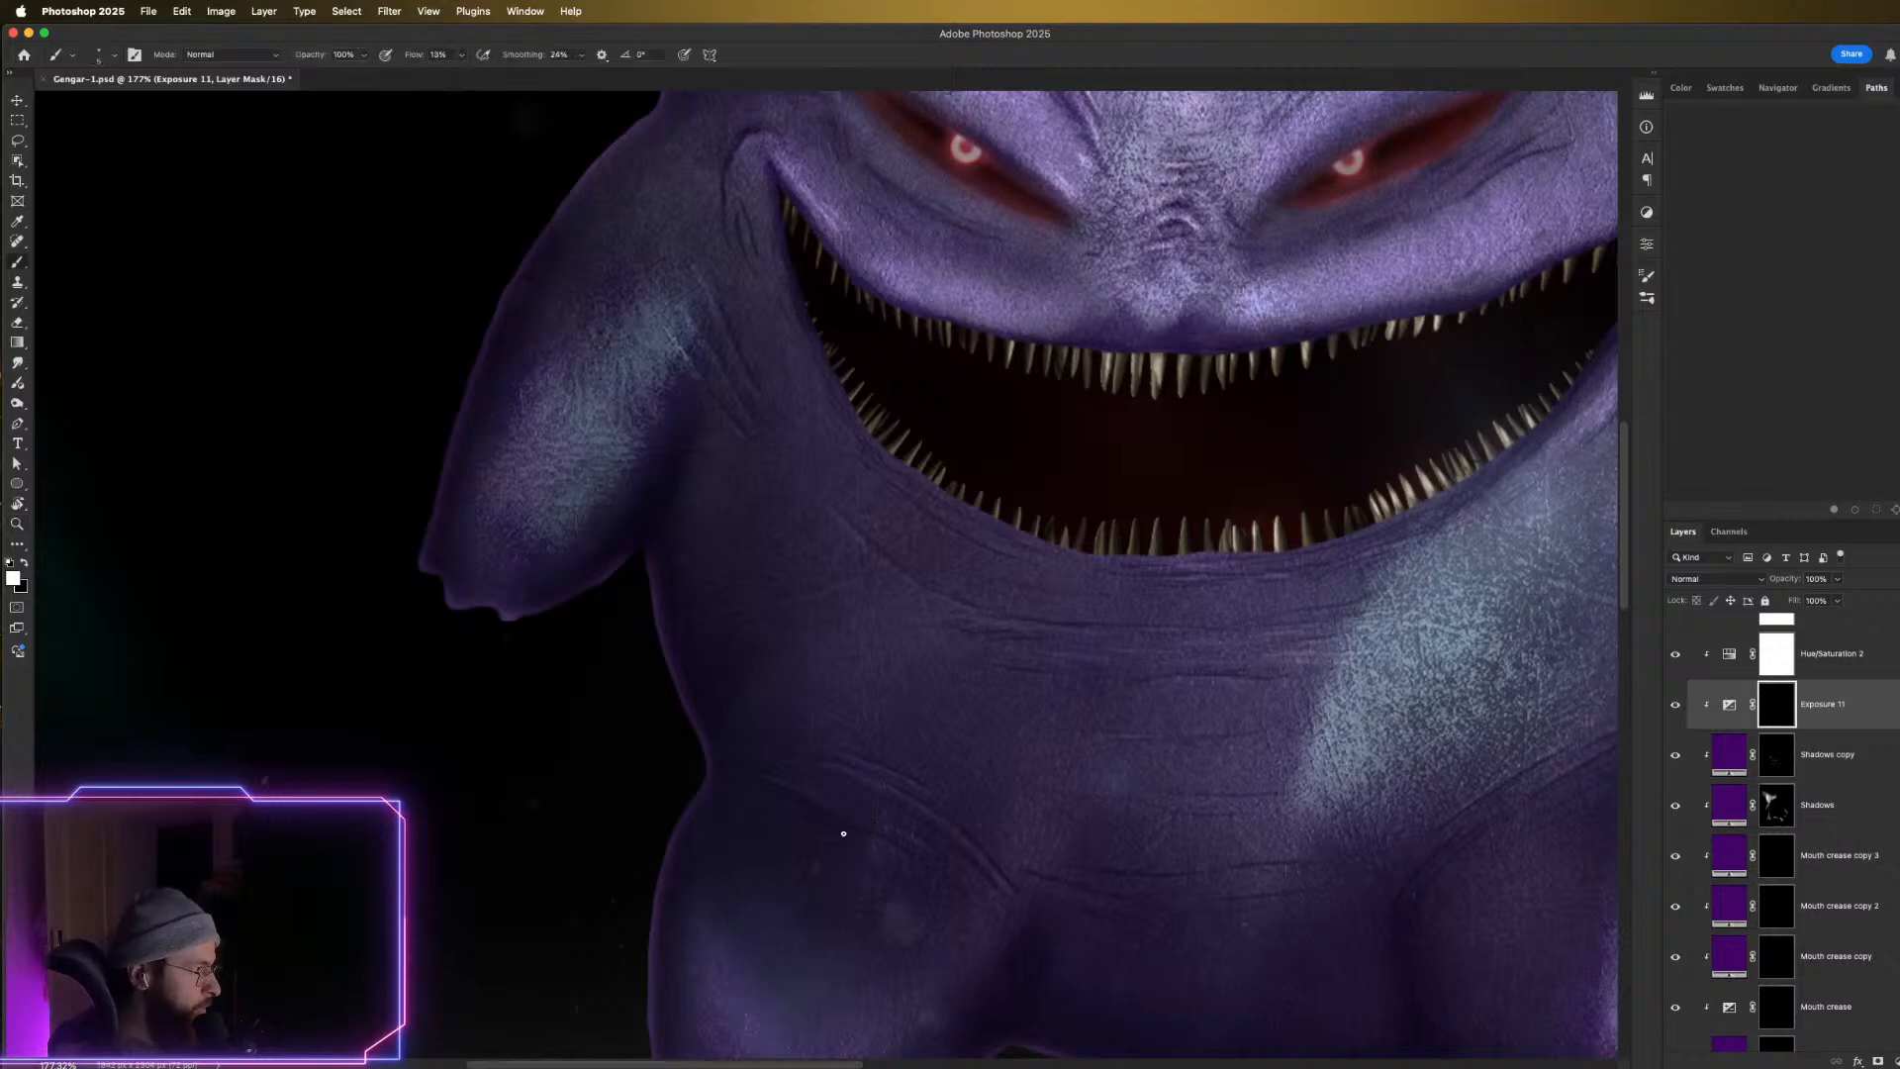
key(z)
drag(847, 835, 894, 825)
key(b)
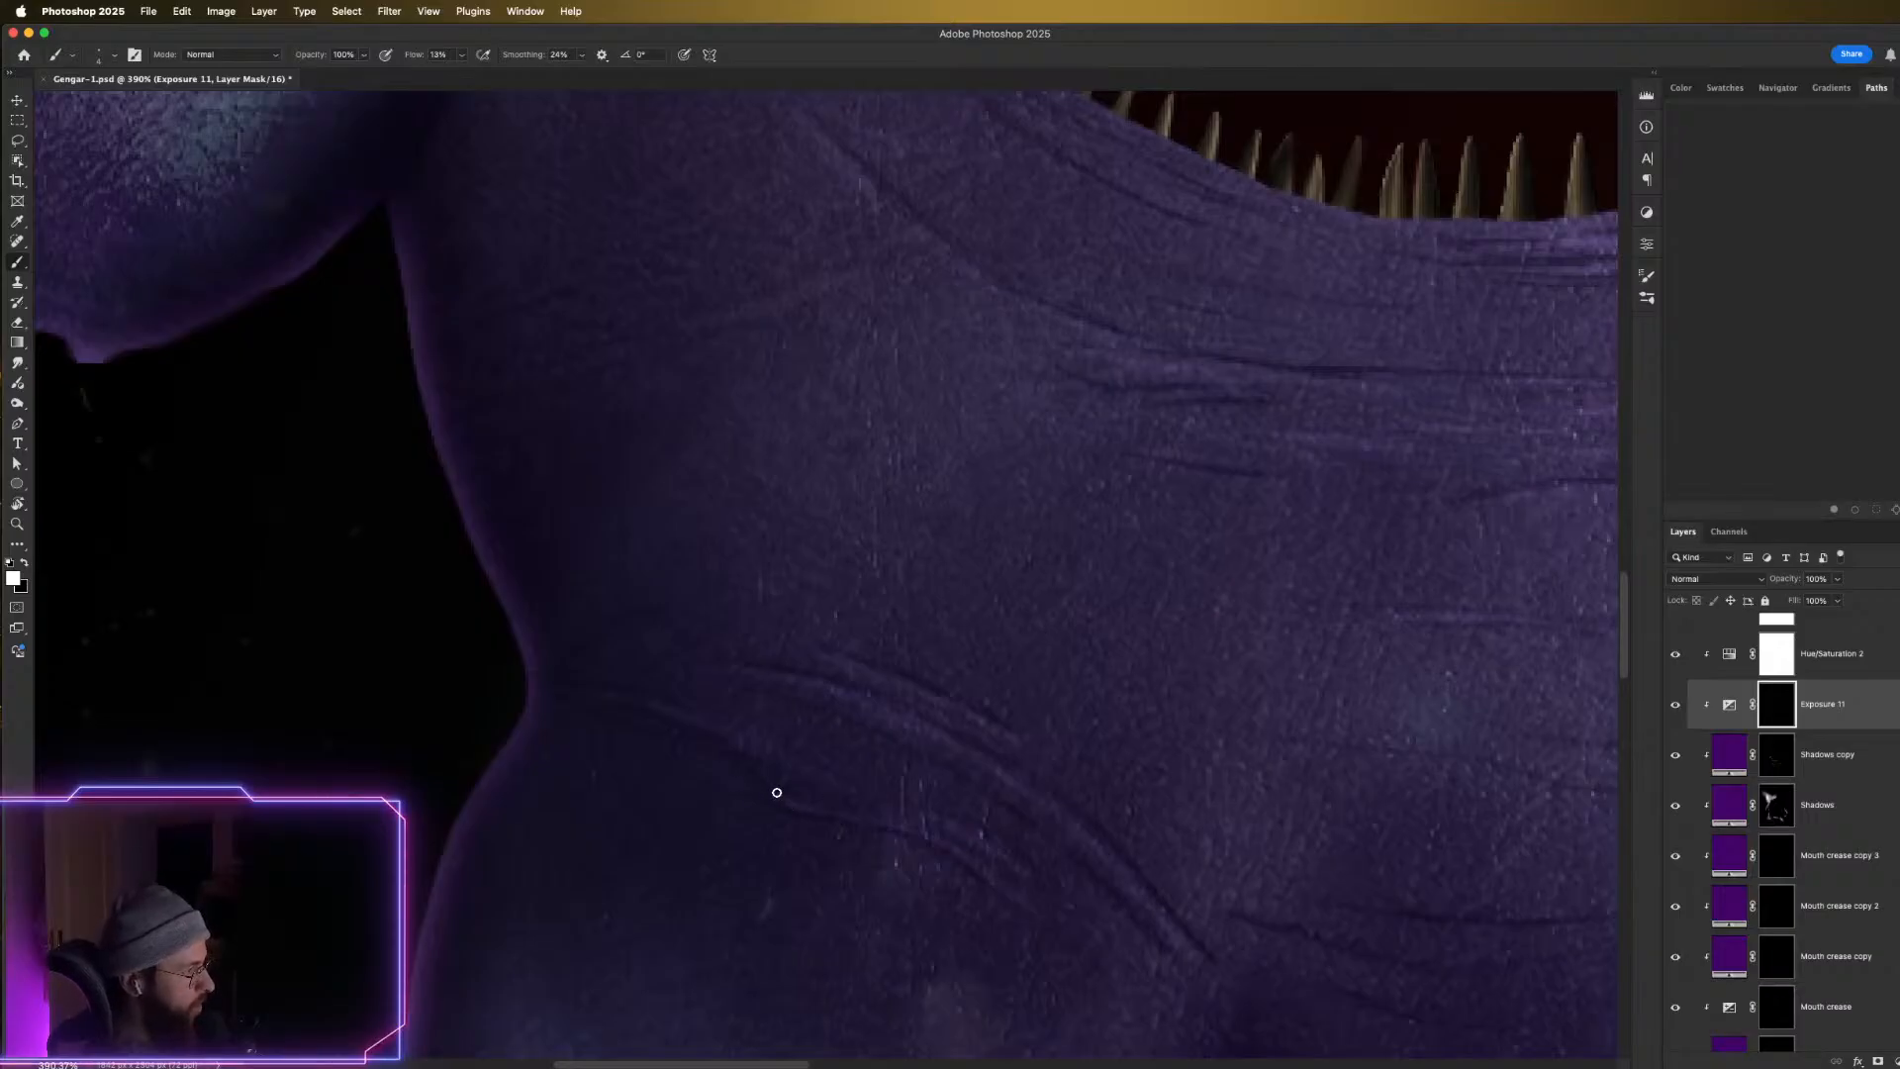
scroll(1068, 737, down, 10)
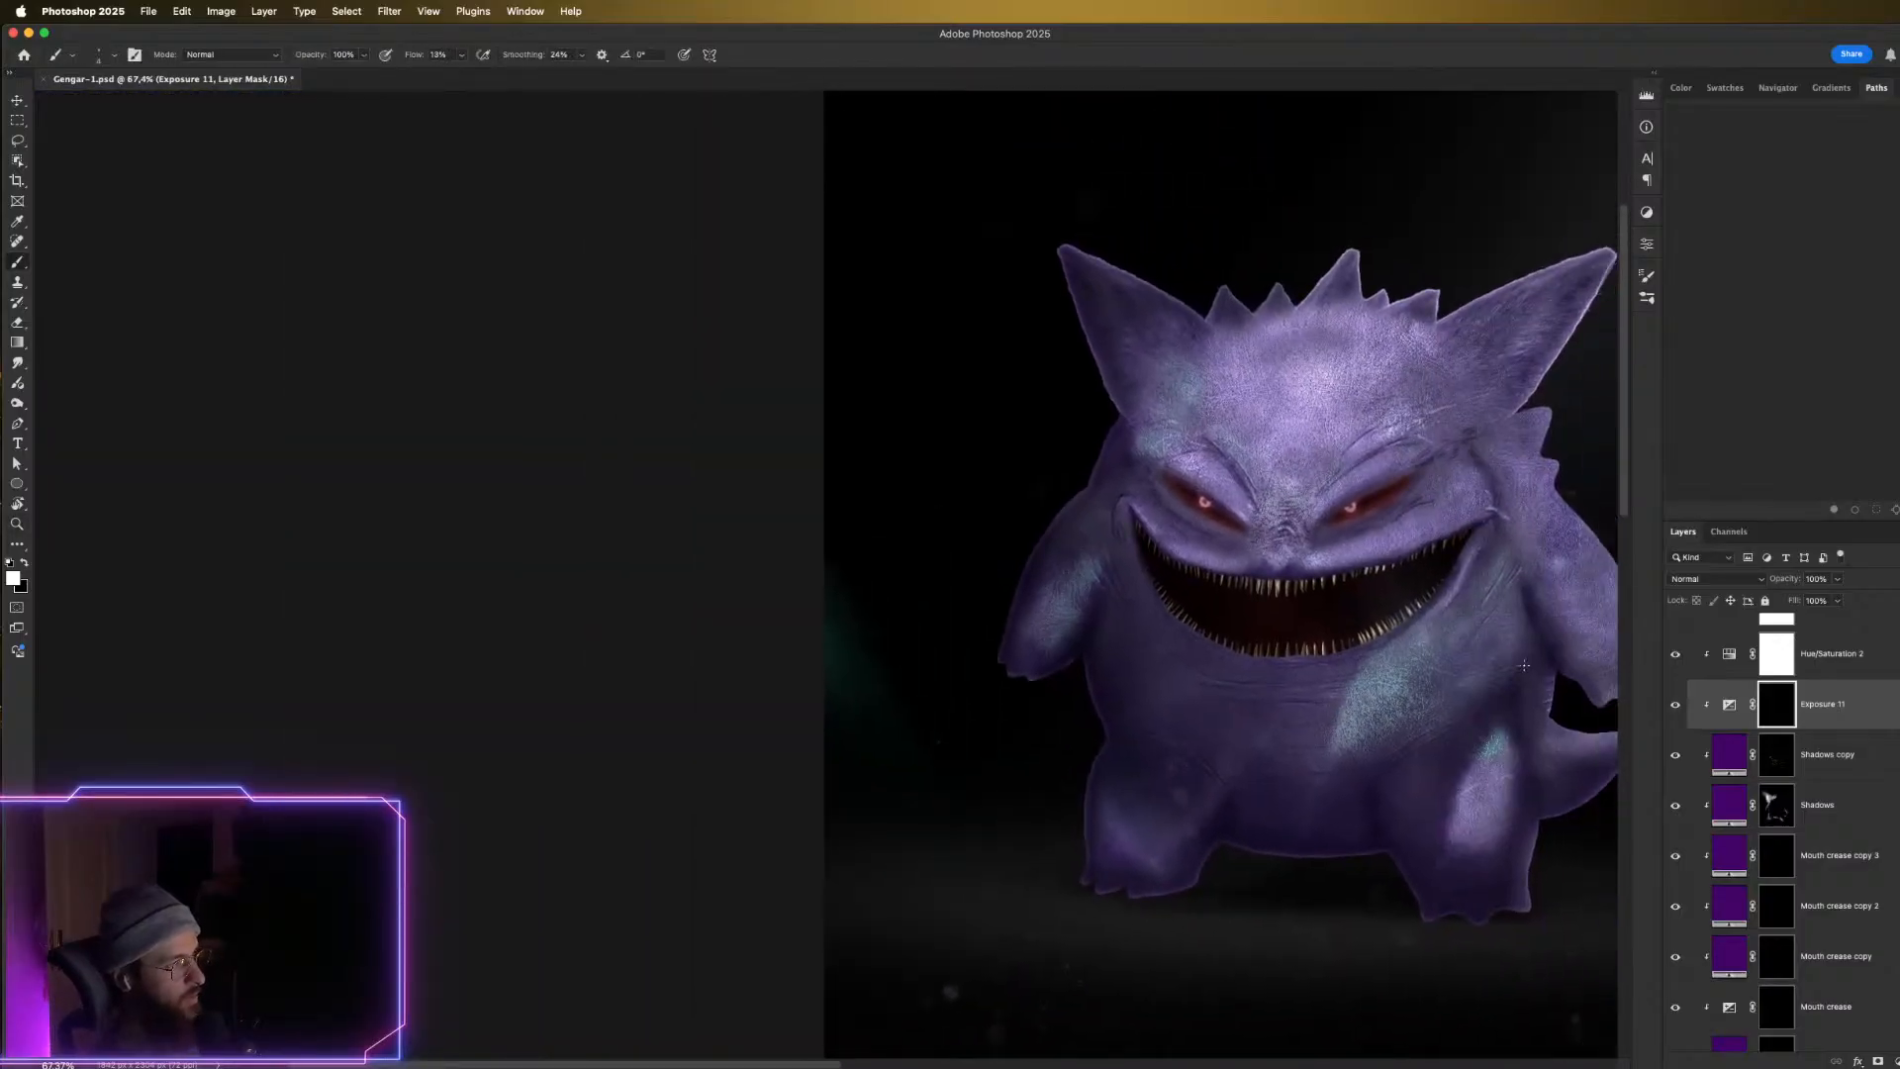
Step: Compare the whole creature with and without the Exposure 11 layer by toggling its visibility, leaving the layer visible
key(z)
drag(1440, 792, 1460, 774)
scroll(1446, 792, up, 3)
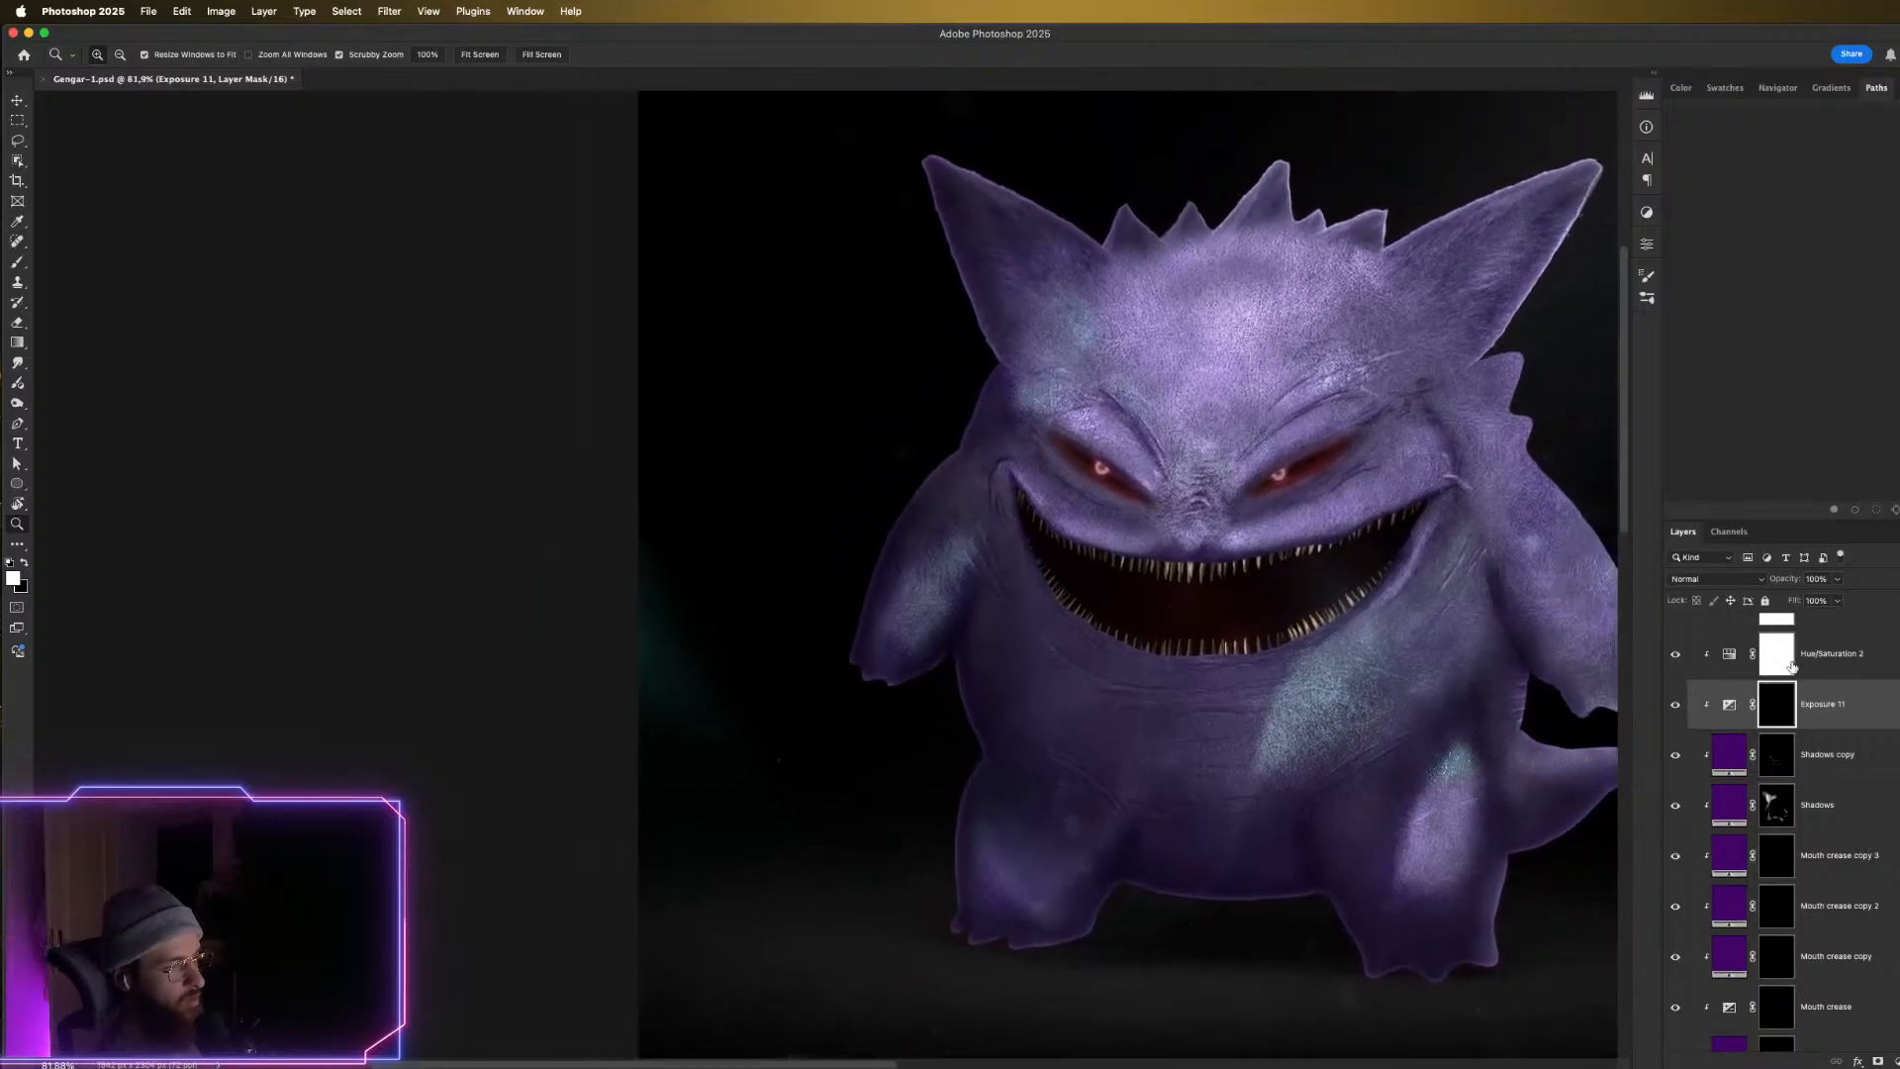
click(1676, 705)
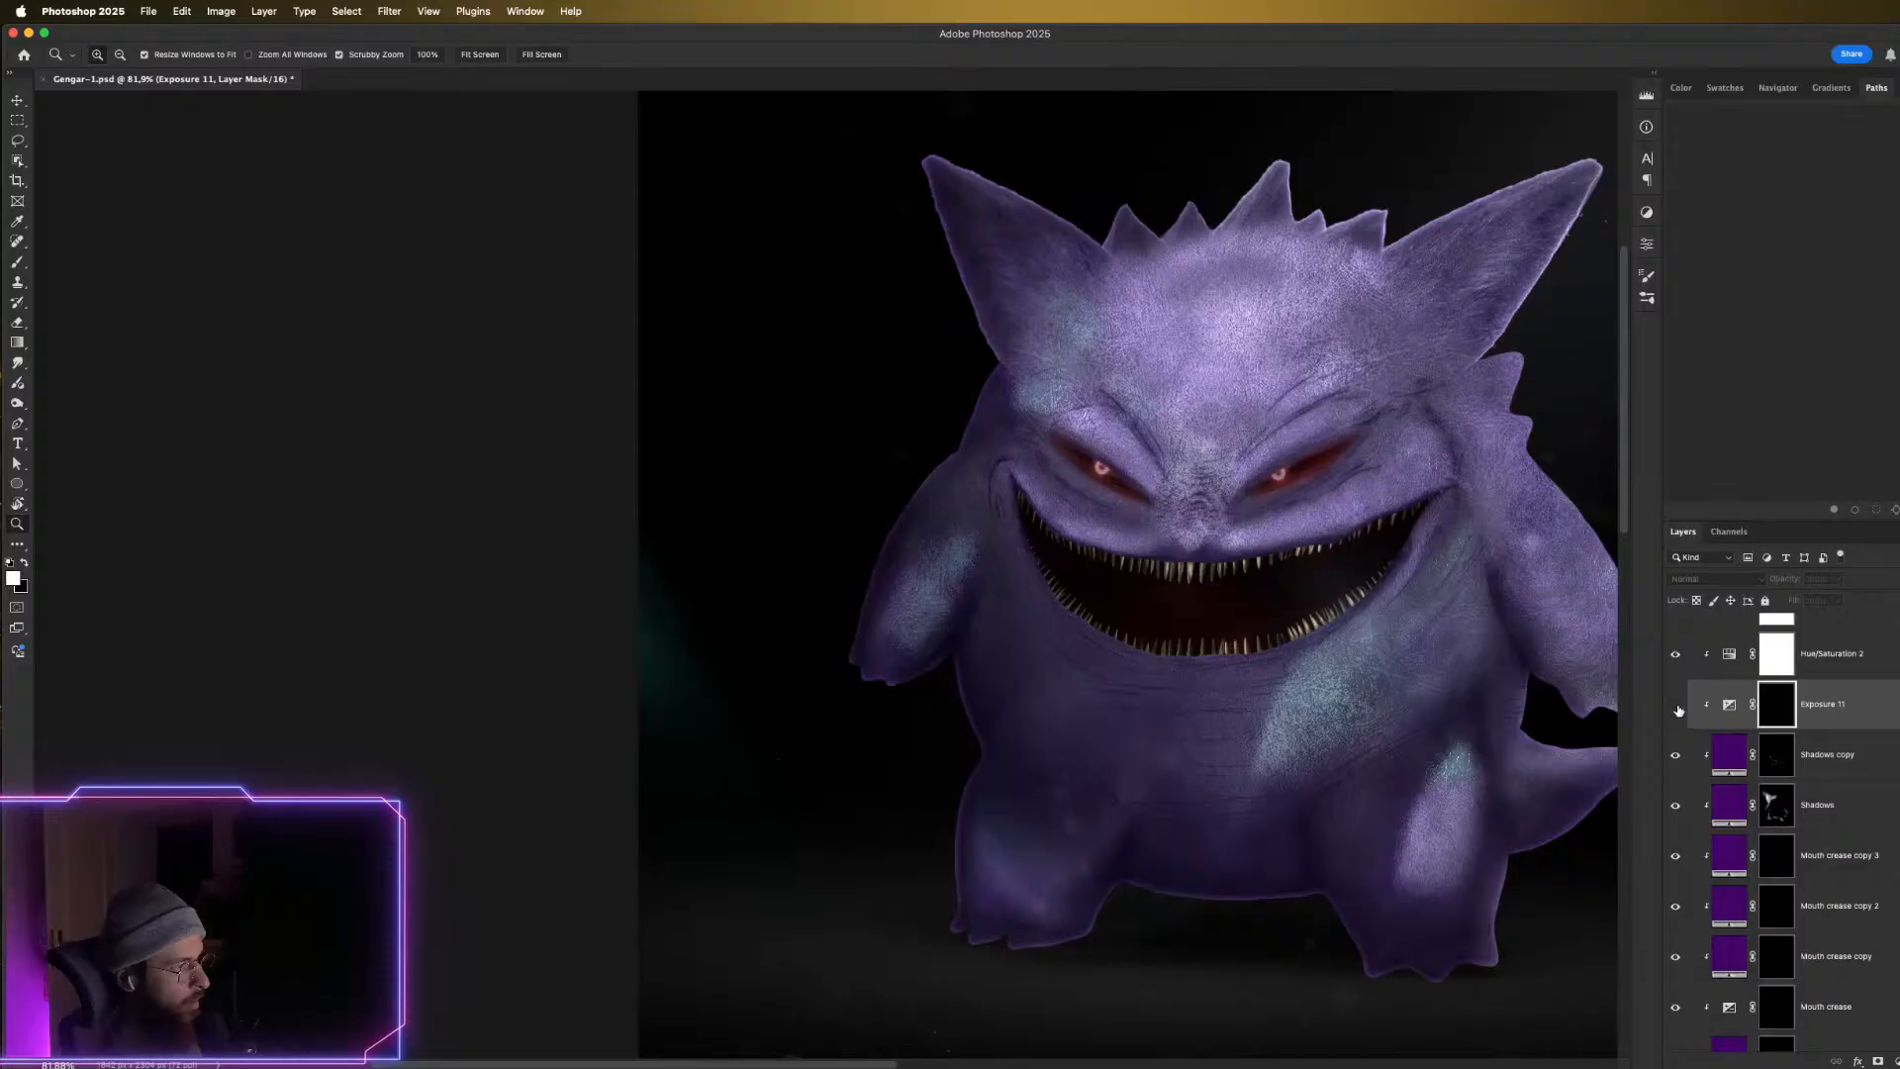
click(1676, 706)
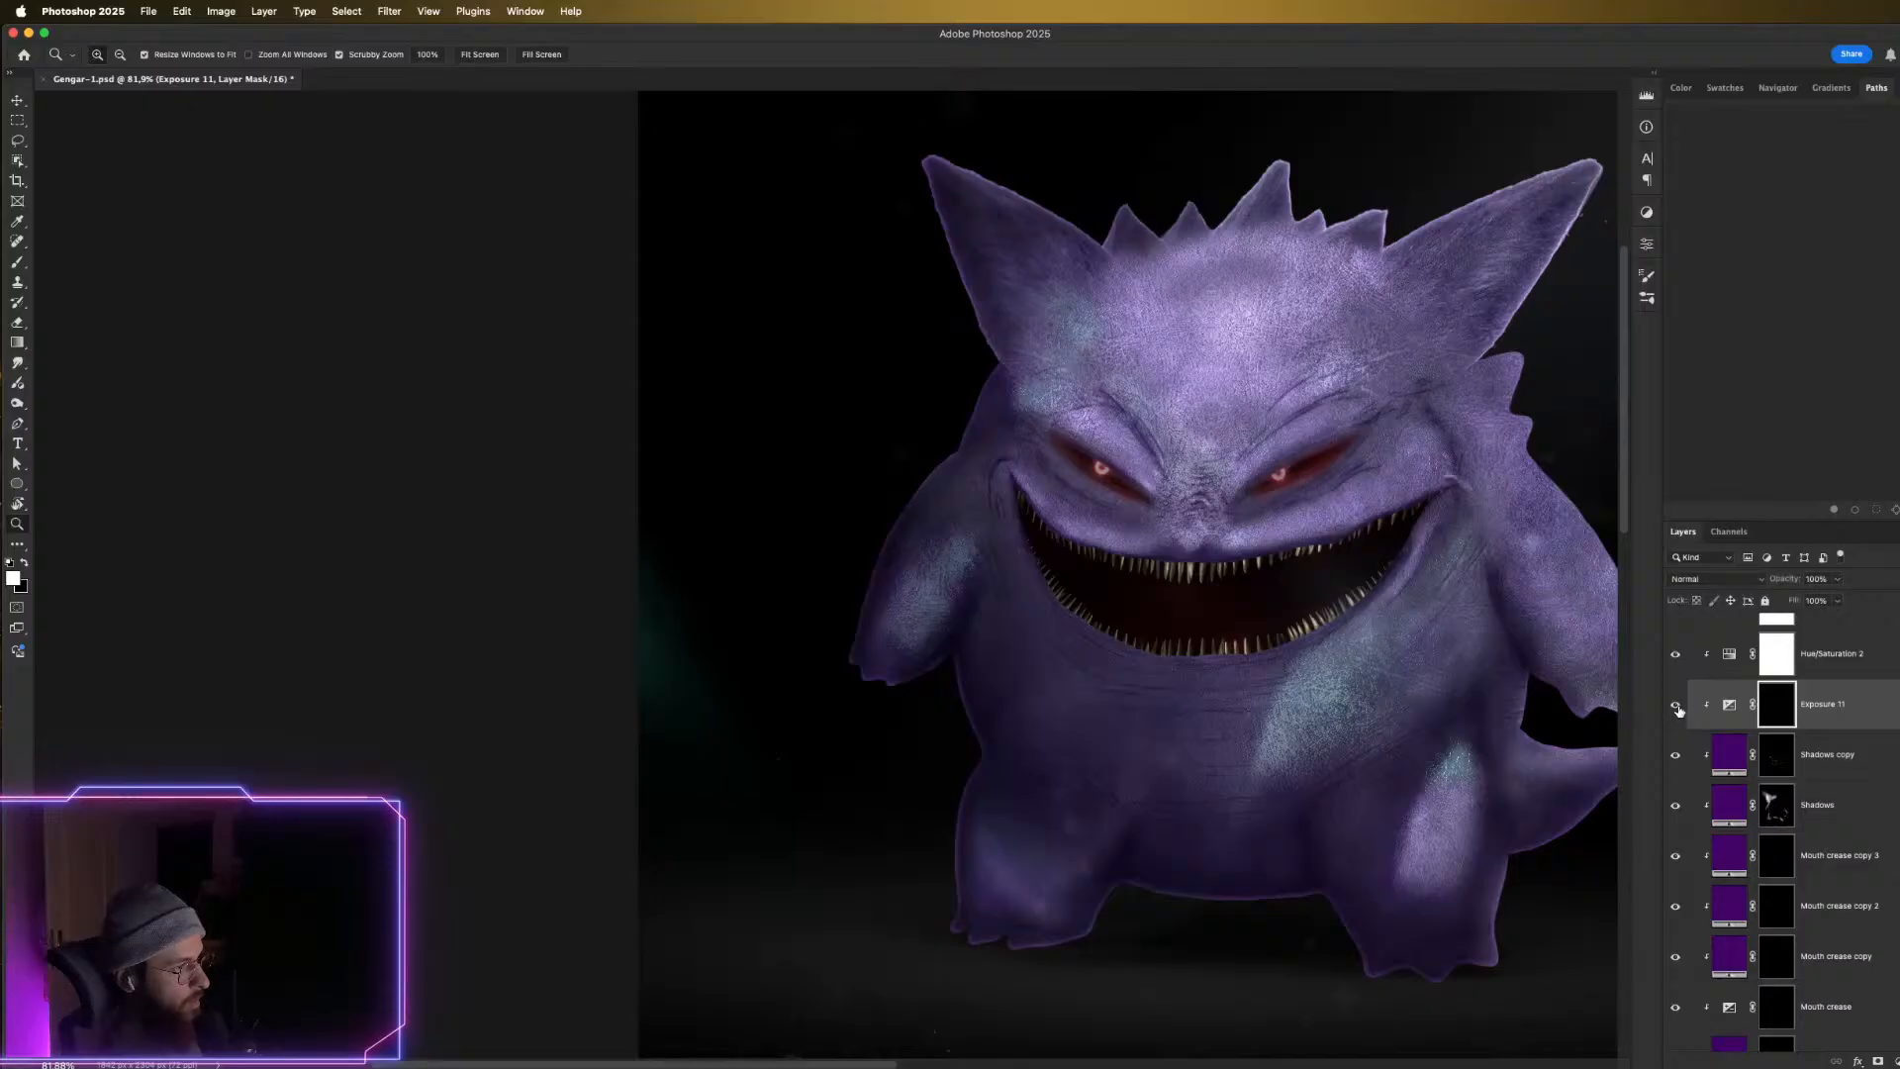
click(1676, 706)
click(1676, 708)
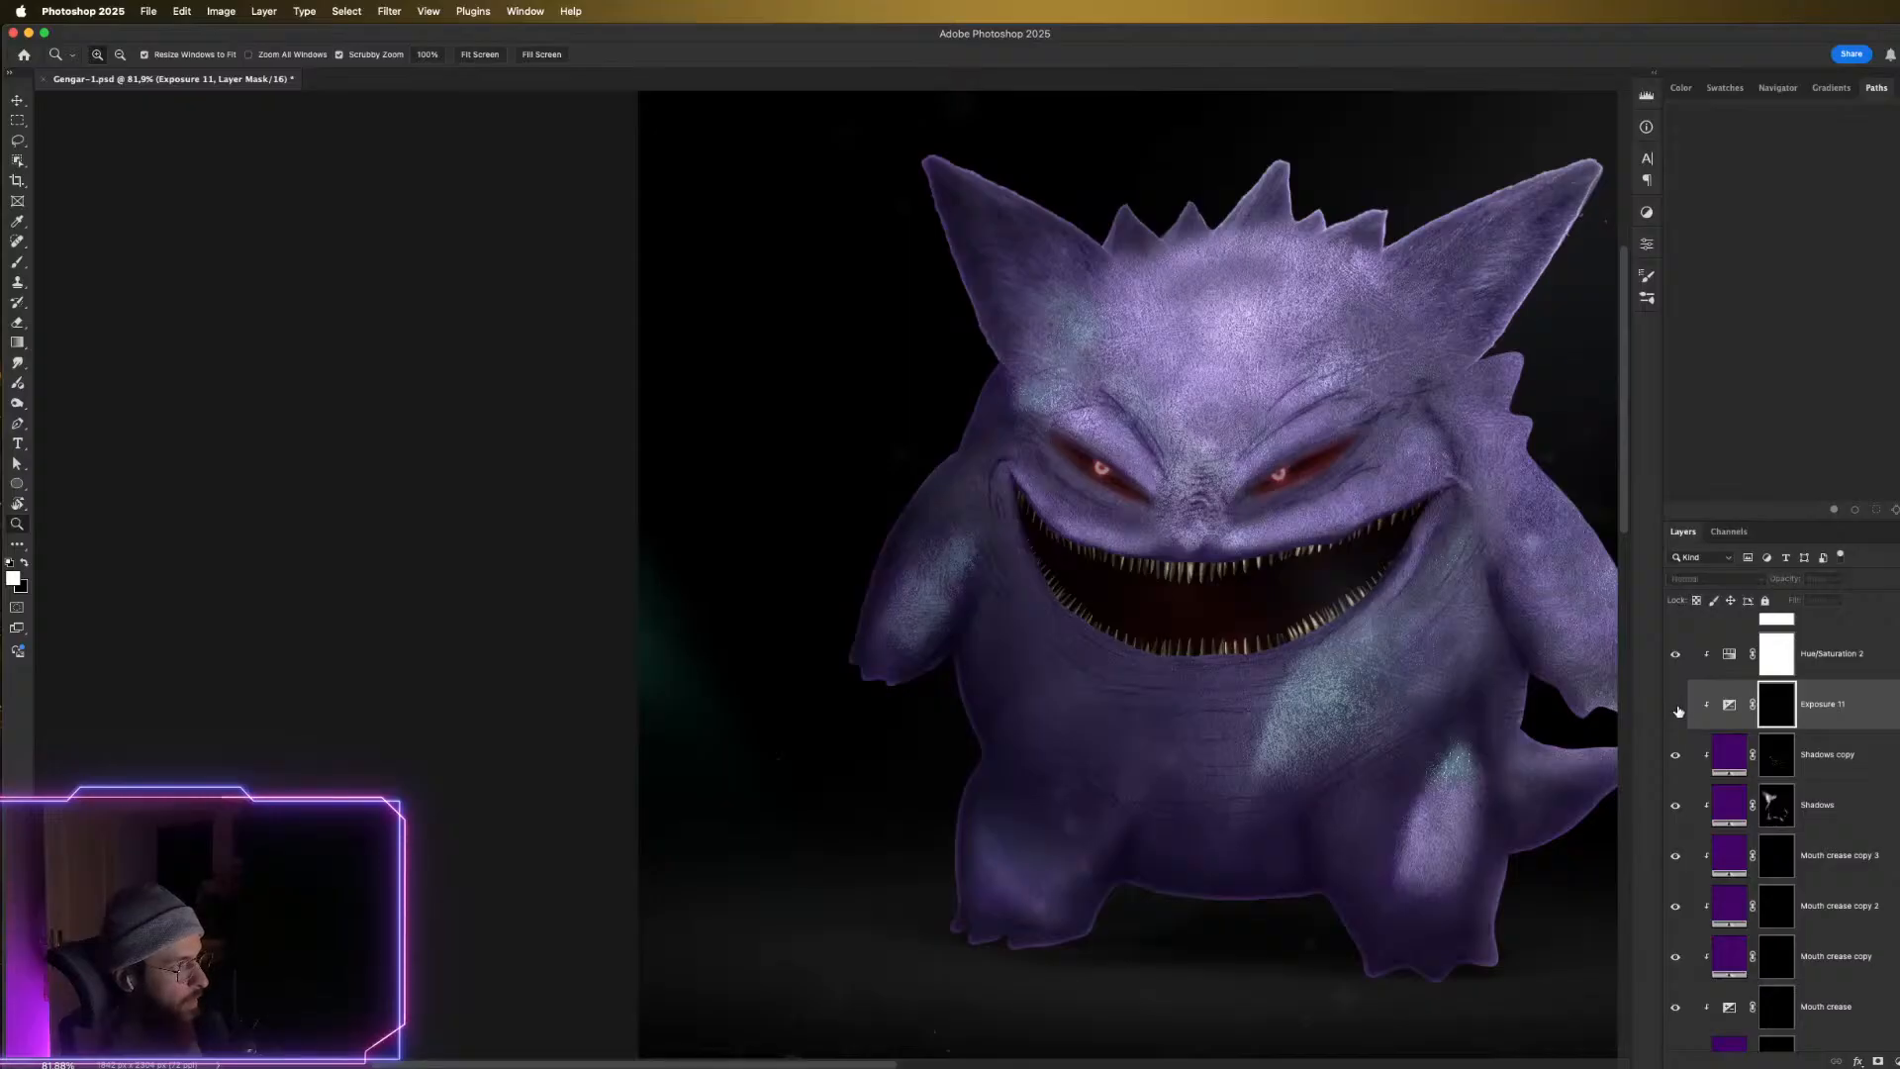
click(1675, 707)
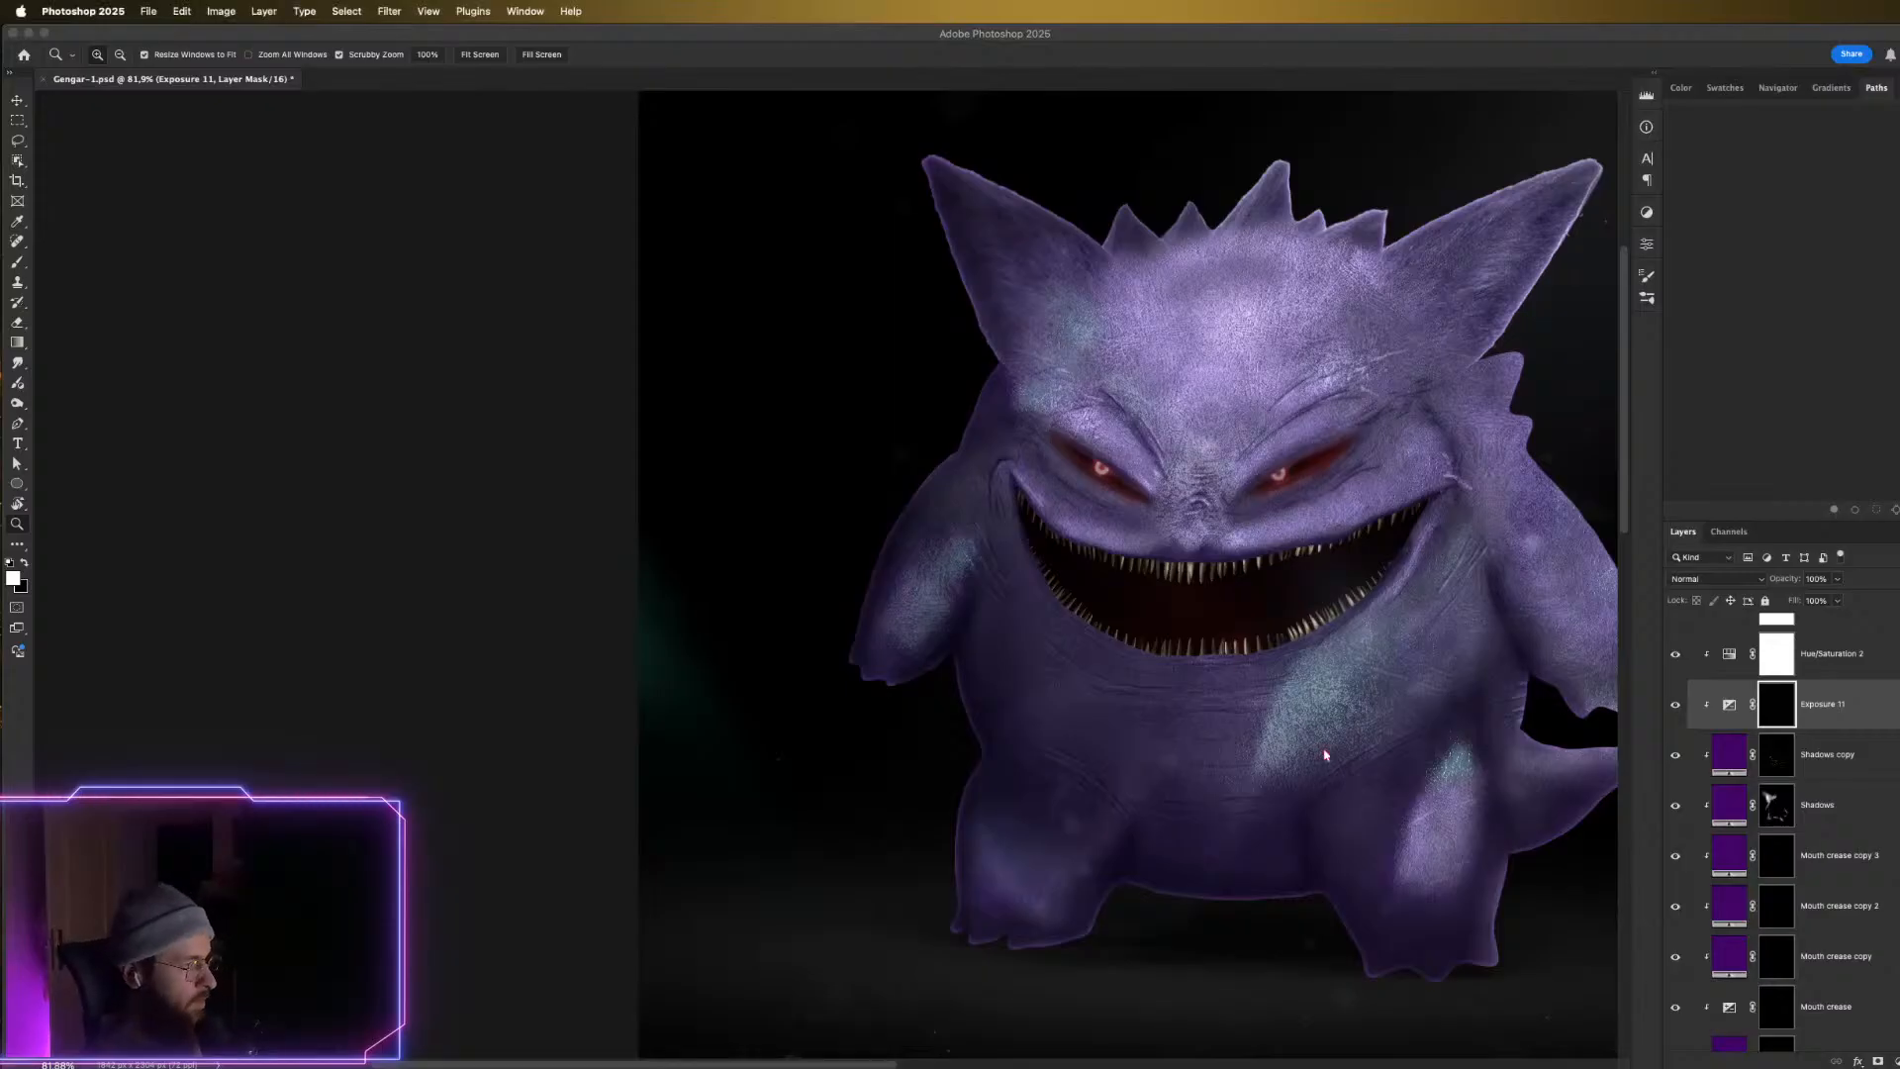
Step: Save the Gengar-1.psd document
click(1257, 730)
scroll(1217, 725, right, 3)
key(super+s)
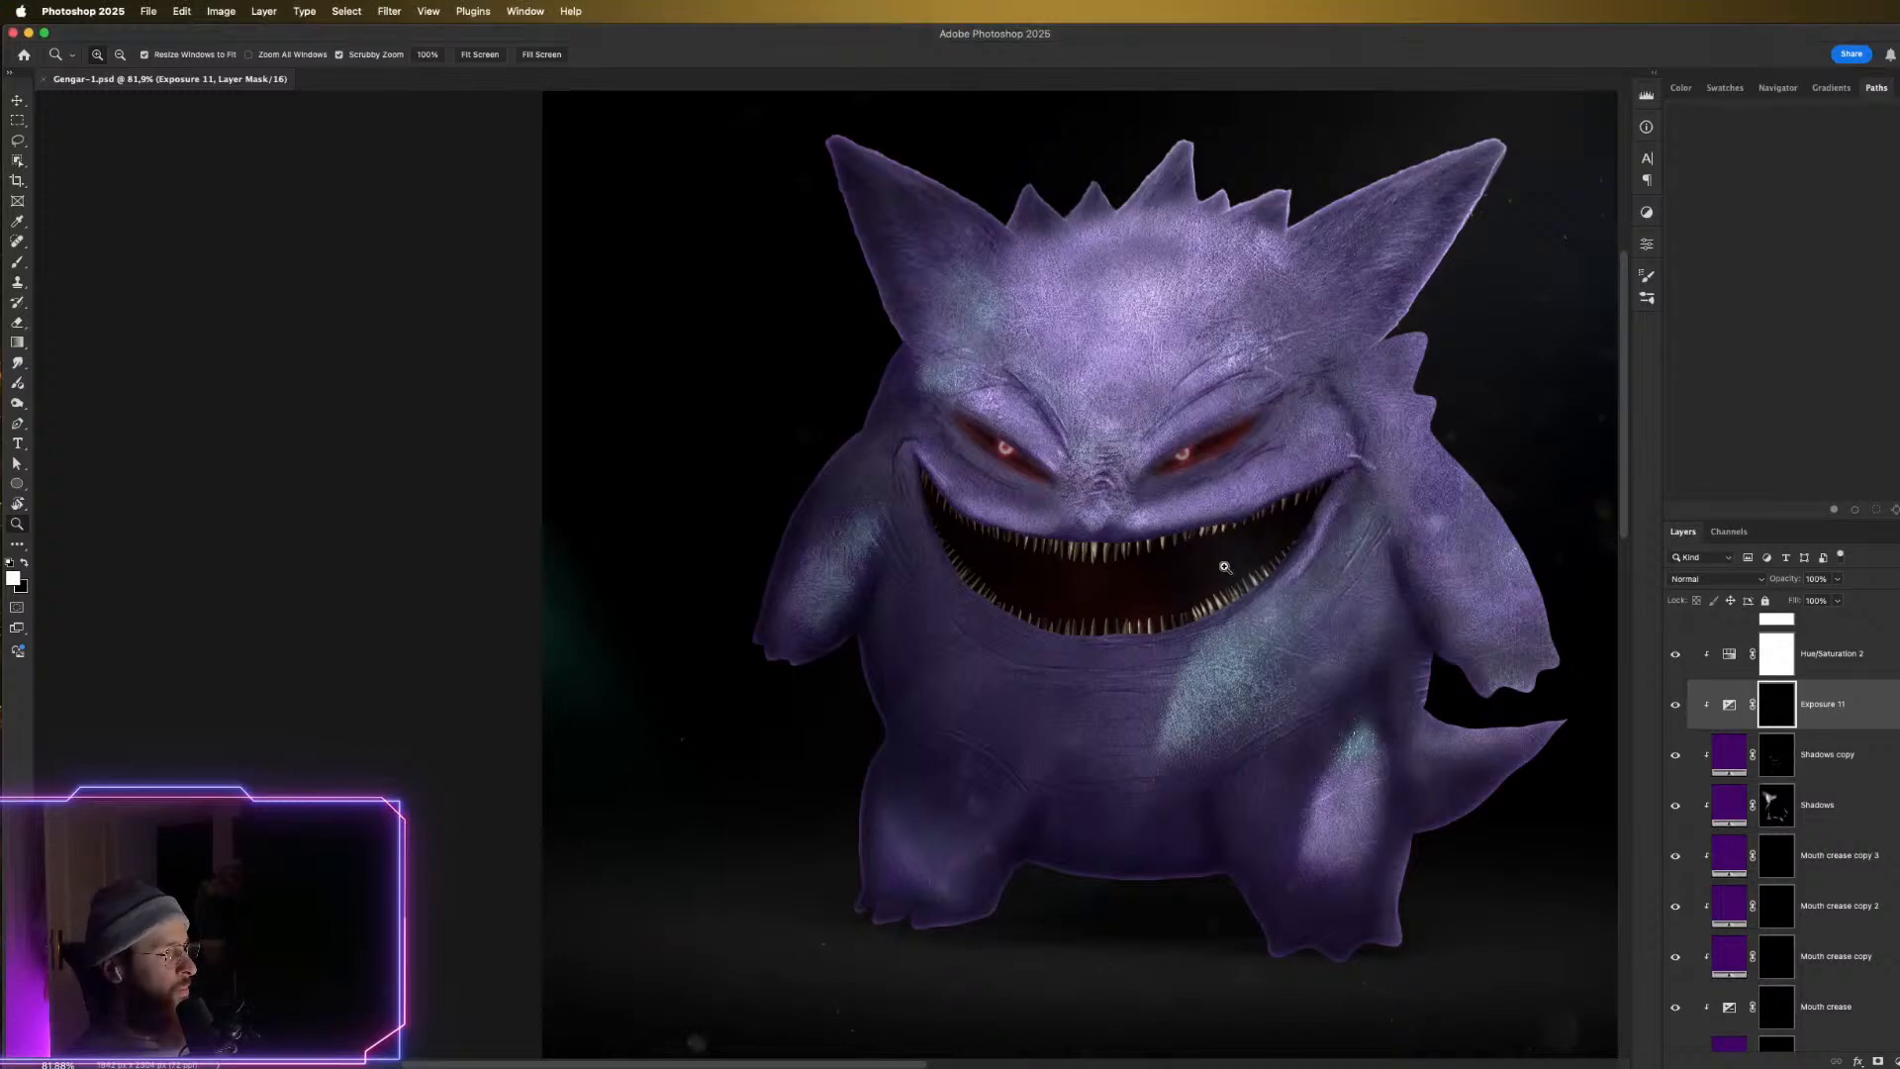
drag(1225, 563, 1232, 517)
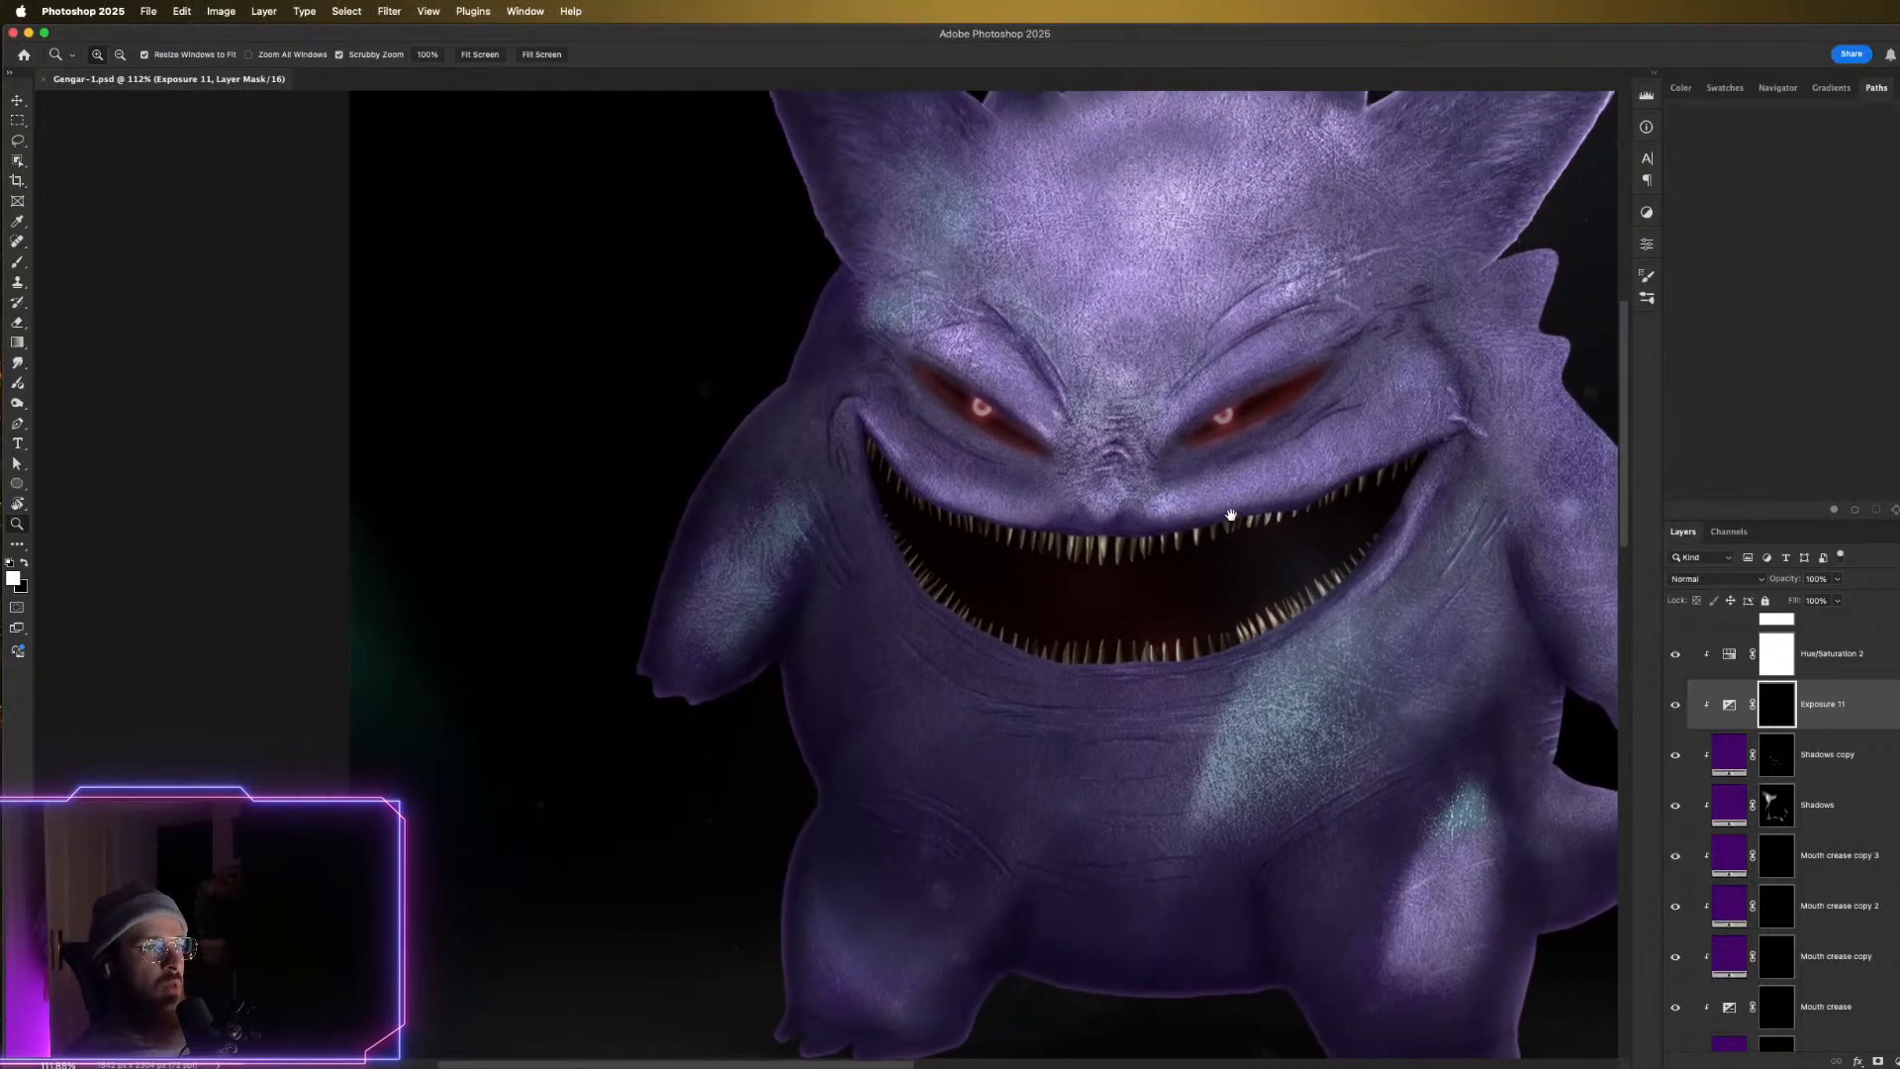